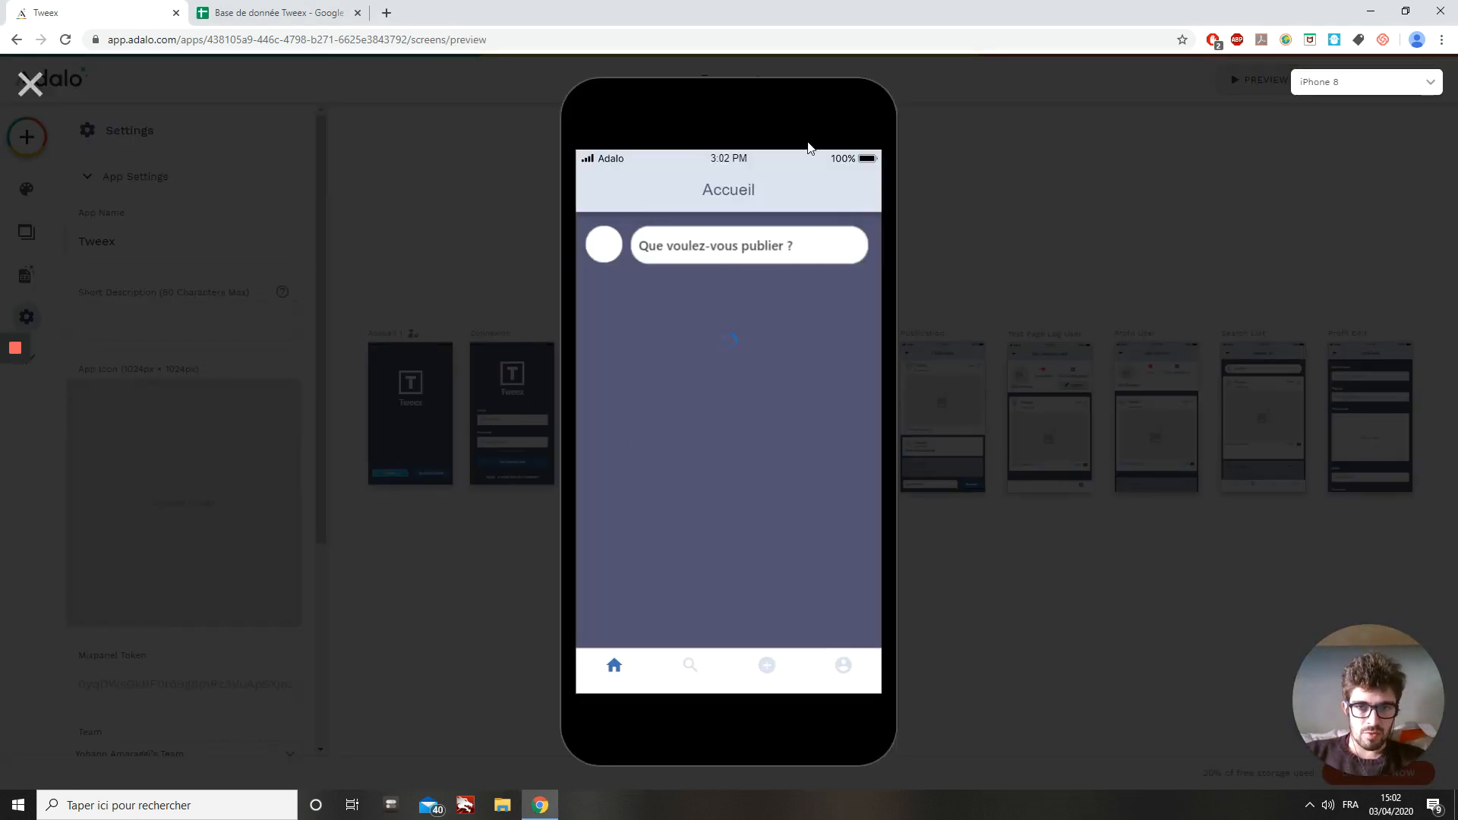
scroll(755, 455, "down", 3)
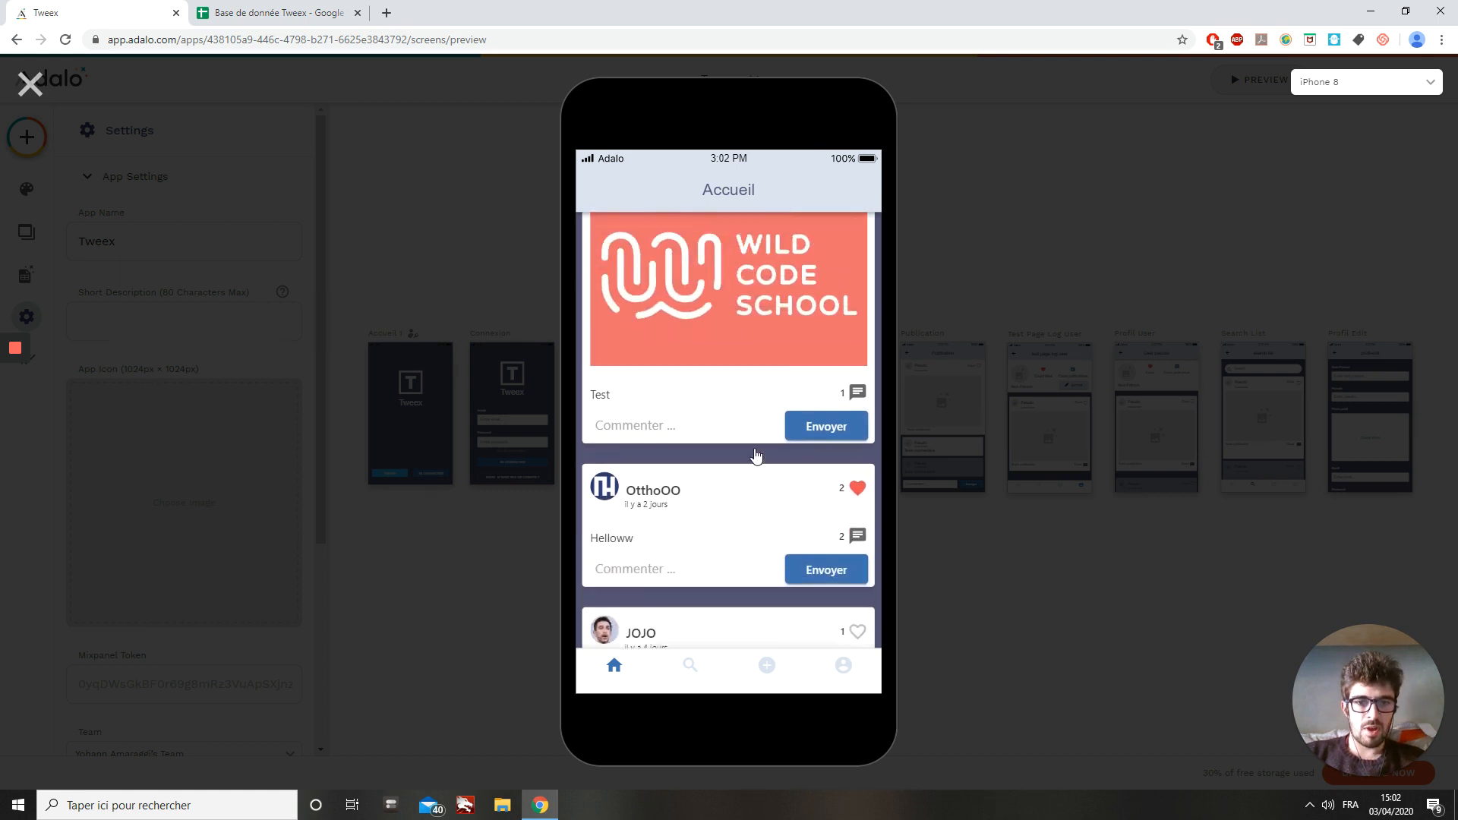
scroll(838, 252, "up", 3)
scroll(811, 721, "down", 3)
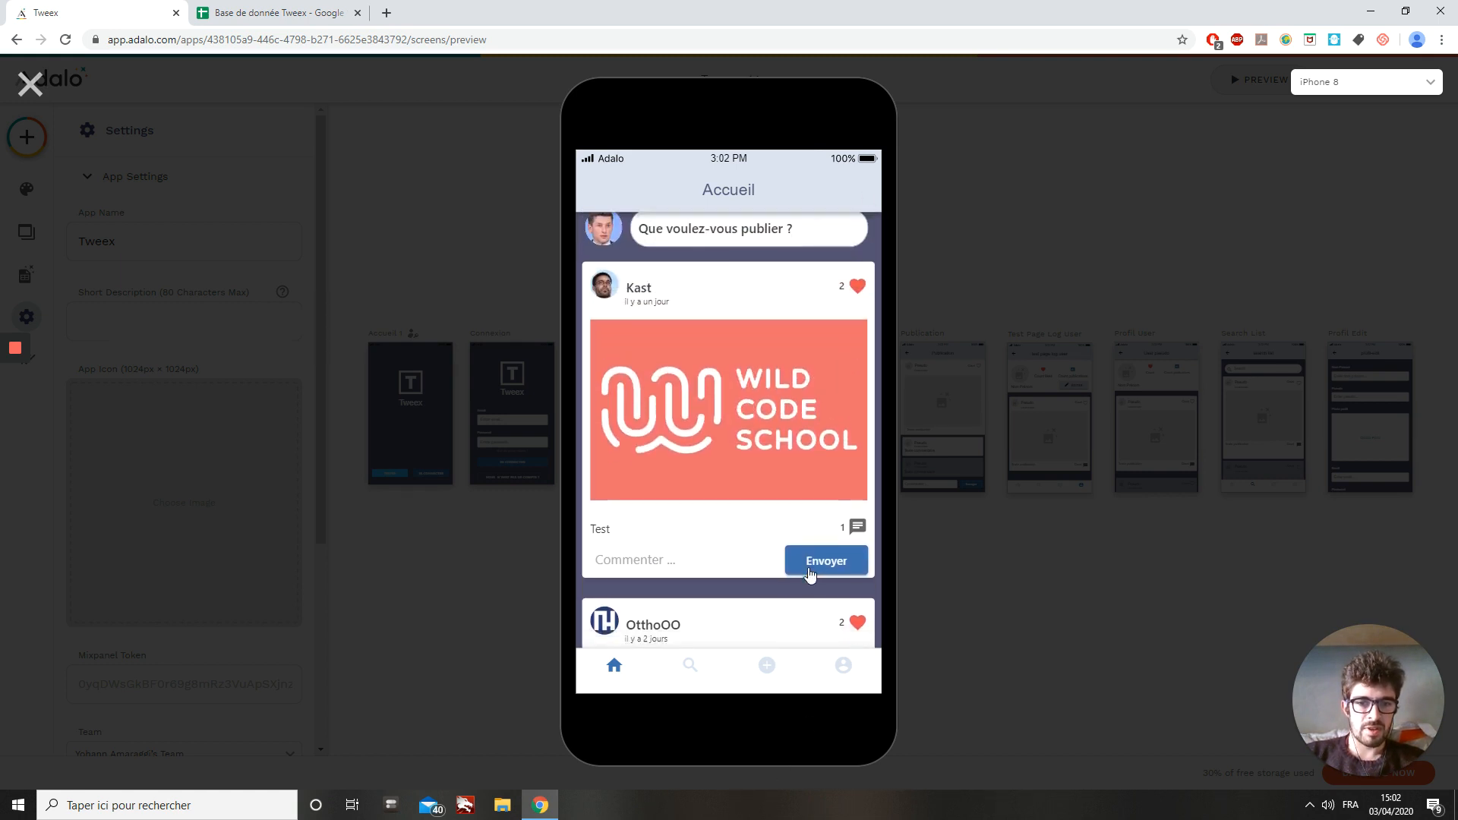
scroll(733, 518, "up", 3)
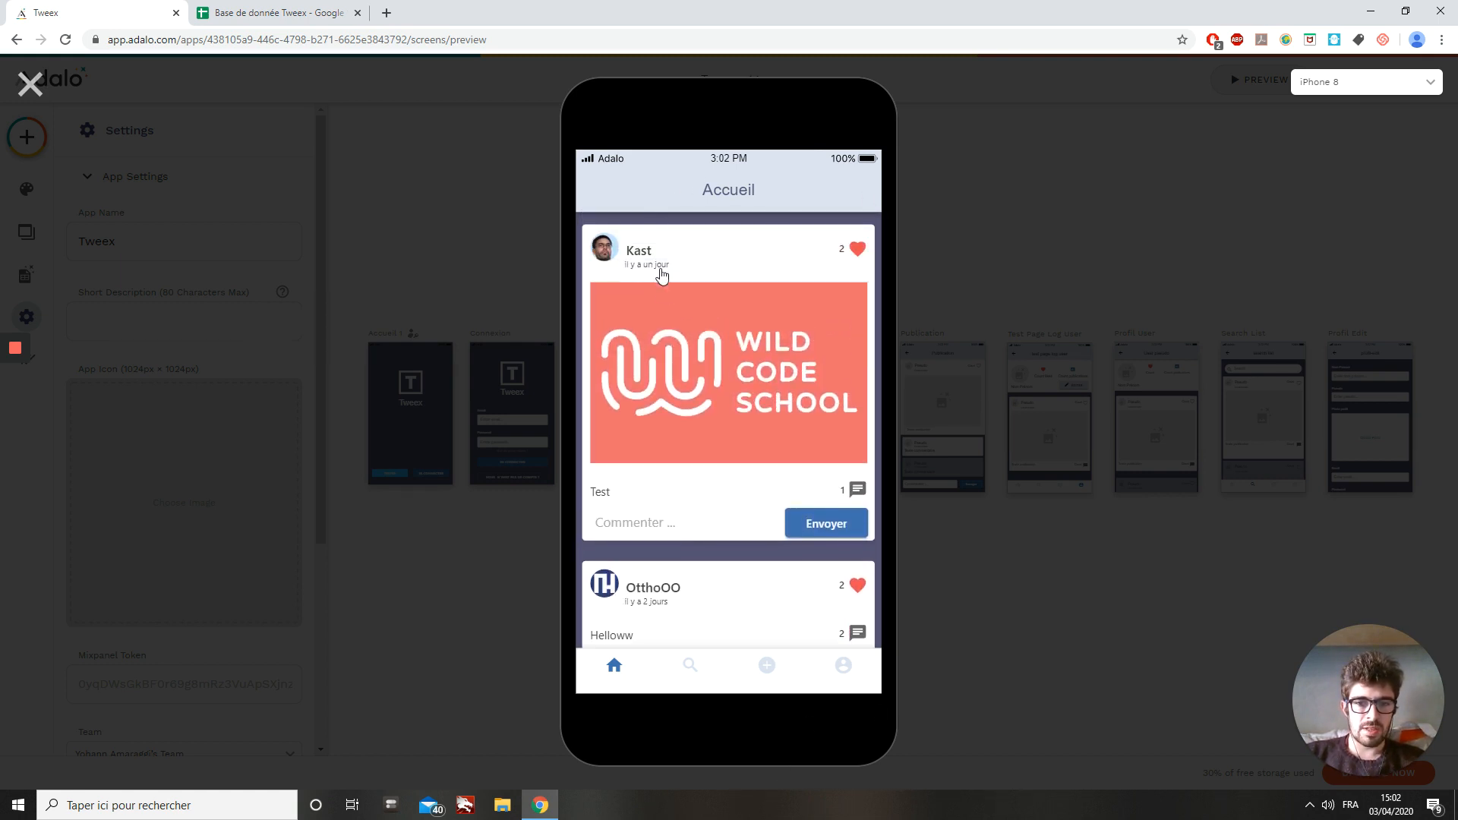
left_click(661, 281)
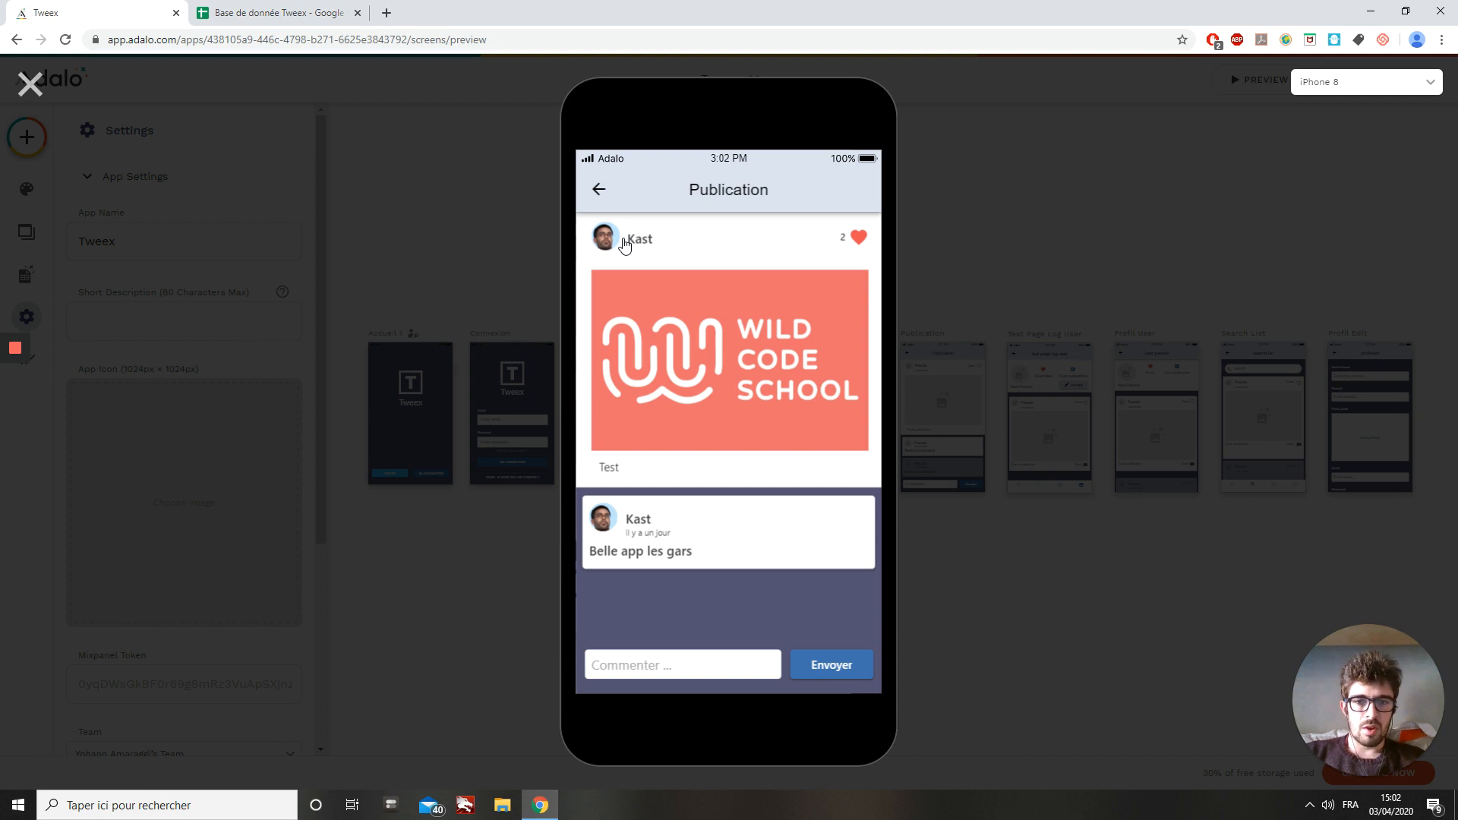
left_click(623, 243)
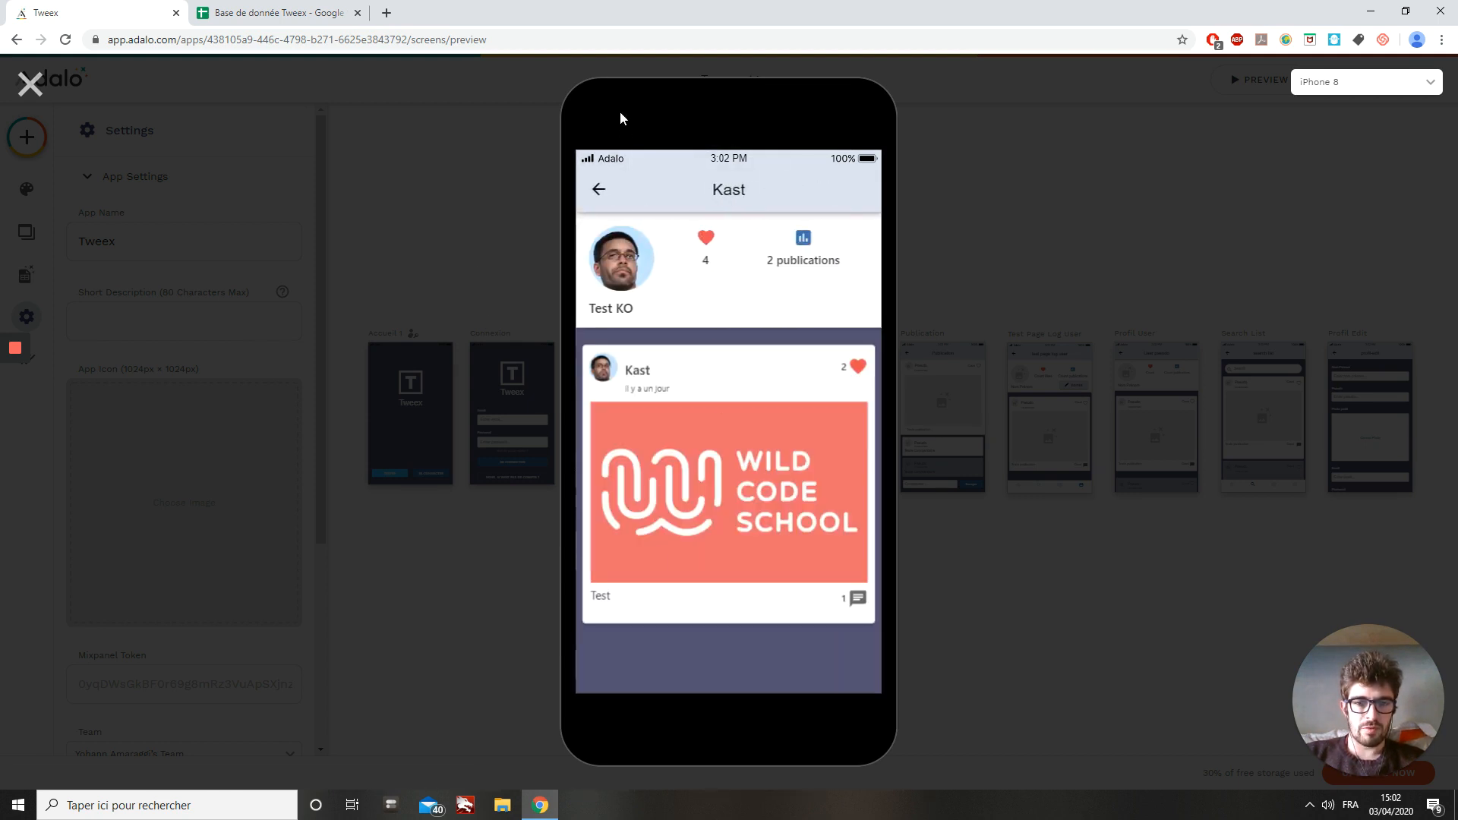
left_click(600, 193)
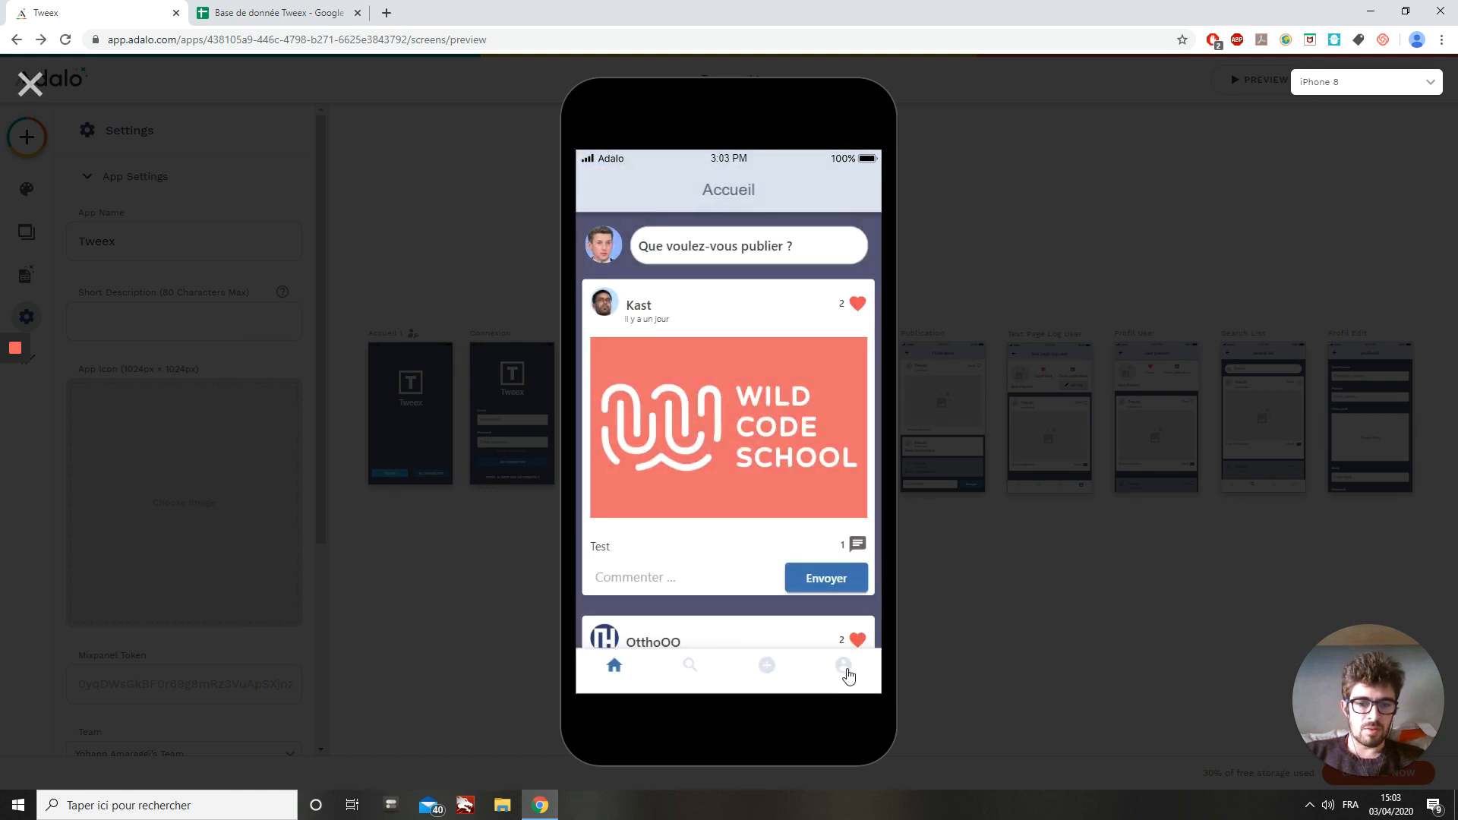
left_click(847, 674)
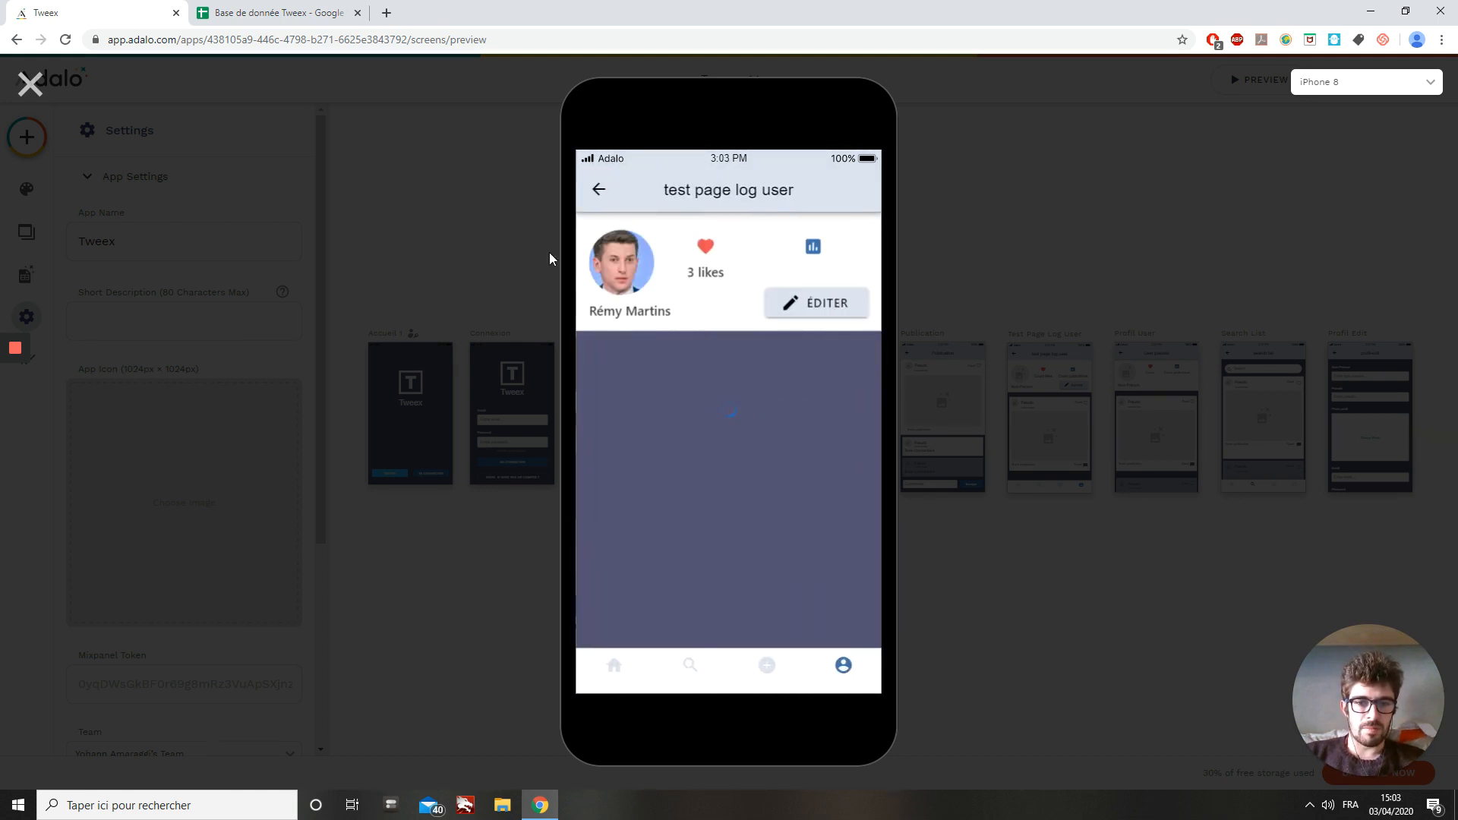
left_click(586, 193)
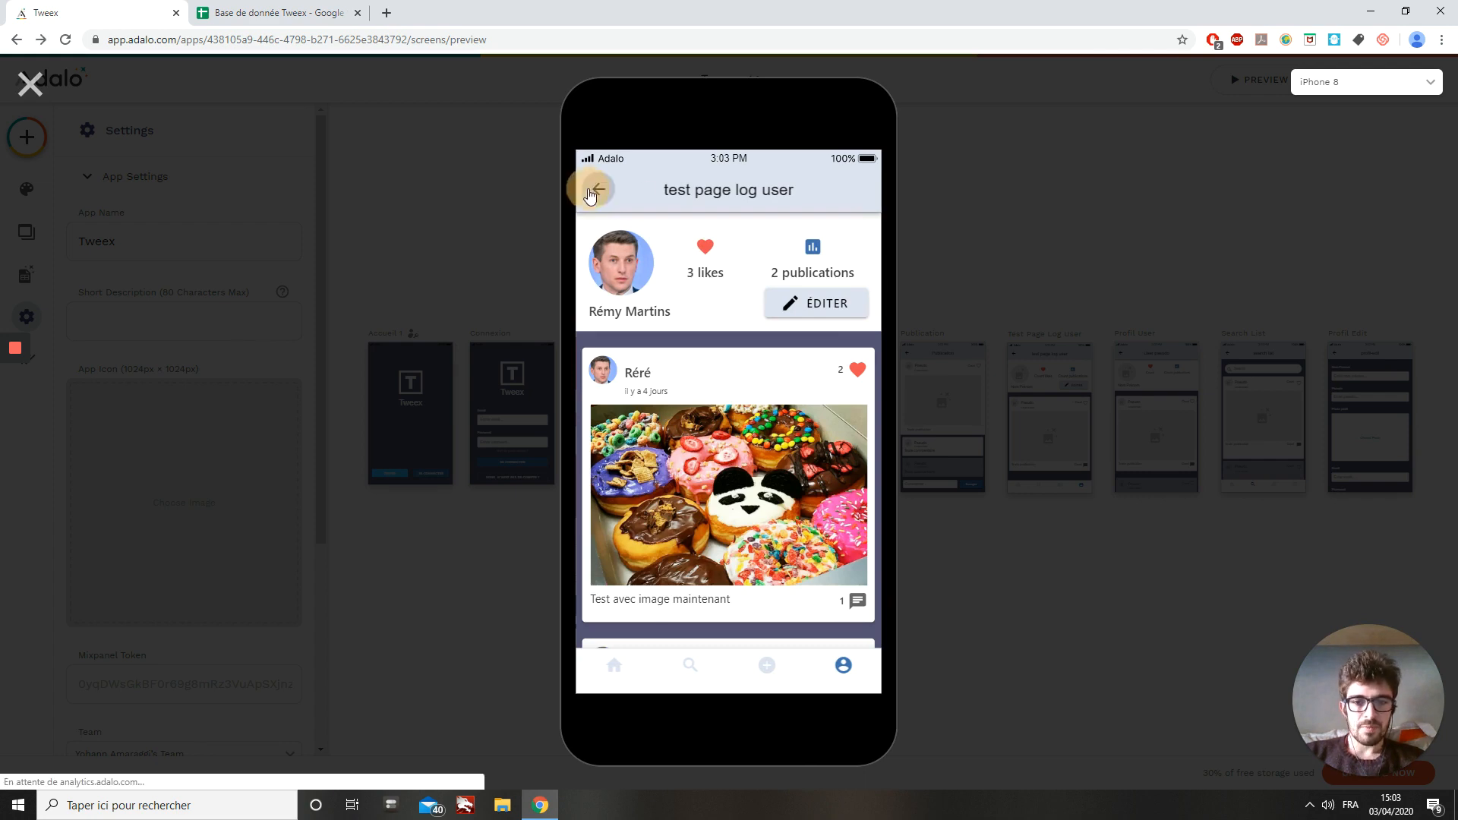
left_click(30, 86)
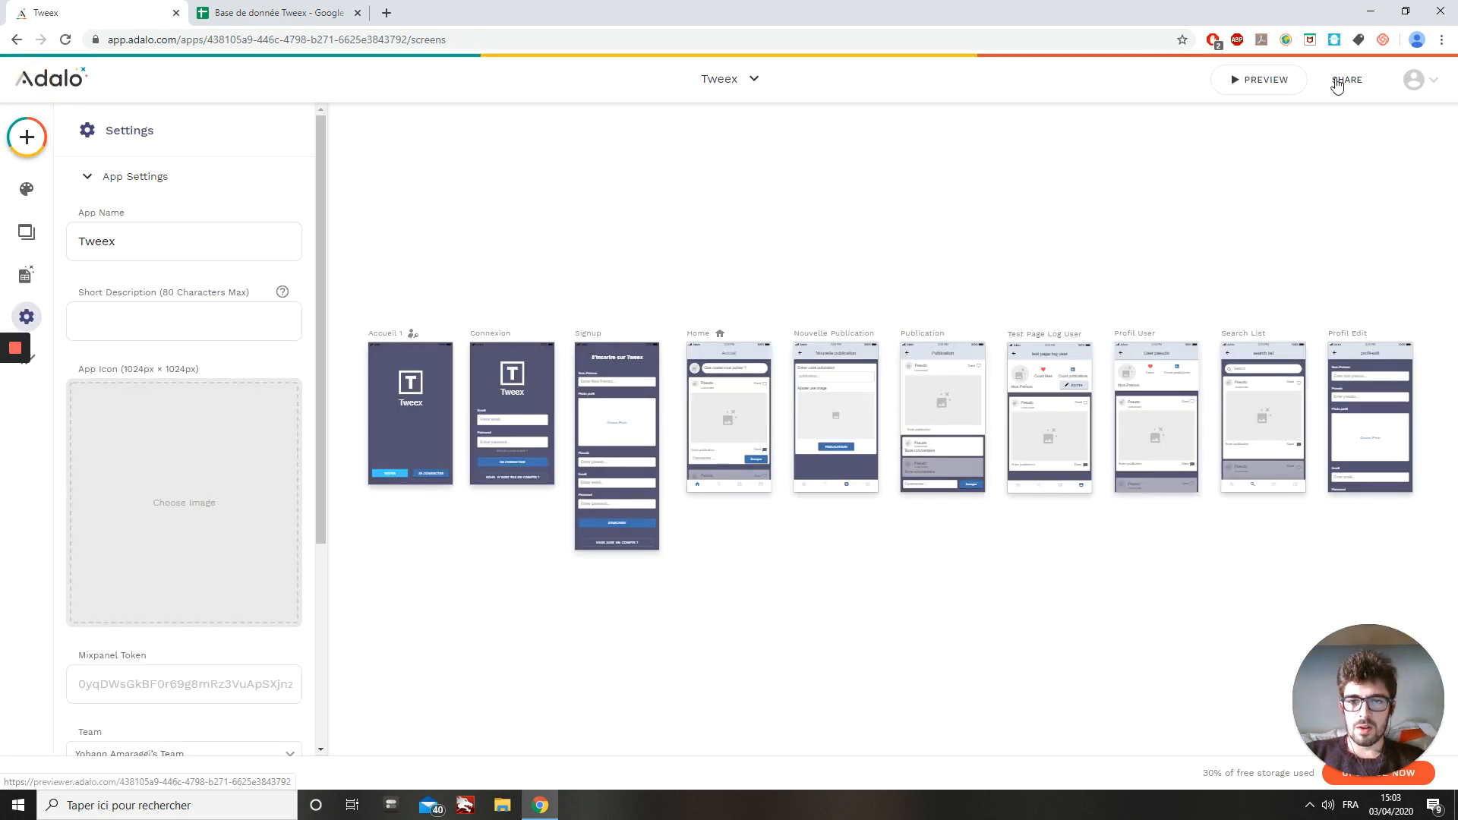
Create a new Native Mobile App from the Blank template, advancing to Branding.
left_click(718, 80)
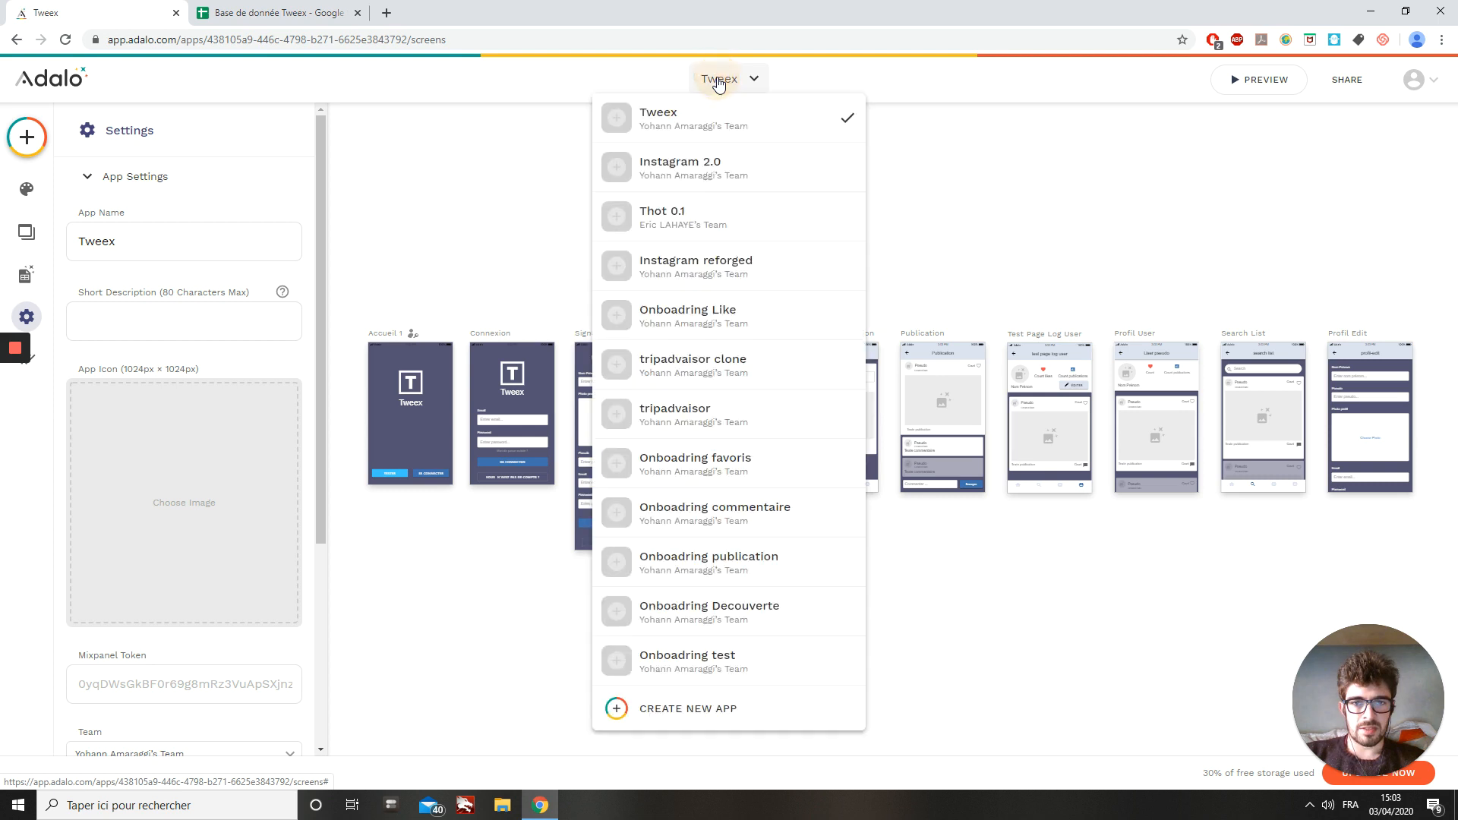
left_click(648, 709)
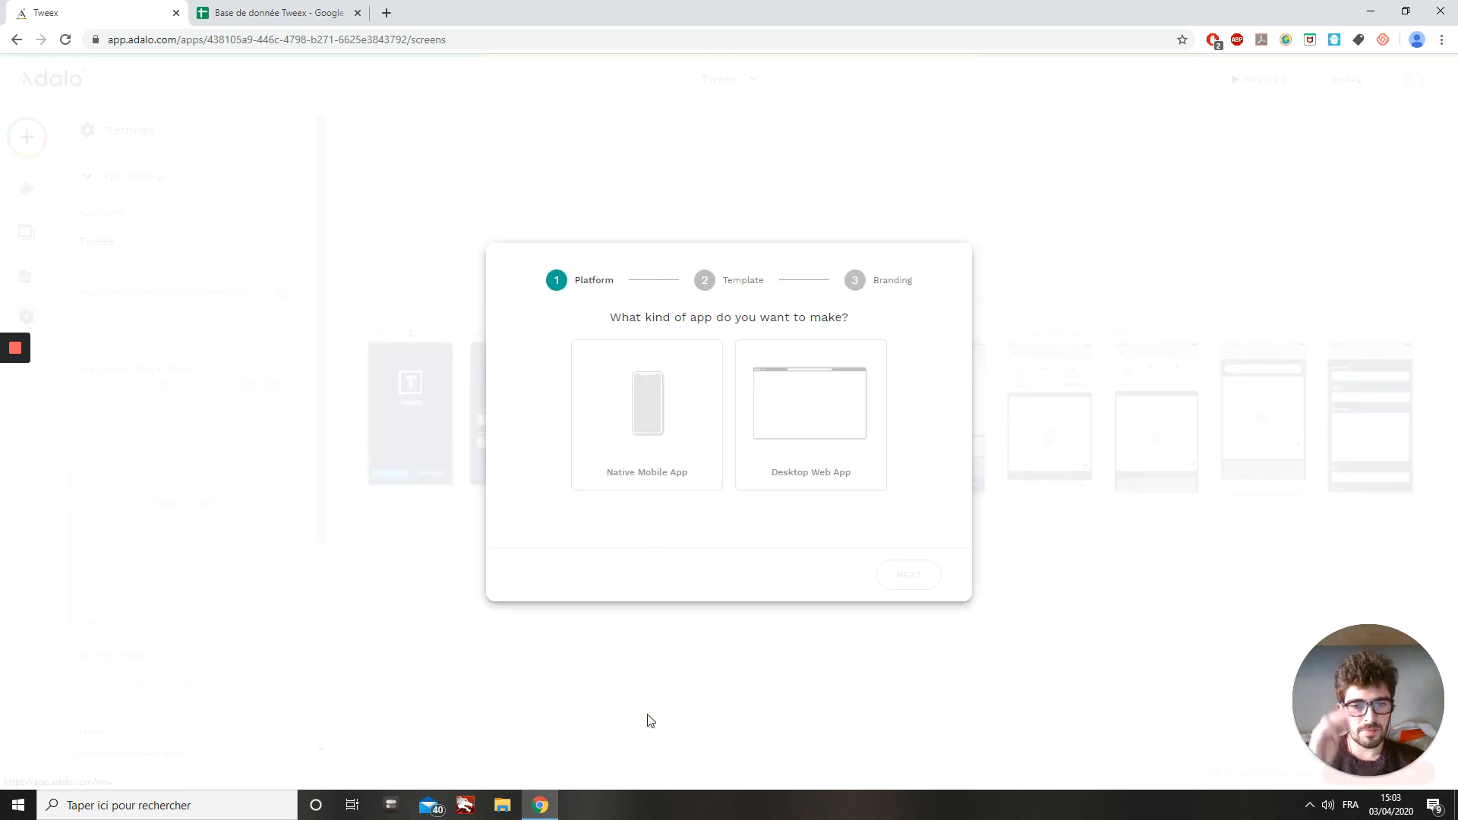
left_click(607, 444)
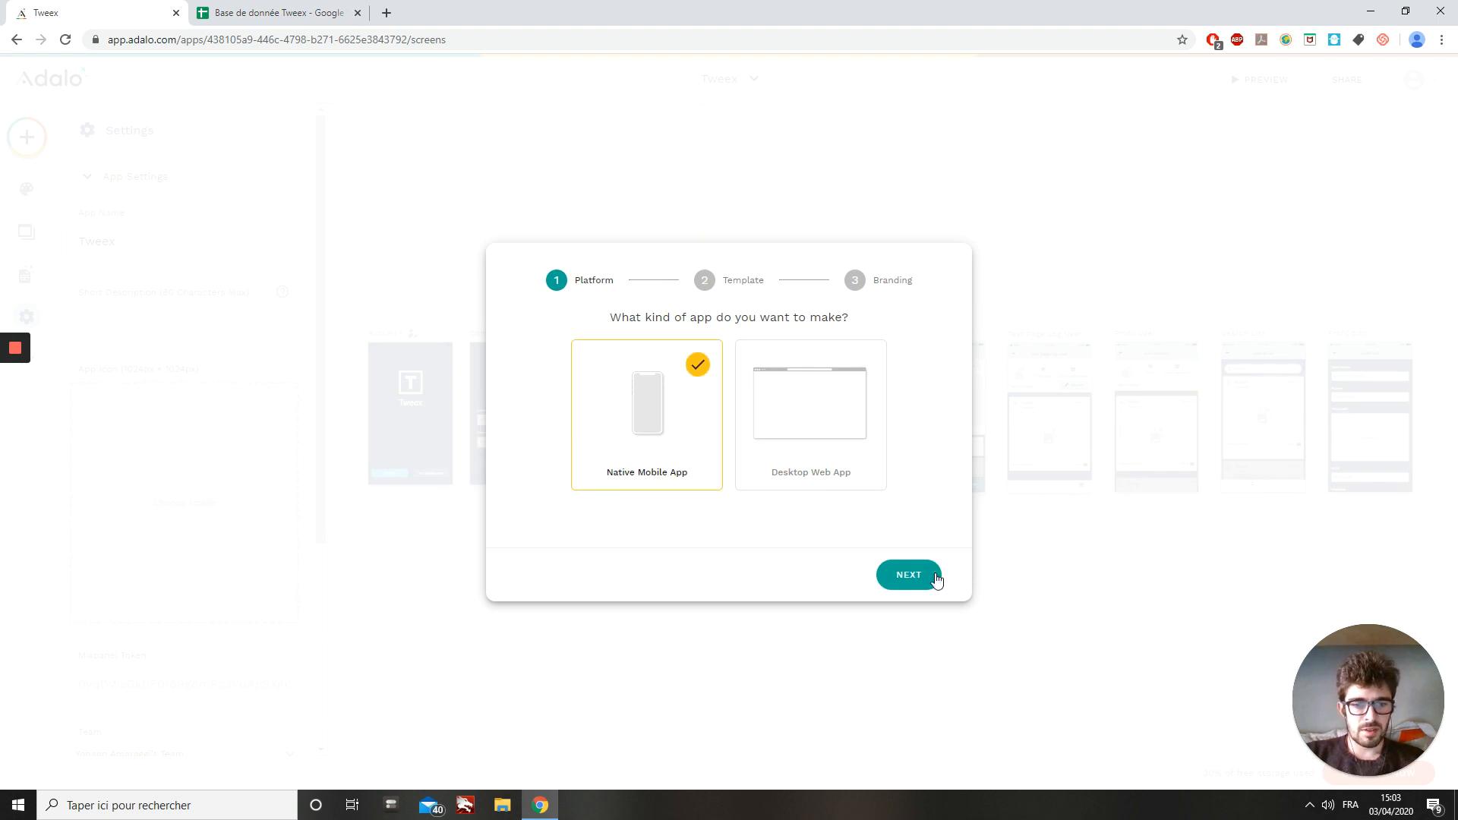
left_click(936, 579)
left_click(568, 399)
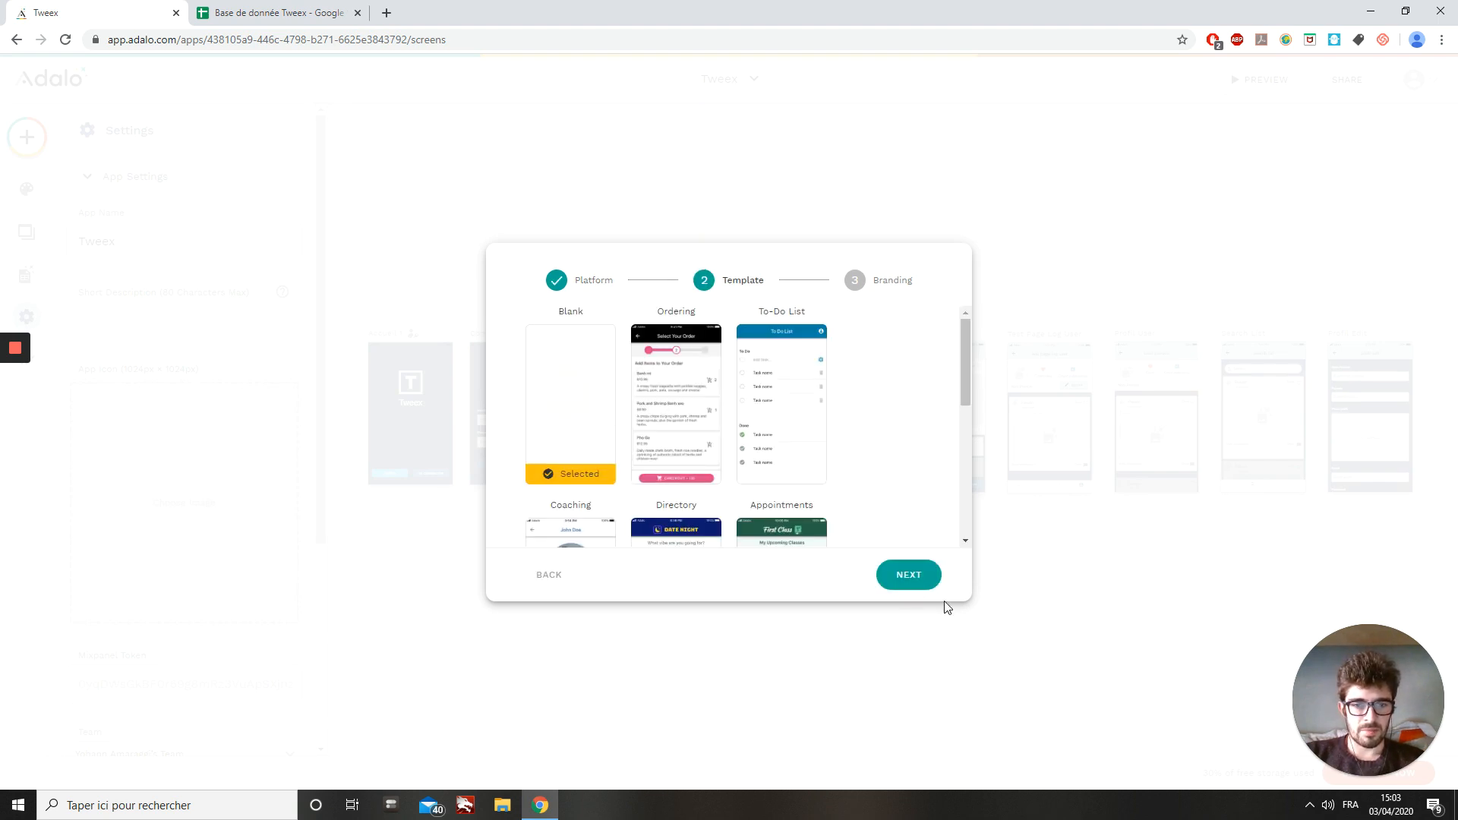
left_click(904, 576)
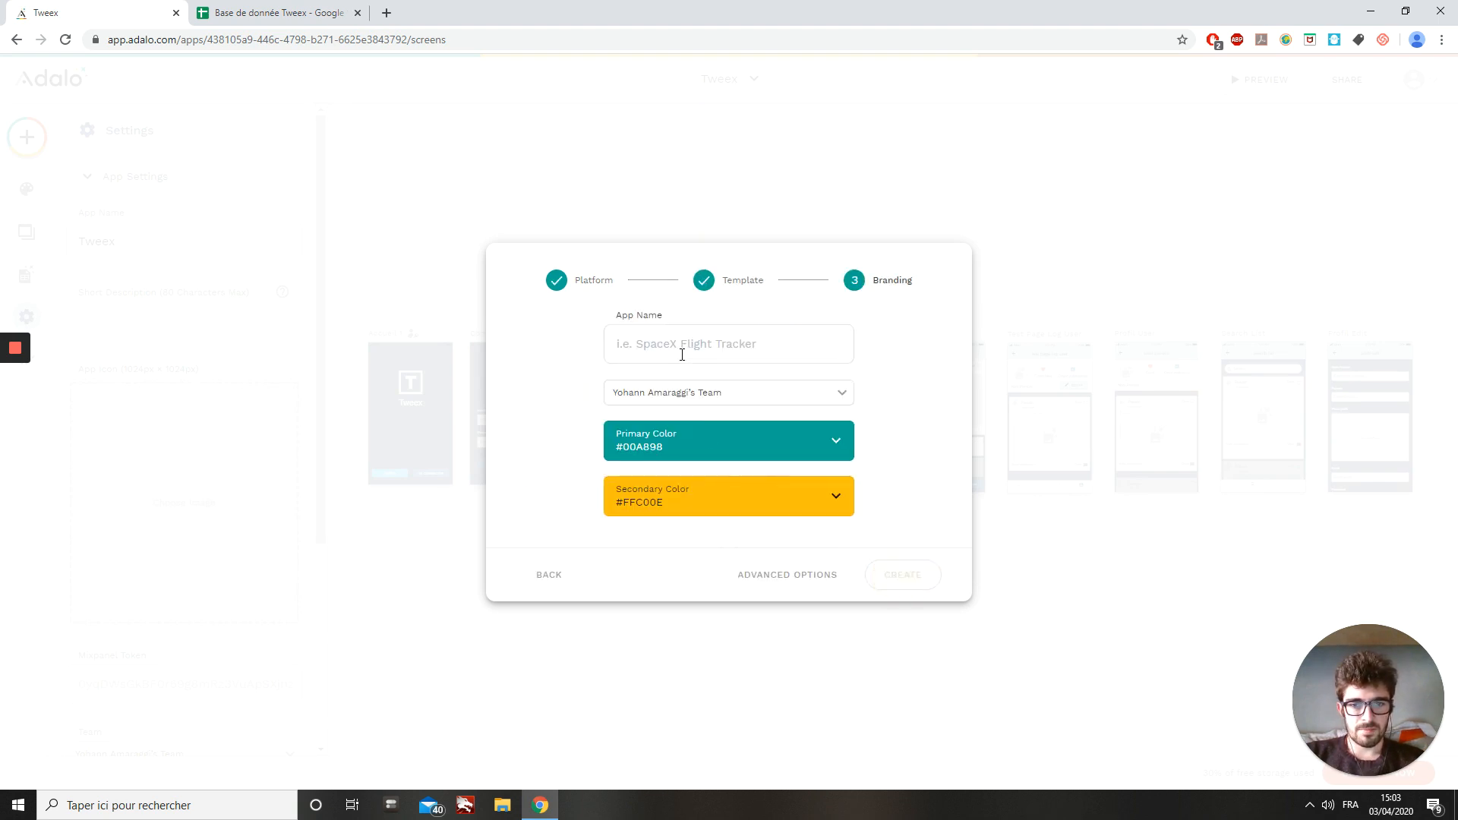
Name the new app 'Tweex 2.0'.
left_click(682, 354)
type("T")
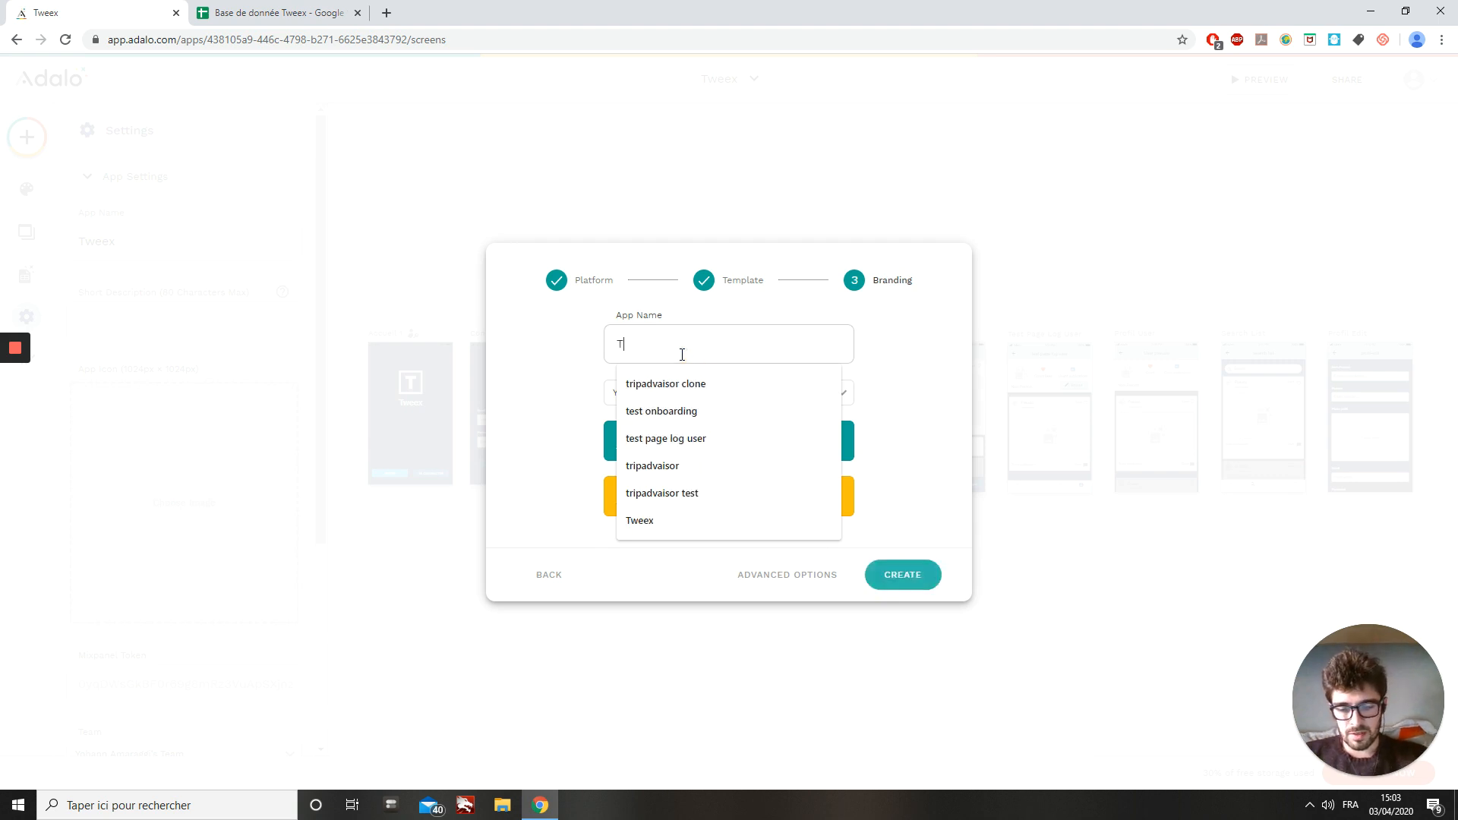
type("weex ")
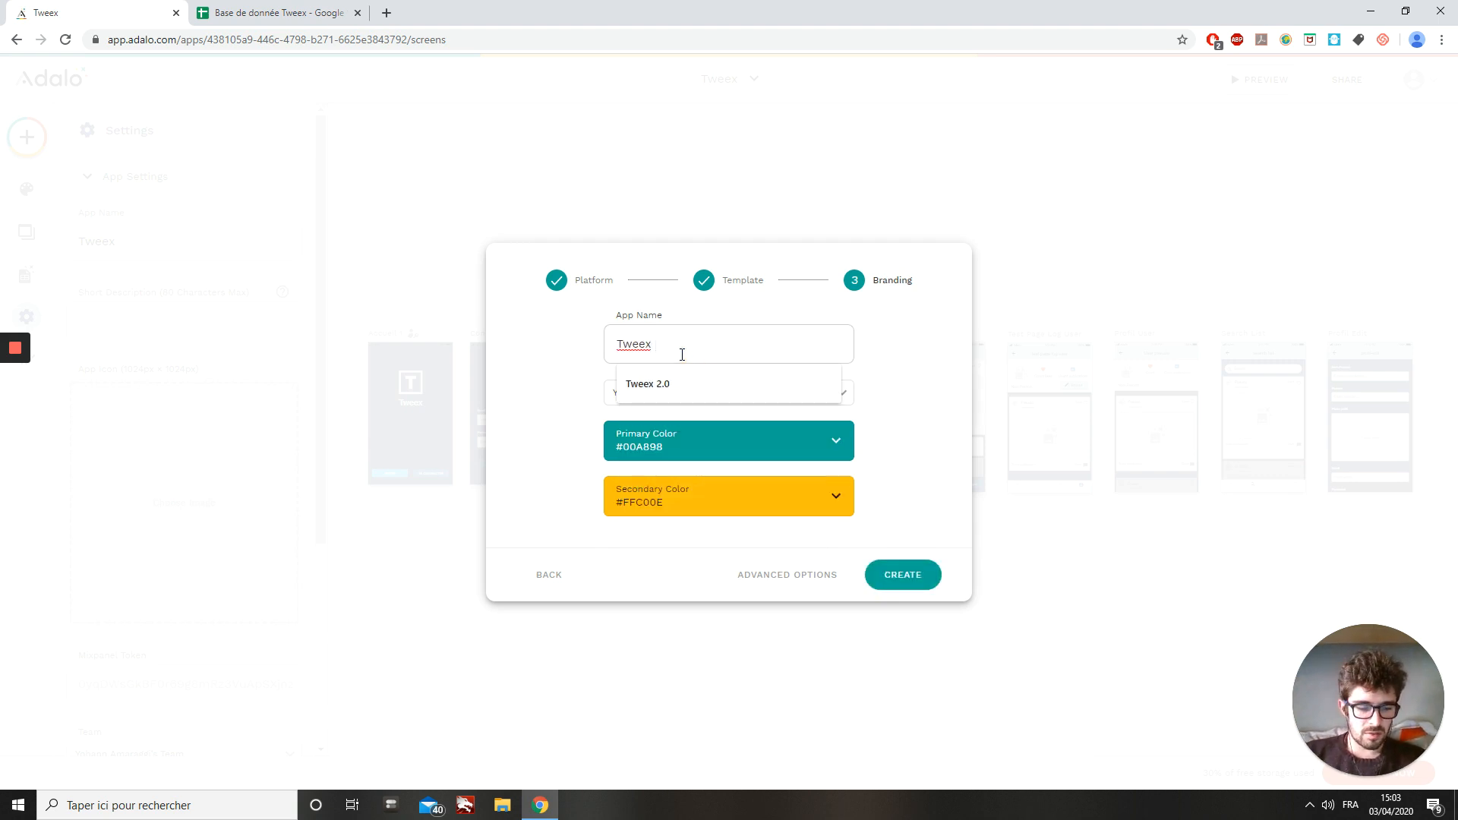
type("20")
key("BackSpace")
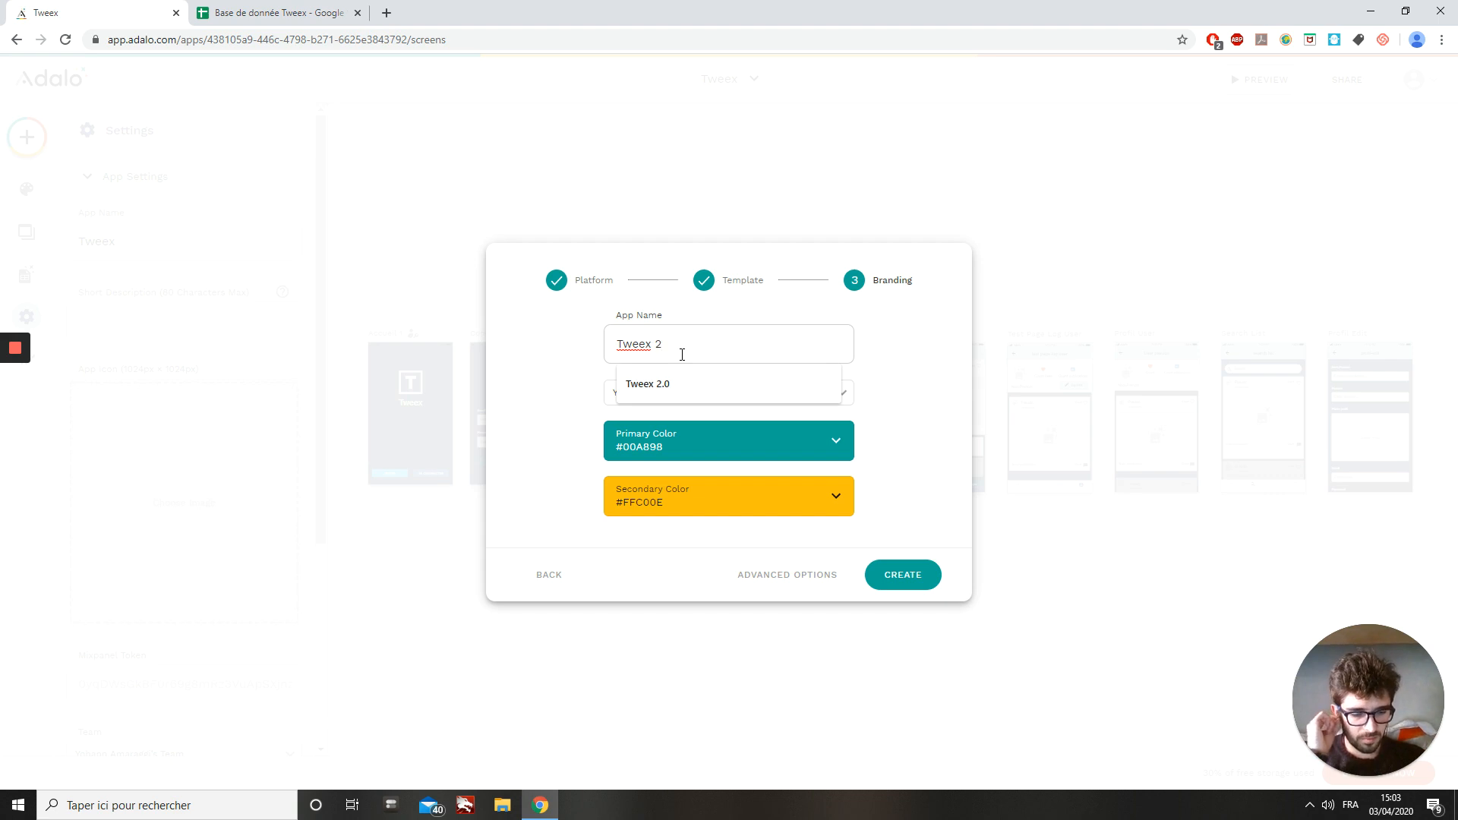
type(".0")
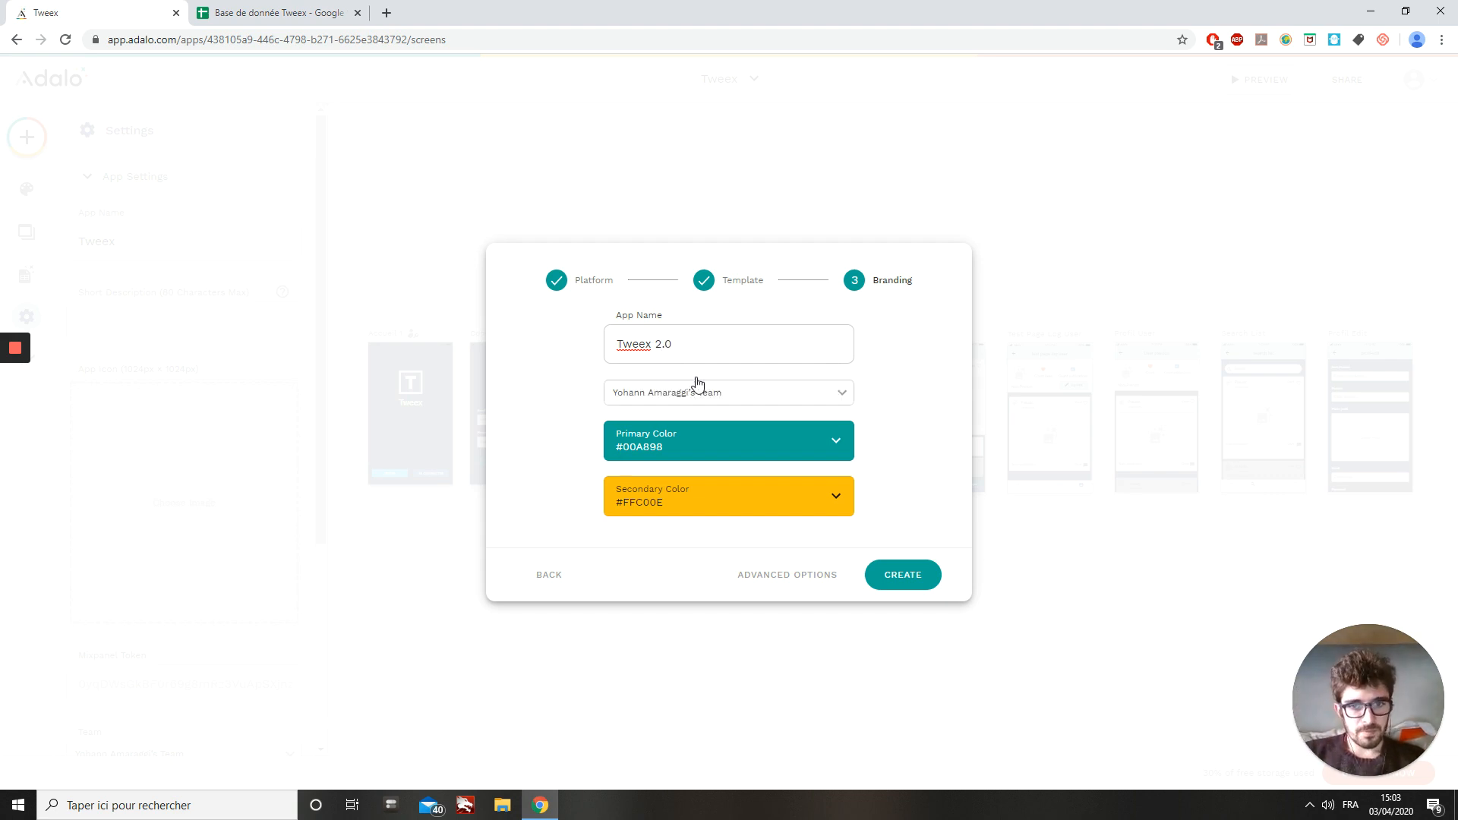
Copy DBE2EF from the spreadsheet and set it as the primary colour.
left_click(251, 13)
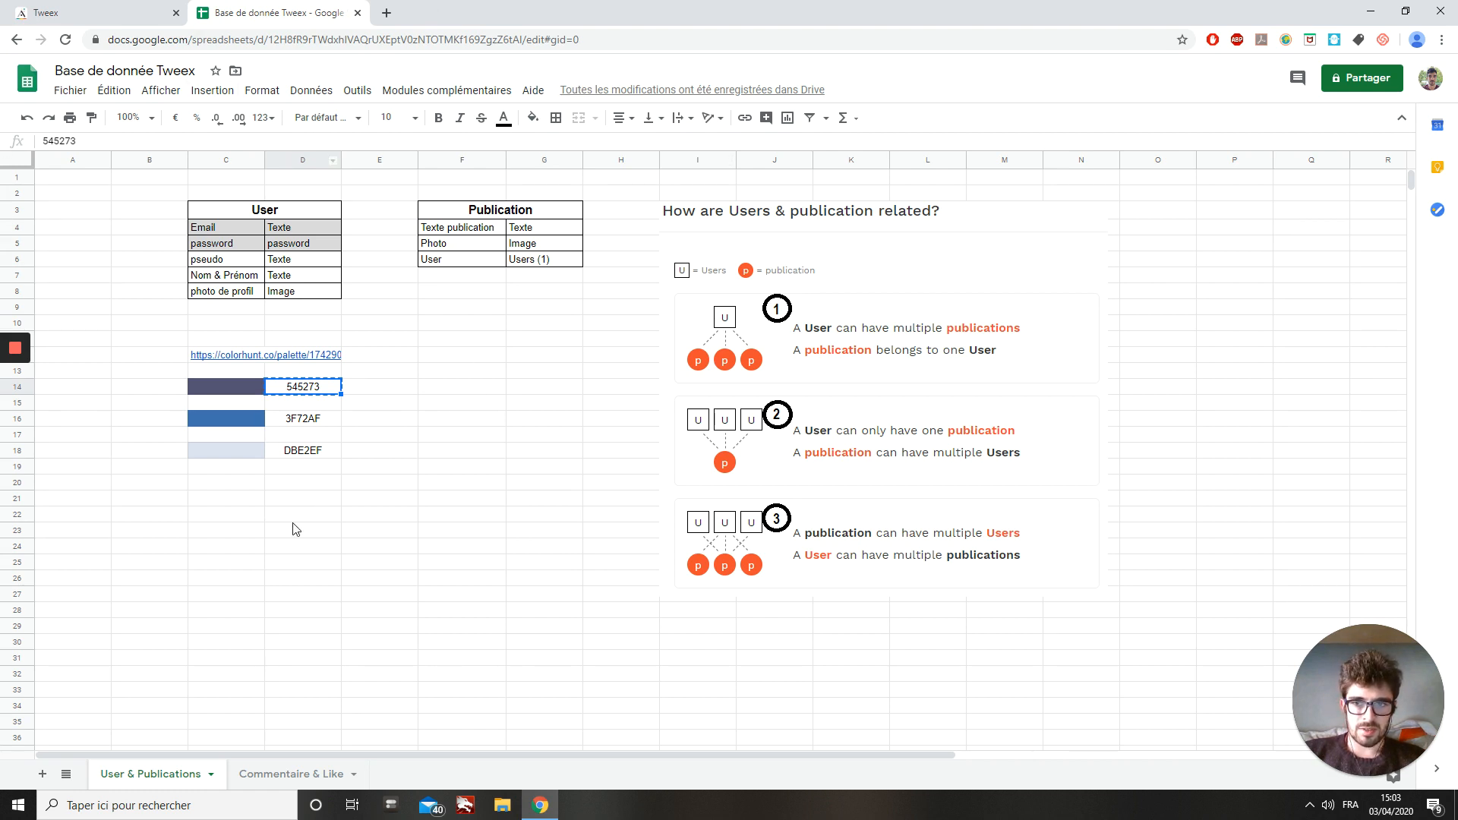
left_click(303, 426)
left_click(314, 450)
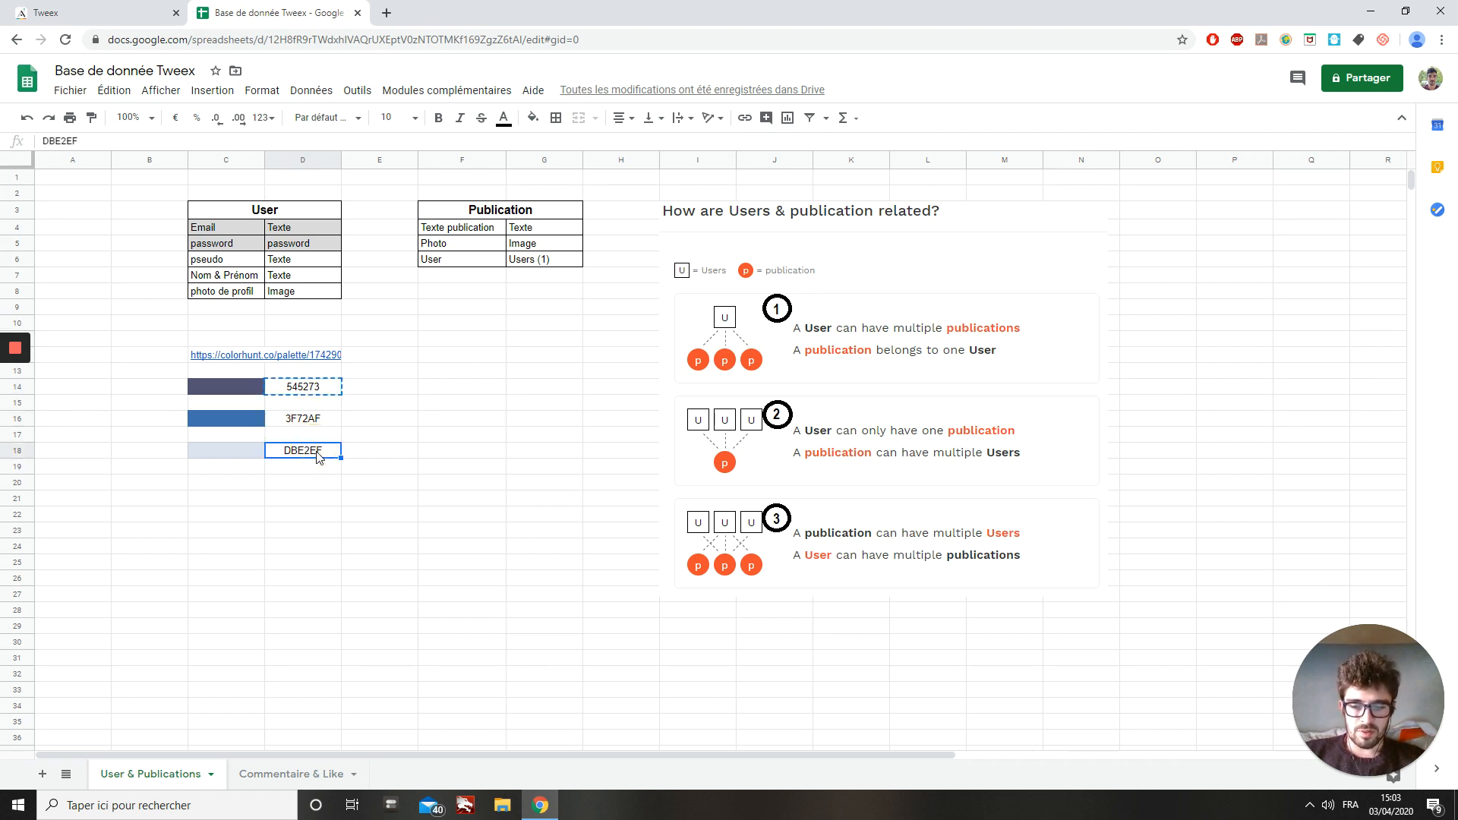
key("ctrl+c")
left_click(98, 12)
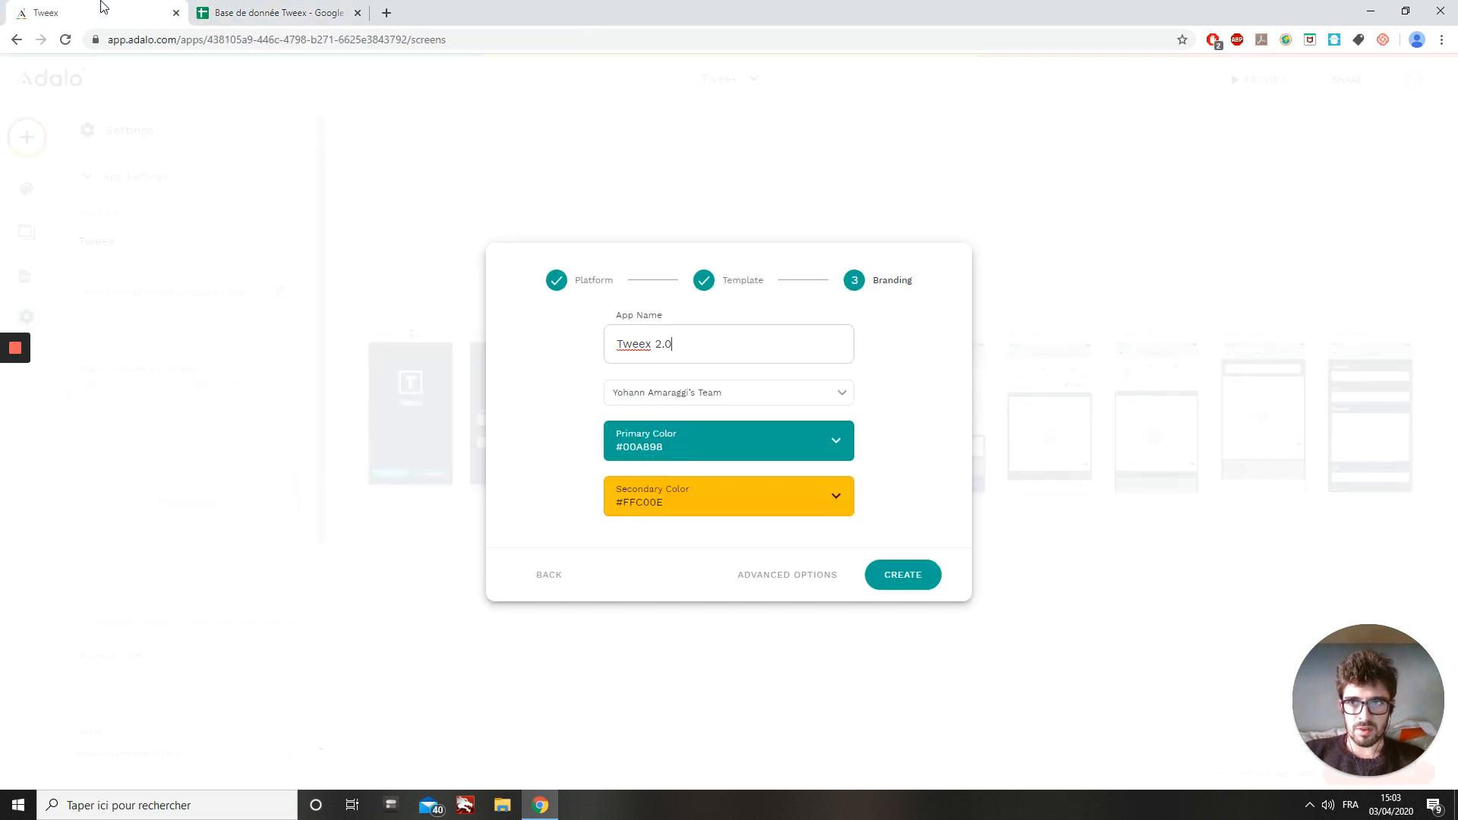
left_click(718, 439)
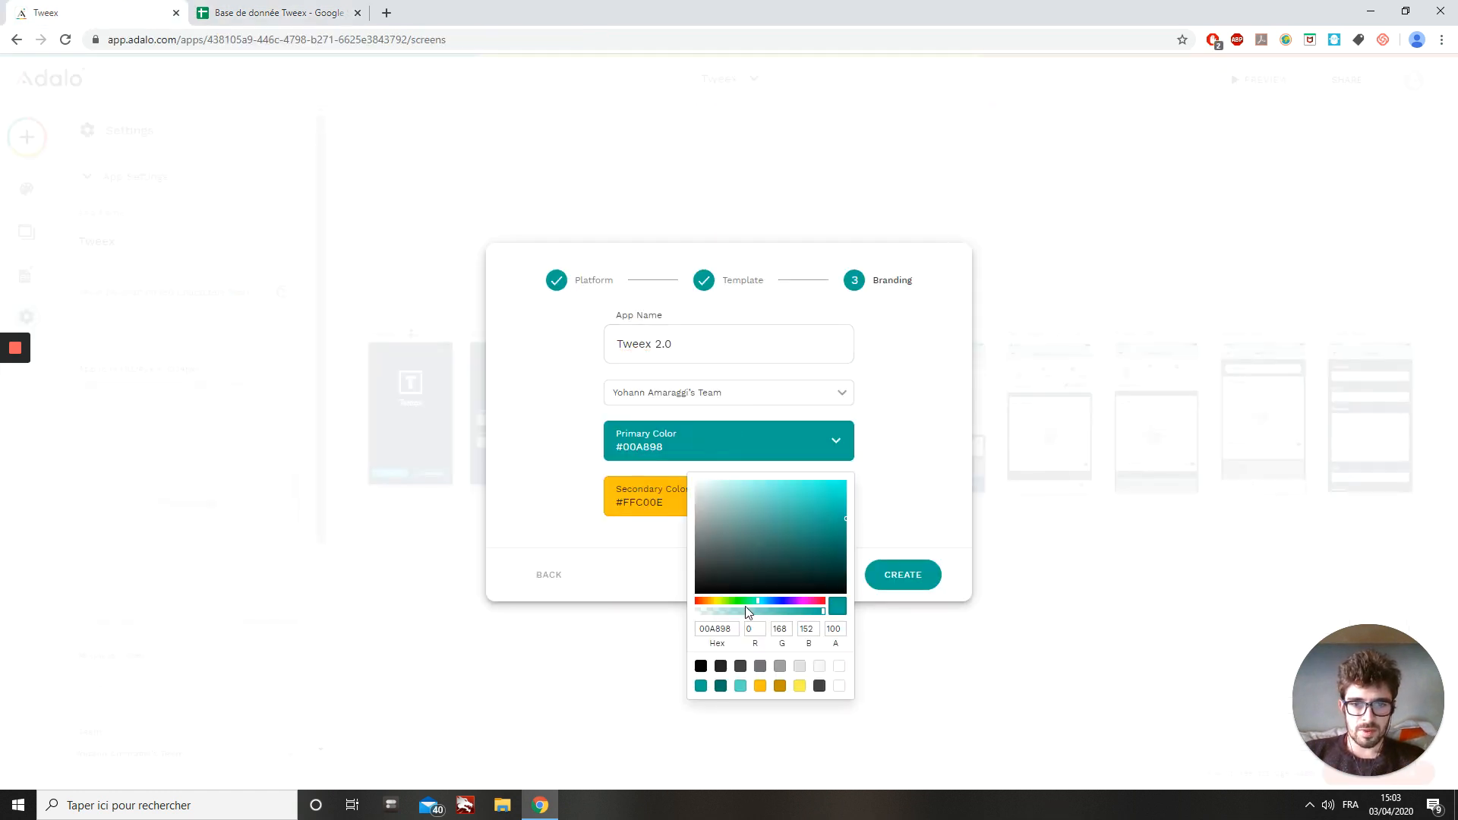
key("ctrl+v")
left_click(623, 633)
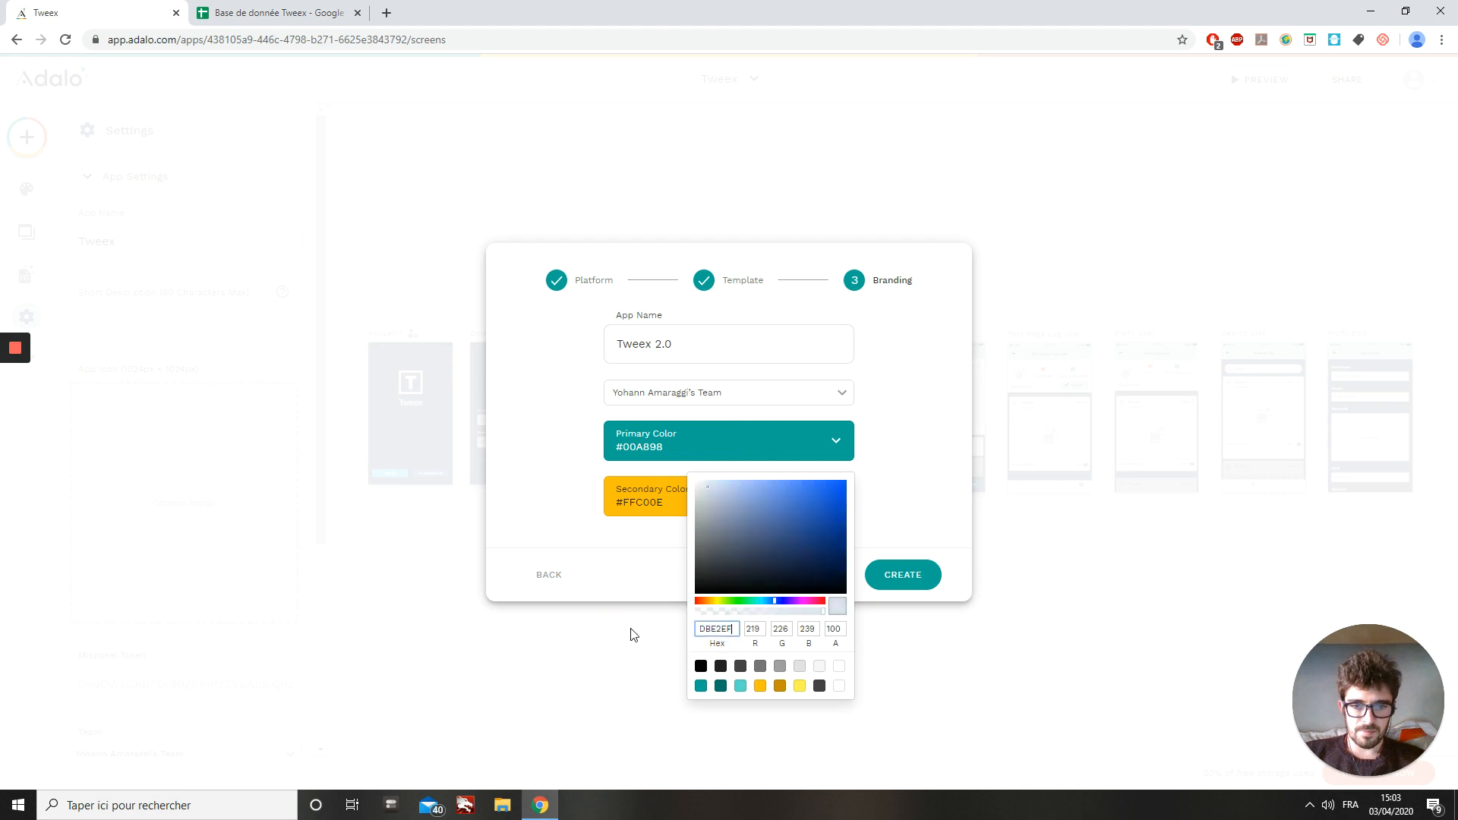
Set secondary colour 3F72AF from the spreadsheet and create the app.
left_click(303, 14)
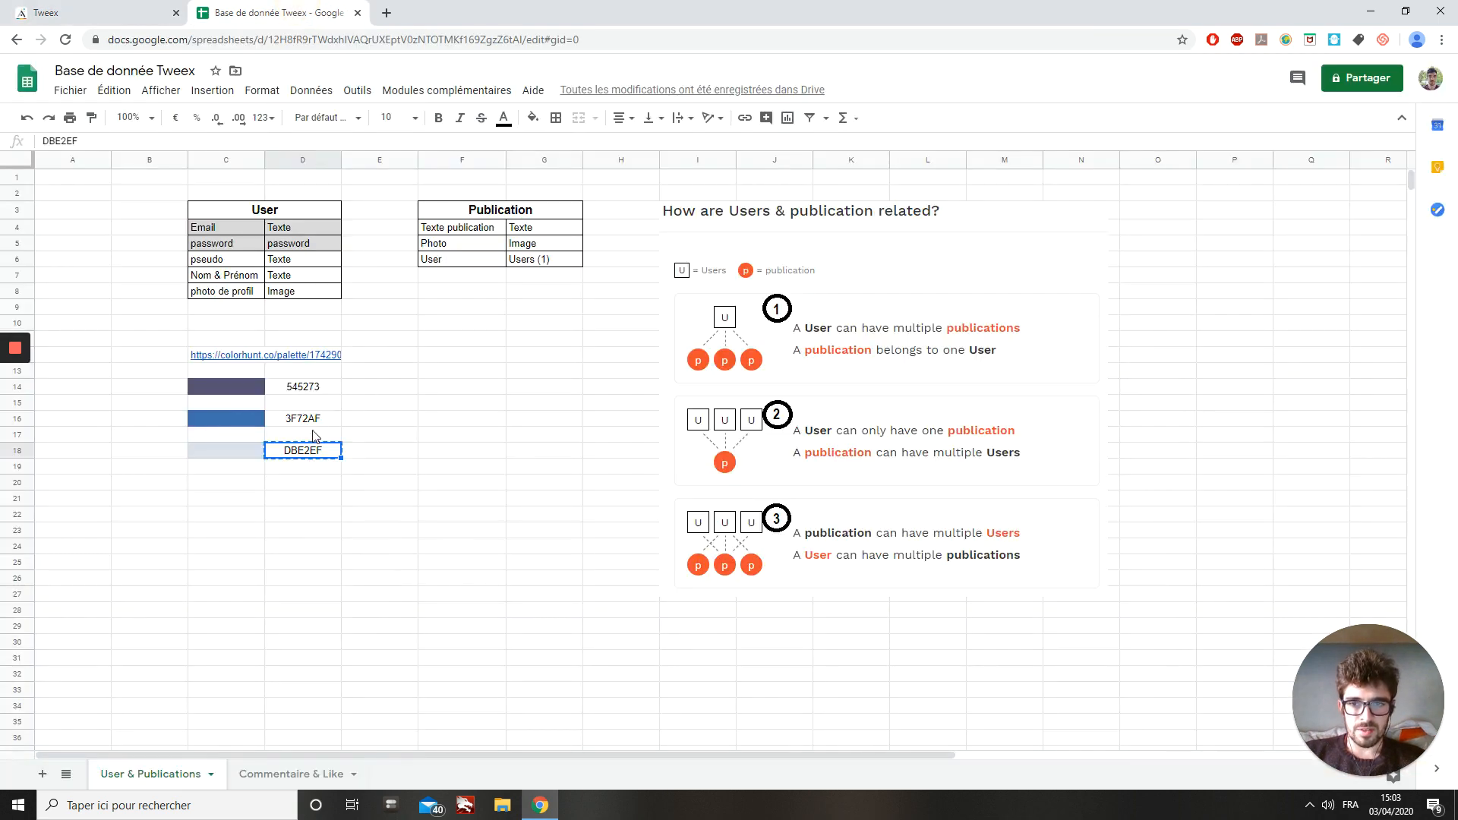
left_click(304, 418)
key("ctrl+c")
left_click(139, 9)
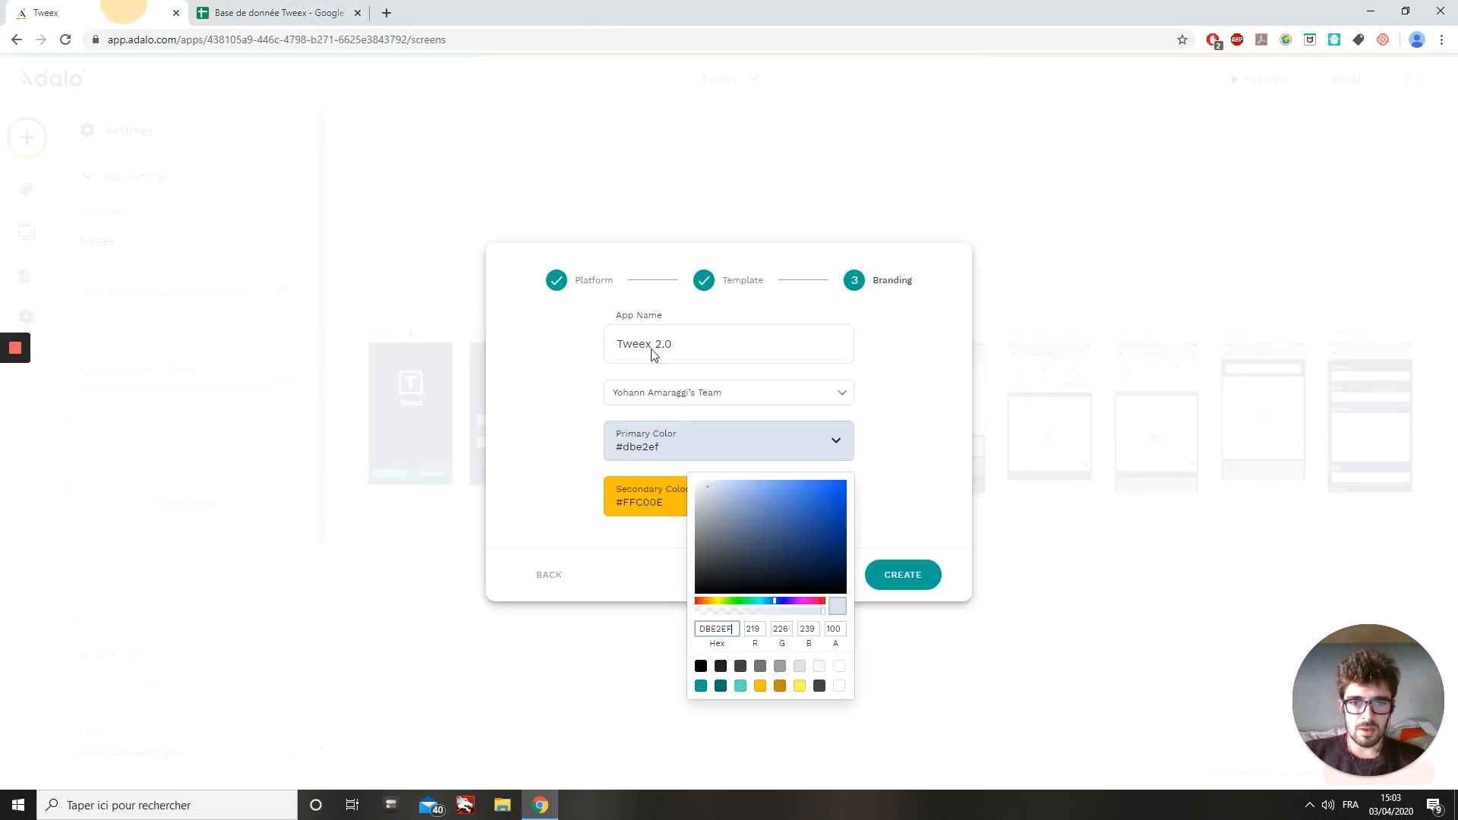
left_click(646, 521)
left_click(645, 513)
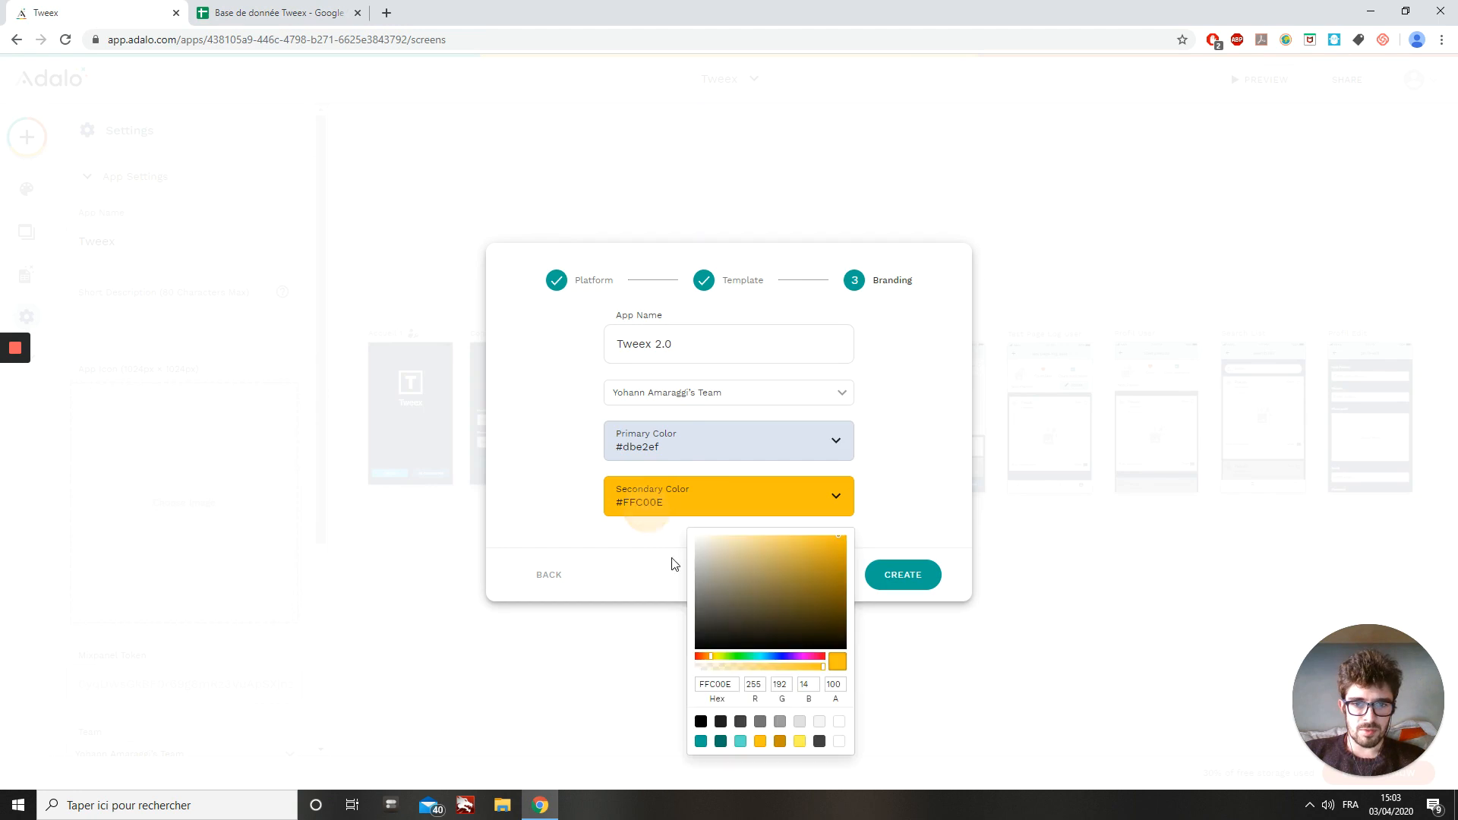
double_click(737, 684)
key("ctrl+v")
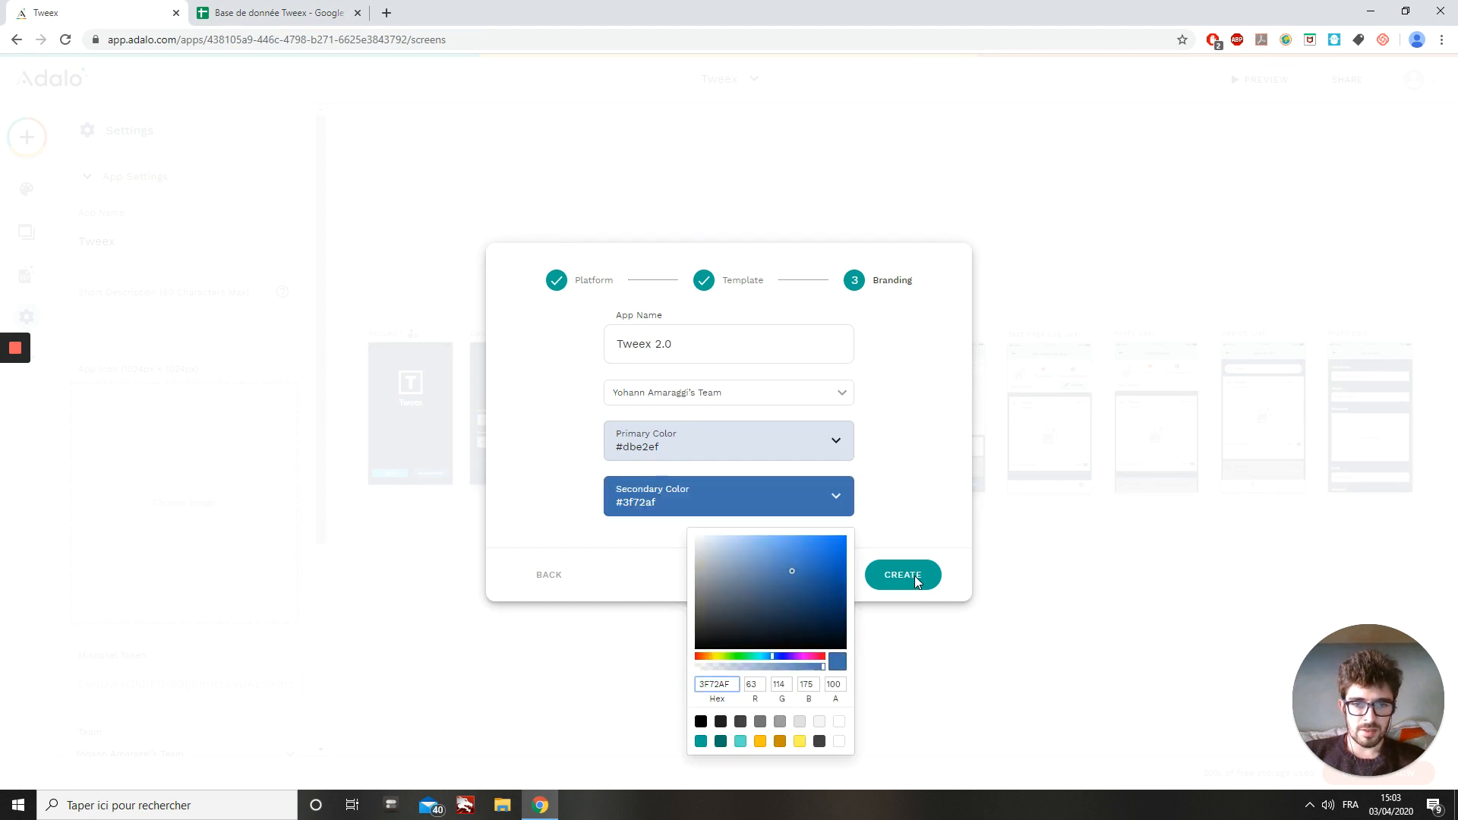
left_click(915, 581)
left_click(916, 581)
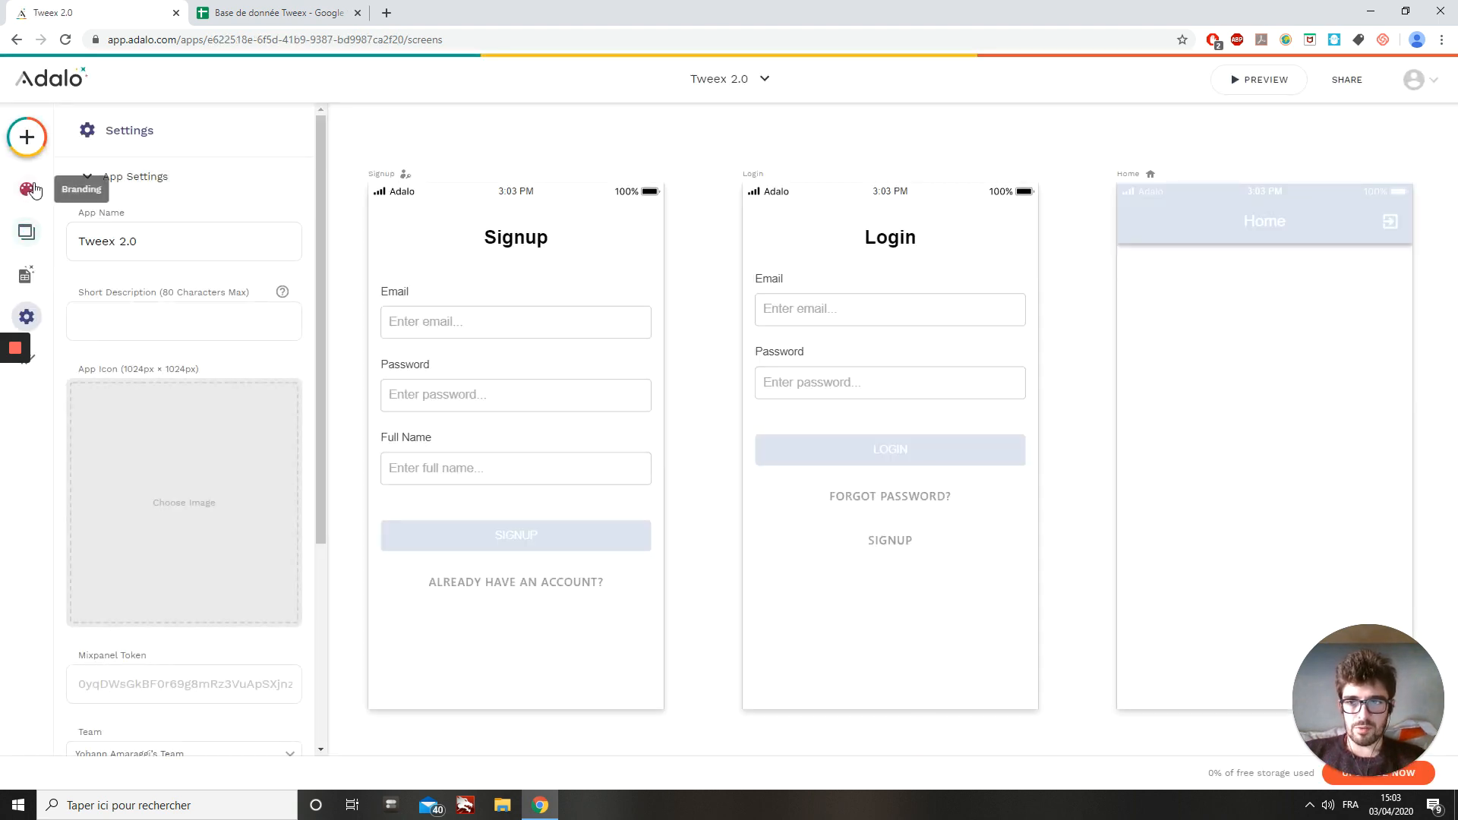
Copy 545273 from cell D14 into the Default Background Color hex, then return to the spreadsheet.
left_click(27, 191)
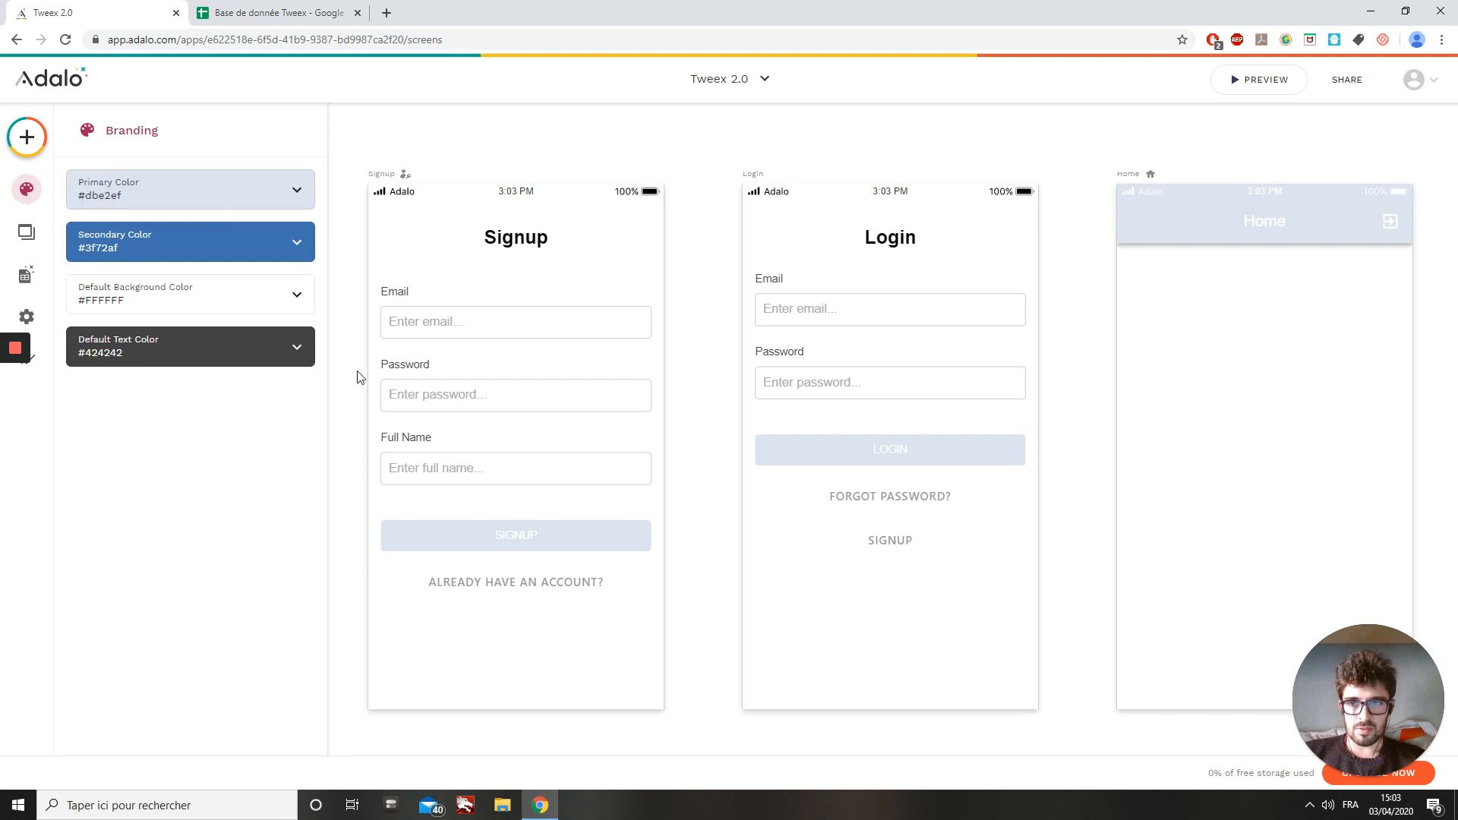
left_click(273, 13)
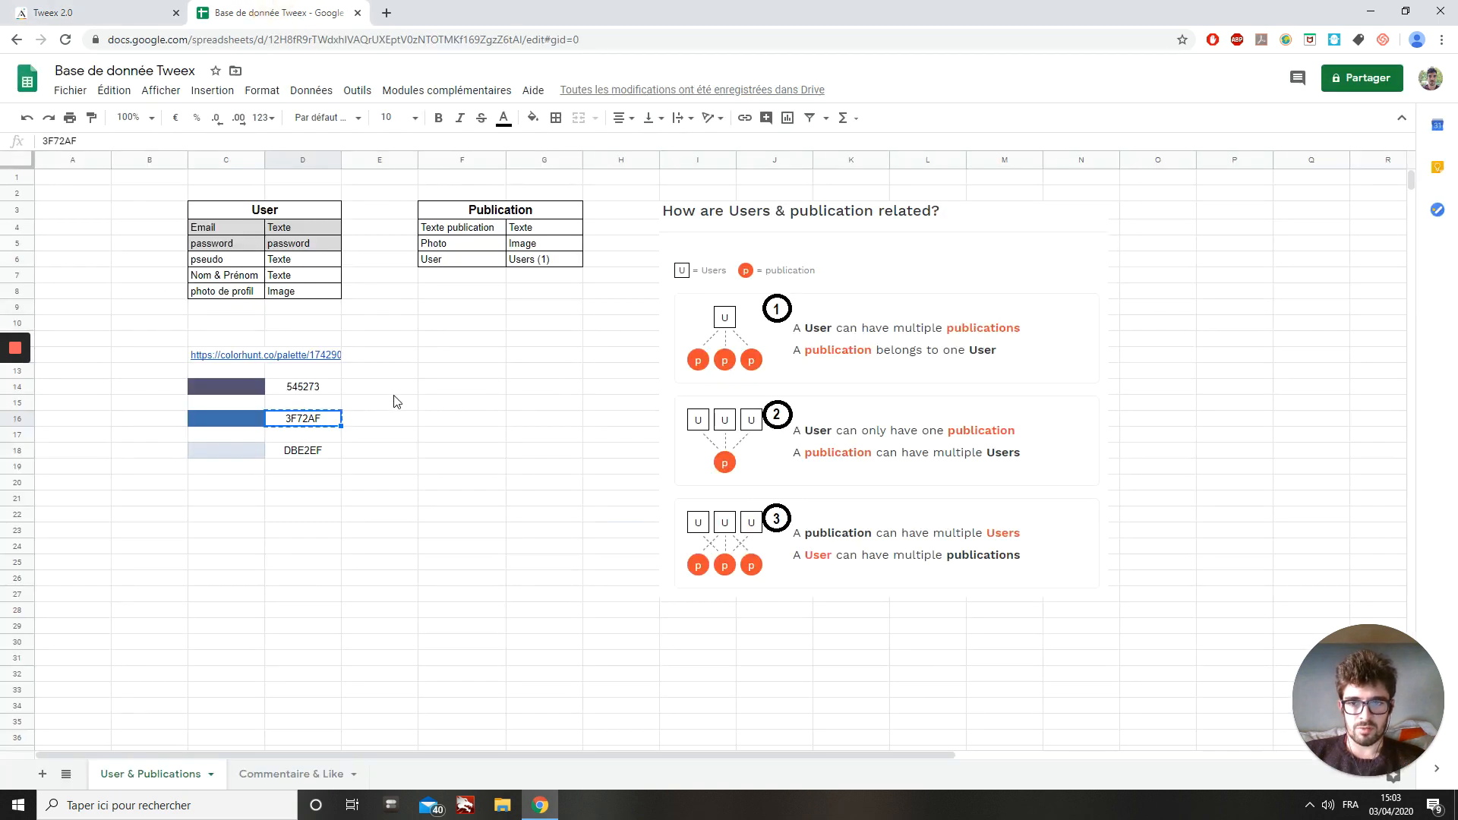
left_click(293, 389)
key("ctrl+c")
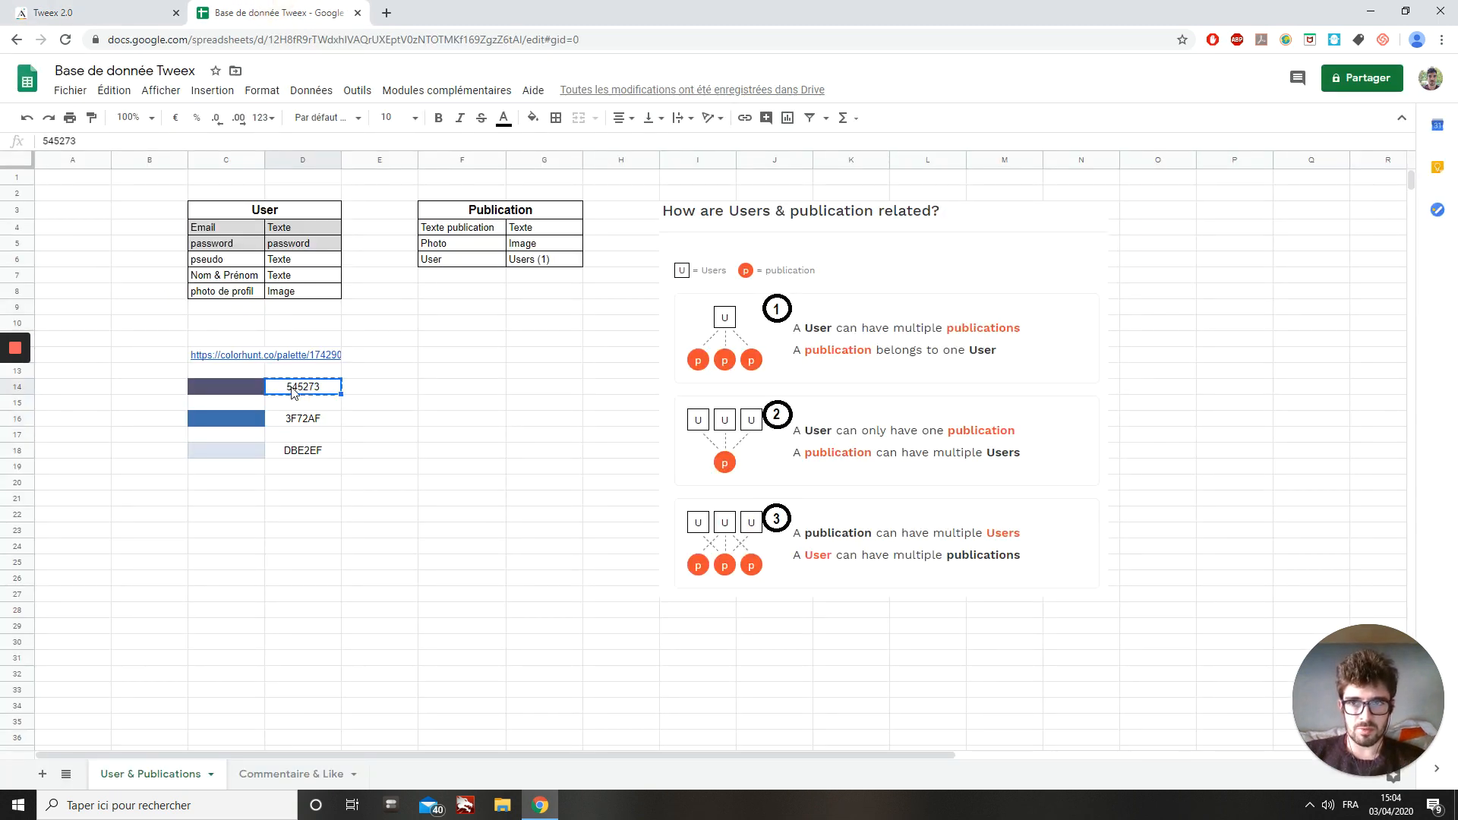
left_click(132, 9)
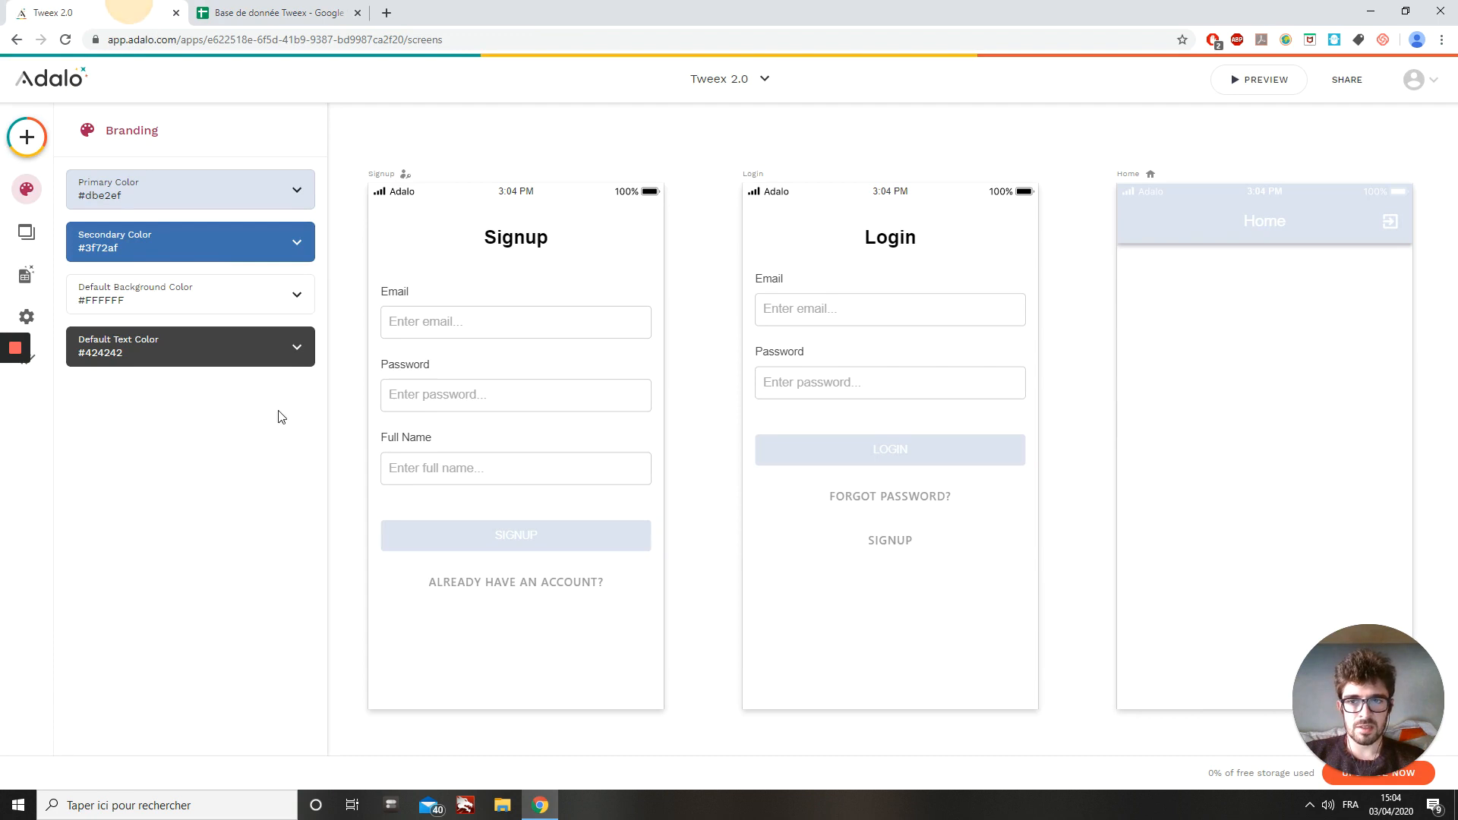
left_click(131, 308)
double_click(195, 480)
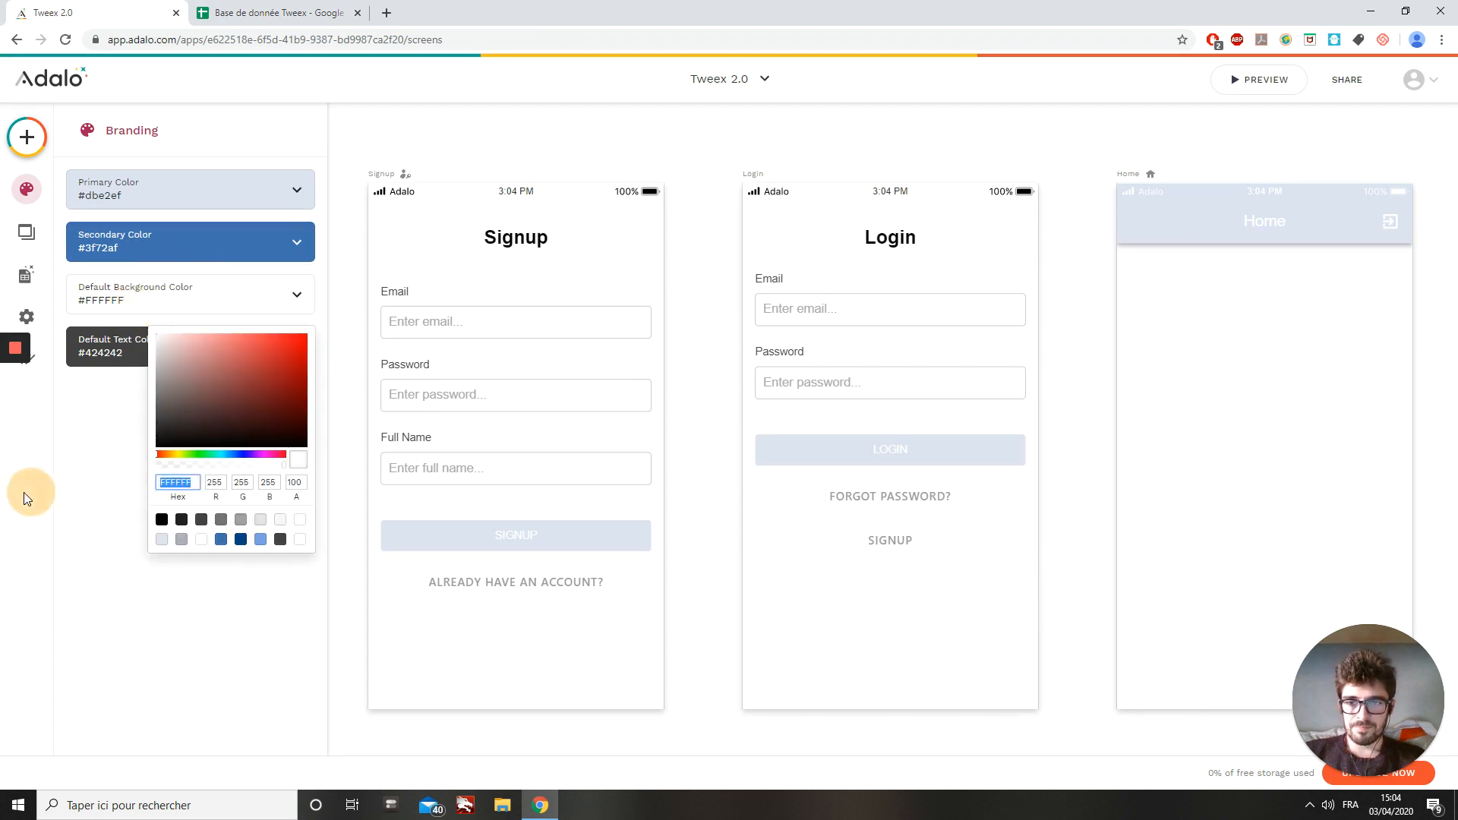
key("ctrl+v")
left_click(318, 9)
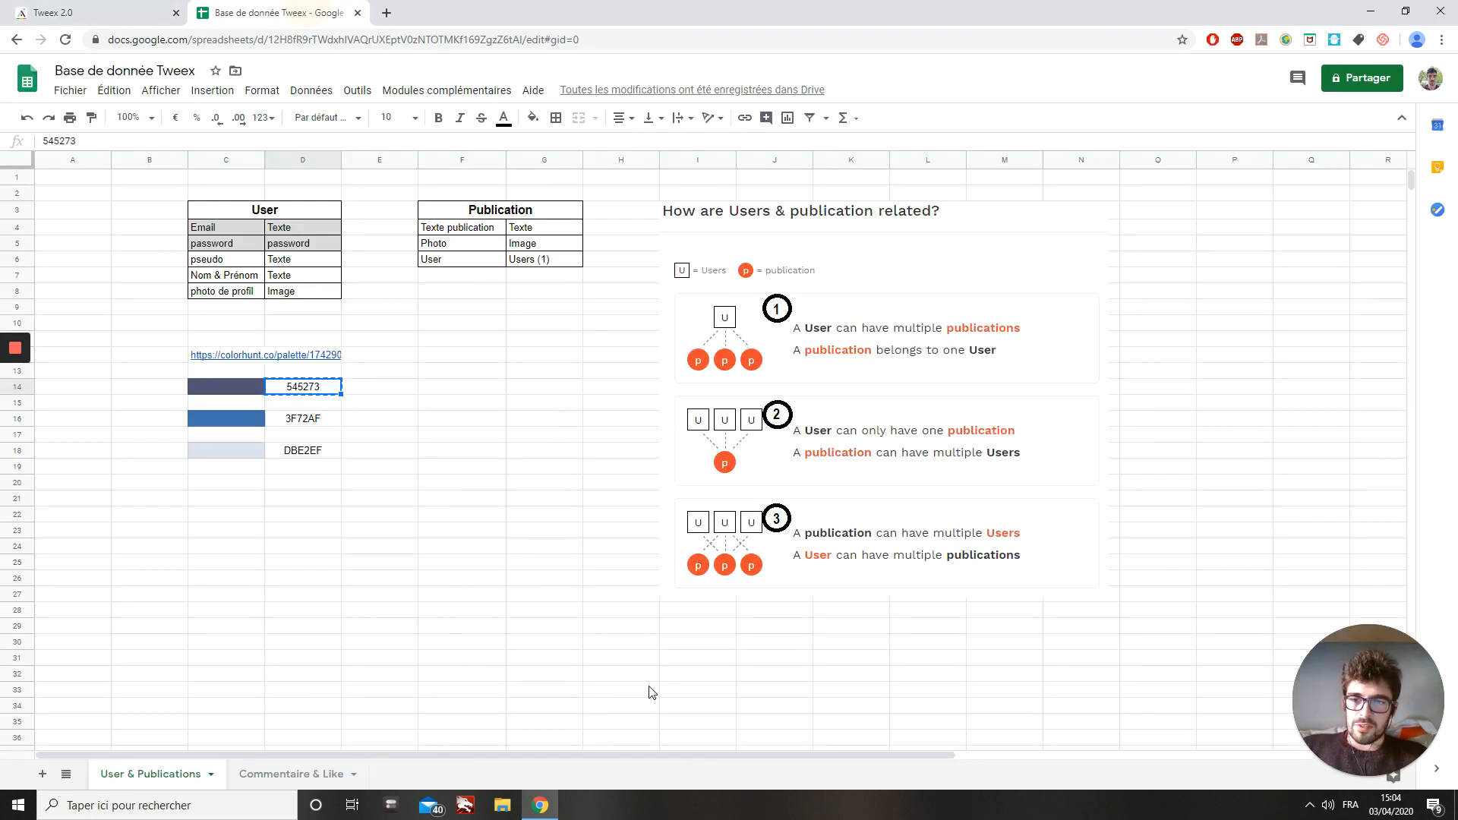
Open the Color Hunt palette linked in cell C12, browse it, then the home page.
left_click(465, 489)
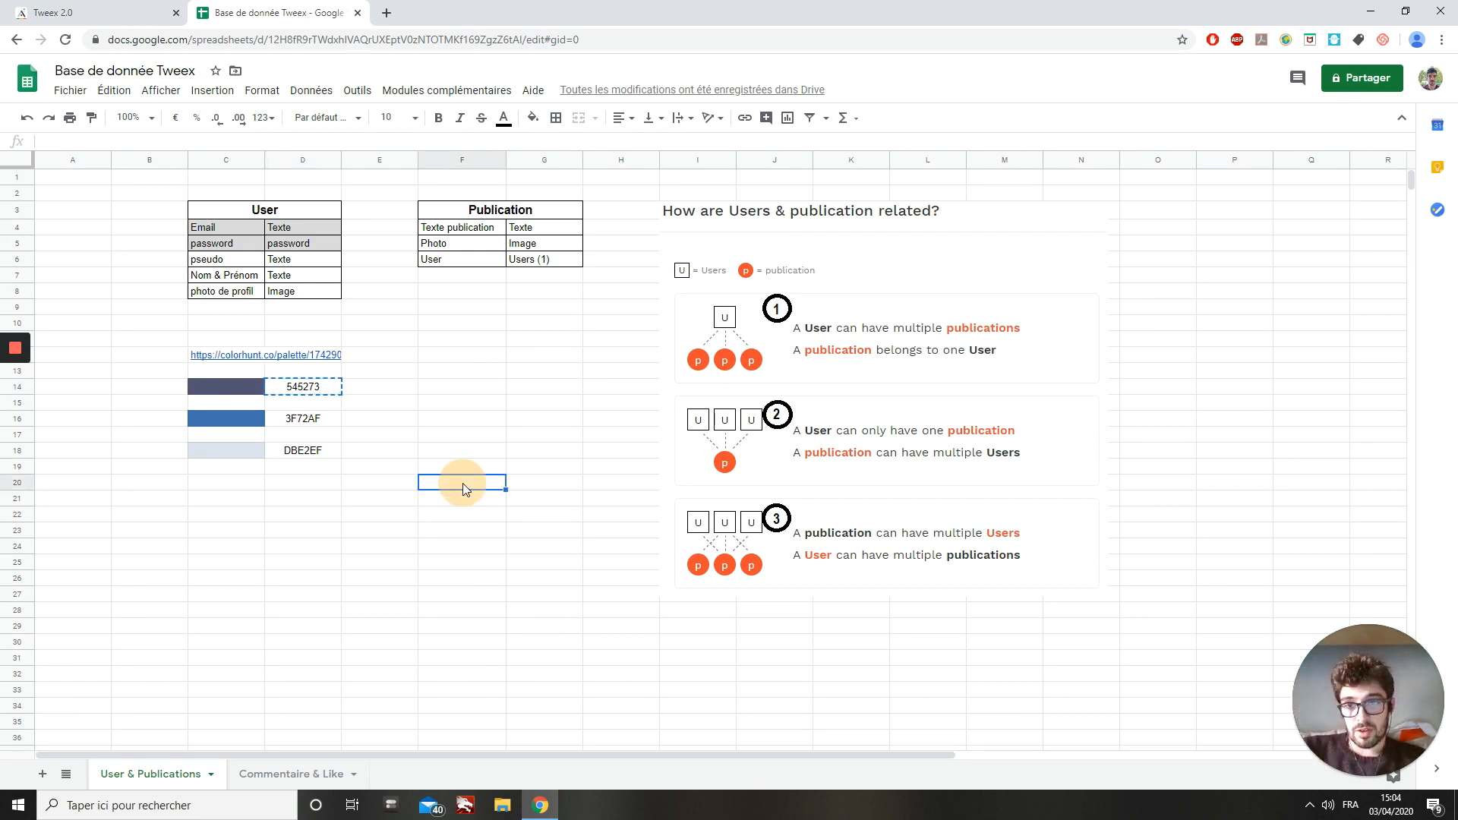
left_click(225, 362)
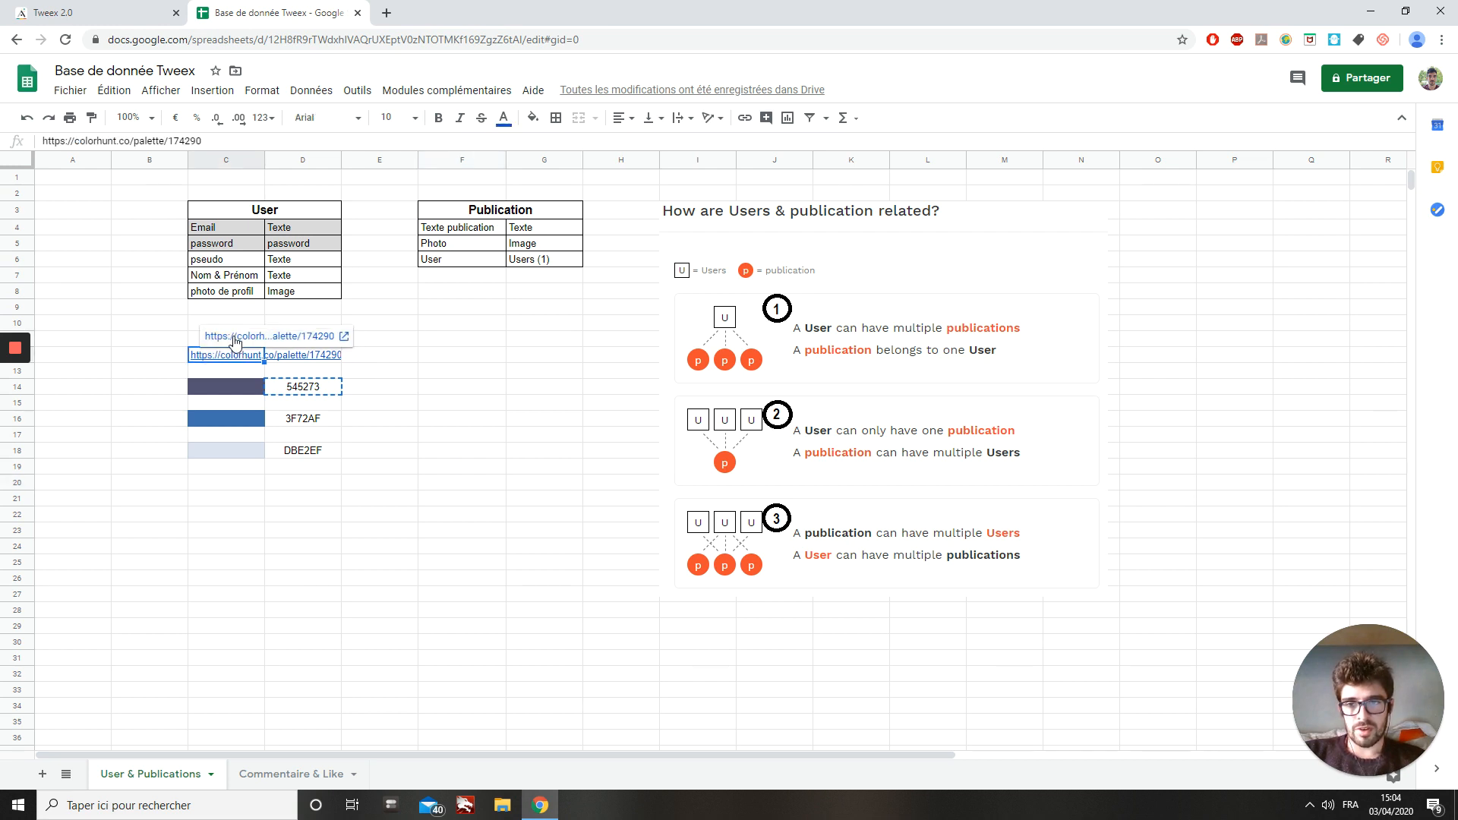
left_click(234, 334)
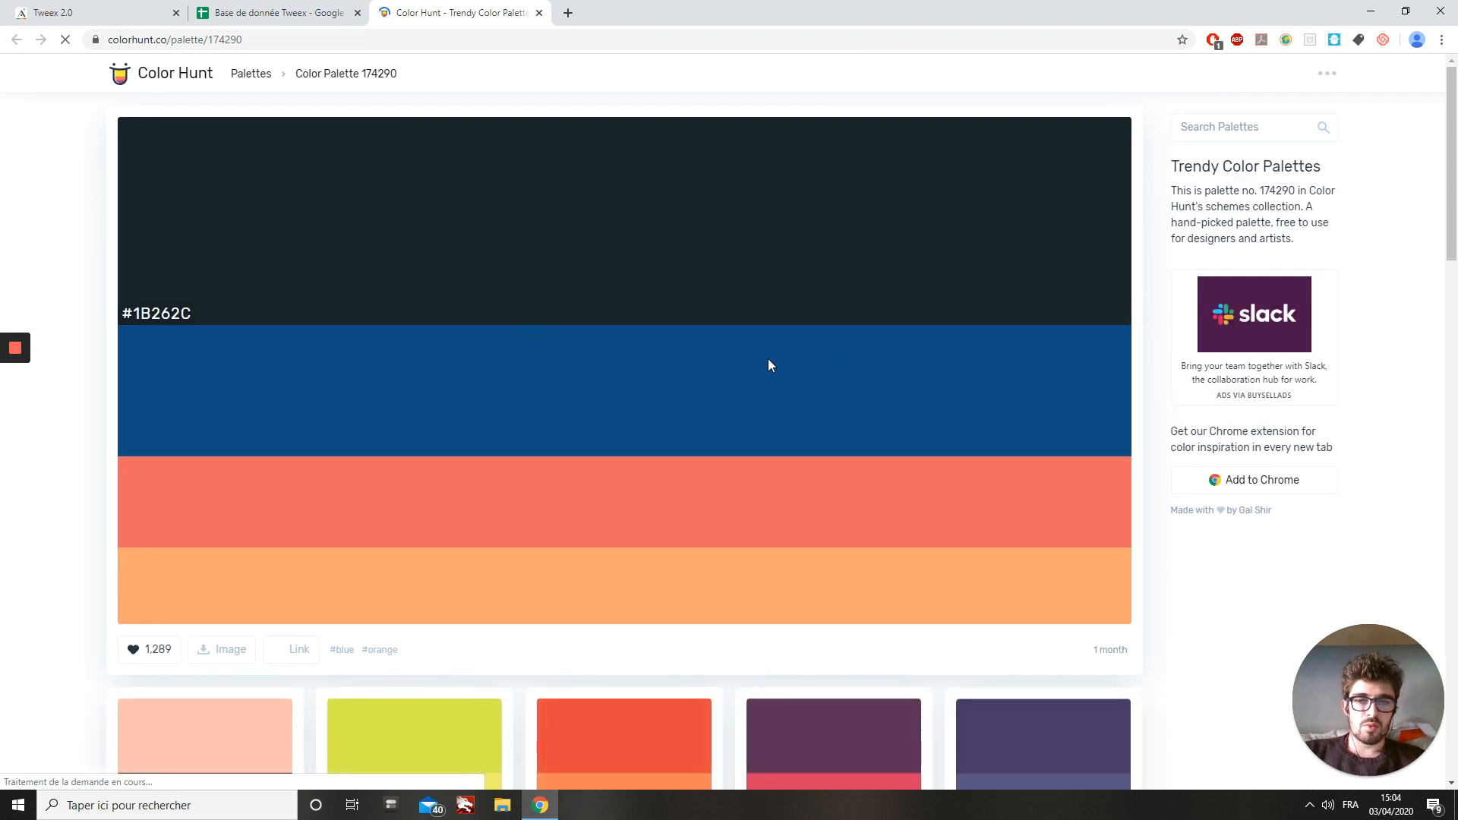
scroll(756, 520, "down", 5)
scroll(726, 541, "down", 2)
scroll(725, 535, "up", 7)
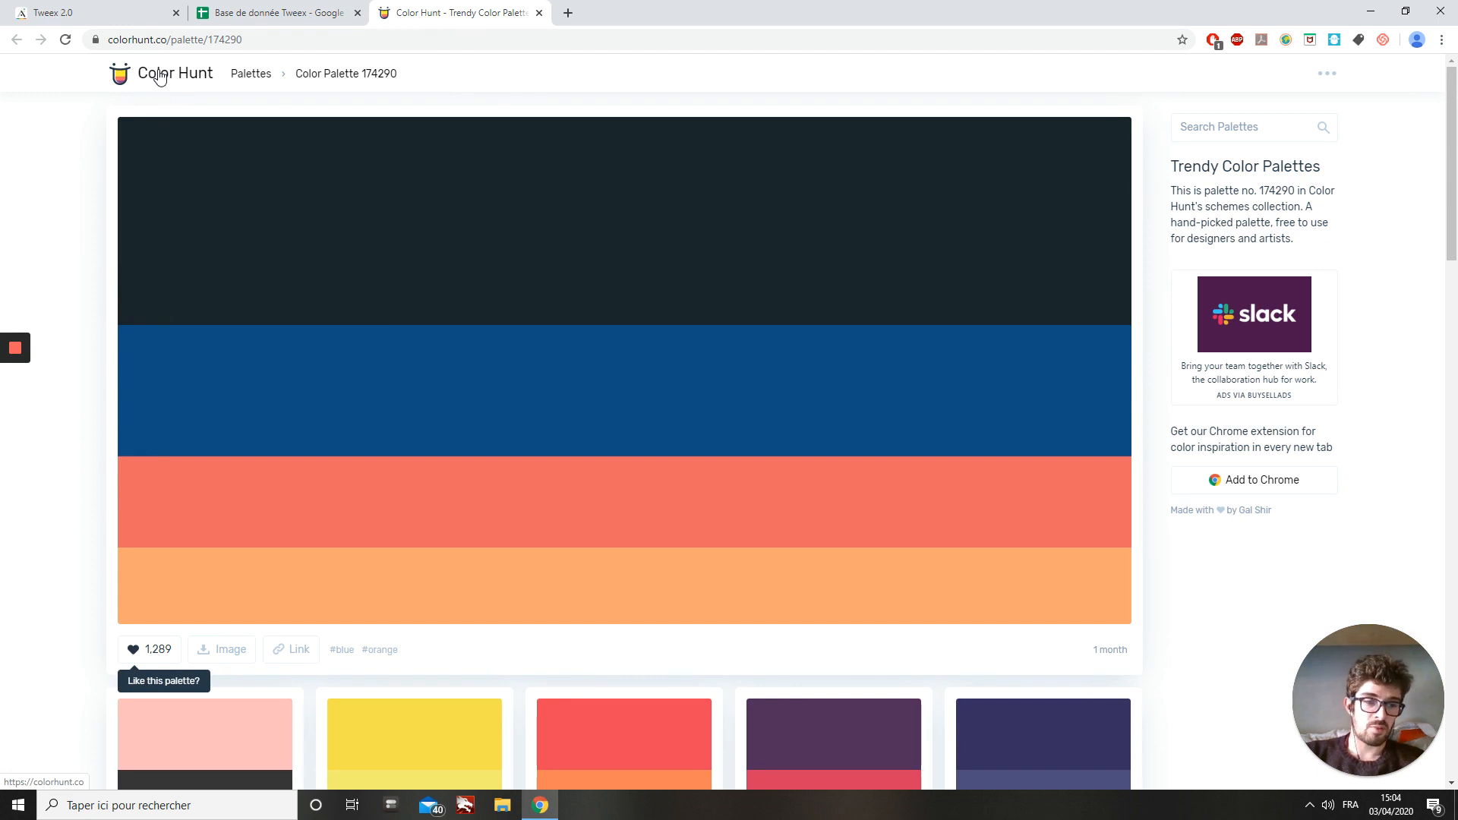
left_click(159, 76)
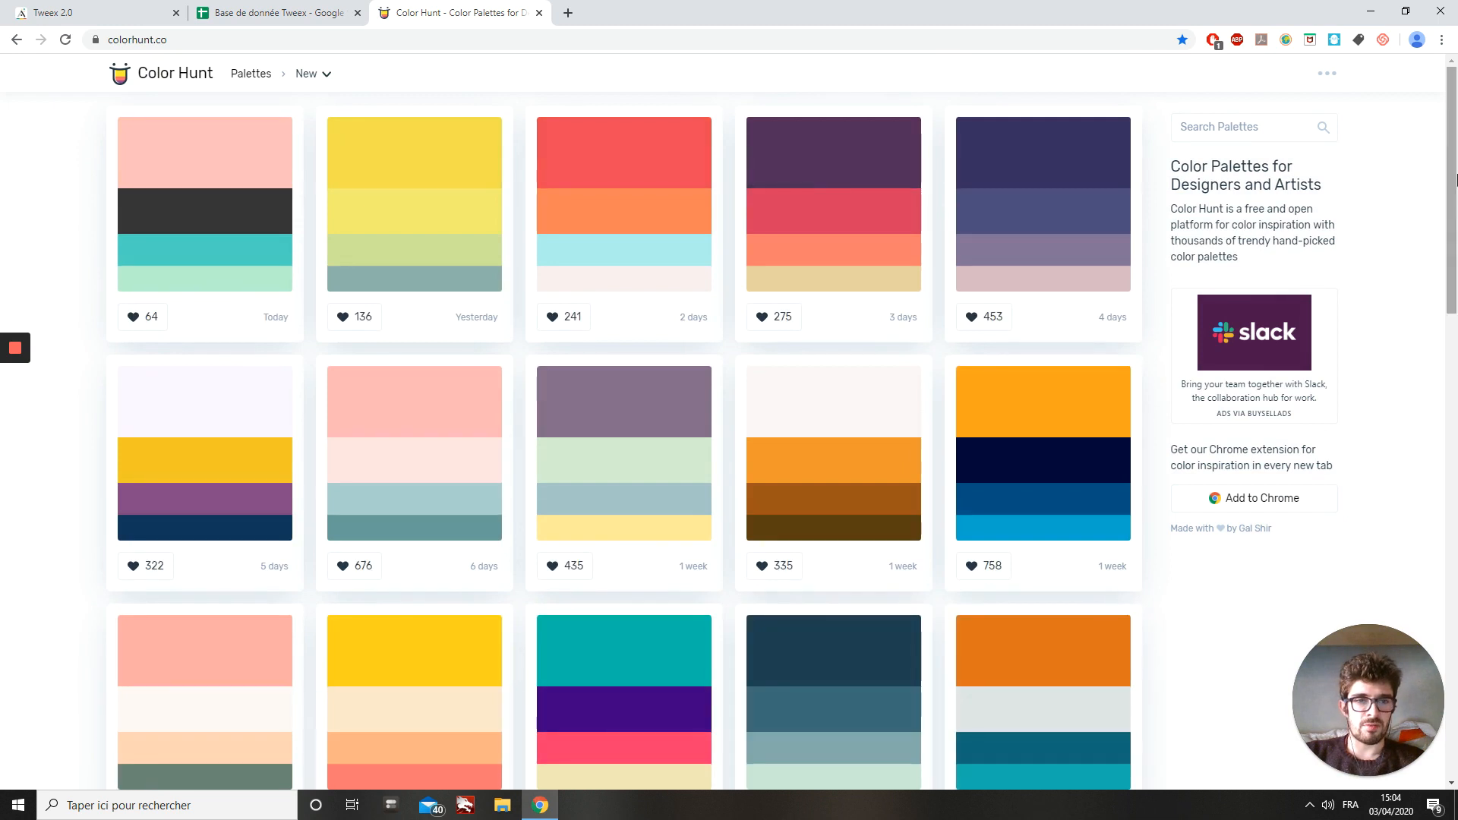
mouse_move(1454, 190)
left_mouse_down()
mouse_move(1454, 419)
mouse_move(1451, 178)
left_mouse_up()
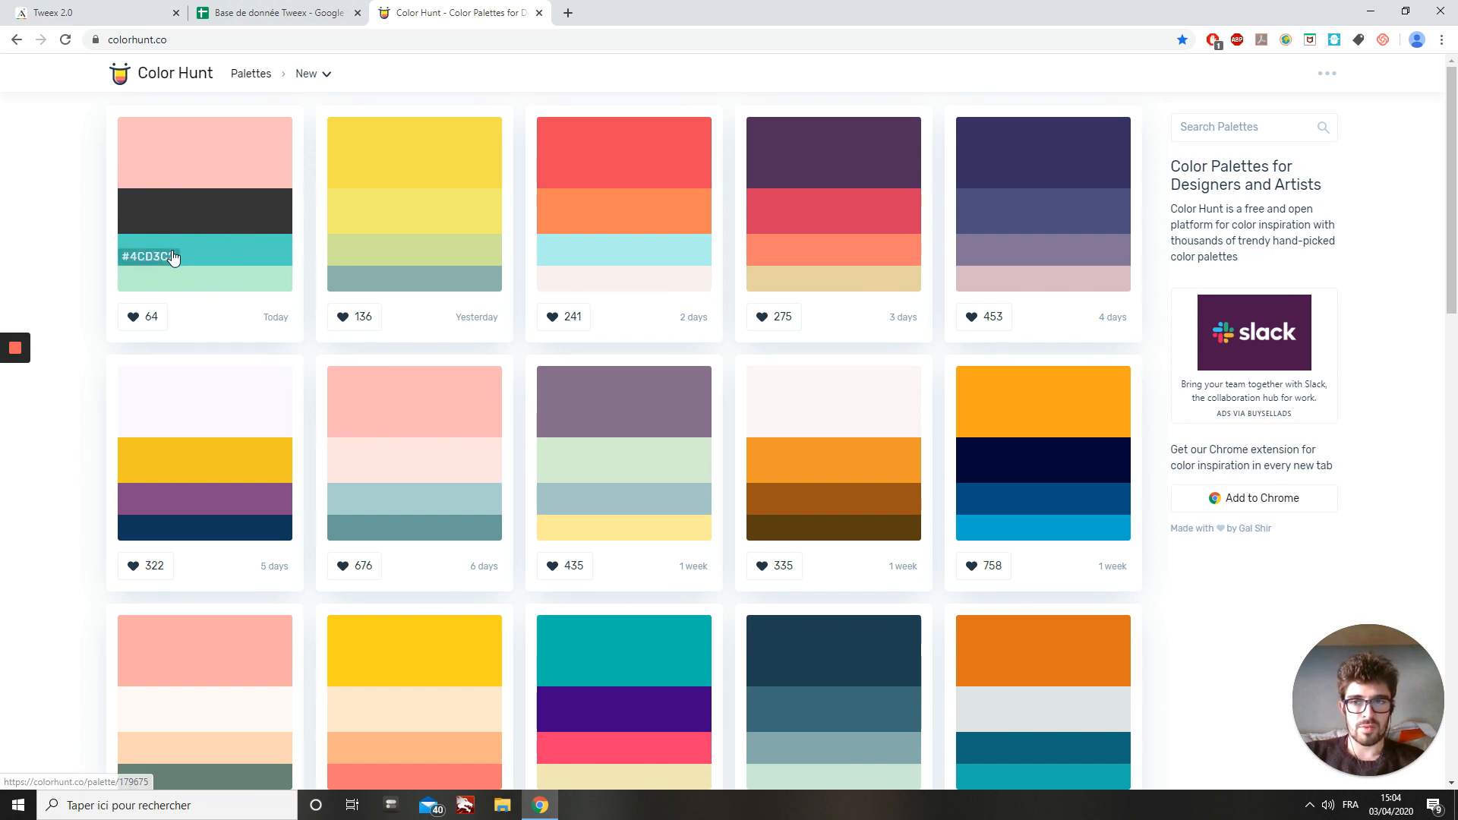
Return to the Tweex 2.0 editor and close the colour picker and Branding settings.
left_click(49, 13)
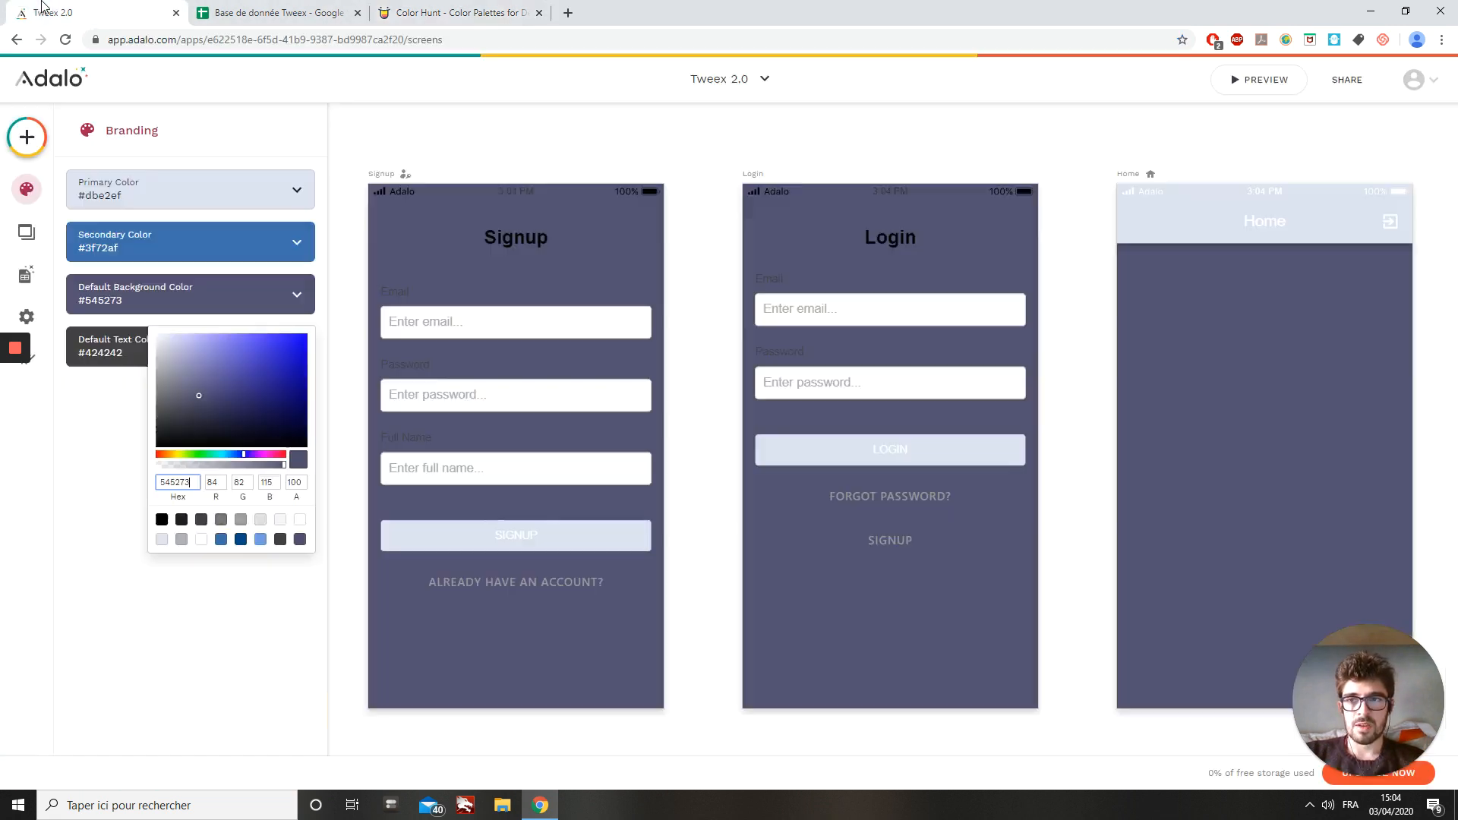
left_click(884, 133)
left_click(882, 129)
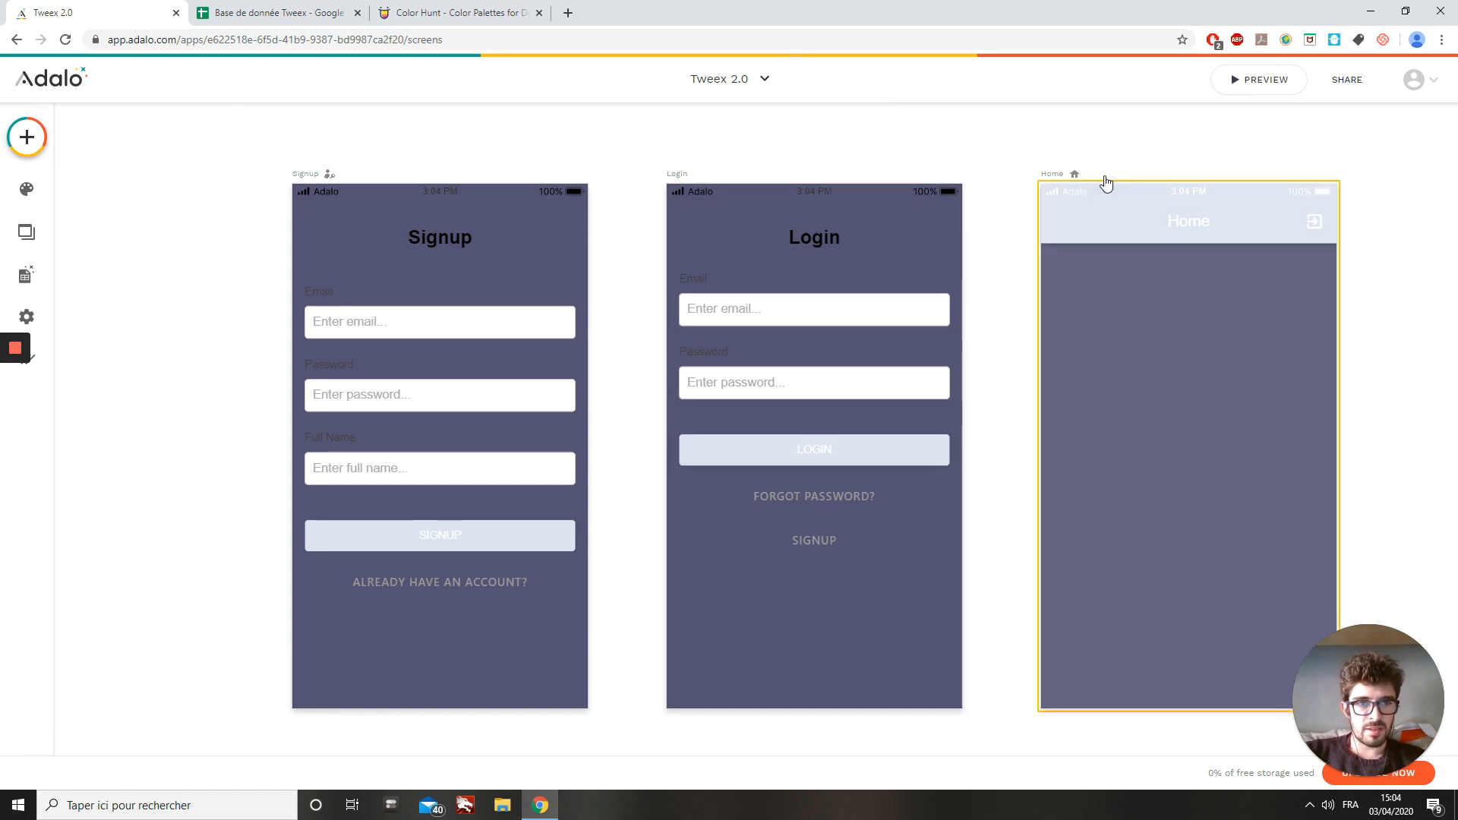
Set the Home screen's status bar to Black Text.
scroll(1105, 182, "right", 2)
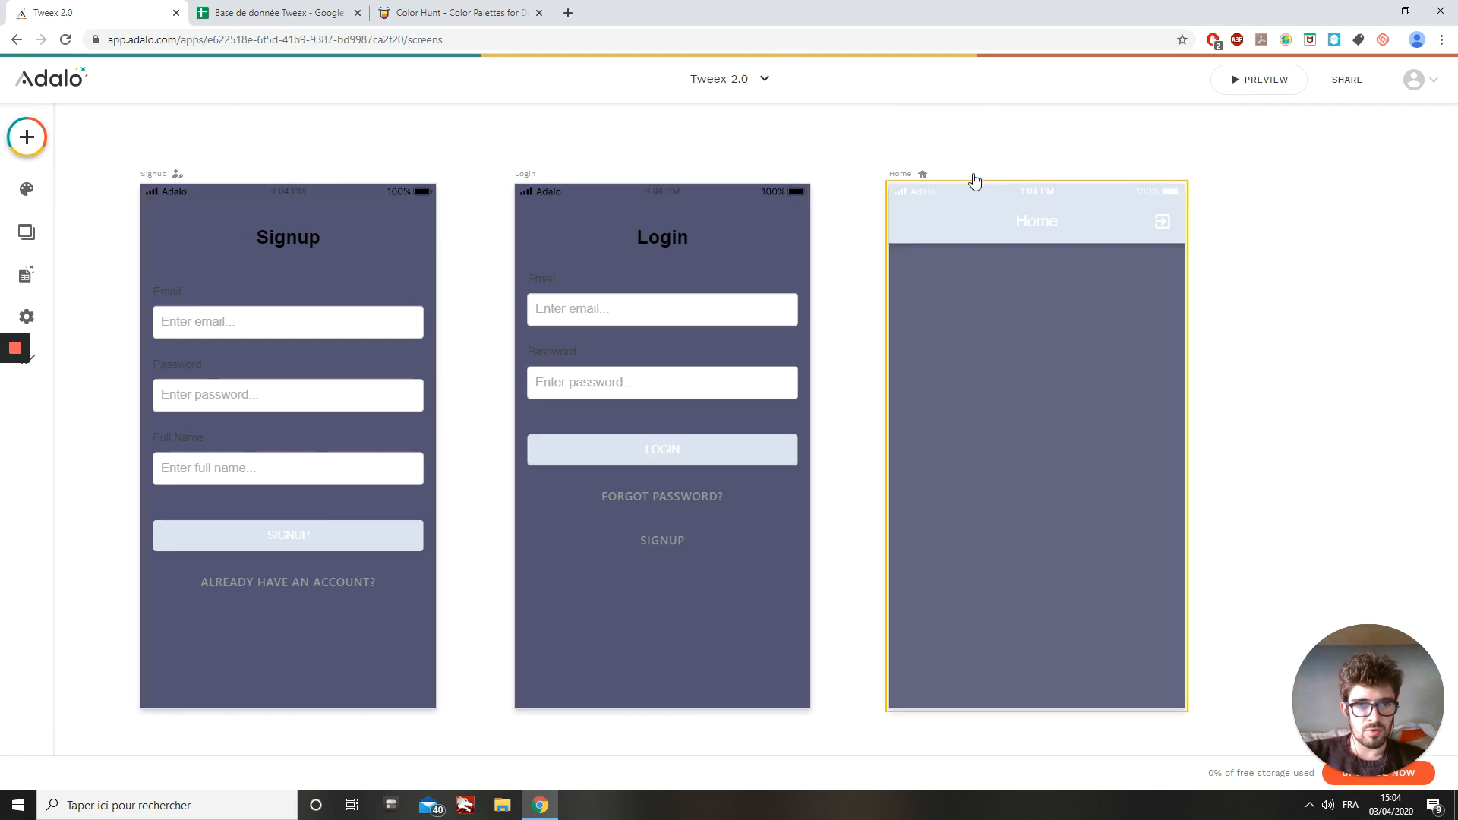
left_click(975, 180)
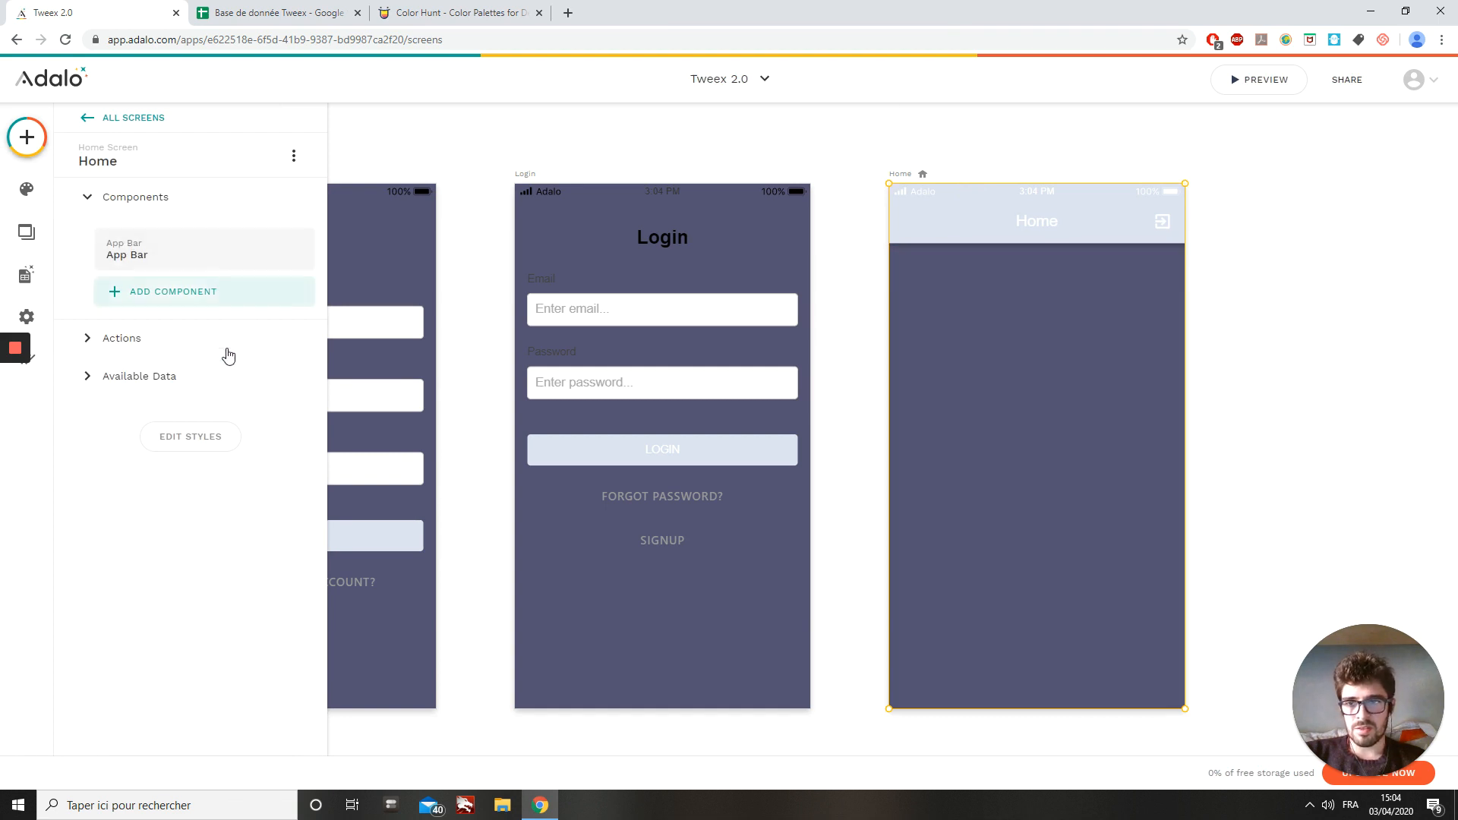
left_click(208, 447)
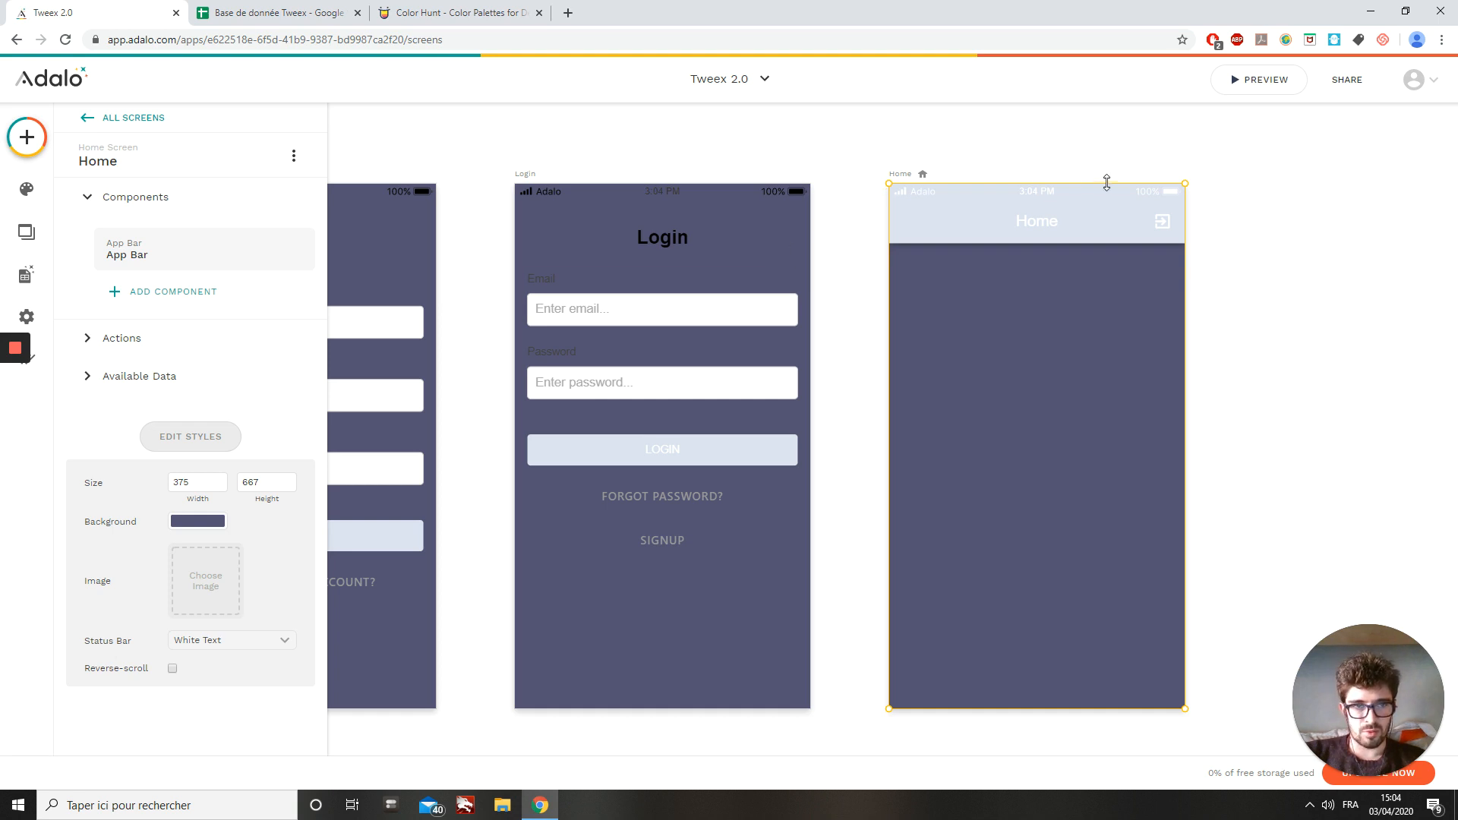
left_click(263, 643)
left_click(205, 583)
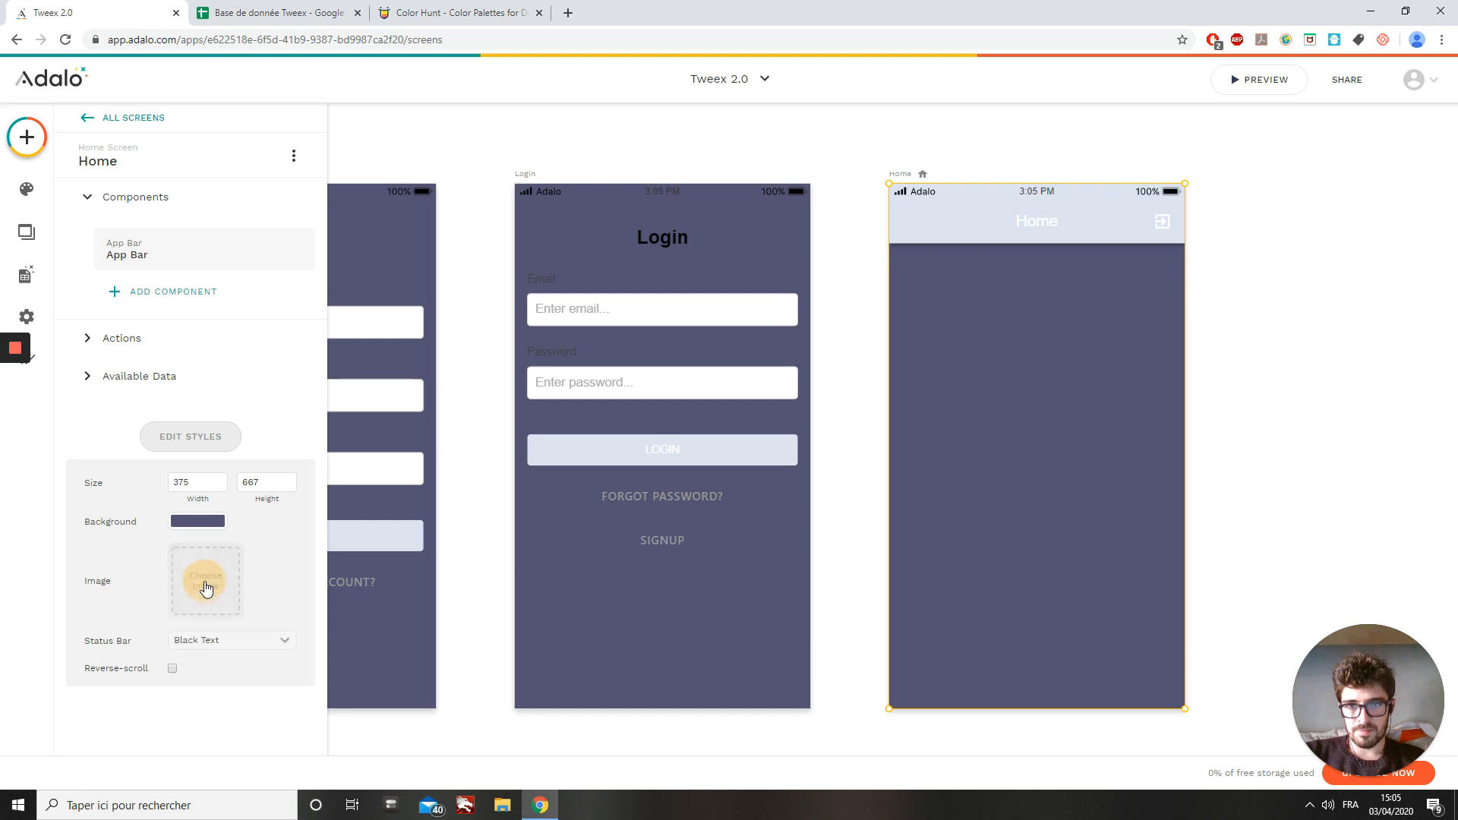
Make the Home app bar's text and icons black (#000000).
left_click(1034, 237)
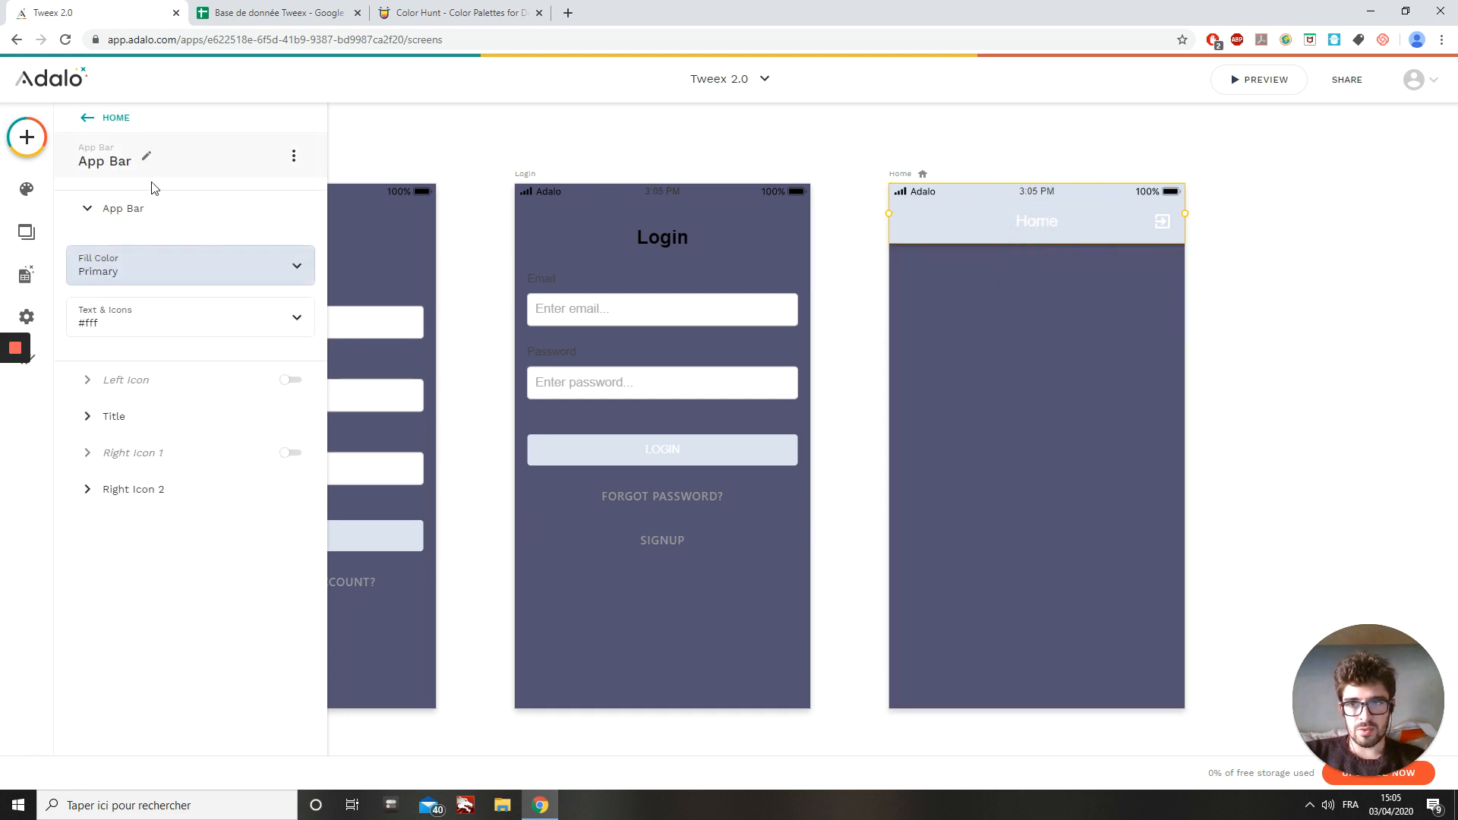
left_click(114, 416)
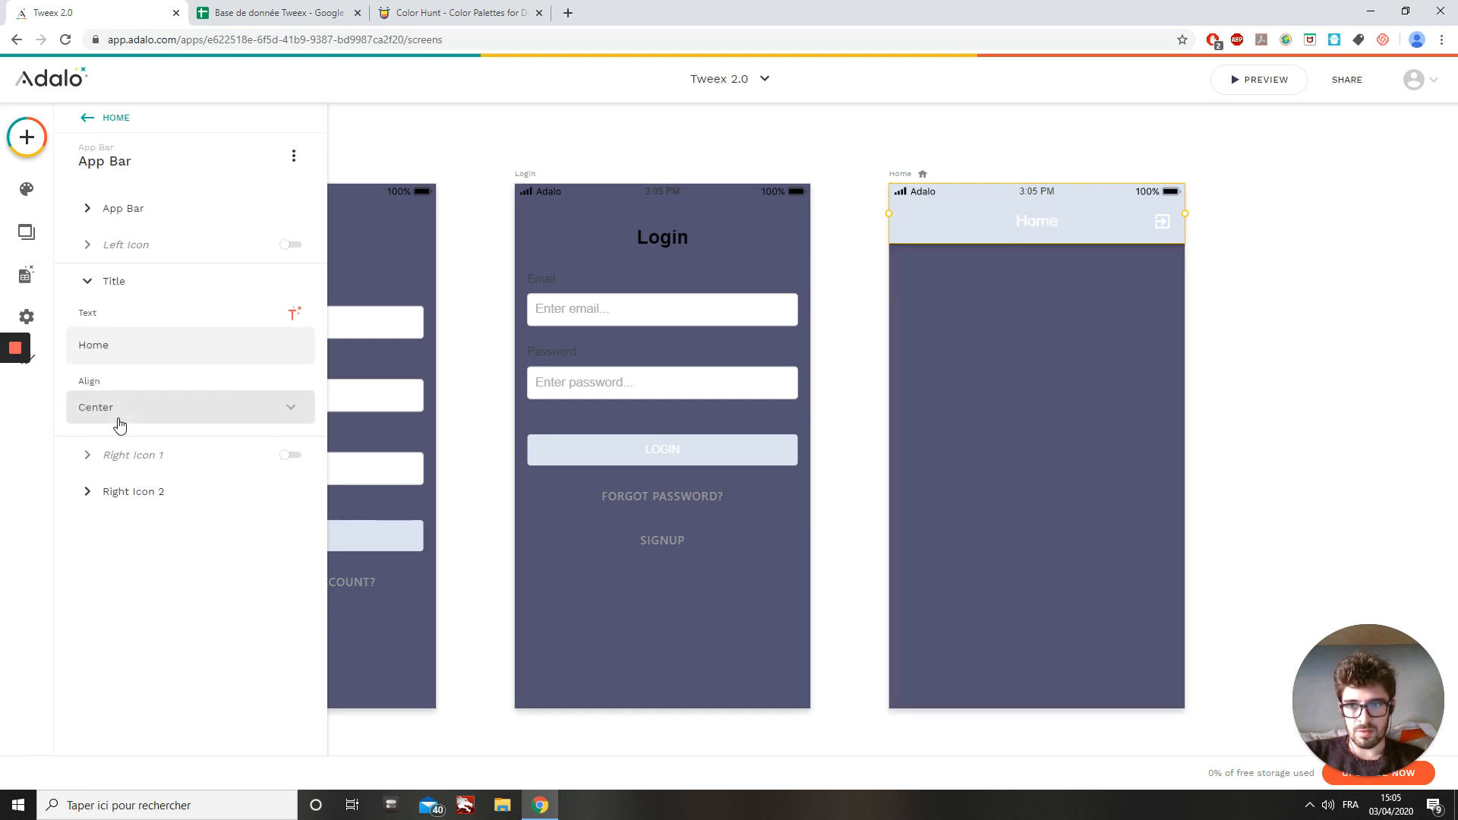
left_click(121, 289)
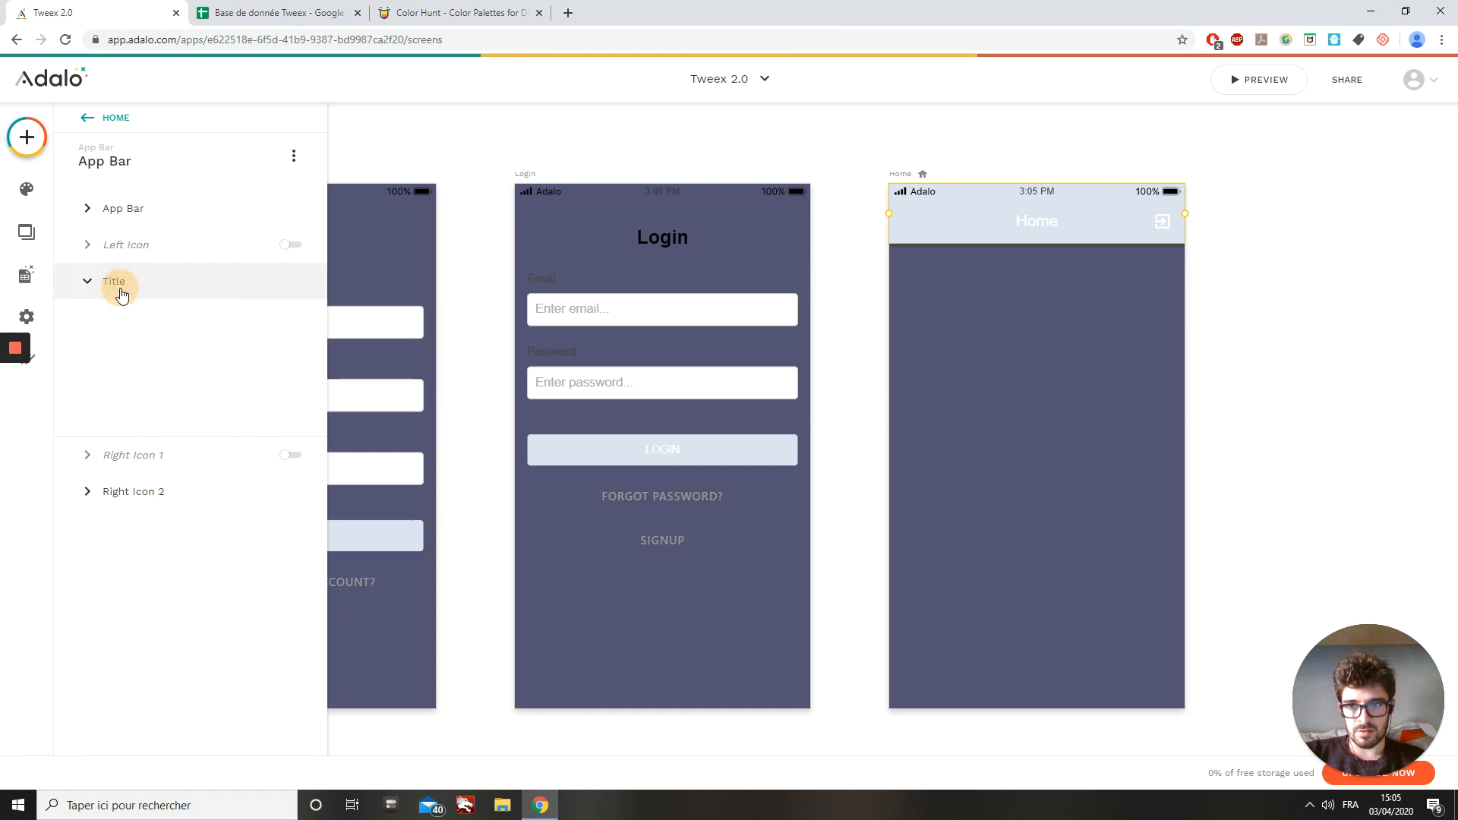
left_click(128, 218)
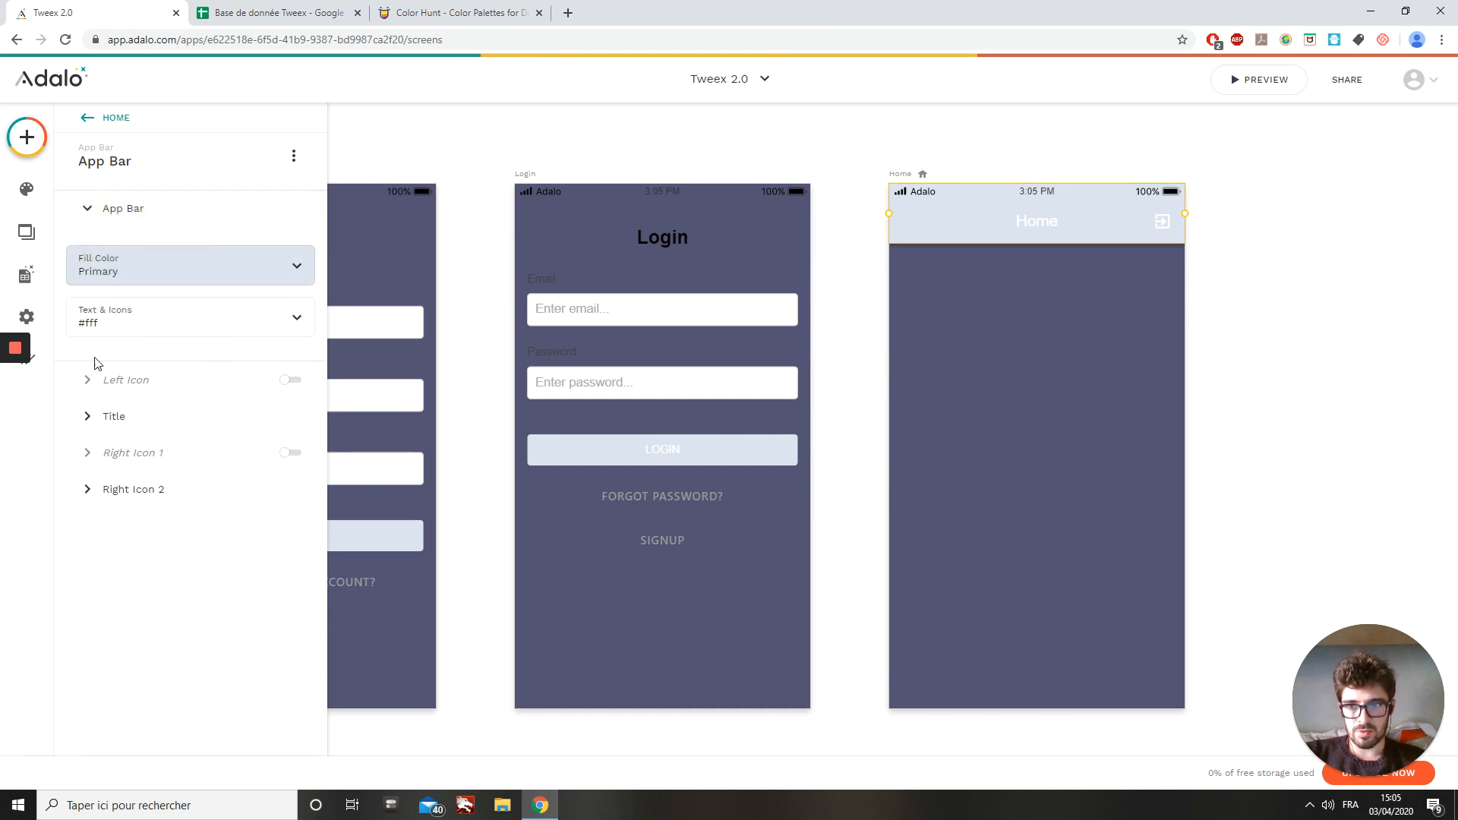
left_click(107, 322)
left_click(161, 543)
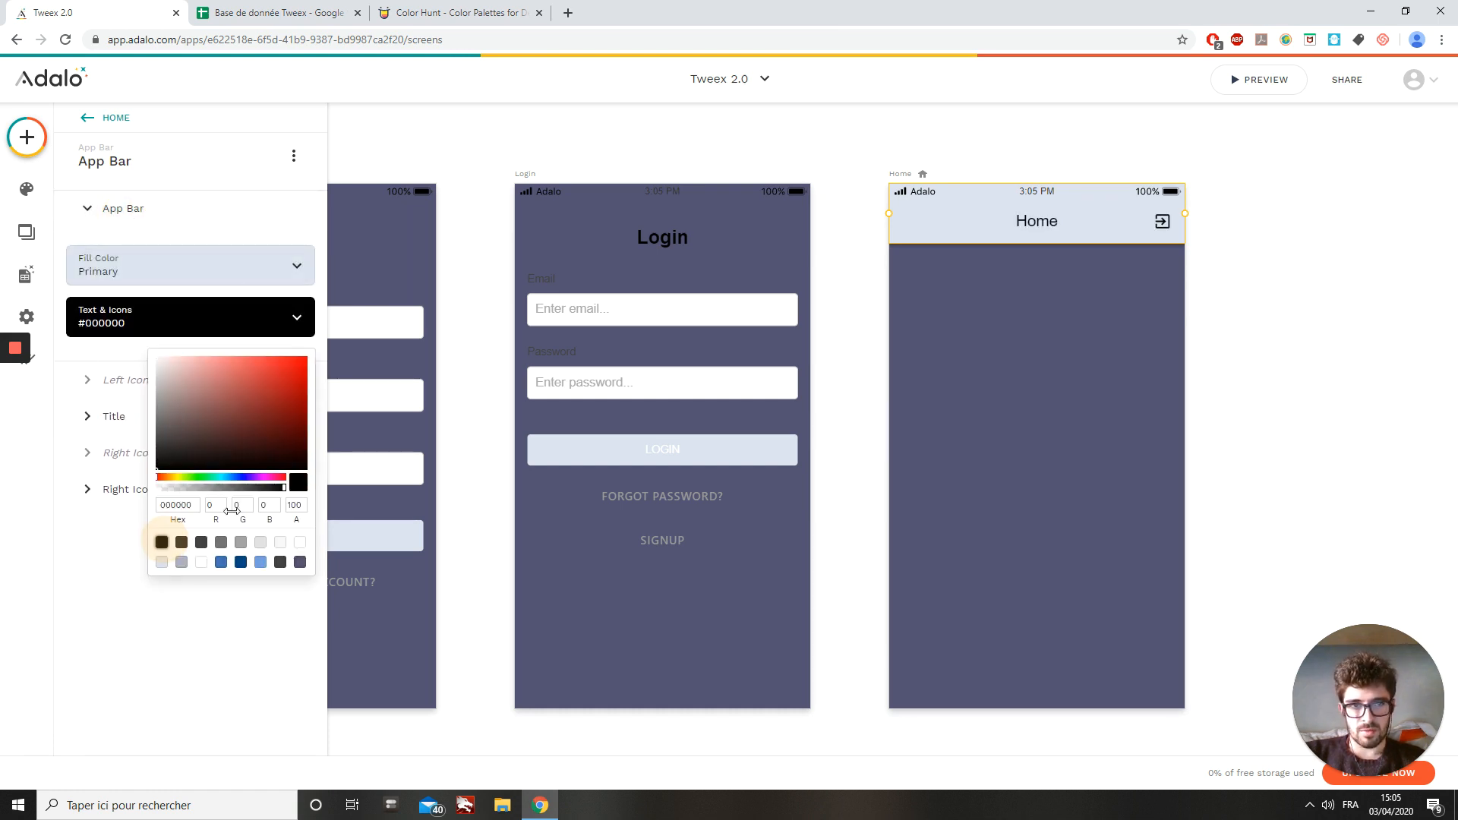
left_click(1285, 356)
left_click(1288, 358)
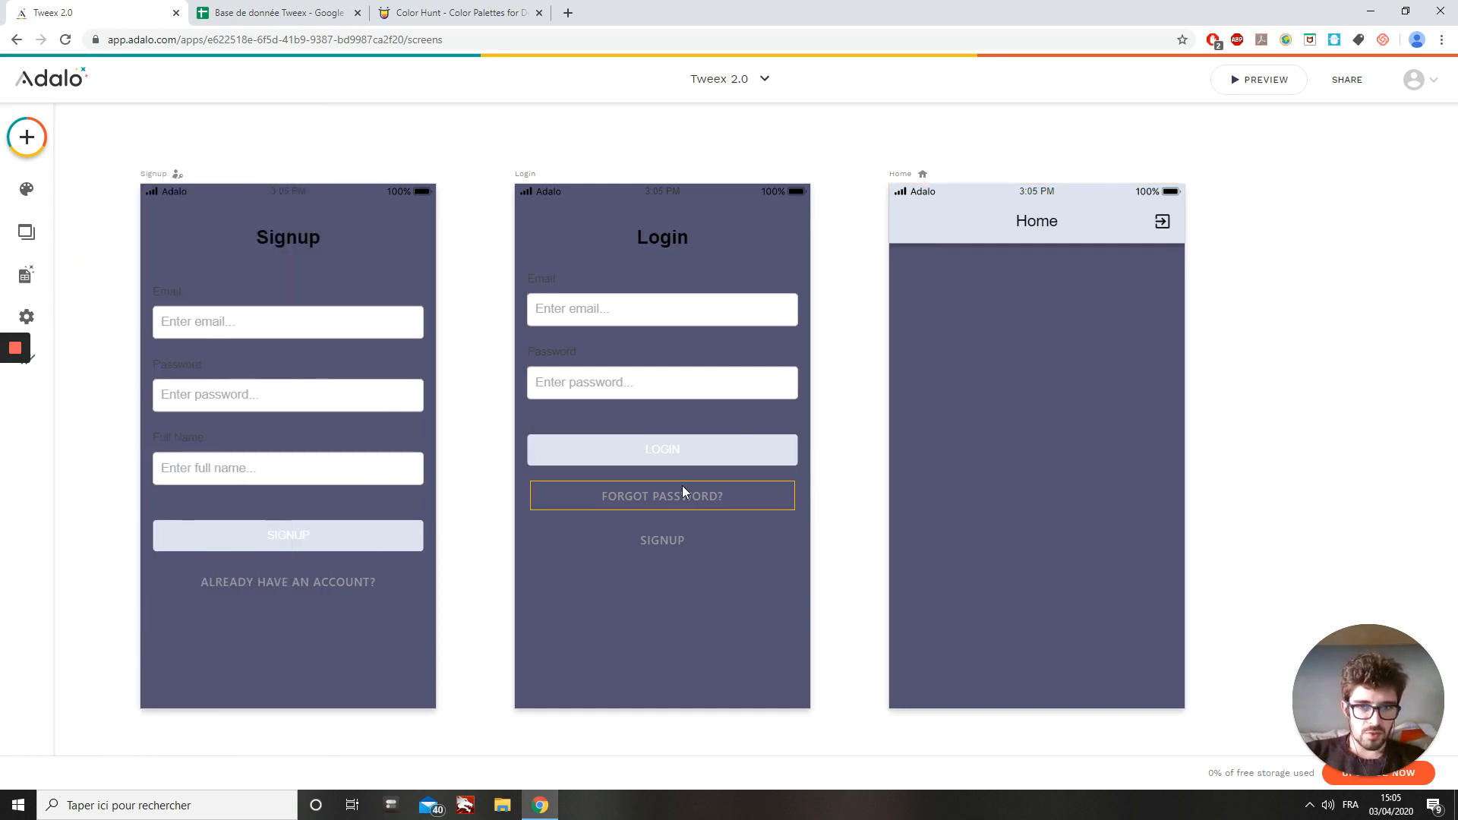
Select the secondary colour hex 3F72AF in Branding via the Signup submit button styles, then reselect the form.
scroll(682, 485, "left", 5)
left_click(650, 543)
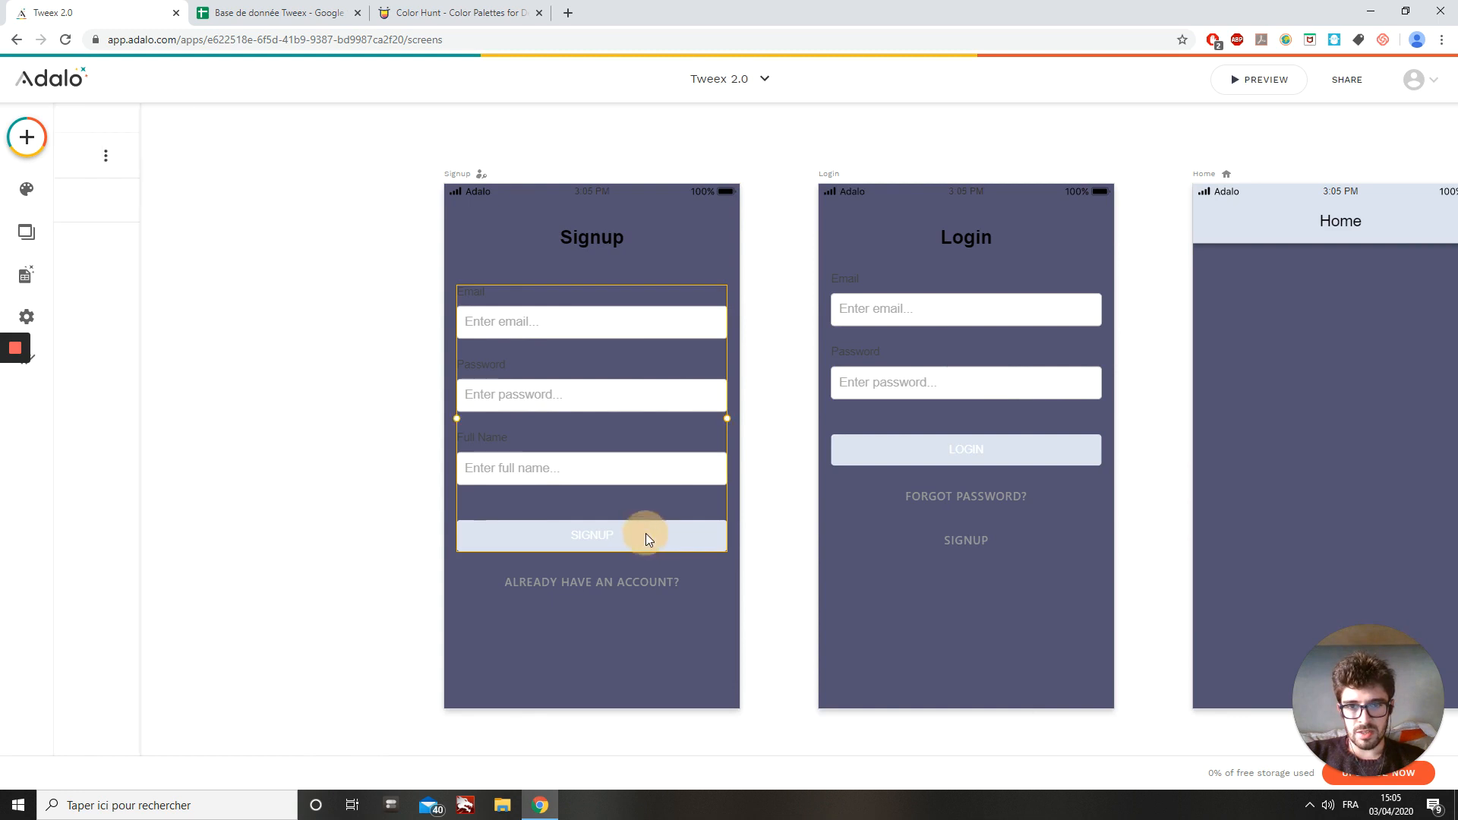
left_click(158, 409)
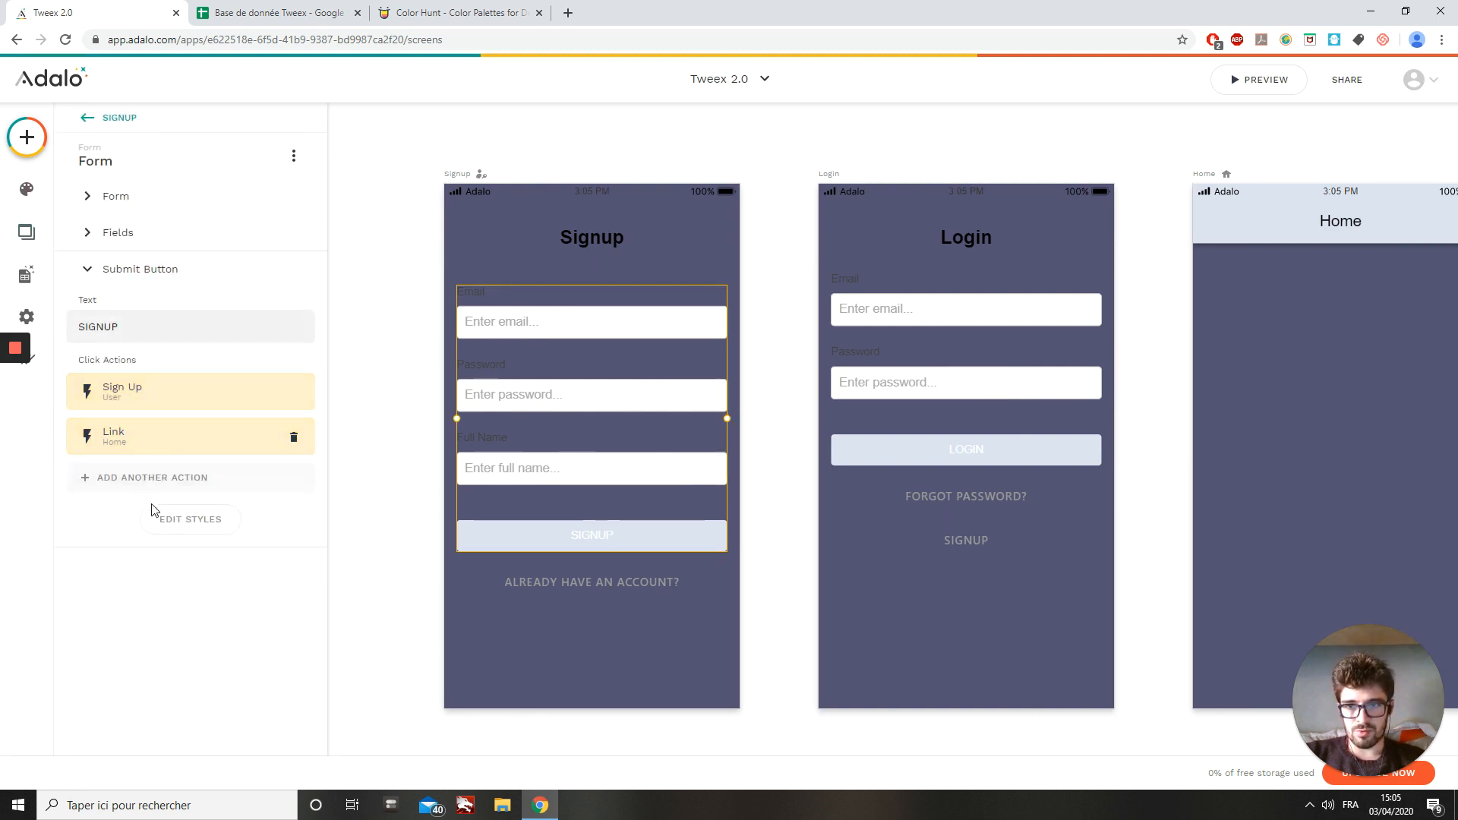
left_click(186, 523)
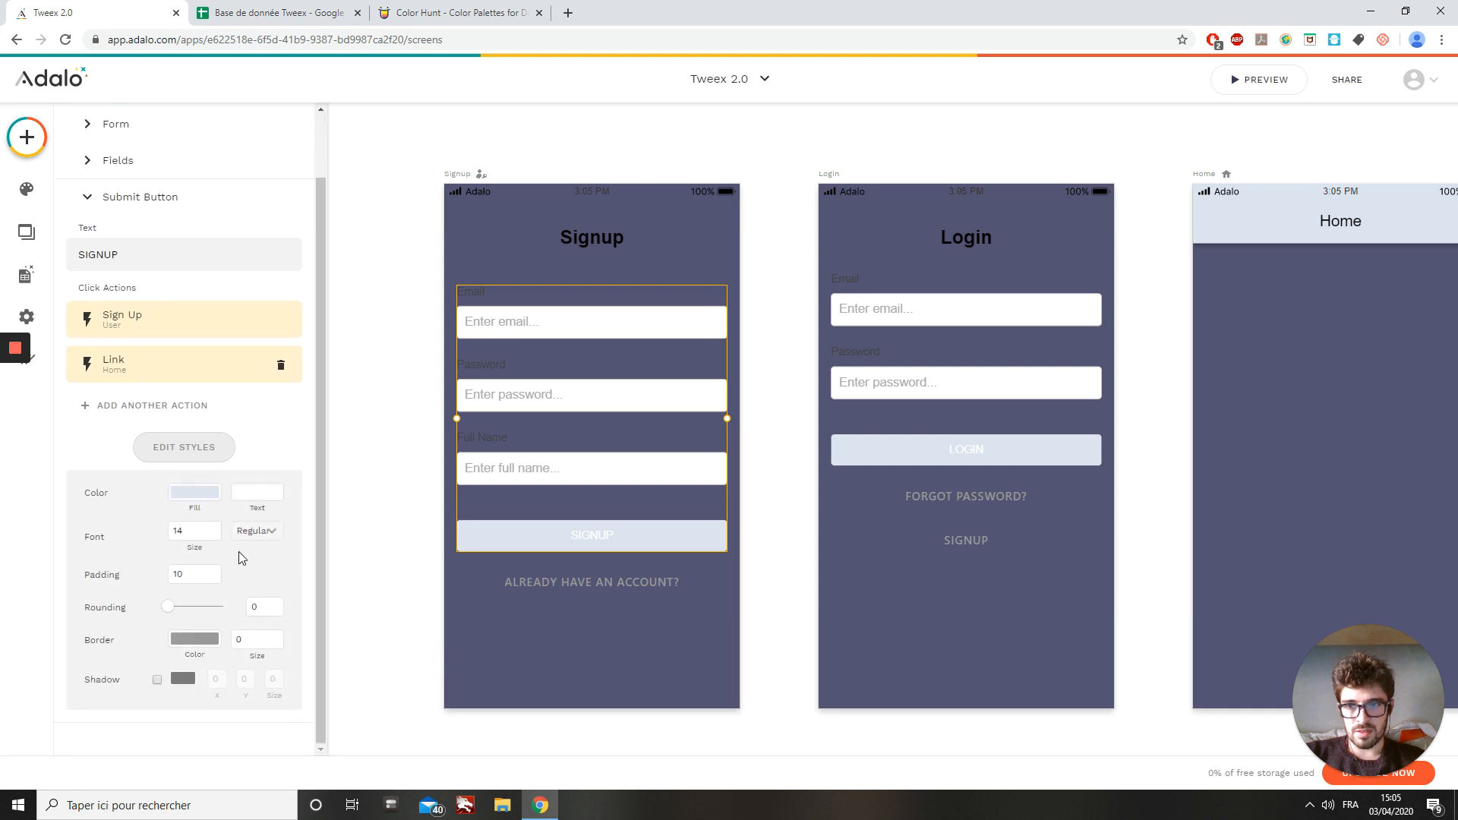
left_click(26, 190)
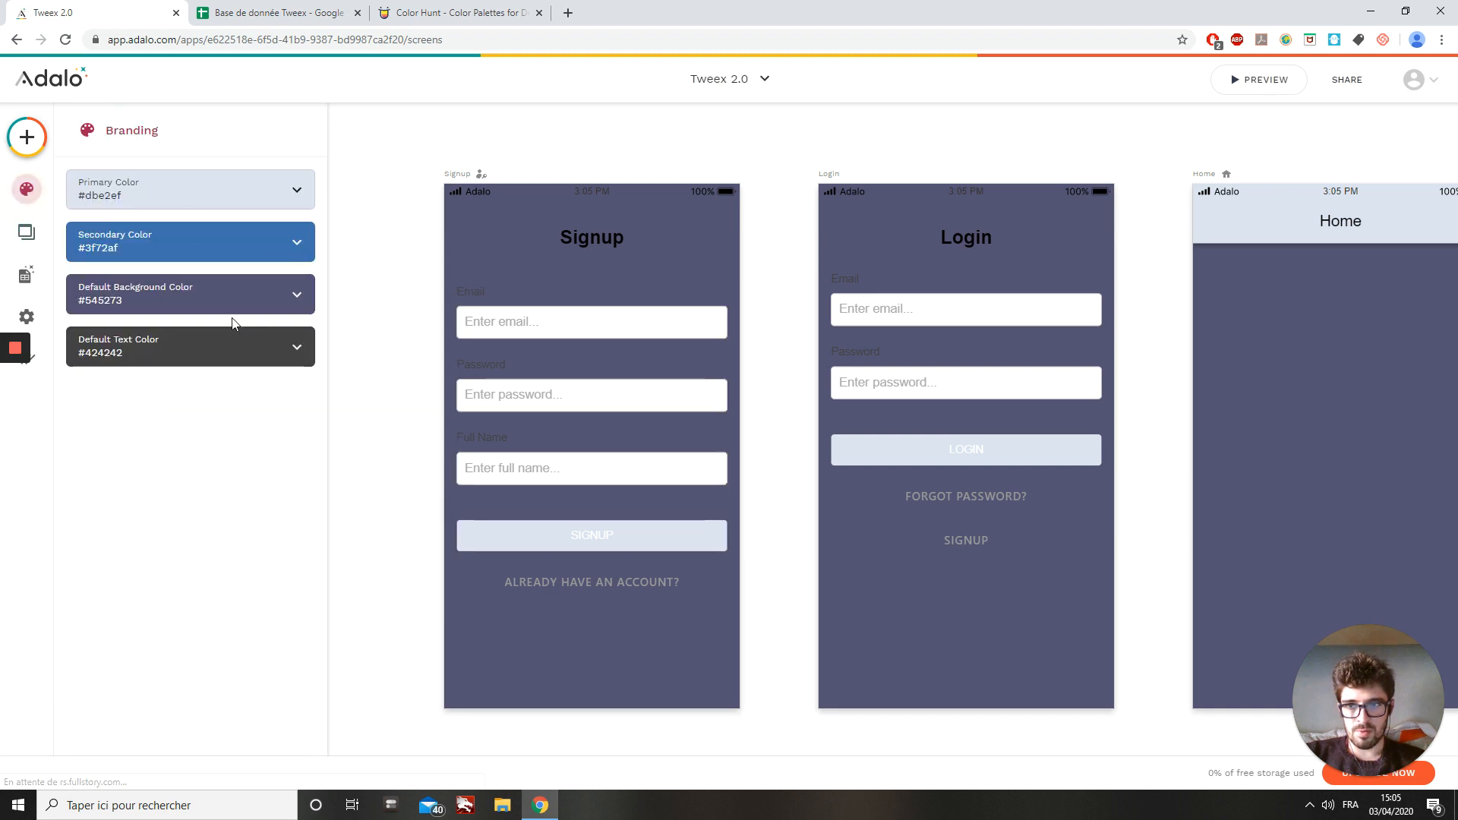
left_click(190, 243)
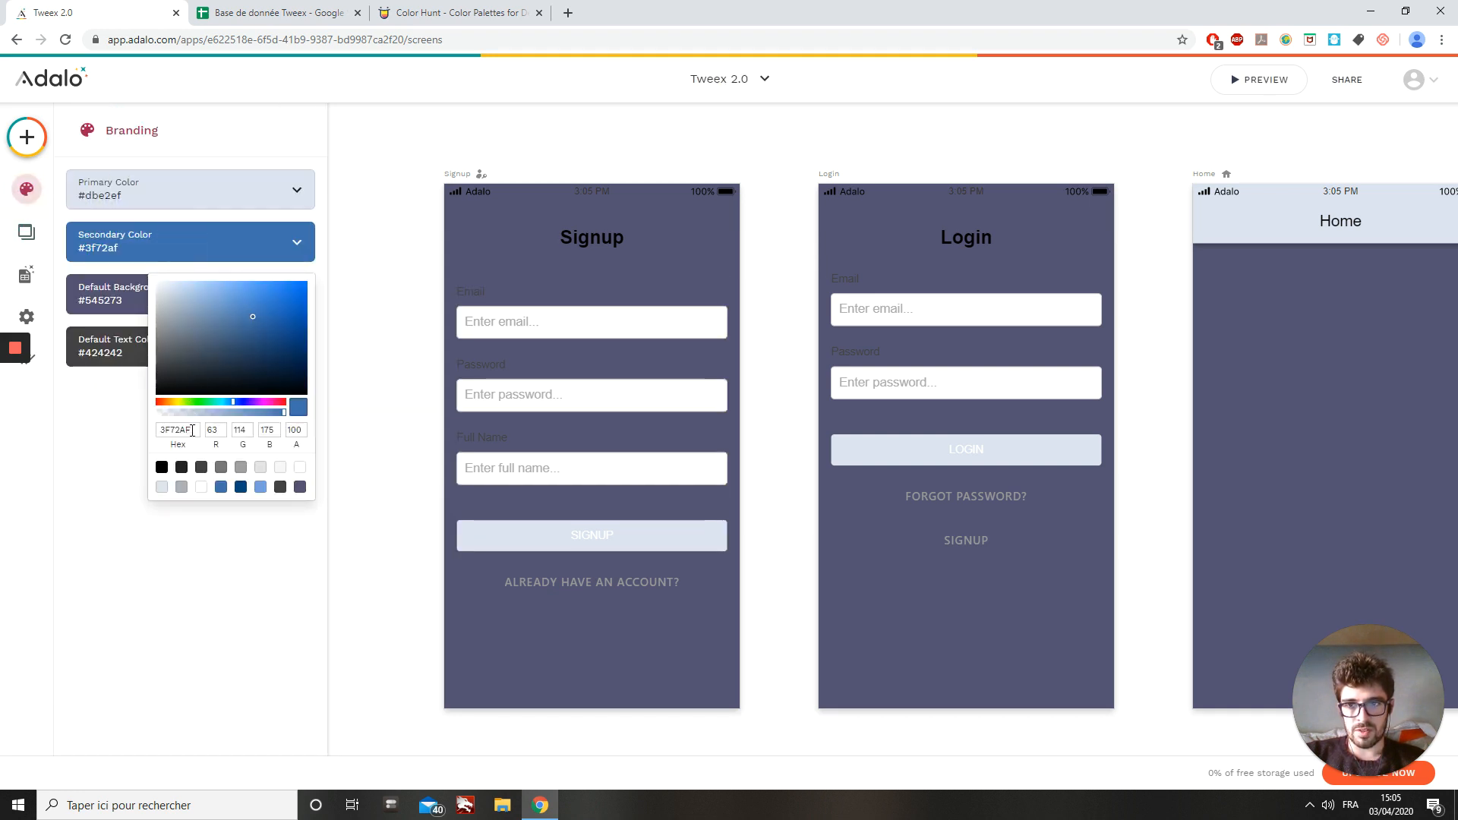
left_click_drag(192, 430, 107, 426)
key("ctrl+c")
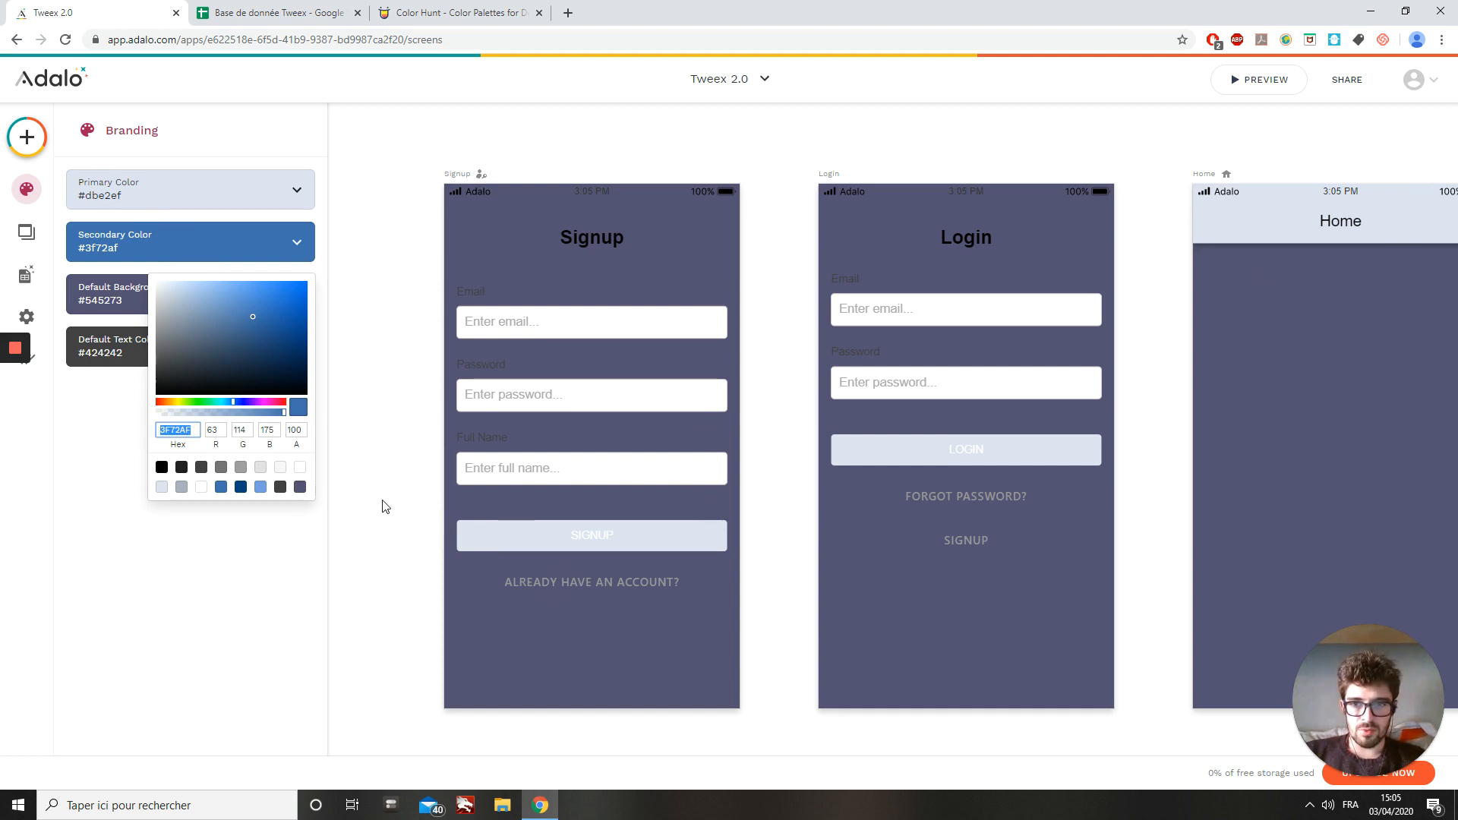
left_click(596, 410)
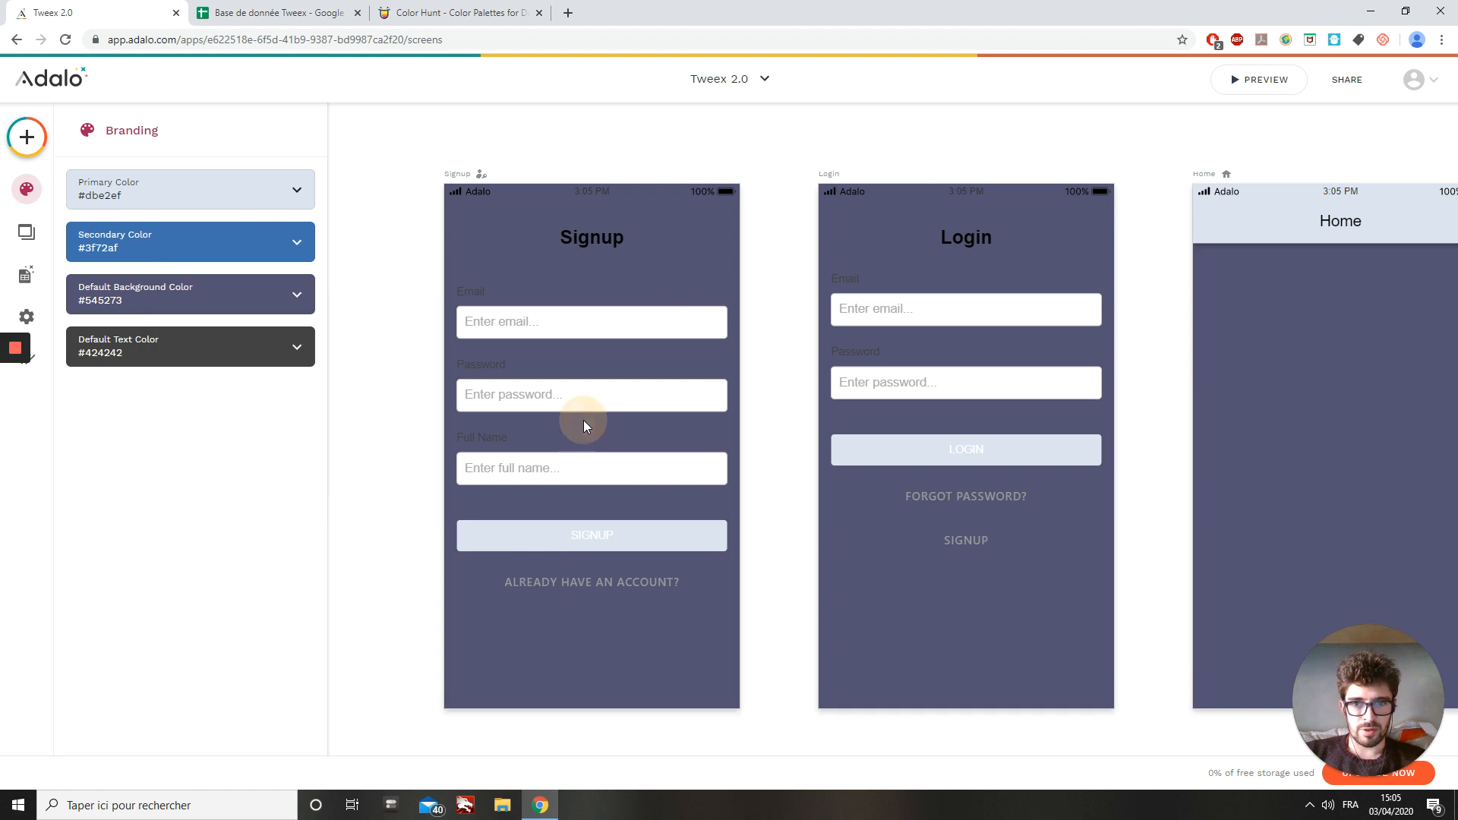
left_click(583, 420)
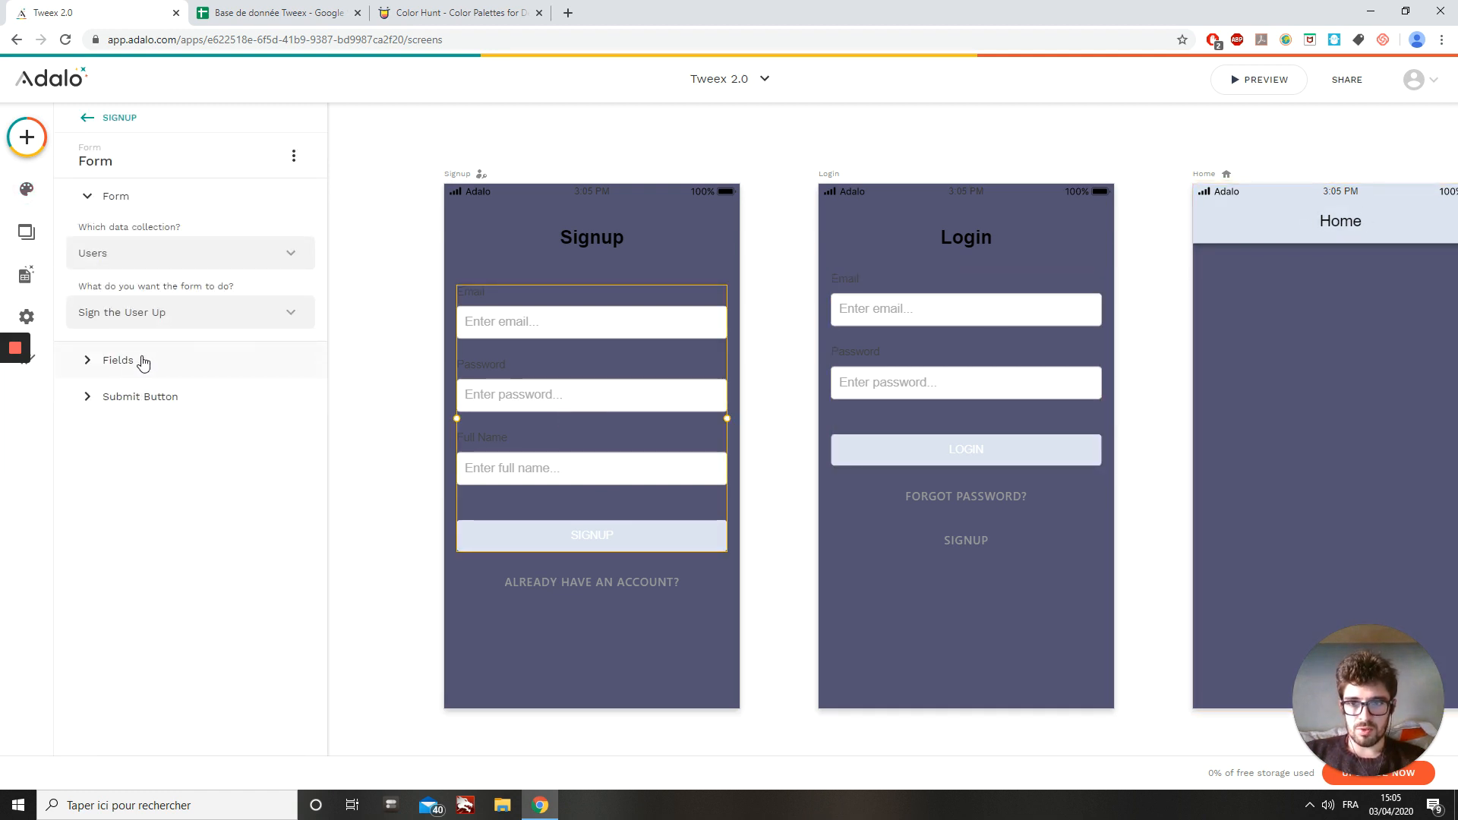
Give the SIGNUP submit button a 3F72AF blue fill.
left_click(141, 396)
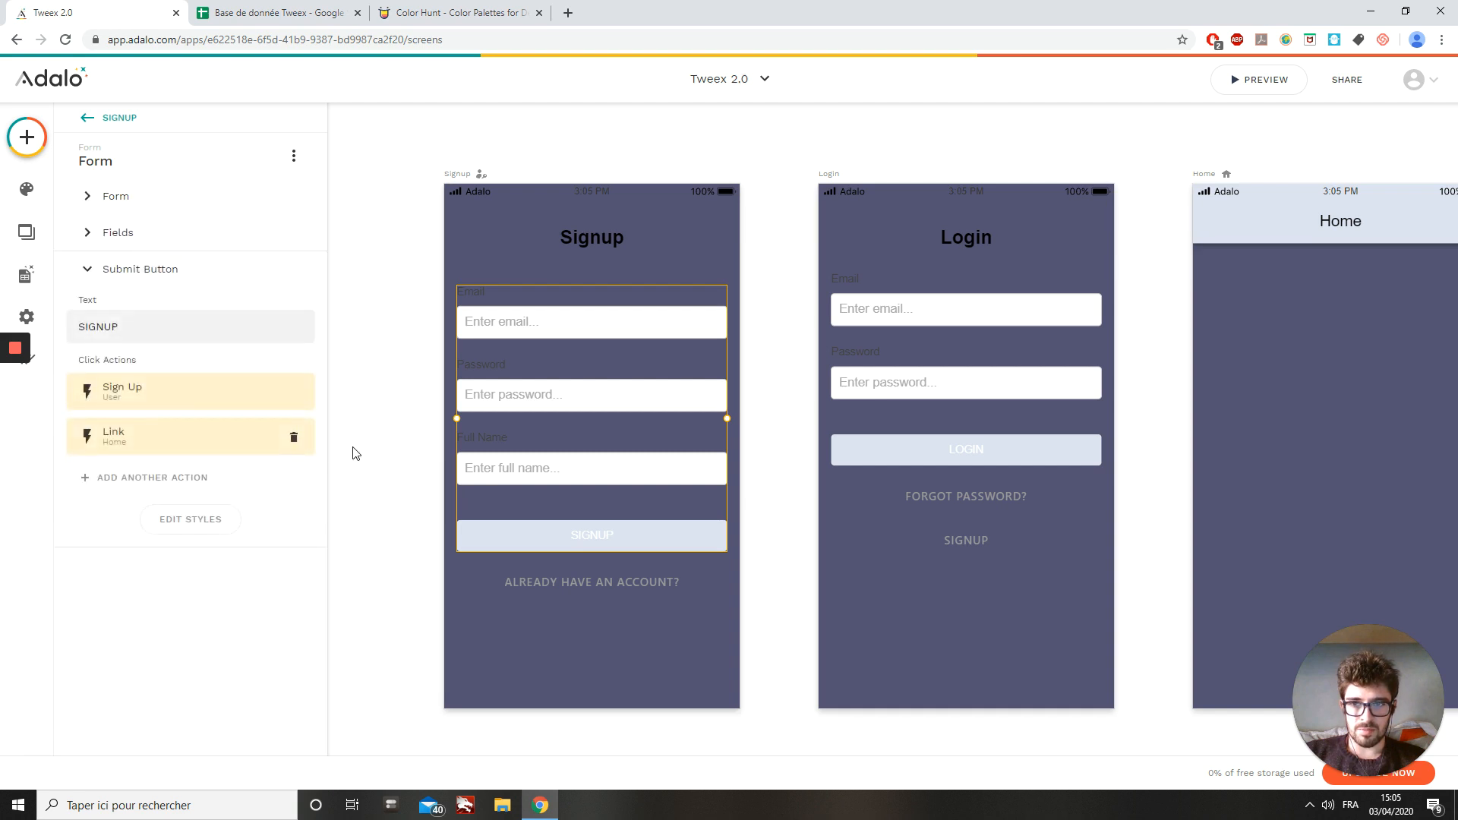
left_click(189, 524)
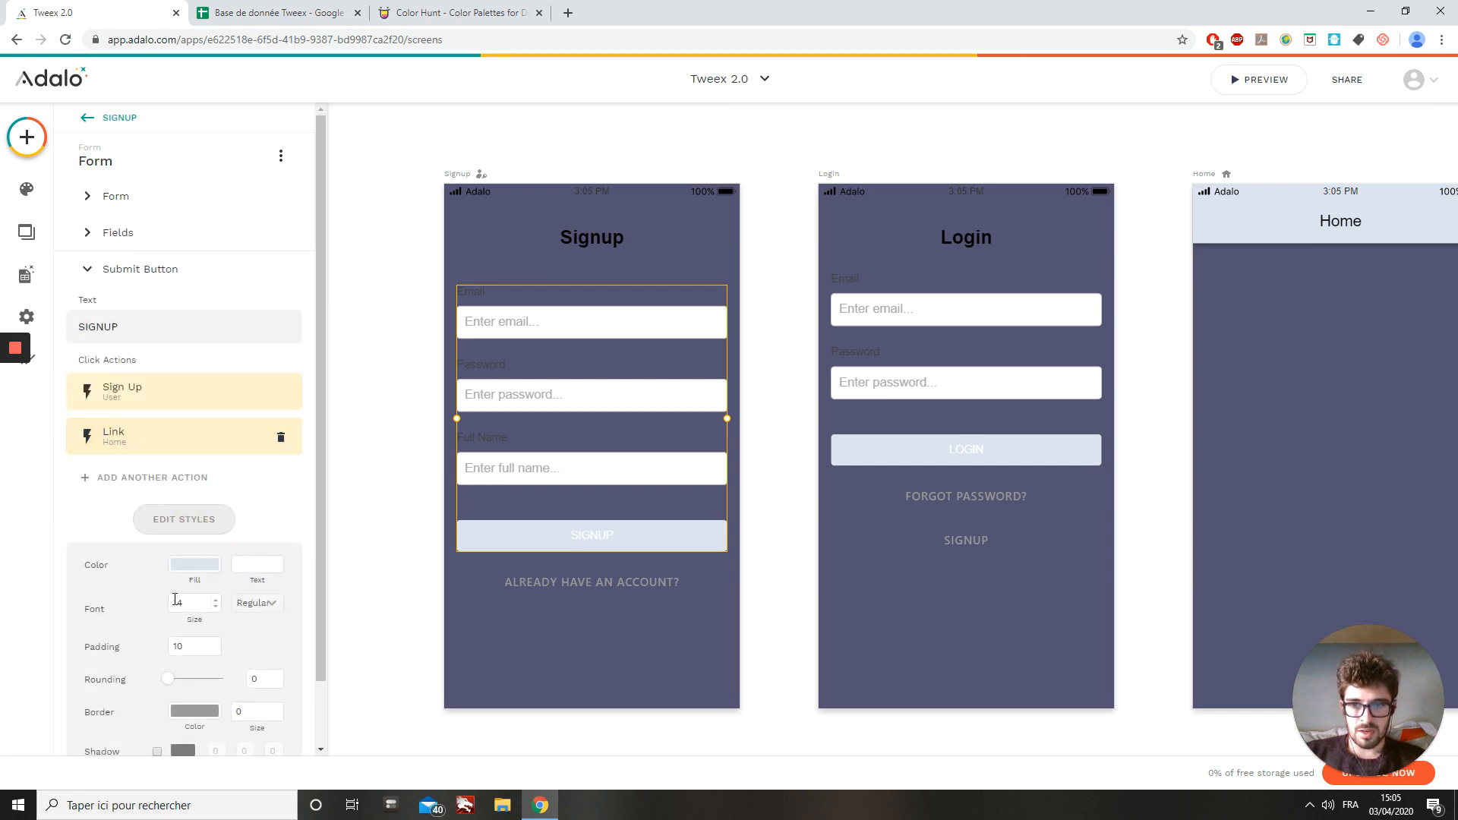
left_click(192, 566)
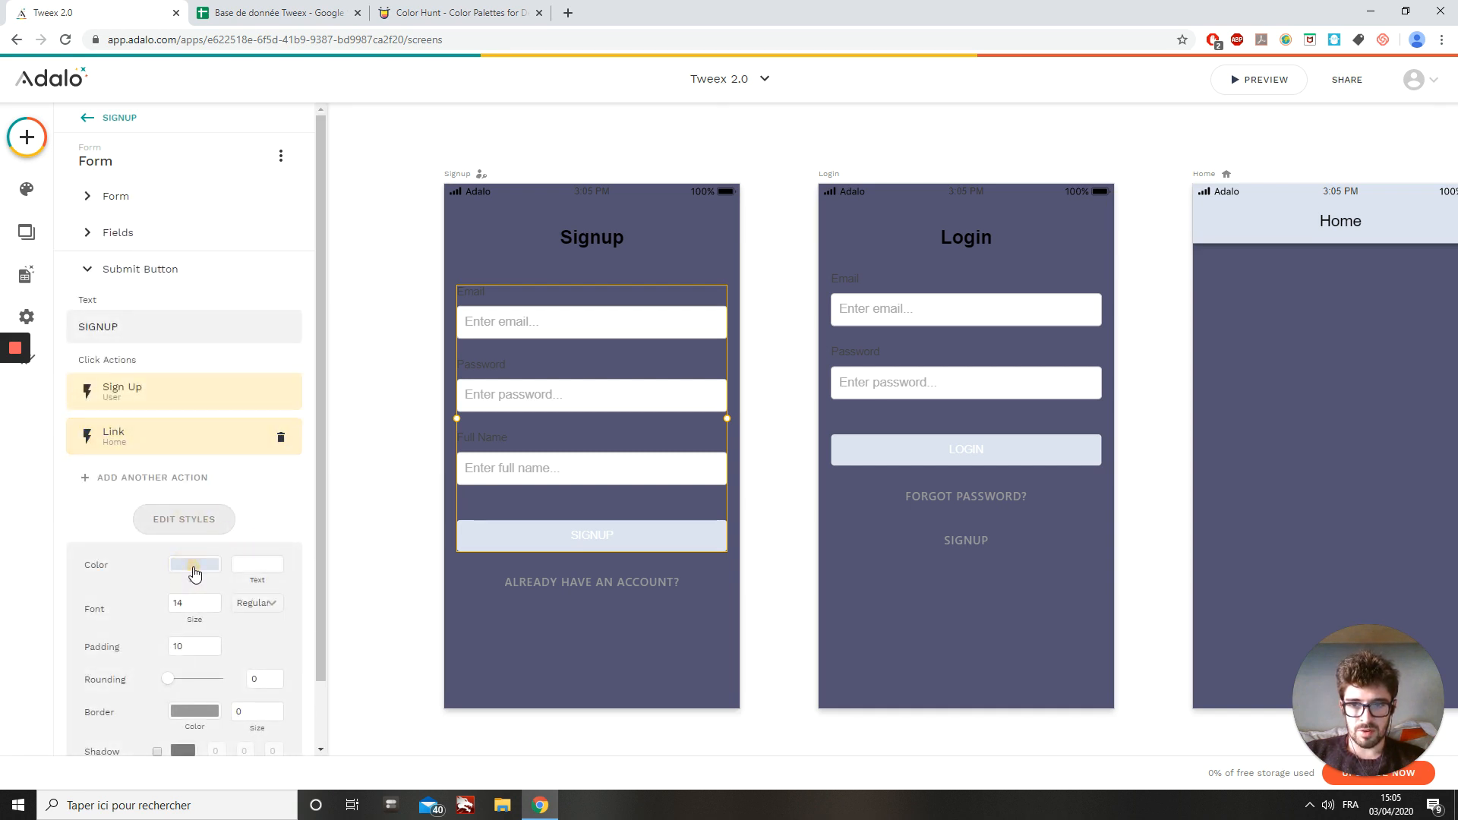
double_click(267, 714)
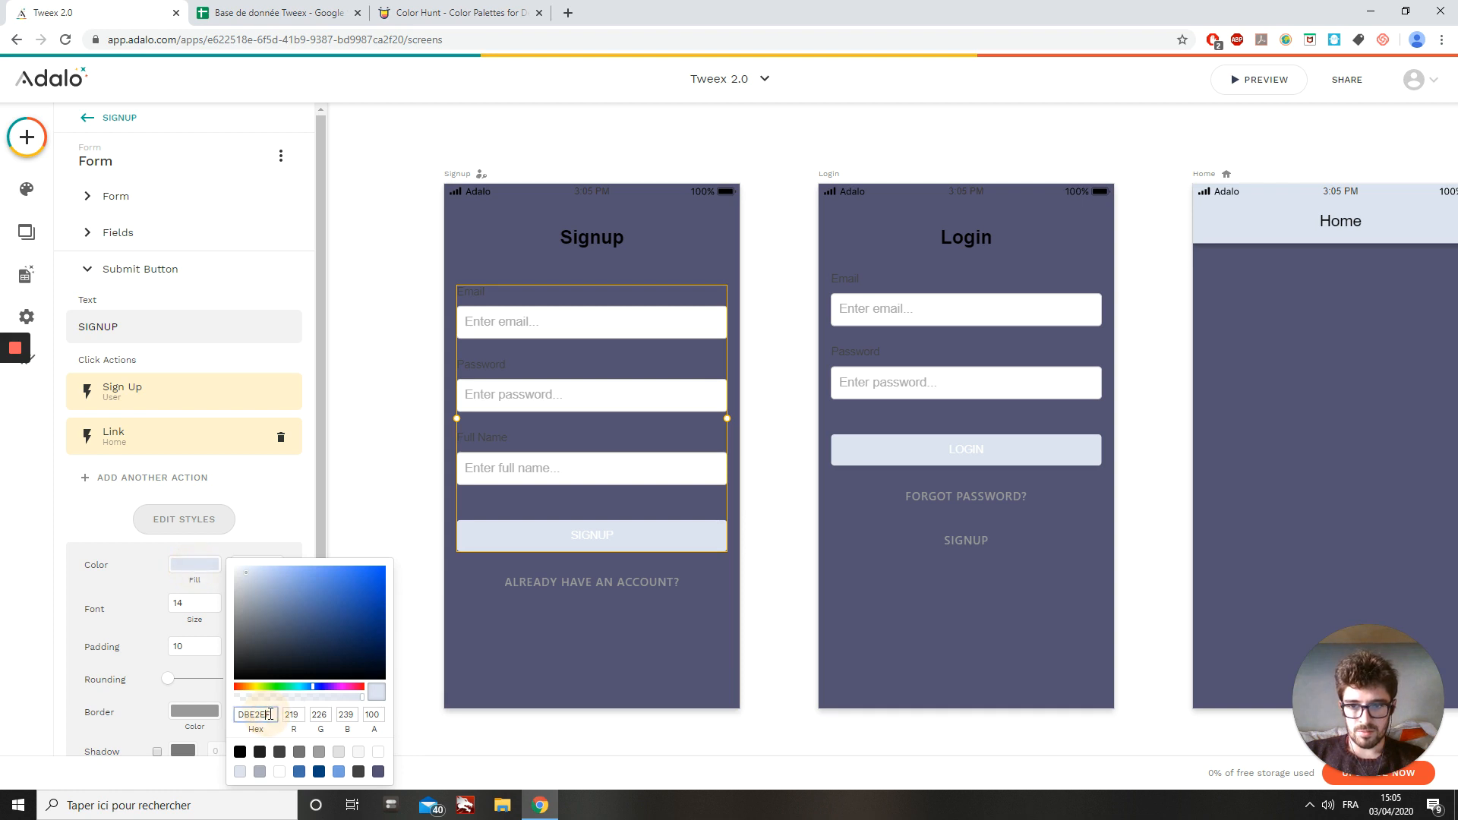
key("ctrl+v")
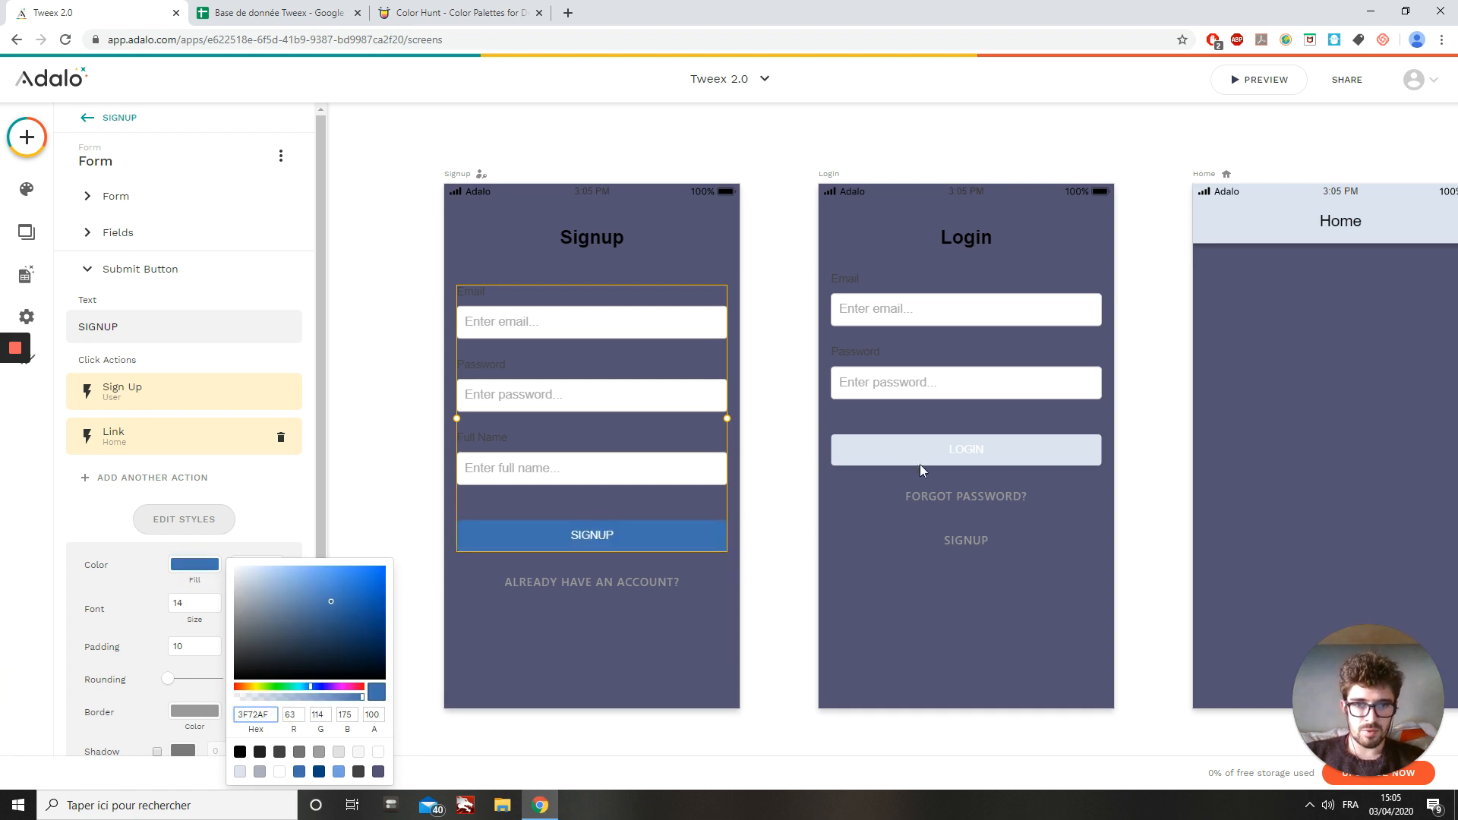
left_click(931, 454)
Give the Login screen's LOGIN button the same 3F72AF blue fill.
left_click(931, 449)
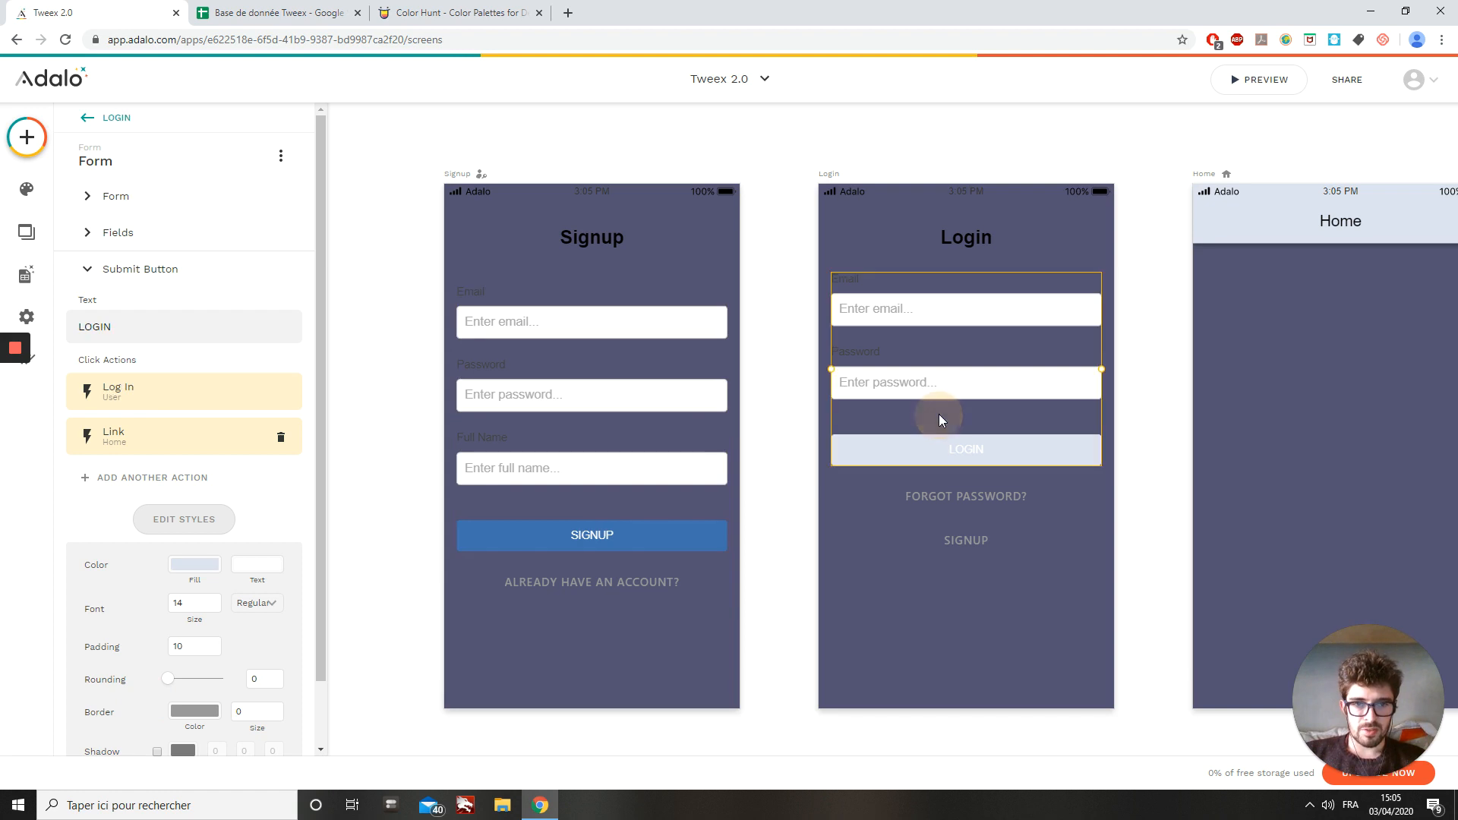
left_click(192, 567)
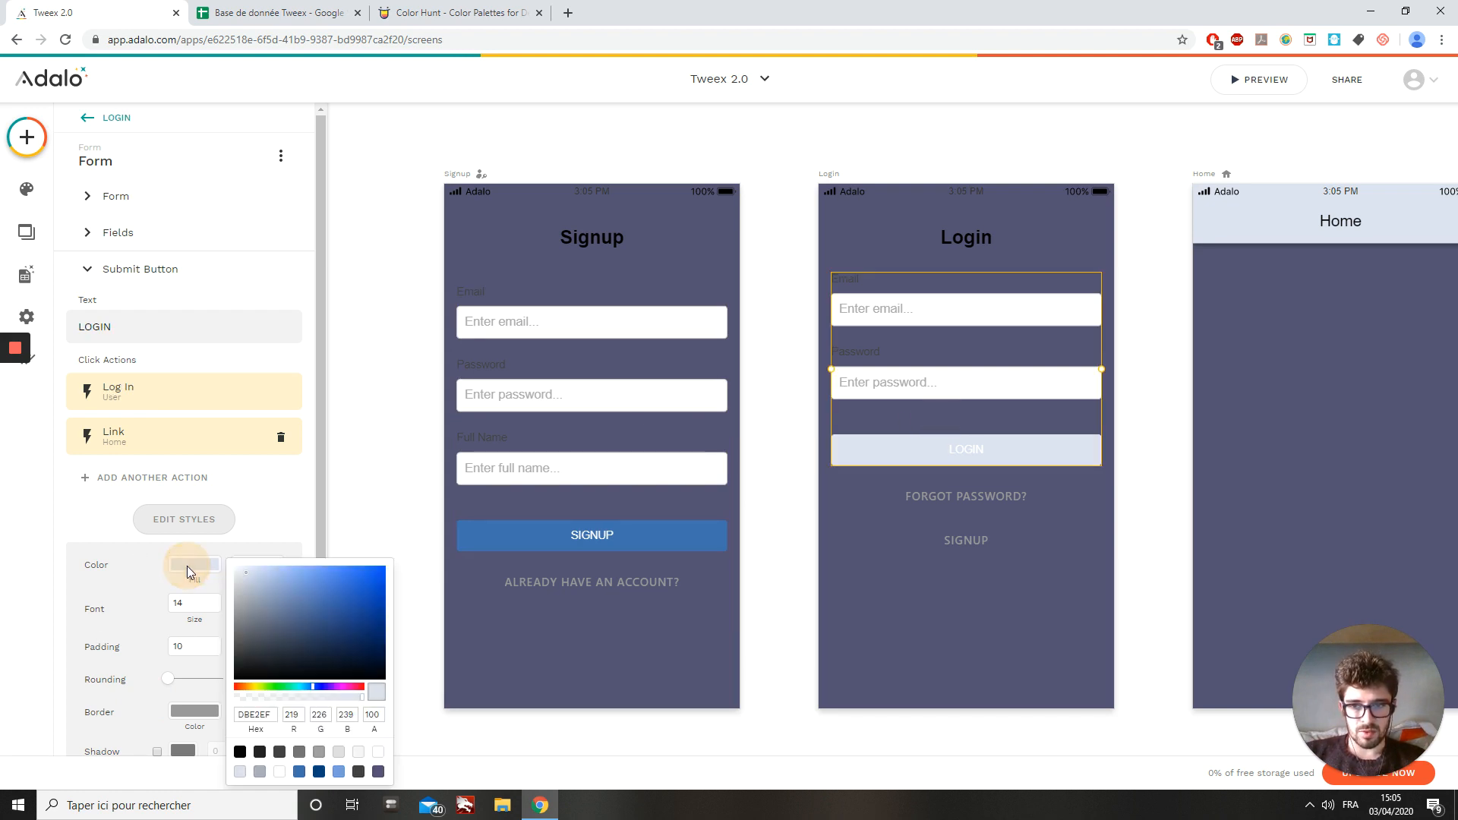
double_click(275, 714)
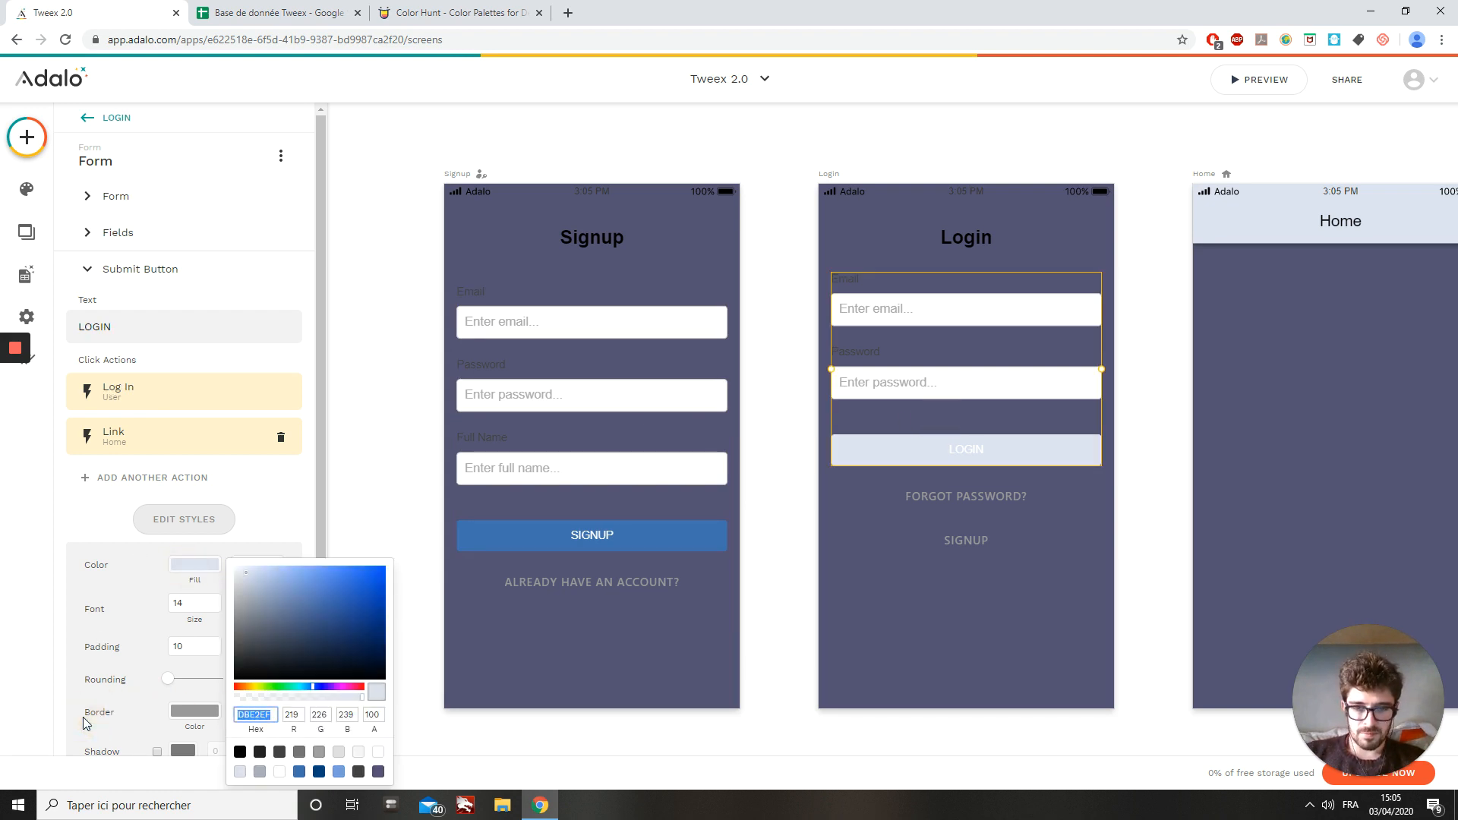
key("ctrl+v")
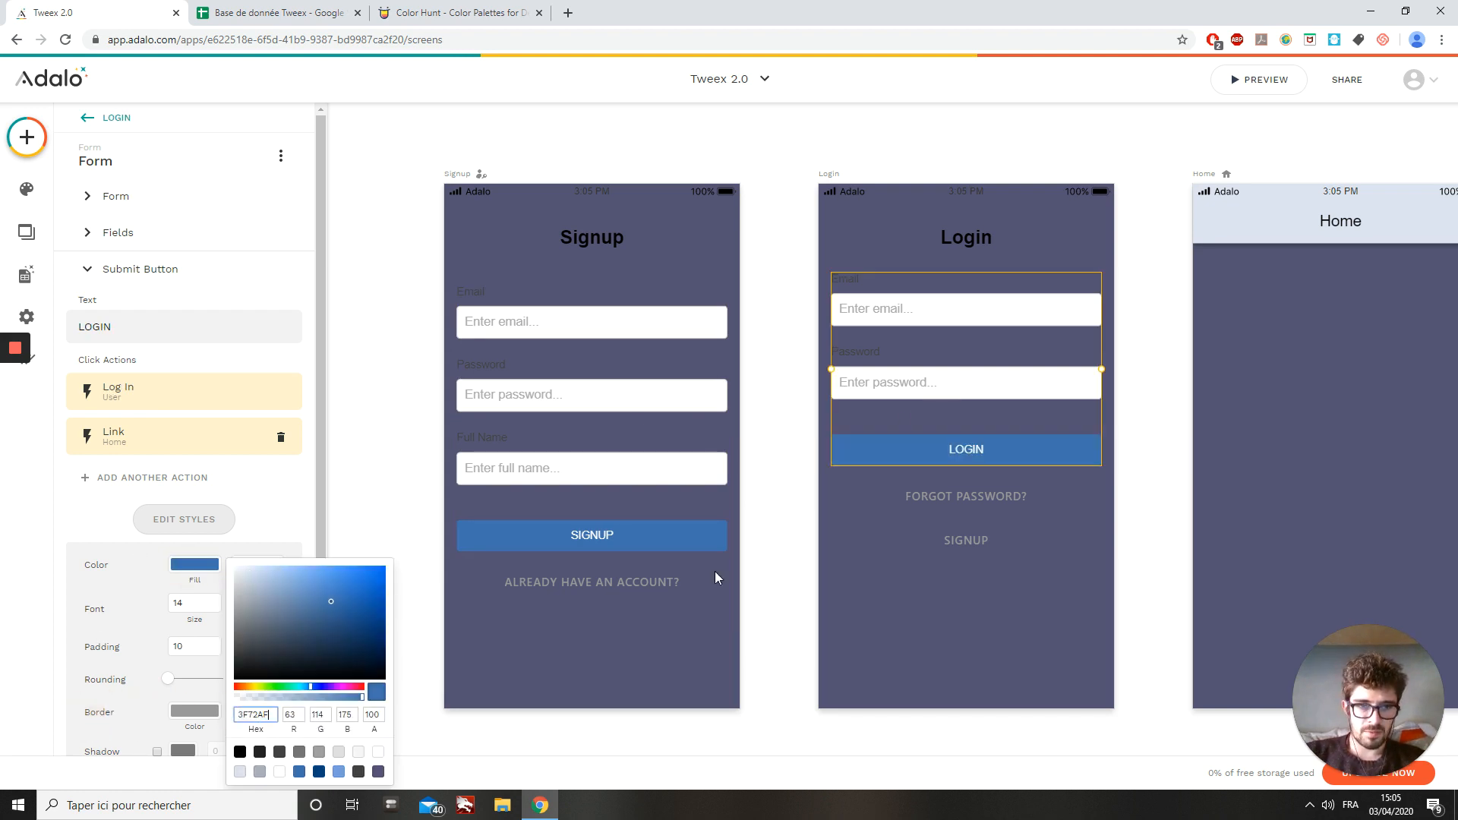
left_click(580, 579)
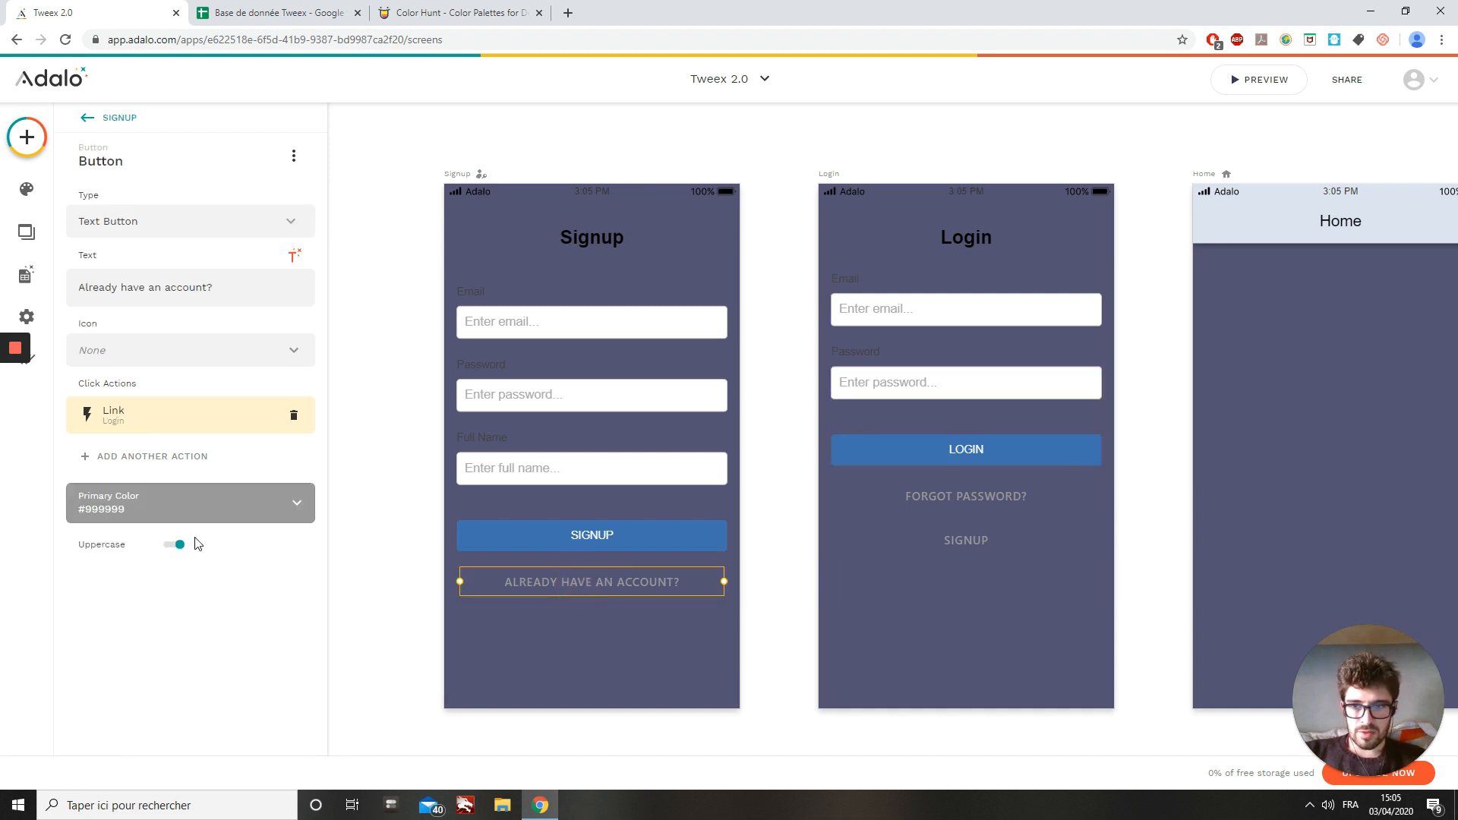
Change the Already have an account? link text from grey 999999 to white.
left_click(186, 504)
double_click(191, 691)
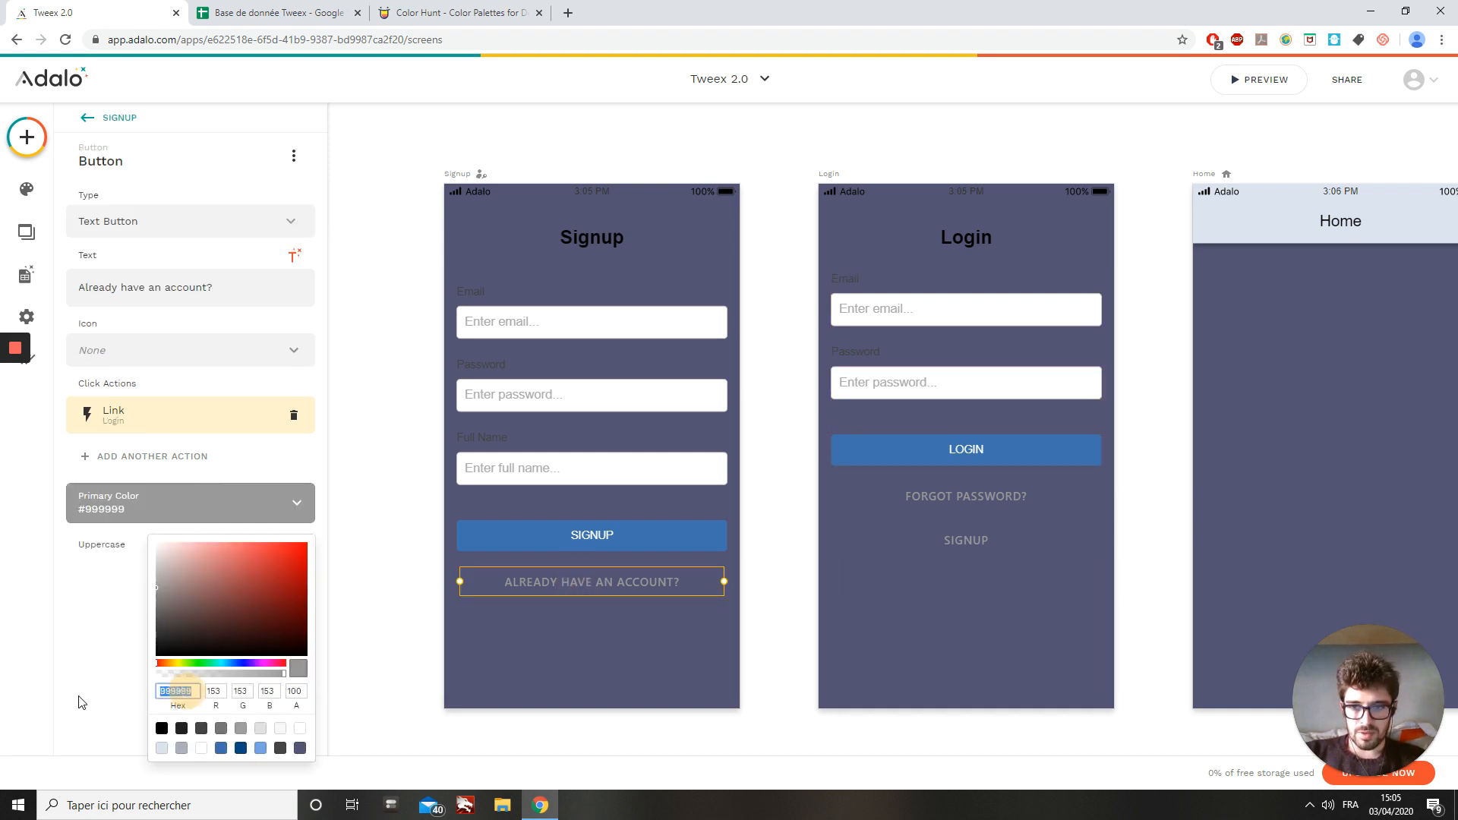
left_click(300, 728)
left_click(955, 503)
Make the Login screen's Forgot Password? and SIGNUP link texts white (Primary Light).
left_click(955, 503)
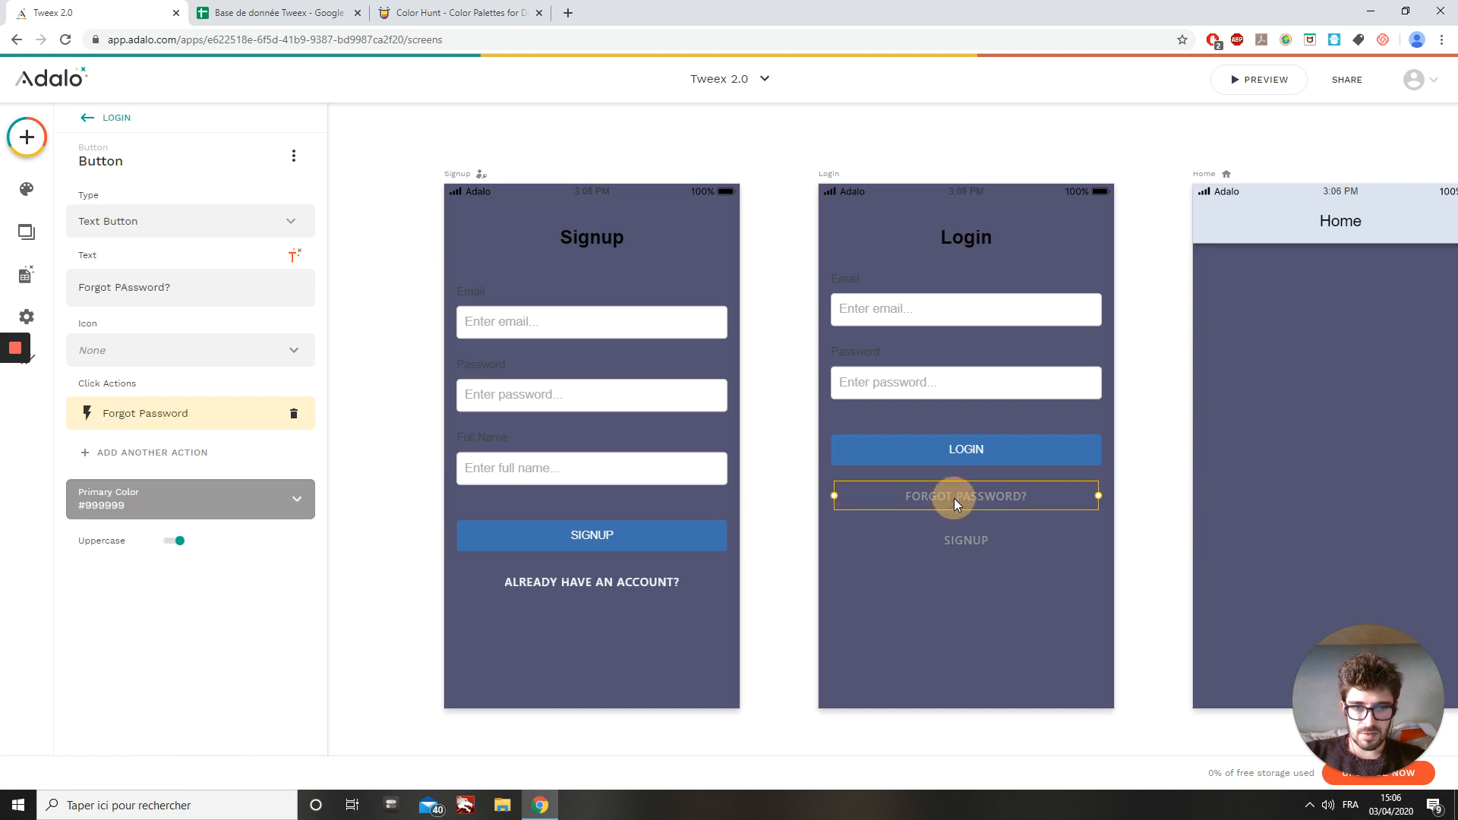
left_click(181, 497)
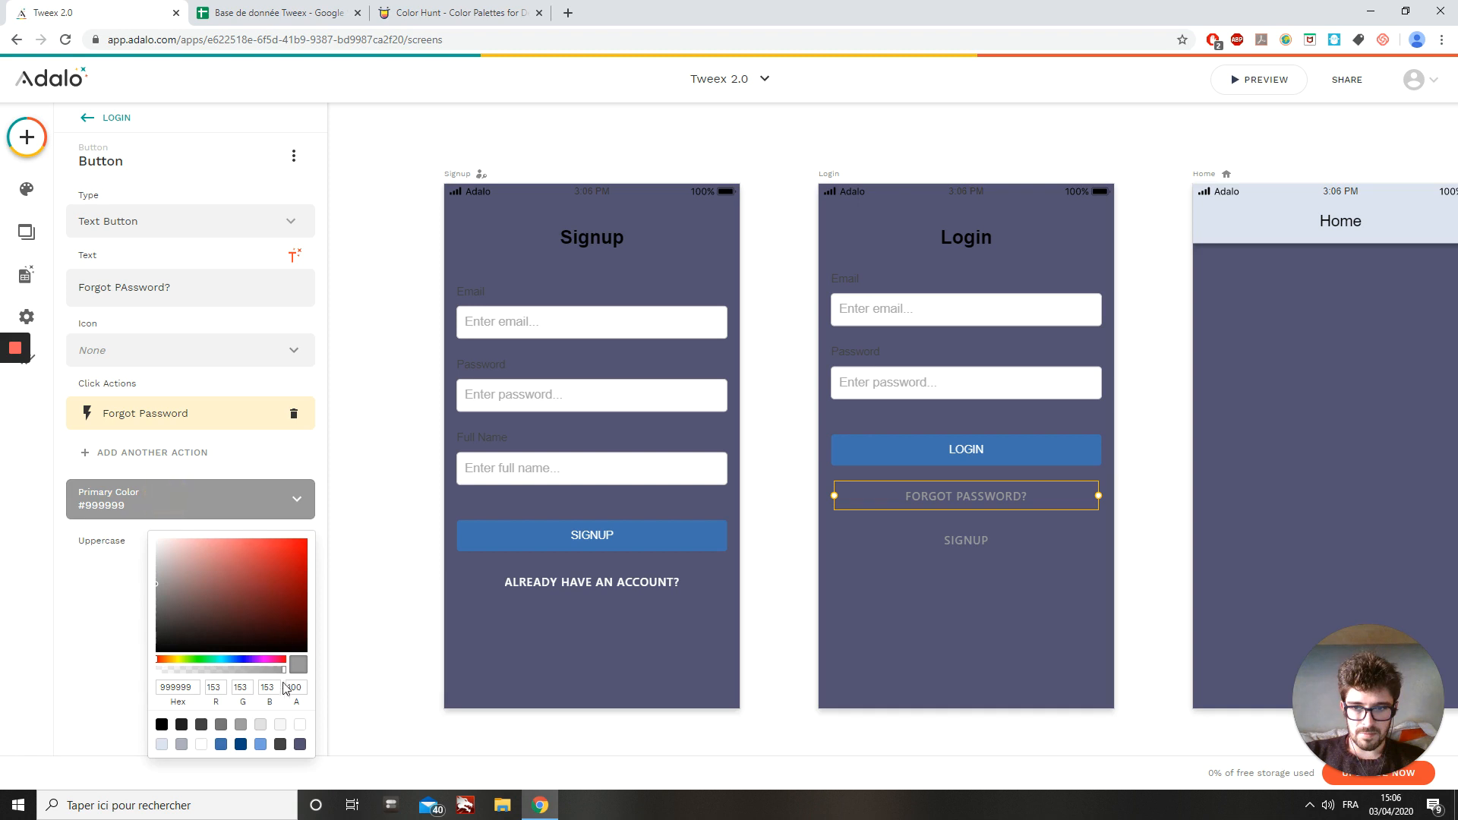
left_click(300, 726)
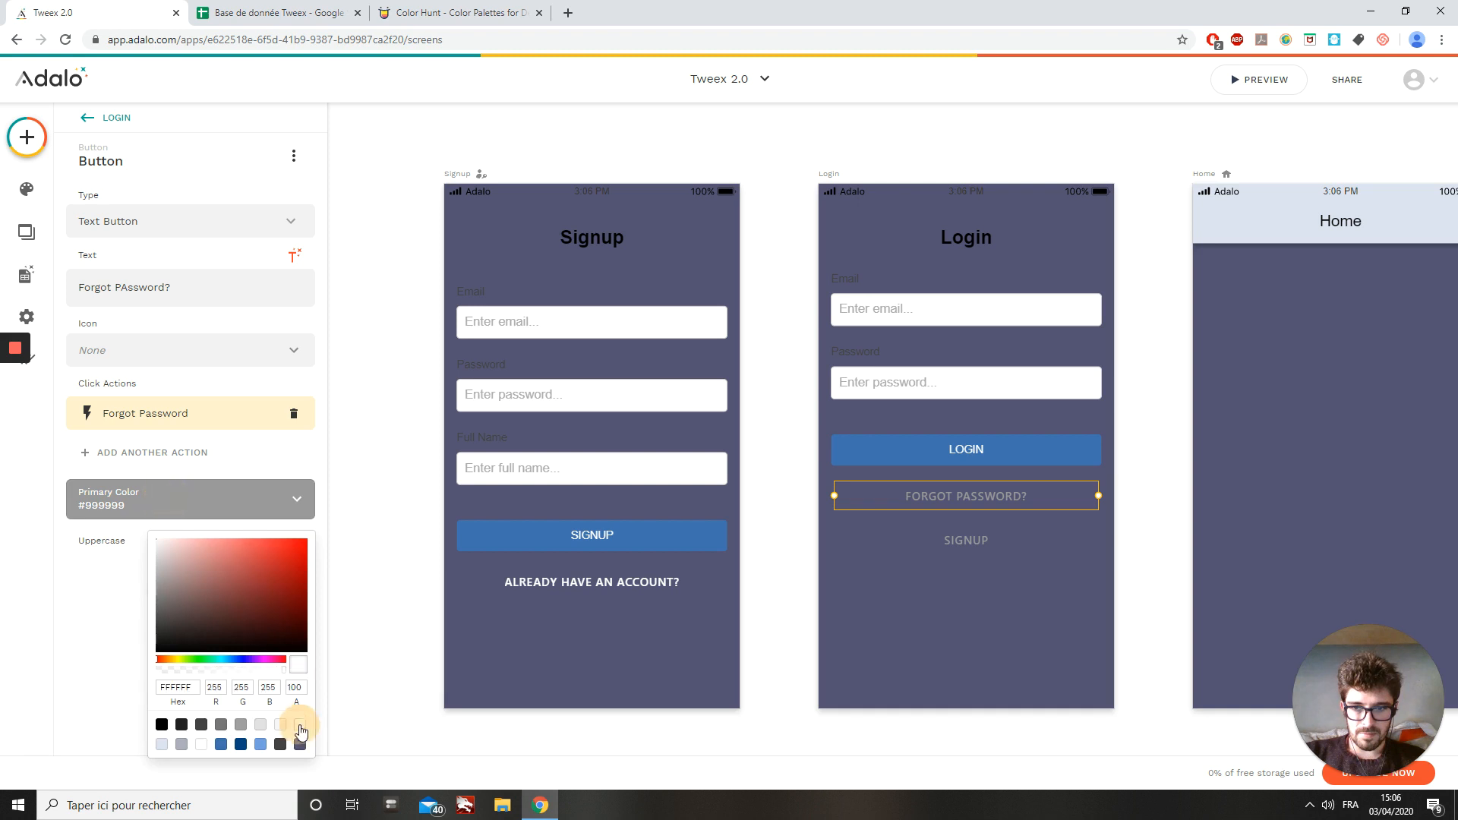
left_click(981, 532)
left_click(978, 539)
left_click(217, 497)
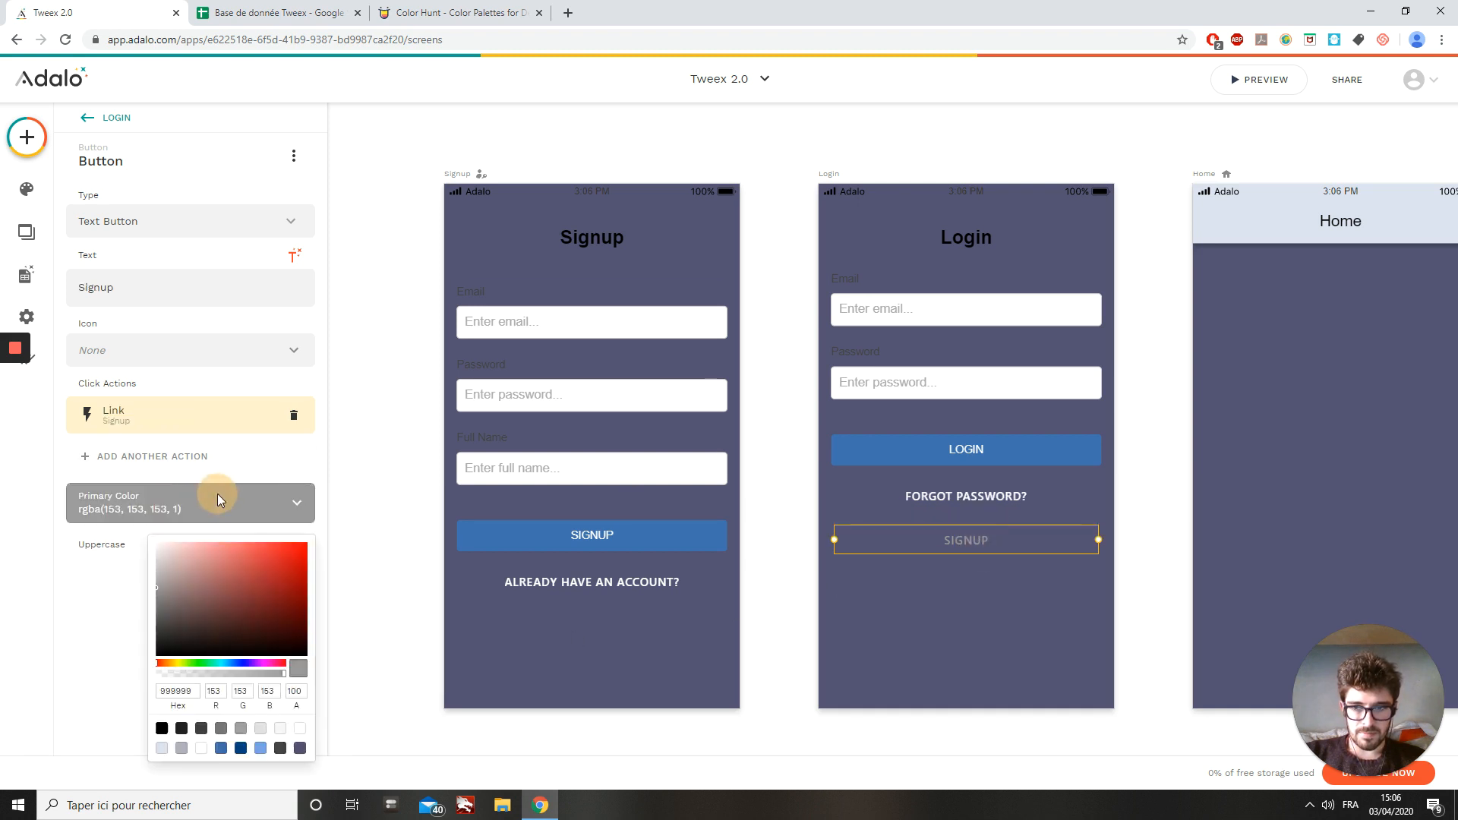
left_click(300, 728)
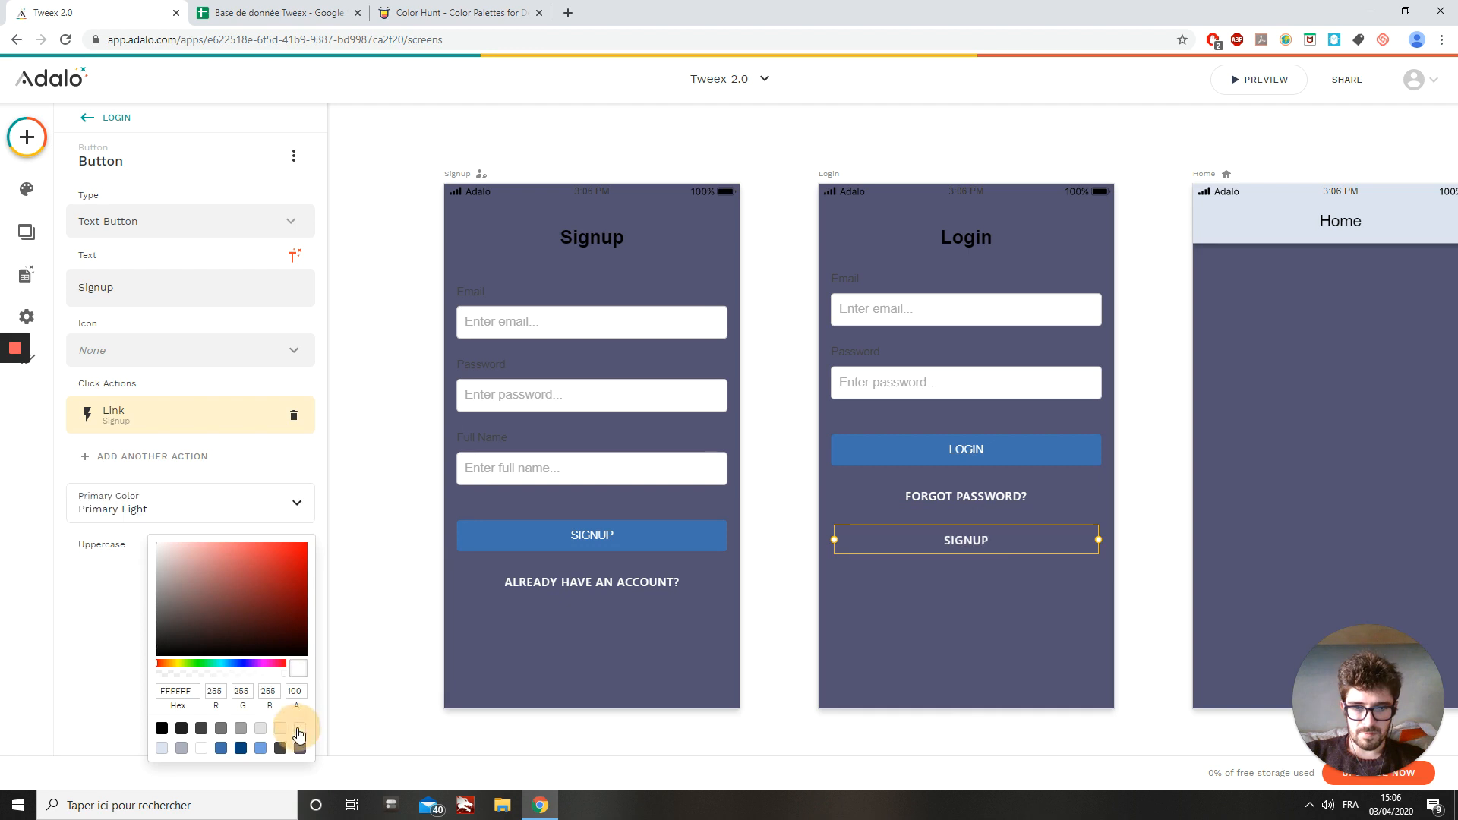
left_click(380, 321)
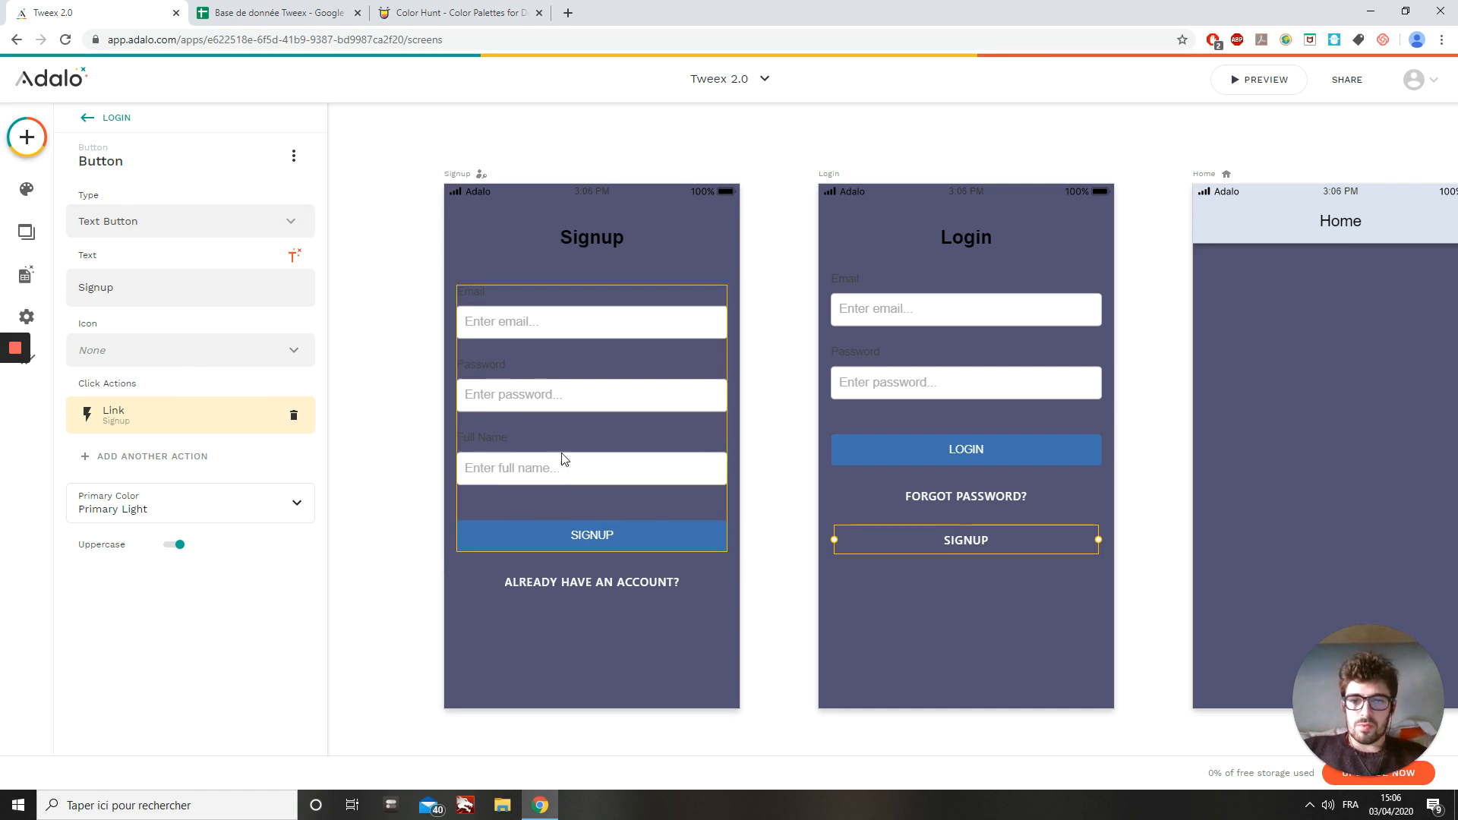
left_click(403, 147)
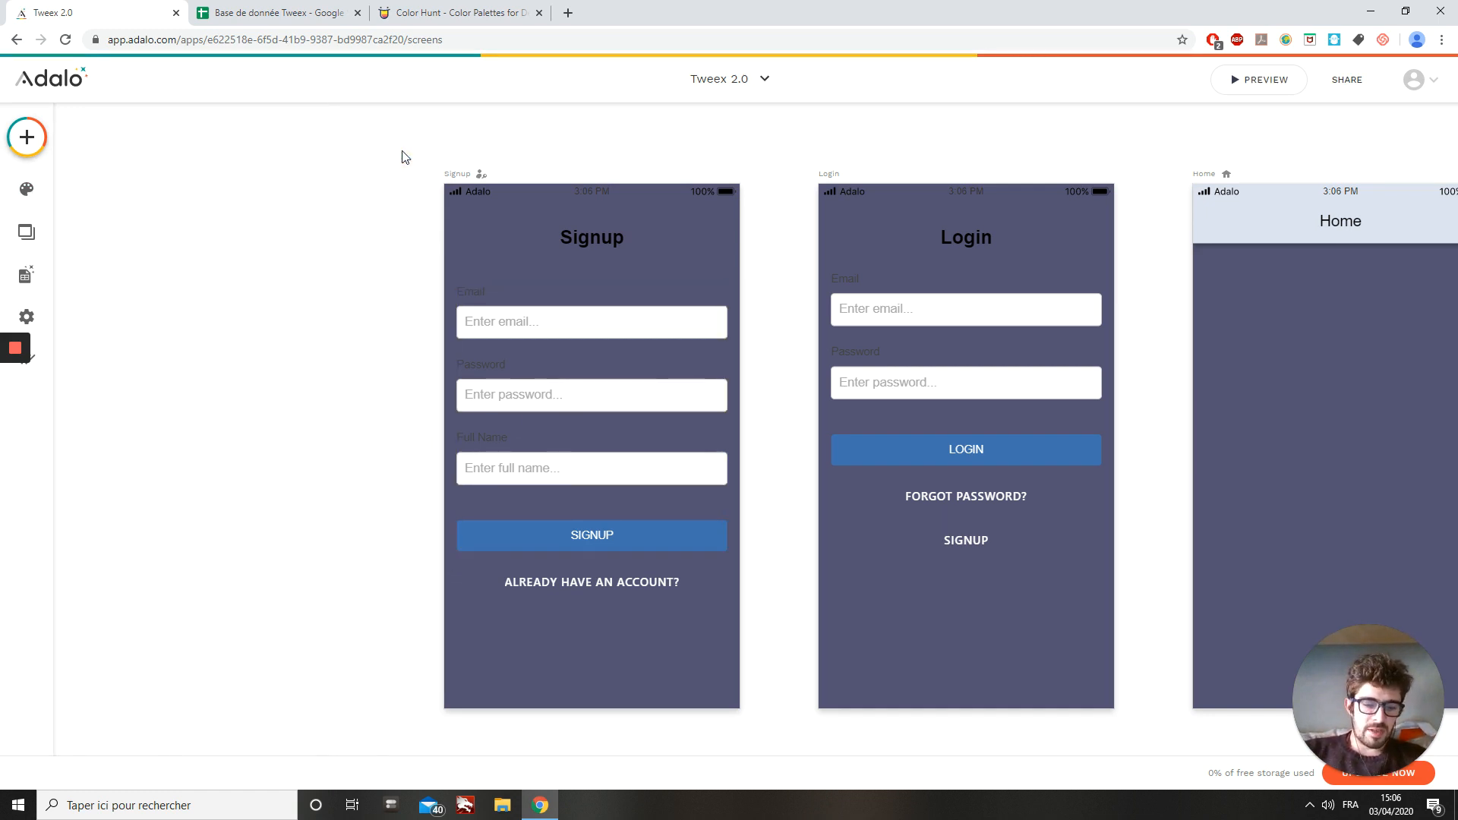
Open the Database, close the Color Hunt tab, expand Users, and check the spreadsheet's User fields like Nom & Prénom.
left_click(25, 274)
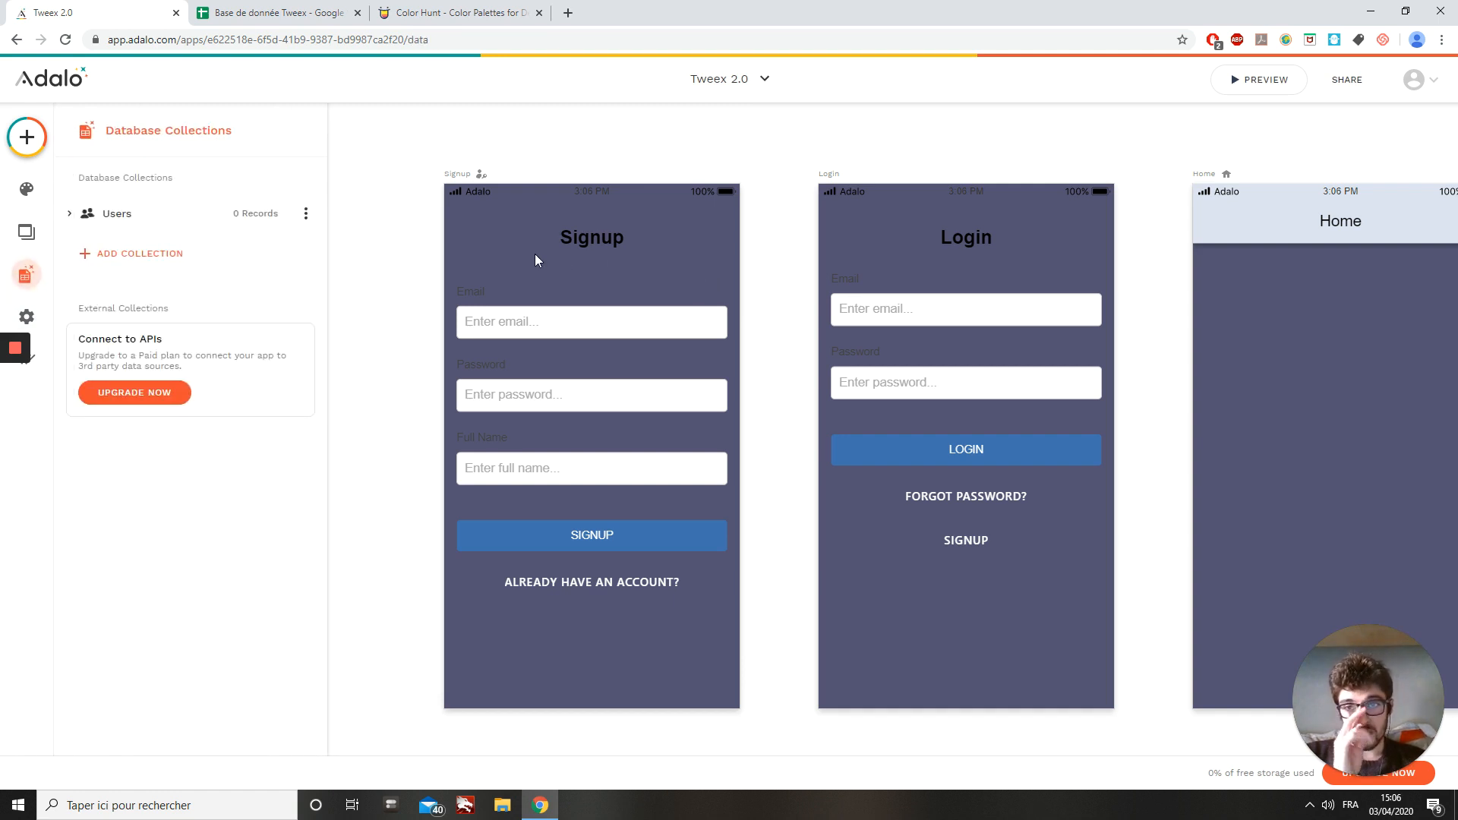
left_click(539, 13)
left_click(110, 216)
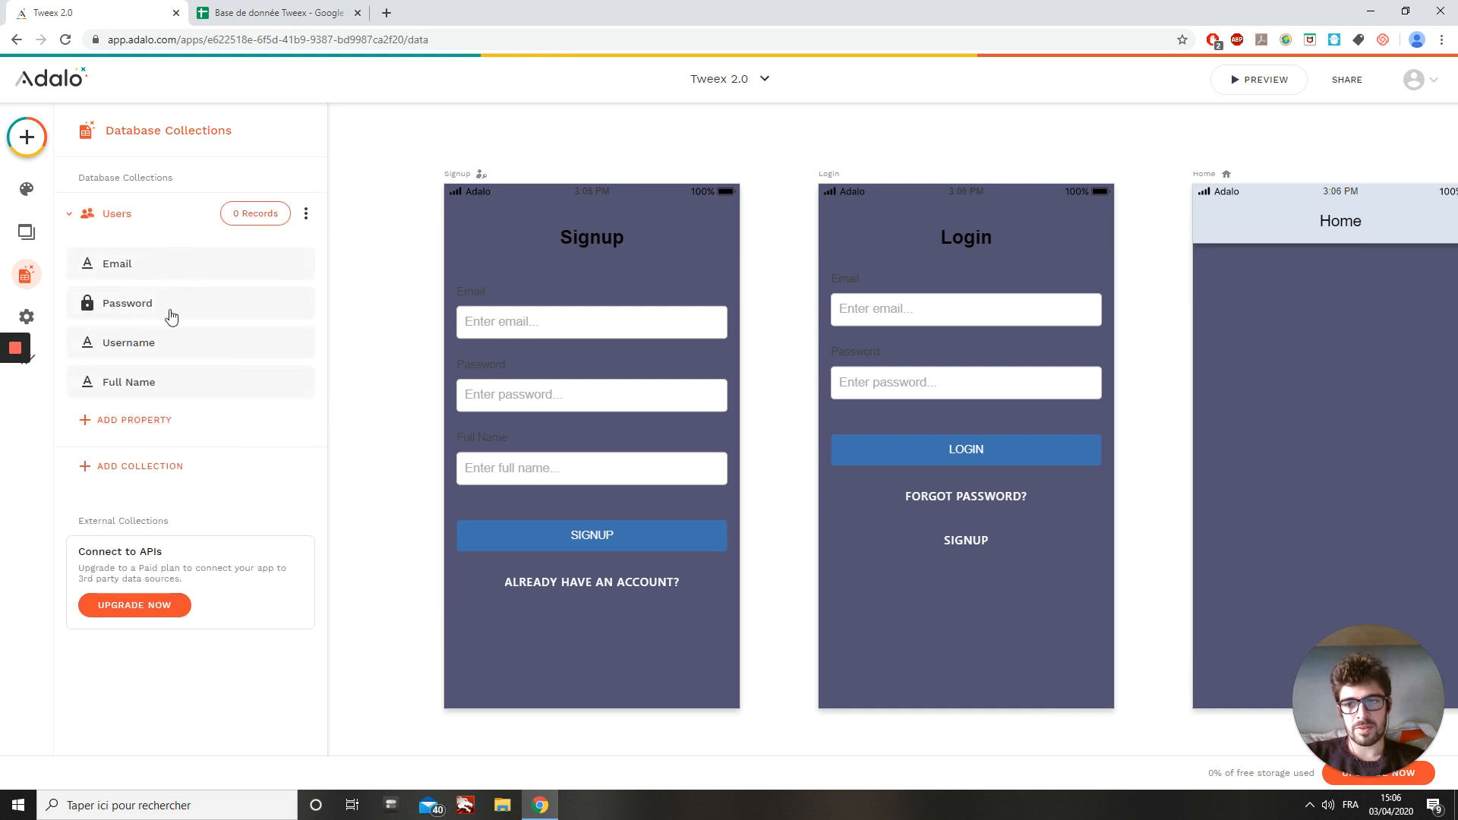
left_click(201, 15)
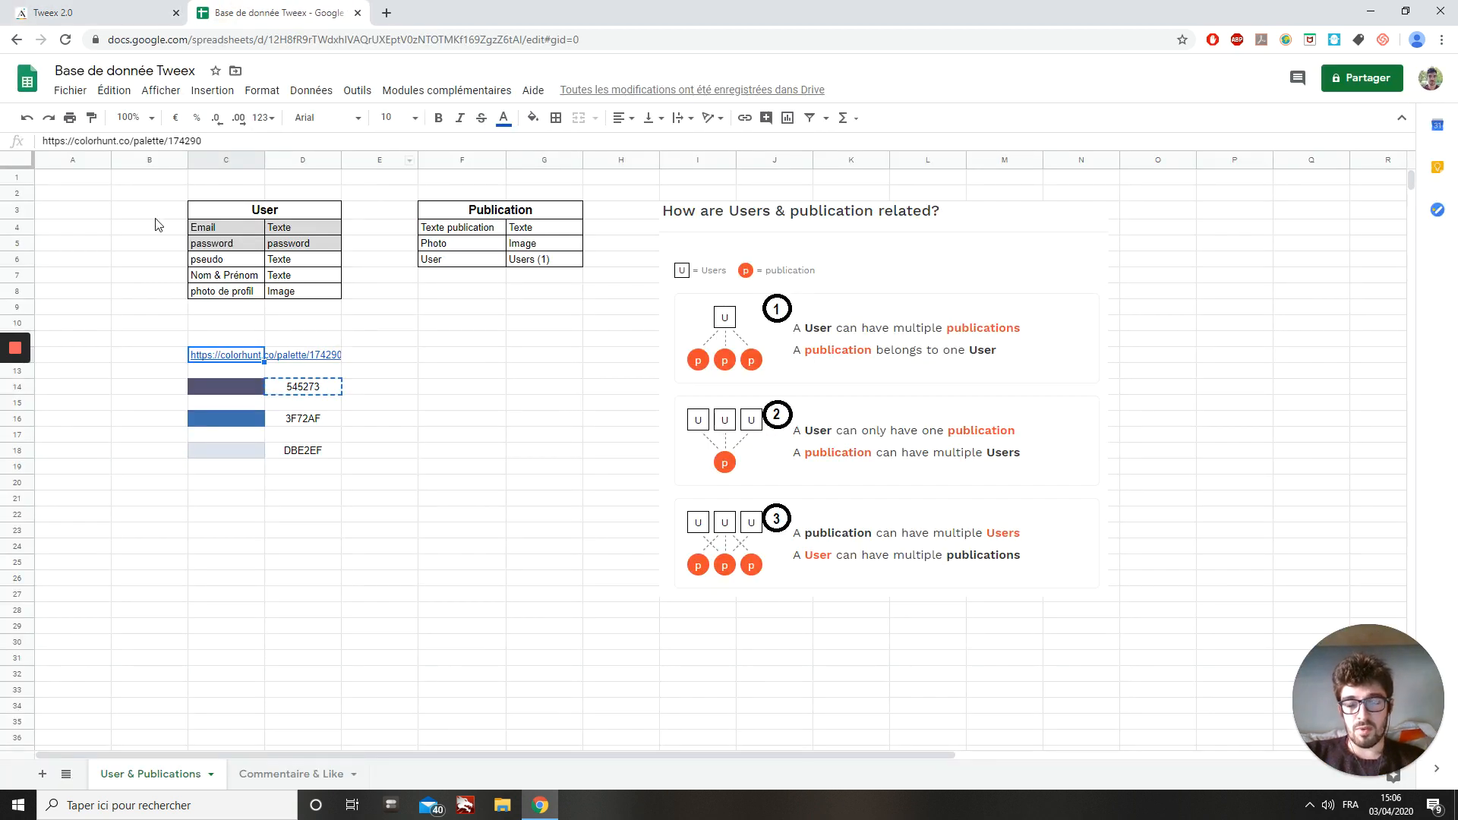
left_click(235, 281)
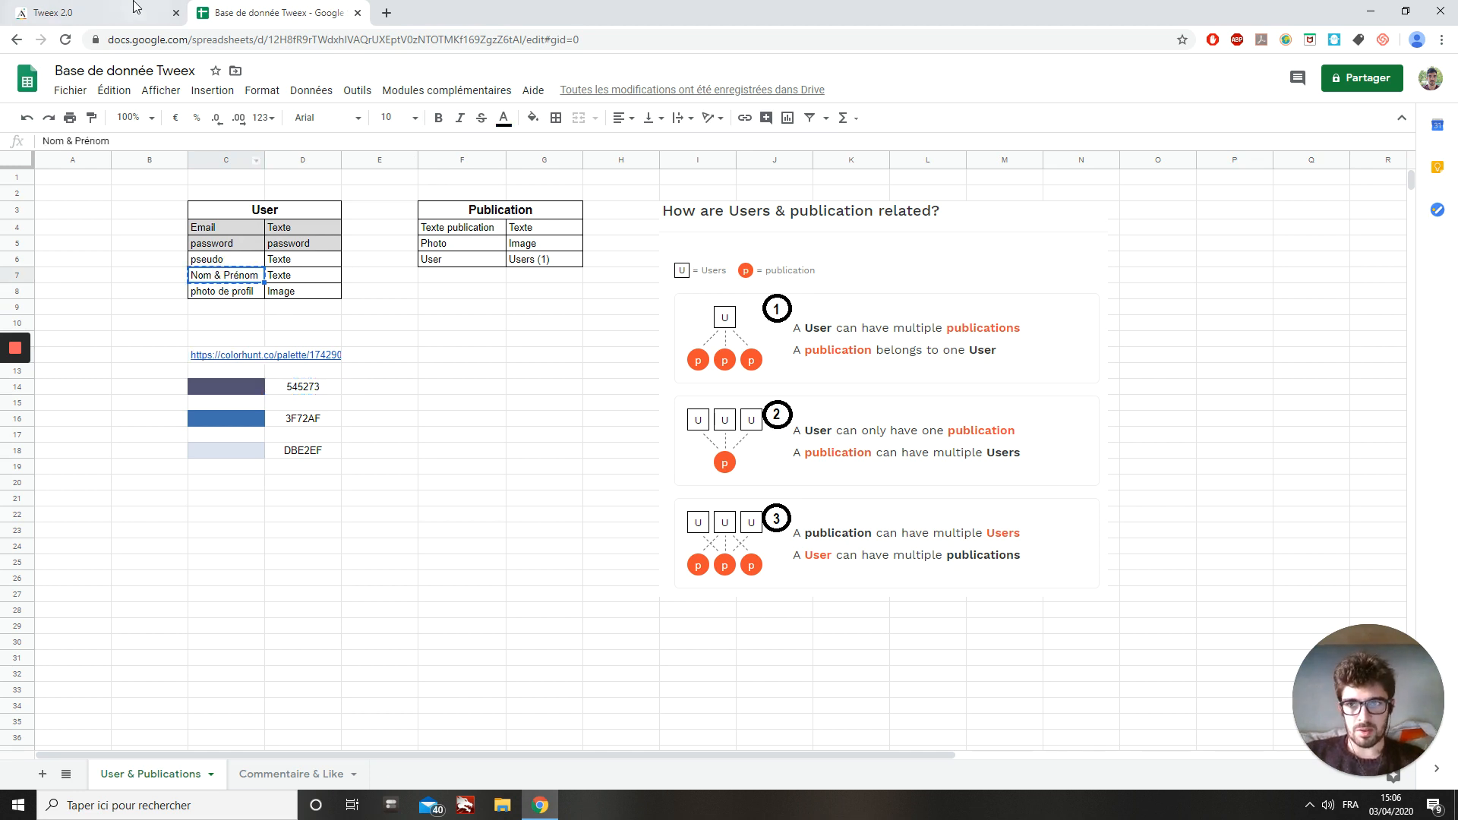
left_click(126, 12)
Paste 'Nom & Prénom' over the Full Name property's name as a first attempt.
left_click(136, 382)
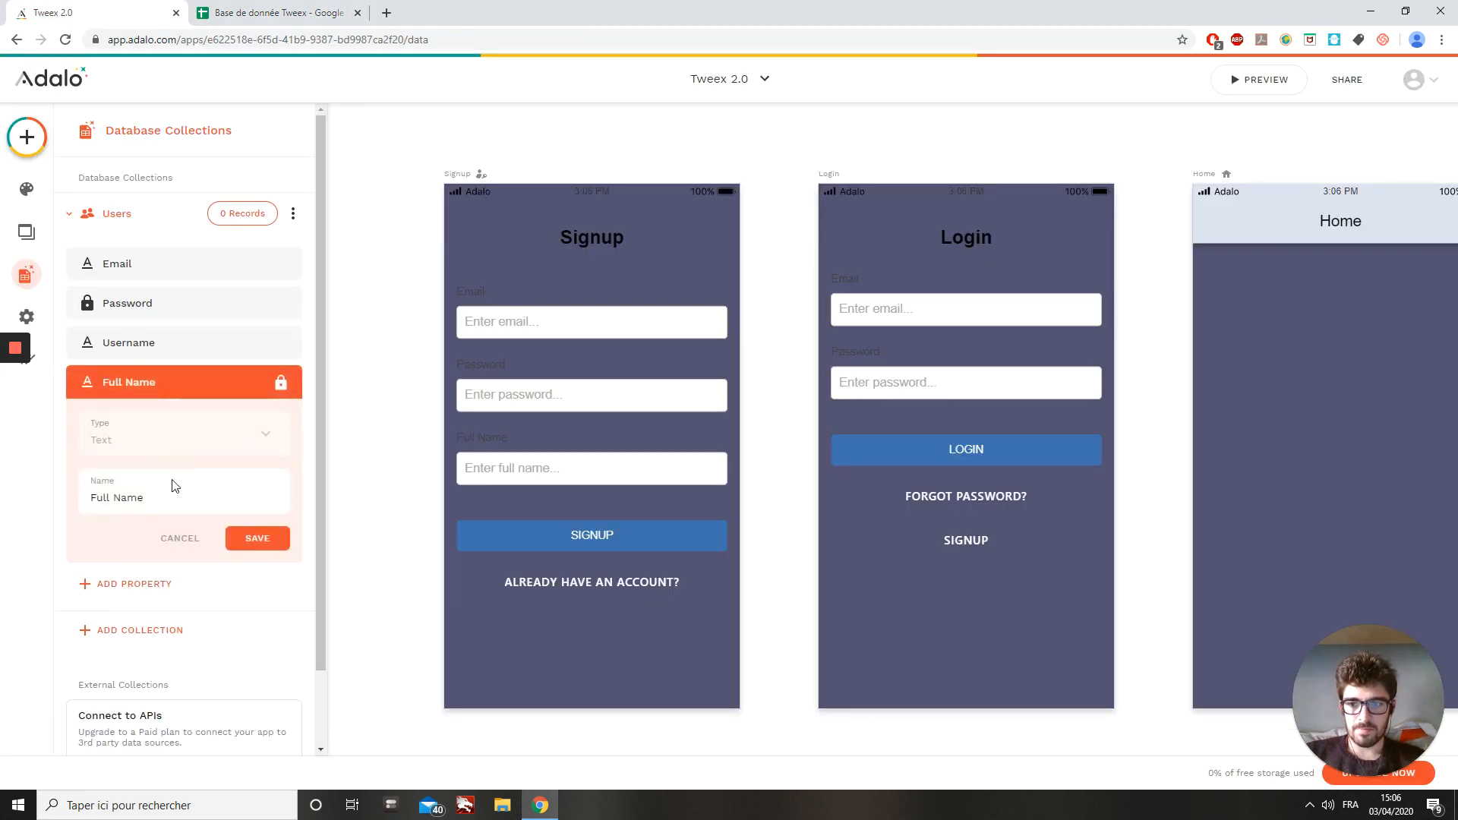
left_click_drag(161, 500, 12, 497)
type("Nom & Prénom")
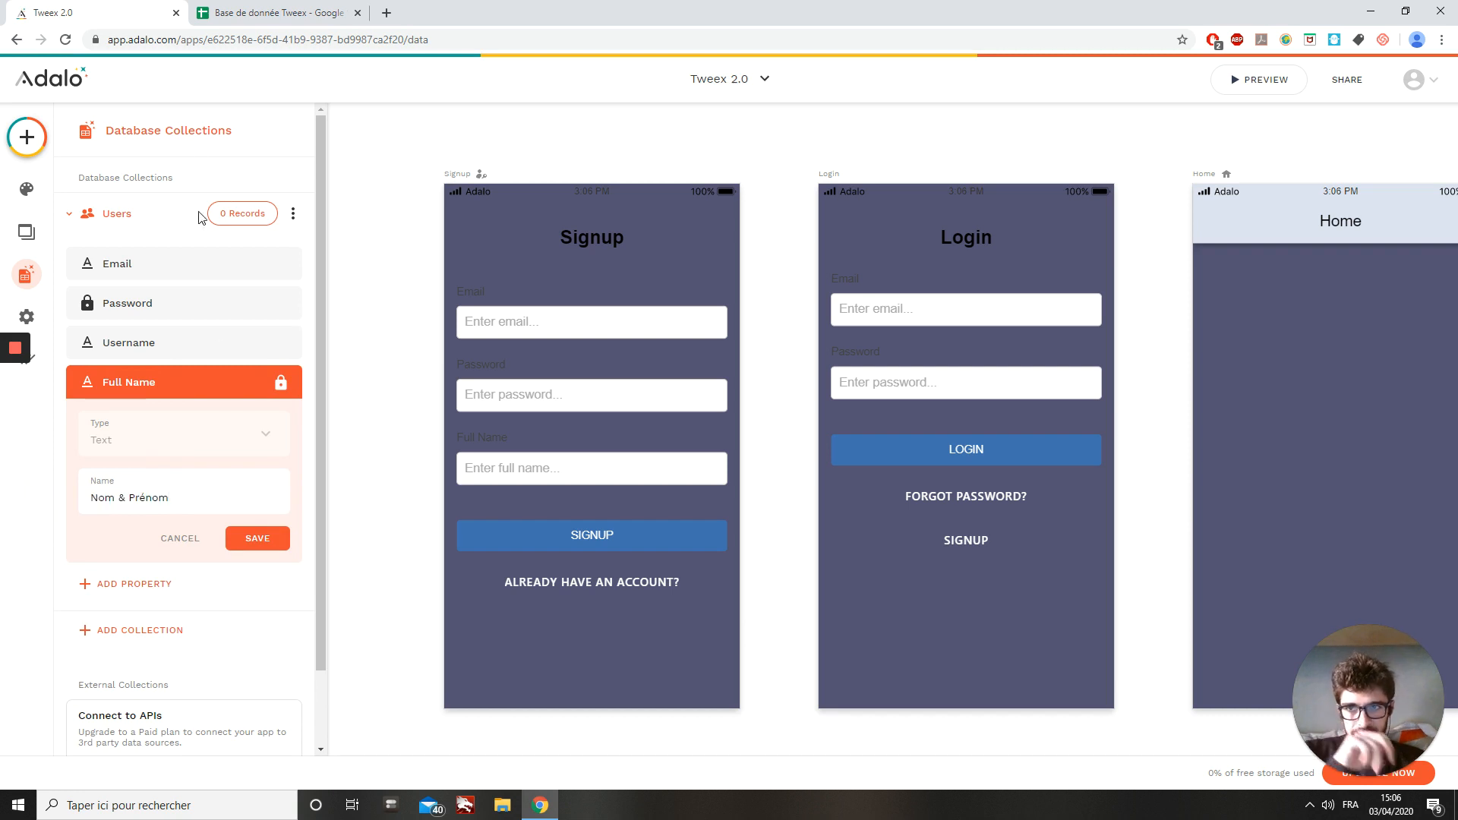
left_click(261, 13)
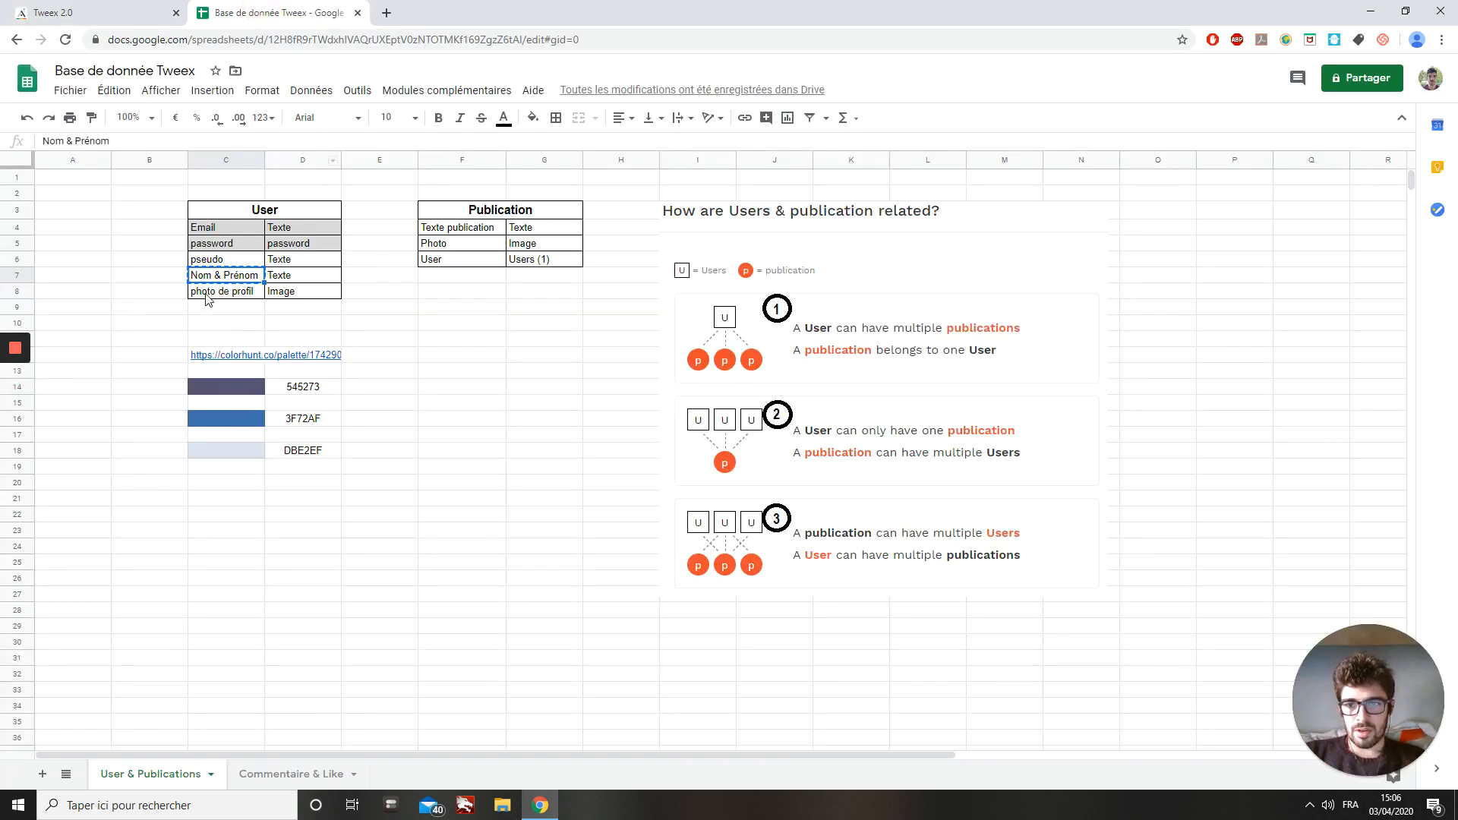
left_click(114, 12)
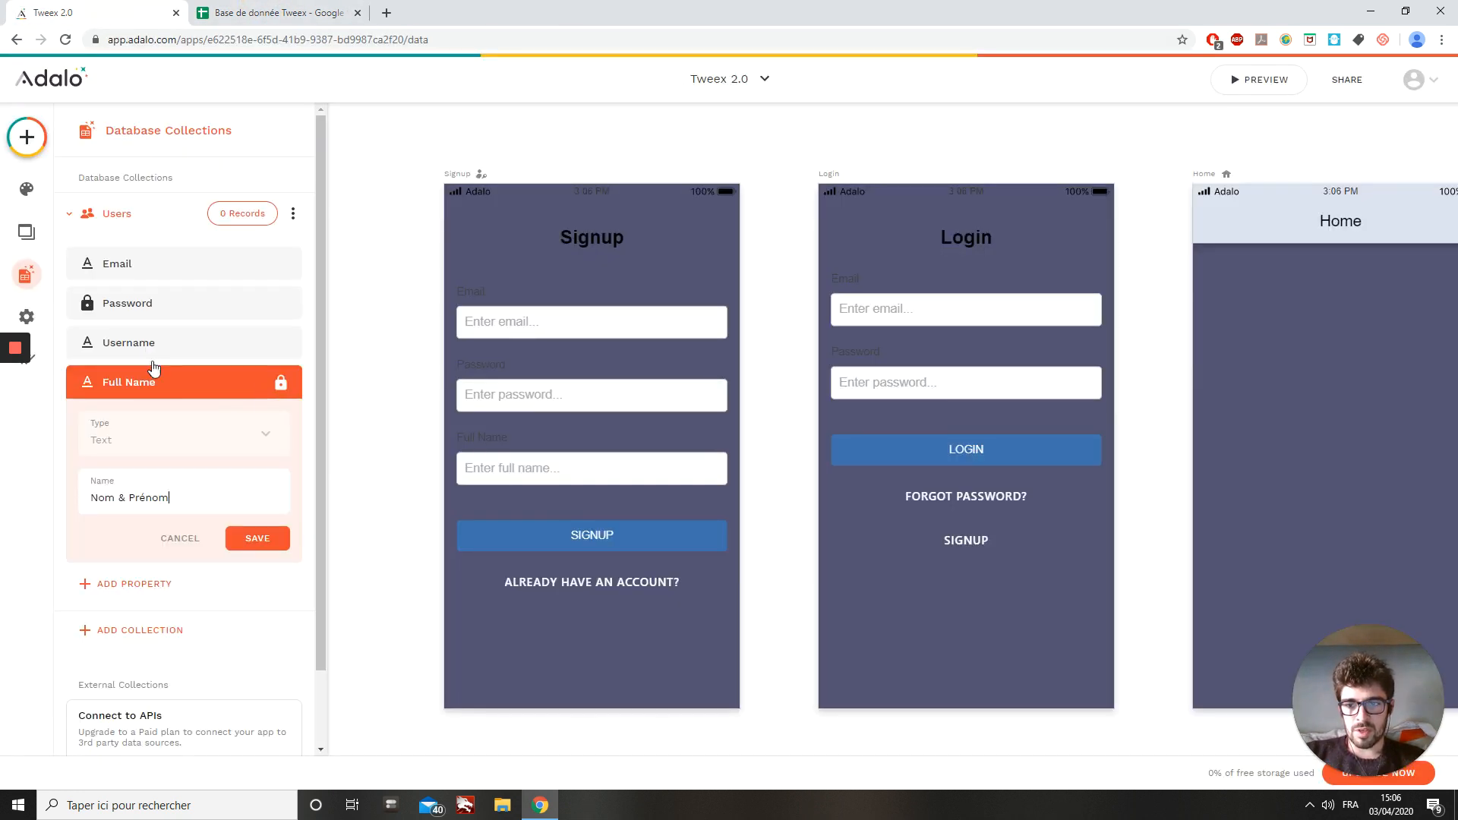
left_click_drag(135, 497, 129, 496)
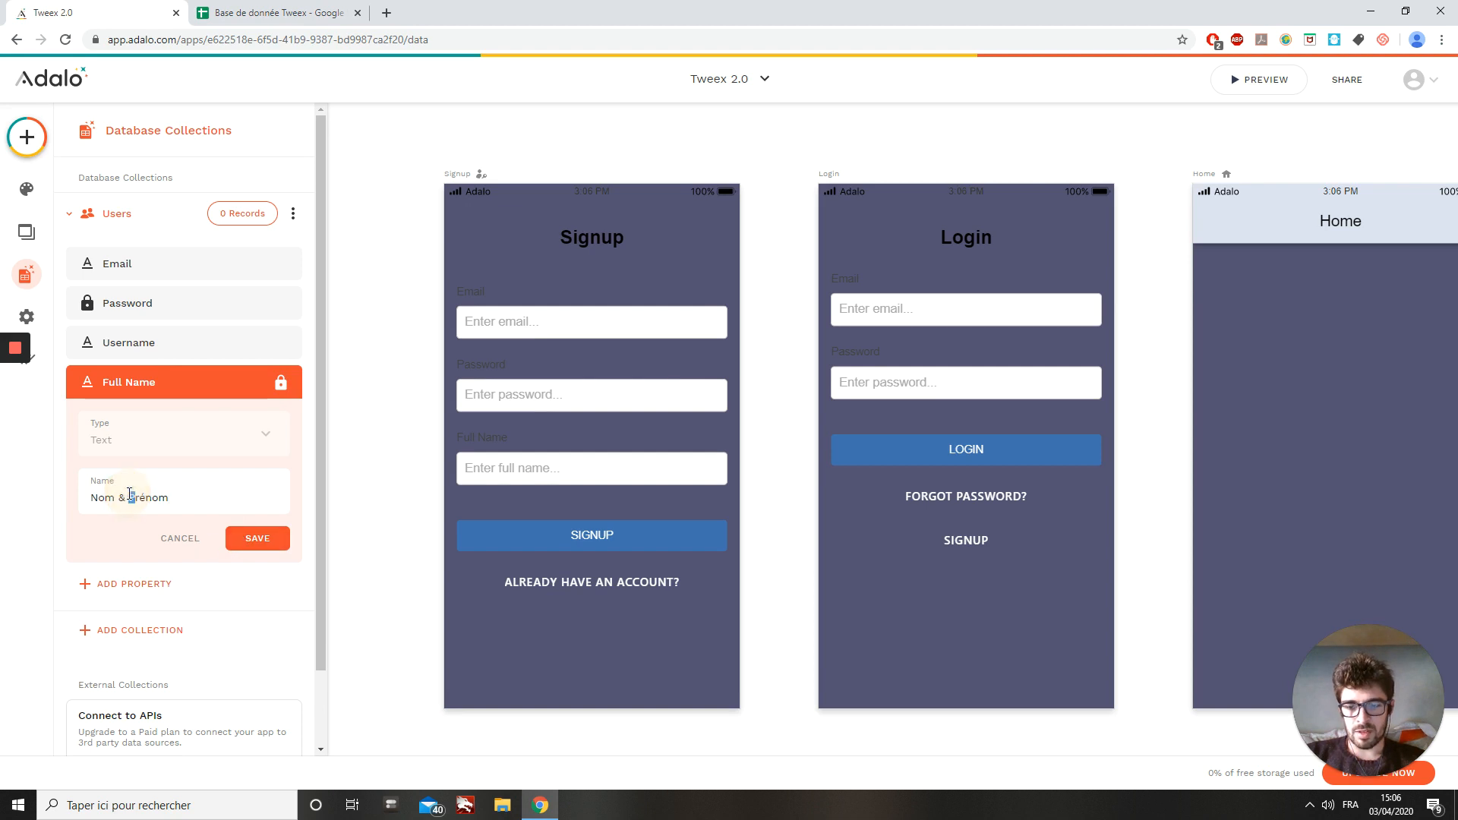
Rename the Username property to 'Pseudo' and save it.
left_click(137, 342)
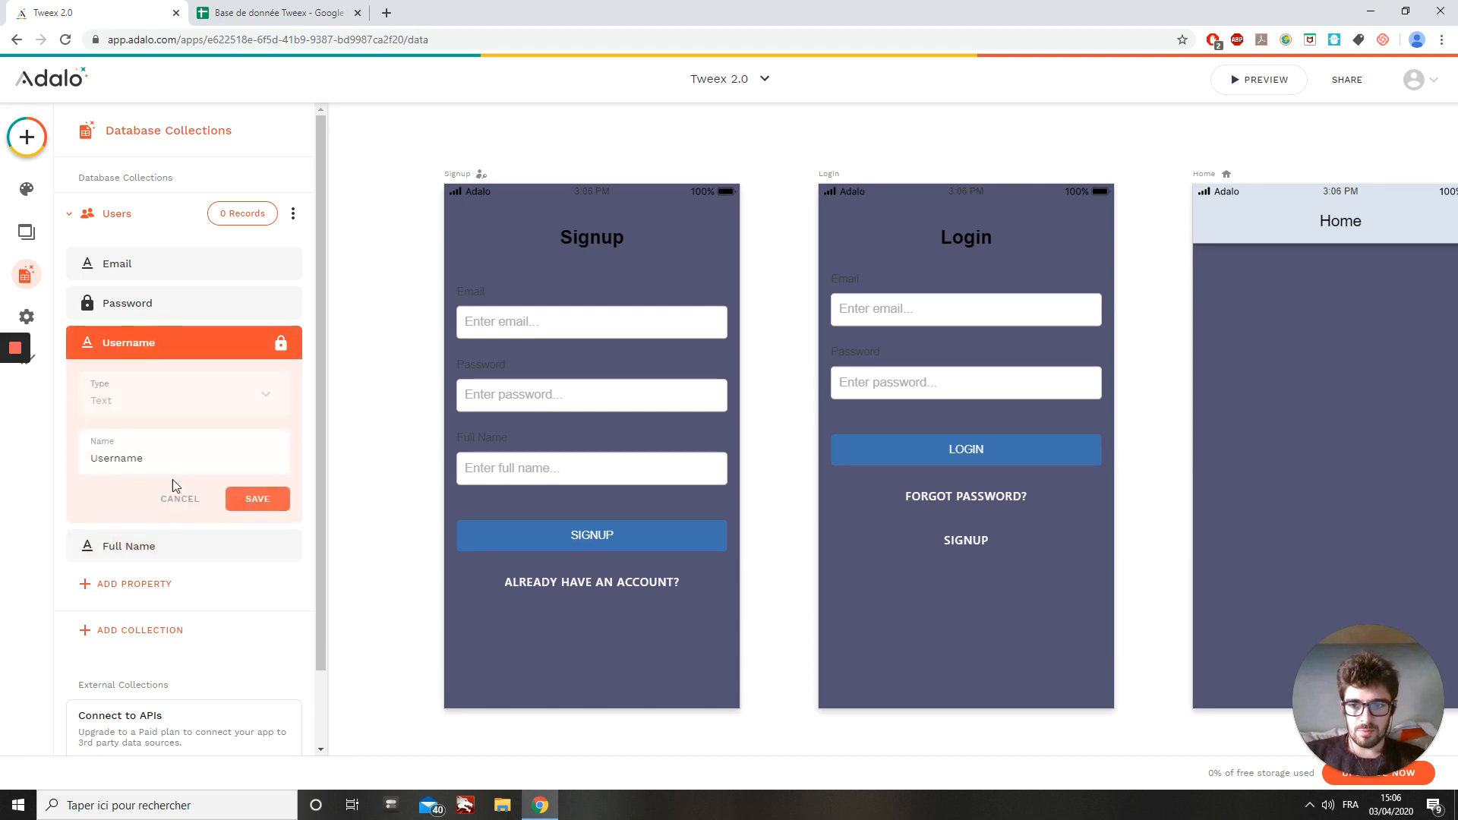
left_click_drag(186, 456, 11, 459)
type("Pseudo")
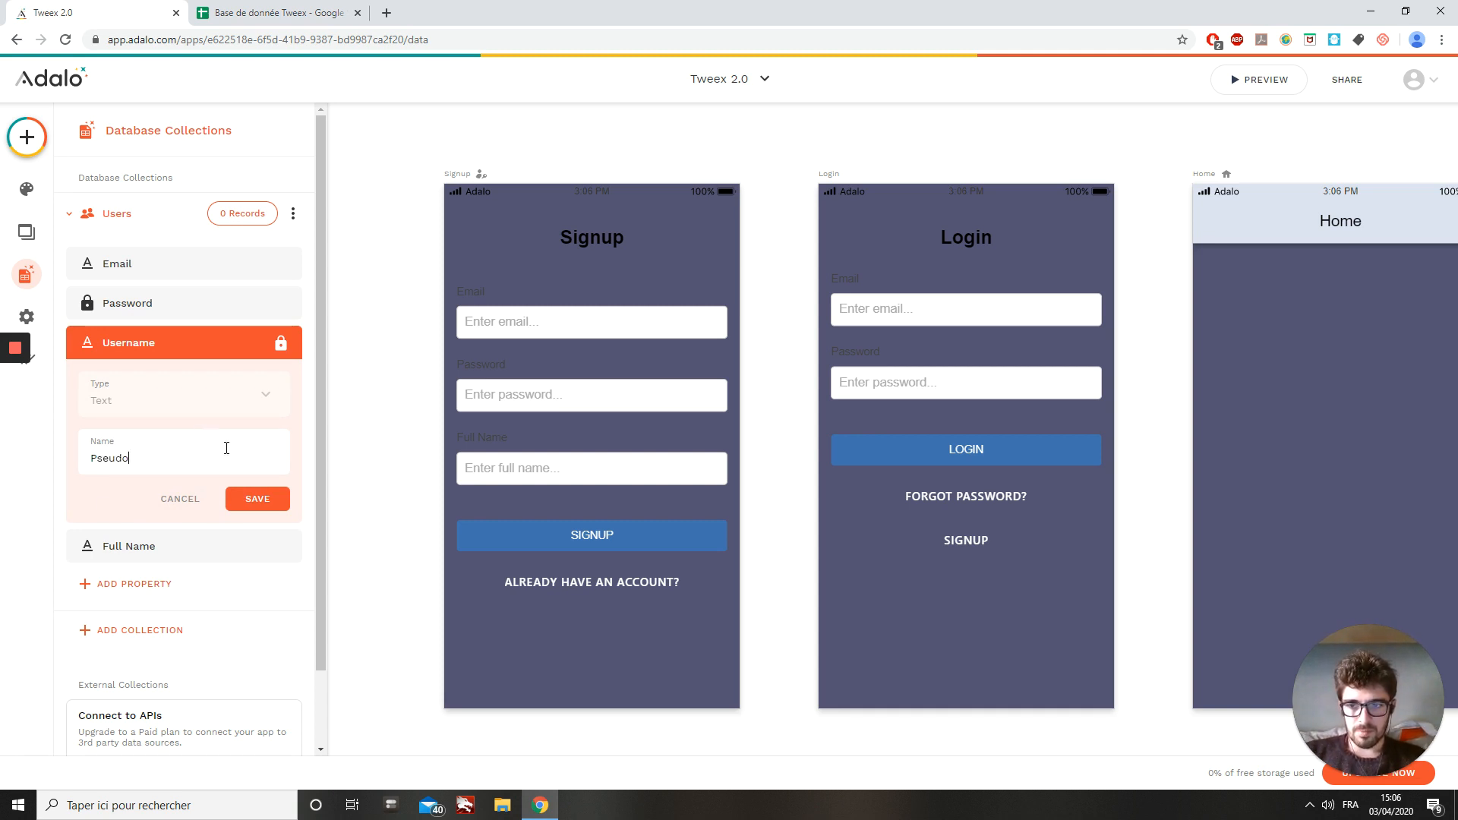
left_click(272, 499)
Rename the Full Name property to 'Nom & Prénom' using the name copied from the spreadsheet.
left_click(148, 382)
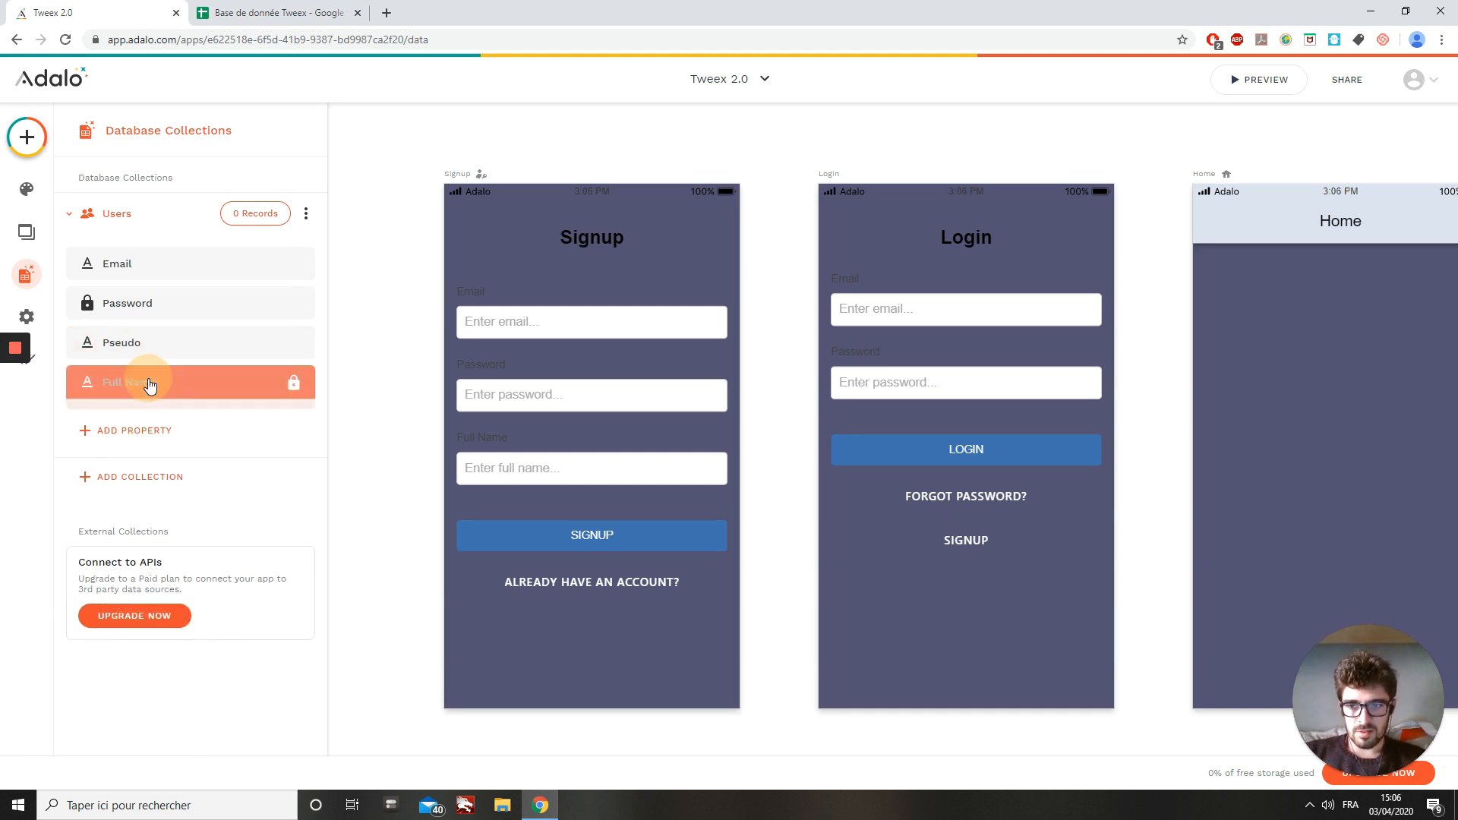
left_click_drag(149, 493, 8, 510)
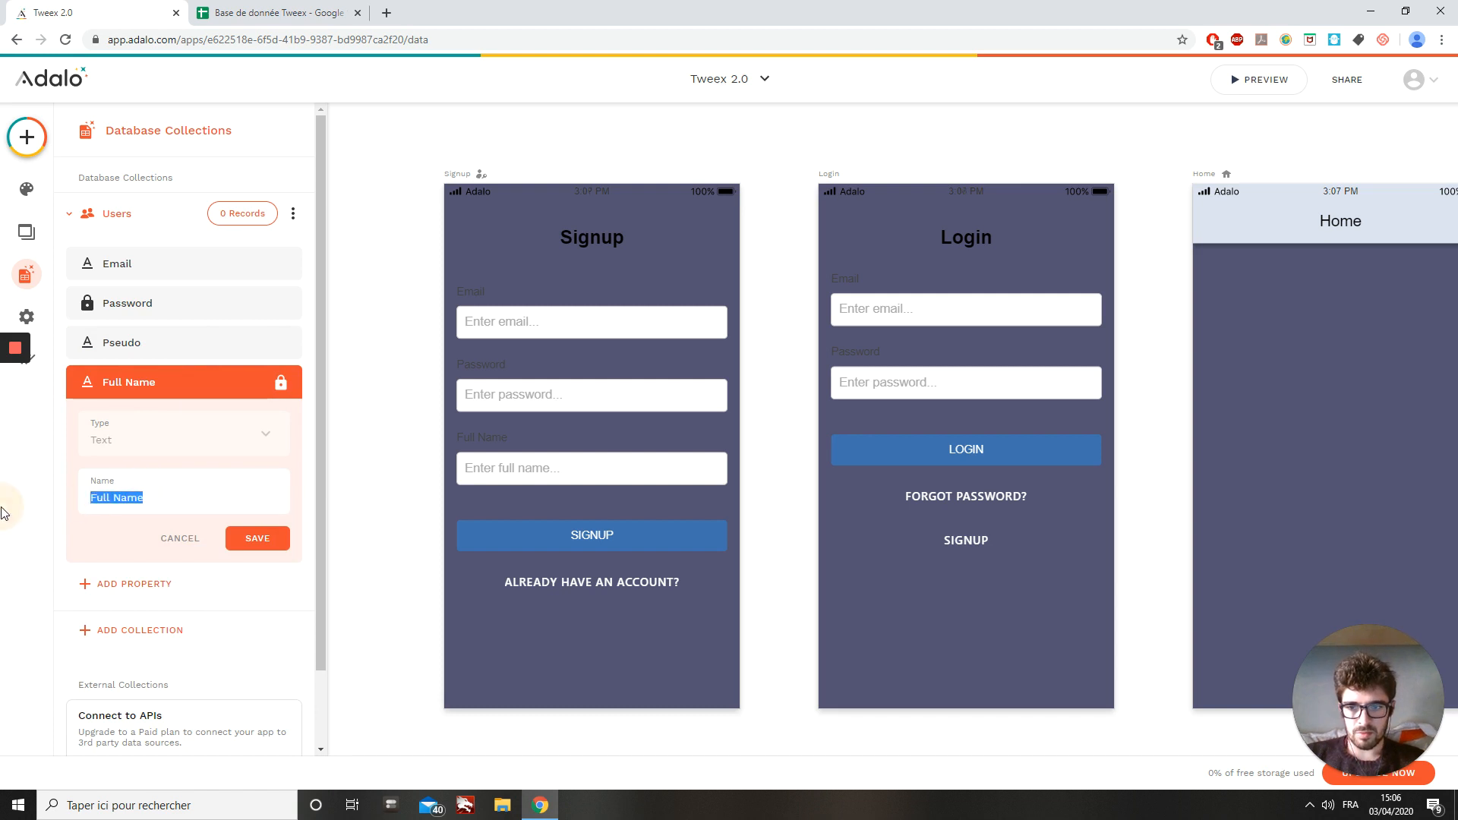
type("P")
key("BackSpace")
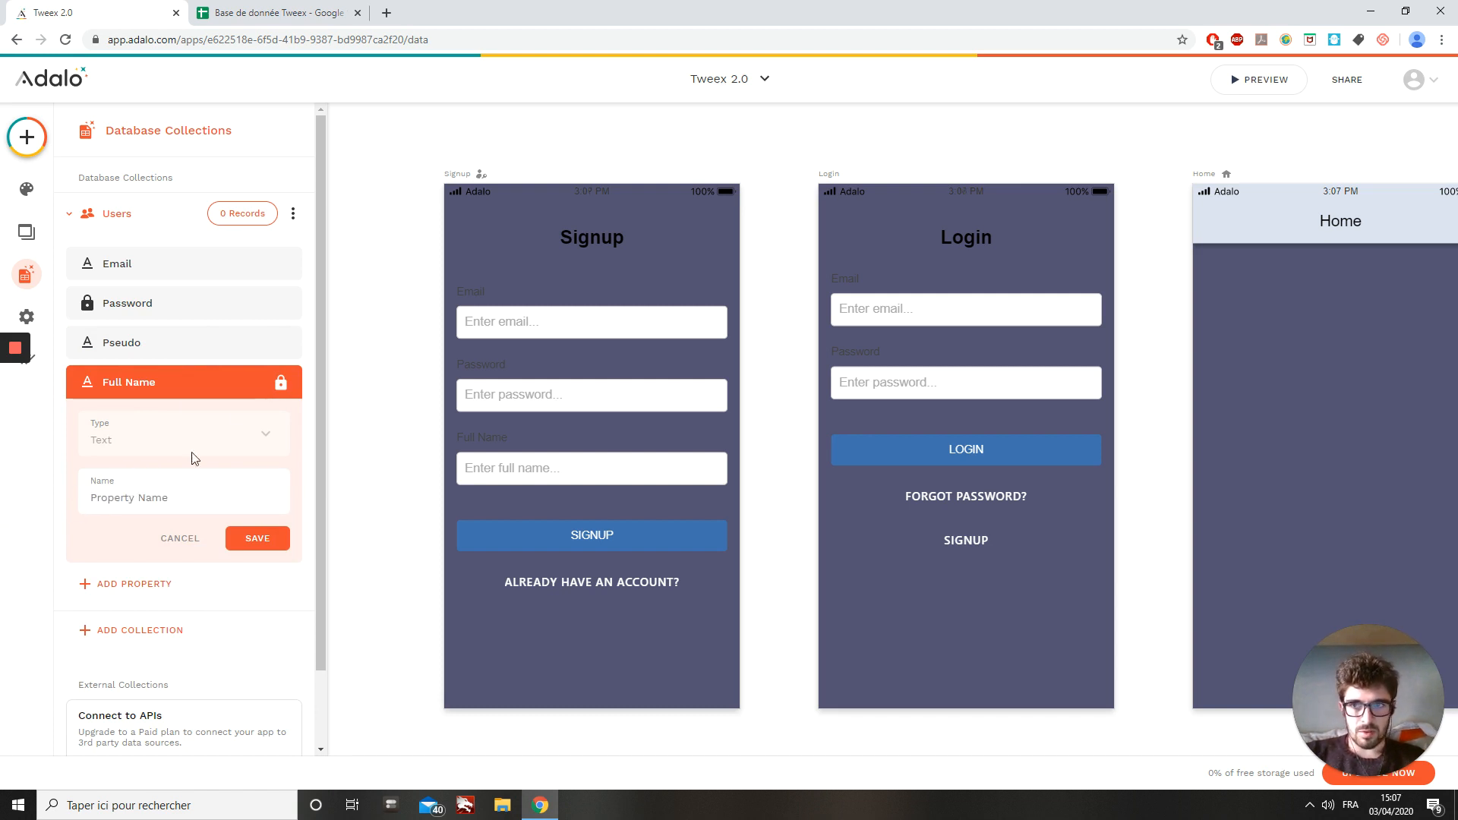
left_click(280, 12)
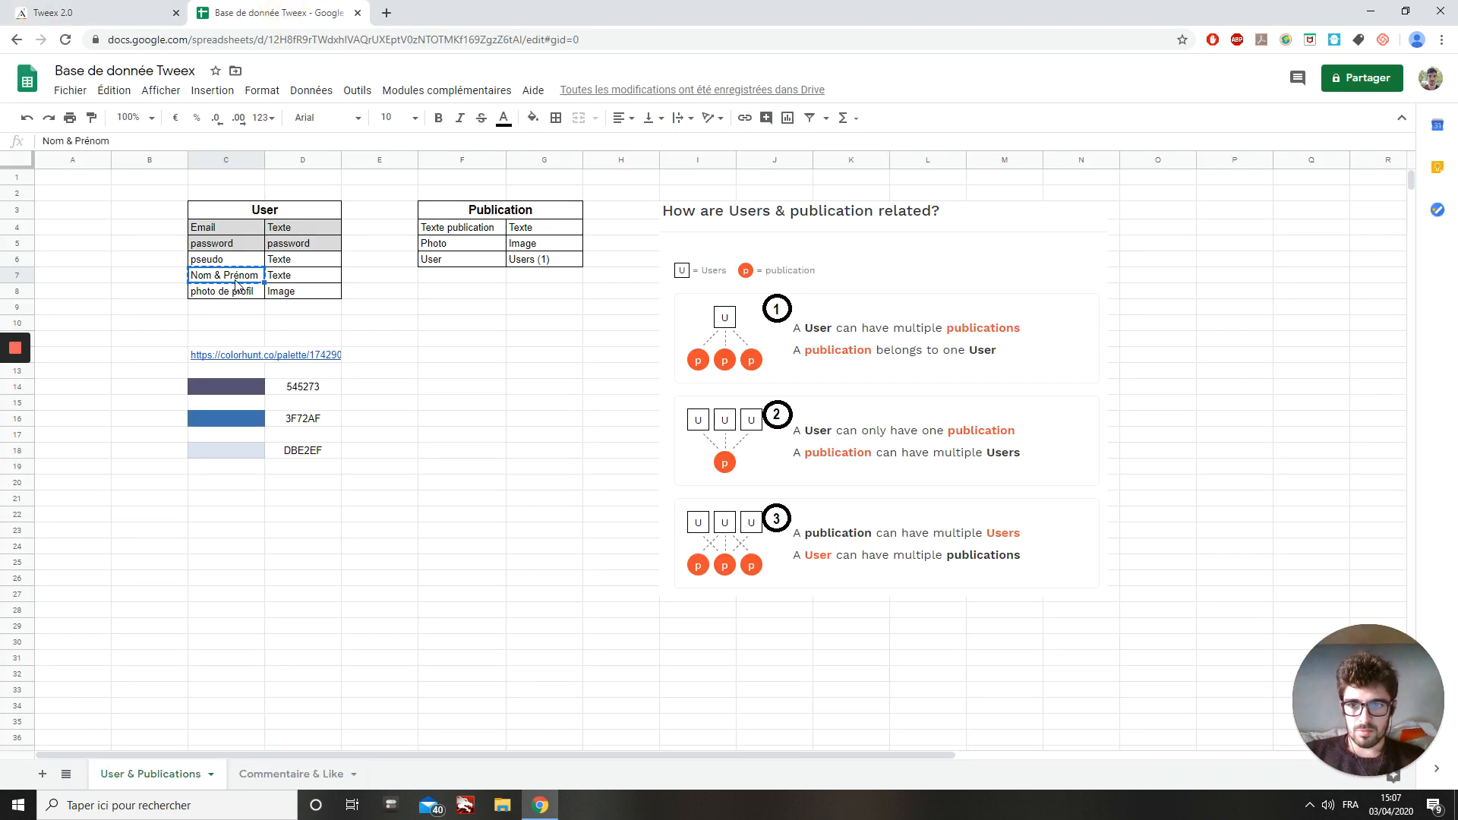
left_click(76, 12)
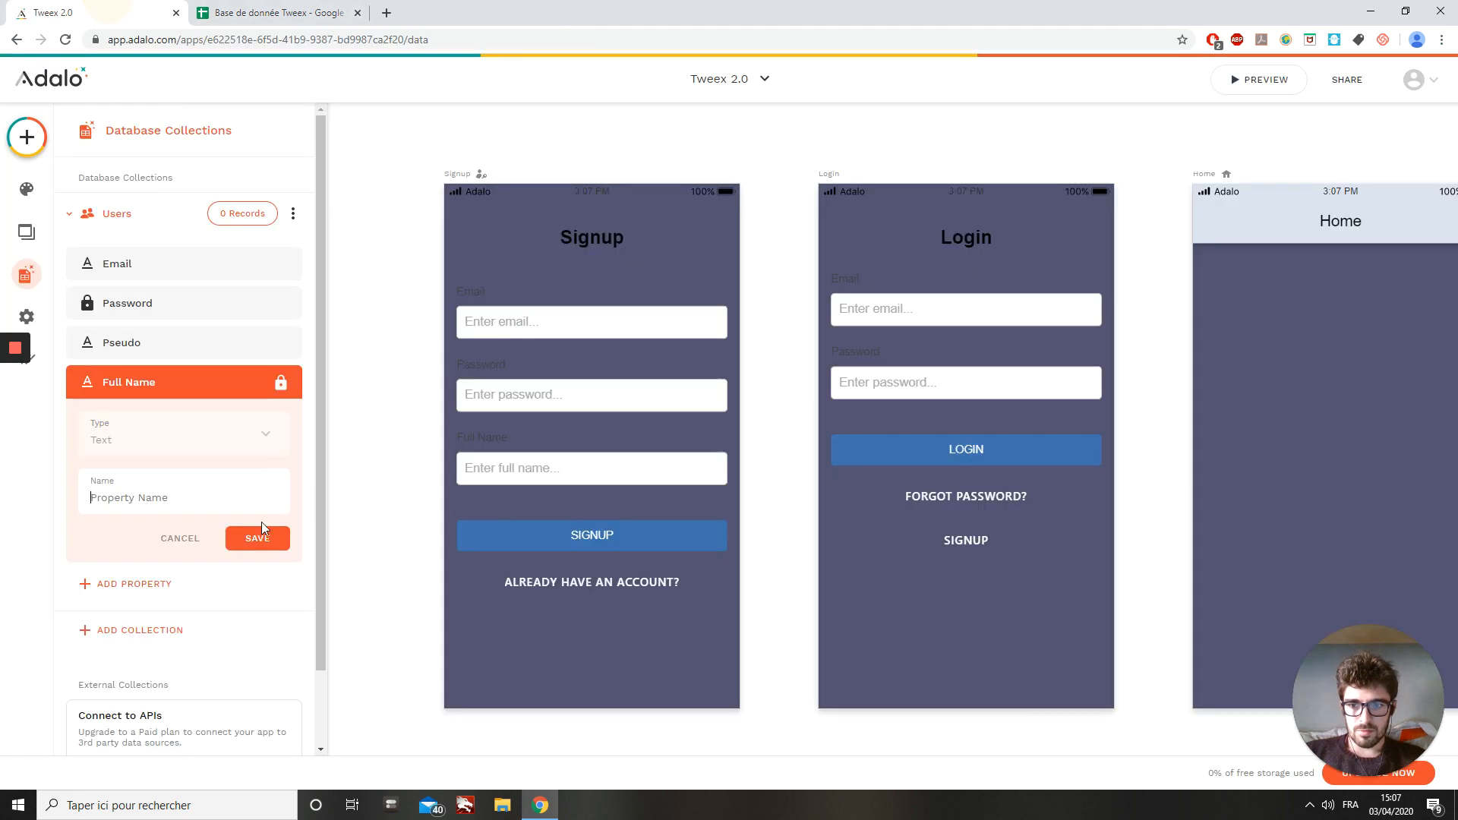
left_click(217, 489)
type("Nom & Prénom")
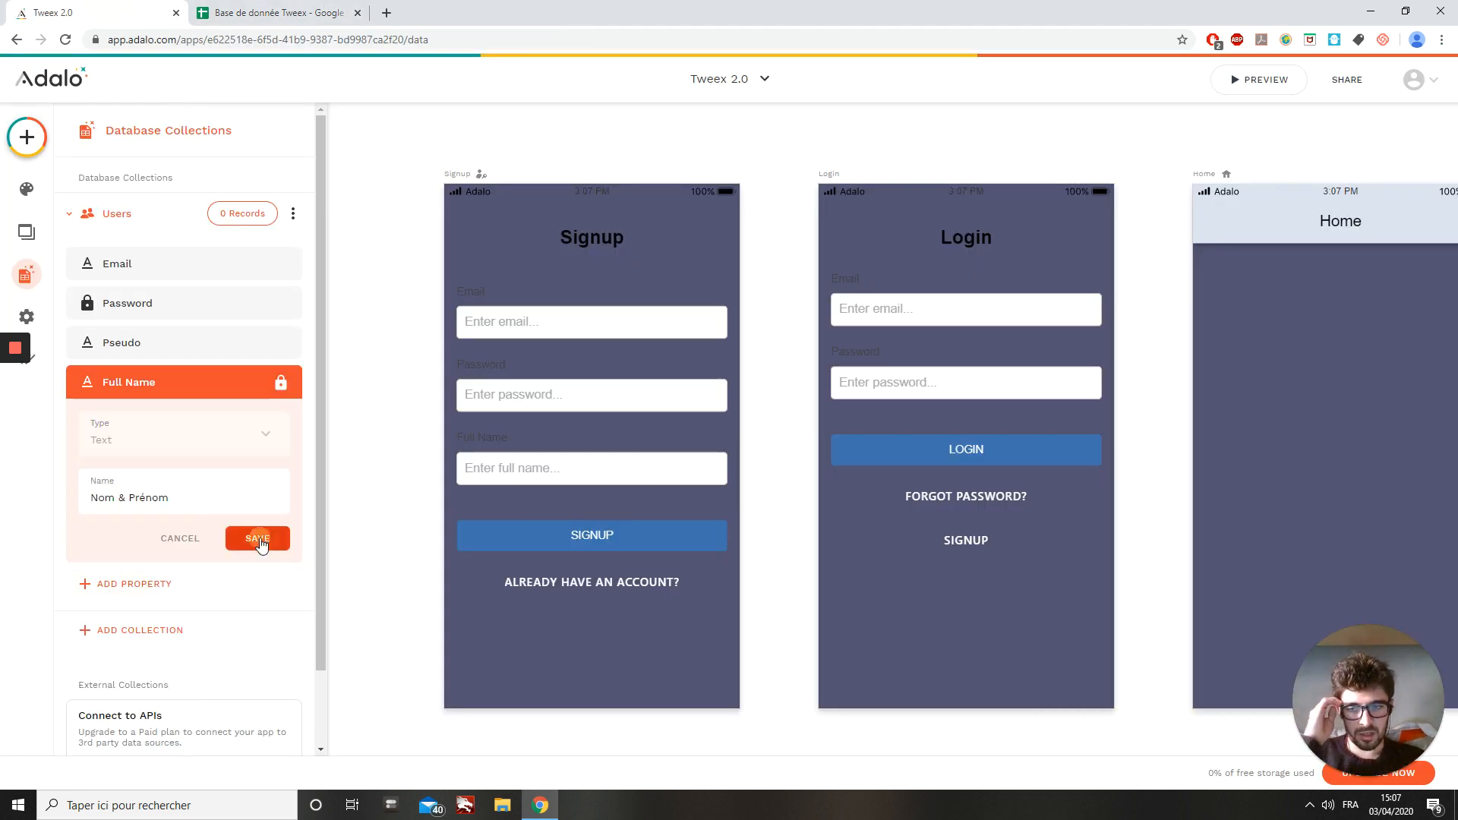
left_click(255, 536)
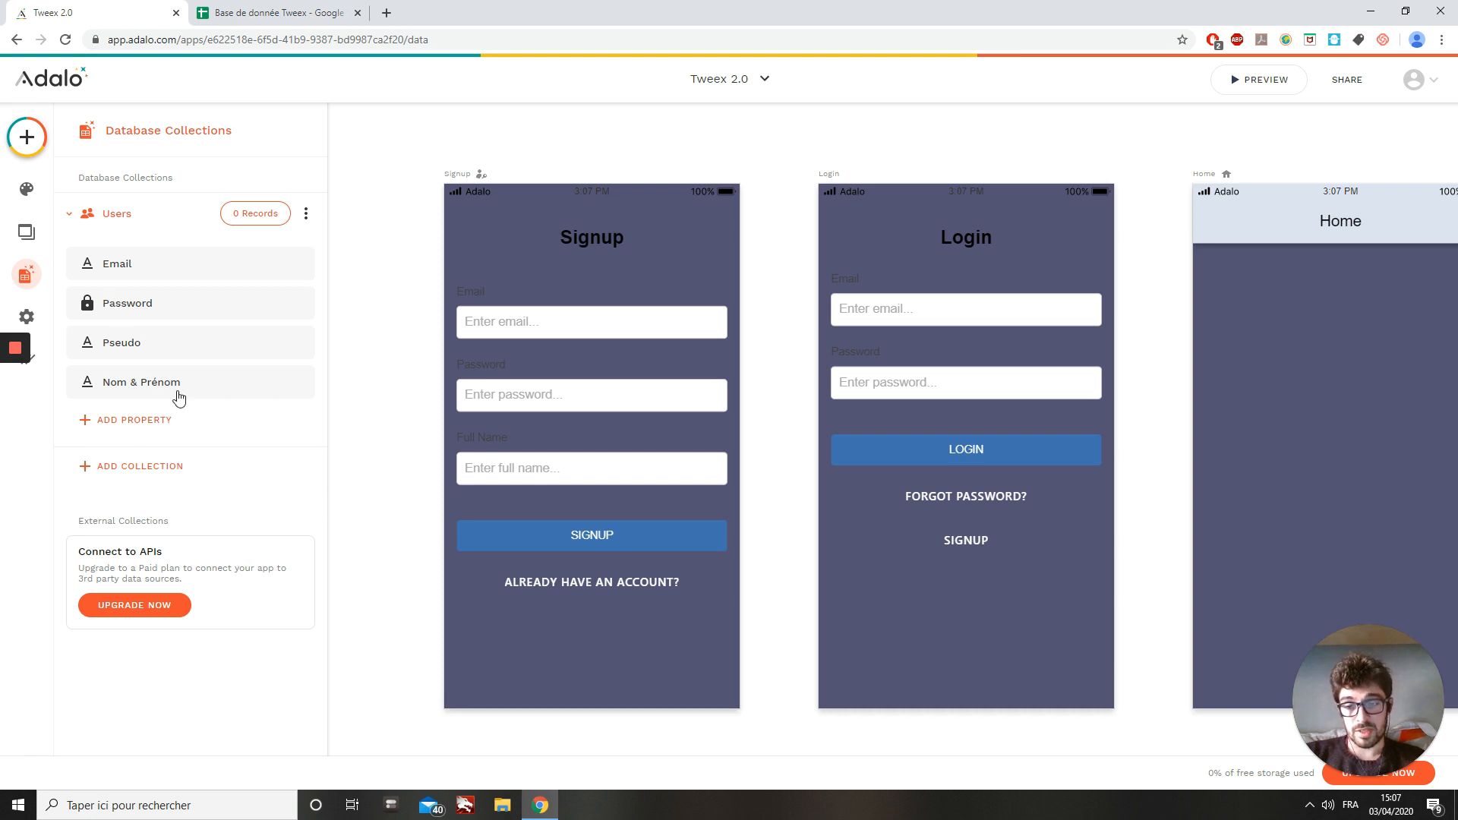
left_click(119, 425)
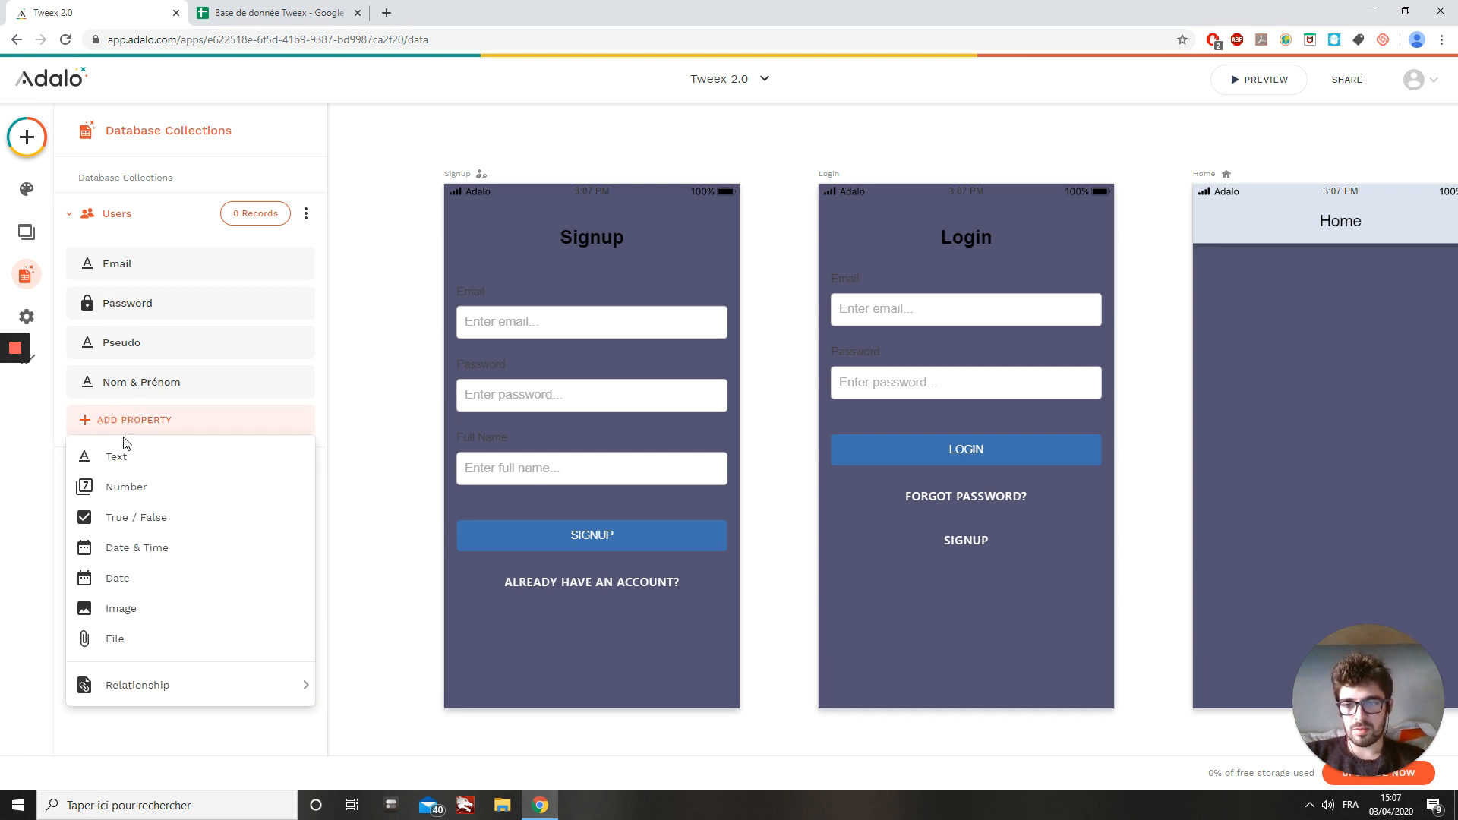
Add an Image property named 'Photo de profil' to Users, then select the Signup form.
left_click(131, 609)
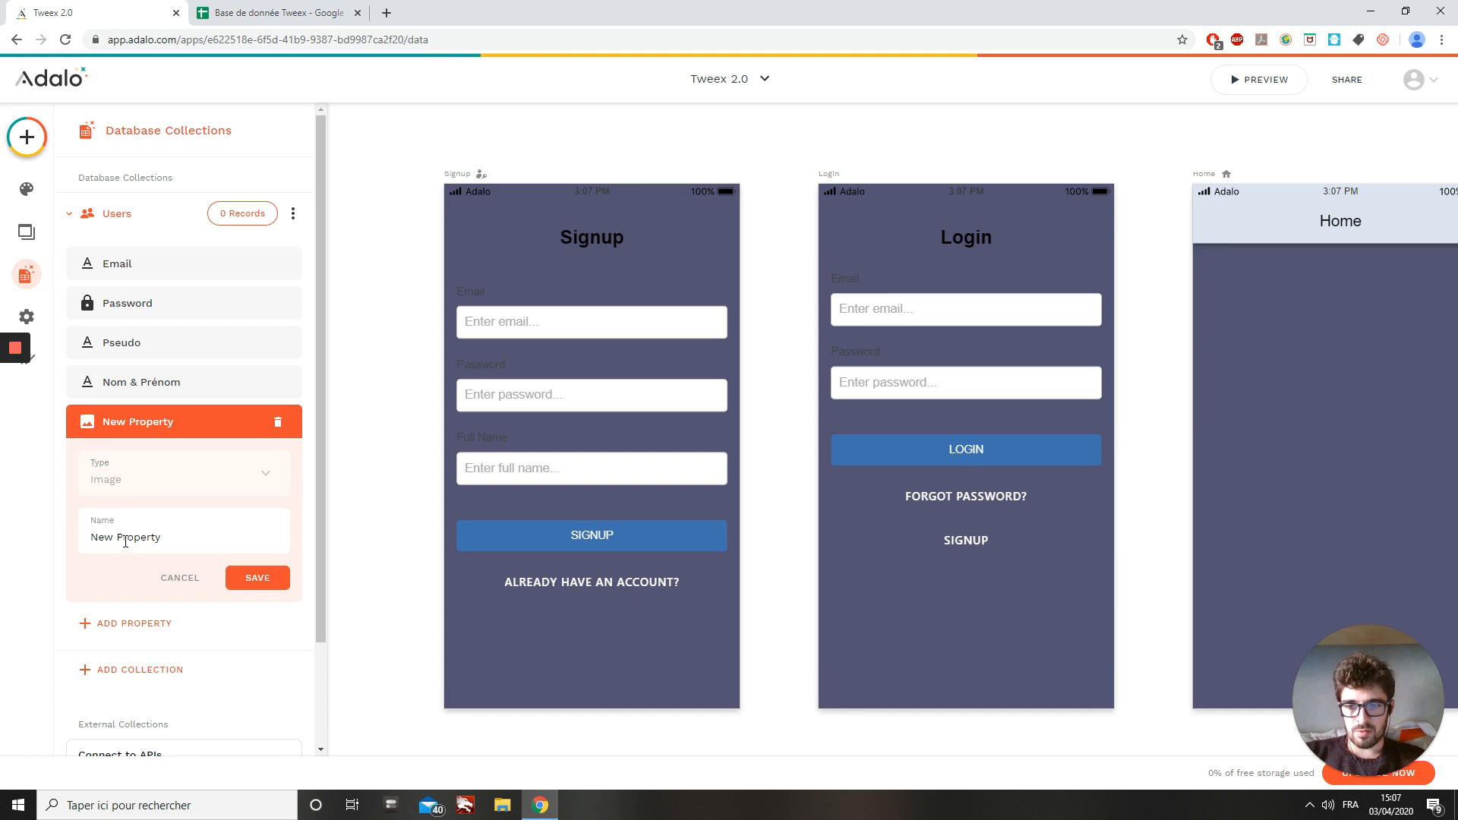
left_click_drag(126, 542, 308, 538)
key("BackSpace")
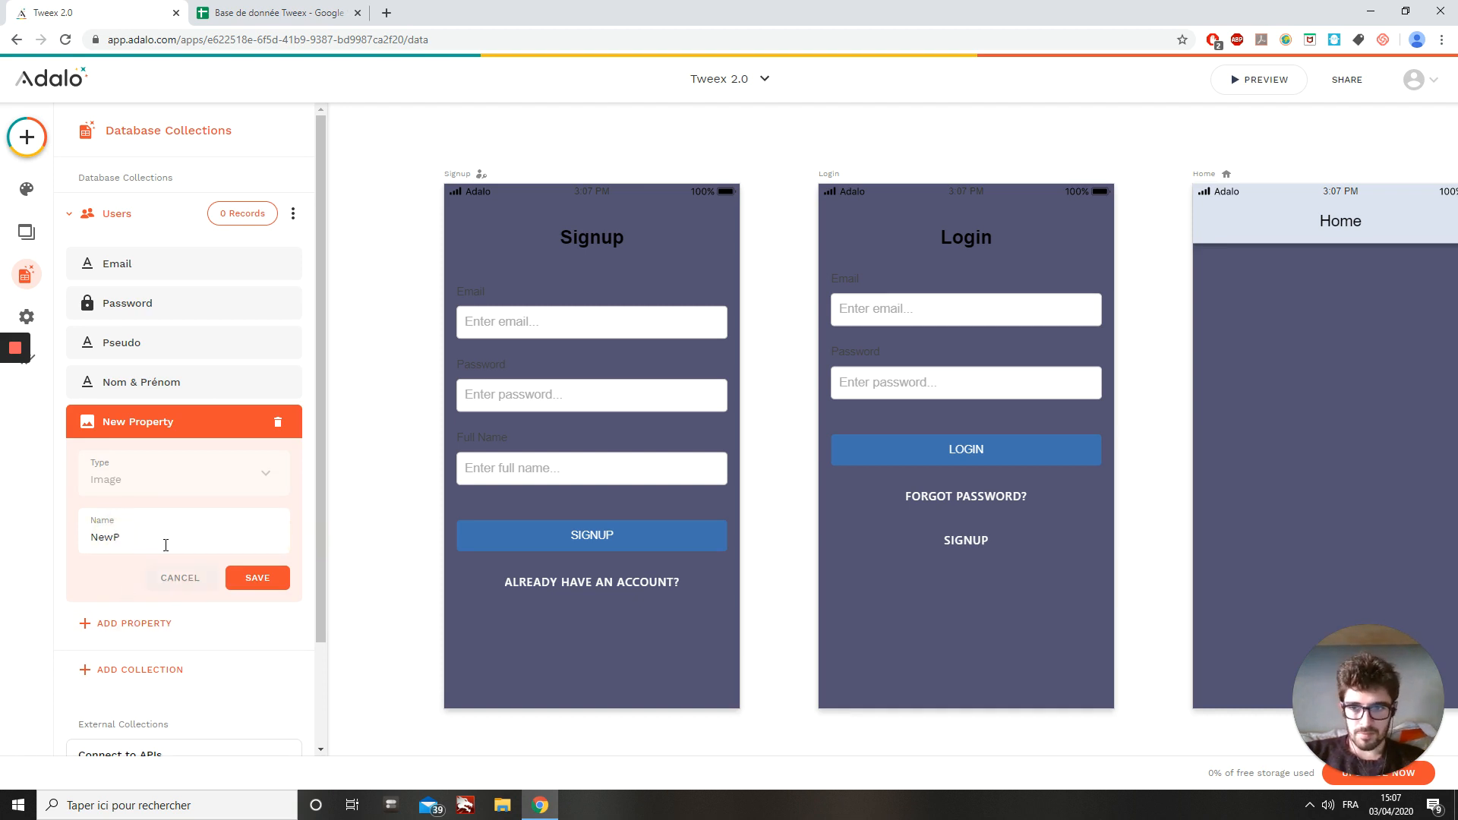
left_click(149, 546)
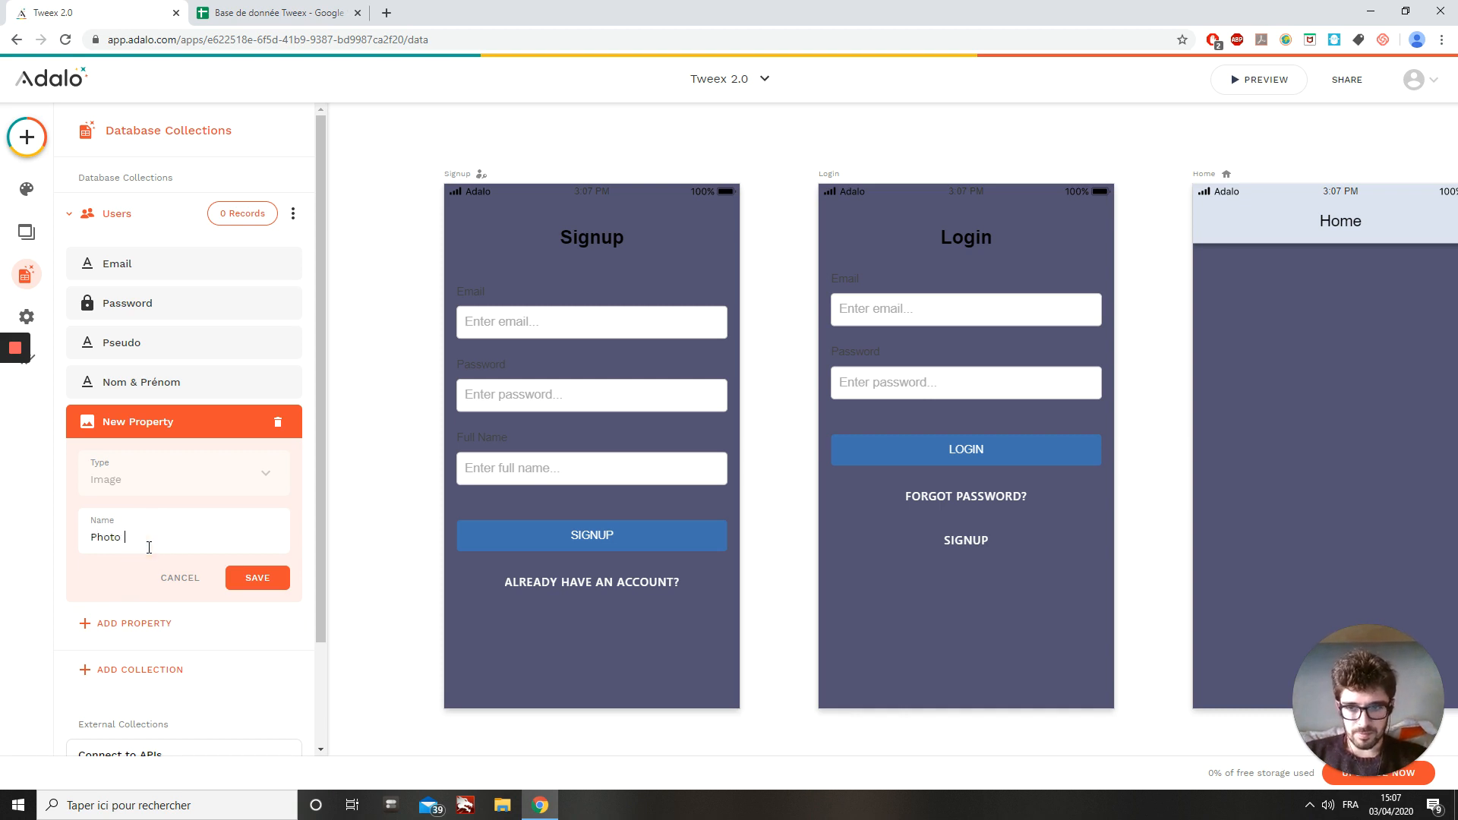
left_click(120, 43)
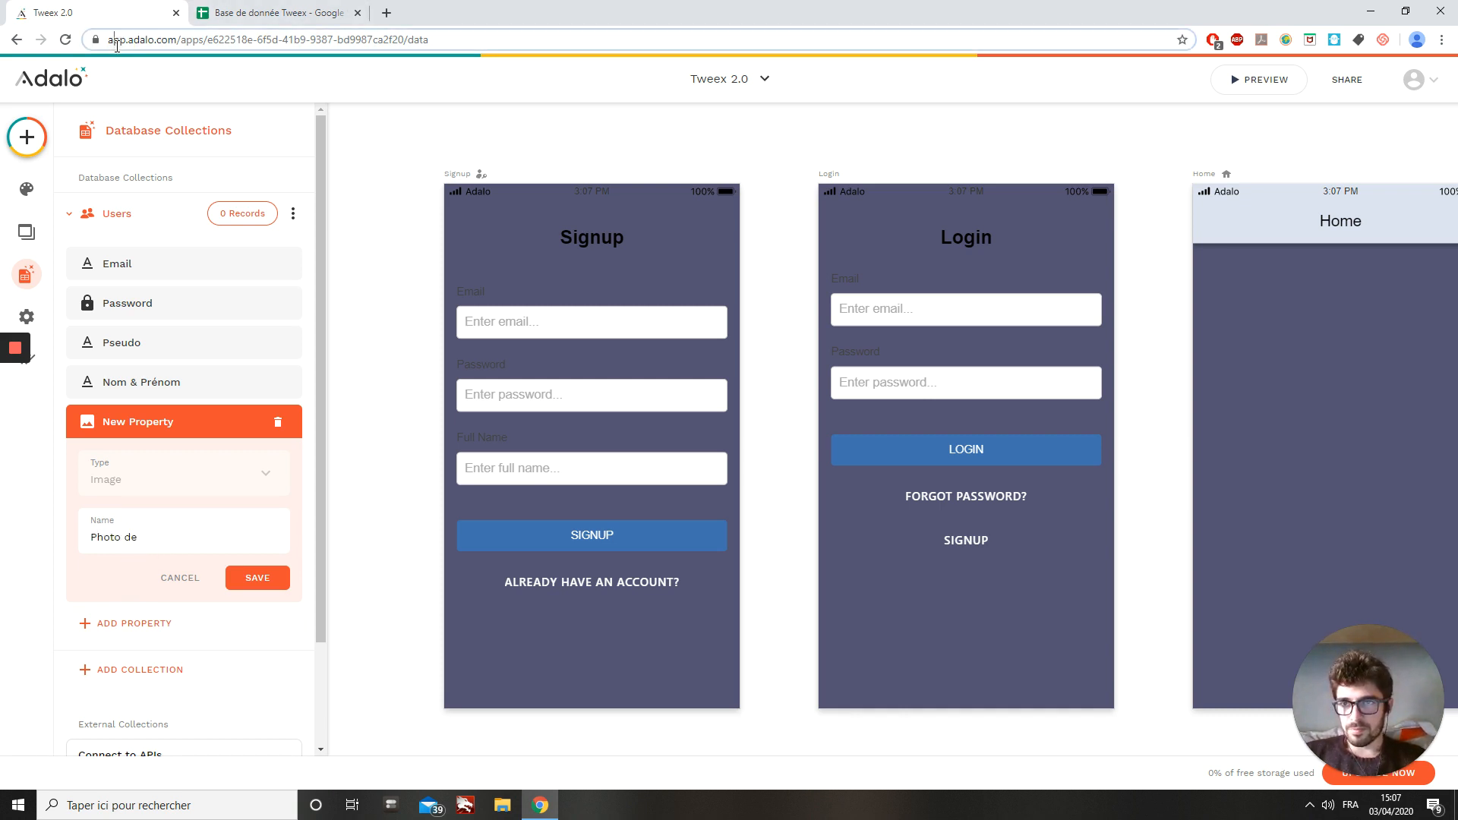
left_click(164, 539)
type("profil")
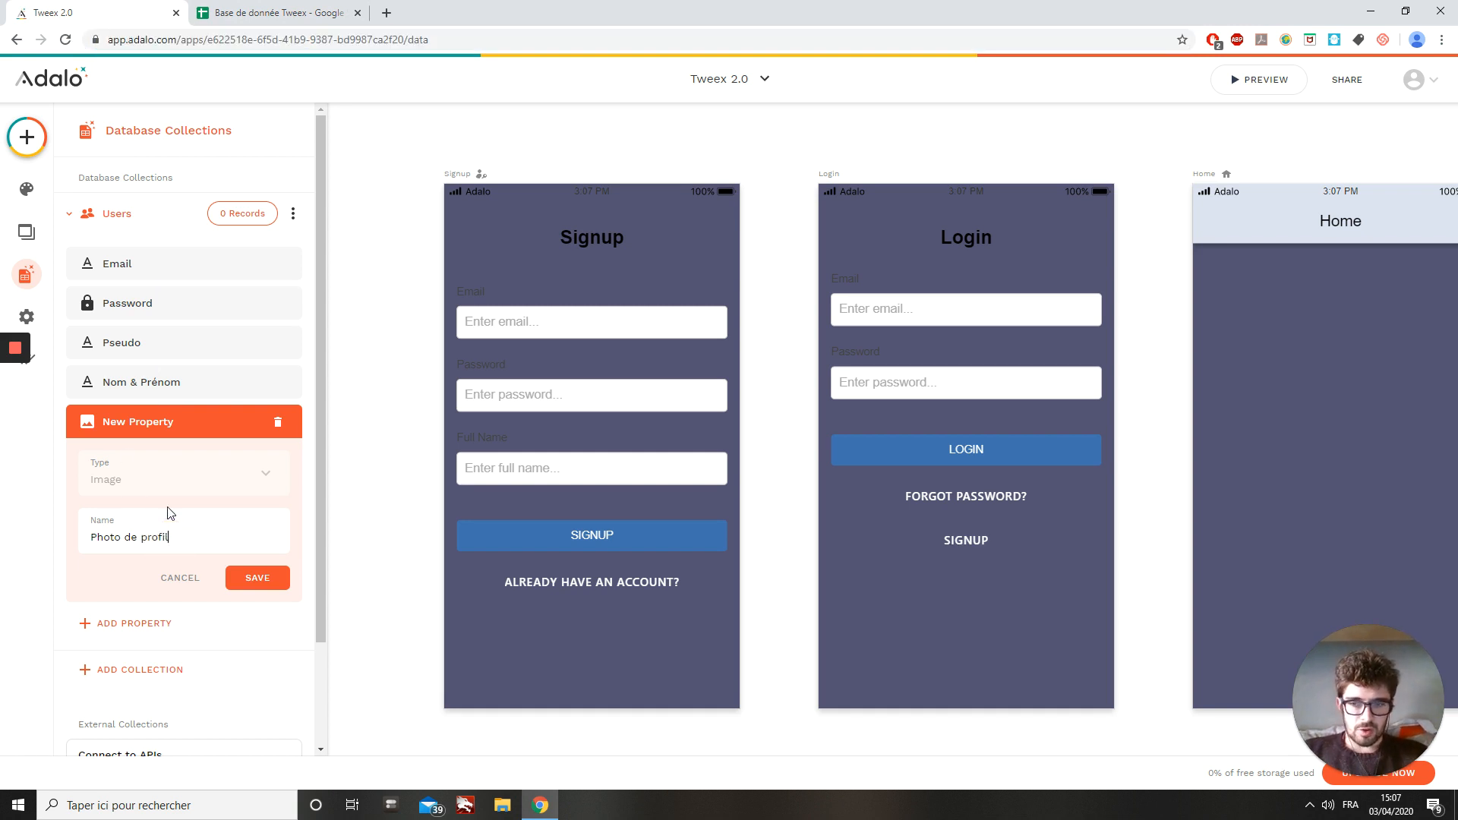
left_click(264, 585)
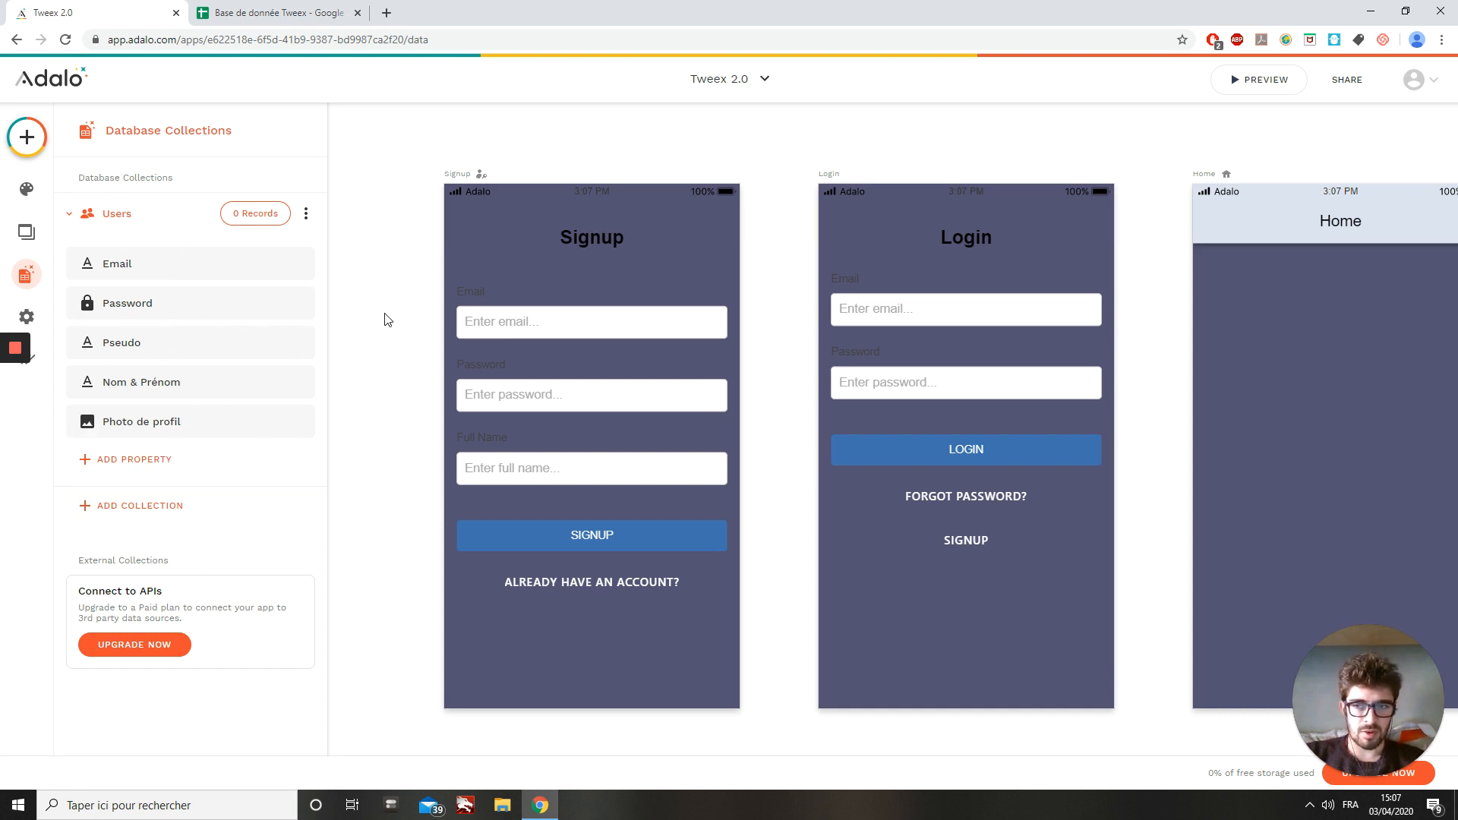
left_click(573, 474)
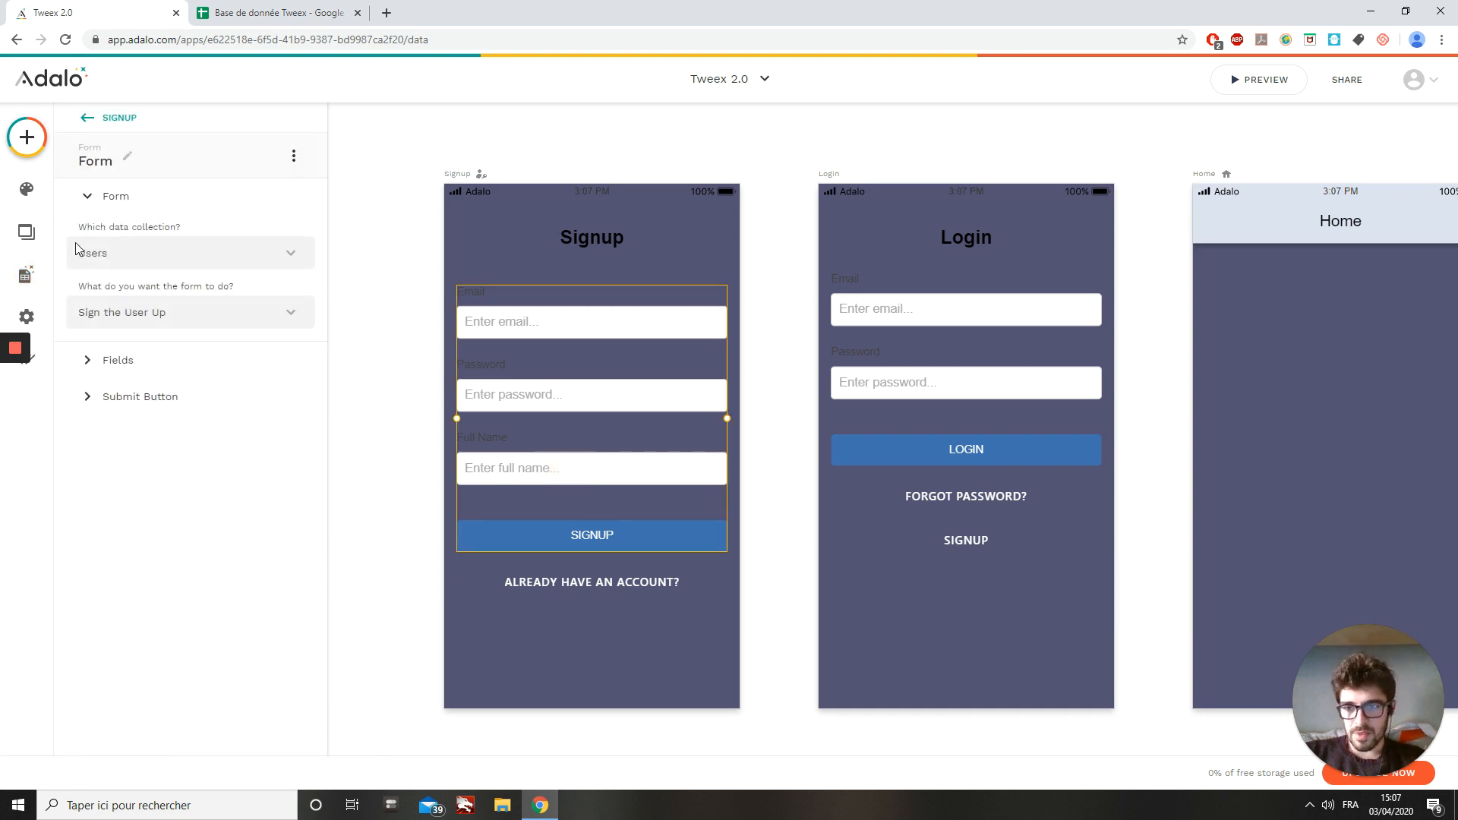
Change the Signup form's Email field placeholder to 'Entrer email...'.
left_click(118, 361)
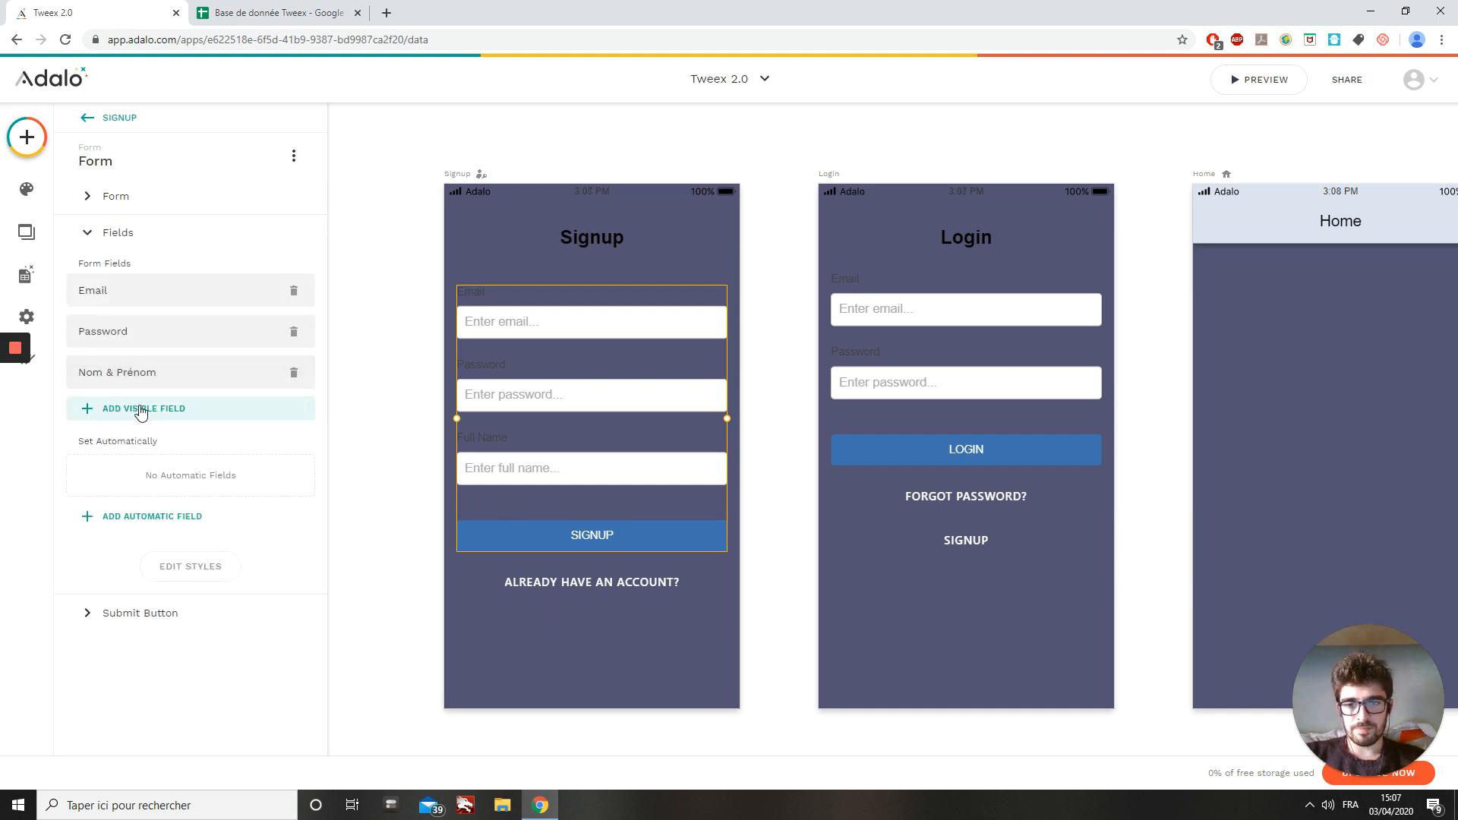
left_click(117, 295)
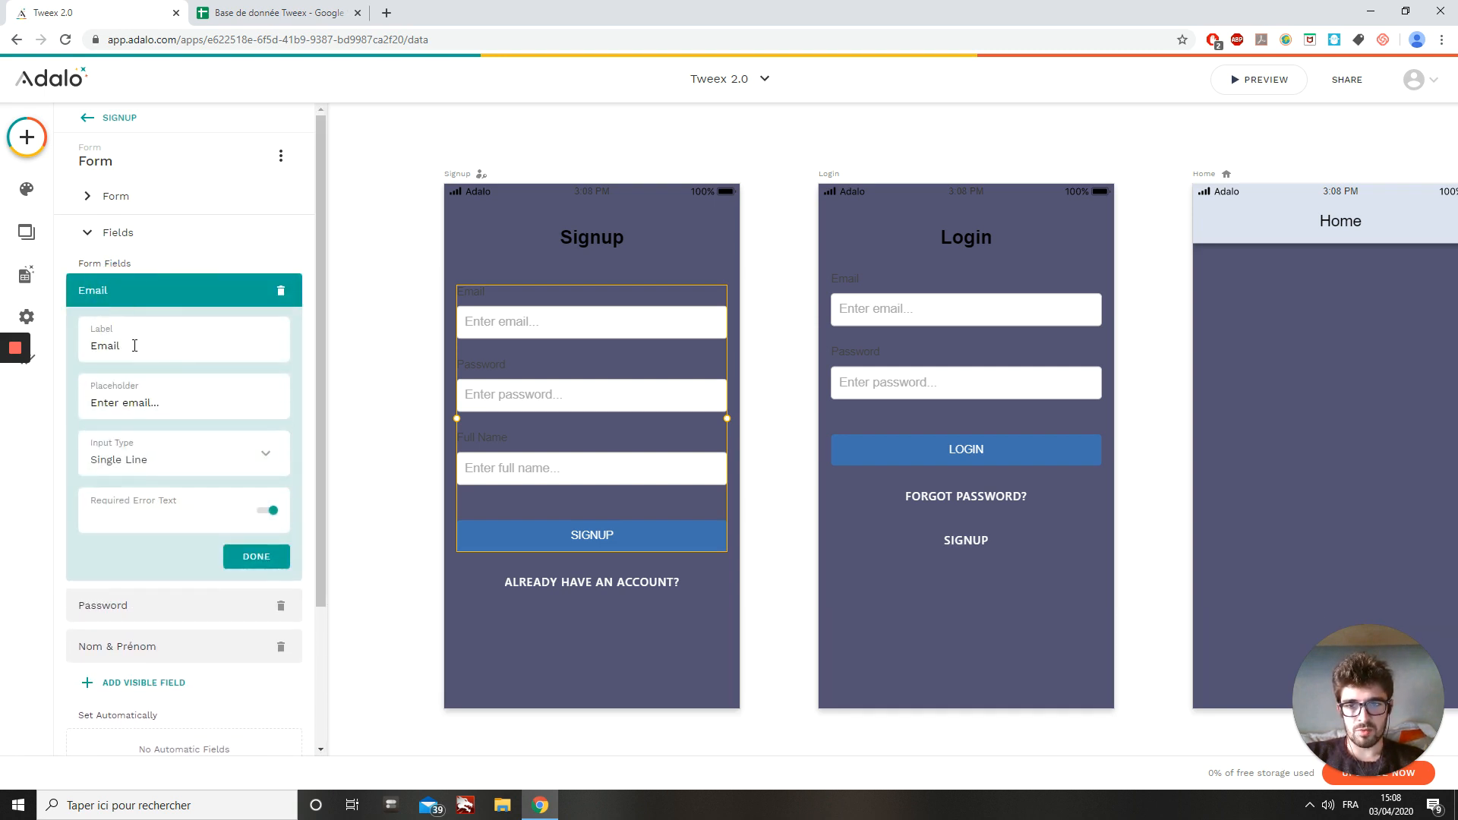
left_click(108, 404)
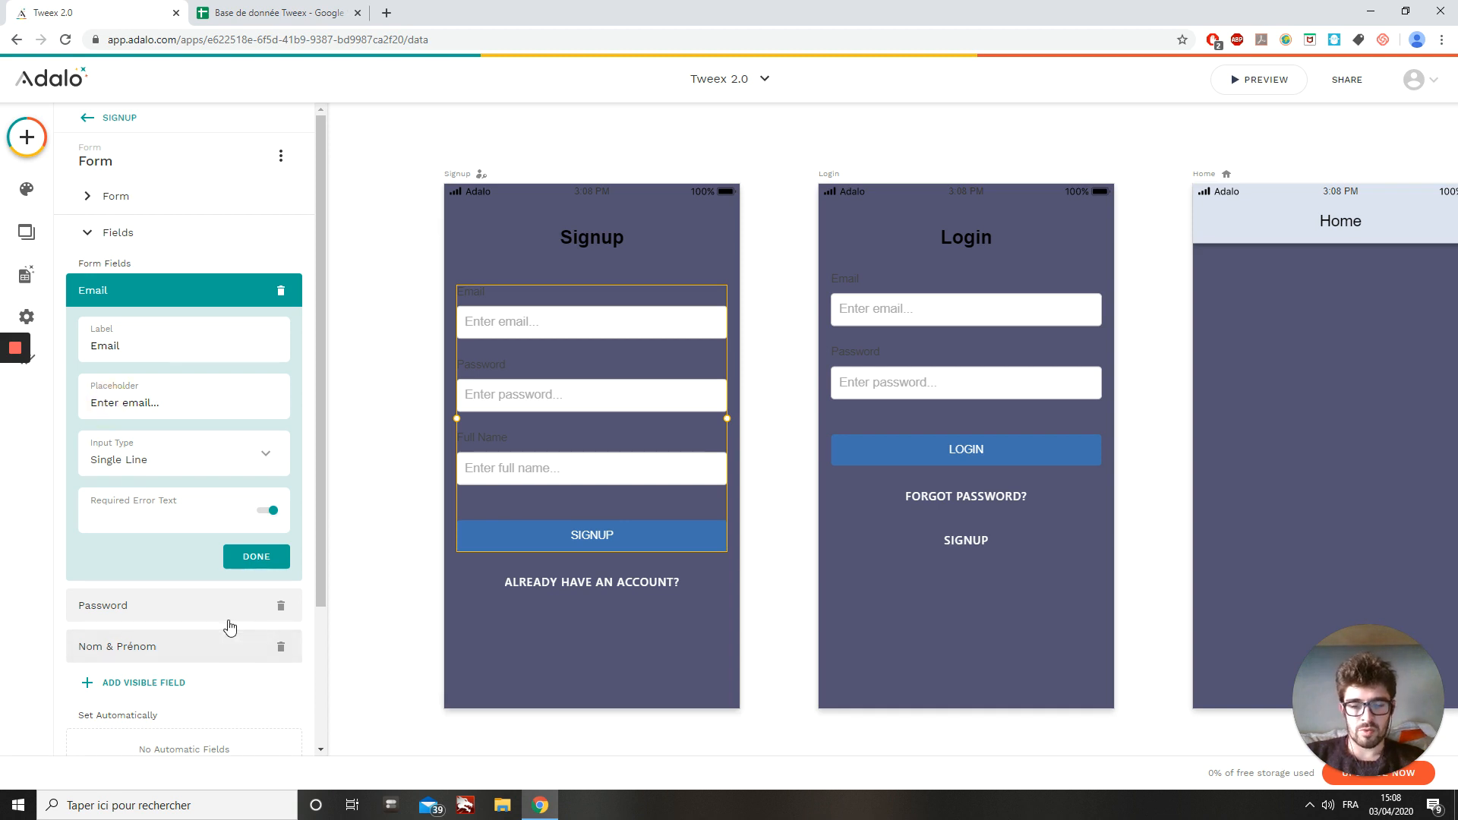
type("r")
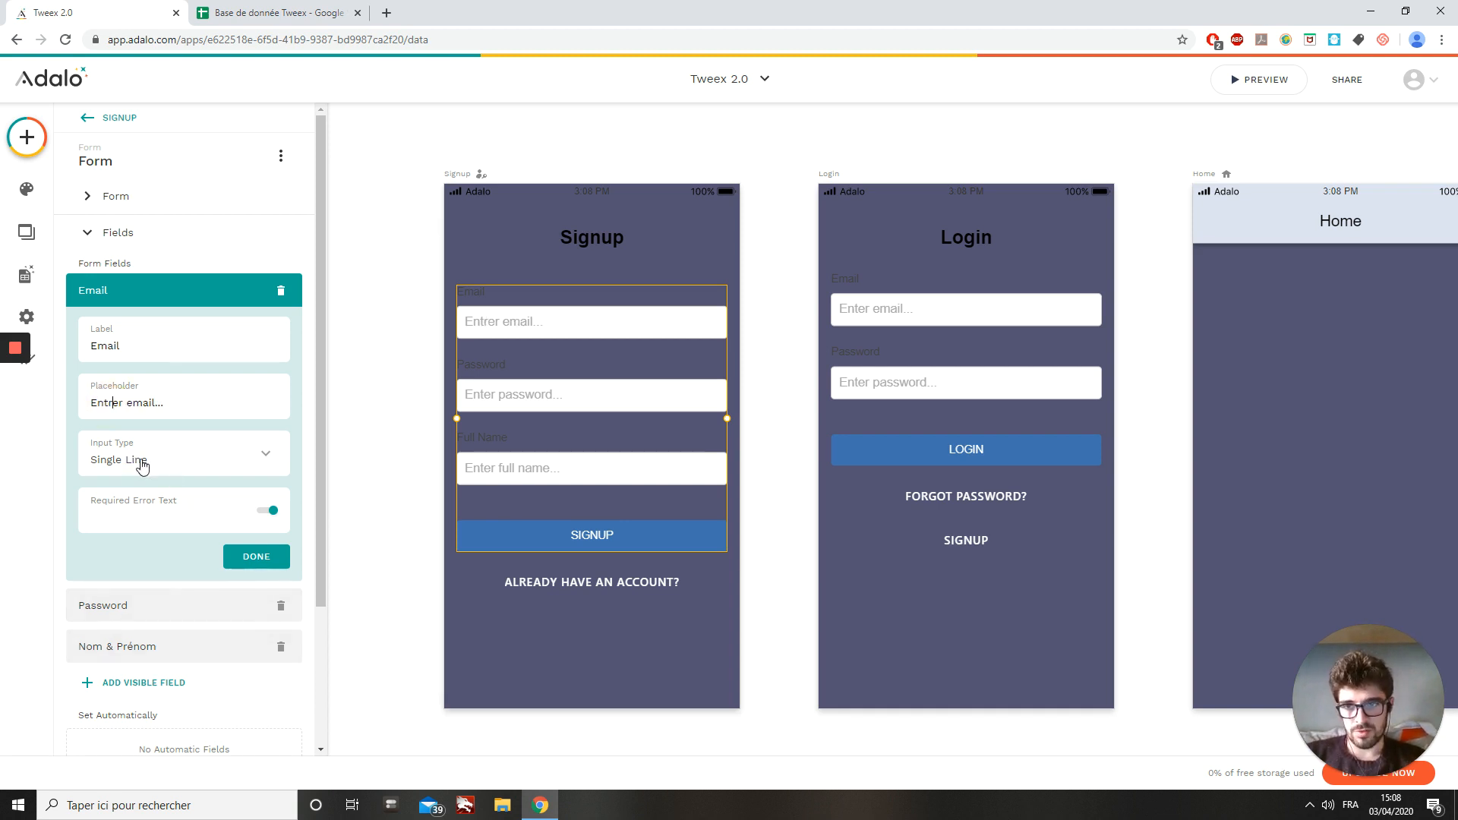
left_click(247, 557)
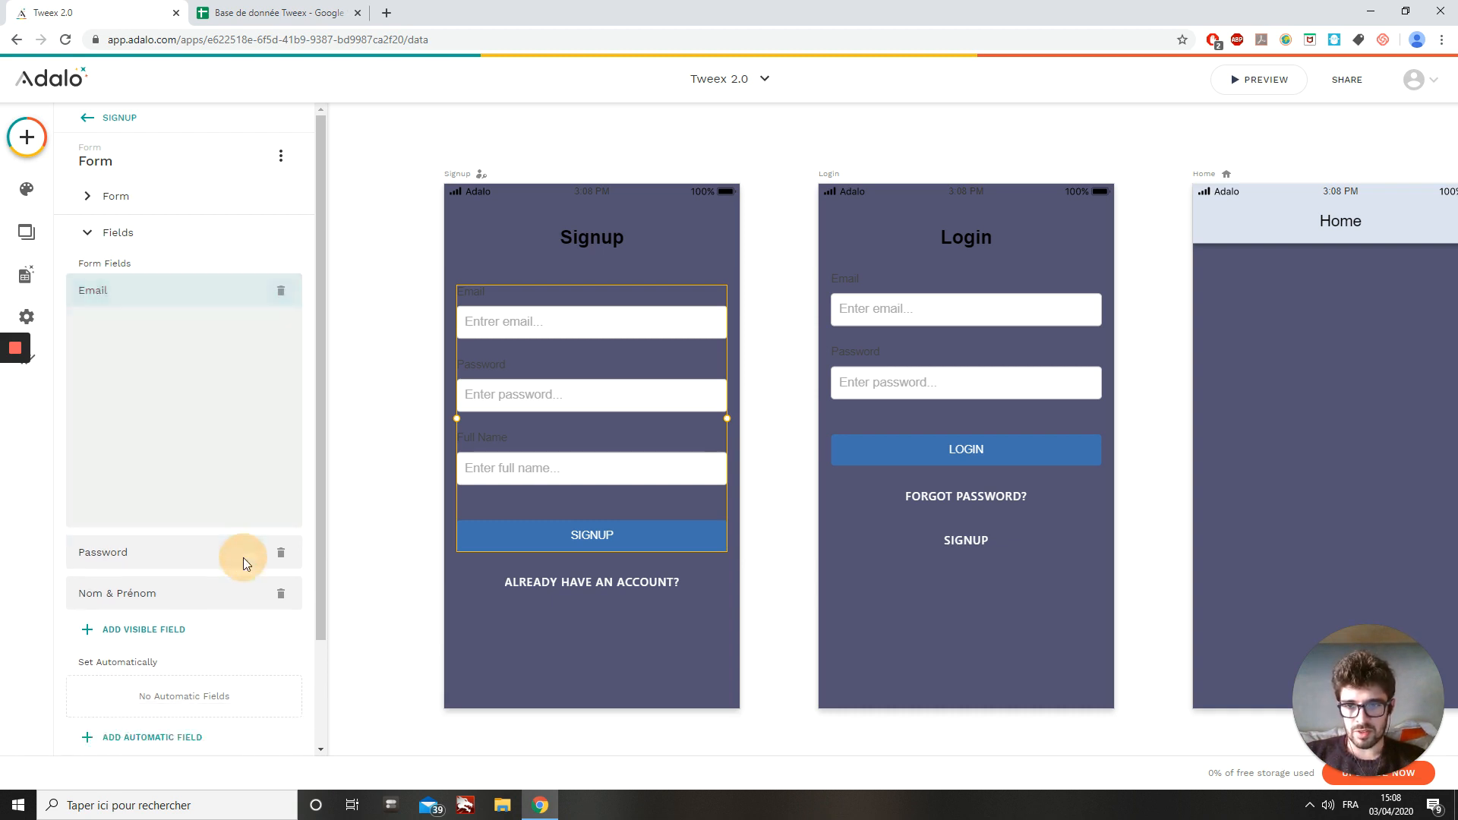
Make Password required, label it 'Mot de passe' with placeholder 'Entrer mot de passe...'.
left_click(139, 345)
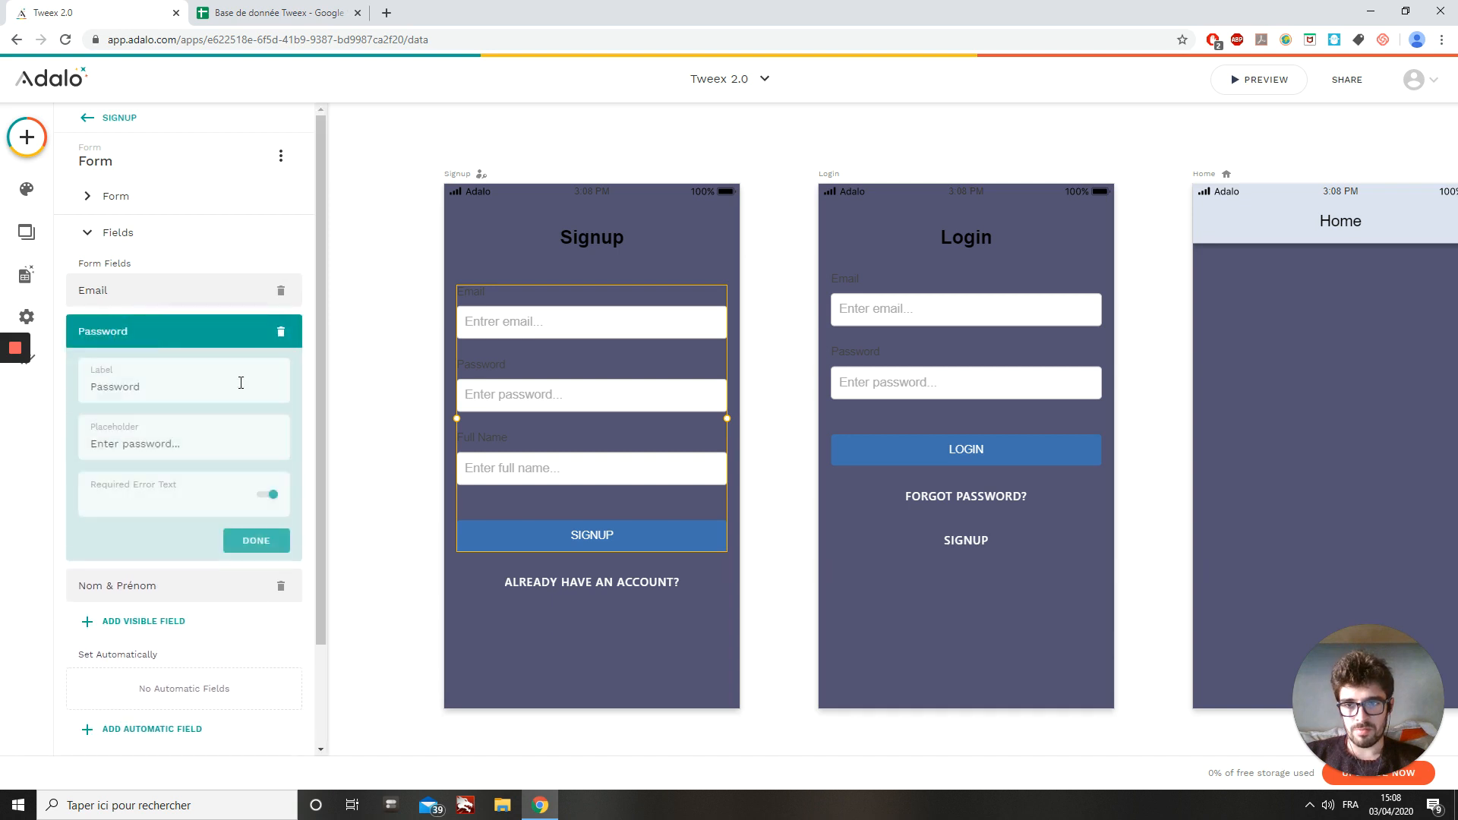
left_click(267, 497)
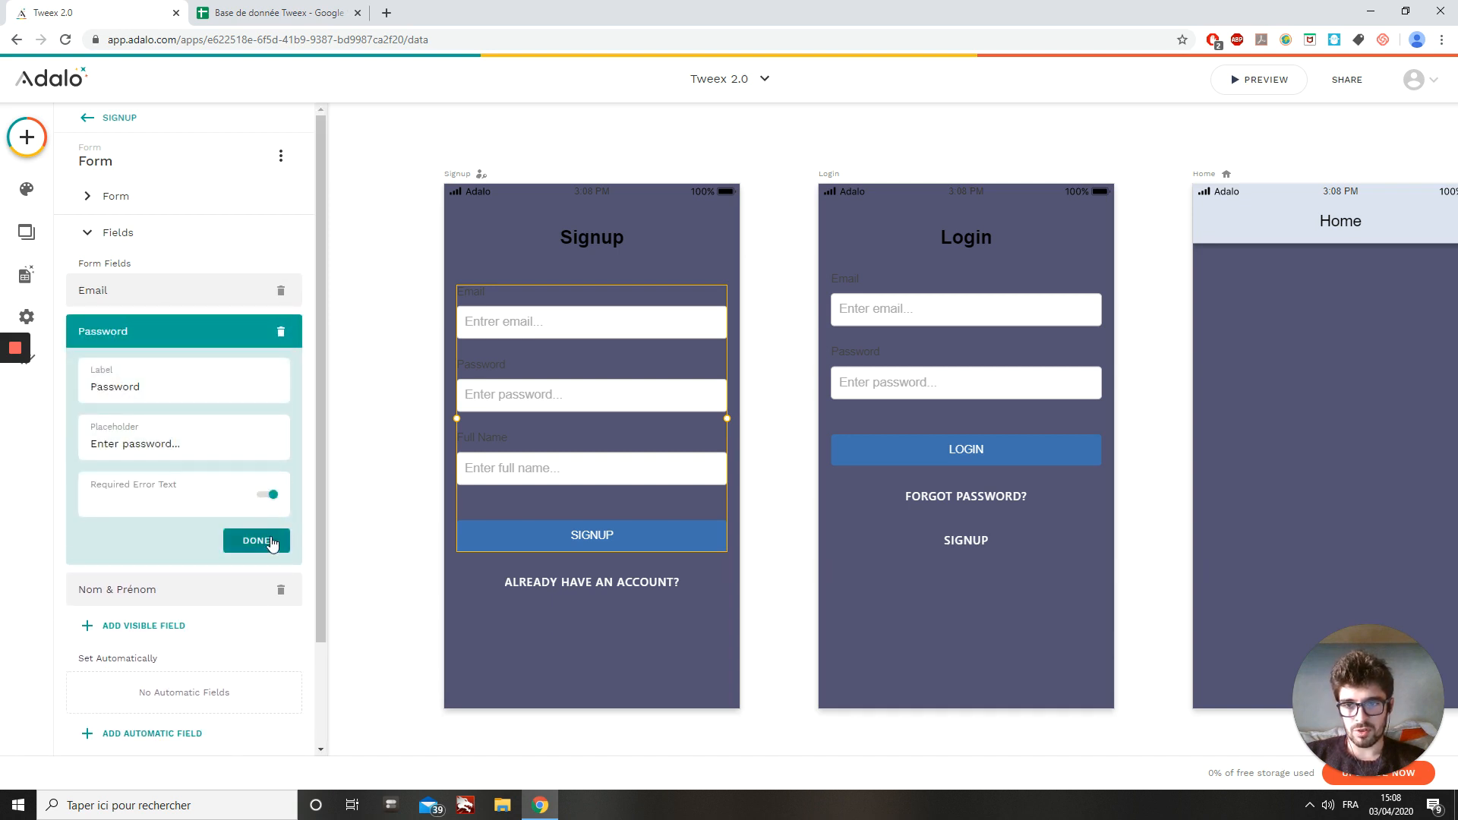
left_click(108, 444)
type("r")
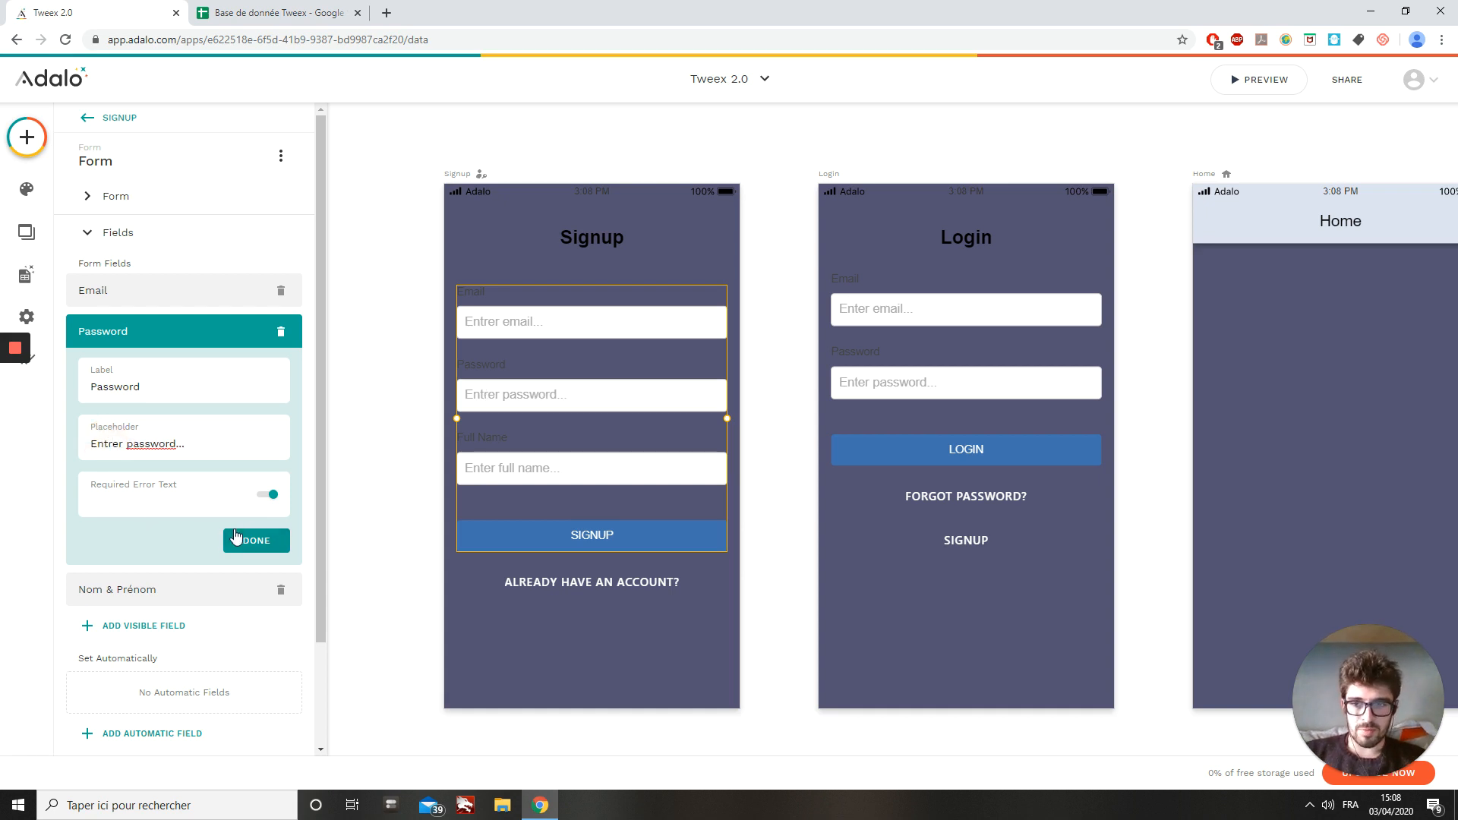
left_click_drag(125, 446, 149, 446)
left_click(126, 446)
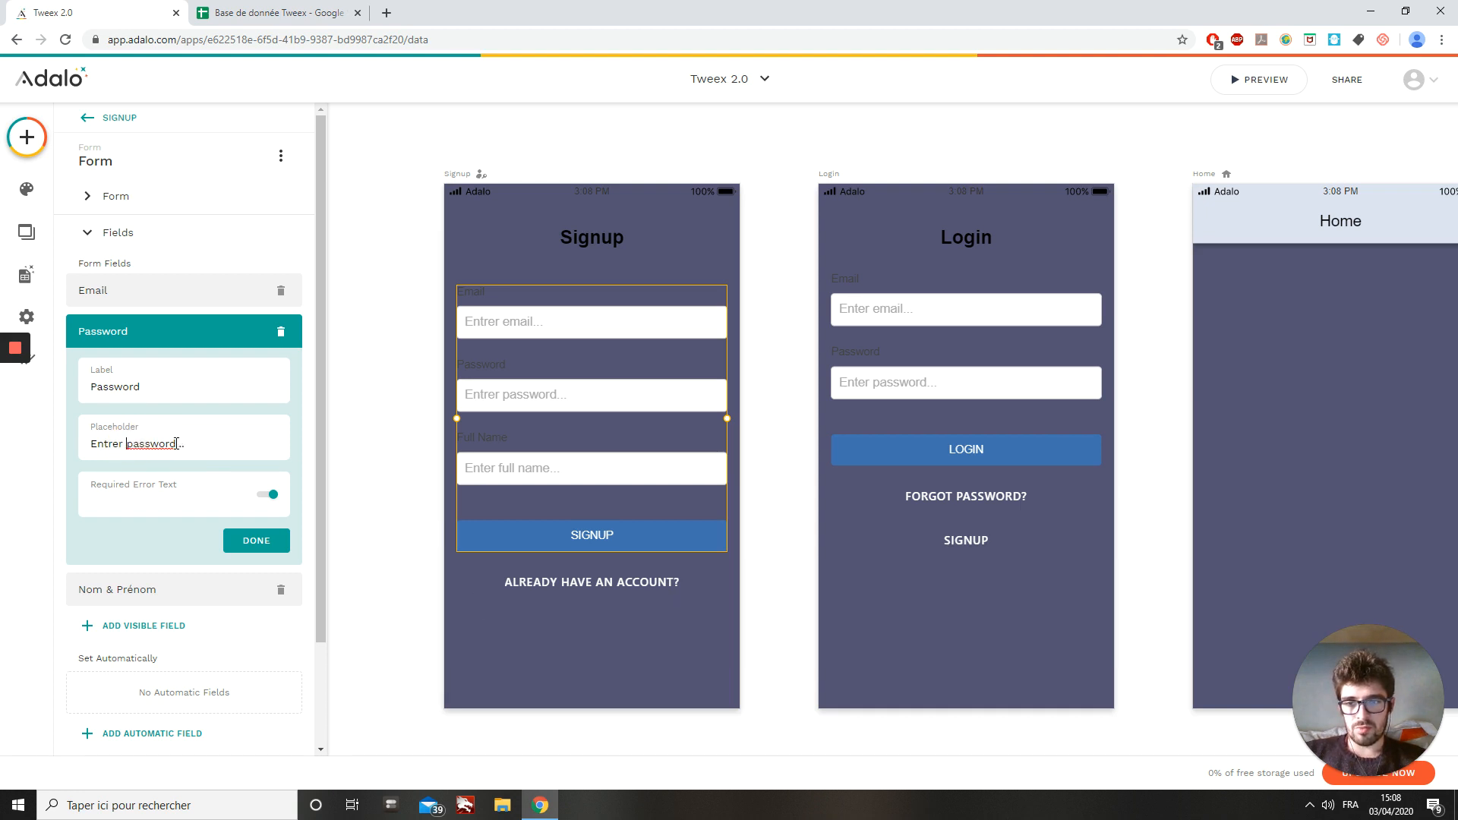
left_click_drag(177, 444, 130, 444)
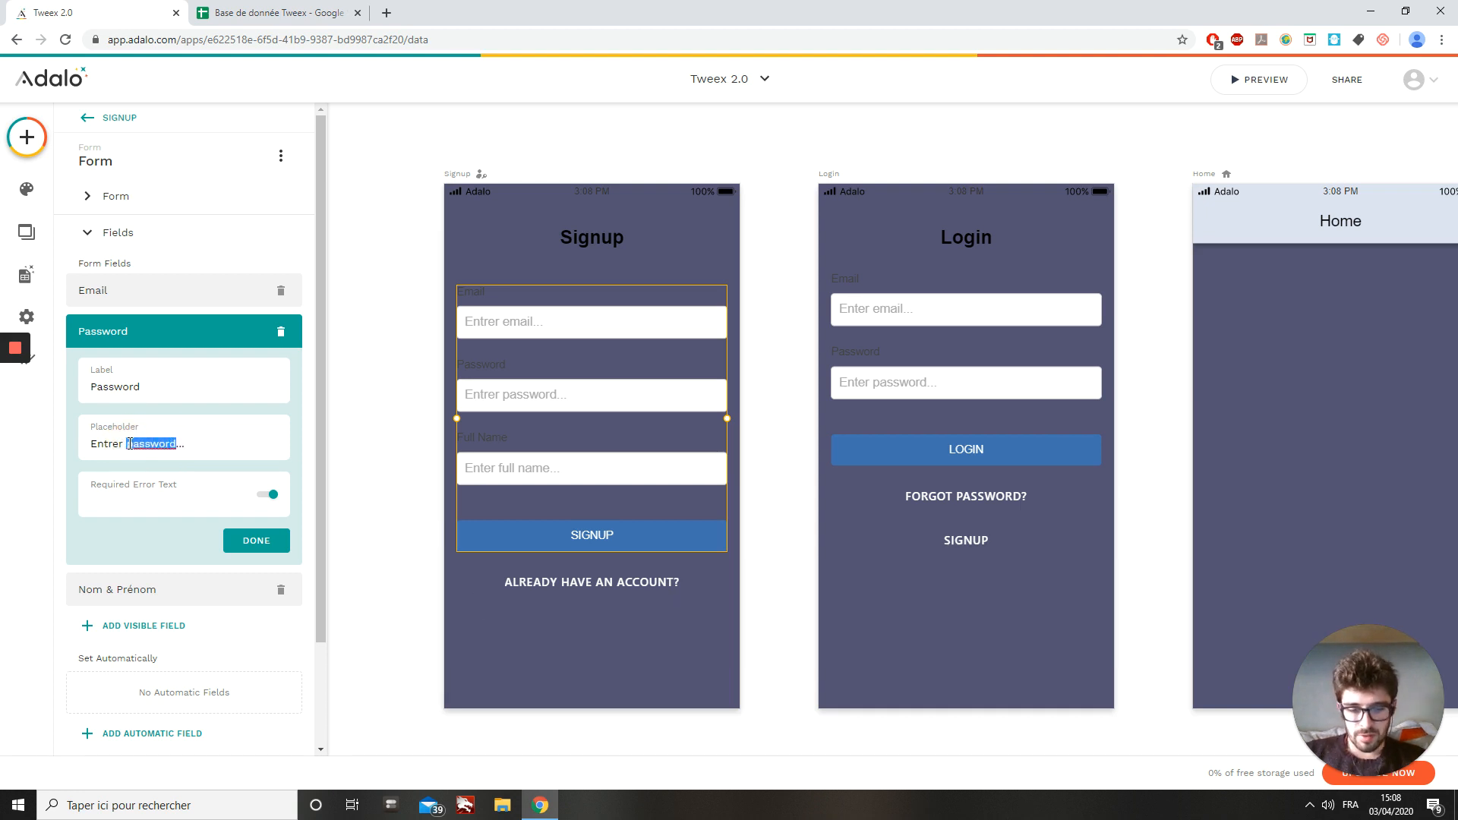
type("mot")
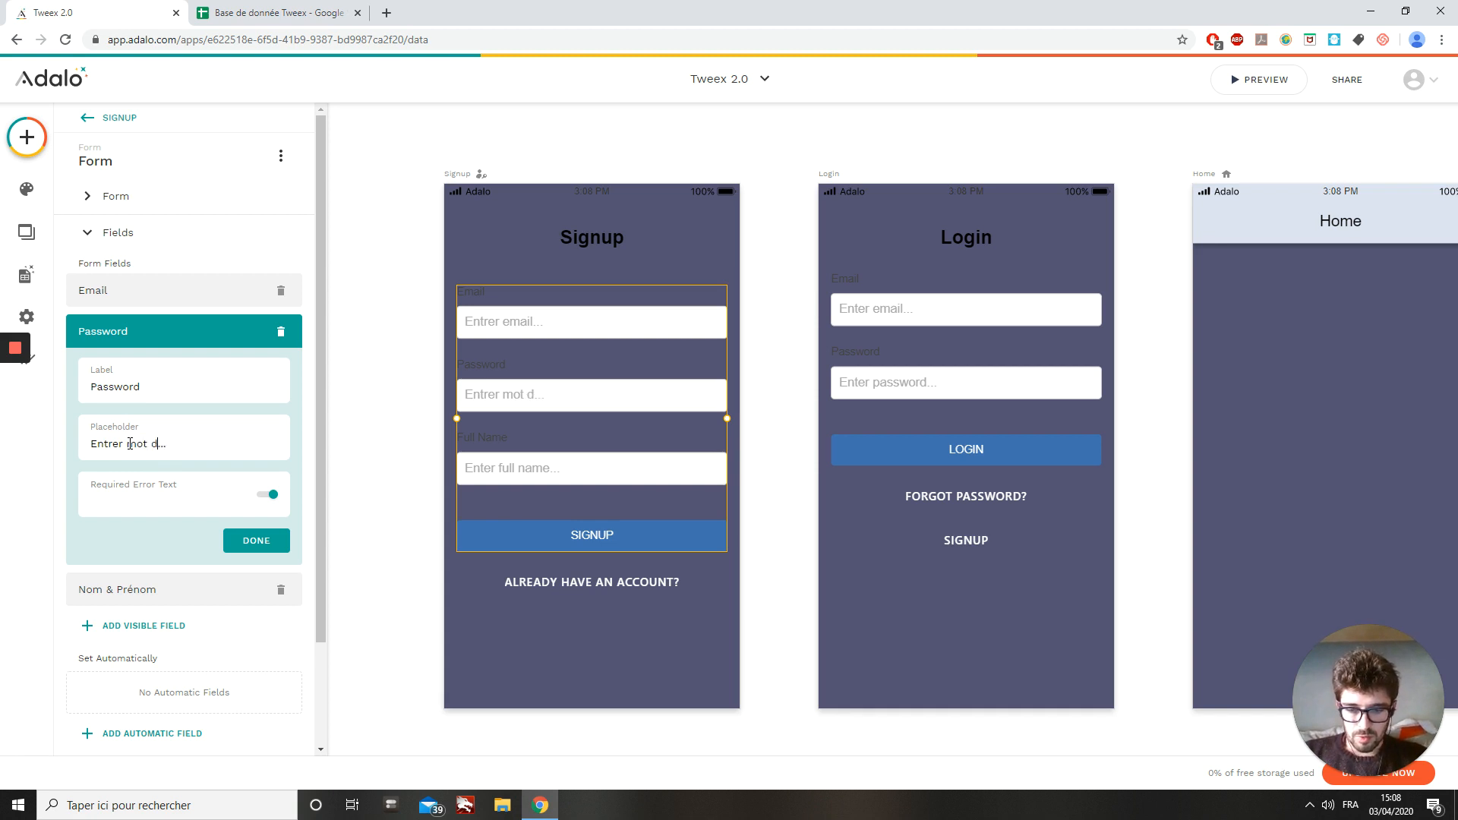
type(" de passe")
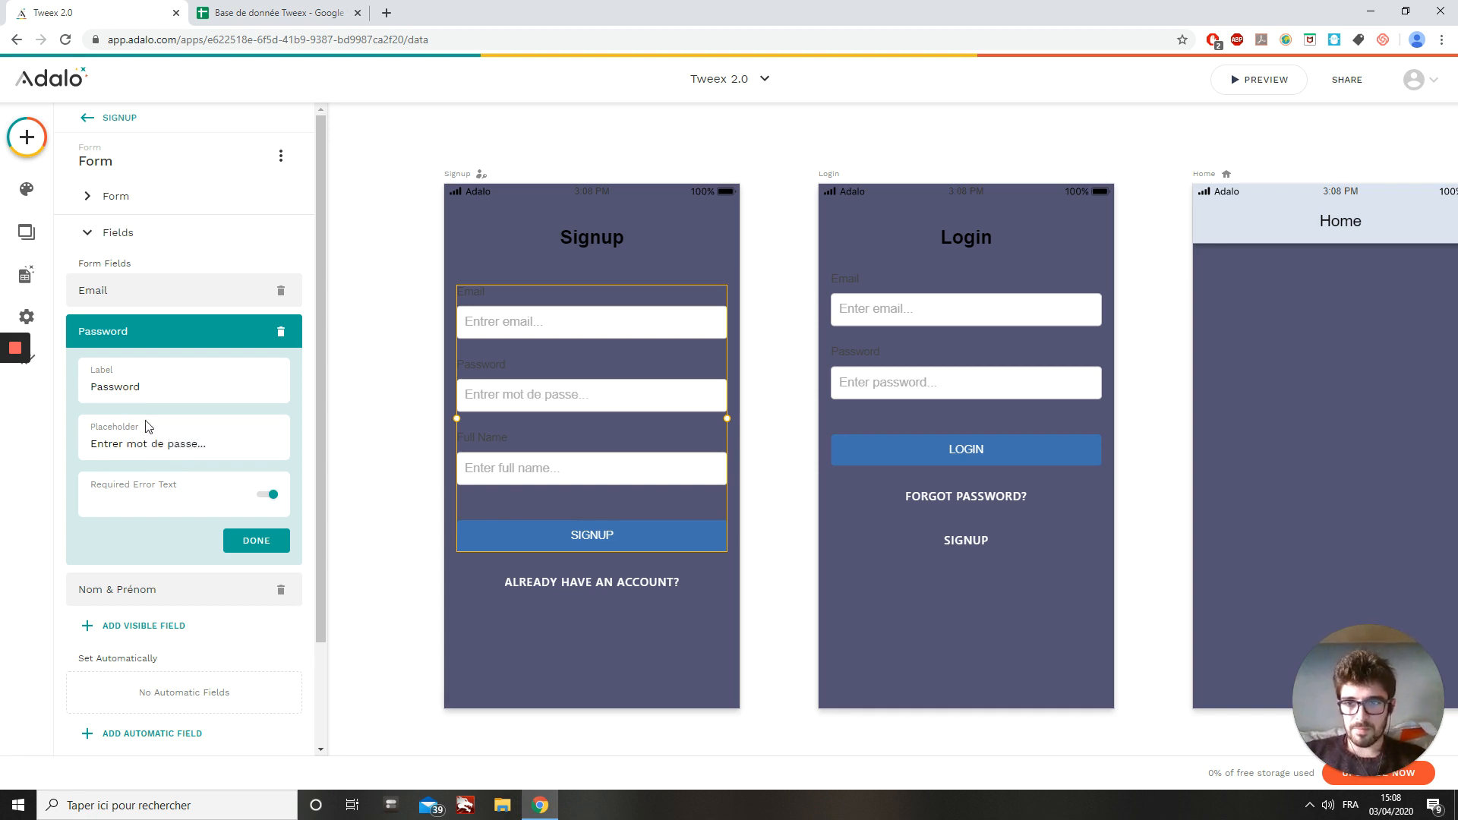
left_click_drag(161, 389, 78, 401)
type("M")
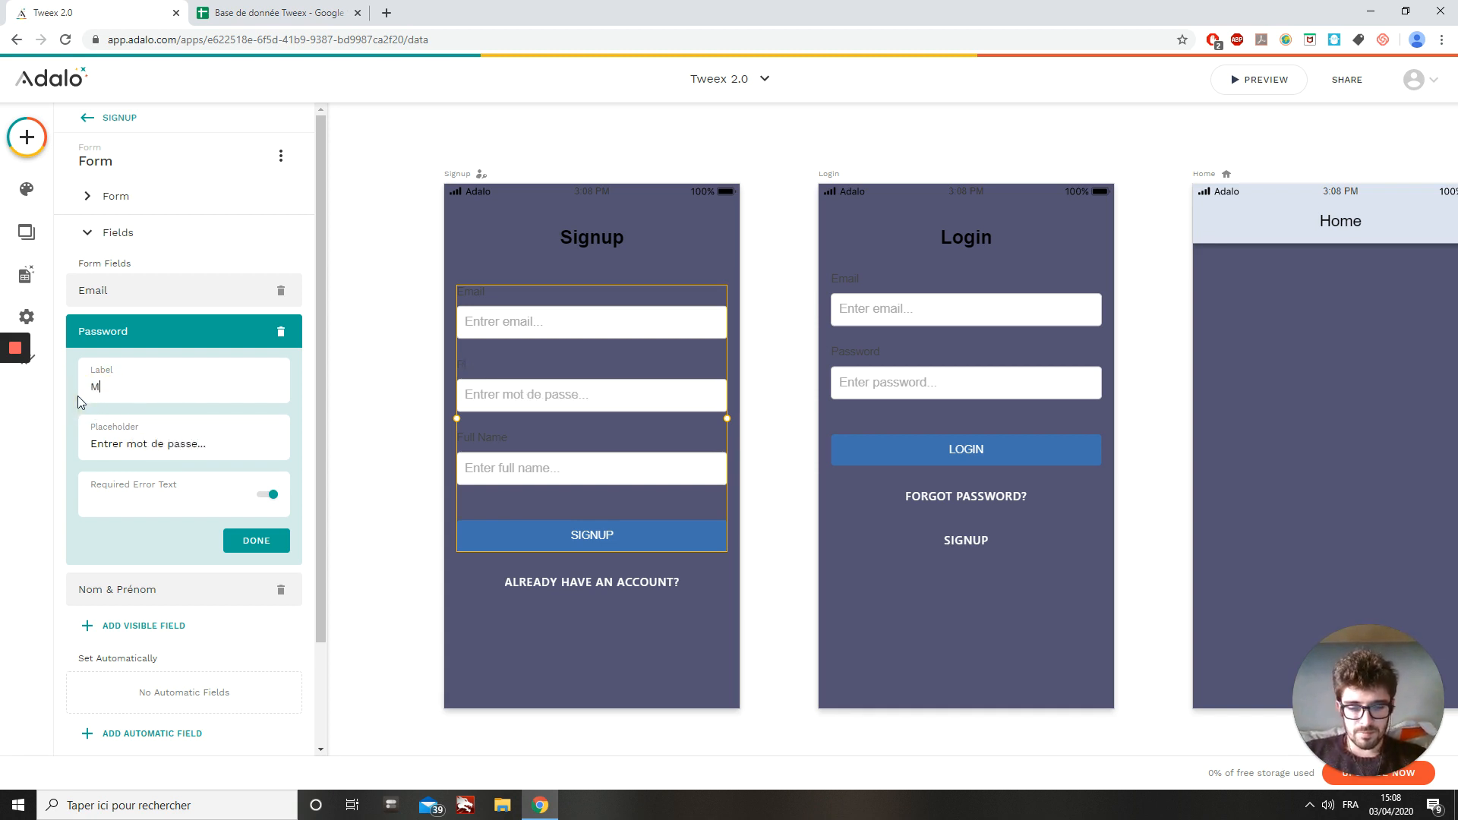
type("ot de passe")
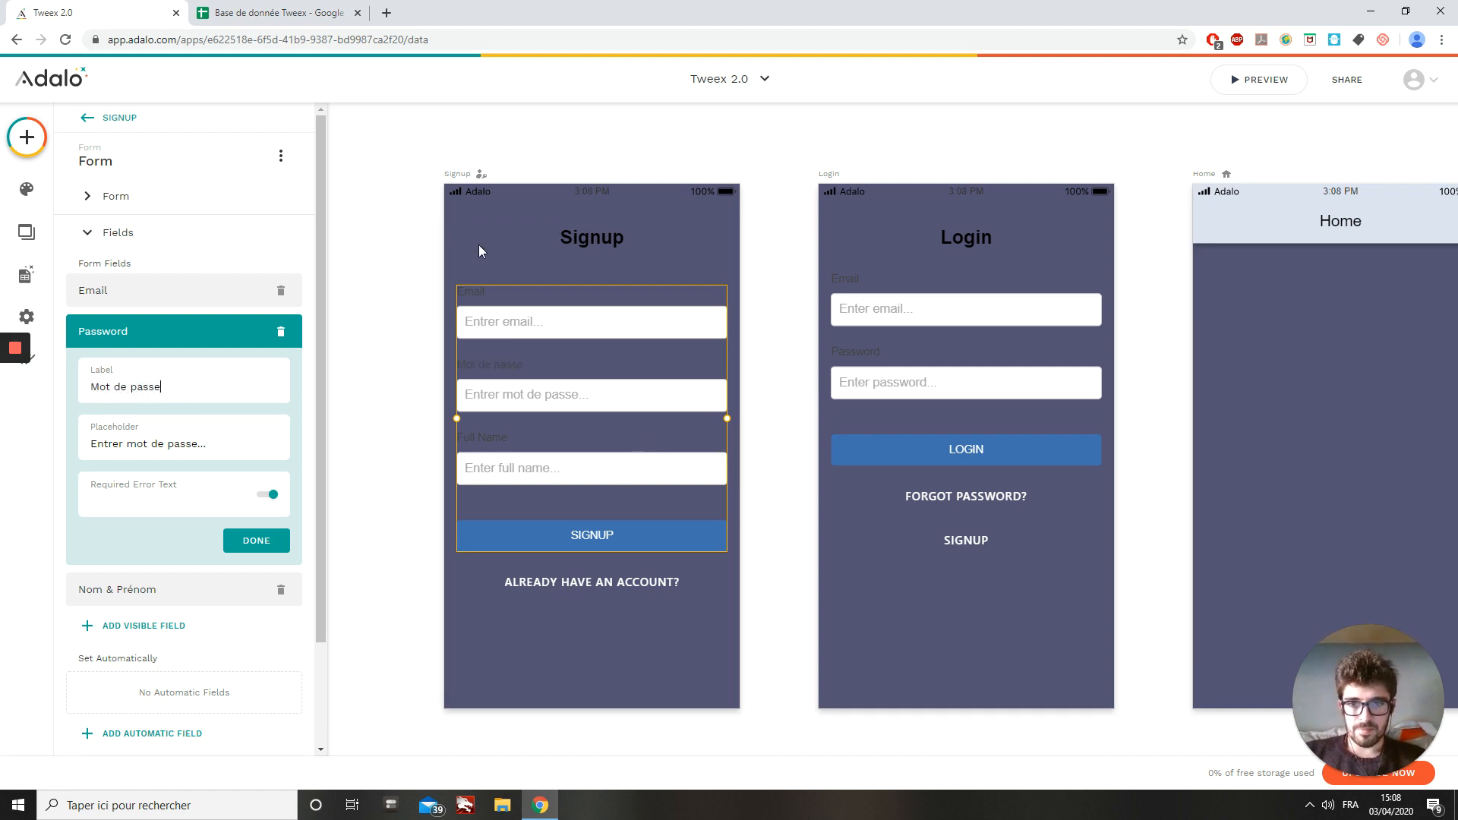
left_click(255, 539)
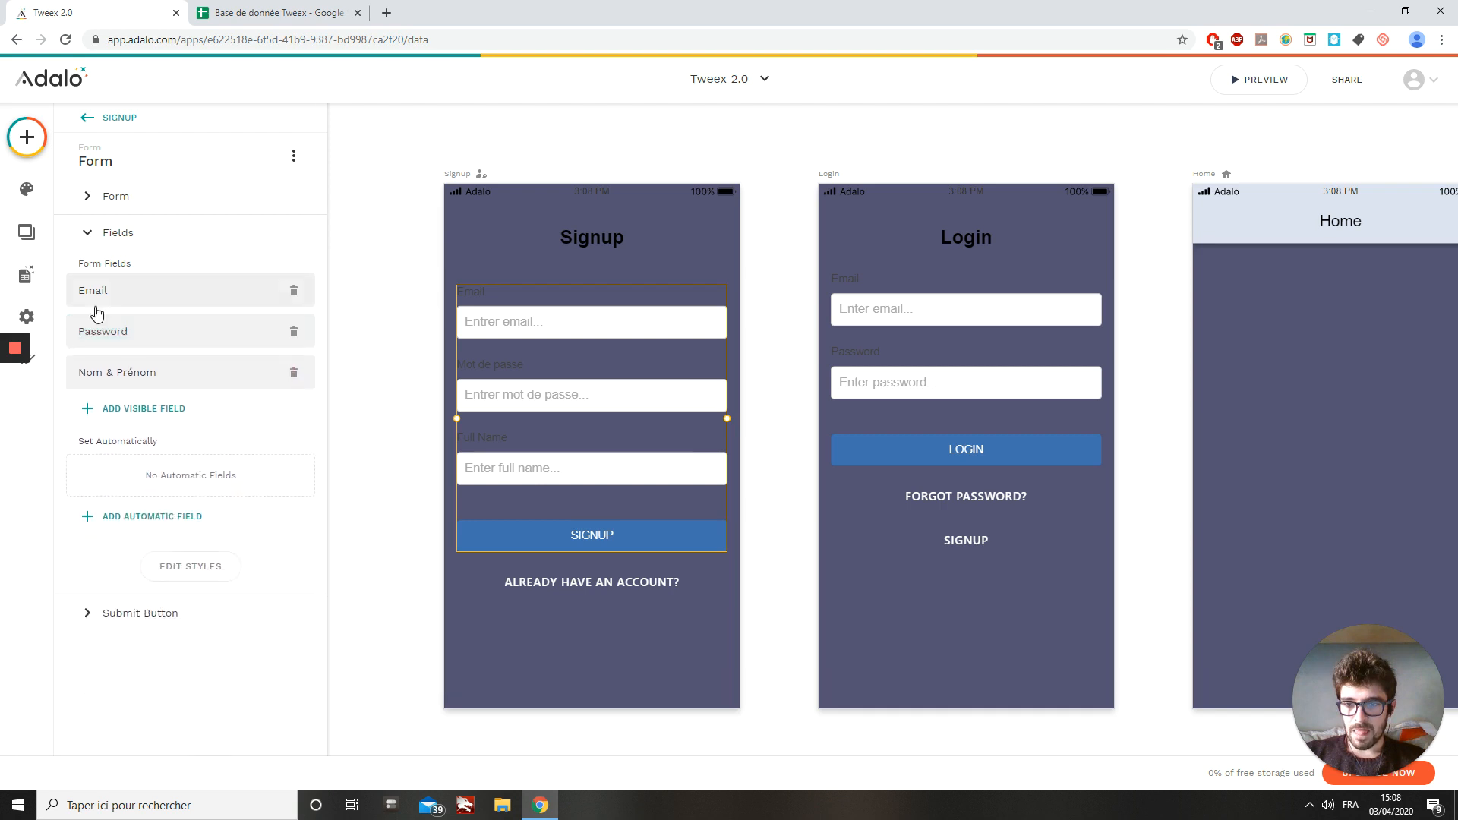
Set the Nom & Prénom placeholder to 'Entrer Nom & prénom' and add a Pseudo field.
left_click(104, 376)
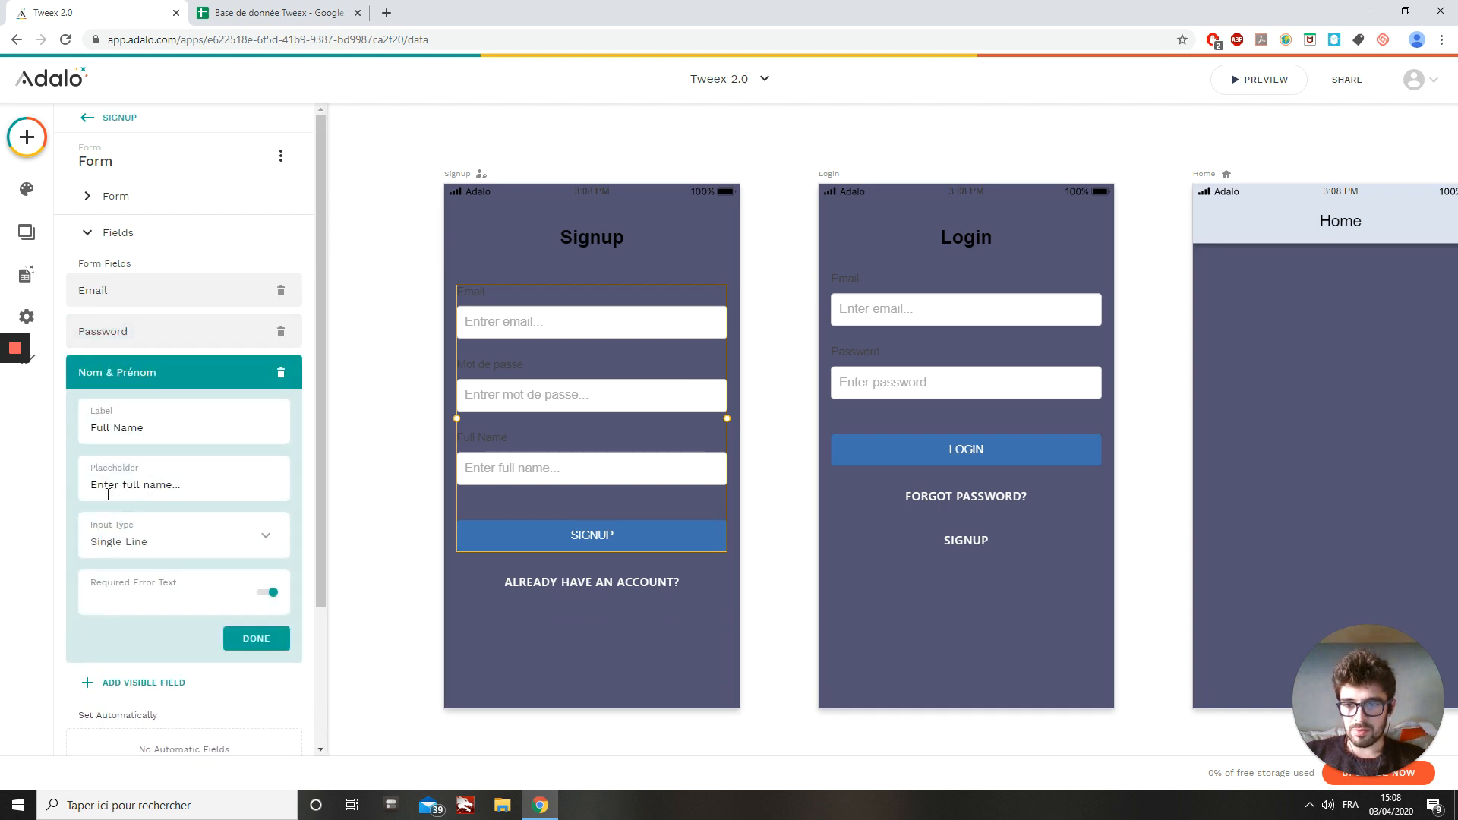
left_click(106, 486)
type("r")
left_click(186, 485)
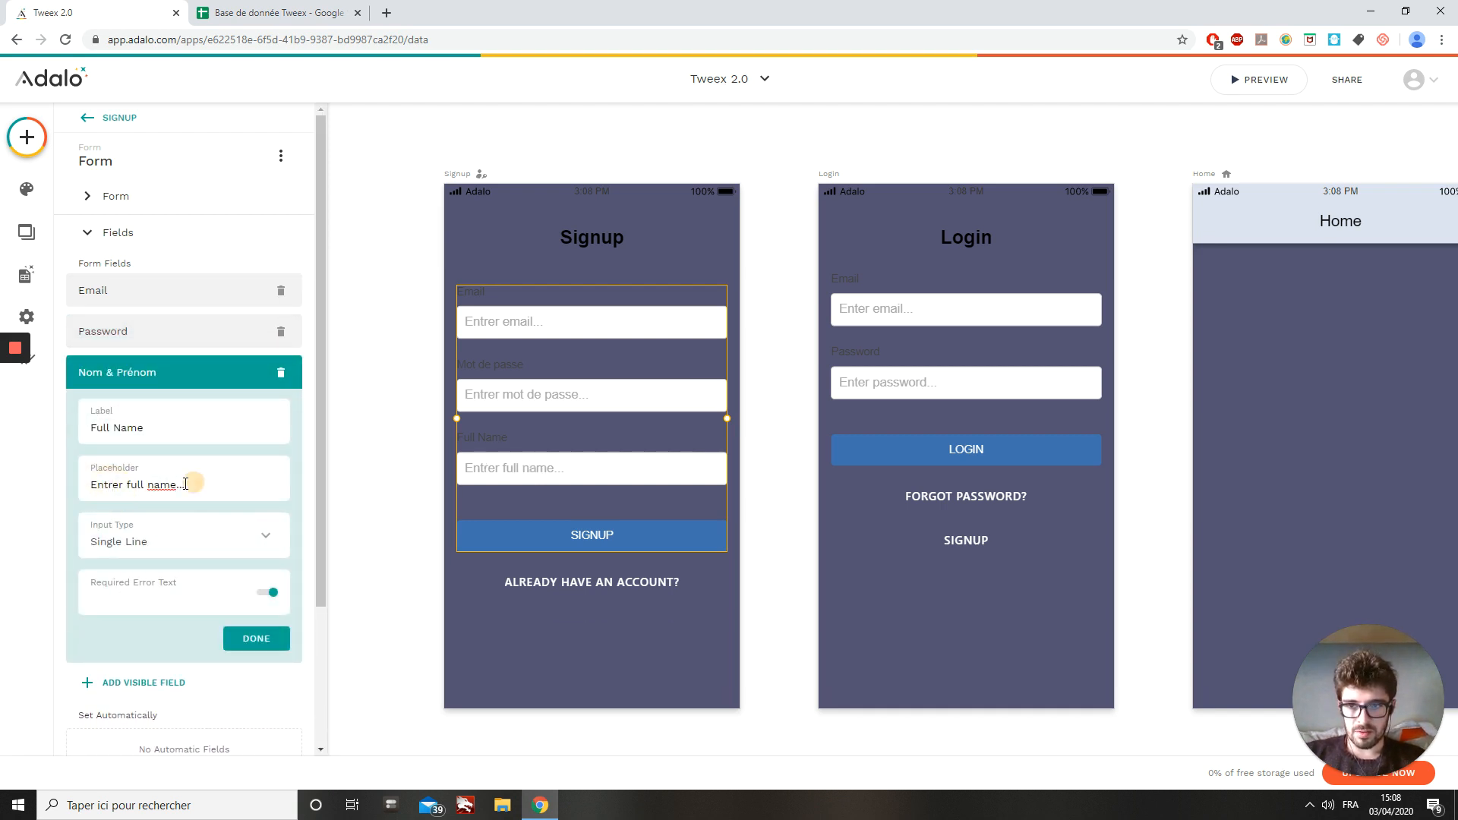
left_click_drag(186, 485, 129, 486)
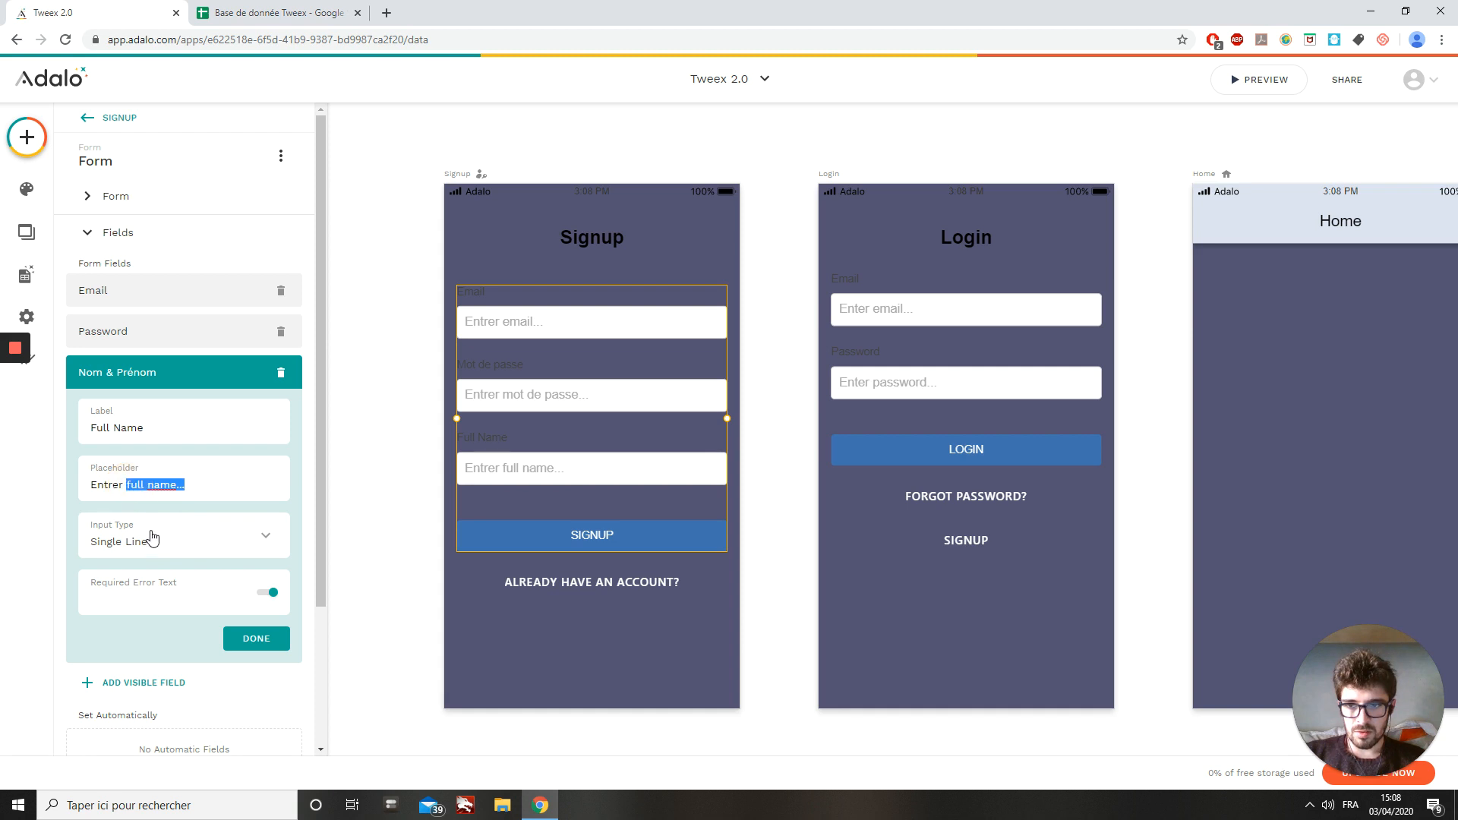
type("Nom")
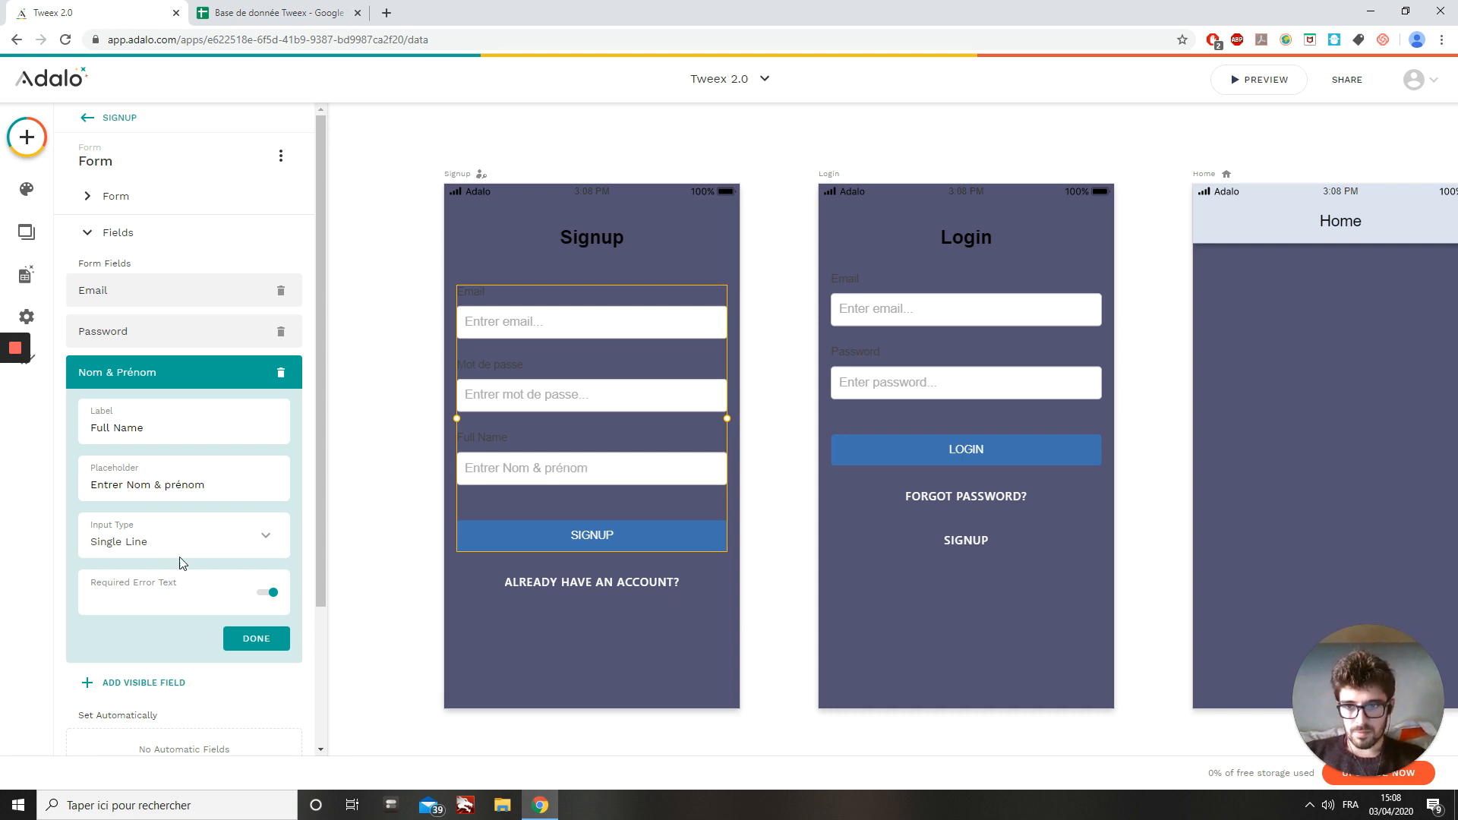
left_click(275, 638)
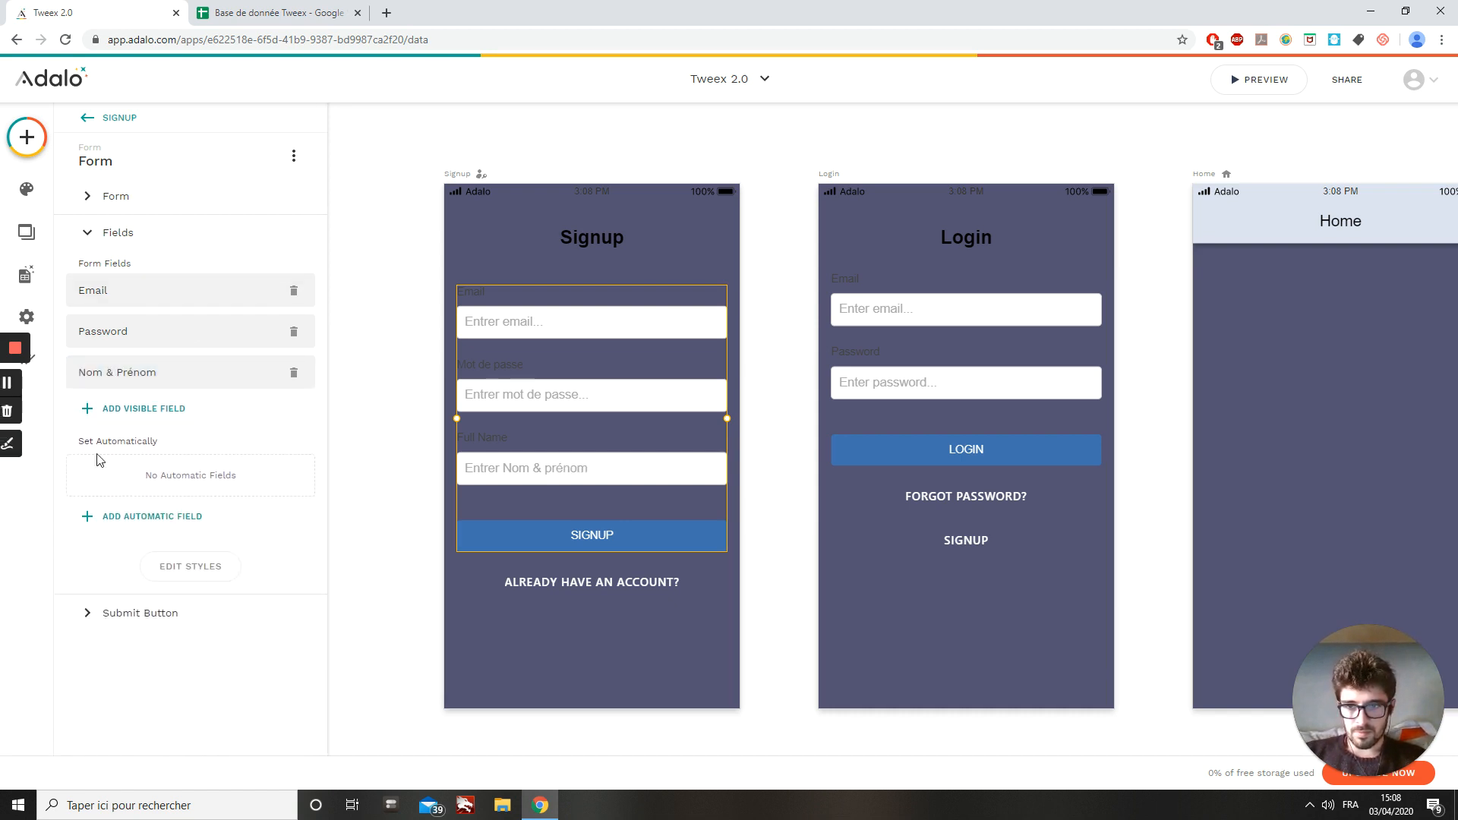
left_click(173, 412)
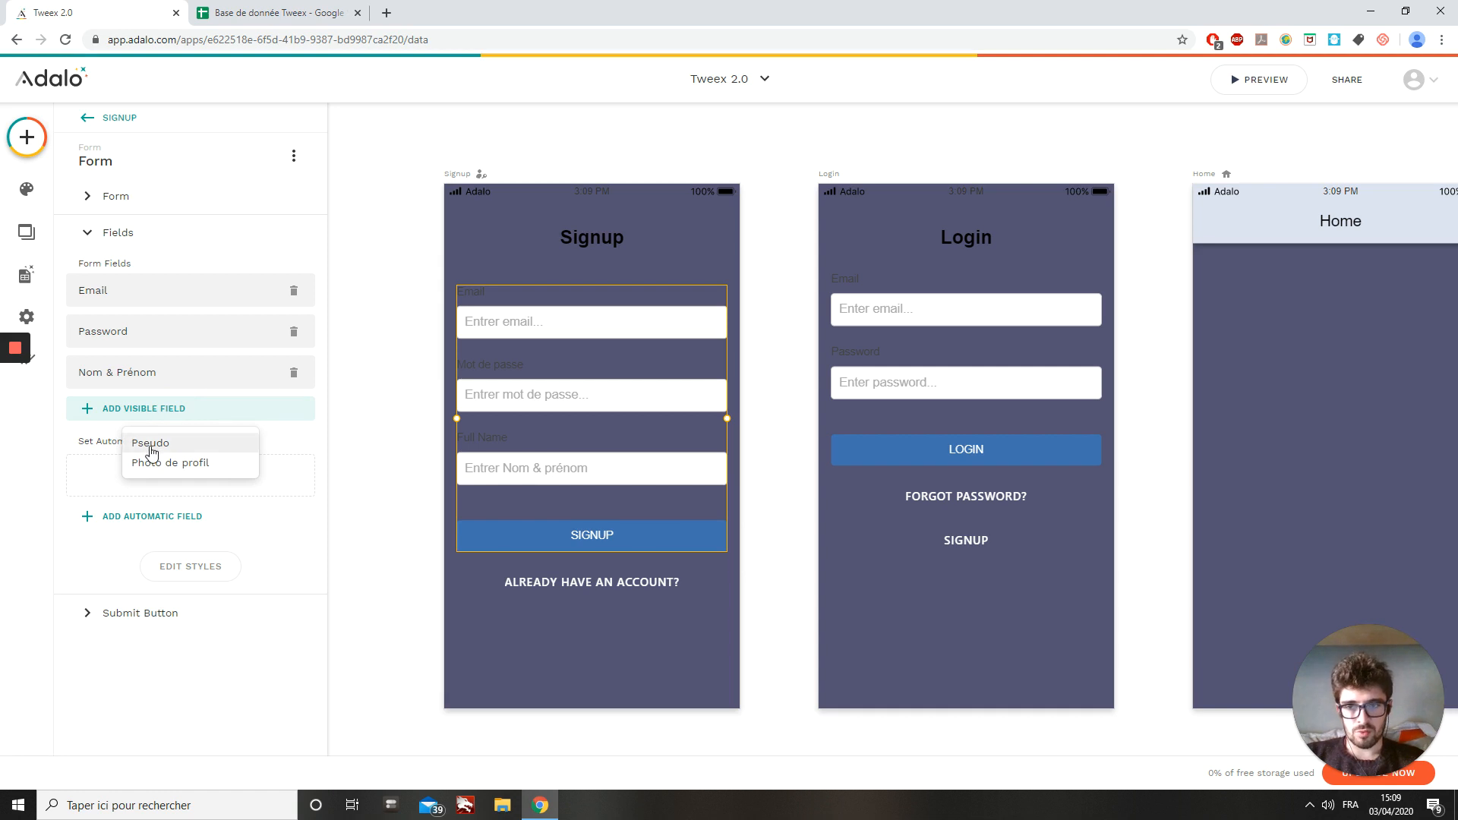
left_click(149, 443)
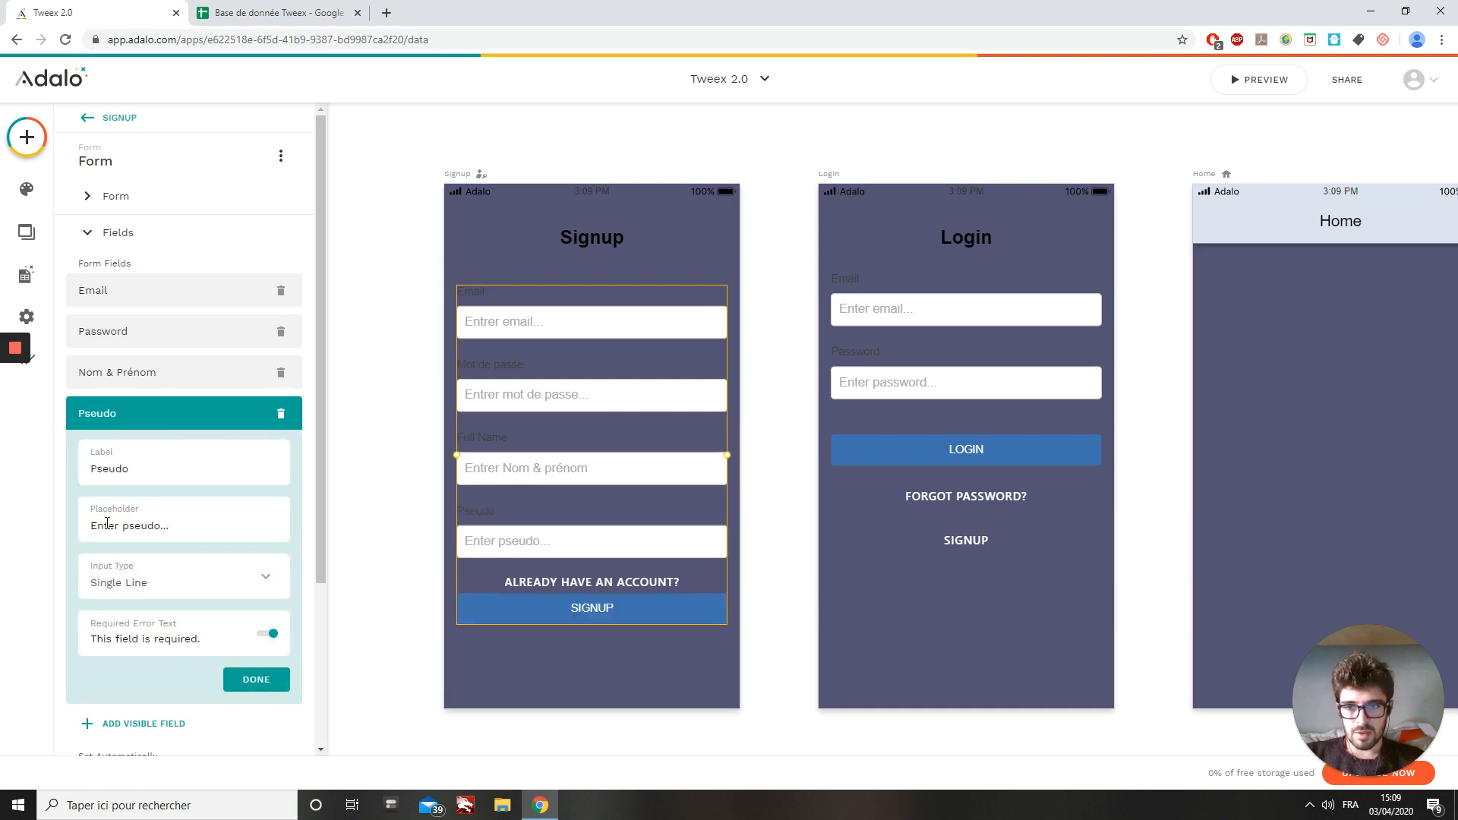
Check the Pseudo field, then add and remove a Photo de profil field.
left_click(107, 523)
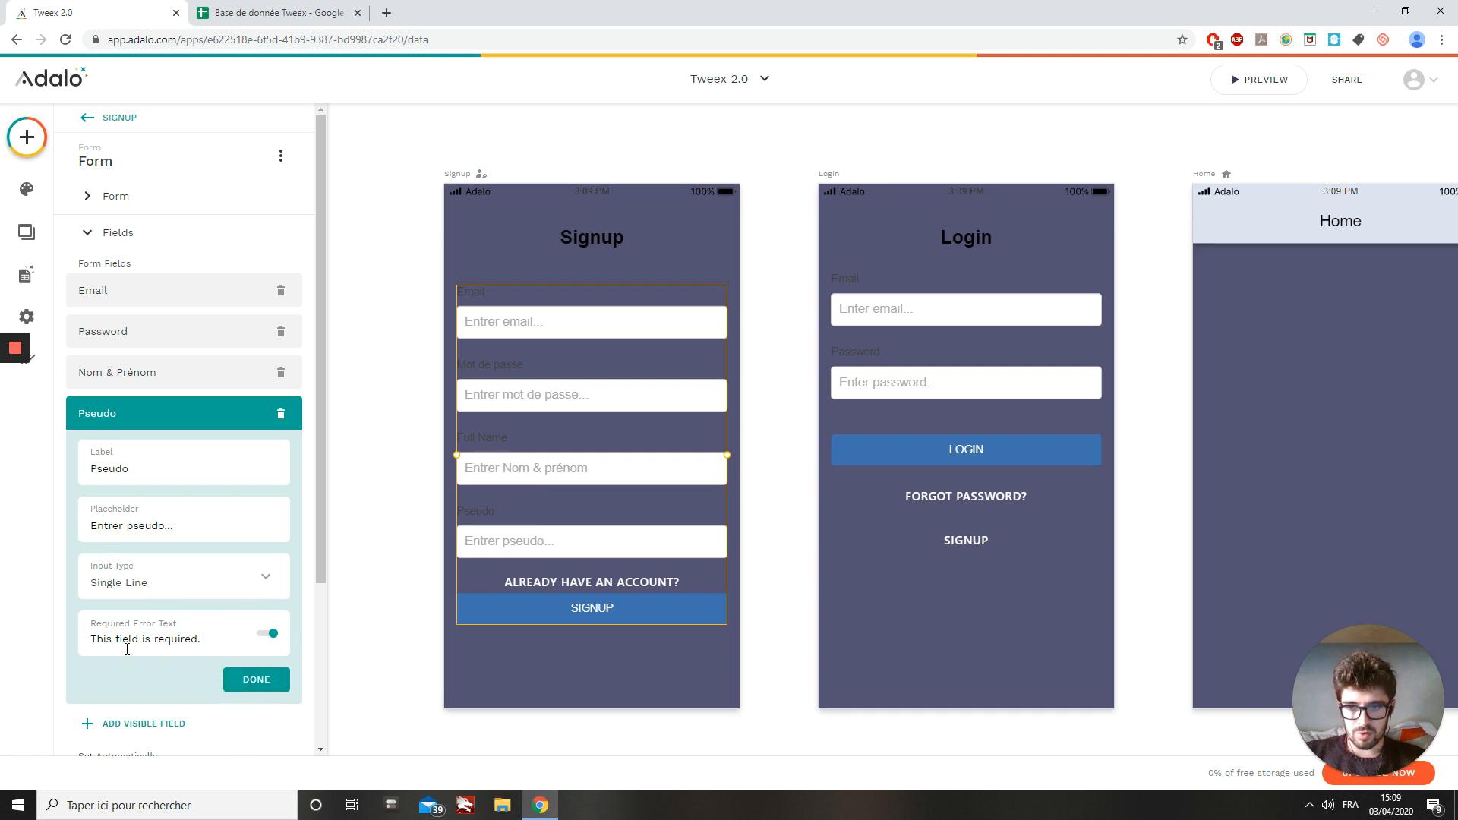
left_click(262, 680)
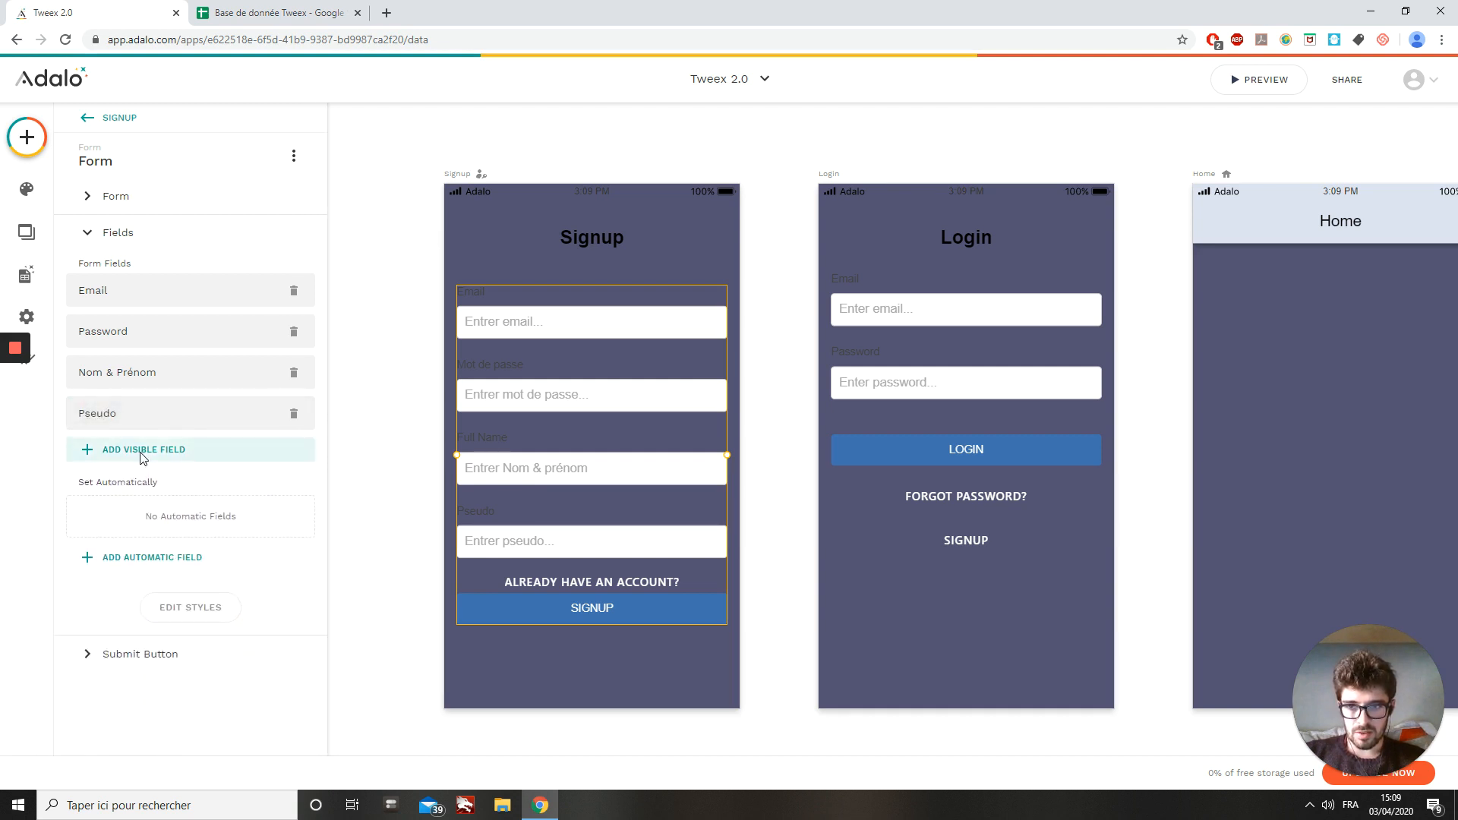
left_click(129, 450)
left_click(170, 415)
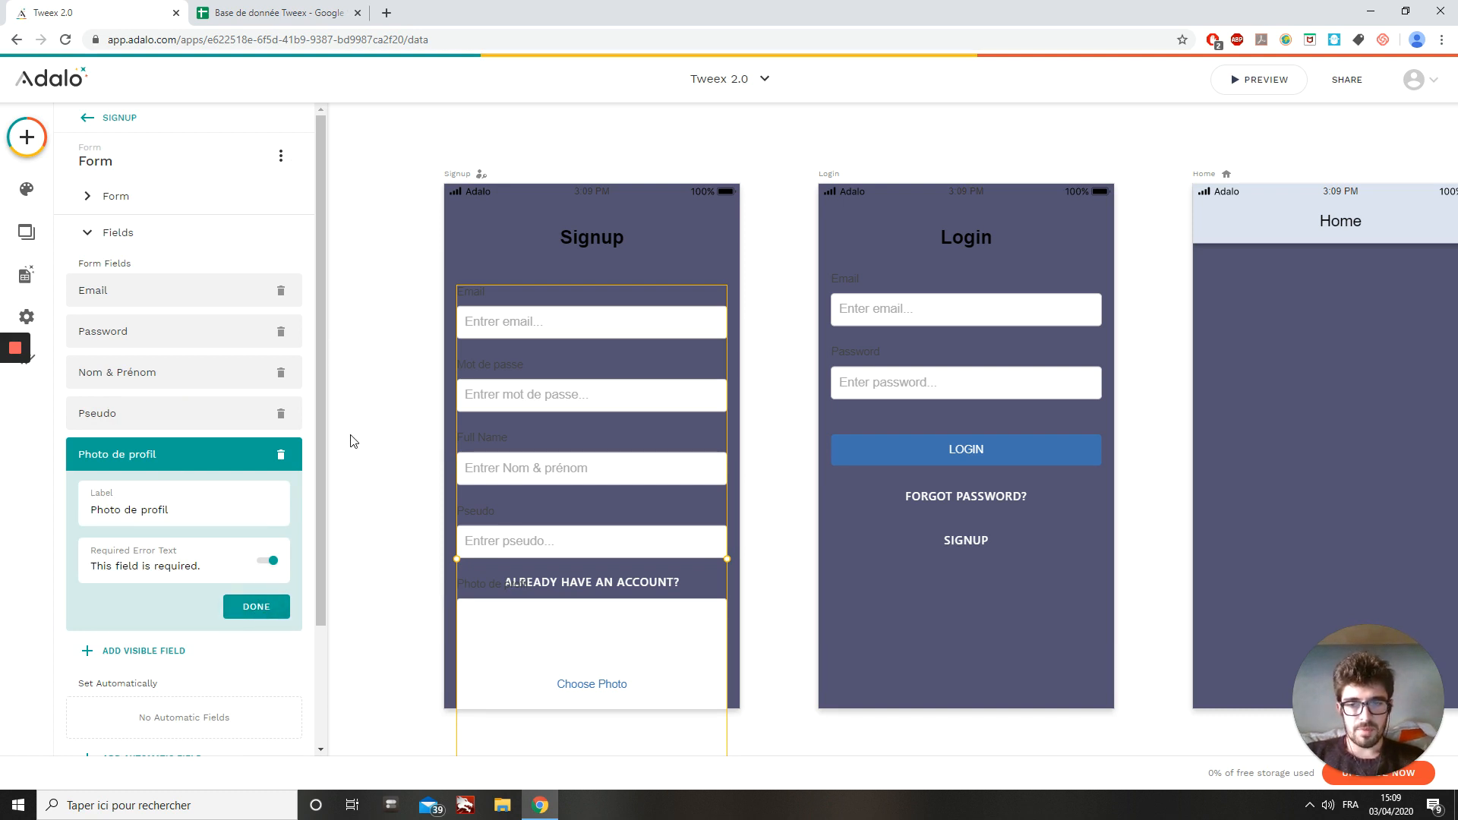
left_click(282, 455)
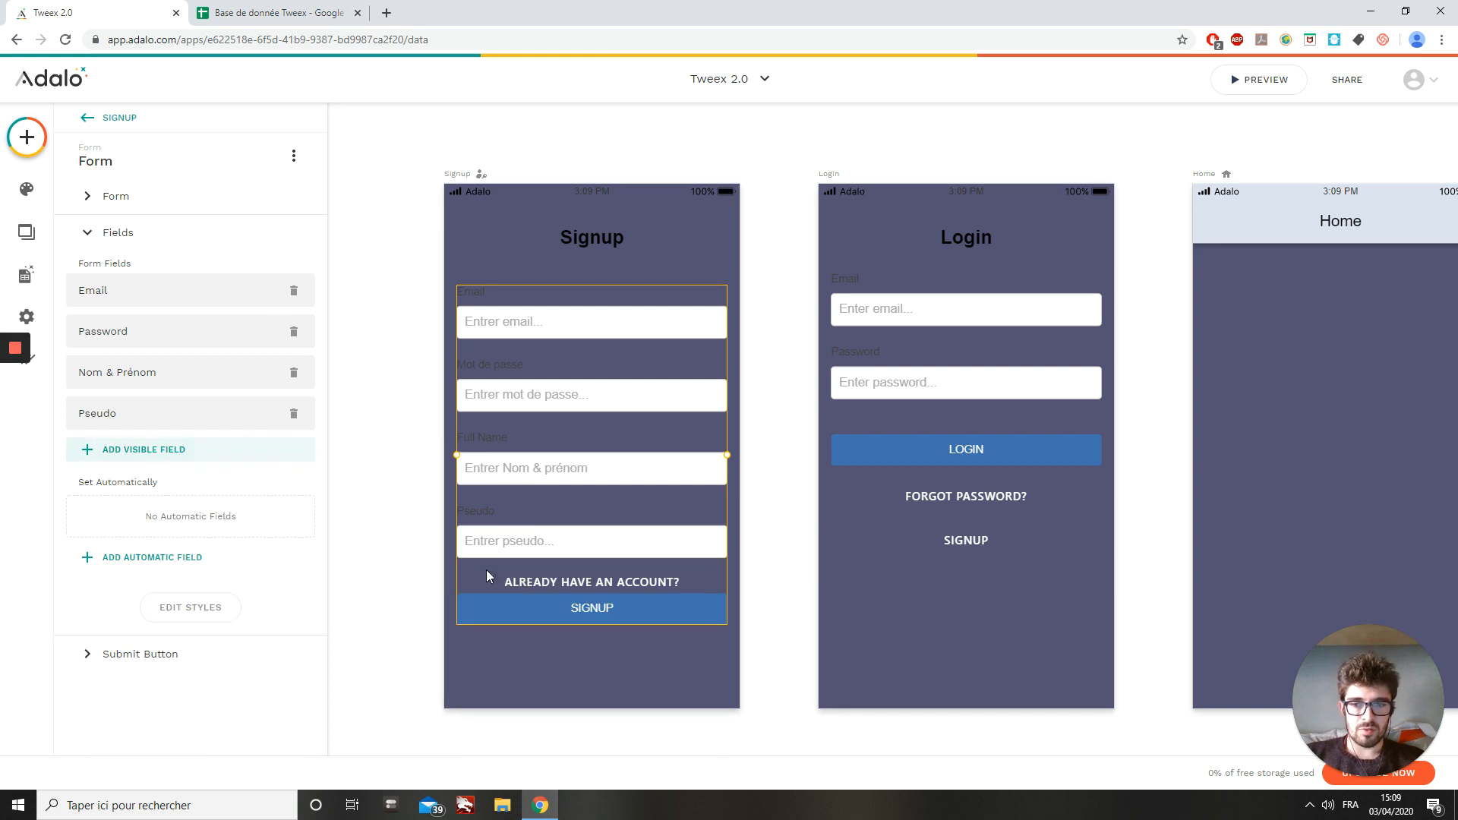
Remove the Pseudo field and add it back as a visible field.
left_click(293, 413)
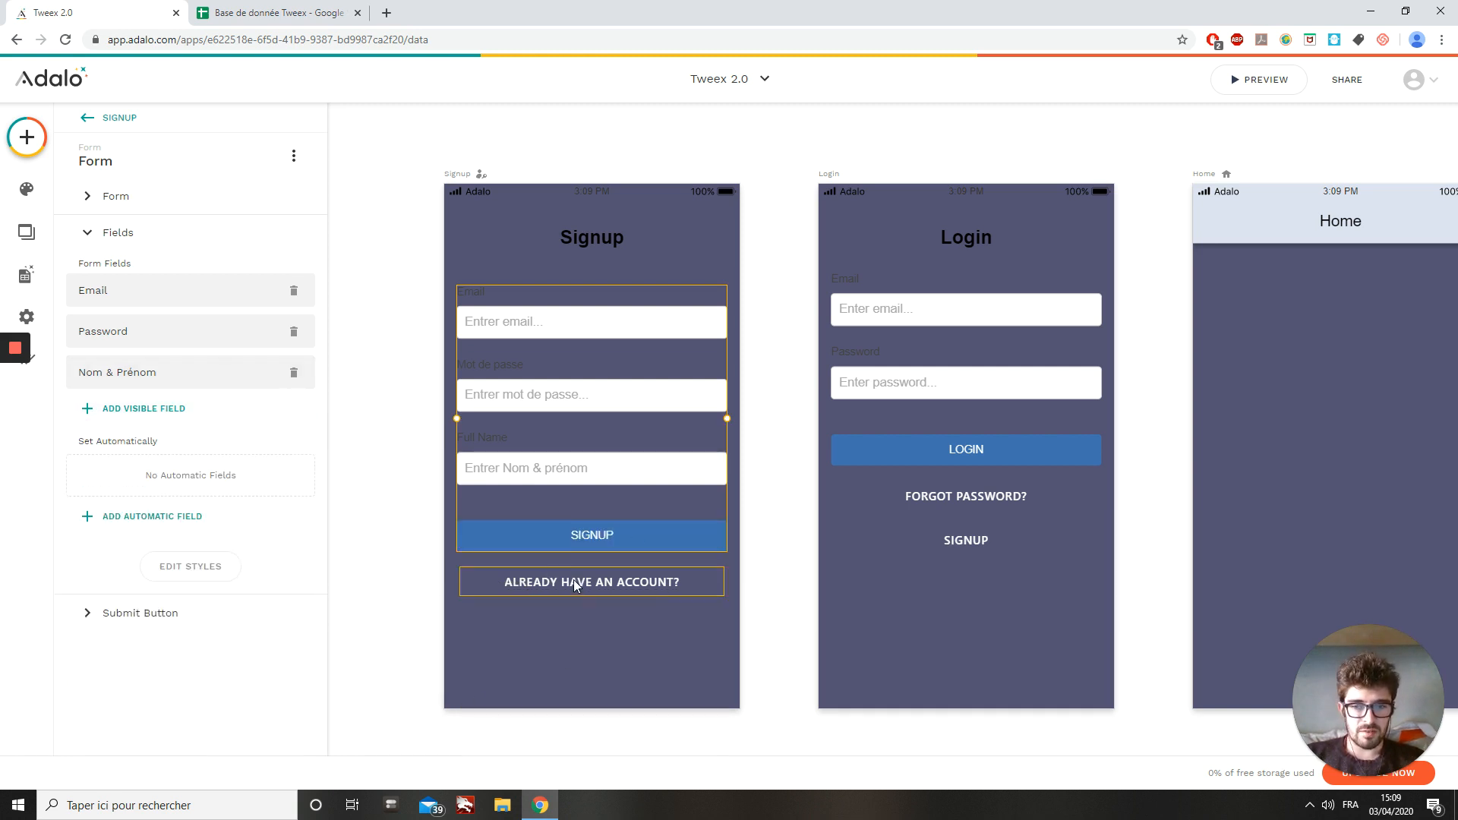
left_click(209, 409)
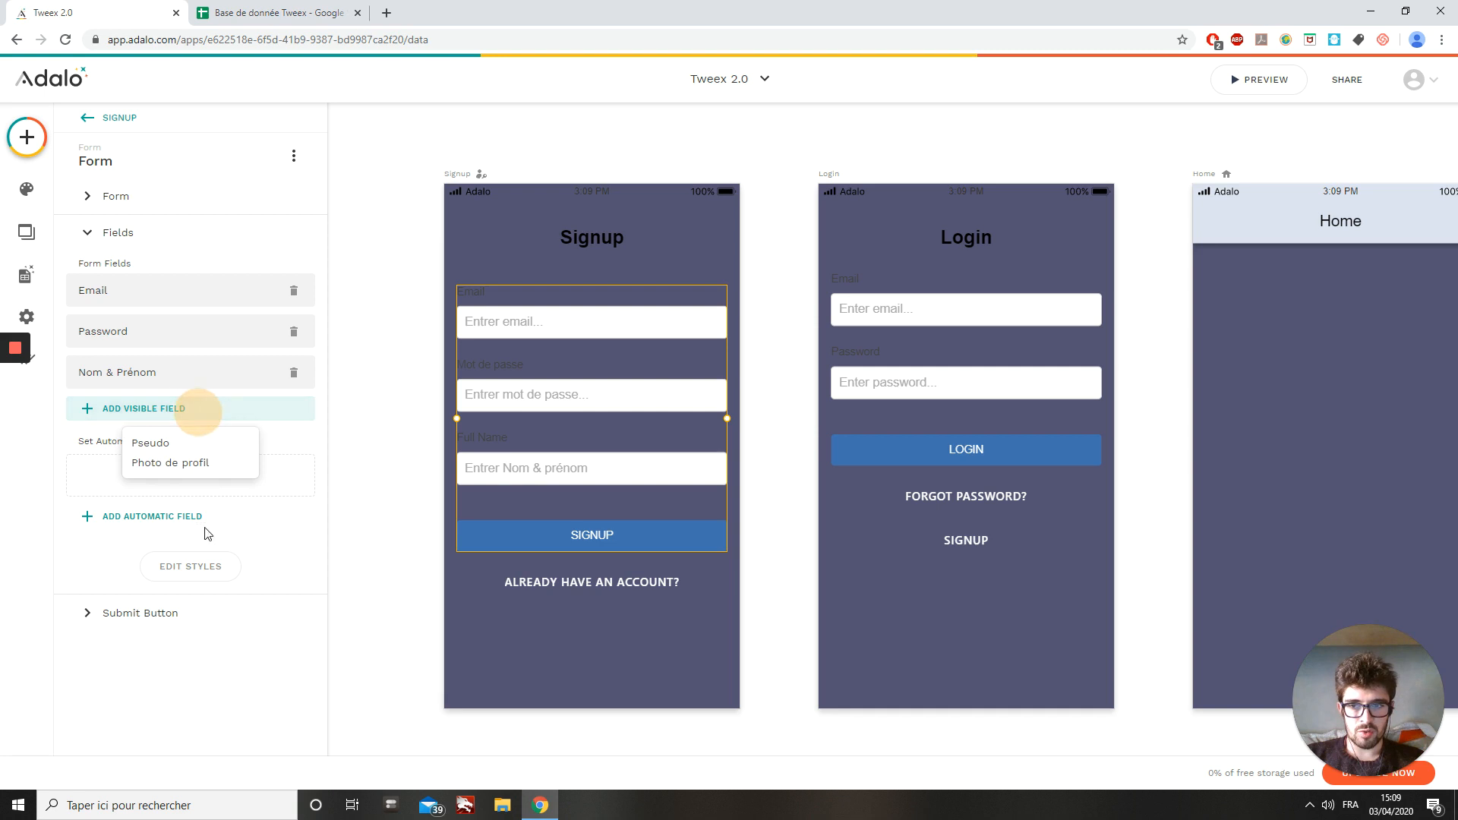
left_click(177, 444)
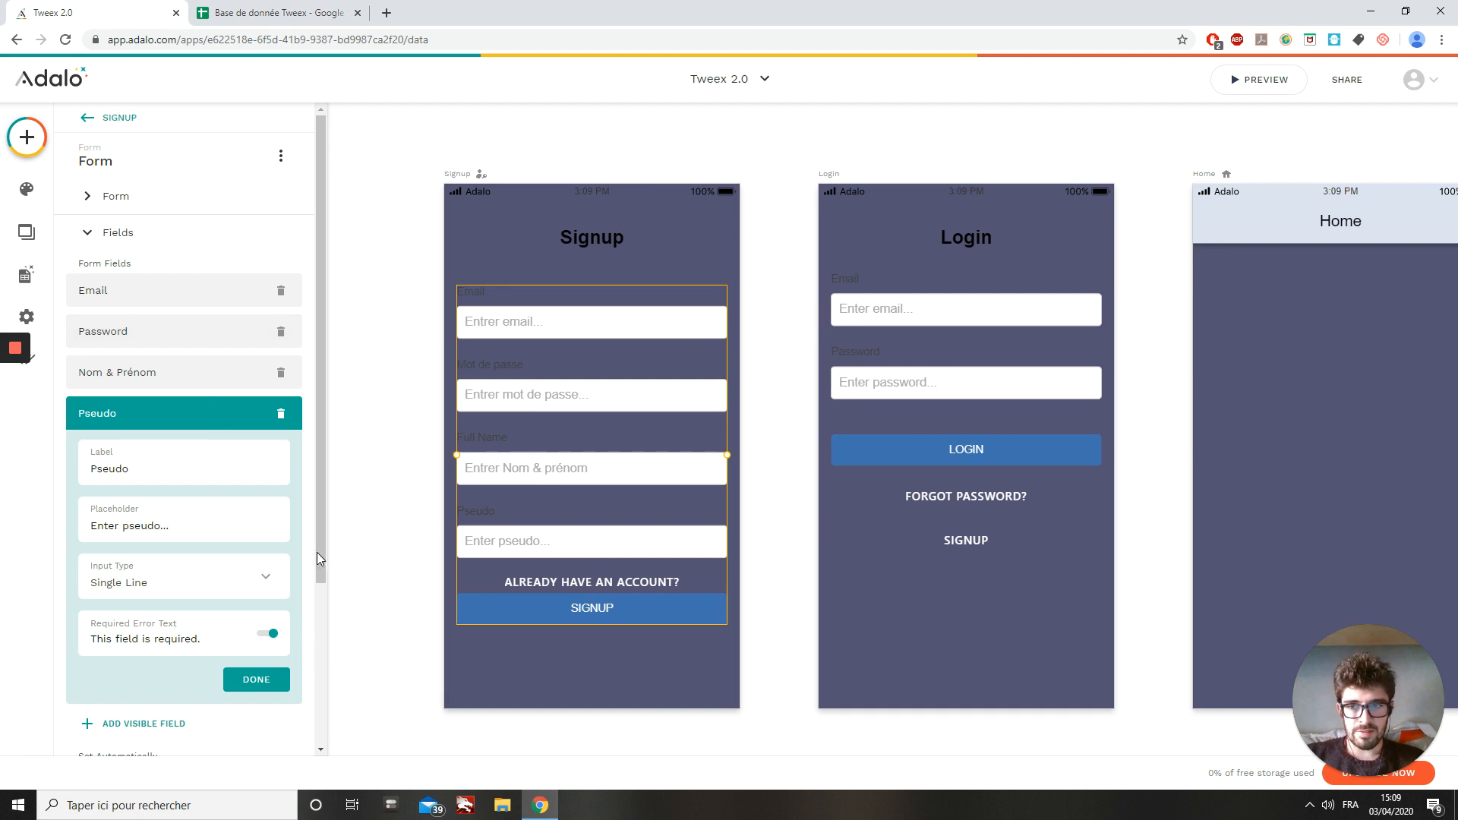
Delete the Pseudo field and drag the Signup screen's bottom edge down to make it taller.
left_click(280, 413)
left_click(382, 277)
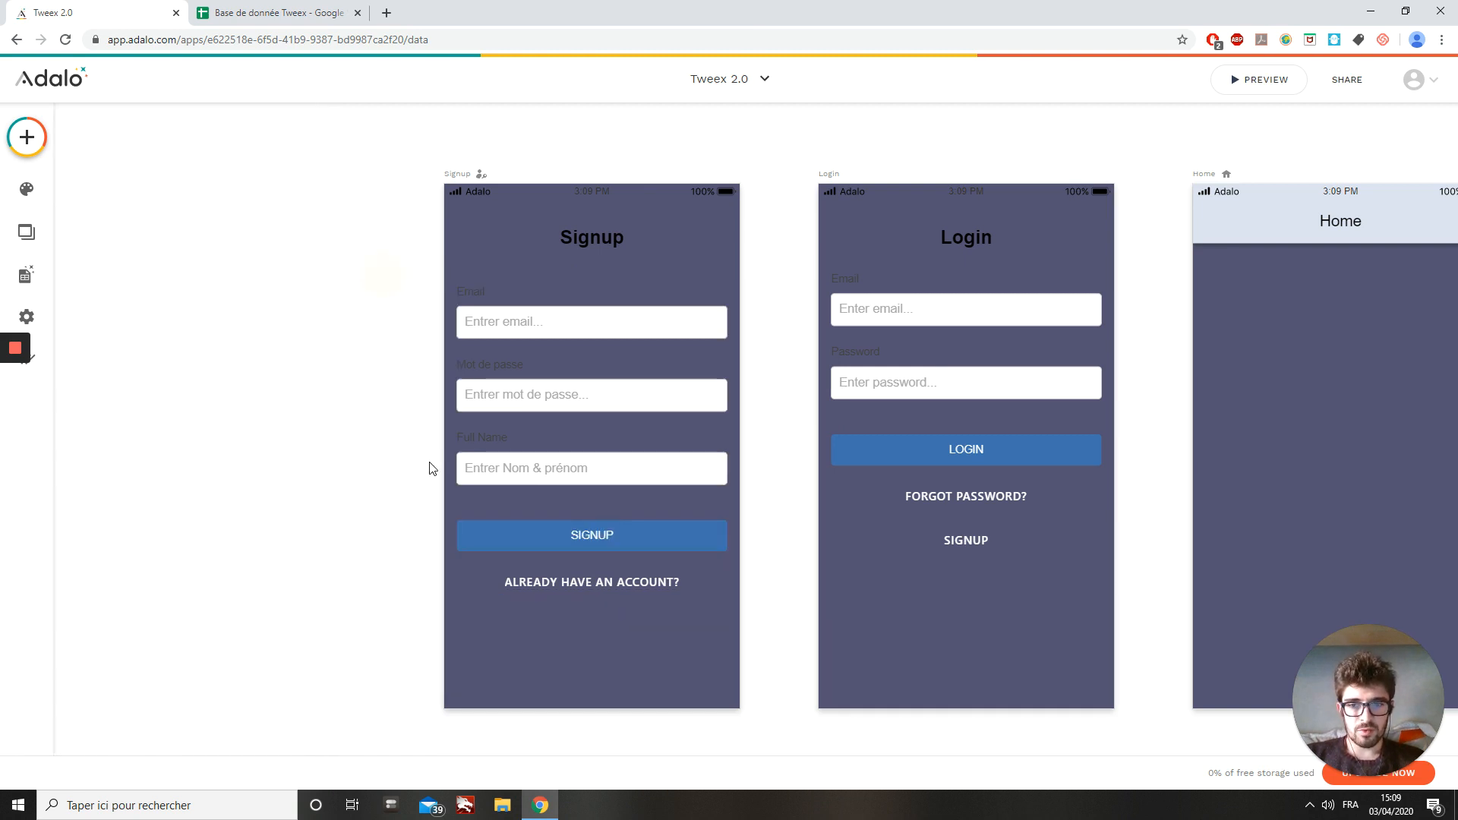
scroll(384, 488, "down", 2)
scroll(534, 563, "up", 3)
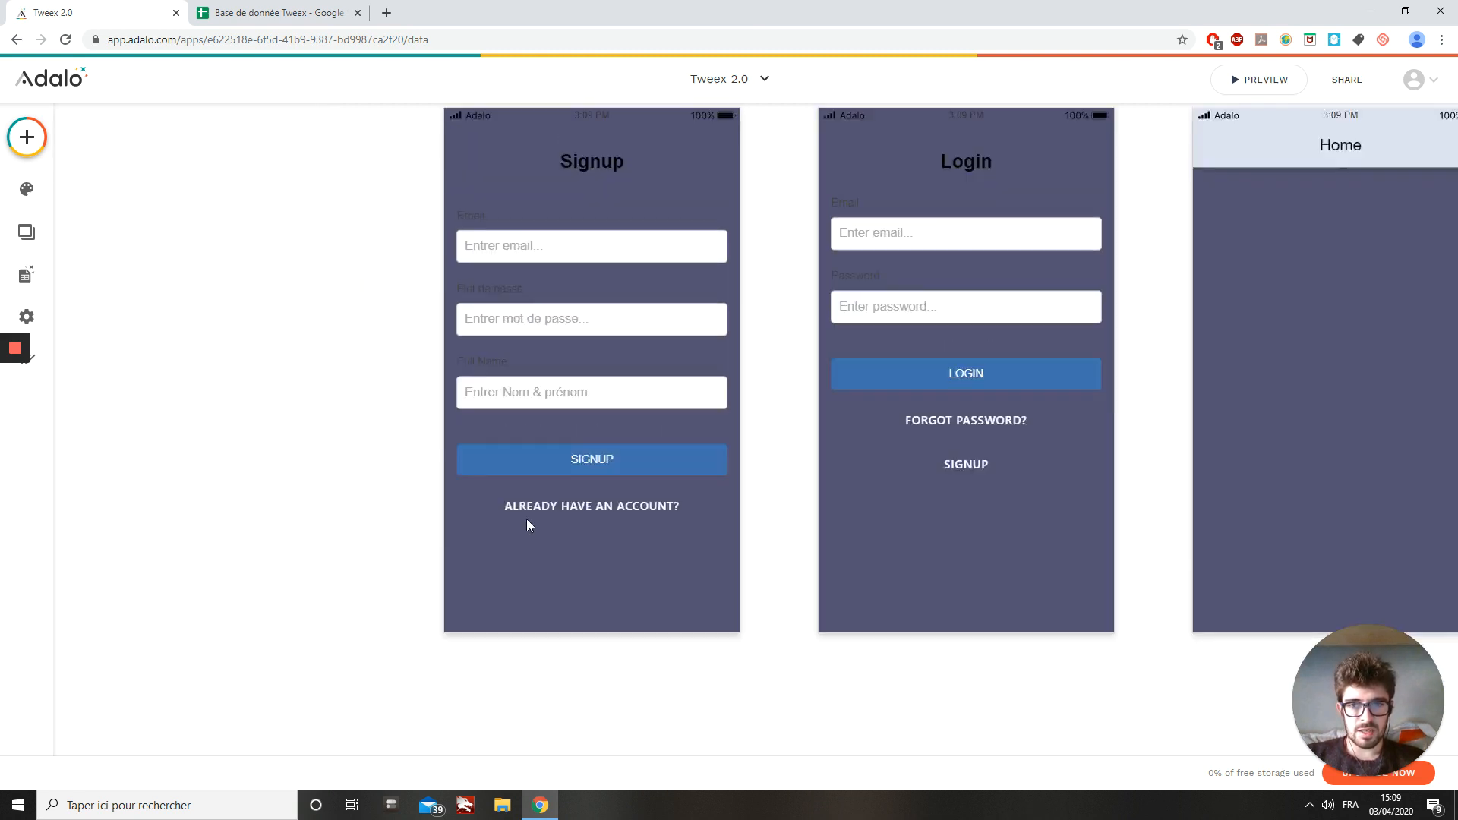
left_click(535, 232)
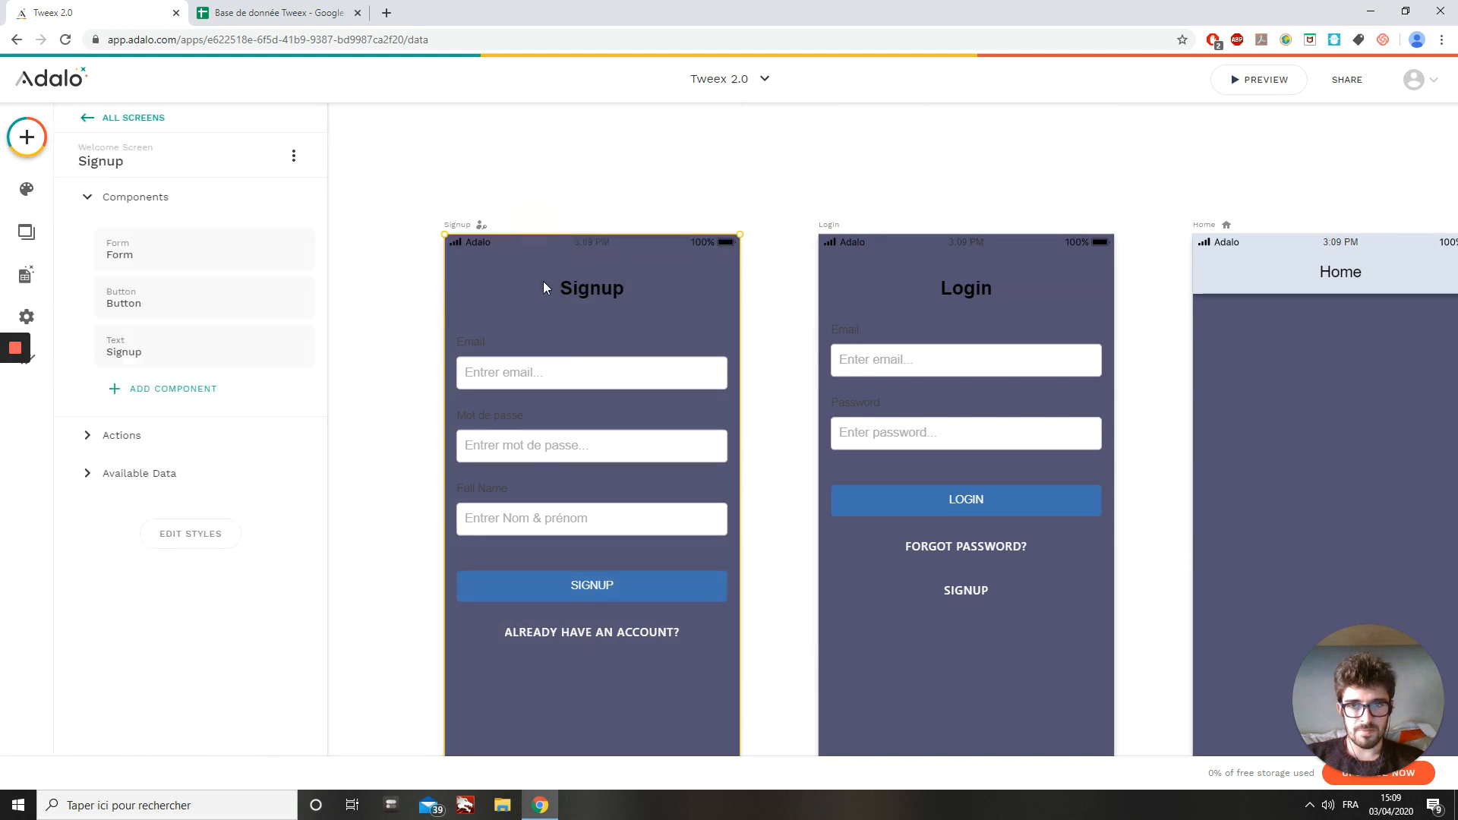
scroll(544, 380, "down", 3)
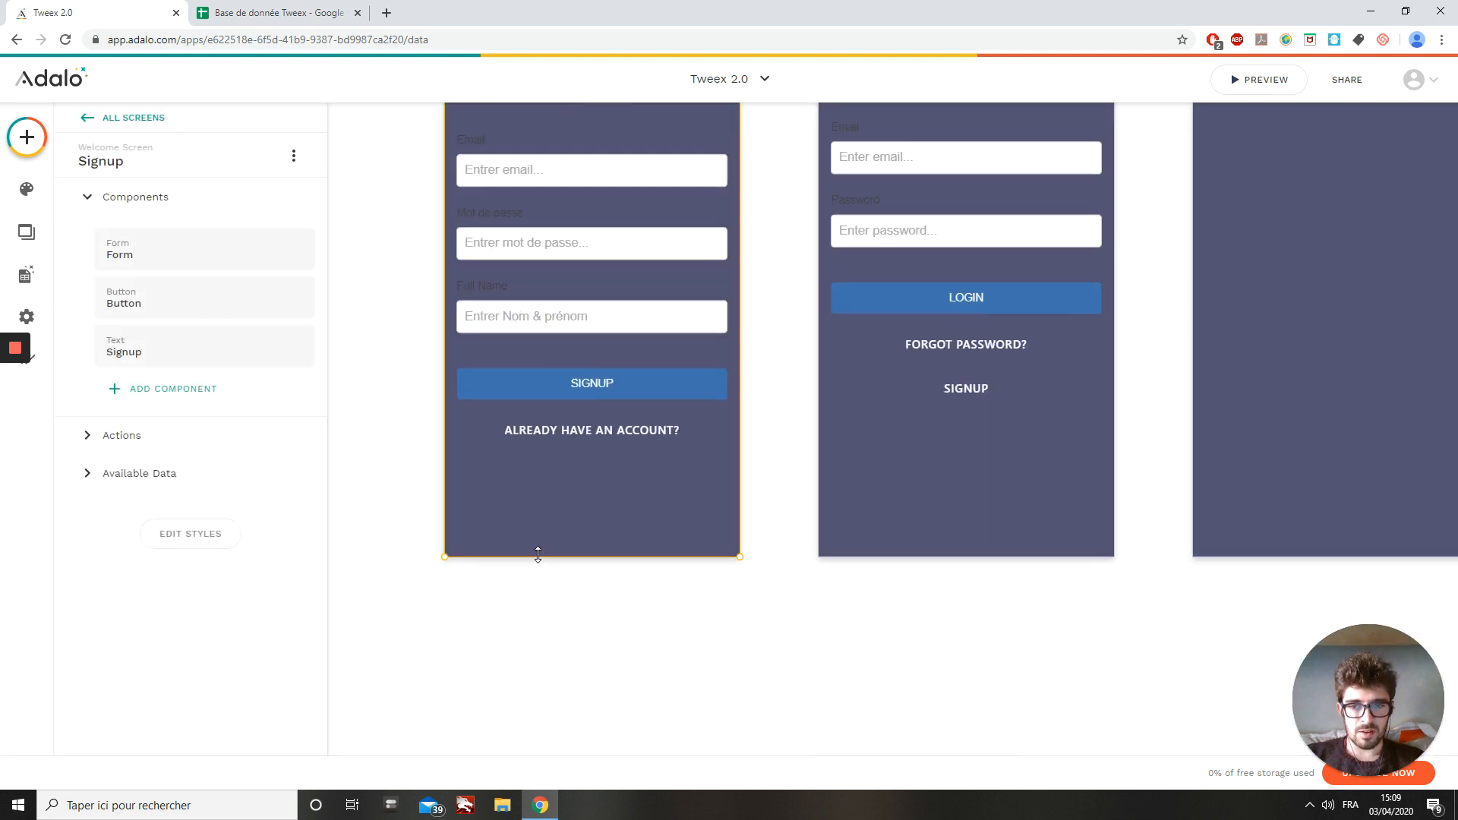
left_click_drag(538, 555, 545, 758)
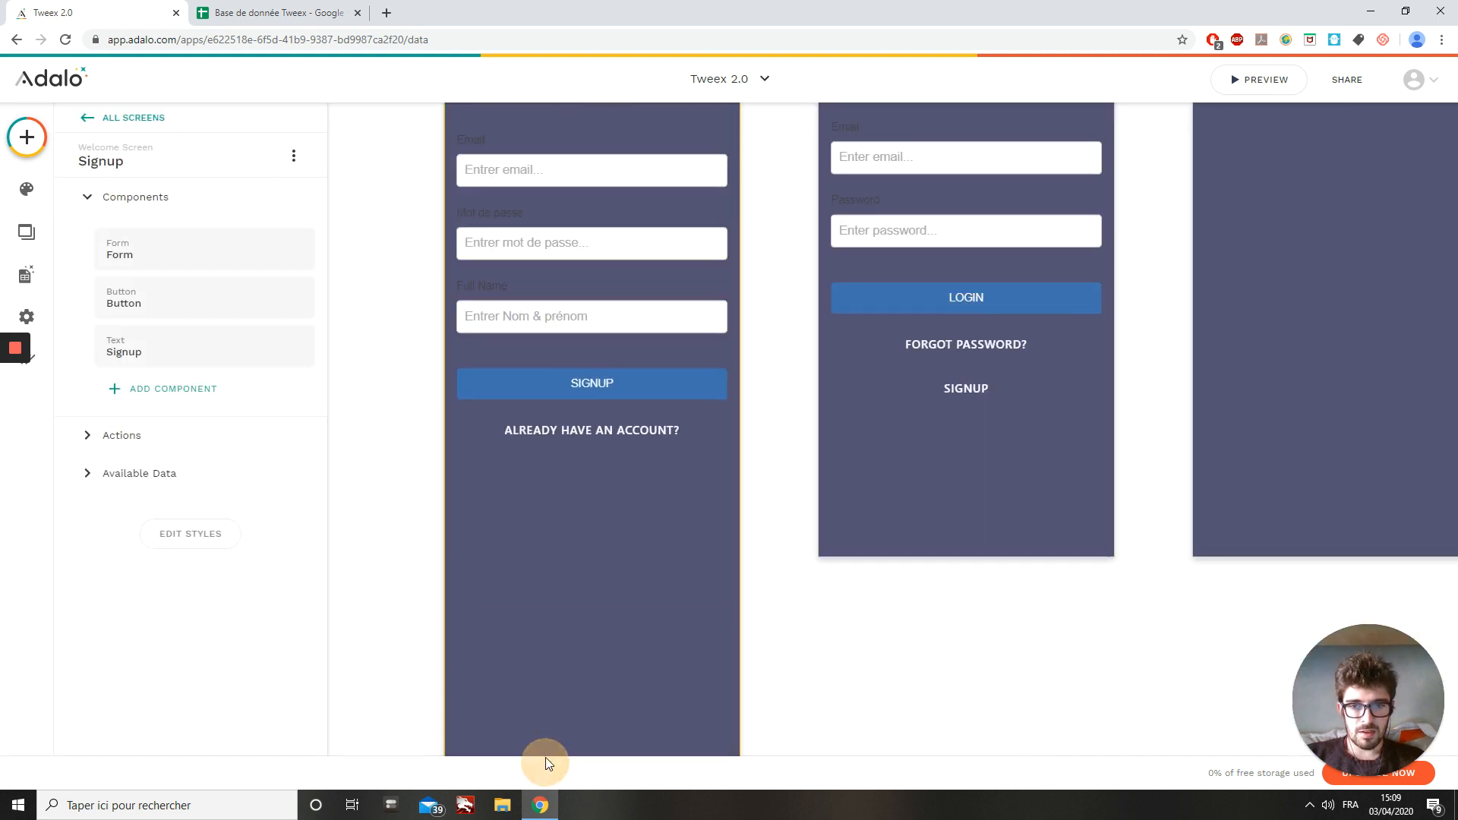
Move the 'Already have an account?' link down near the bottom of the Signup screen.
left_click(567, 432)
scroll(568, 433, "down", 3)
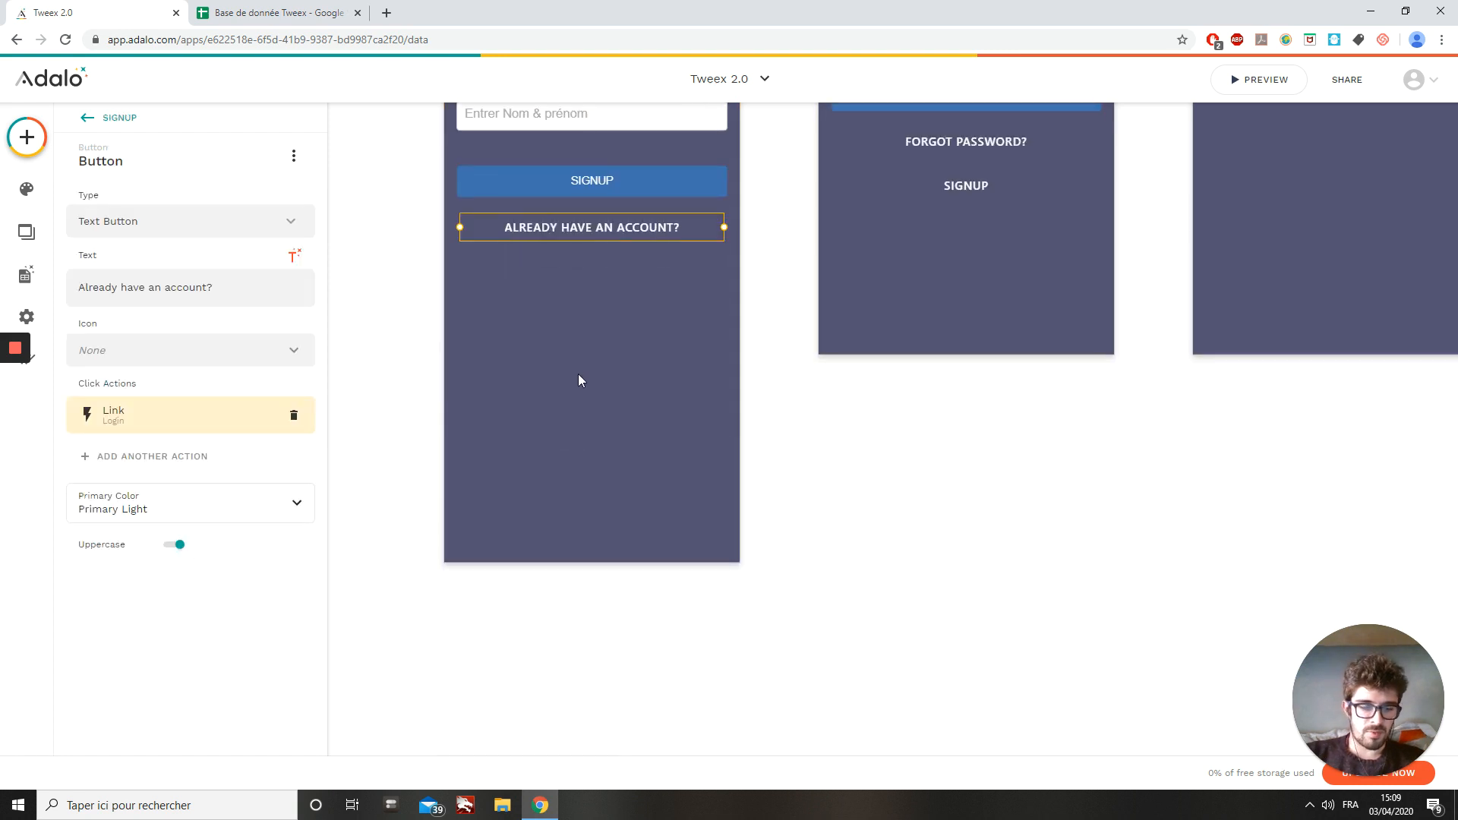
key("Down")
key("Down")
key("Down")
key("Down")
key("Down")
key("Down")
key("Down")
key("Down")
key("Down")
key("Down")
key("Down")
key("Down")
key("Down")
key("Down")
key("Down")
key("Down")
key("Down")
key("Down")
key("Down")
key("Down")
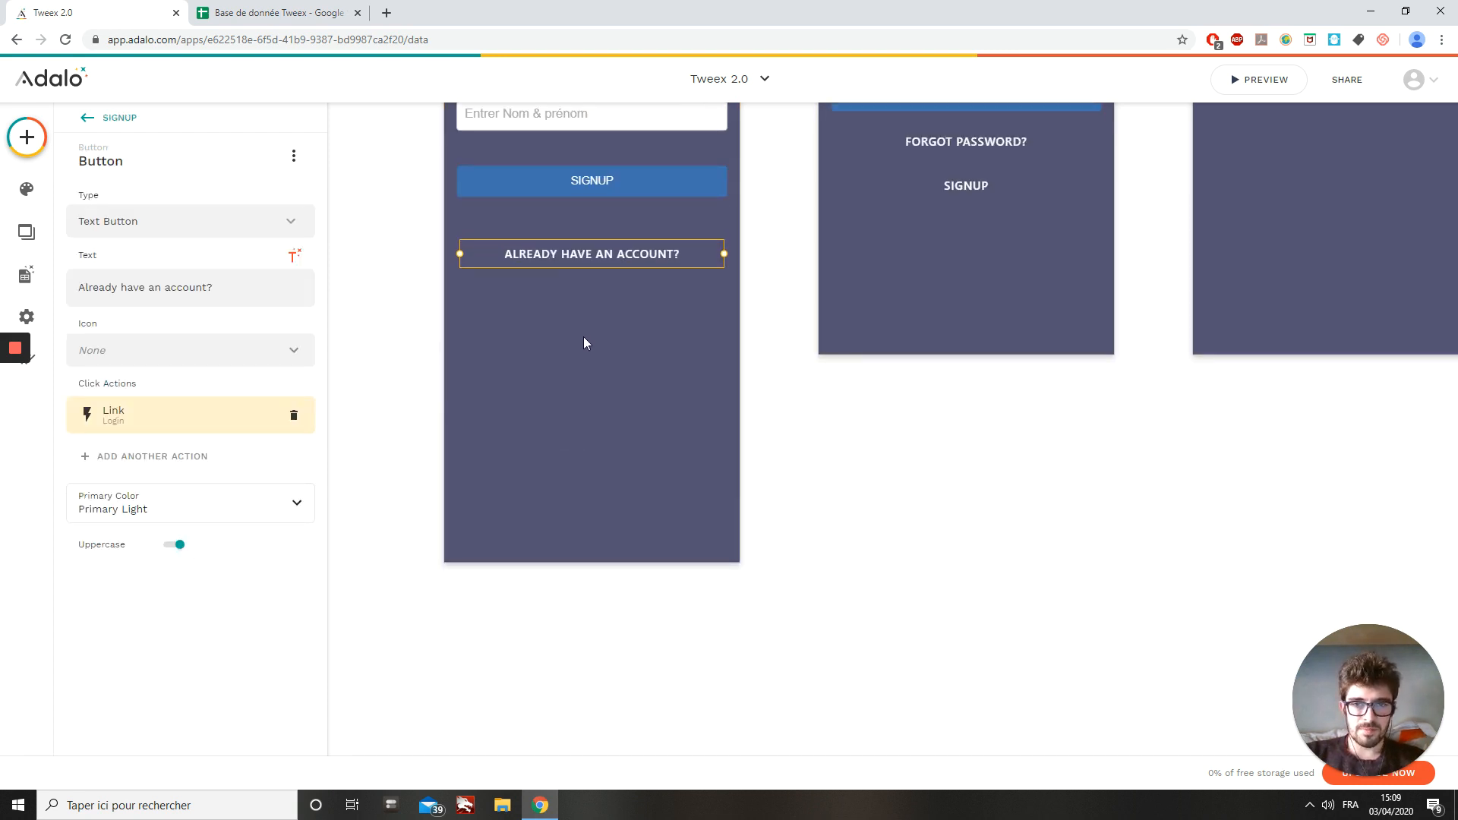
key("Down")
key("Down")
key("Down")
key("Down")
key("Down")
key("Down")
key("Down")
key("Down")
key("Down")
key("Down")
key("Down")
key("Down")
key("Down")
key("Down")
key("Down")
key("Down")
key("Down")
key("Down")
key("Down")
key("Down")
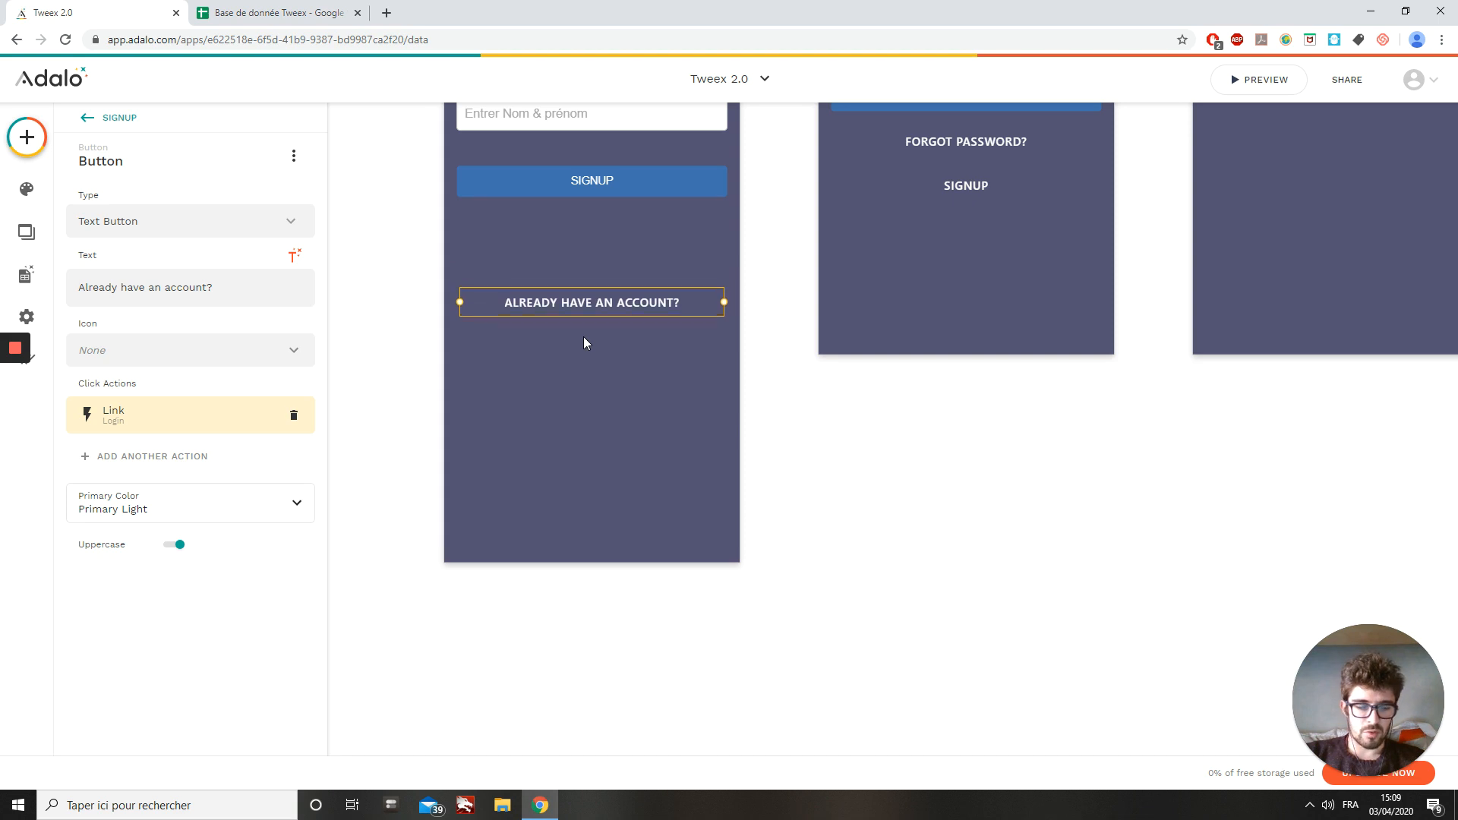
key("Down")
key("Down")
key("Down")
key("Down")
key("Down")
key("Down")
key("Down")
key("Down")
key("Down")
key("Down")
key("Down")
key("Down")
key("Down")
key("Down")
key("Down")
key("Down")
key("Down")
key("Down")
key("Down")
key("Down")
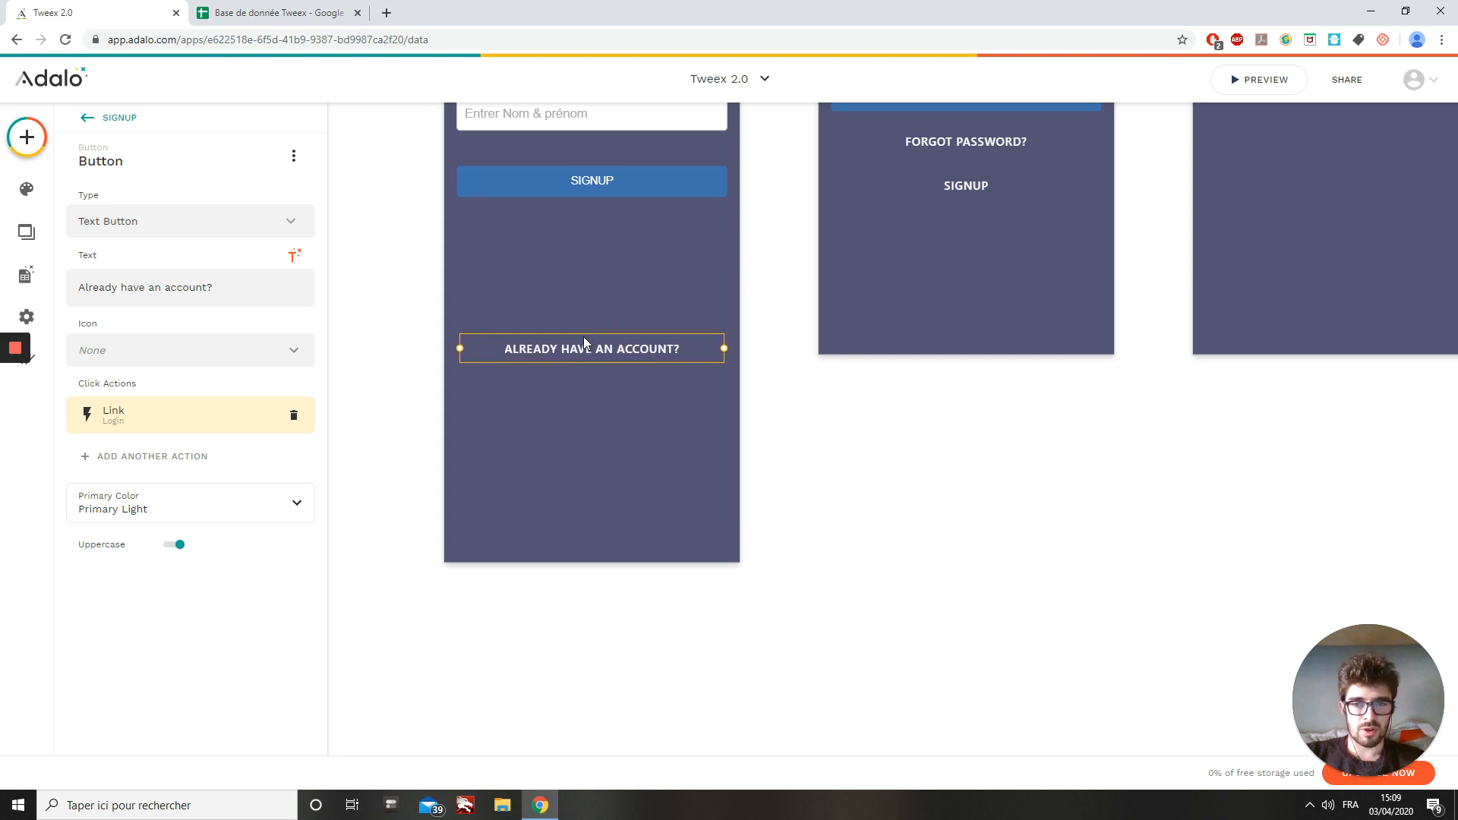
key("Down")
key("Down")
key("Down")
key("Down")
key("Down")
key("Down")
key("Down")
key("Down")
key("Down")
key("Down")
key("Down")
key("Down")
key("Down")
key("Down")
key("Down")
key("Down")
key("Down")
key("Down")
key("Down")
key("Down")
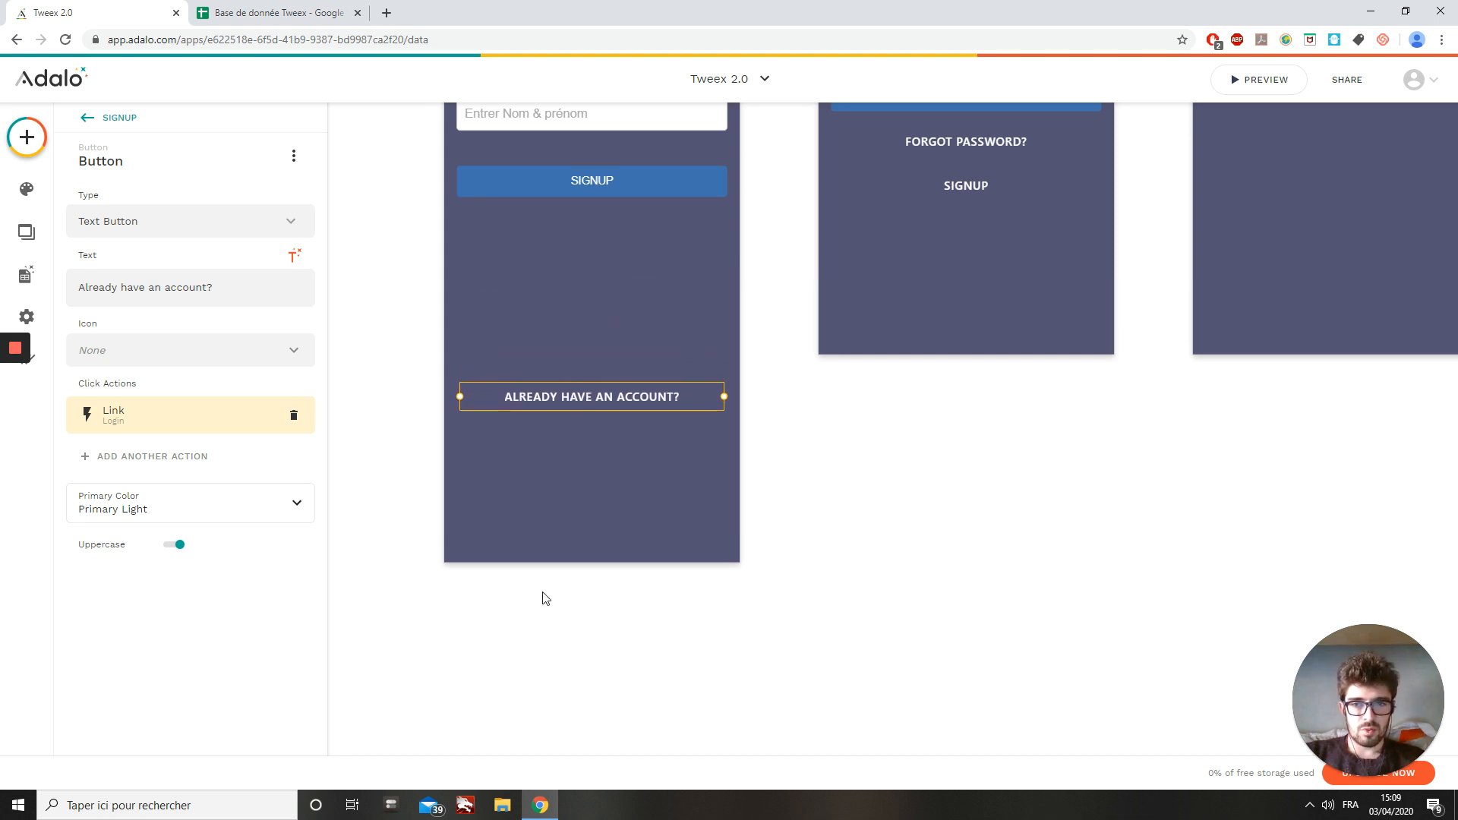
key("Down")
key("Down")
key("Down")
key("Down")
key("Down")
key("Down")
key("Down")
key("Down")
key("Down")
key("Down")
key("Down")
key("Down")
key("Down")
key("Down")
key("Down")
key("Down")
key("Down")
key("Down")
key("Down")
key("Down")
left_click(584, 437)
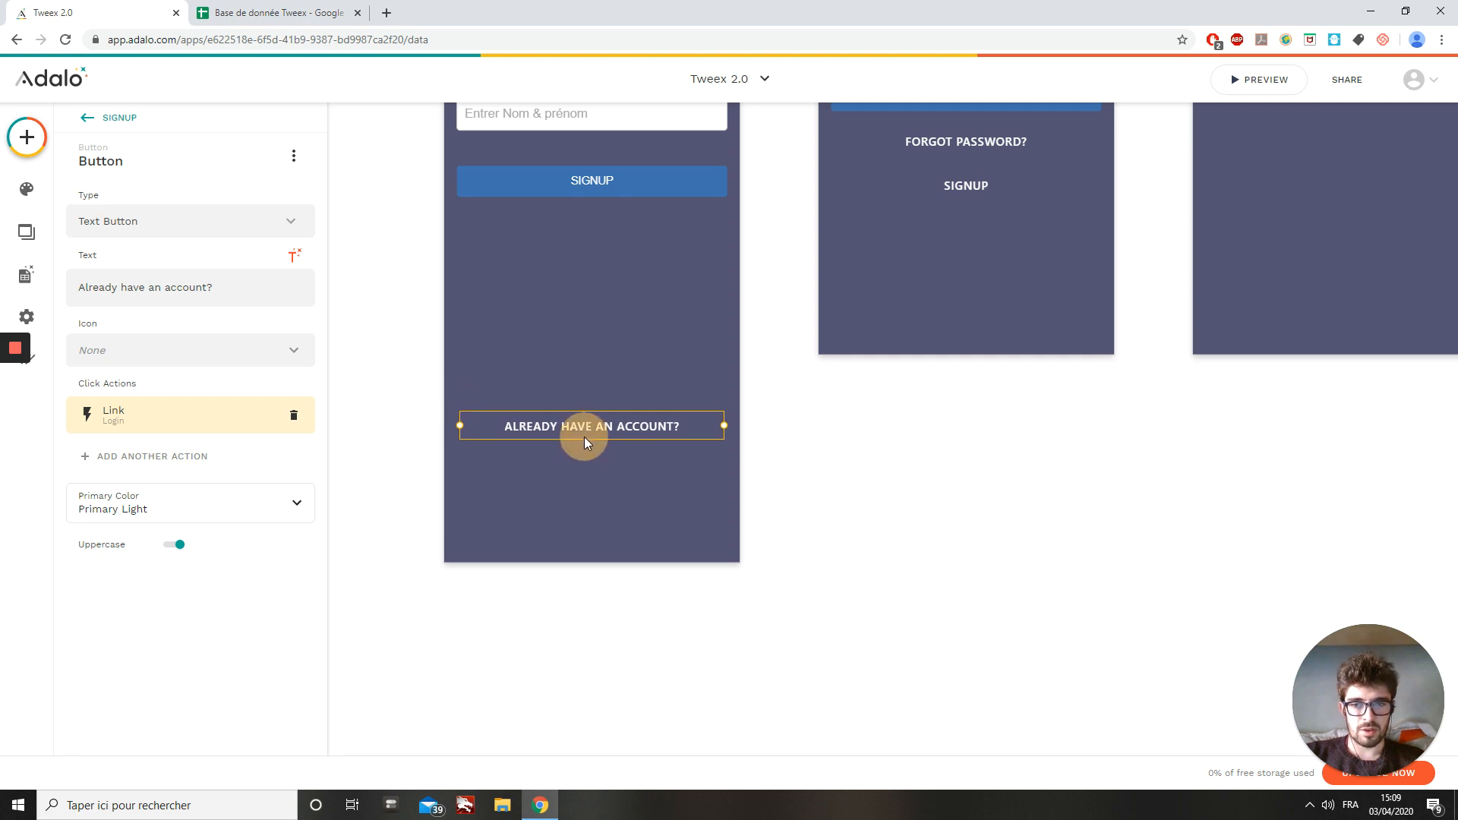
left_click_drag(585, 438, 584, 499)
scroll(544, 240, "up", 3)
left_click(508, 317)
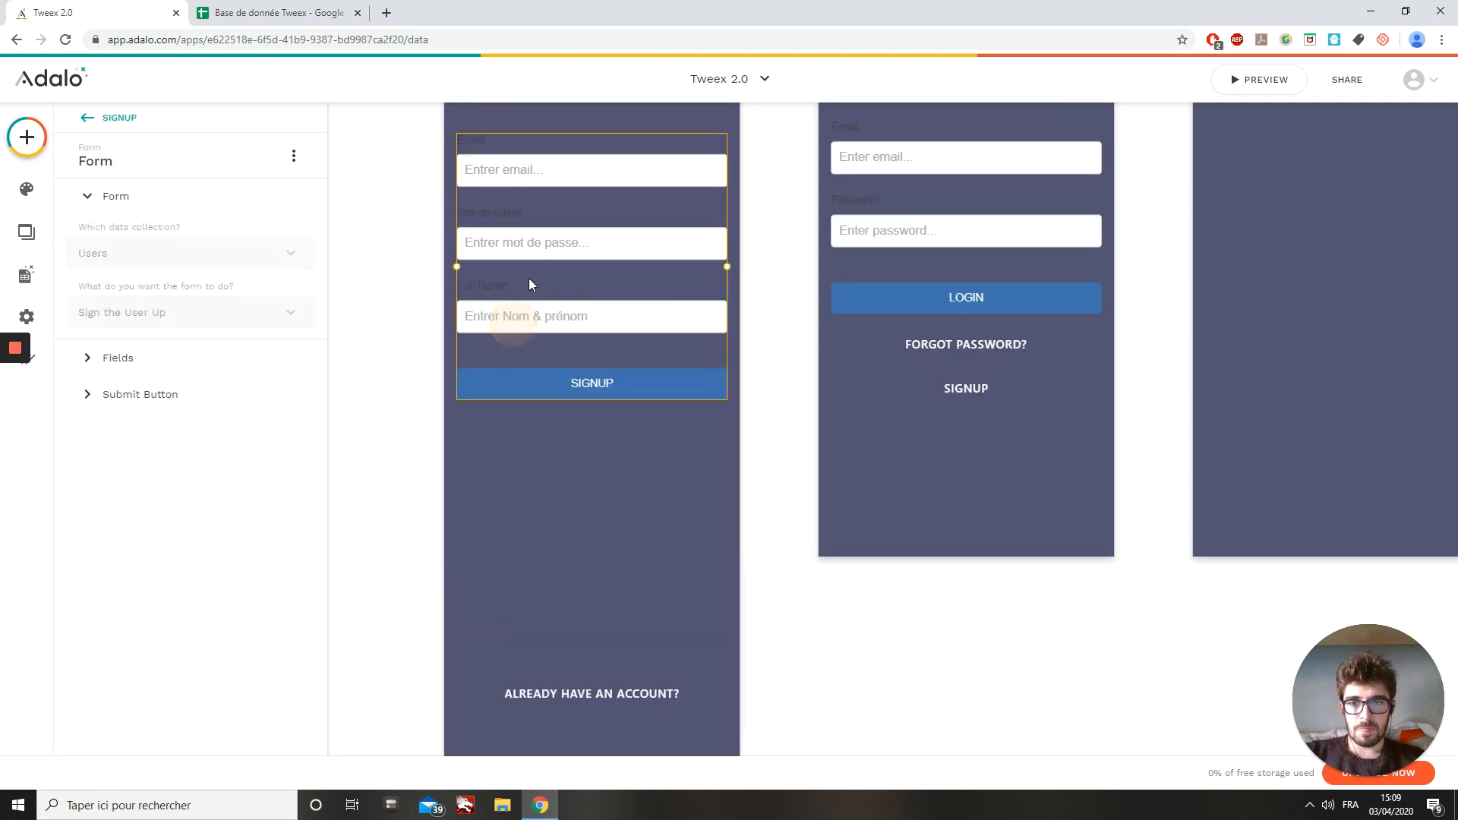
Add Pseudo and Photo de profil as visible fields on the Signup form.
left_click(134, 376)
left_click(163, 407)
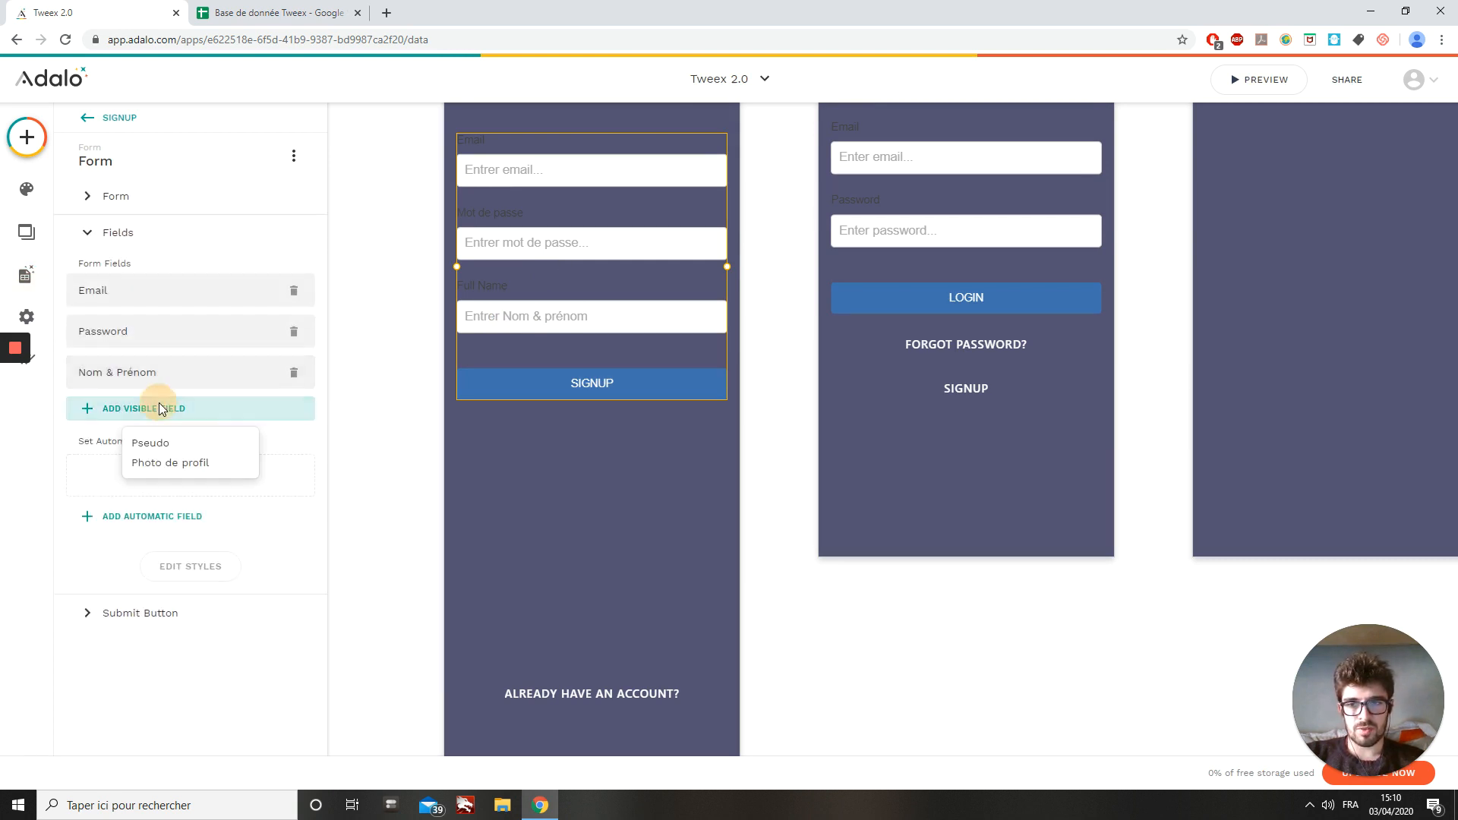
left_click(198, 444)
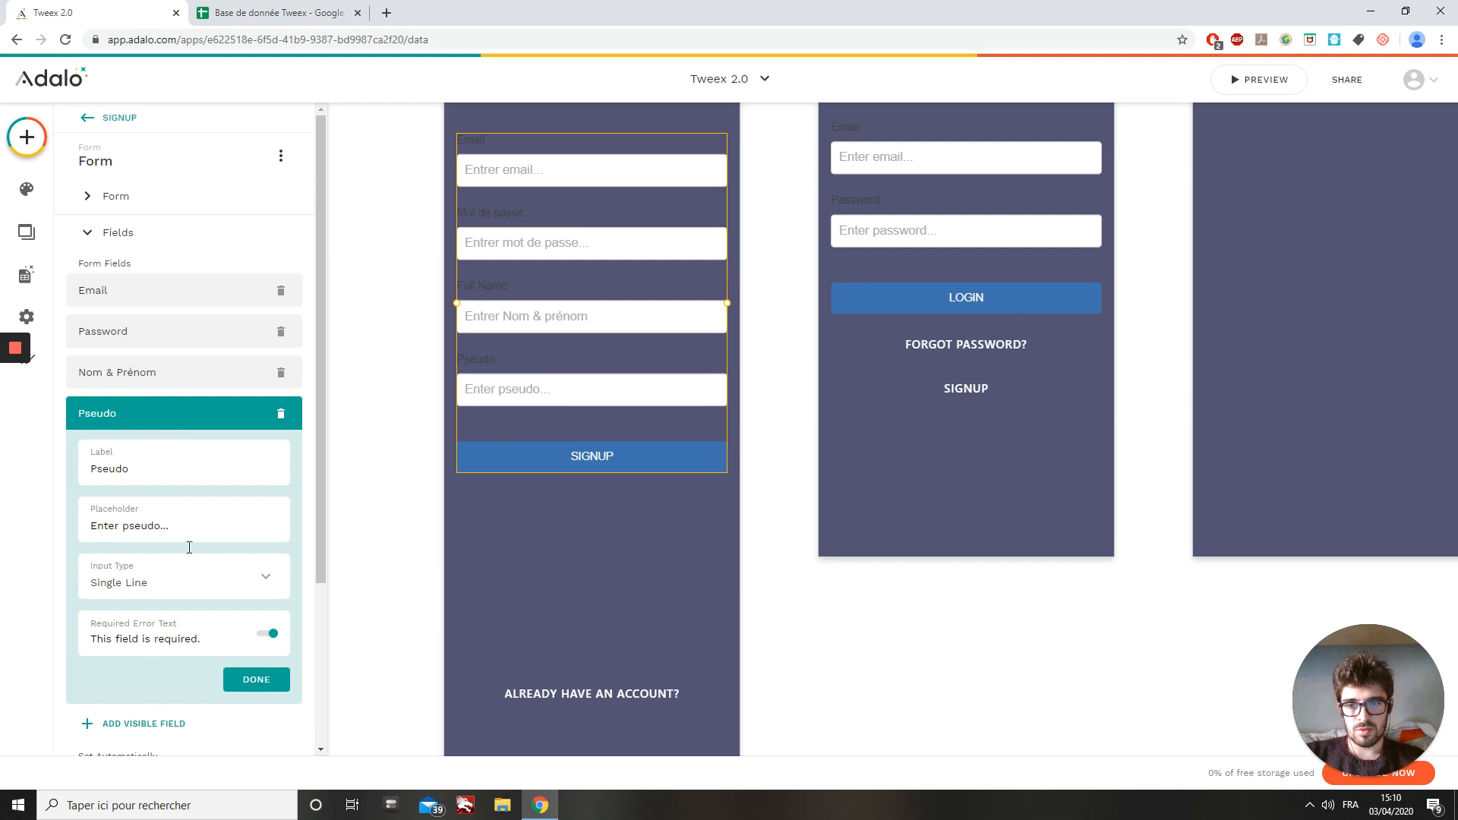
scroll(175, 644, "down", 1)
left_click(173, 641)
left_click(121, 614)
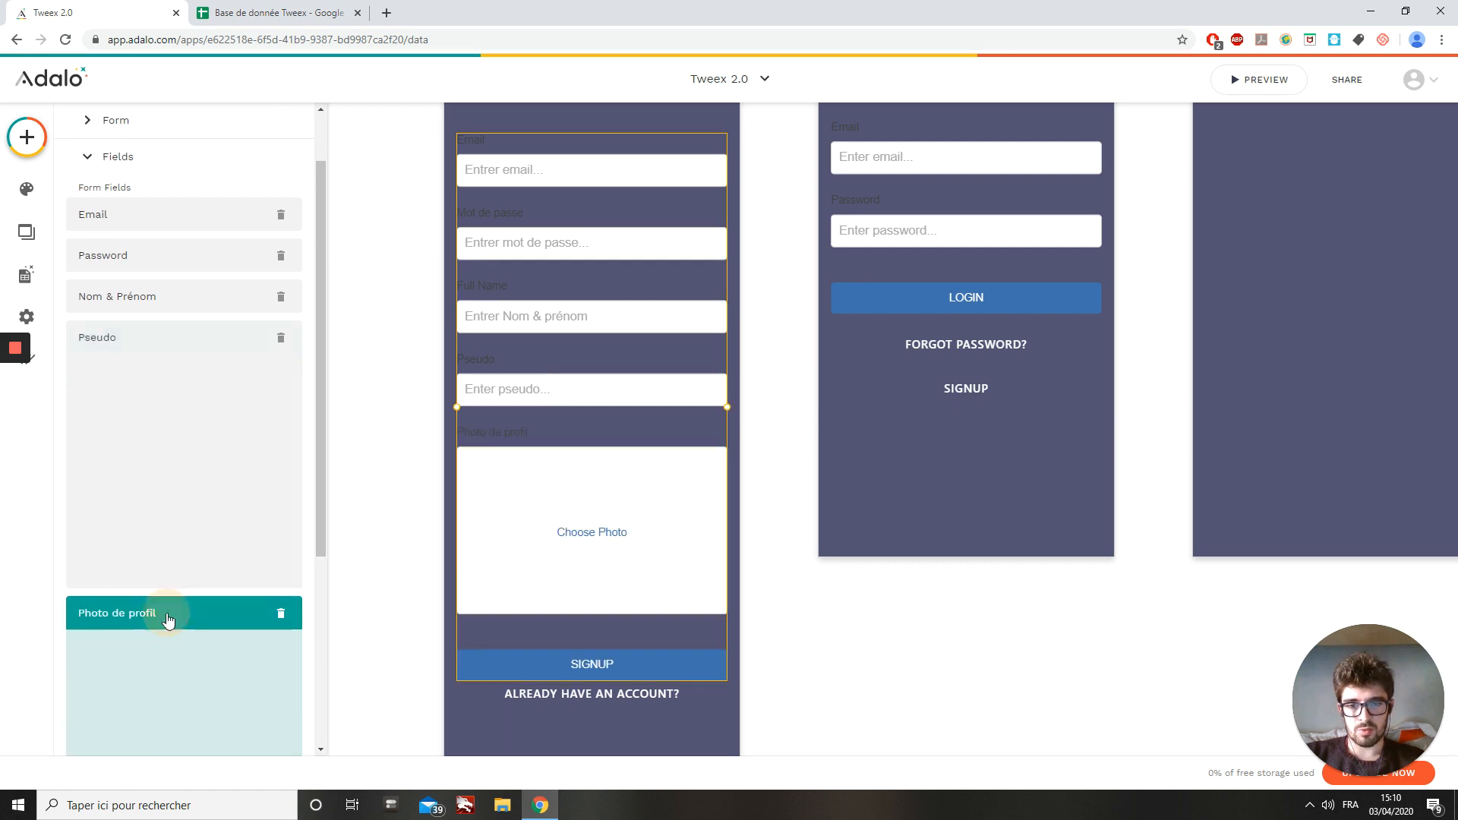
scroll(516, 553, "down", 2)
Reselect the Signup form and bring up its Edit Styles settings.
left_click(561, 527)
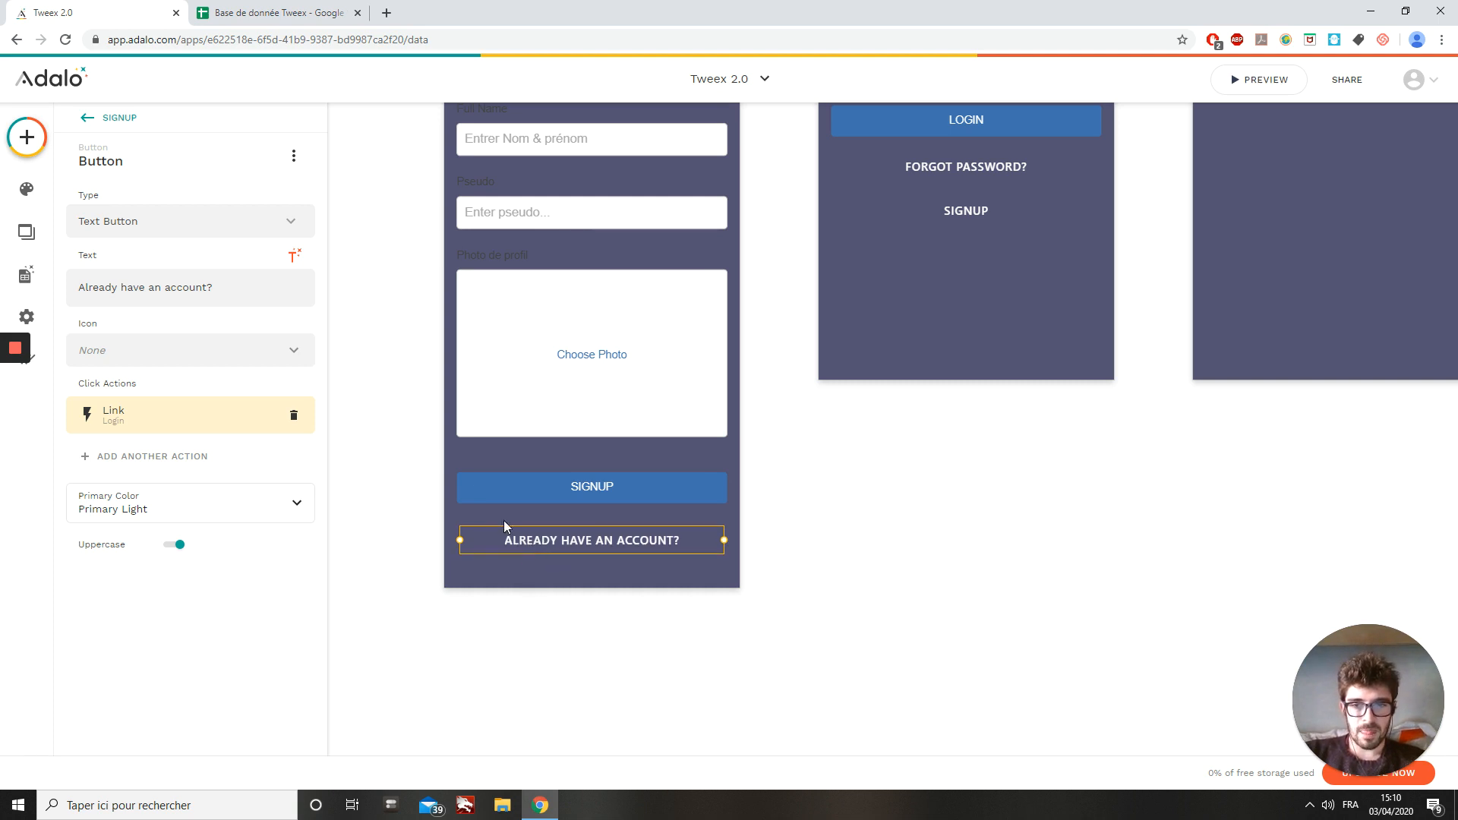
scroll(401, 476, "up", 2)
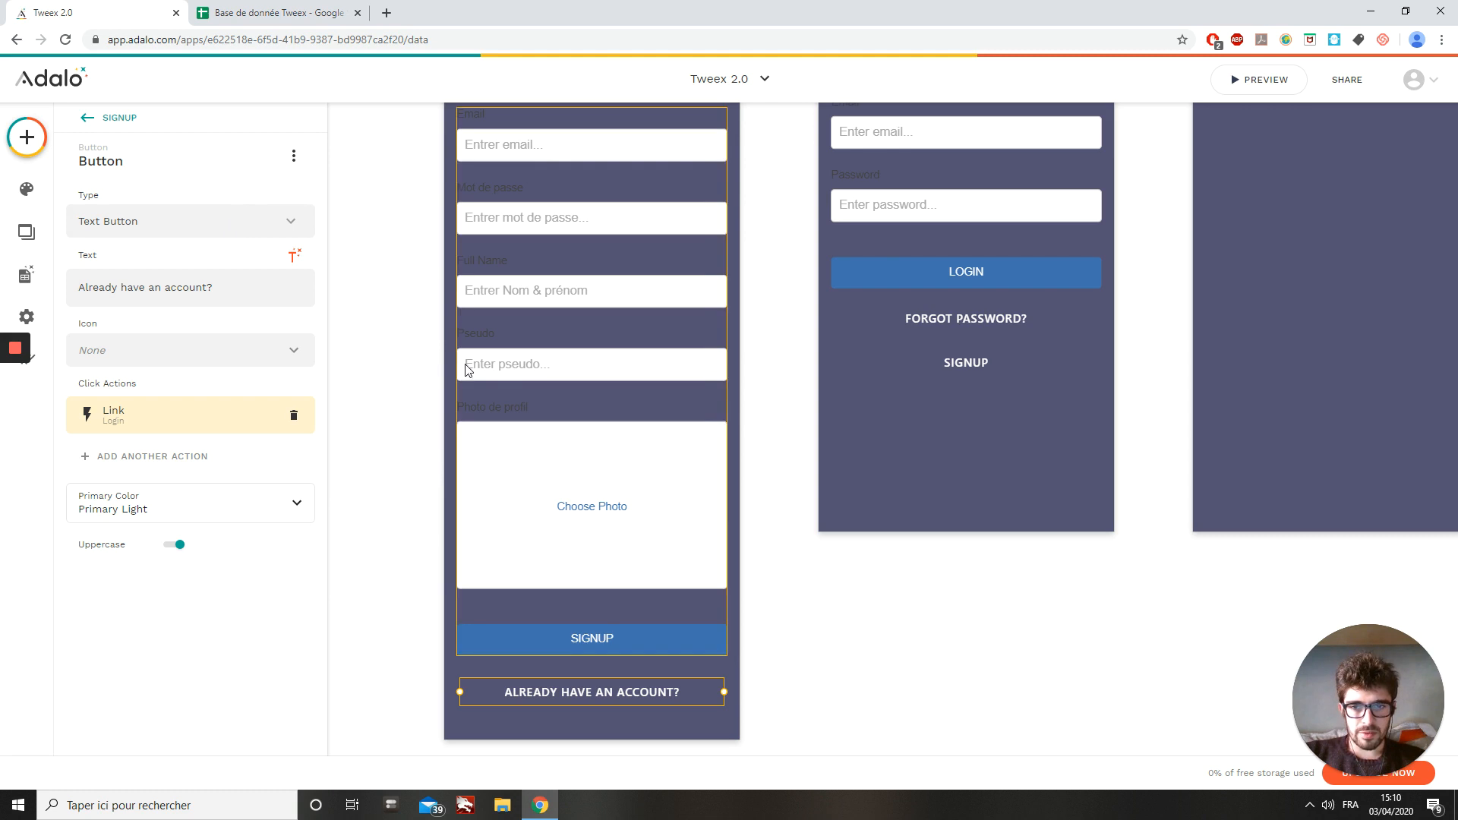
left_click(512, 446)
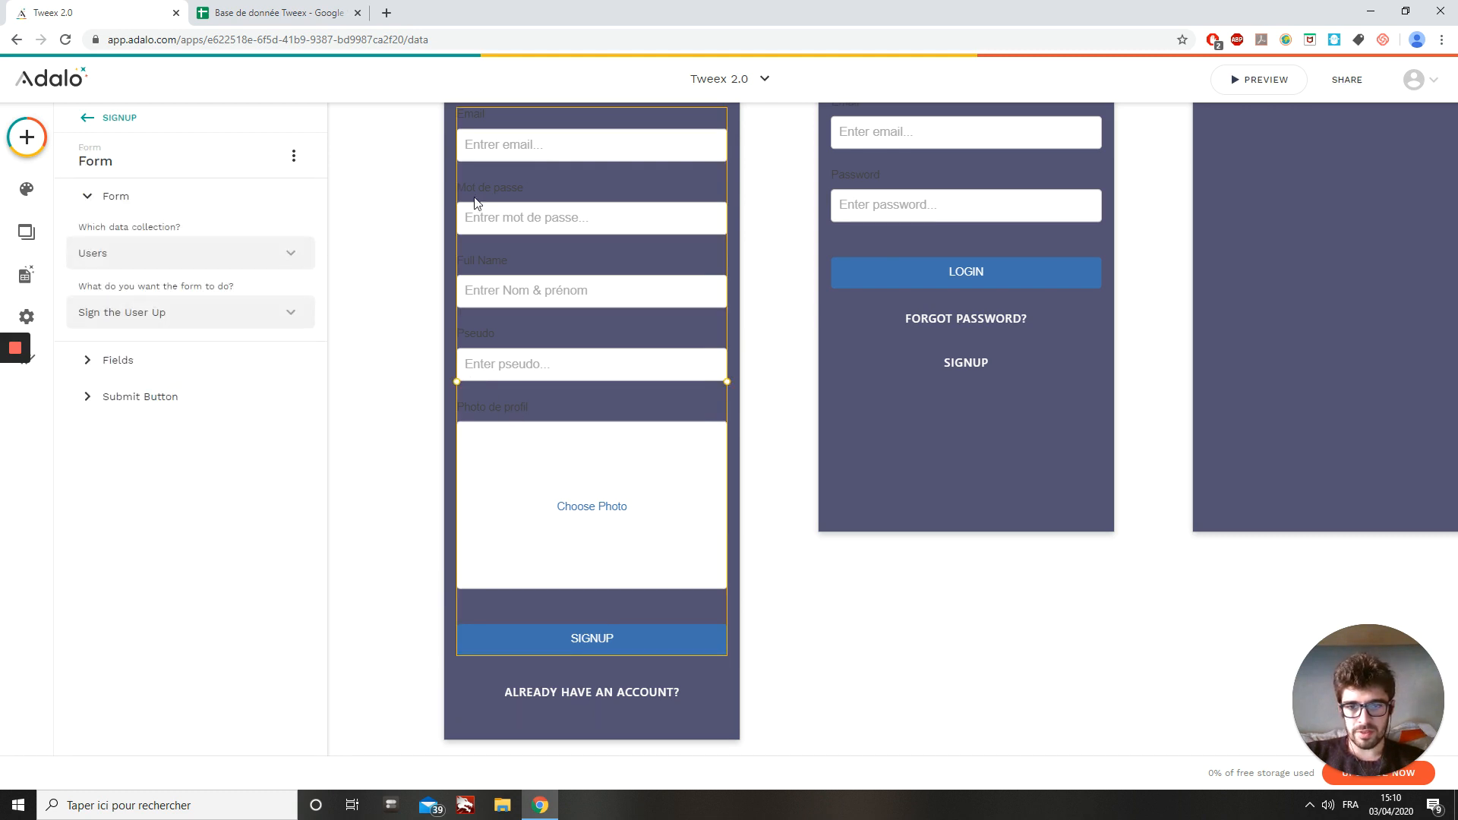
left_click(126, 363)
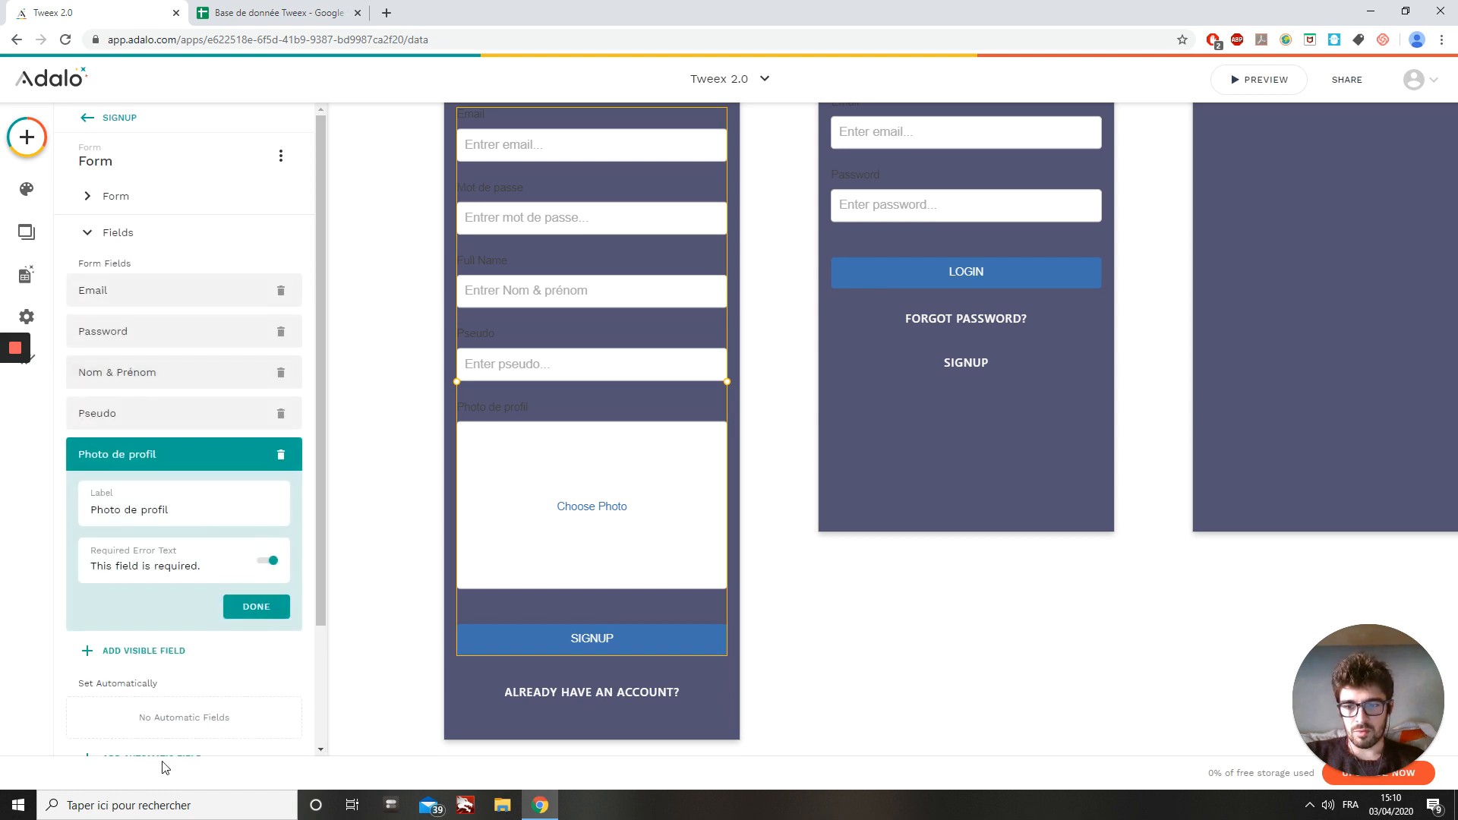
scroll(148, 683, "down", 2)
left_click(202, 700)
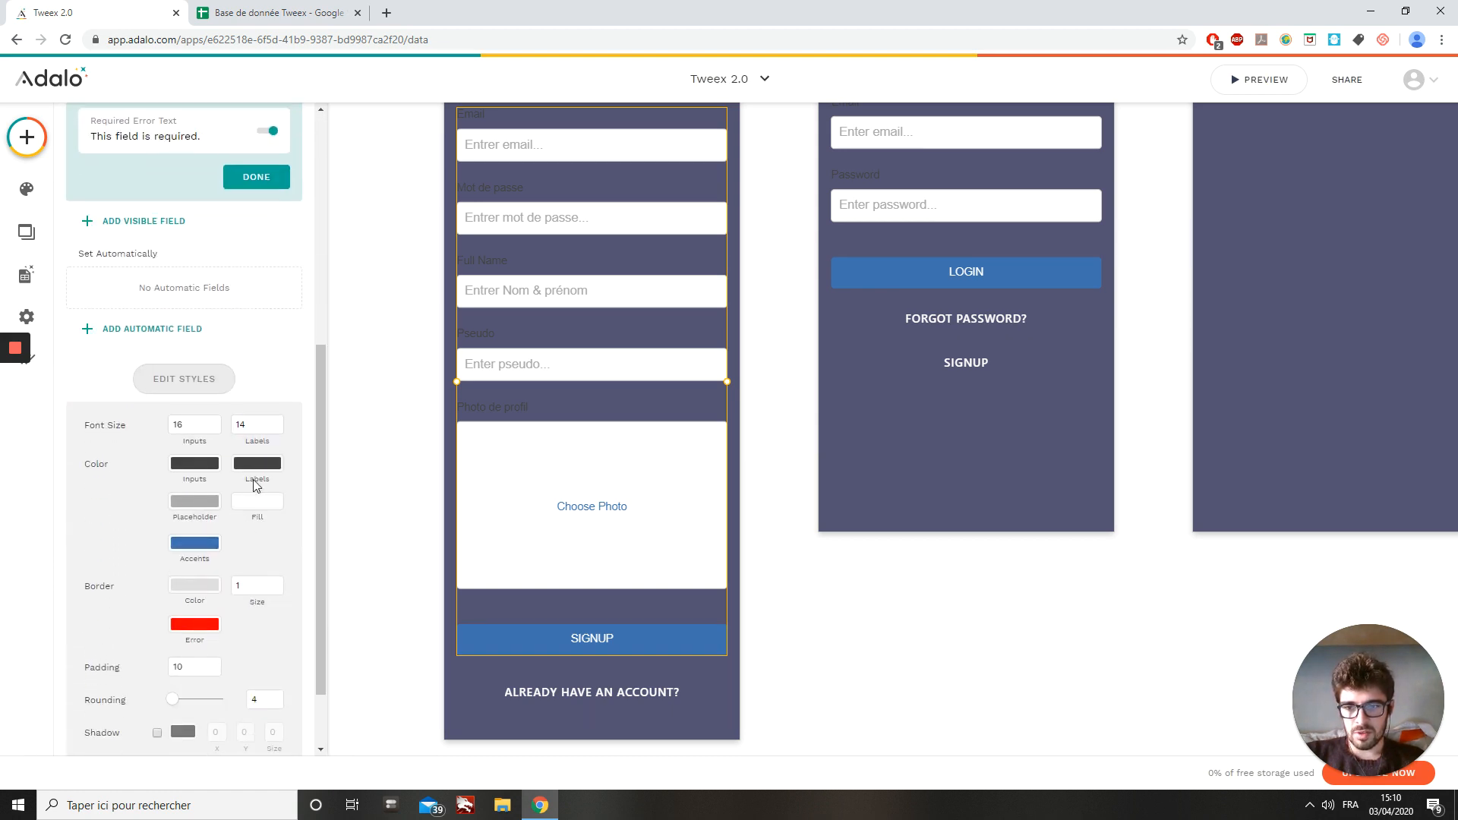
Set the Signup form's input text colour to black and its field labels to white.
left_click(199, 464)
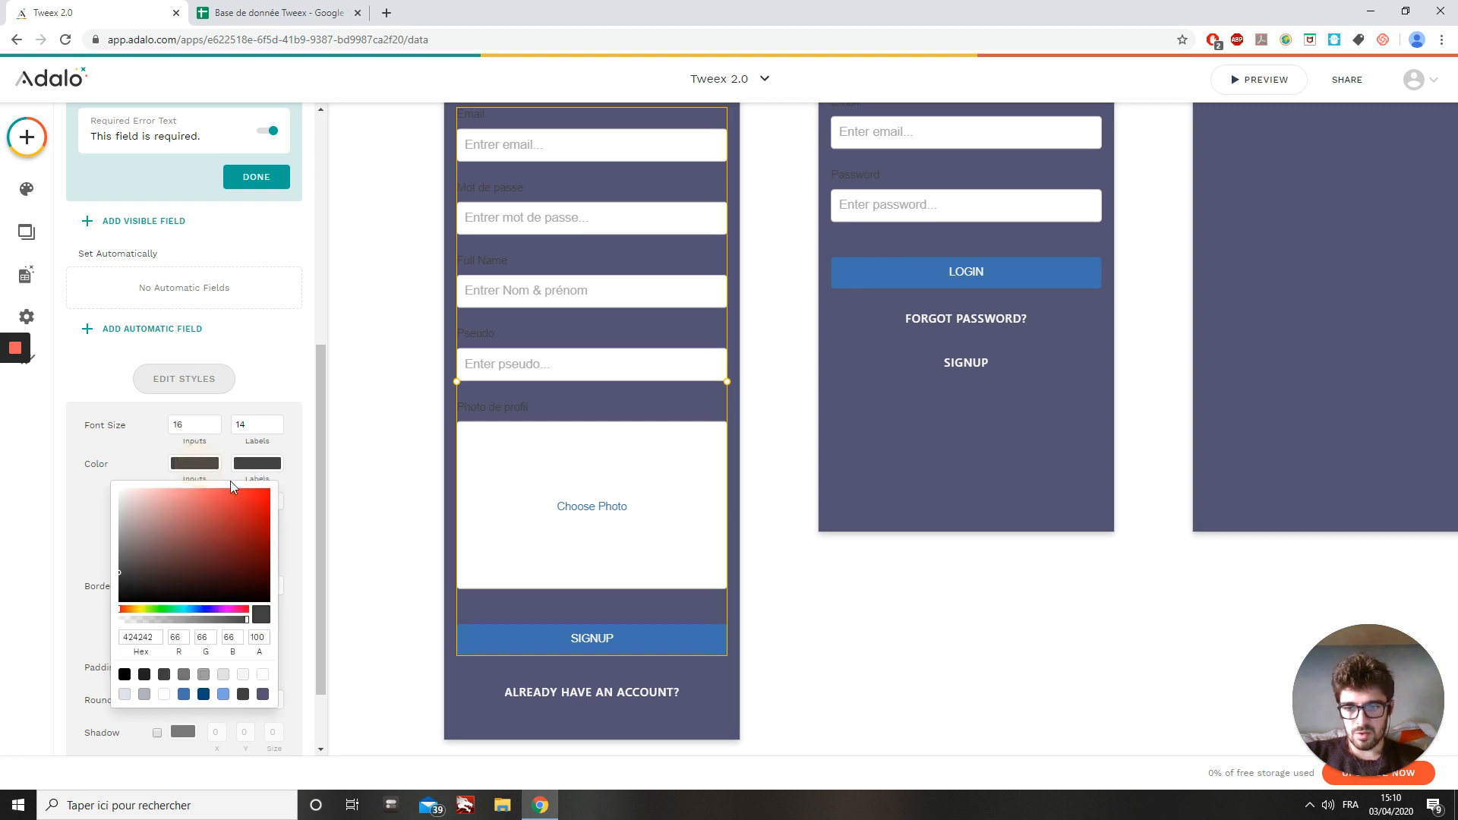
left_click(262, 675)
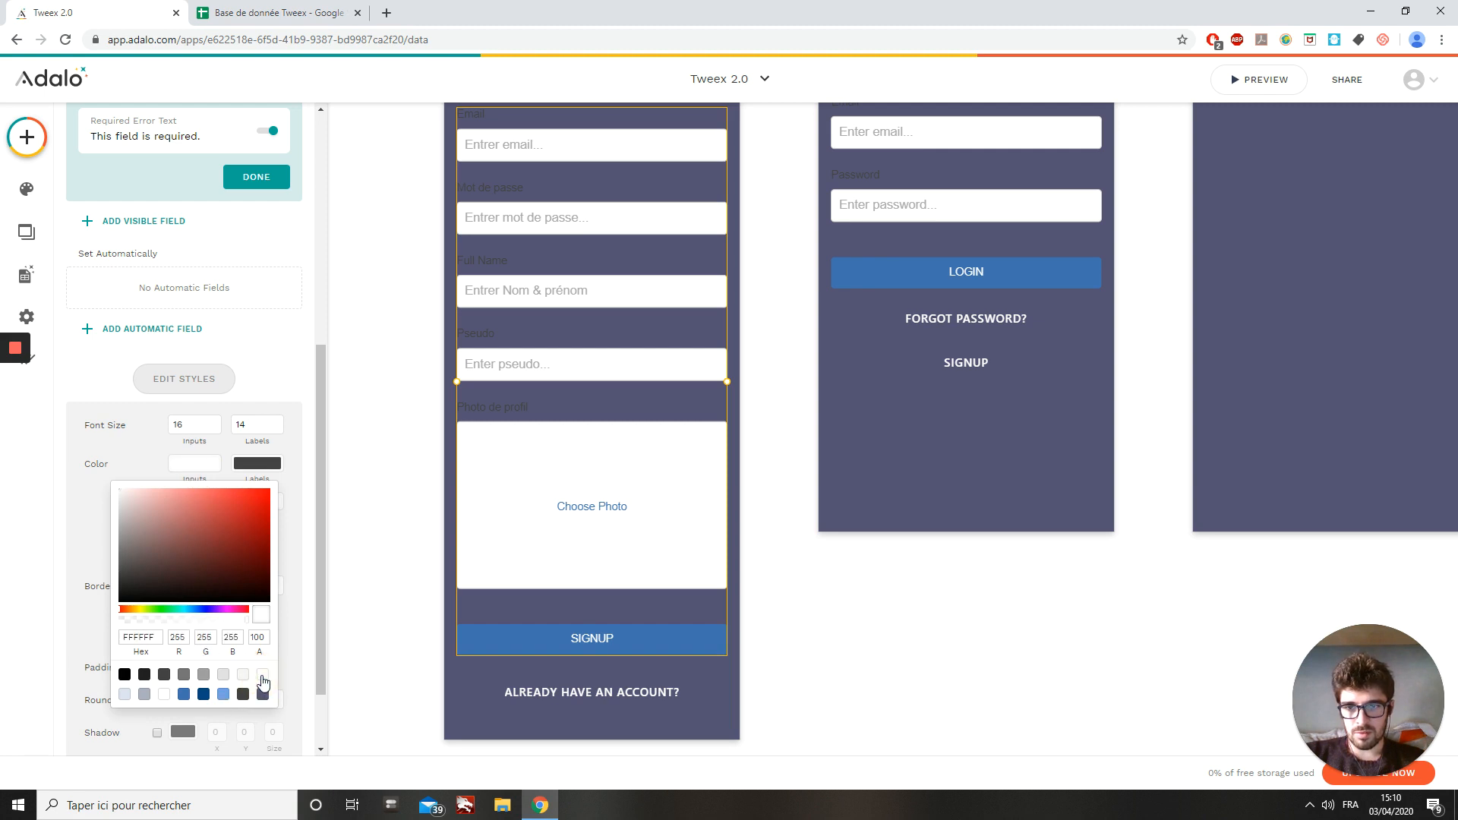
left_click(124, 674)
left_click(251, 465)
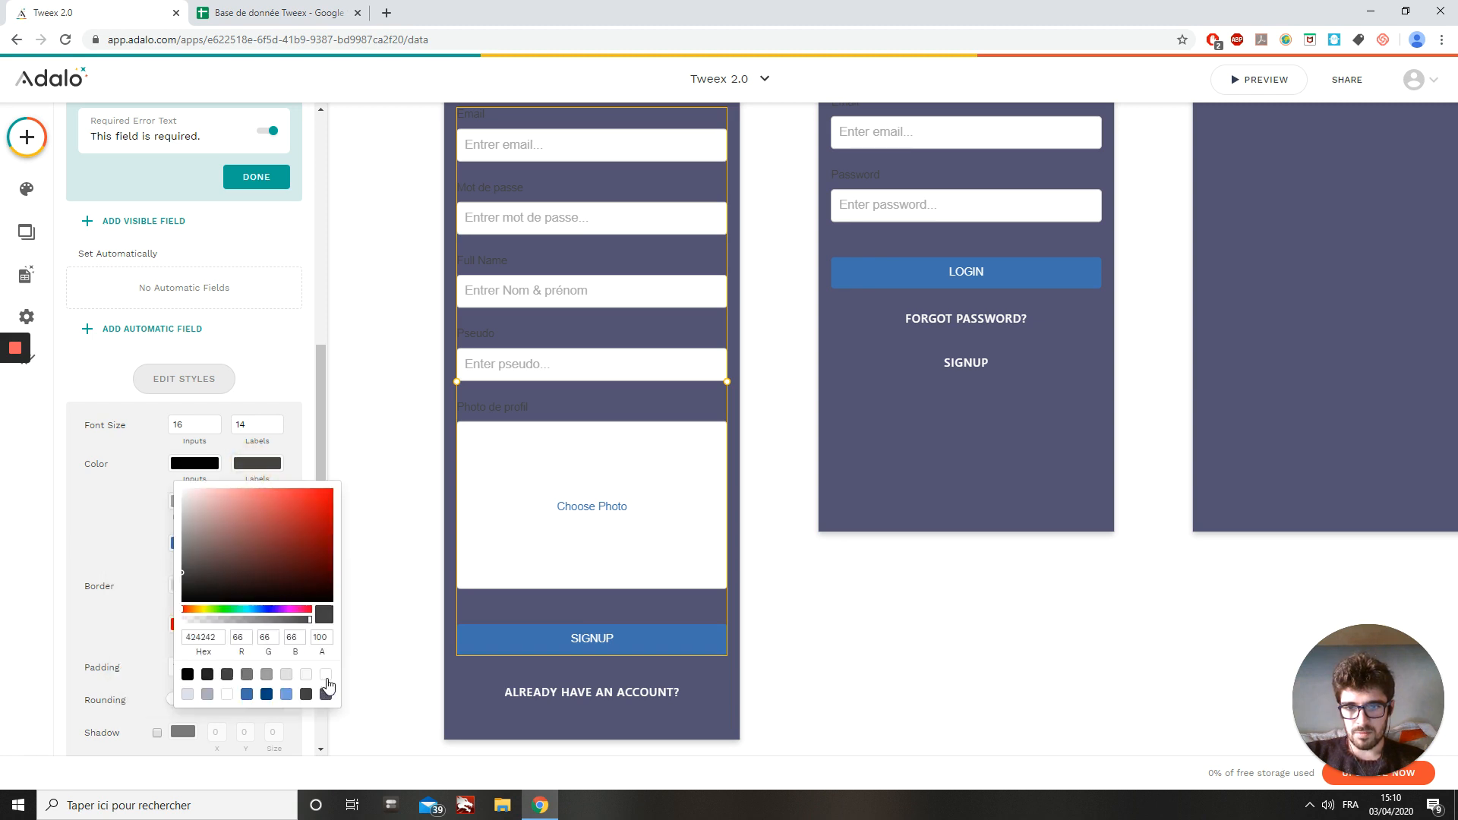
left_click(326, 677)
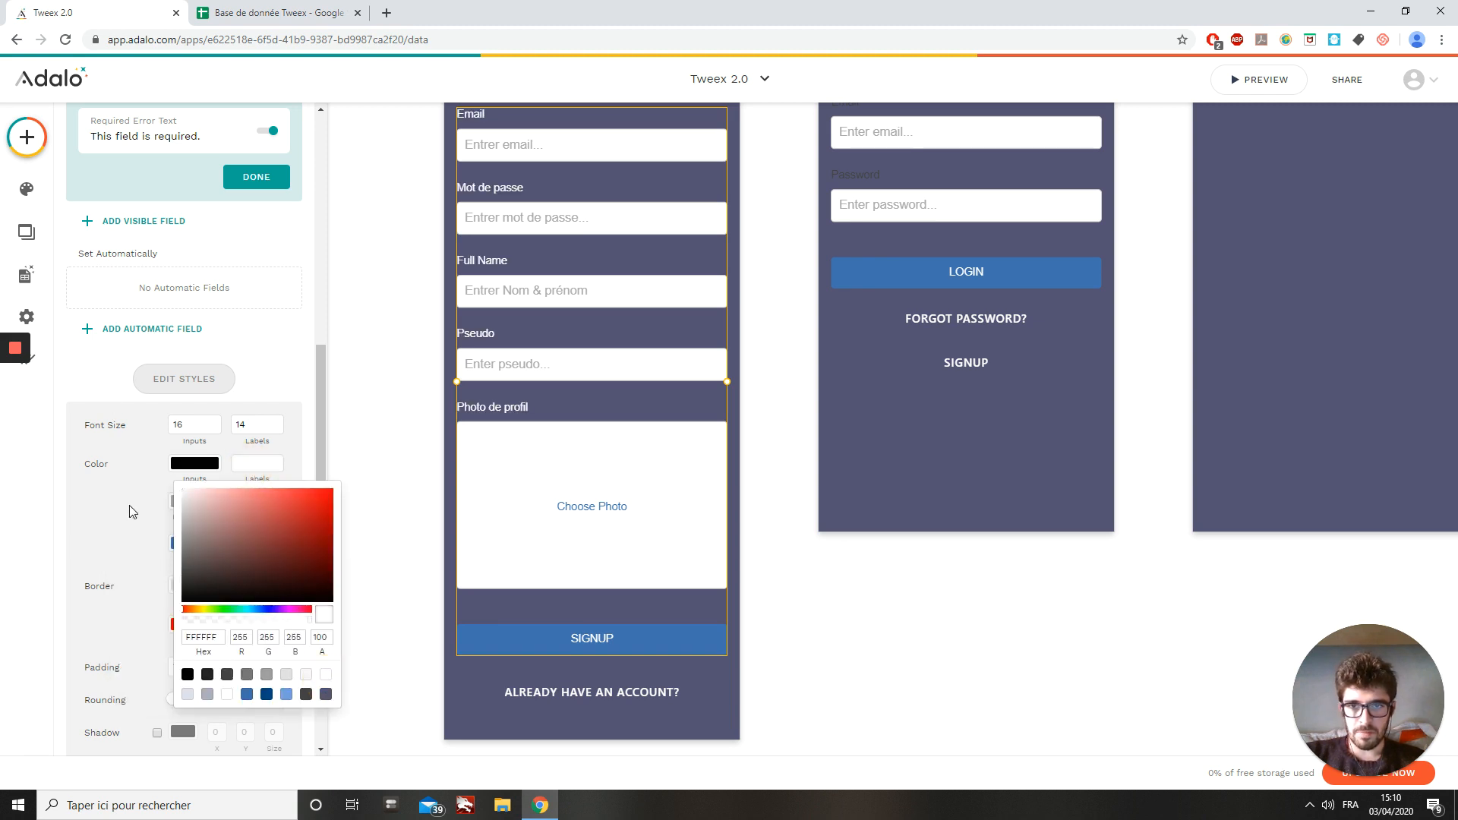
left_click(194, 473)
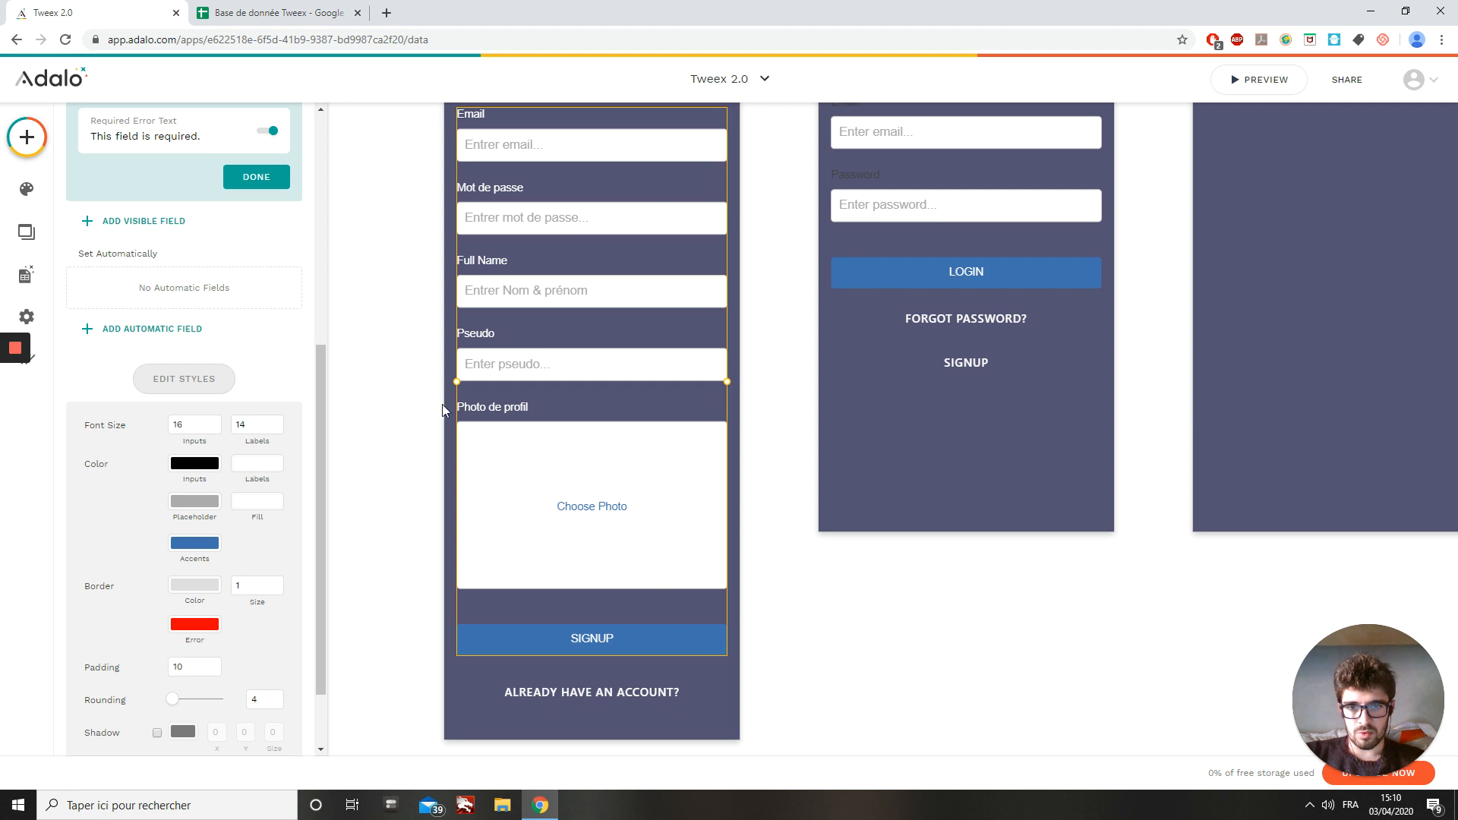
left_click(129, 510)
Set the Signup form's accent colour to grey 9E9E9E.
left_click(192, 543)
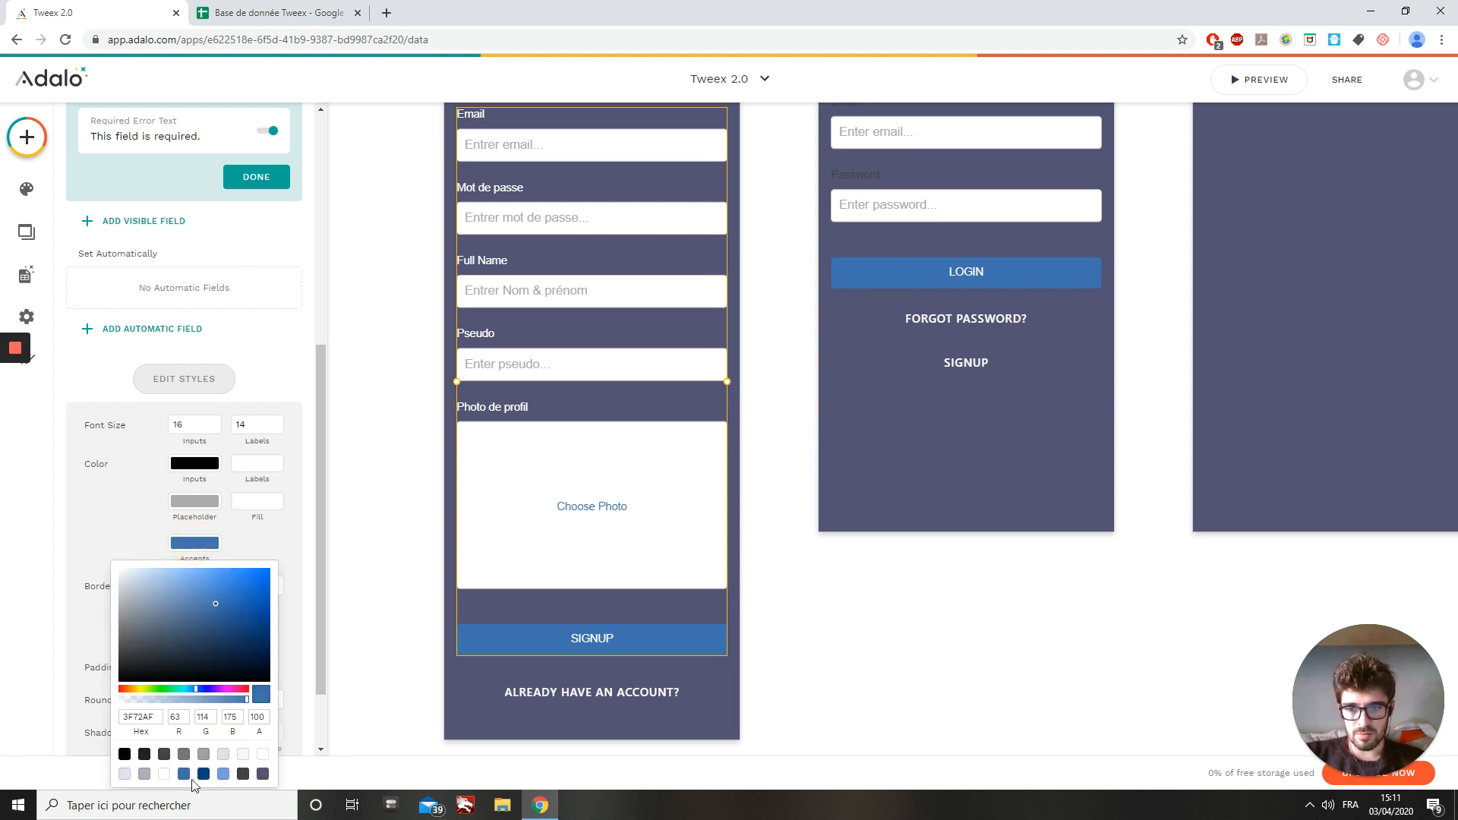
left_click(223, 774)
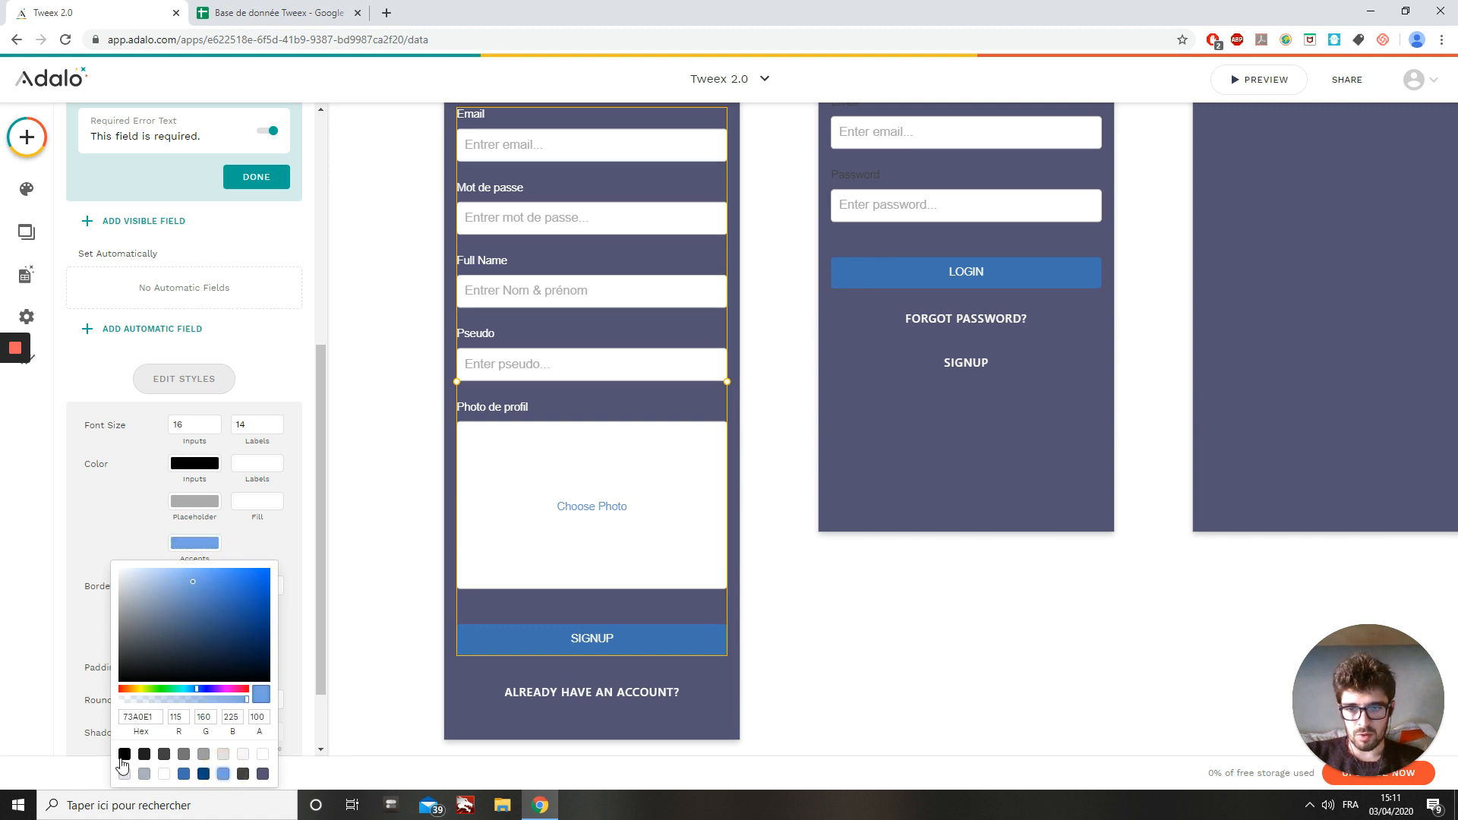
left_click(204, 755)
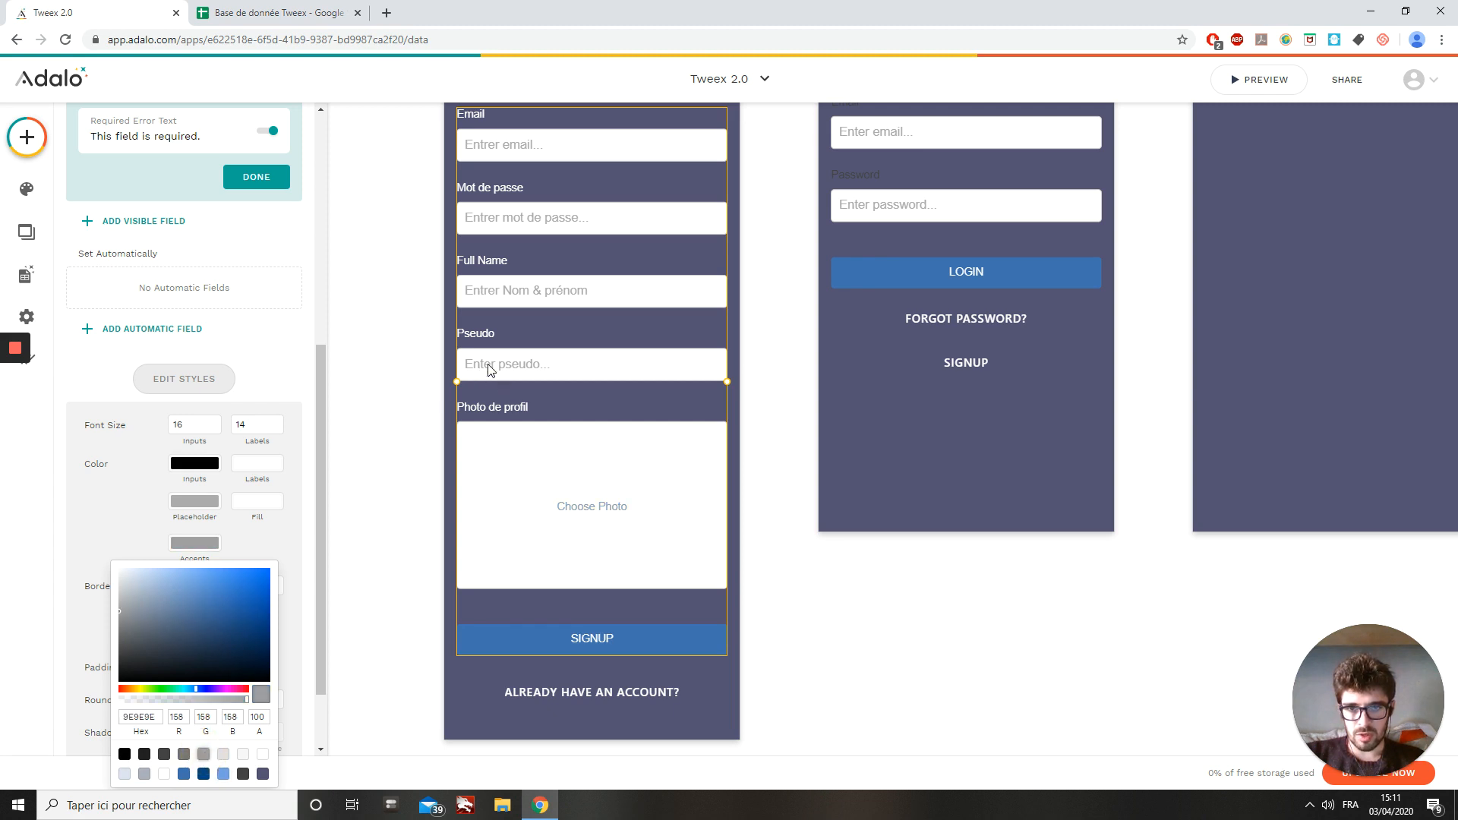
left_click(275, 539)
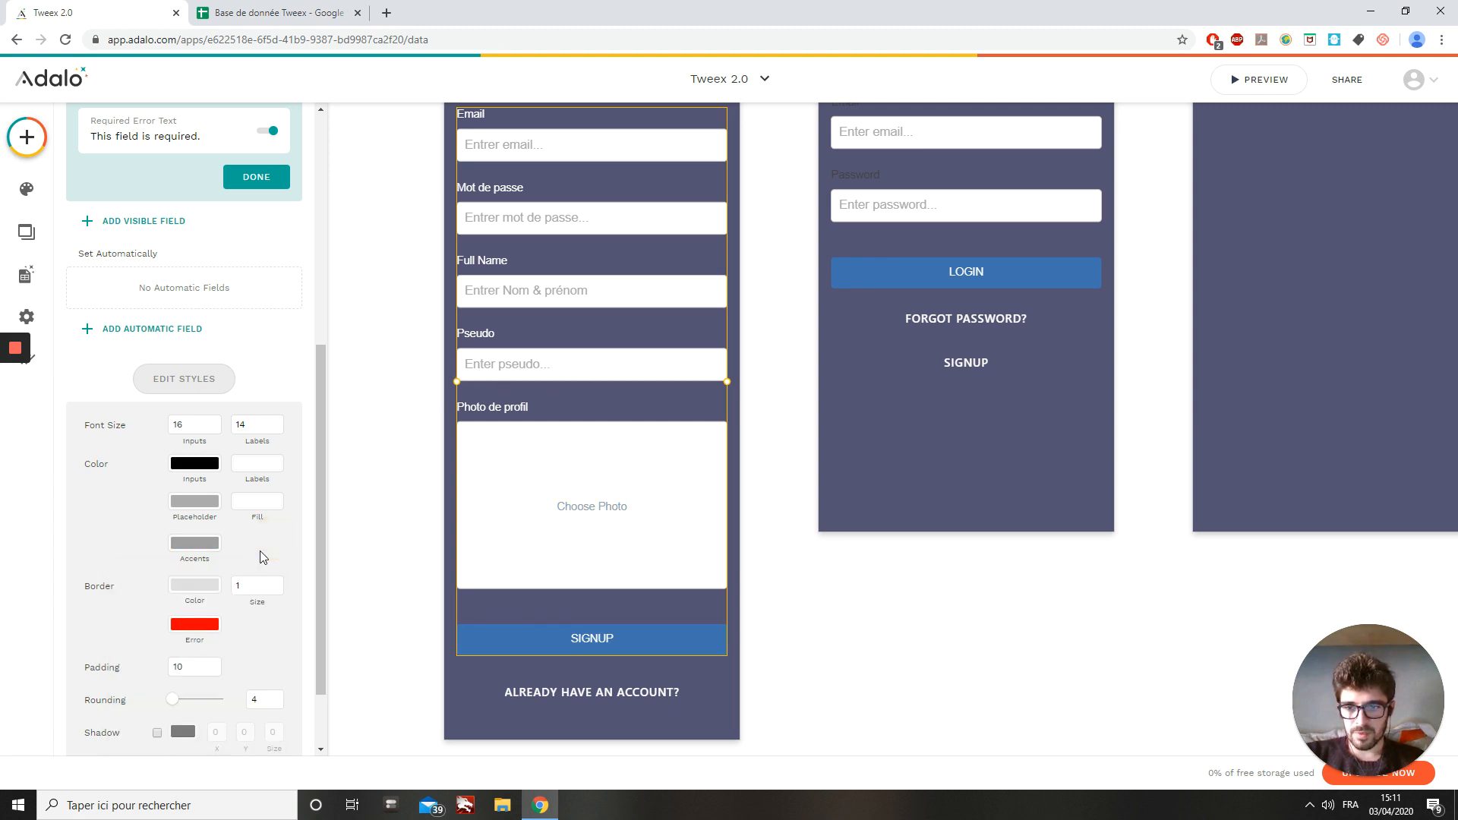
Drag the Nom & Prénom field above Email so it comes first.
scroll(261, 562, "down", 1)
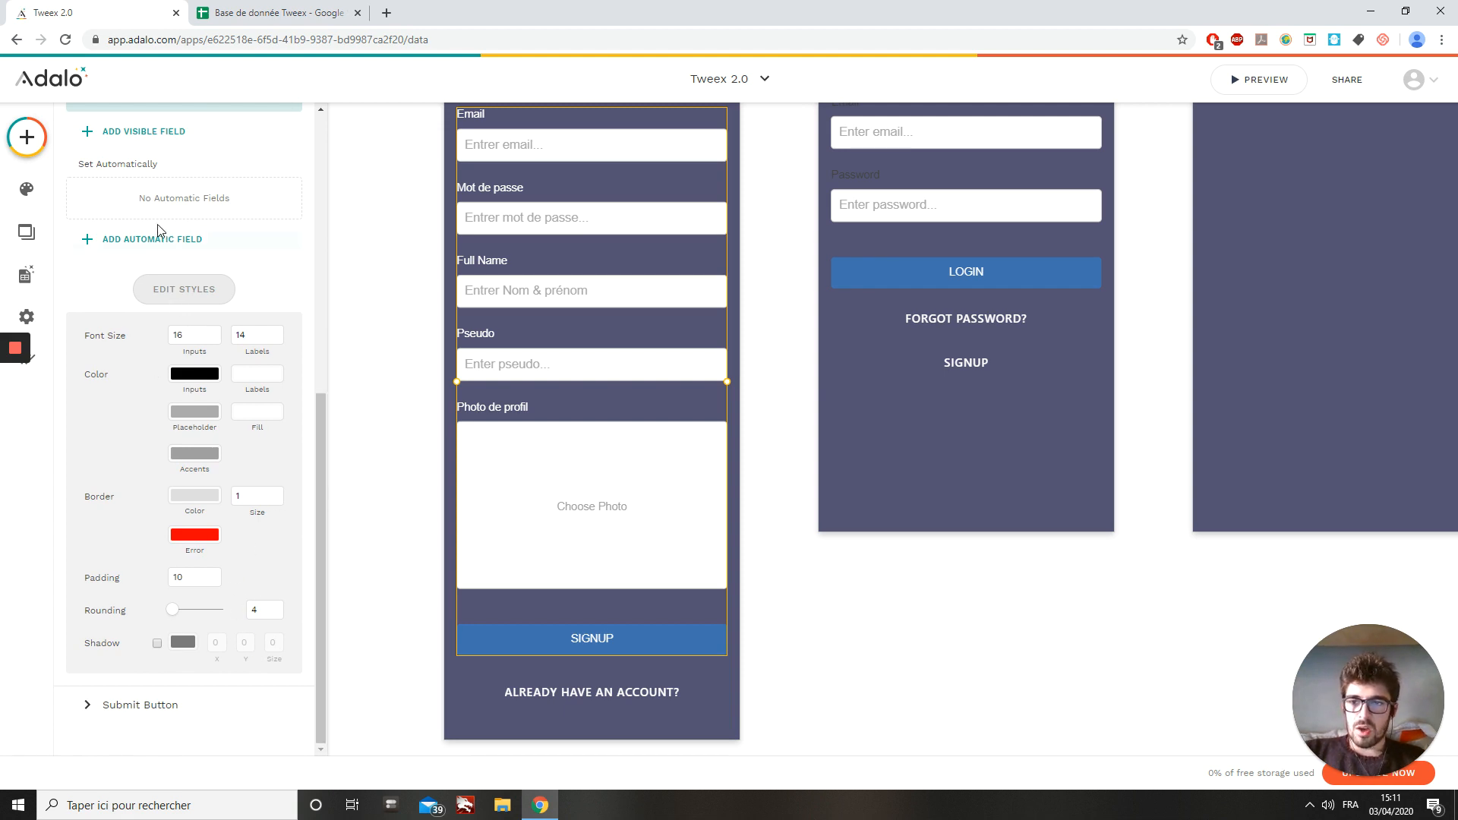
scroll(508, 376, "up", 1)
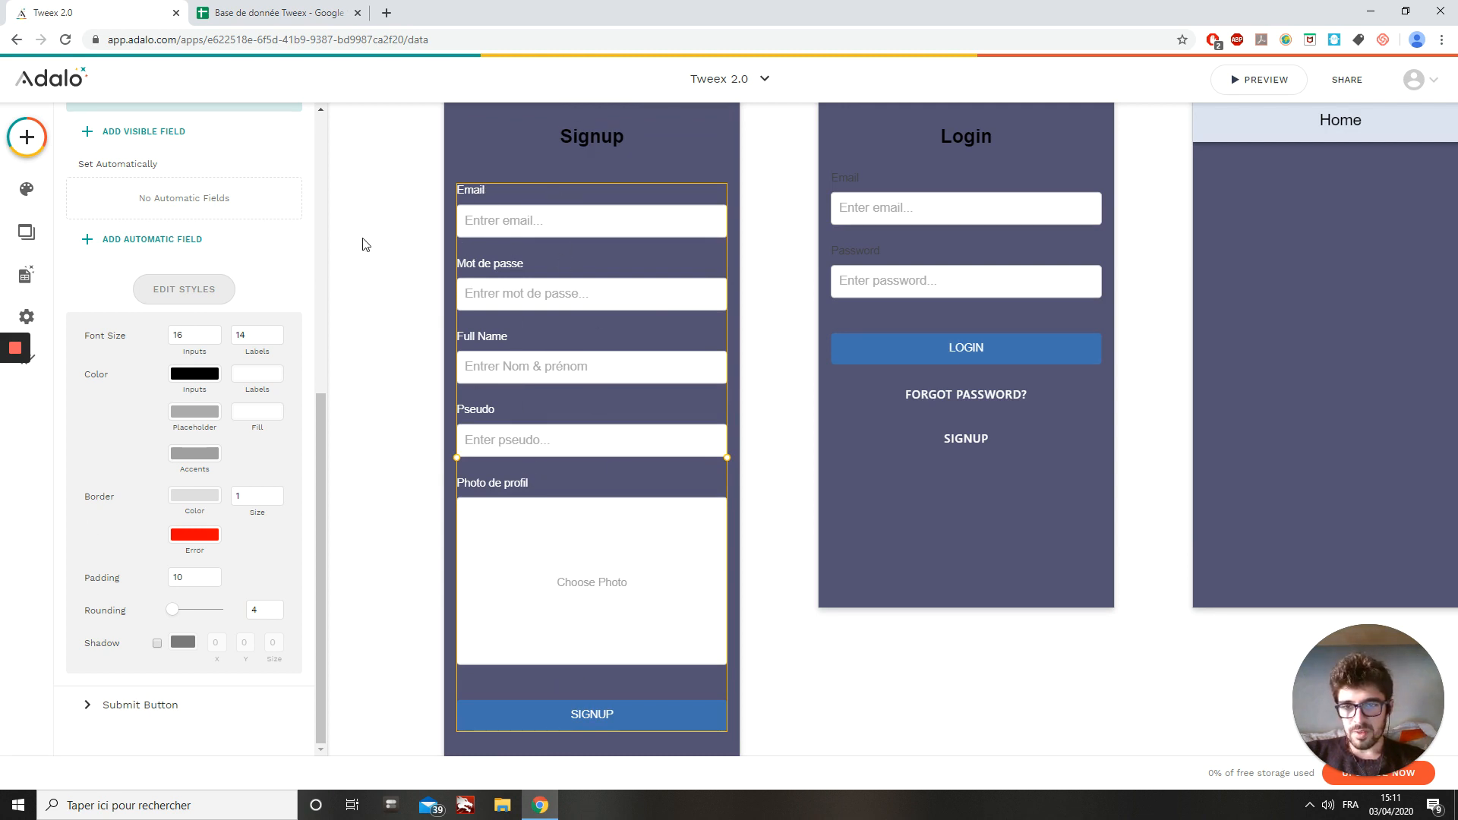
scroll(137, 251, "up", 4)
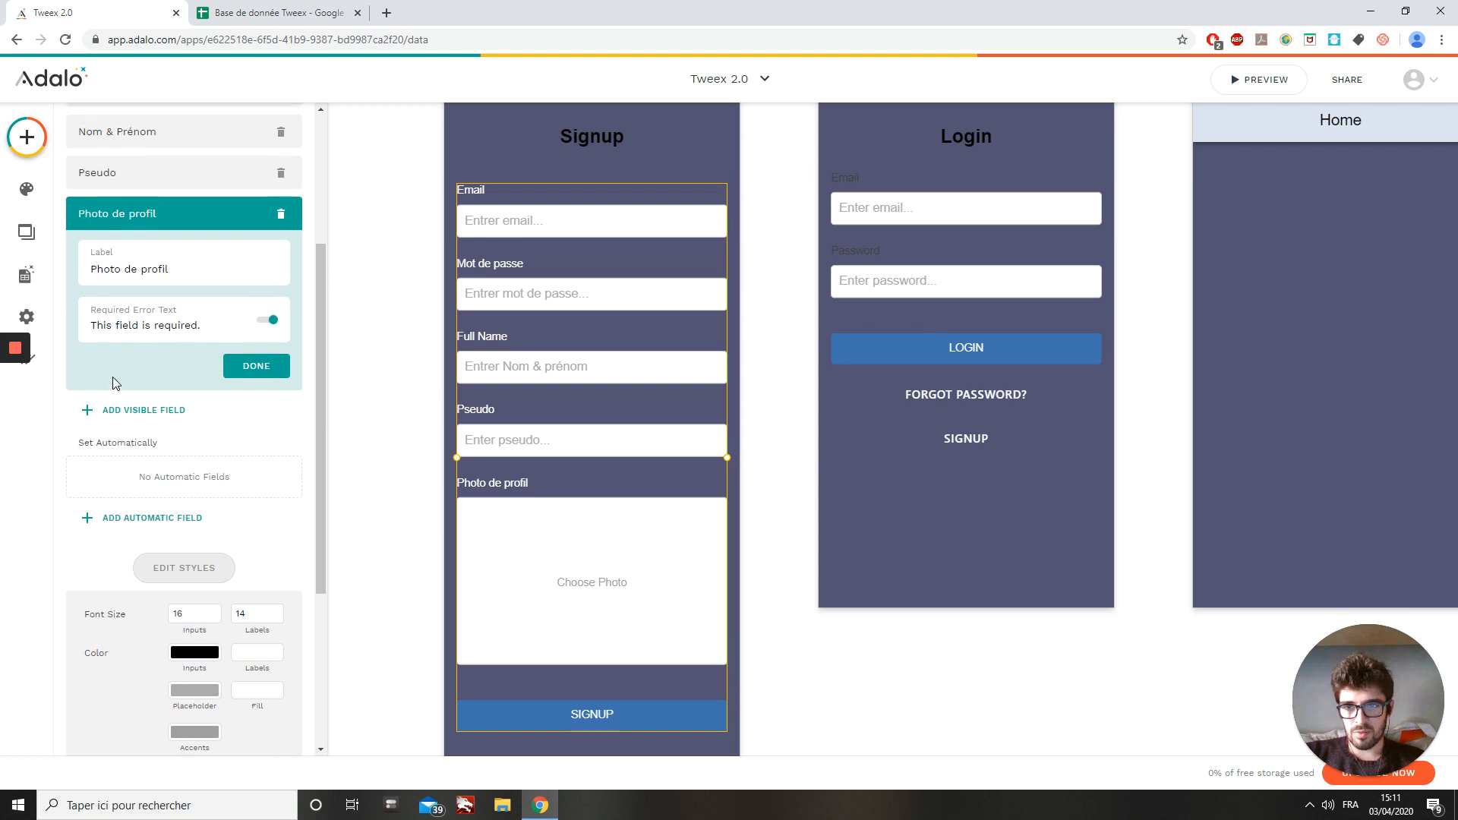
scroll(130, 395, "up", 2)
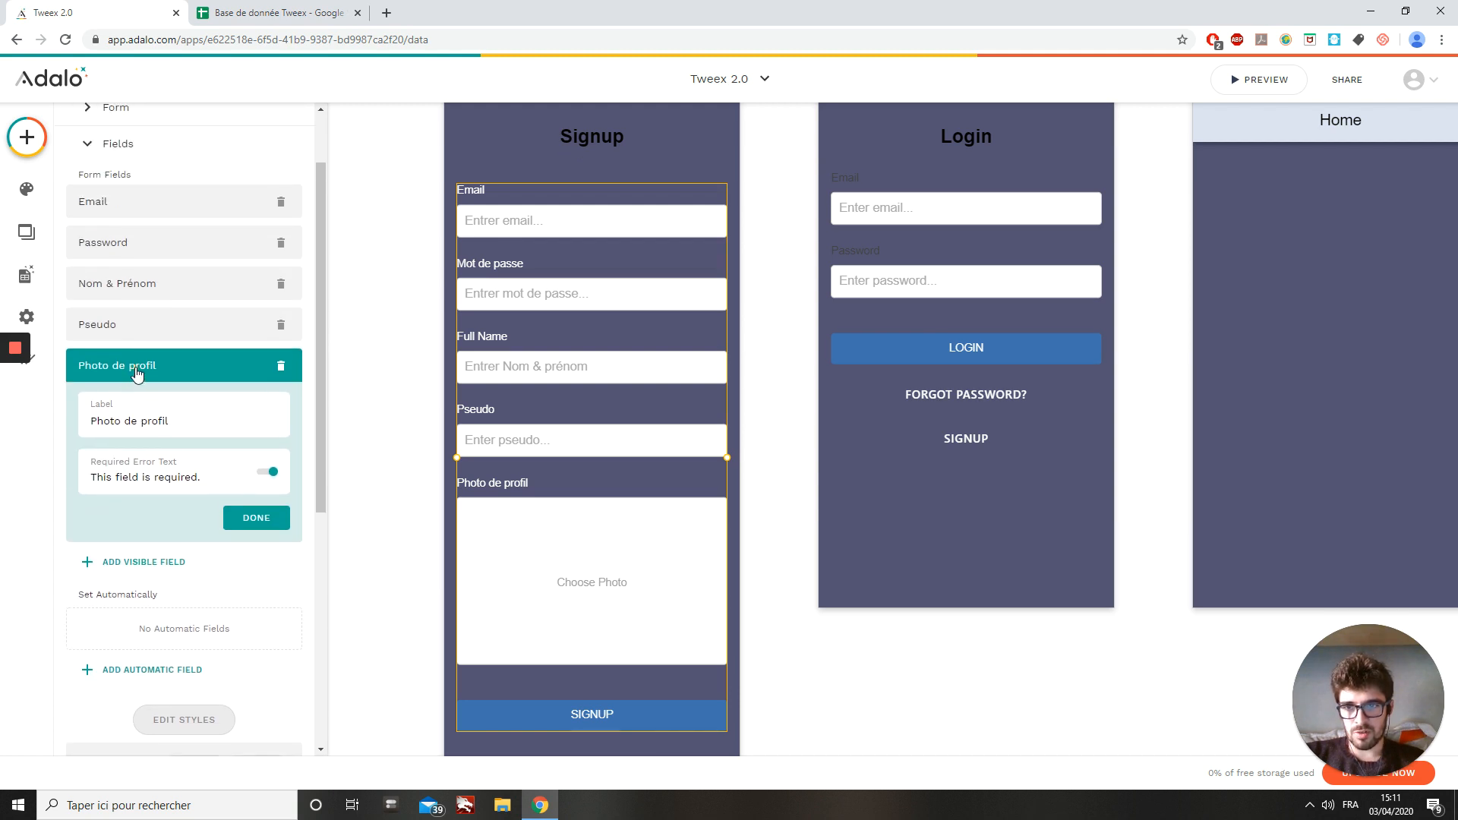
left_click(137, 368)
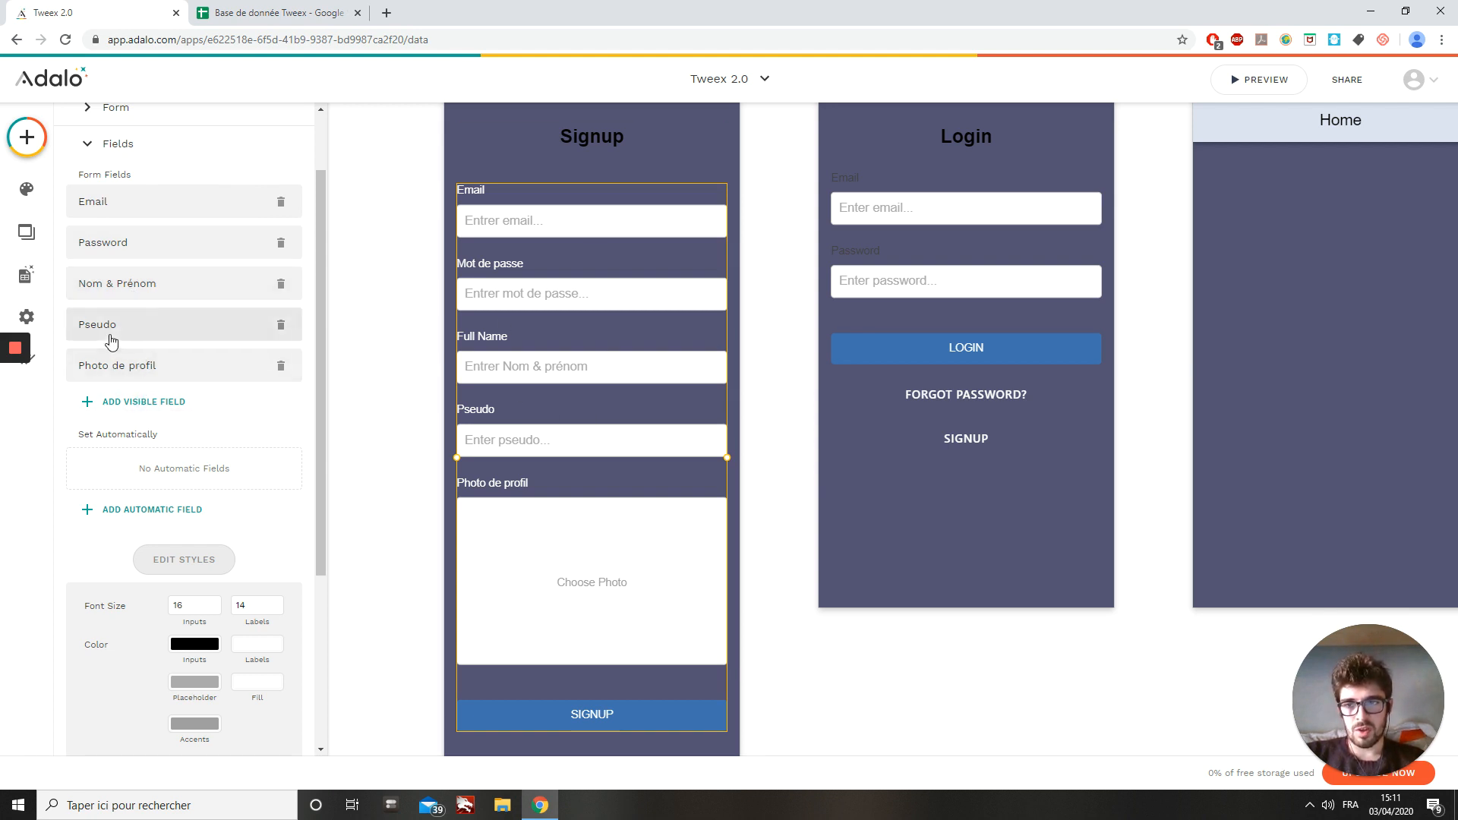
left_click_drag(123, 284, 127, 205)
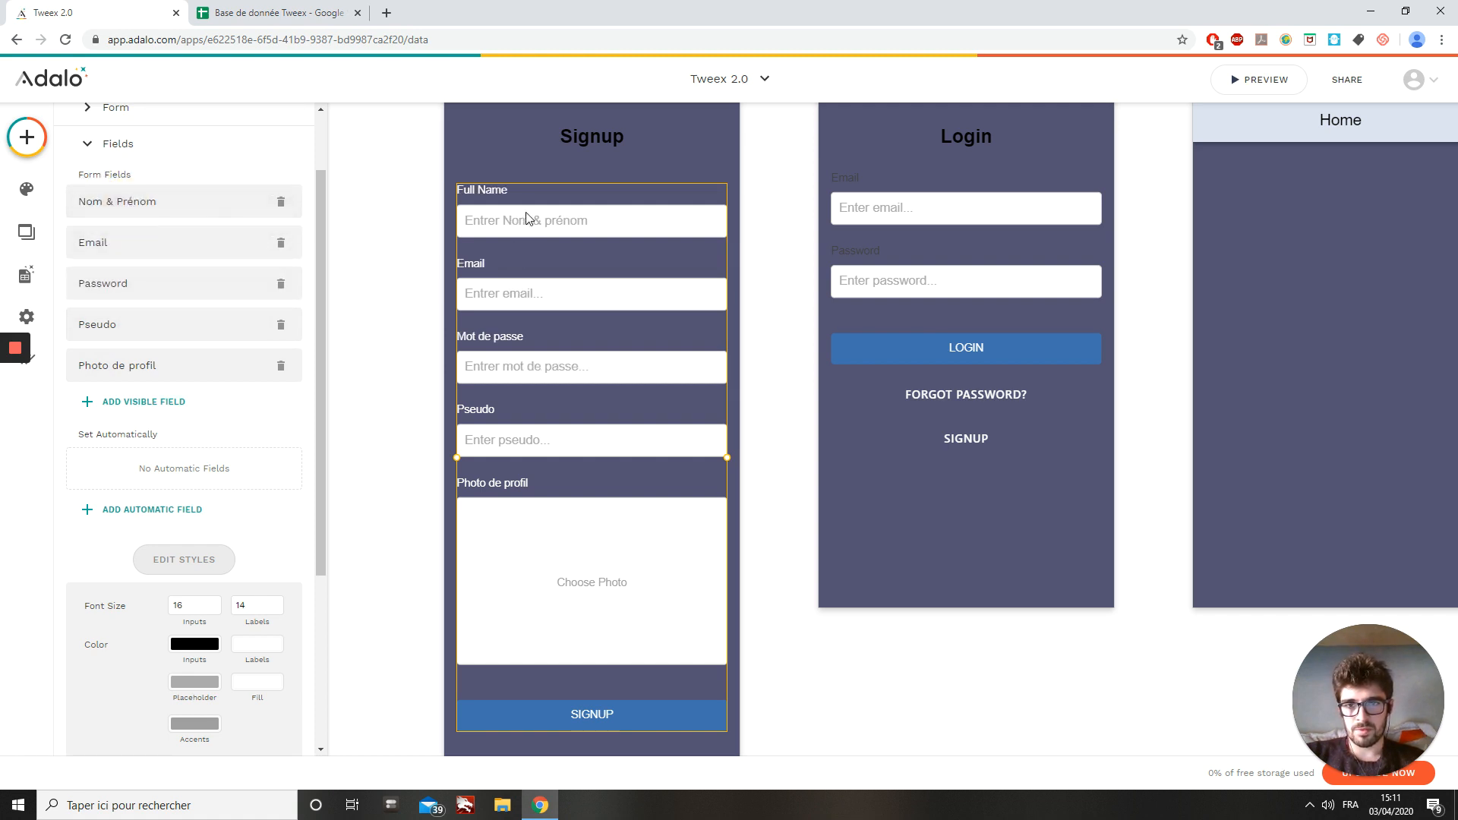
Move the Photo de profil field up to second place, below Nom & Prénom.
left_click(154, 202)
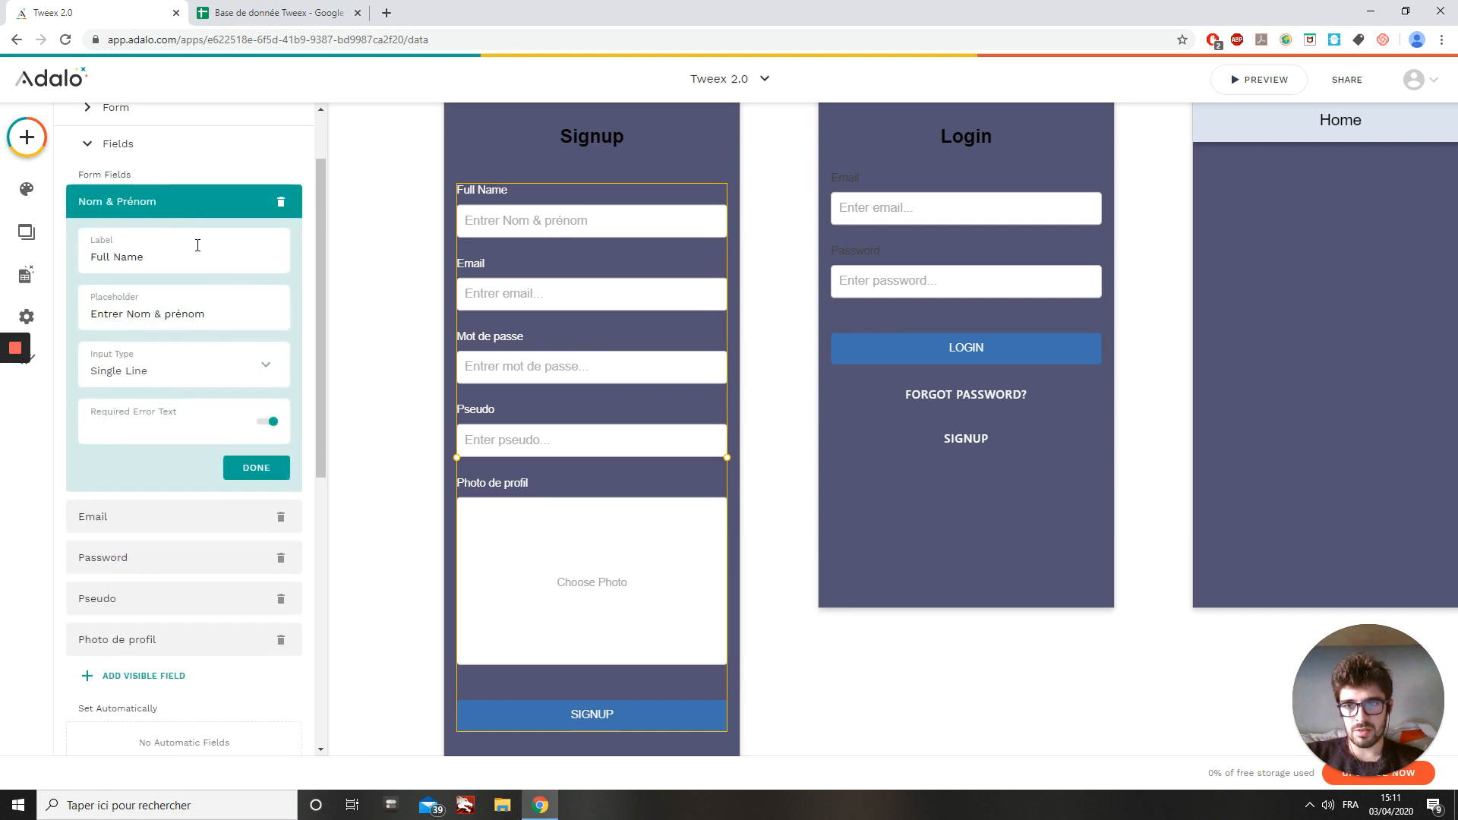
left_click(177, 212)
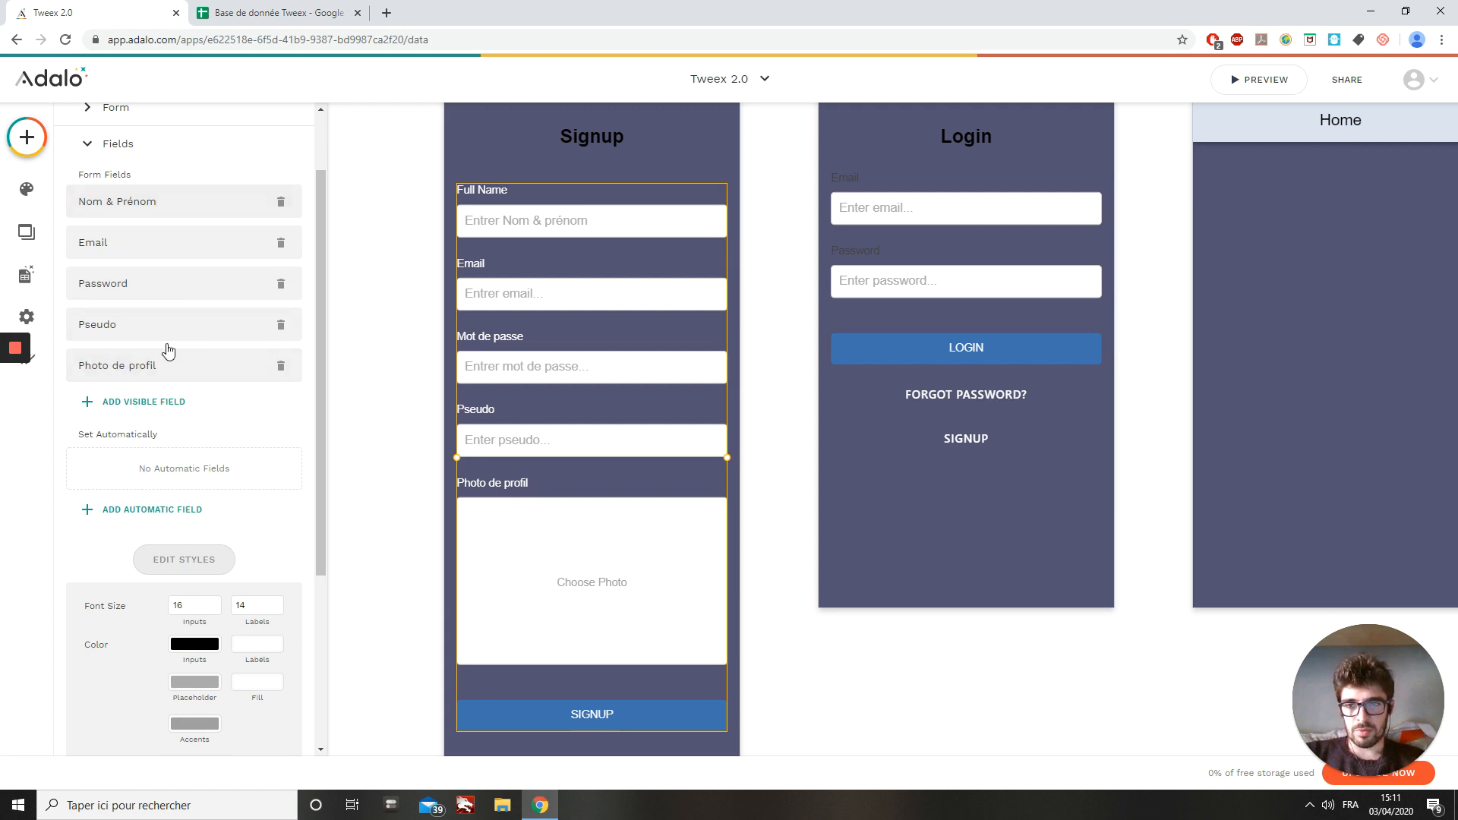
left_click_drag(116, 372, 117, 279)
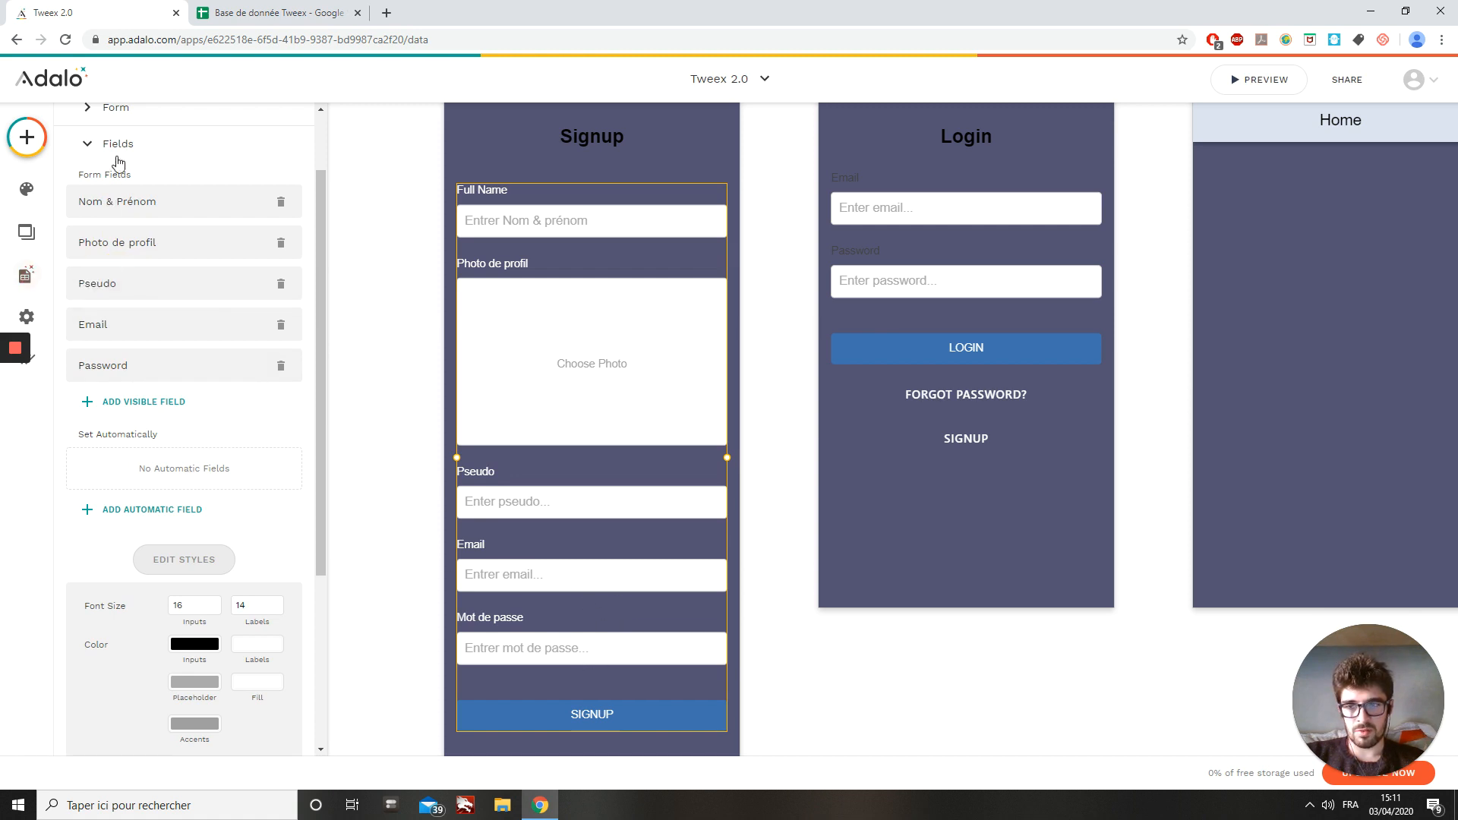
Change the Full Name field's label to 'Nom & prénom', copied from its placeholder.
left_click(154, 201)
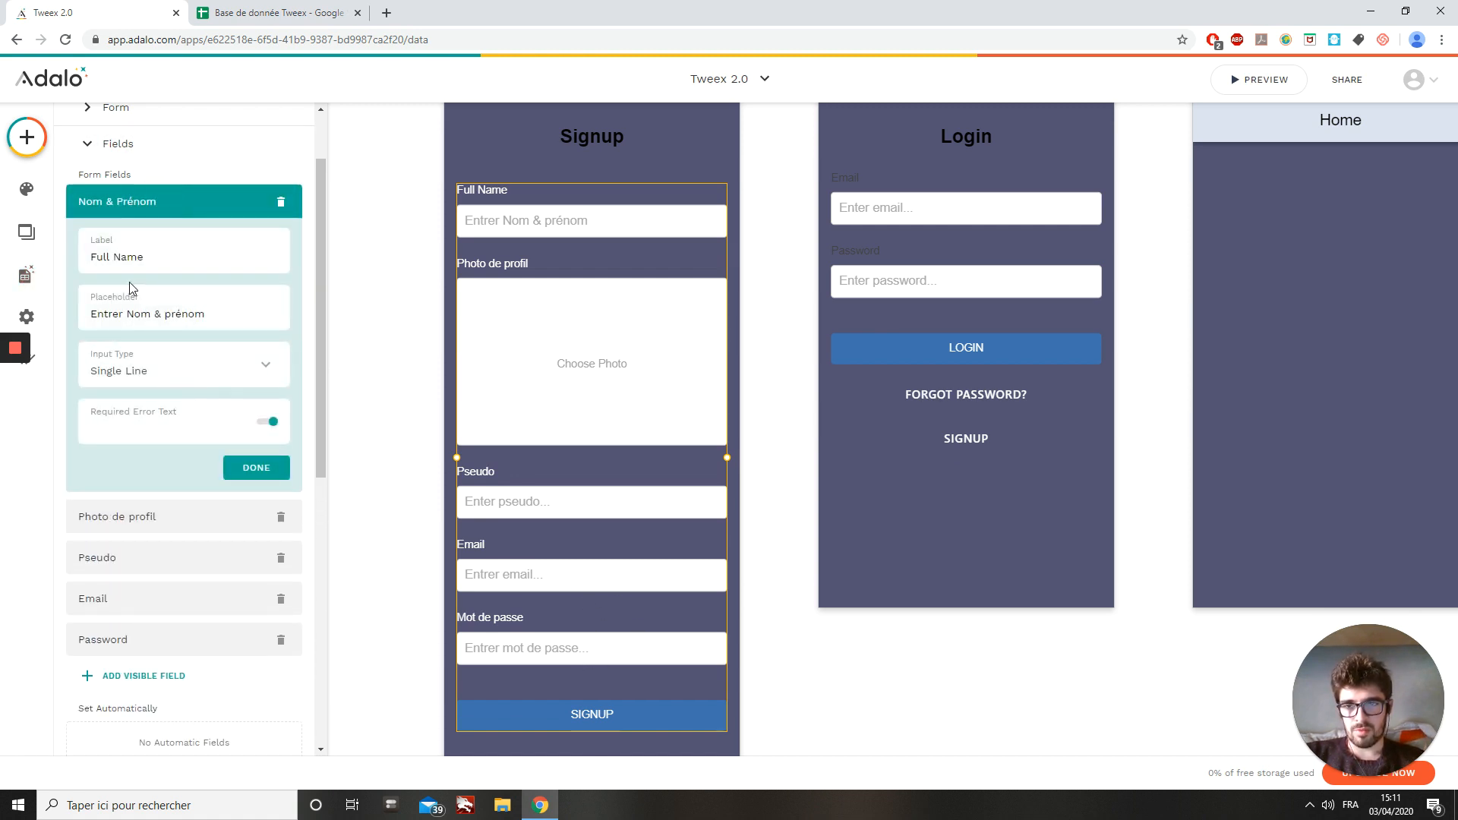
left_click(112, 313)
triple_click(179, 260)
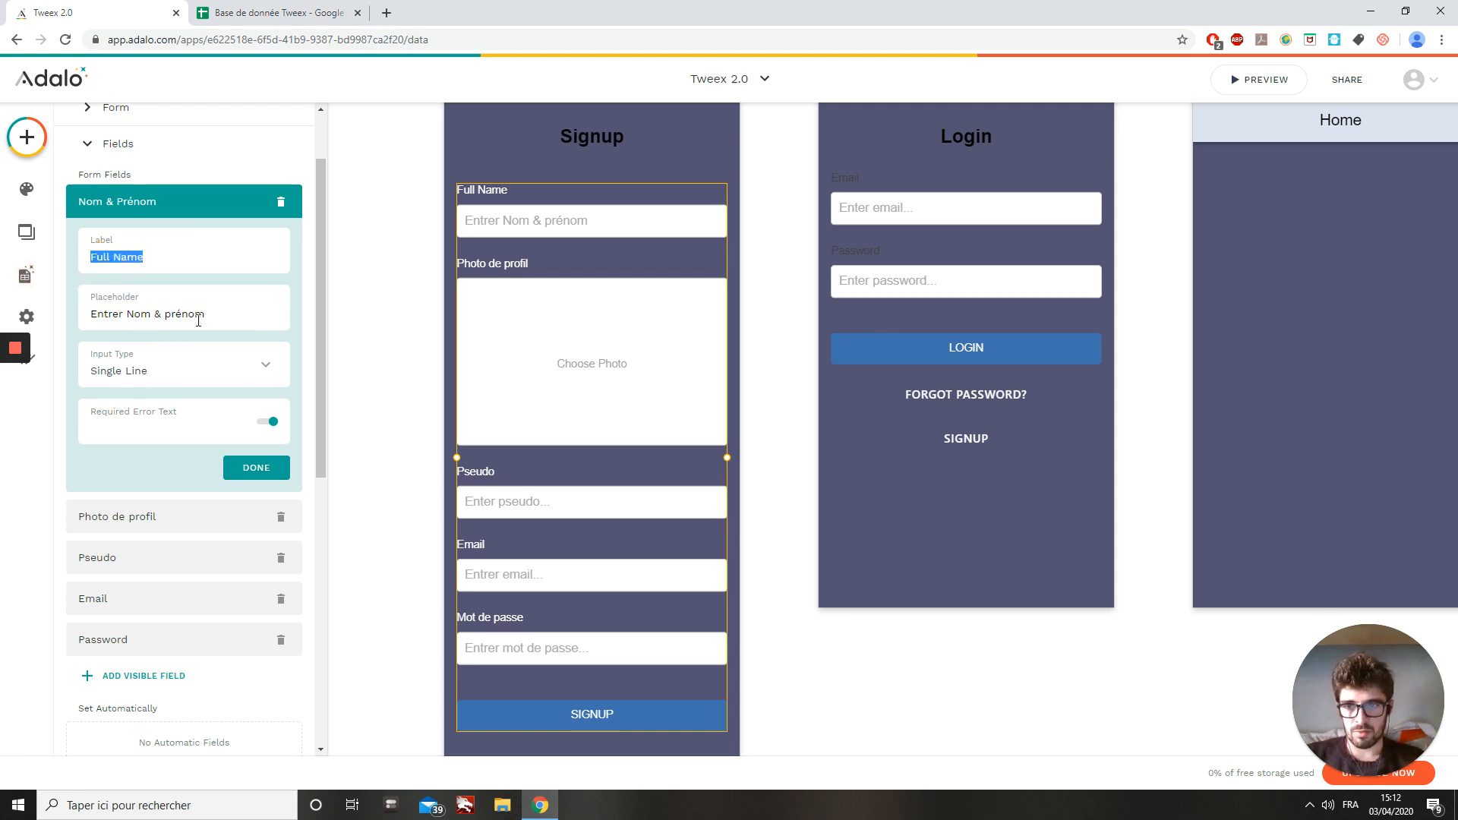
left_click_drag(126, 314, 293, 335)
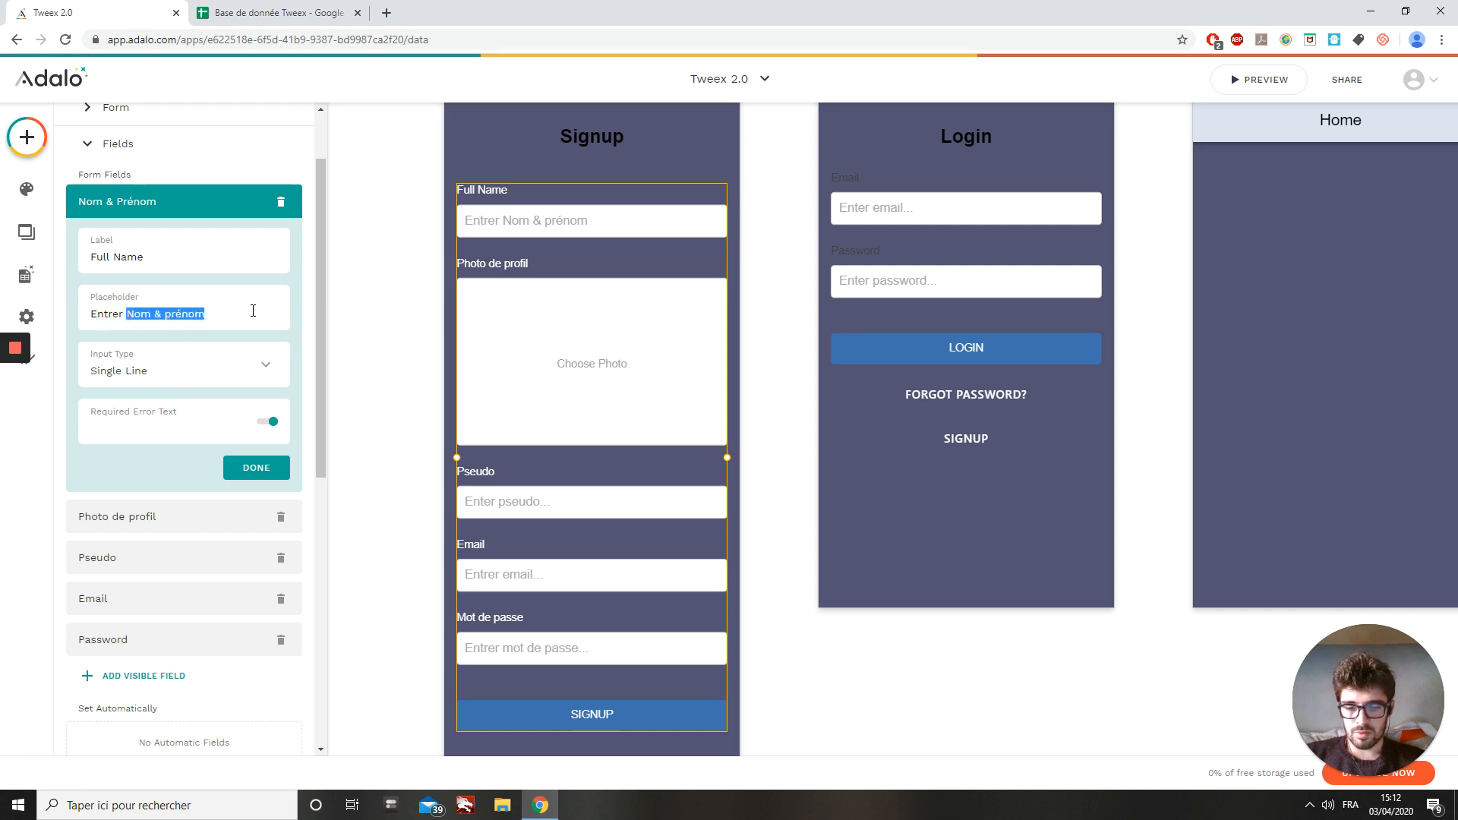
key("ctrl+c")
triple_click(170, 259)
key("ctrl+v")
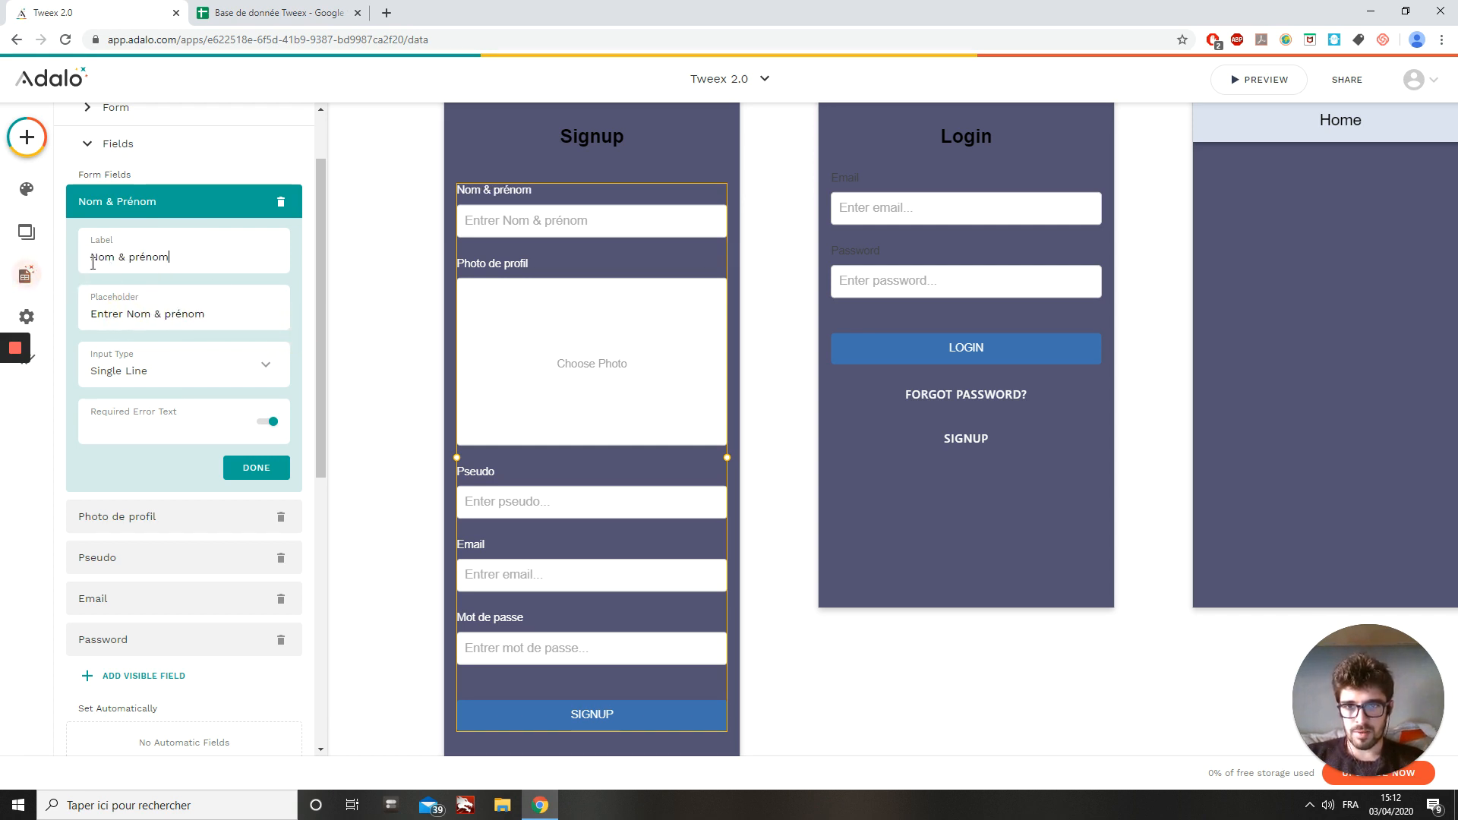
left_click(241, 467)
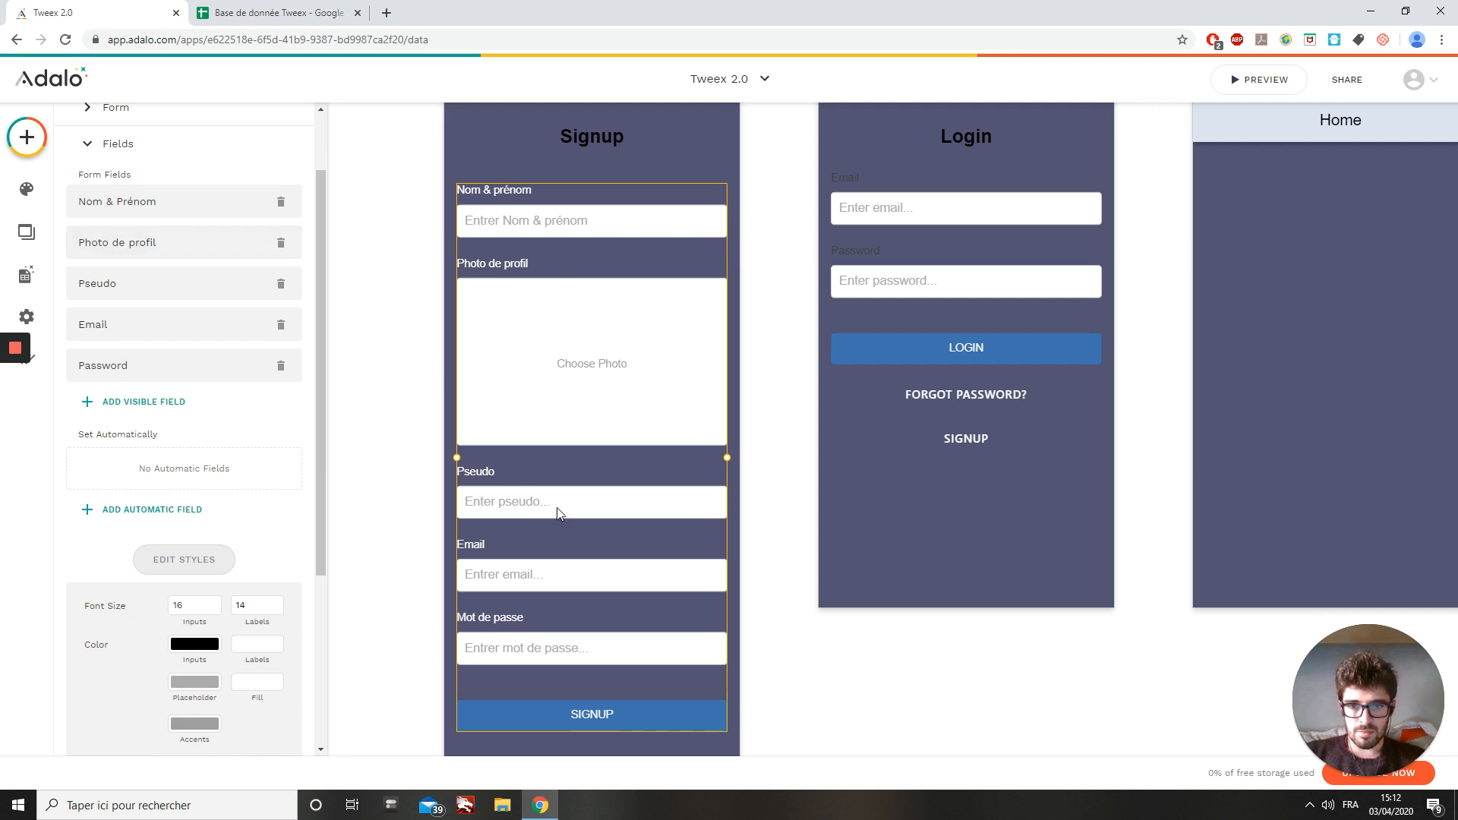
Correct the Pseudo field placeholder to 'Entrer pseudo...' and deselect the form.
left_click(156, 285)
left_click(110, 390)
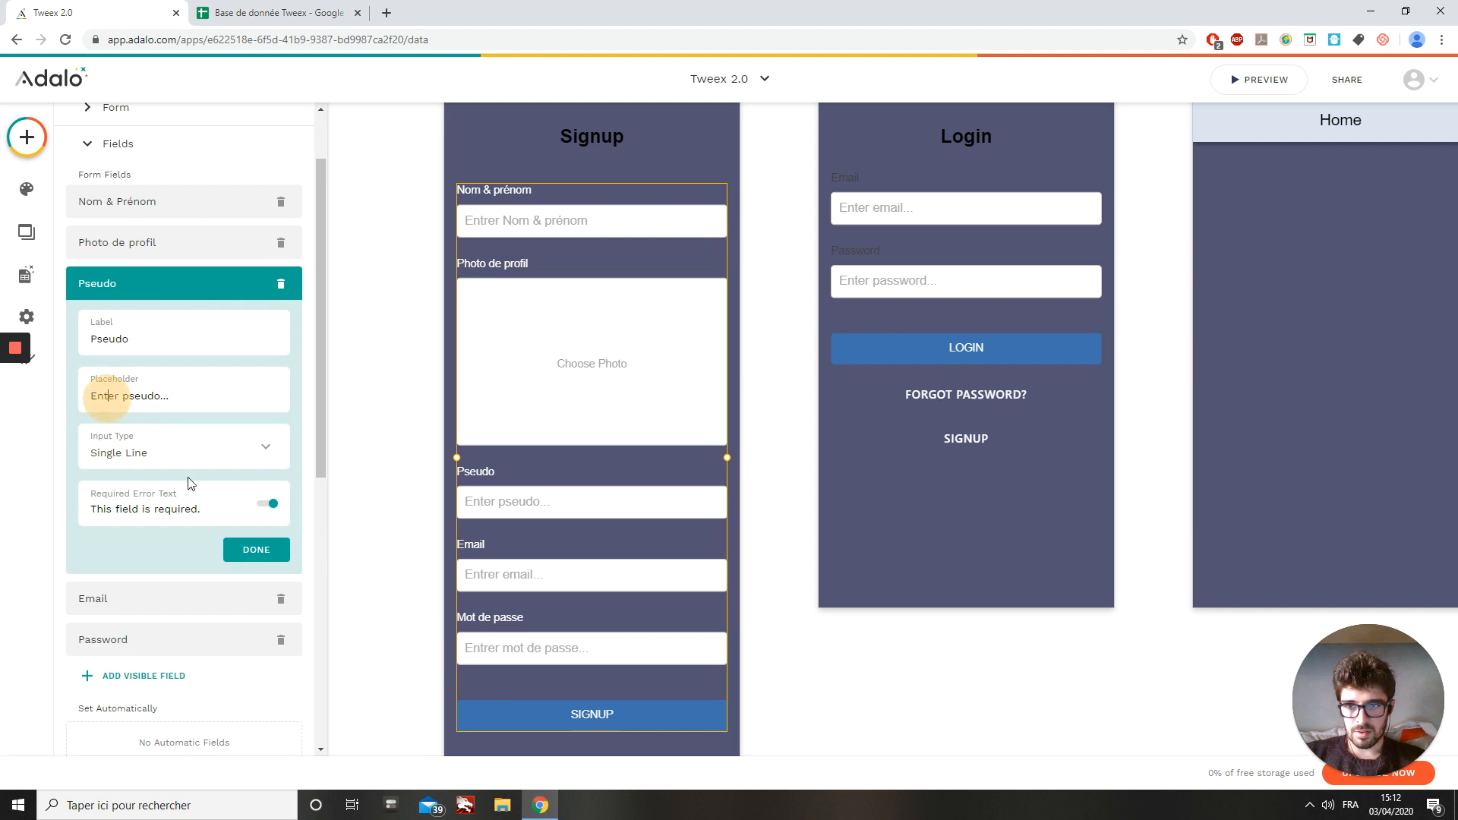
type("r")
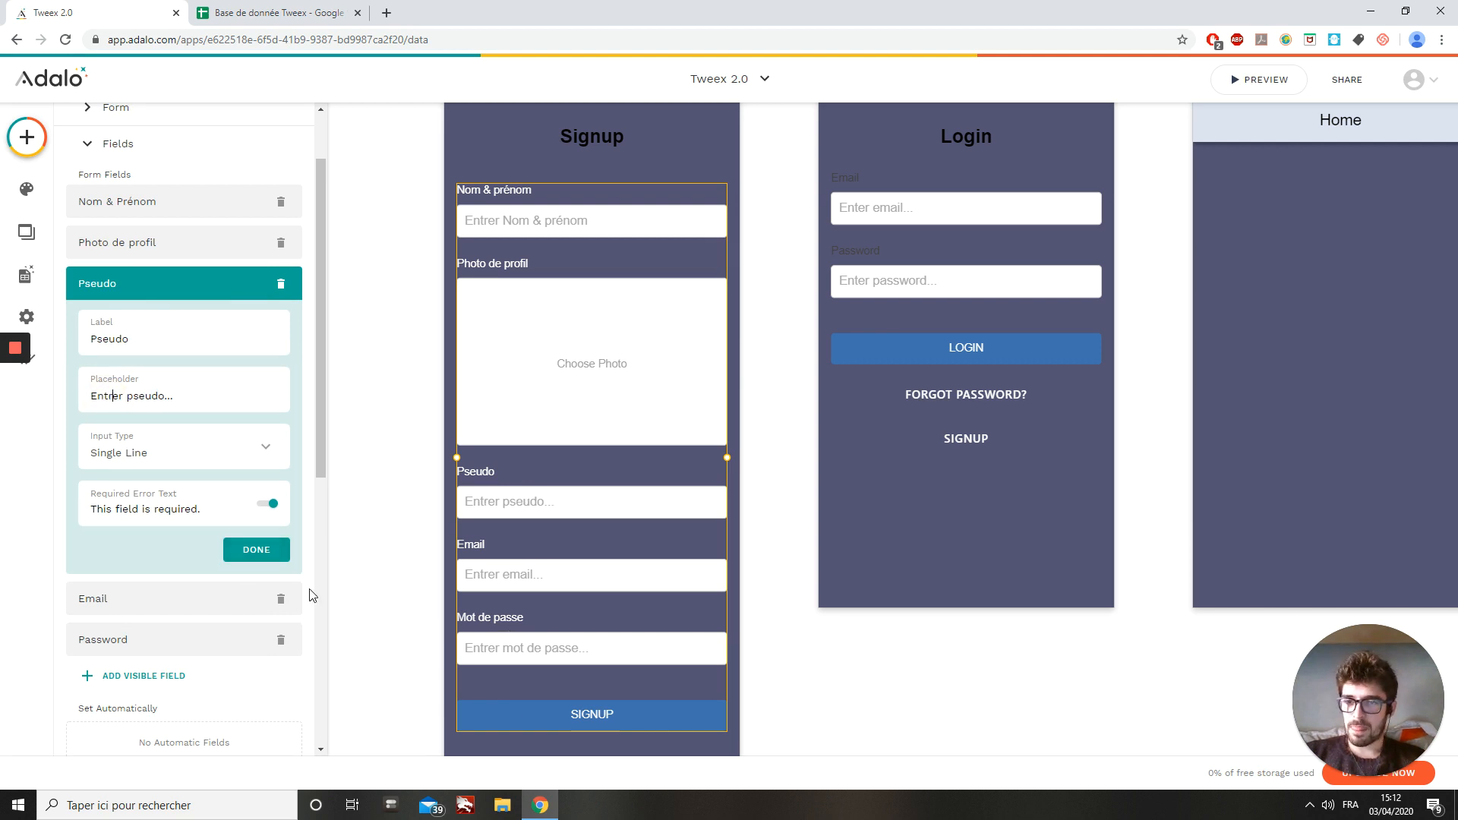
left_click(256, 552)
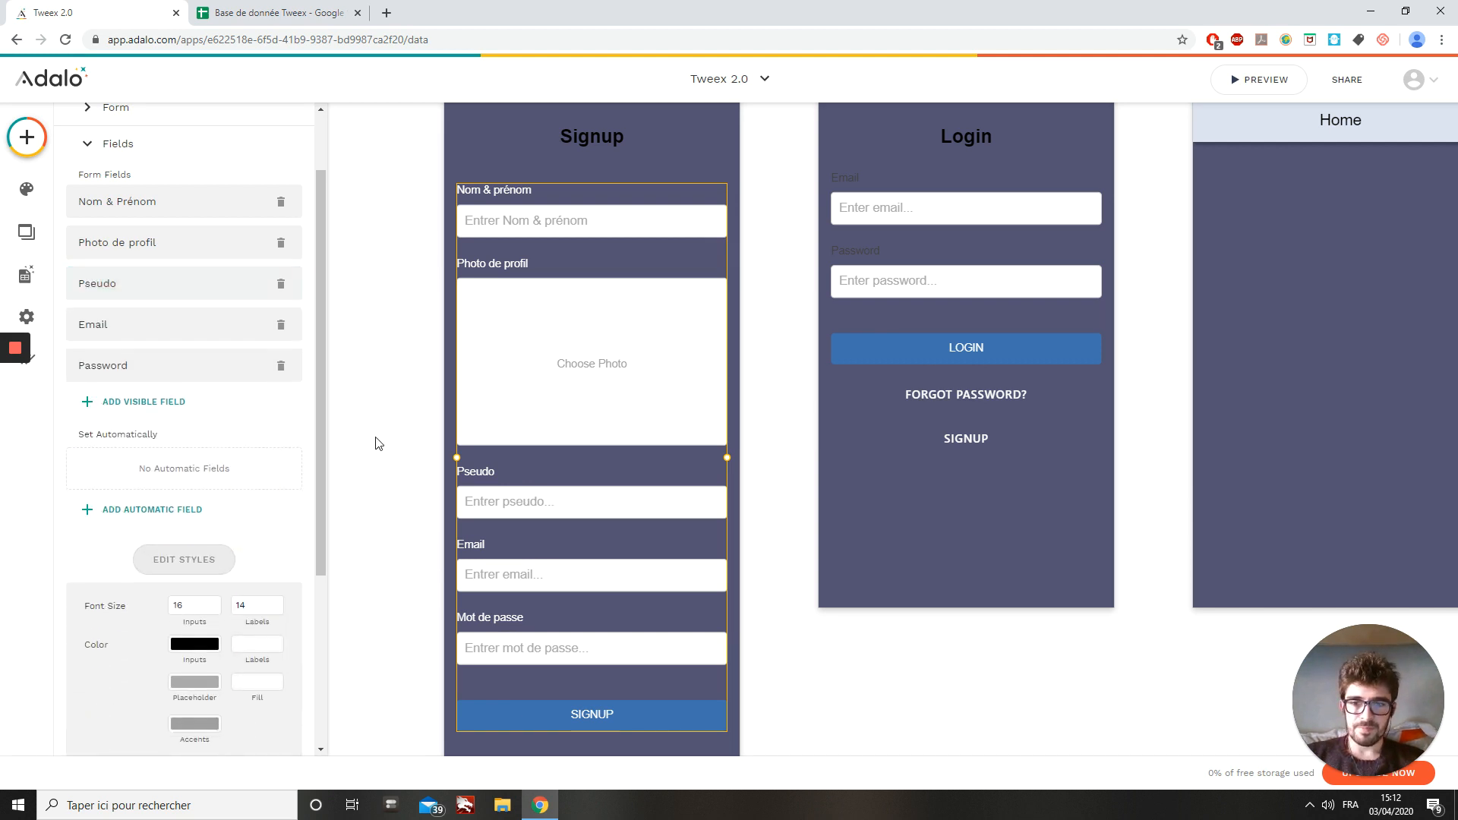
left_click(382, 459)
Set the Login form's field label colour to white FFFFFF in Edit Styles.
scroll(381, 459, "down", 3)
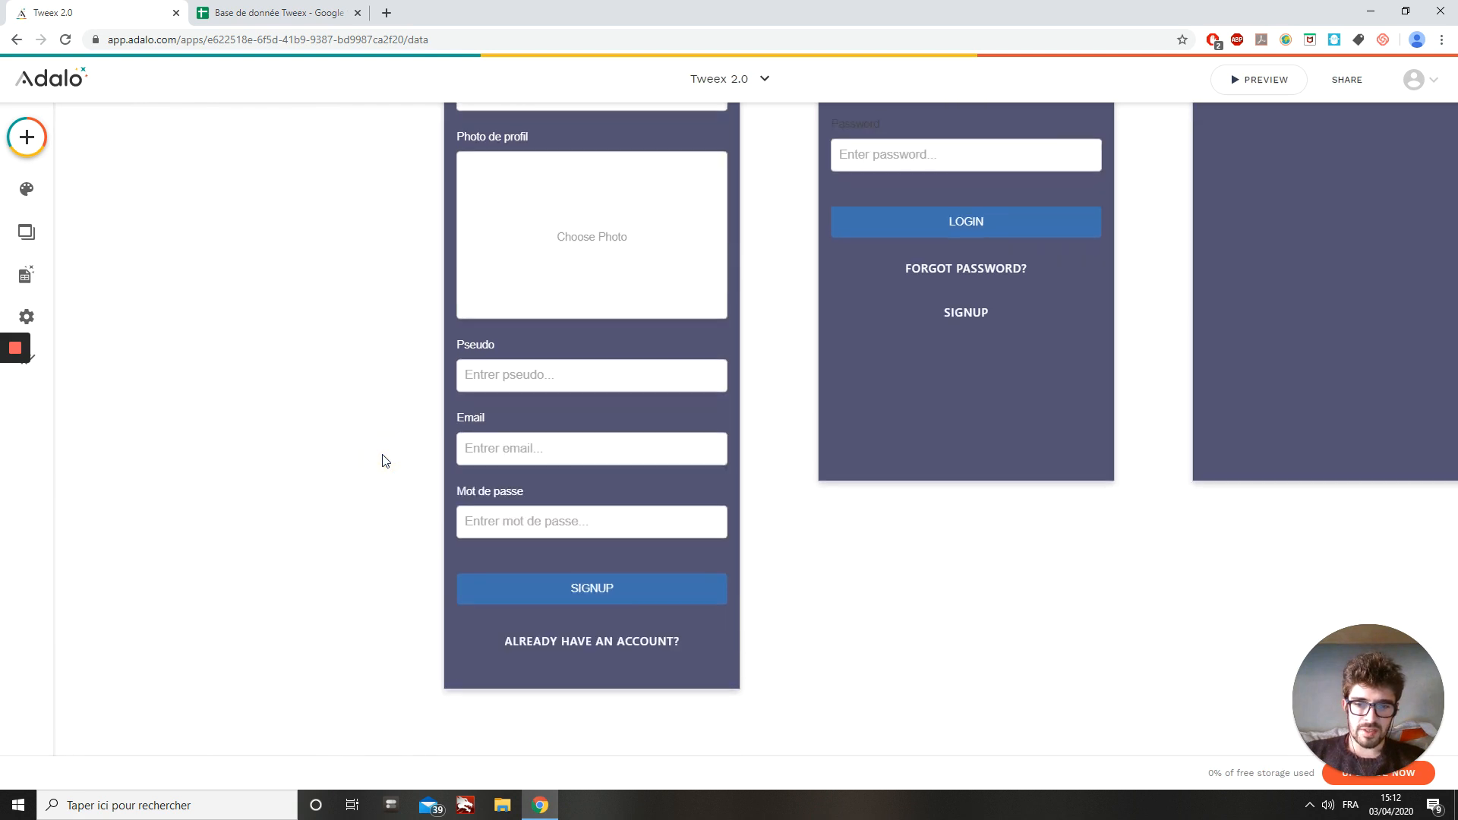
scroll(384, 460, "up", 3)
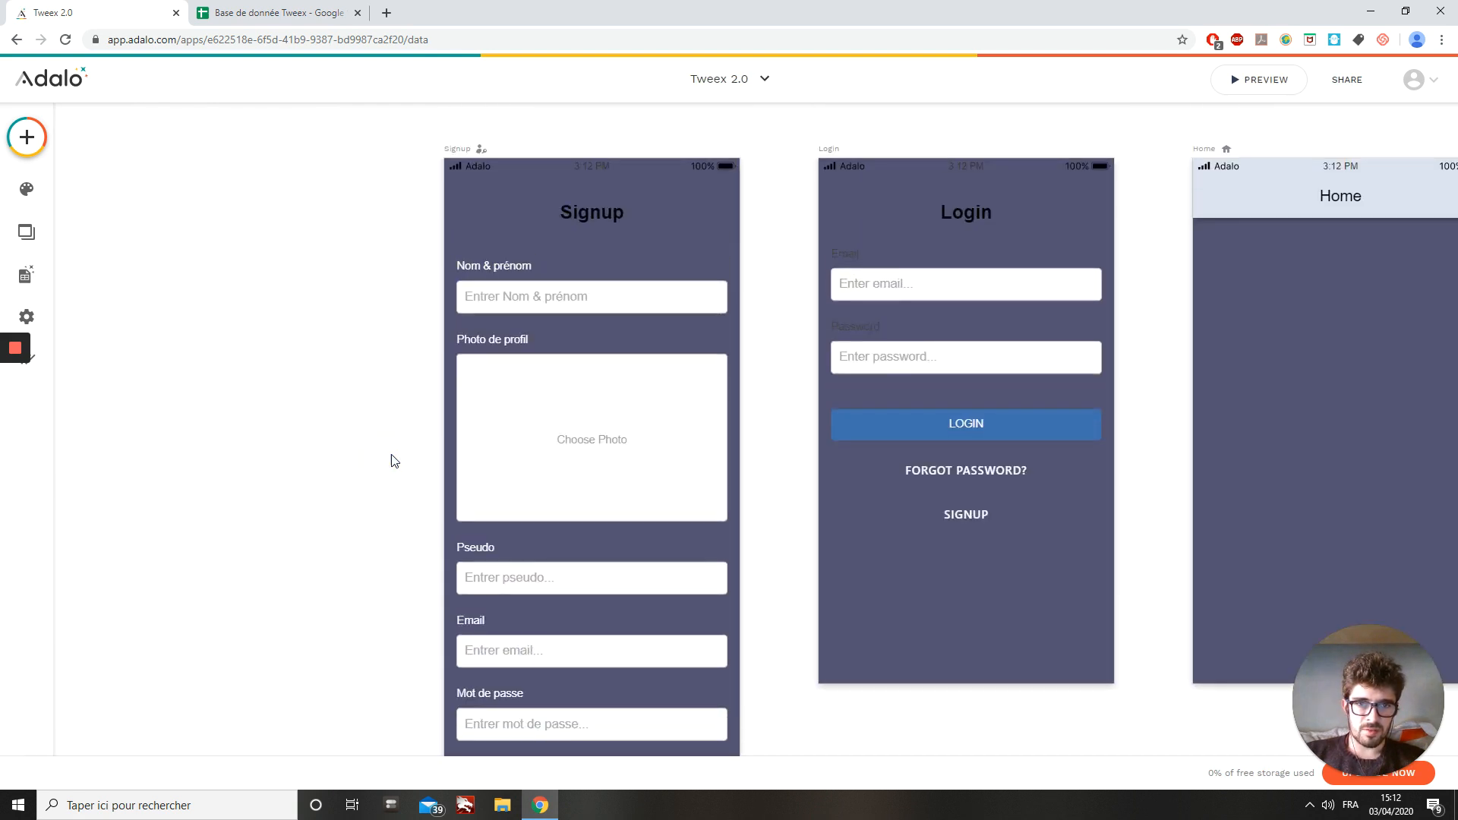
left_click(963, 362)
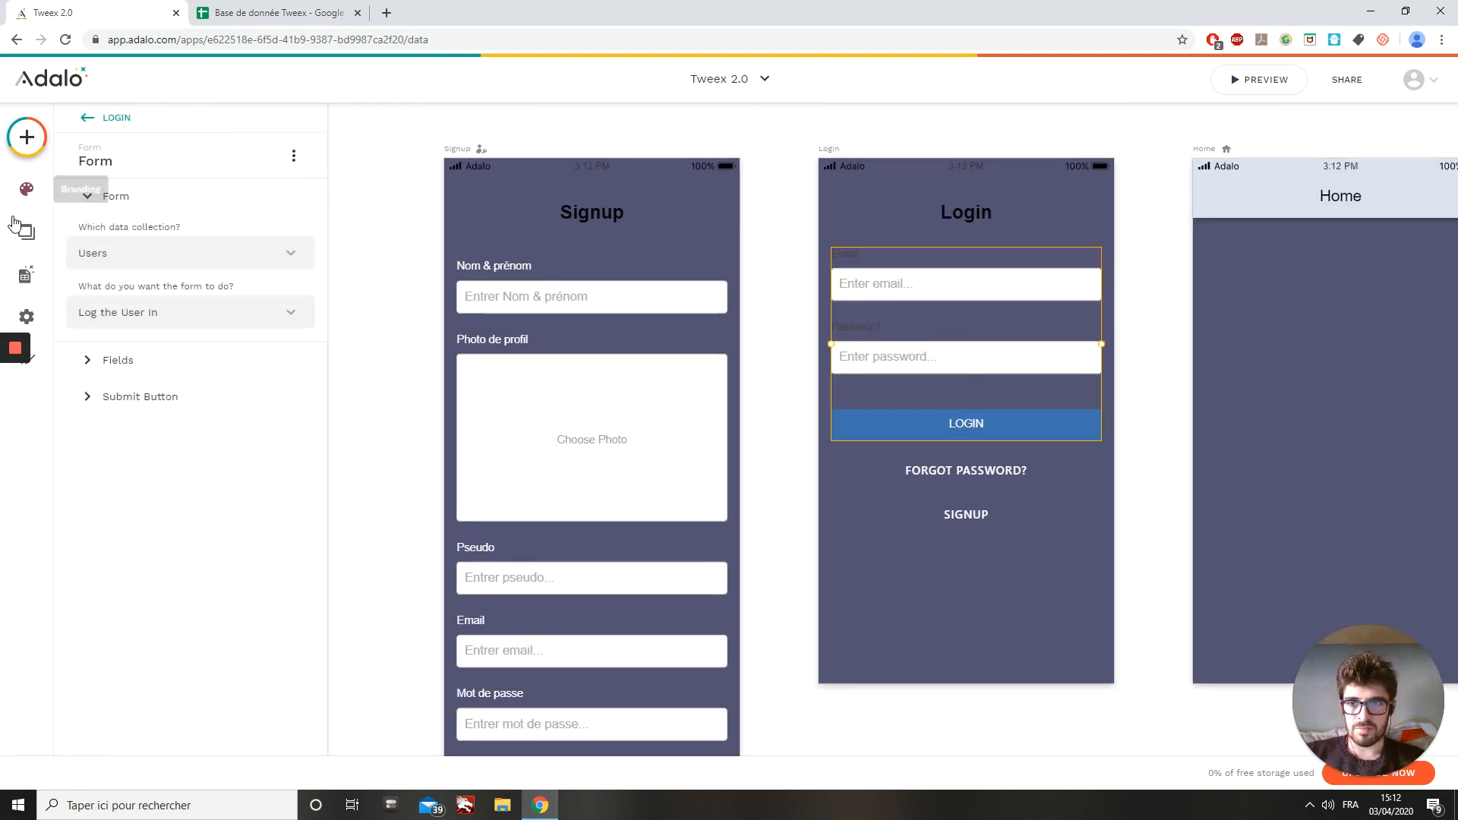
left_click(122, 362)
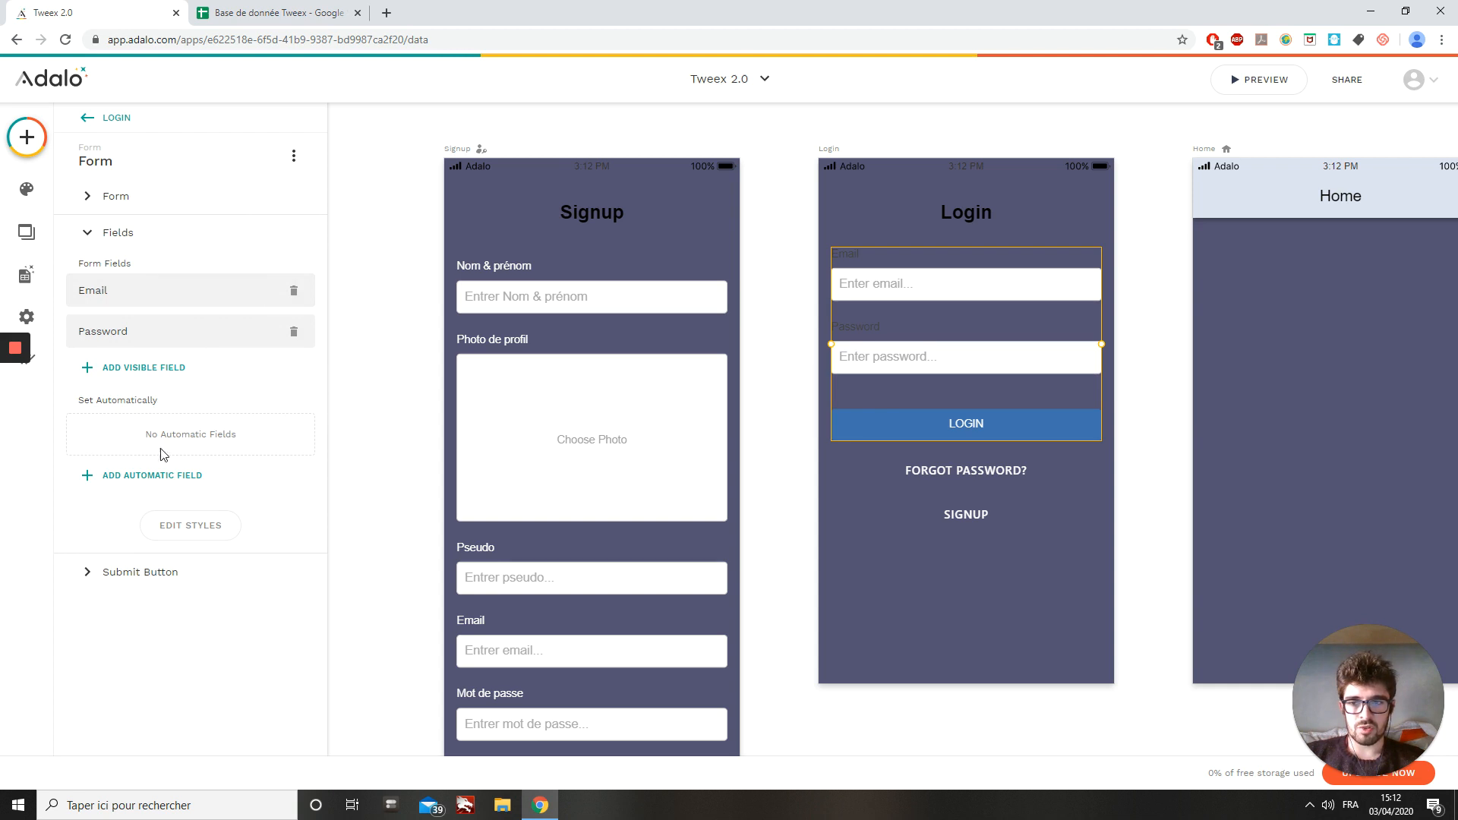
left_click(185, 525)
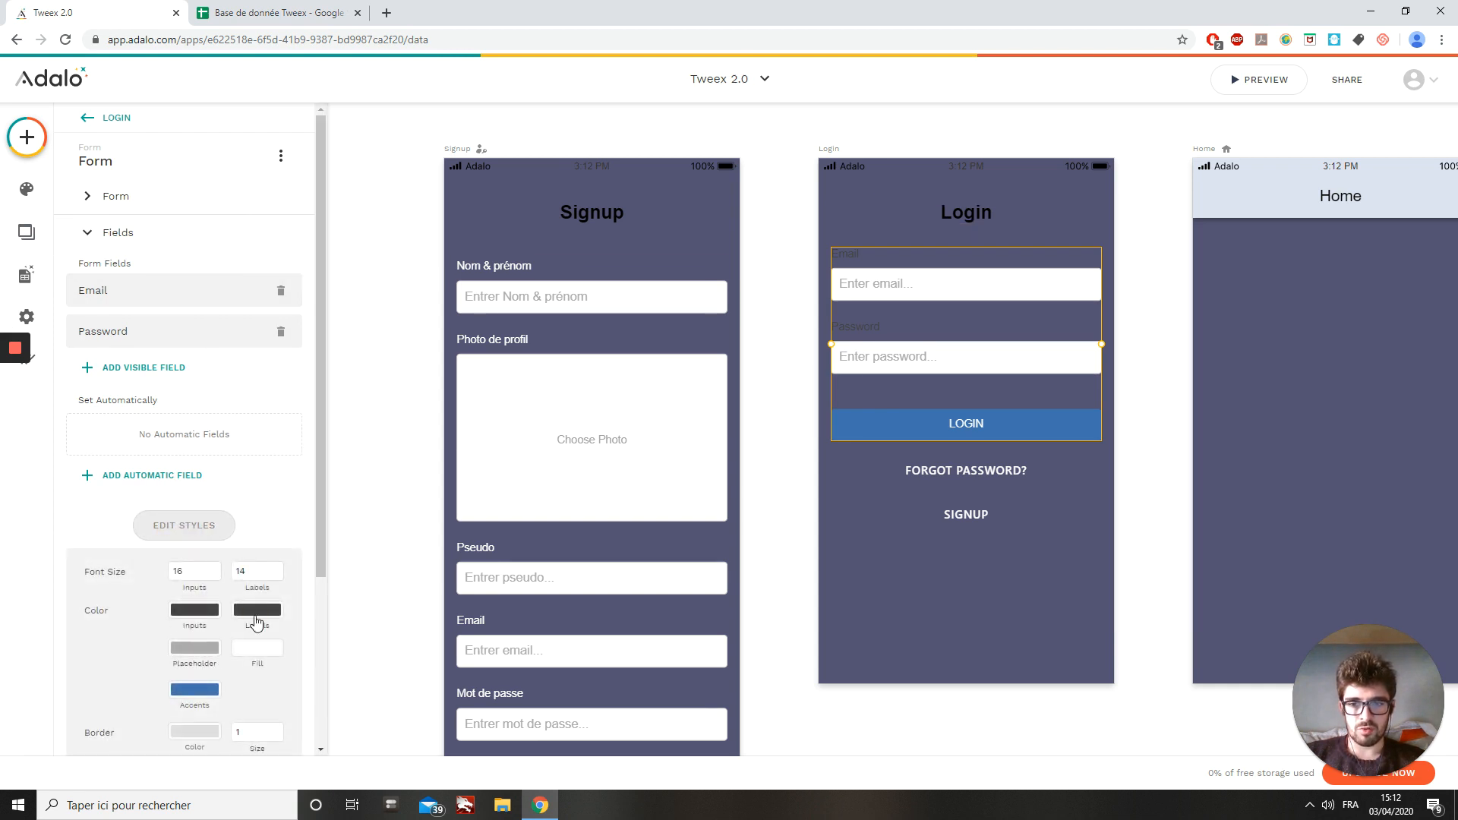
left_click(256, 612)
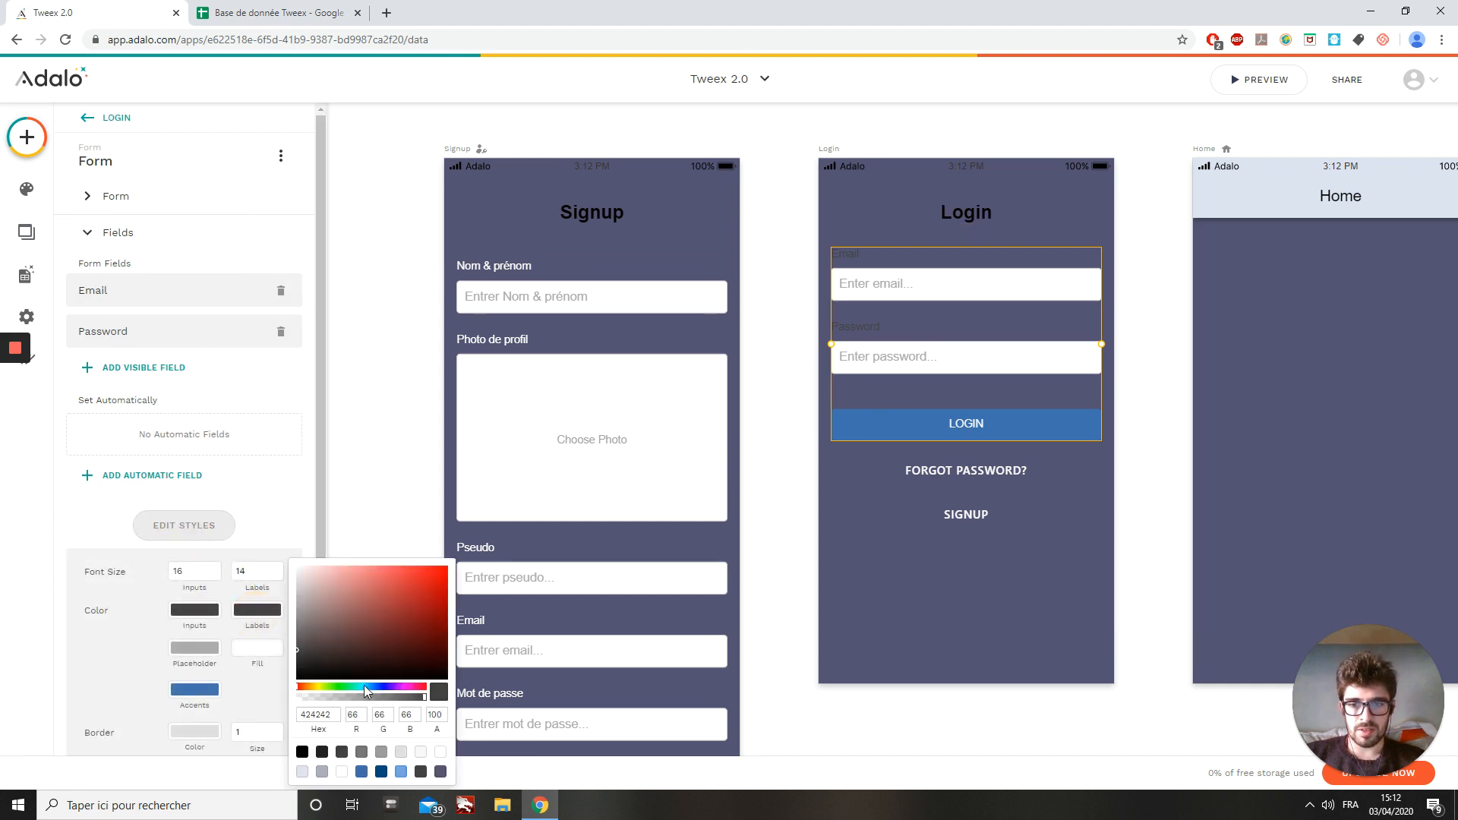
left_click(440, 752)
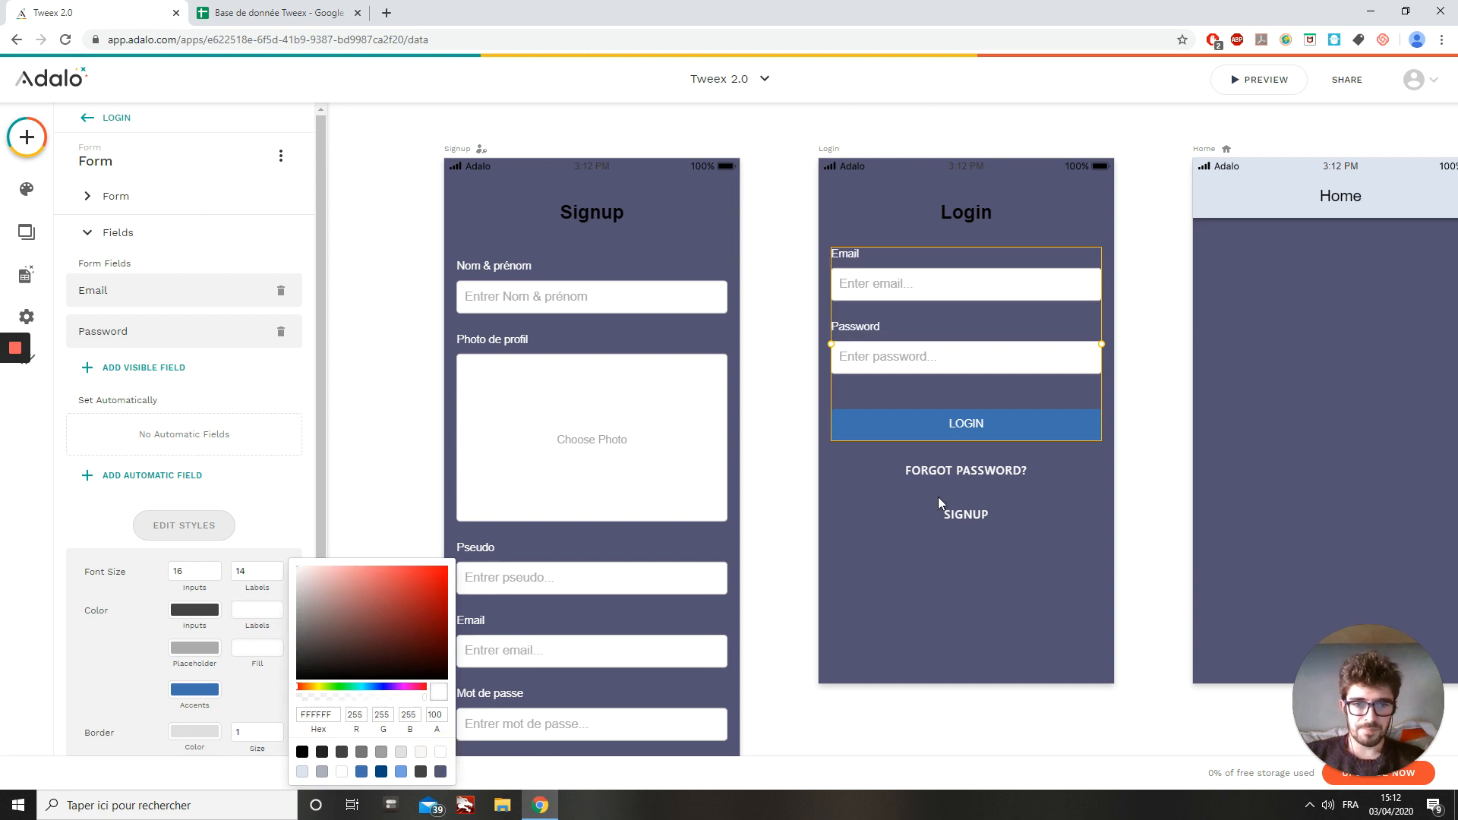
left_click(585, 216)
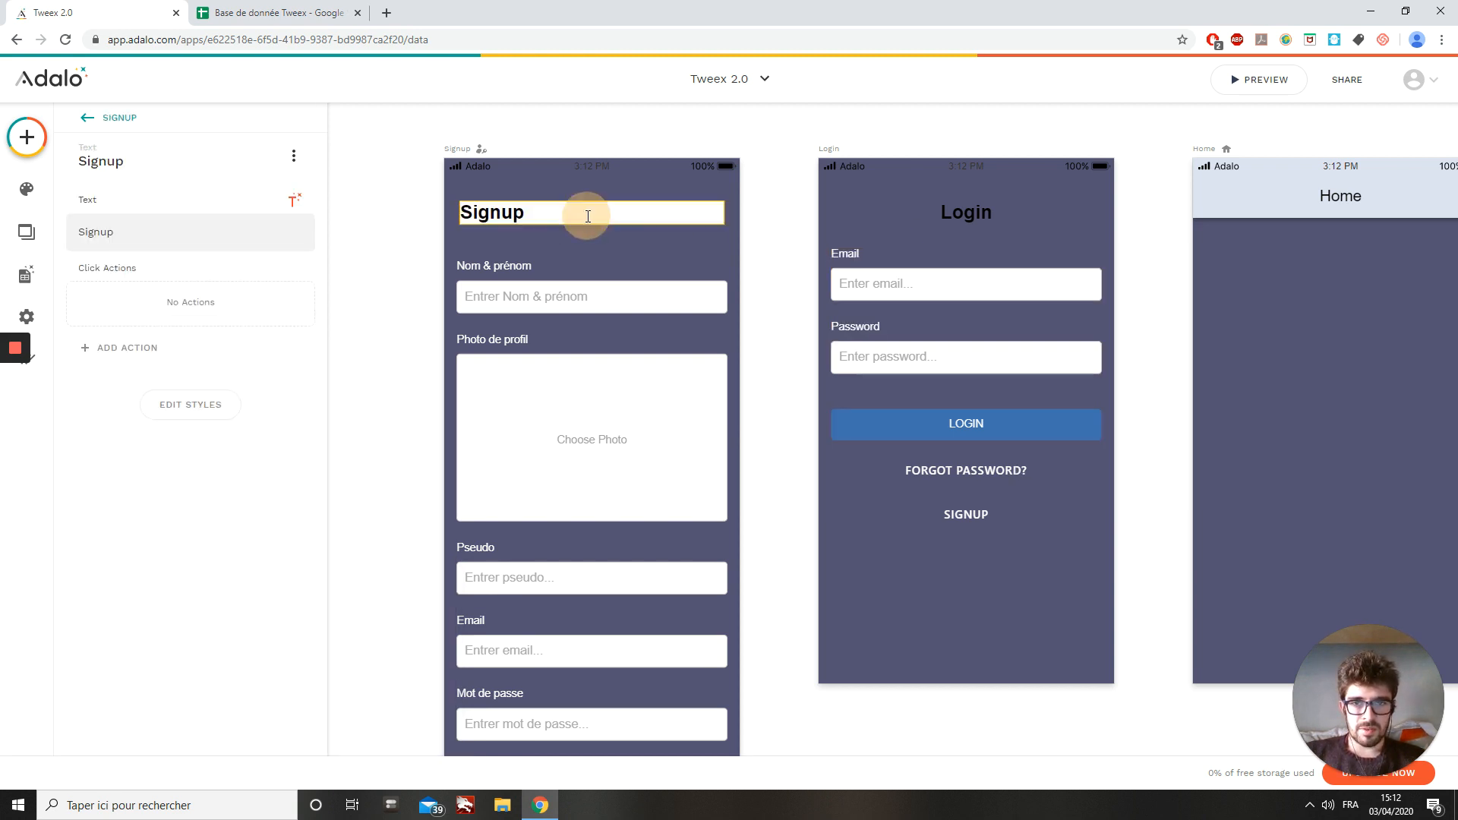
Set the Signup screen title's colour to the white preset swatch.
left_click(186, 405)
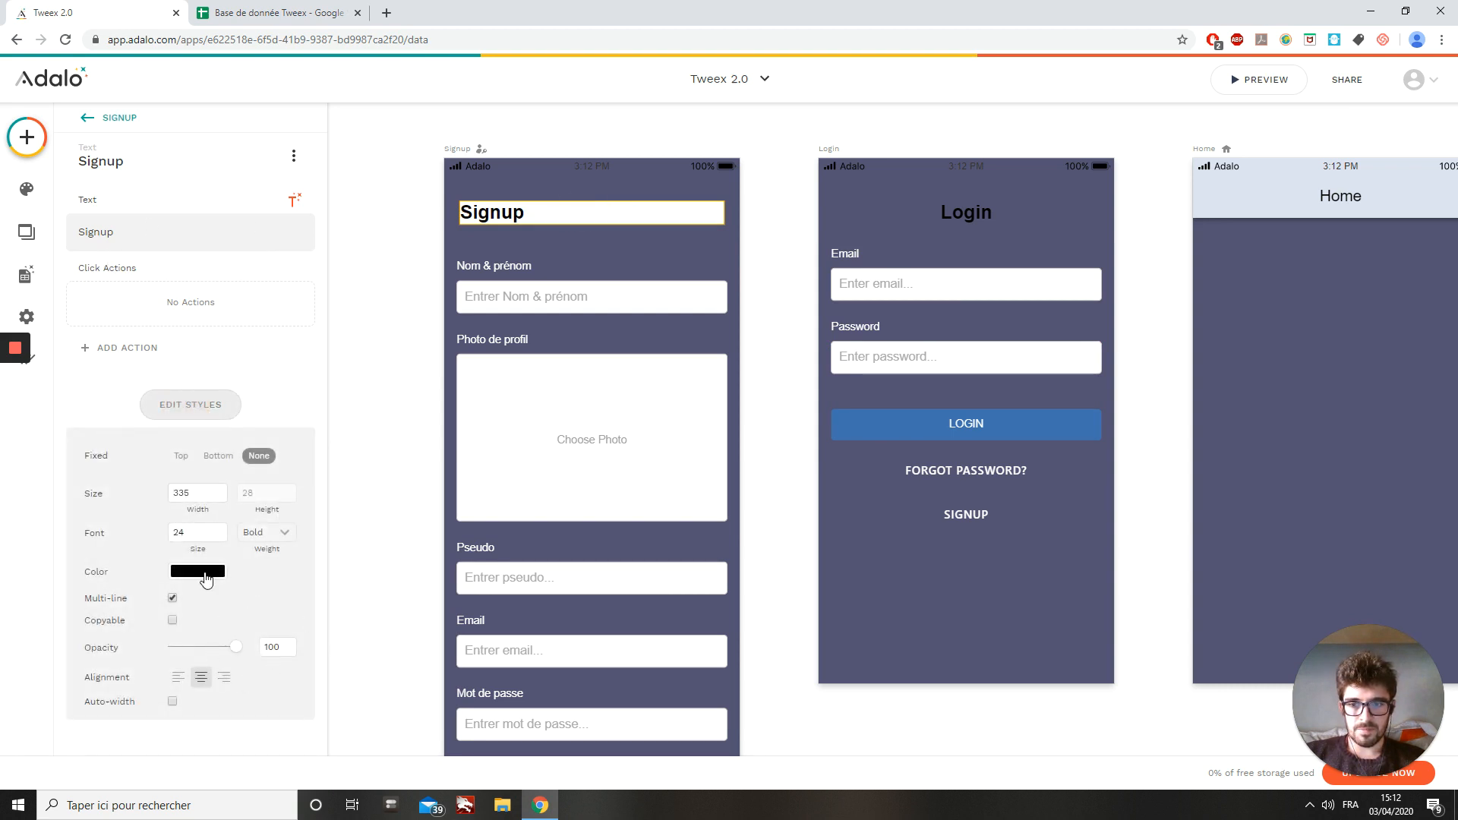
left_click(203, 577)
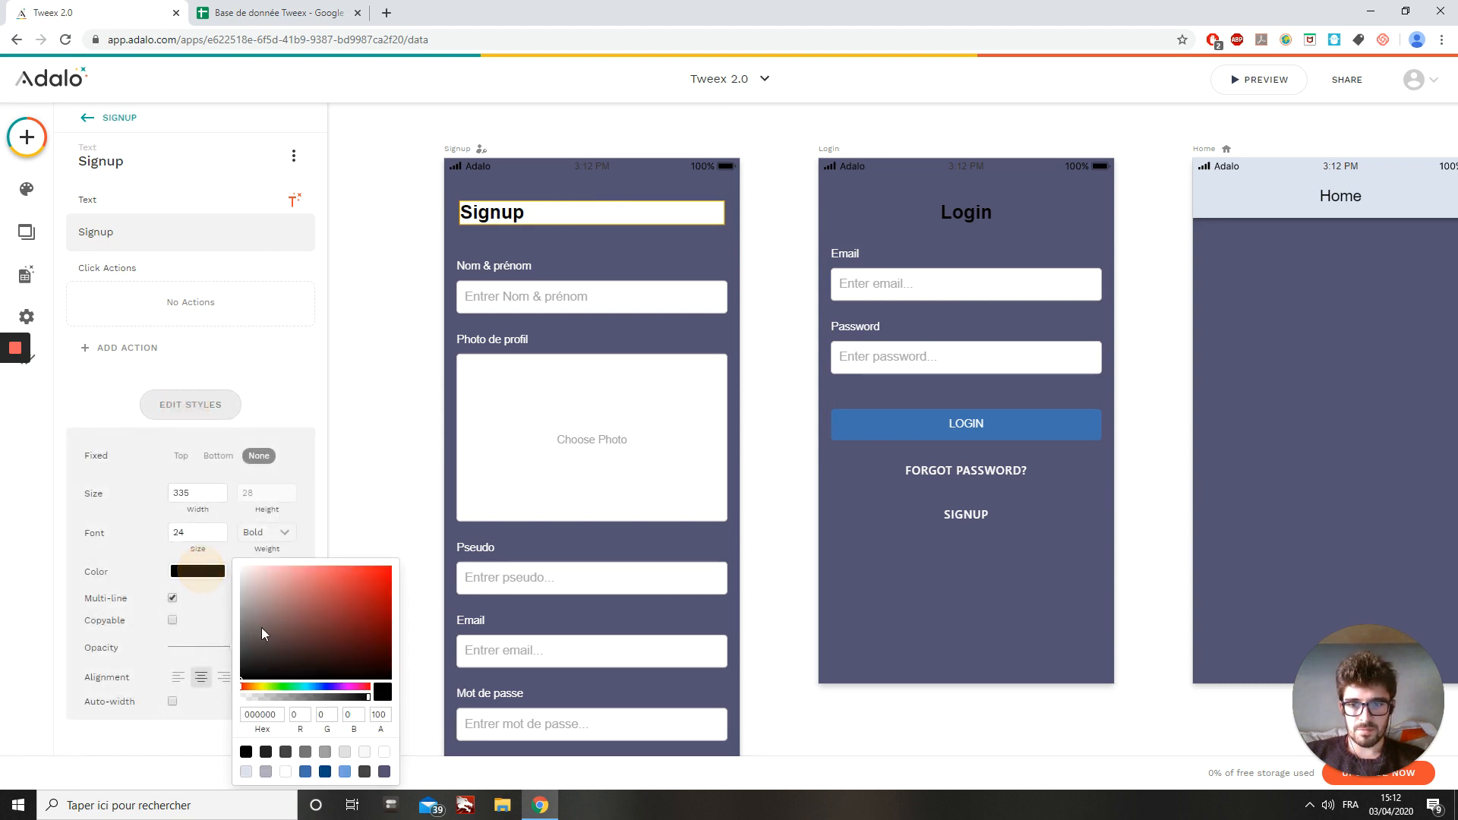
left_click(382, 755)
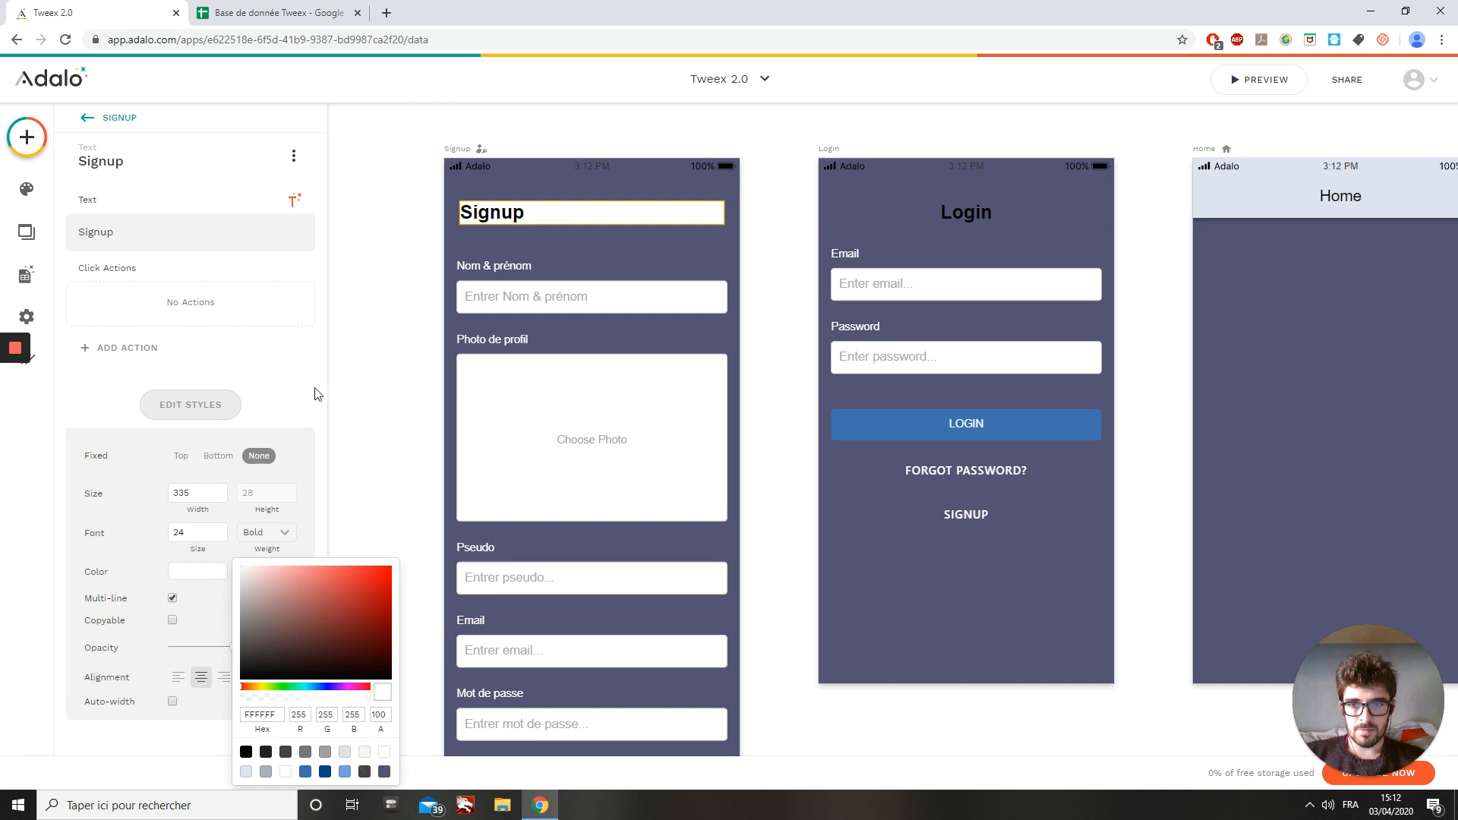
left_click(291, 396)
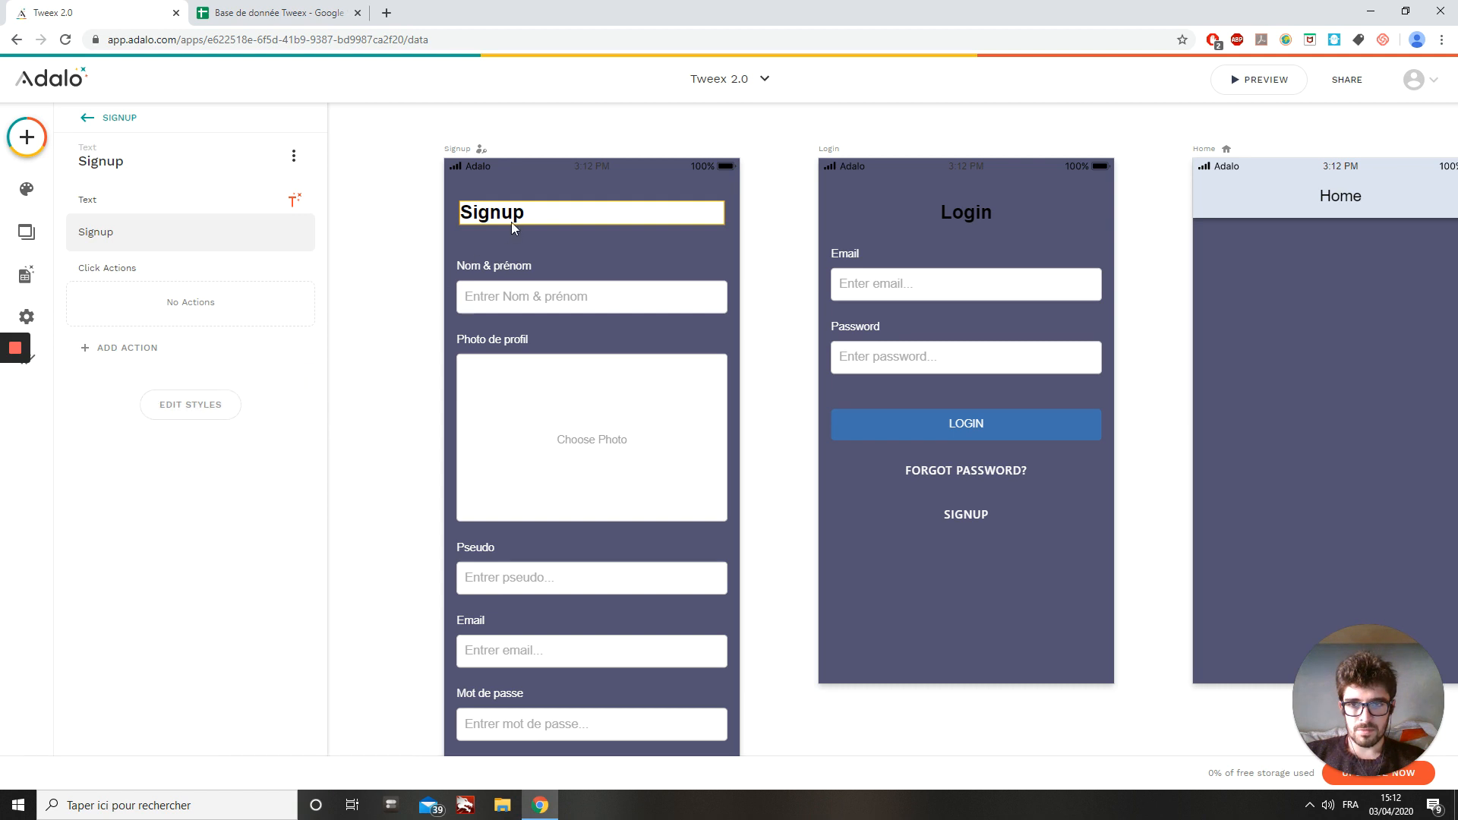
left_click(186, 399)
left_click(185, 402)
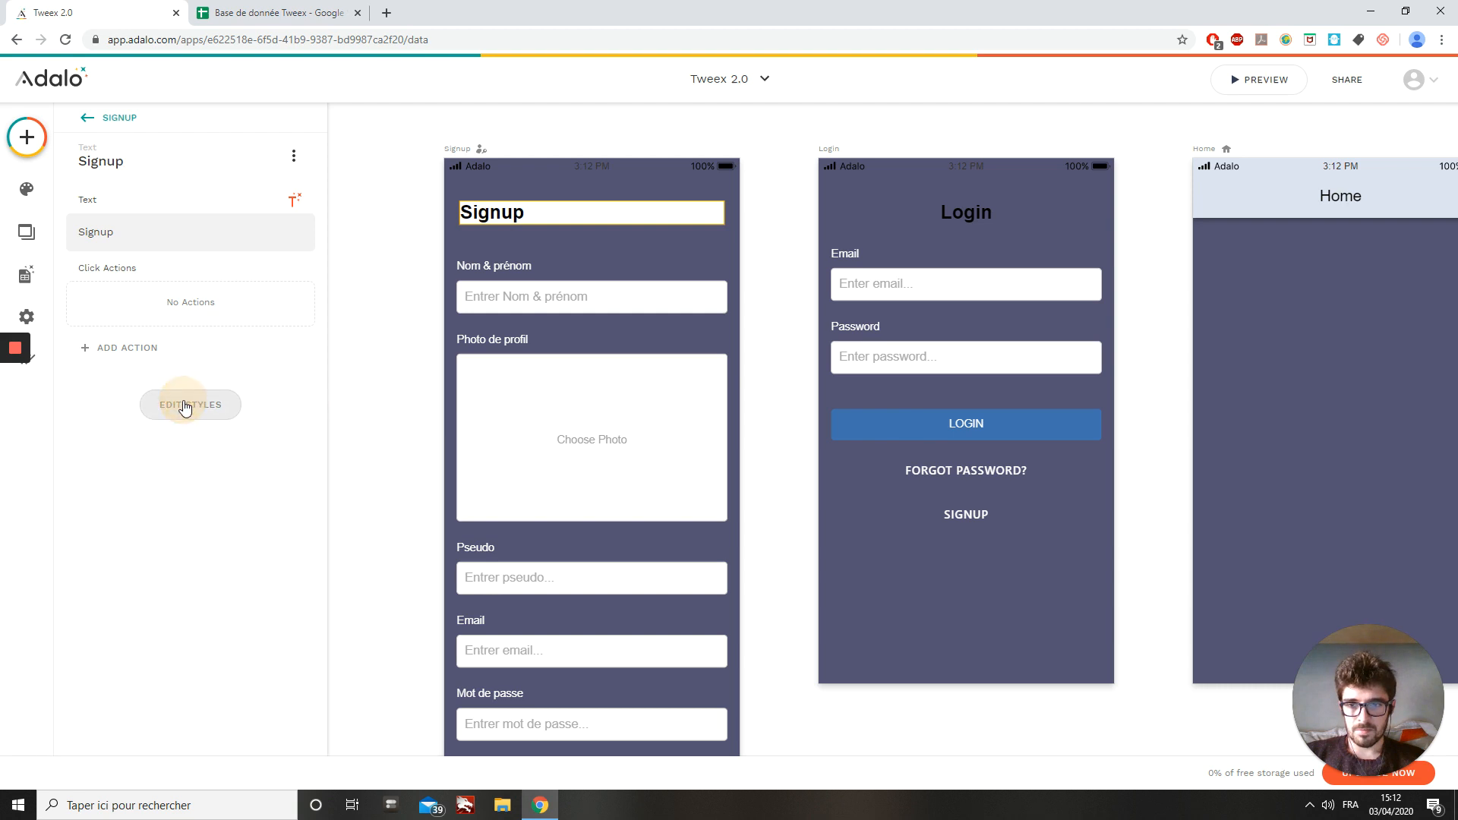
left_click(184, 406)
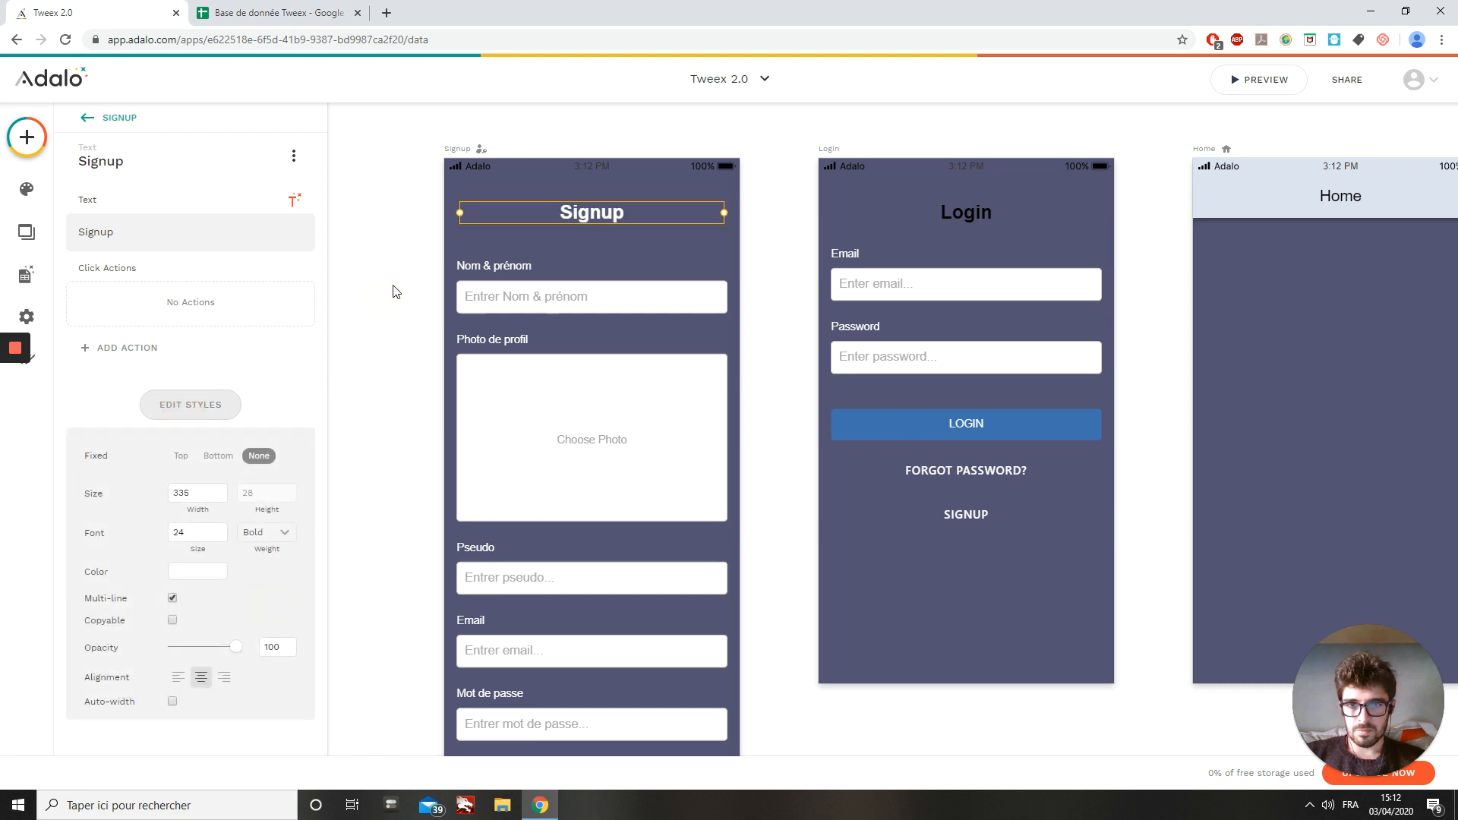
Move the Login title up to align with Signup and make it white.
left_click(945, 218)
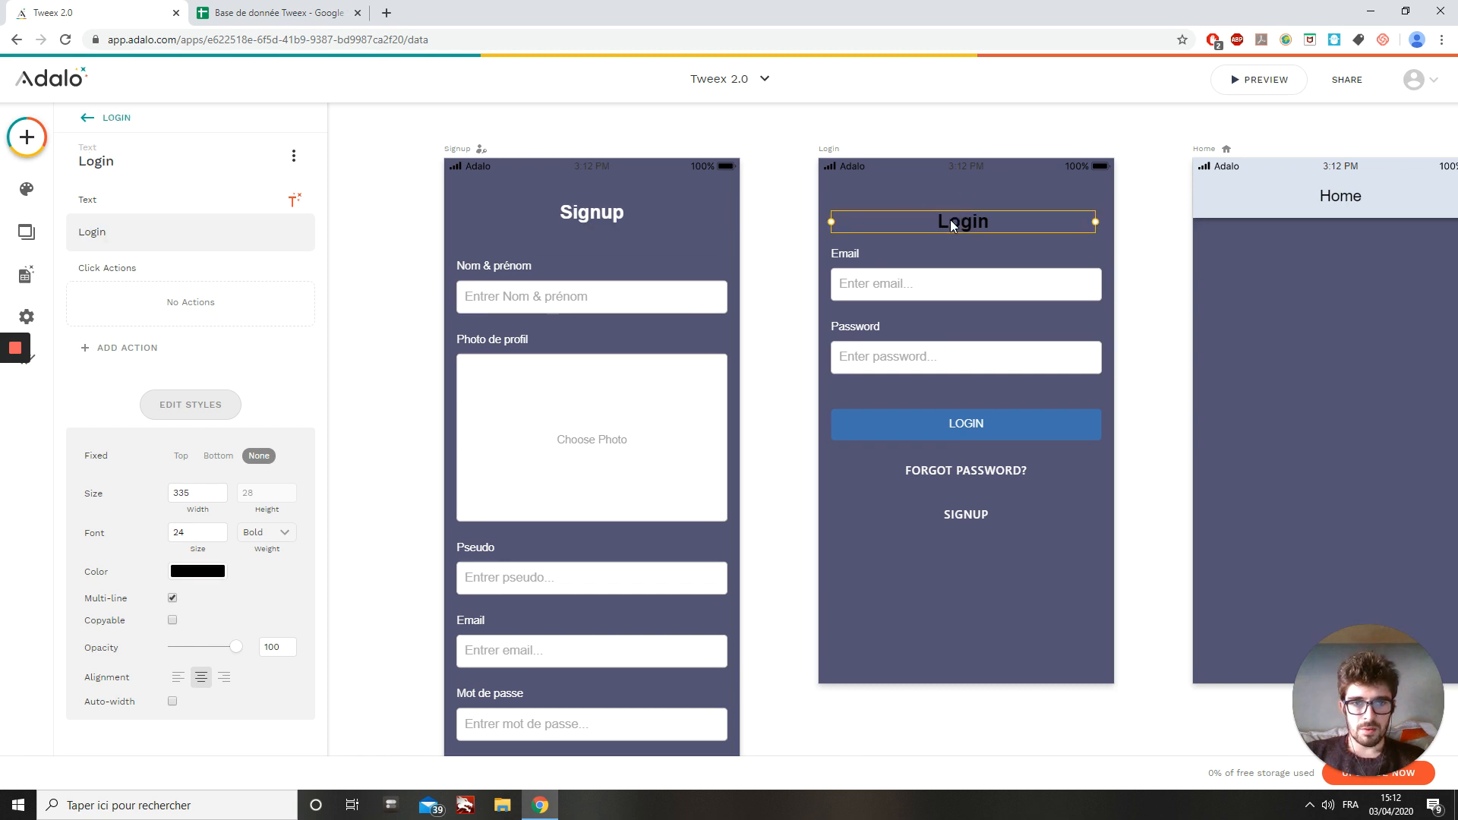
left_click_drag(950, 220, 957, 212)
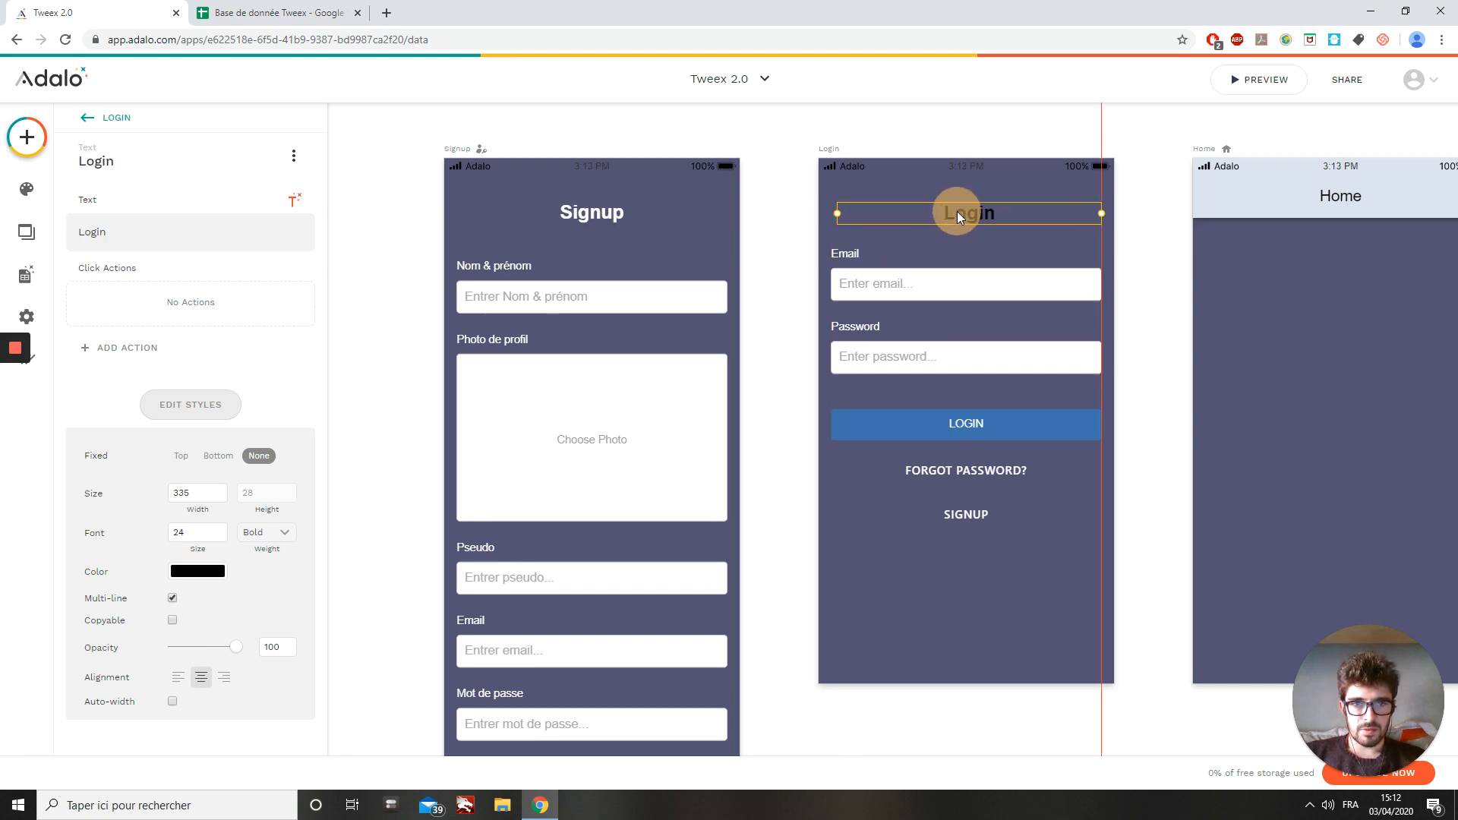
left_click(197, 571)
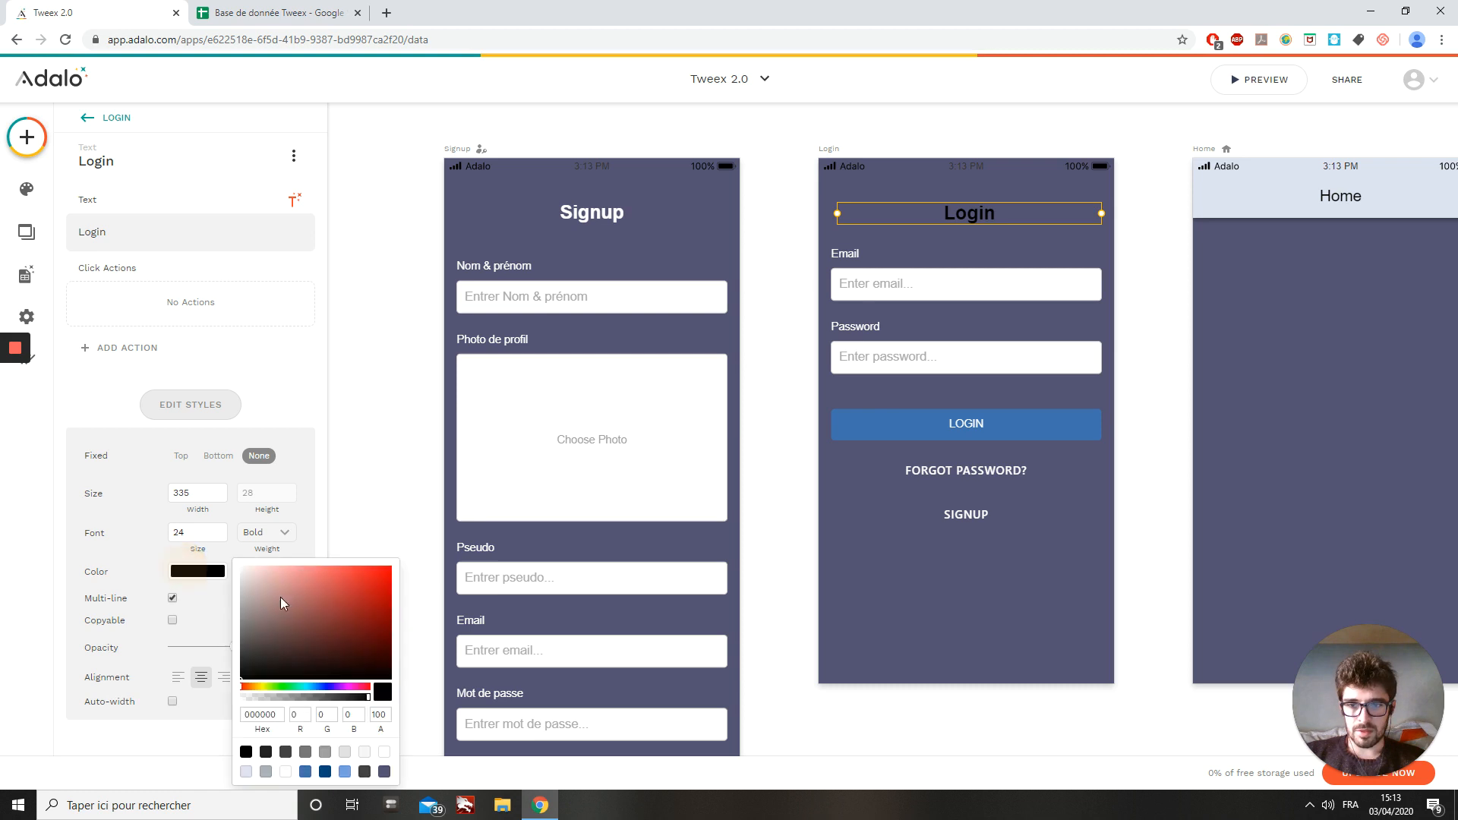
left_click(384, 752)
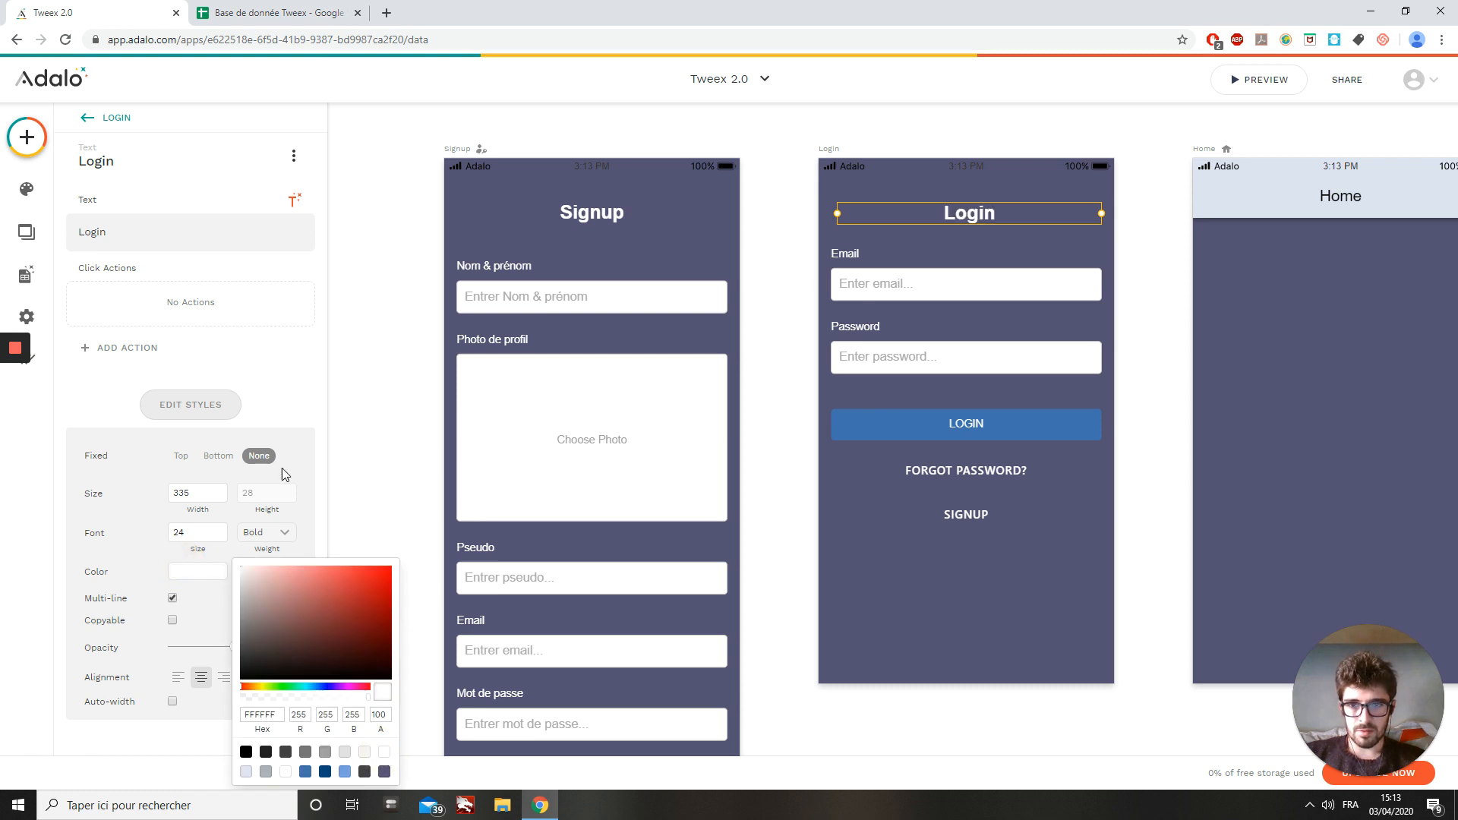
left_click(333, 378)
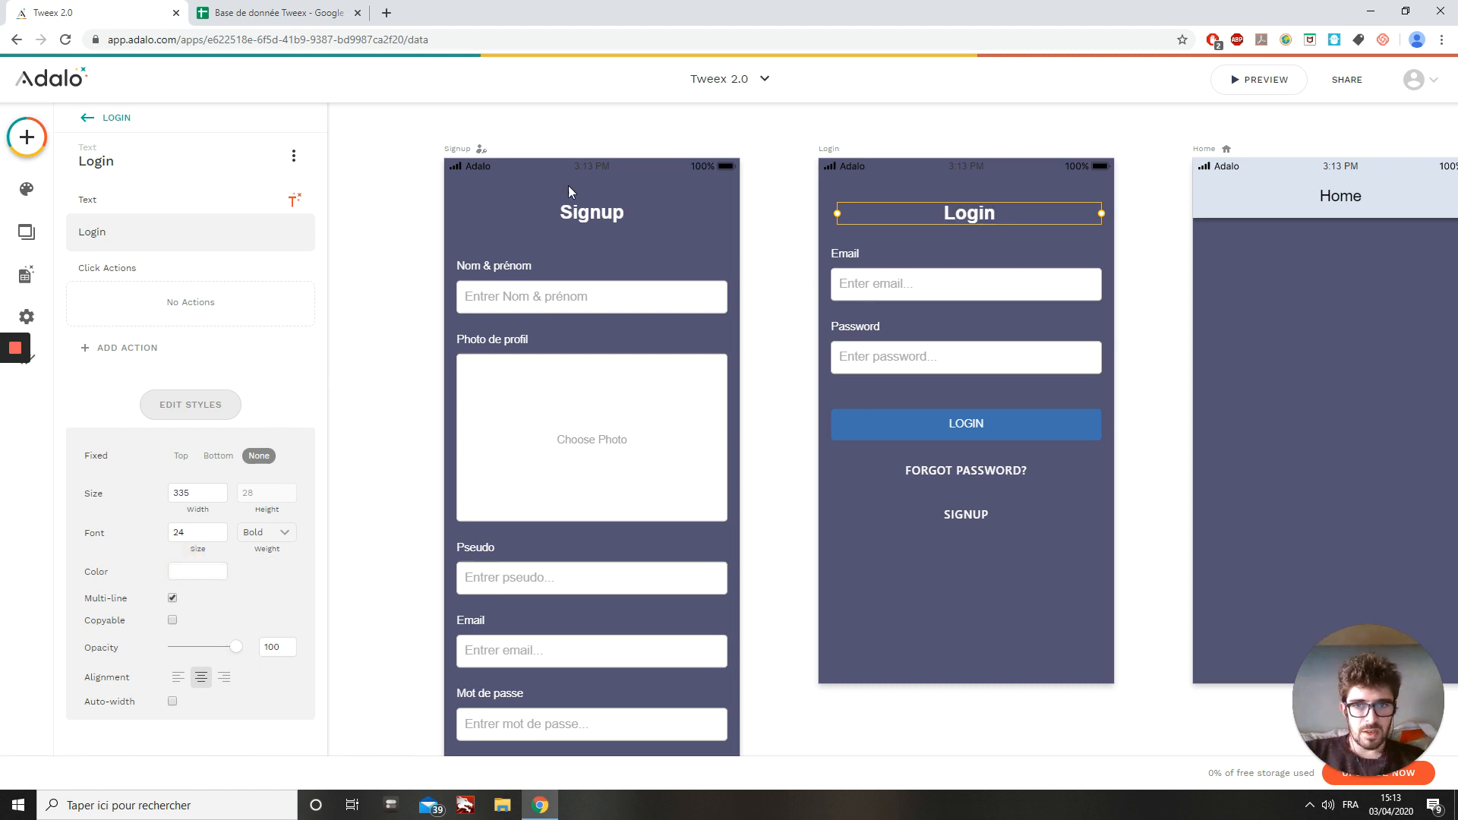
Retitle the Login screen 'Se connecter' and the Signup screen 'S'inscrire'.
left_click(145, 228)
key("BackSpace")
key("BackSpace")
key("BackSpace")
key("BackSpace")
key("BackSpace")
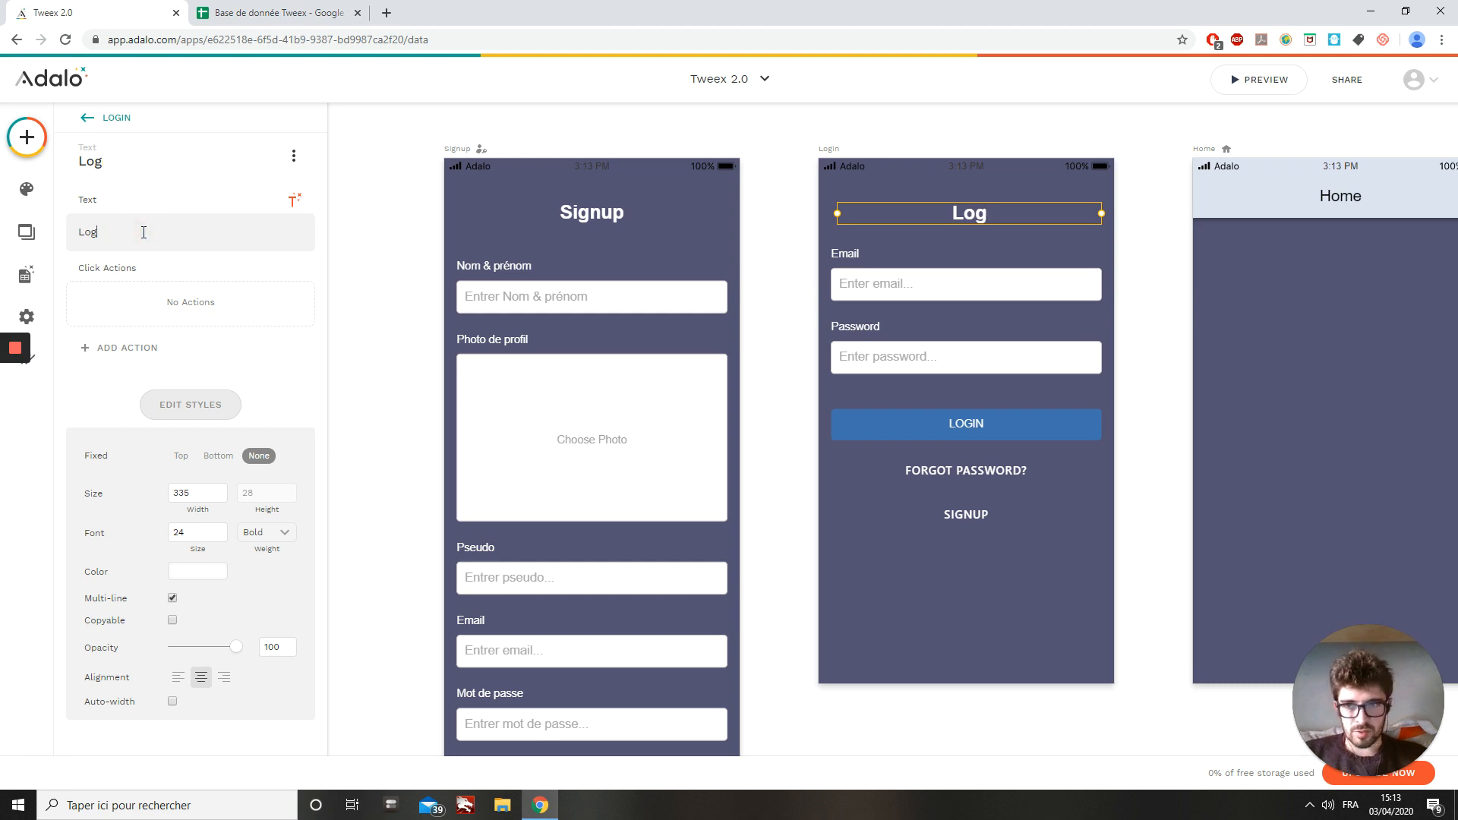
type("Se conn")
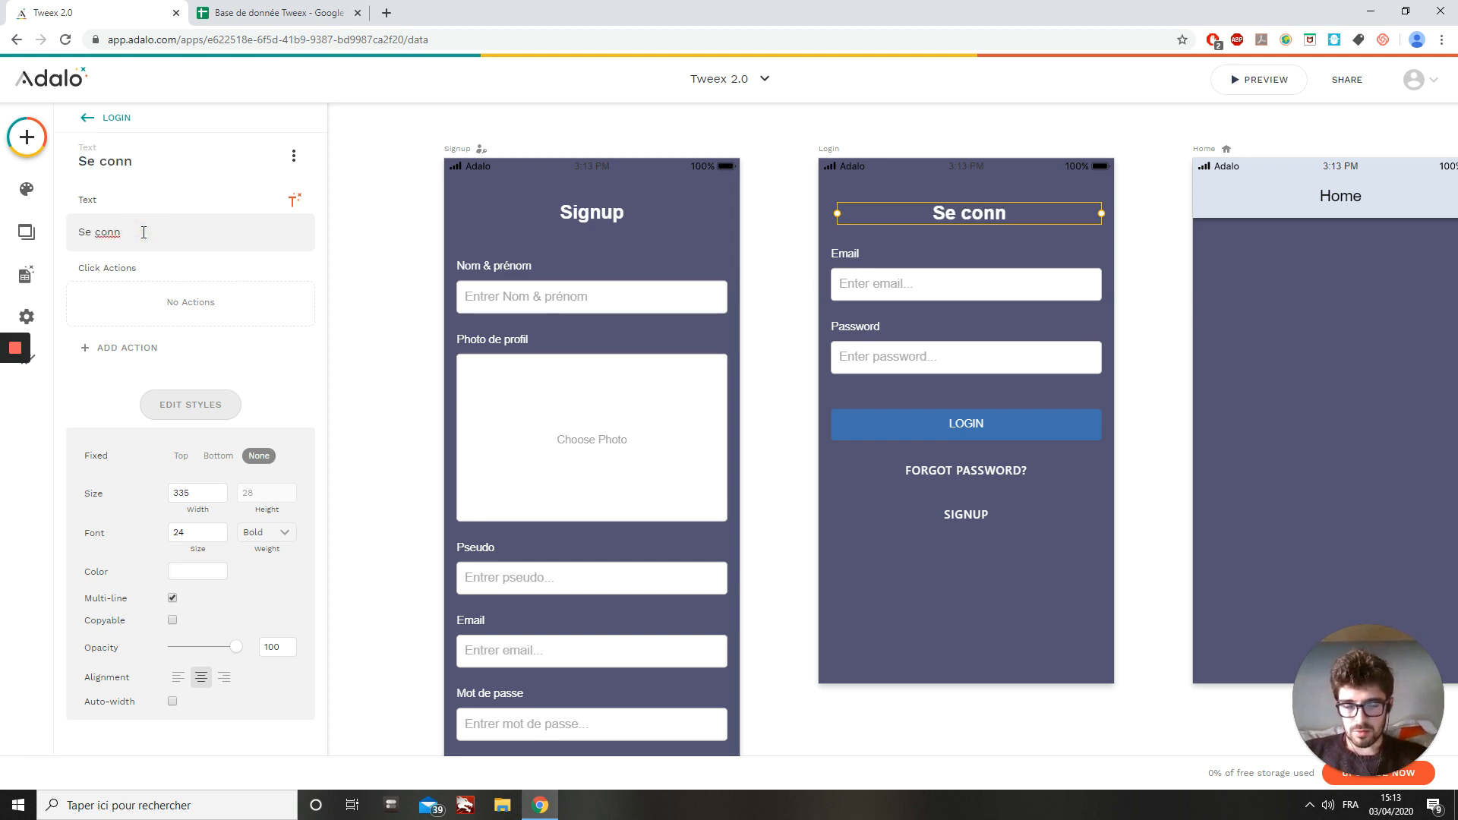
type("ecter")
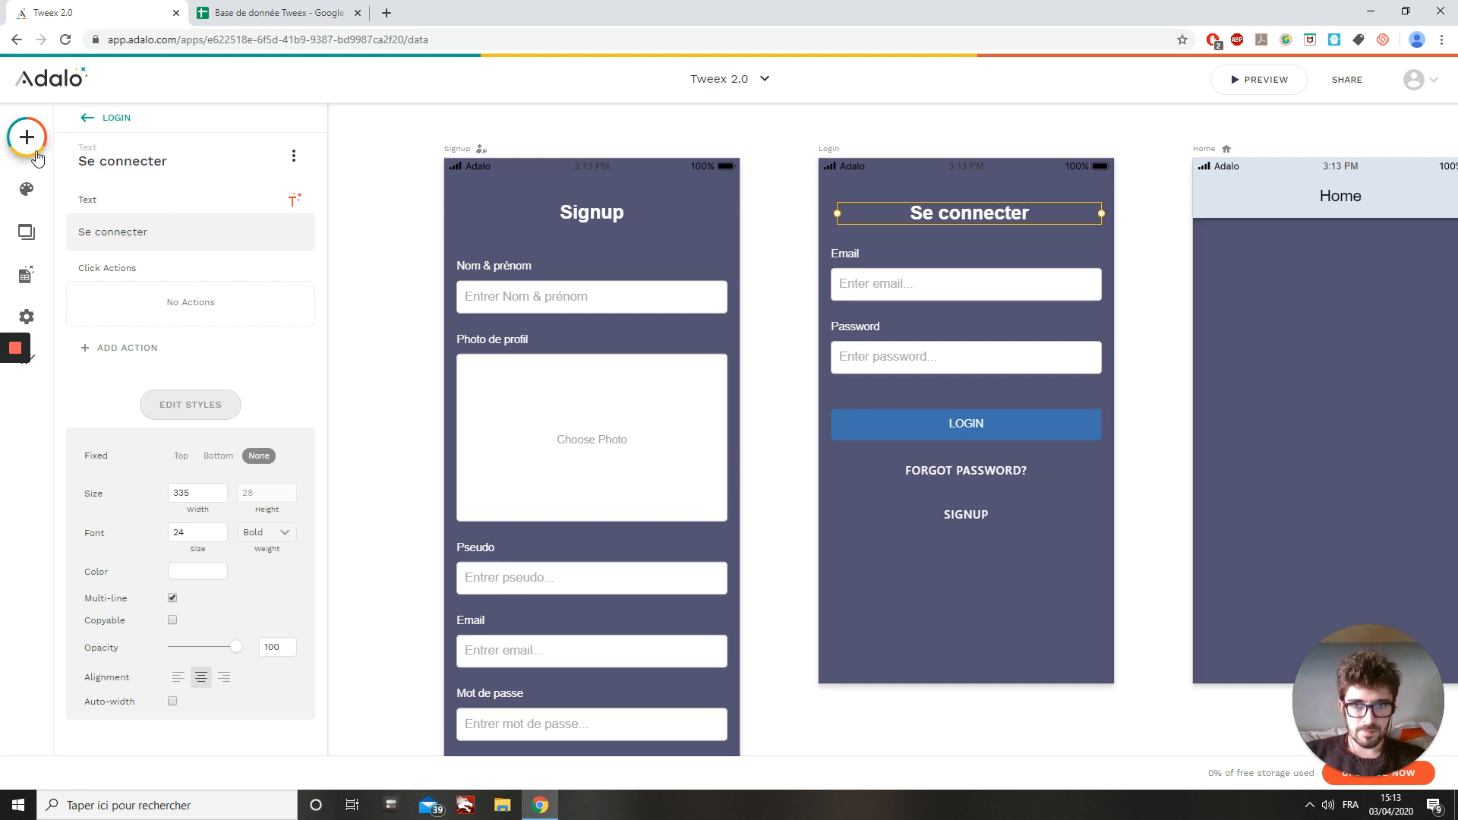
left_click(569, 207)
left_click(148, 238)
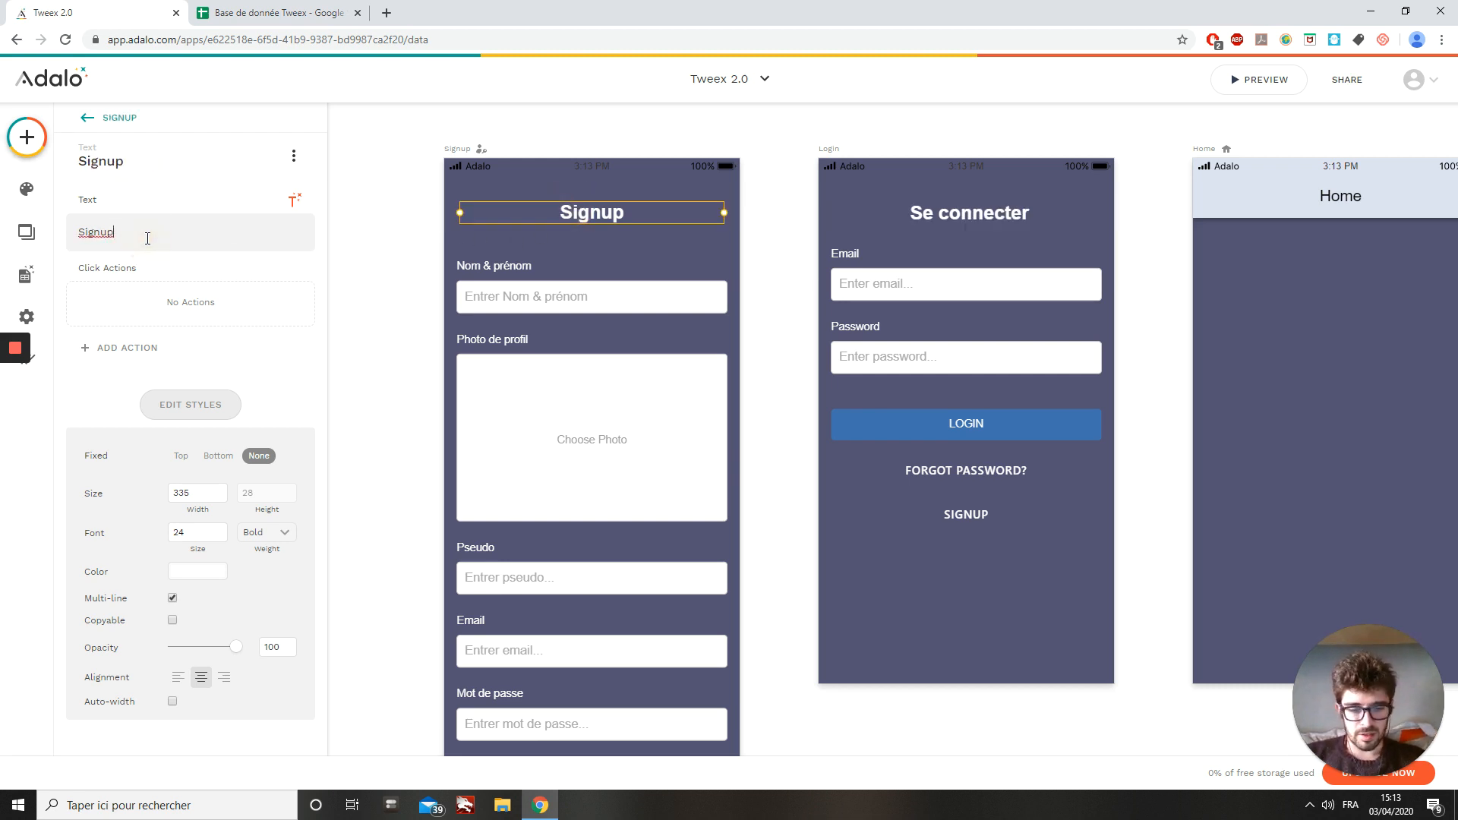
key("BackSpace")
key("BackSpace")
key("BackSpace")
key("BackSpace")
key("BackSpace")
type("'")
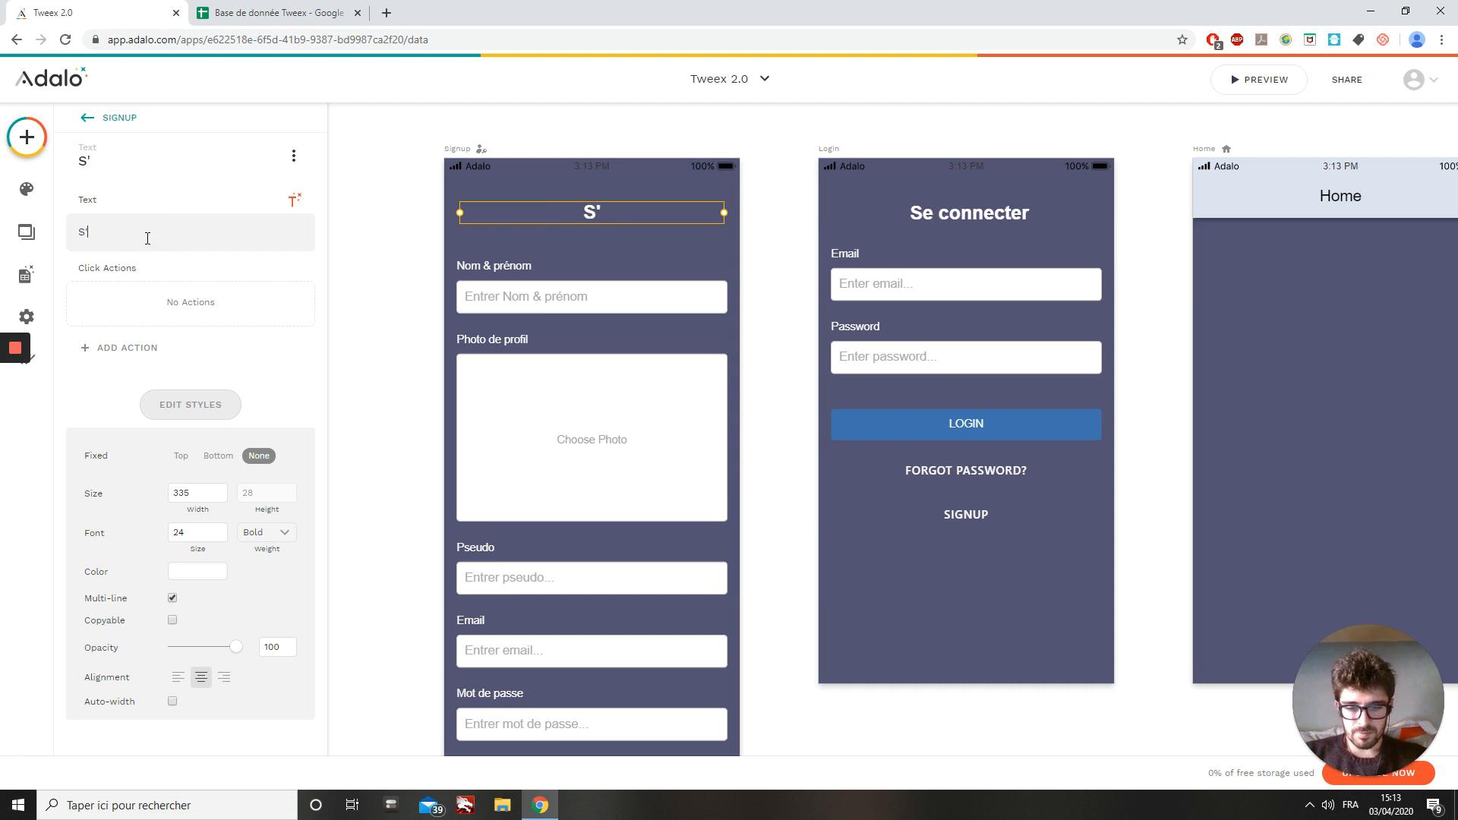
type("inscrire")
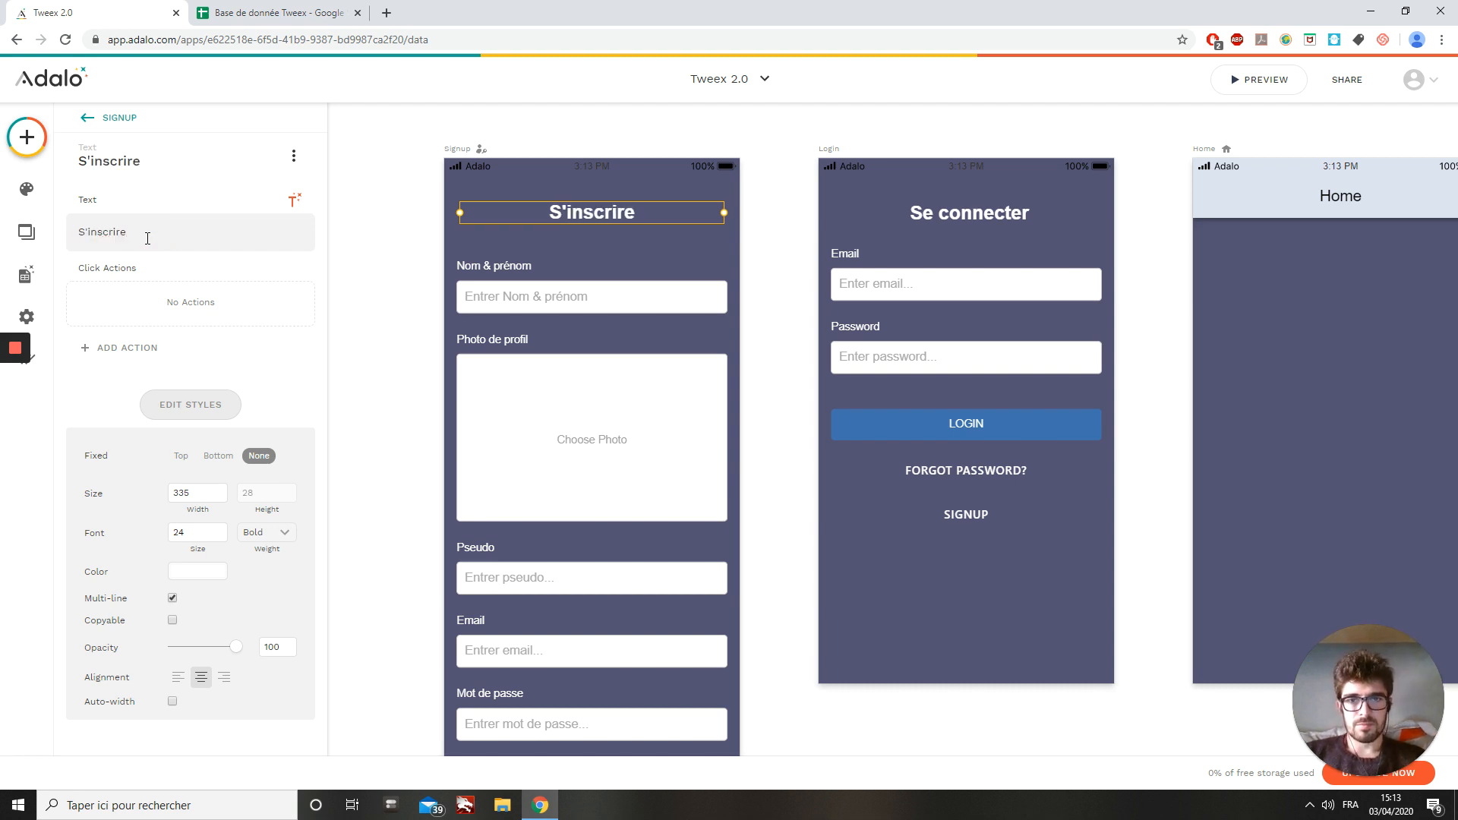
Replace the 'Already have an account?' link text with 'Vous avez déjà un compte ?'.
left_click(373, 400)
scroll(367, 414, "down", 3)
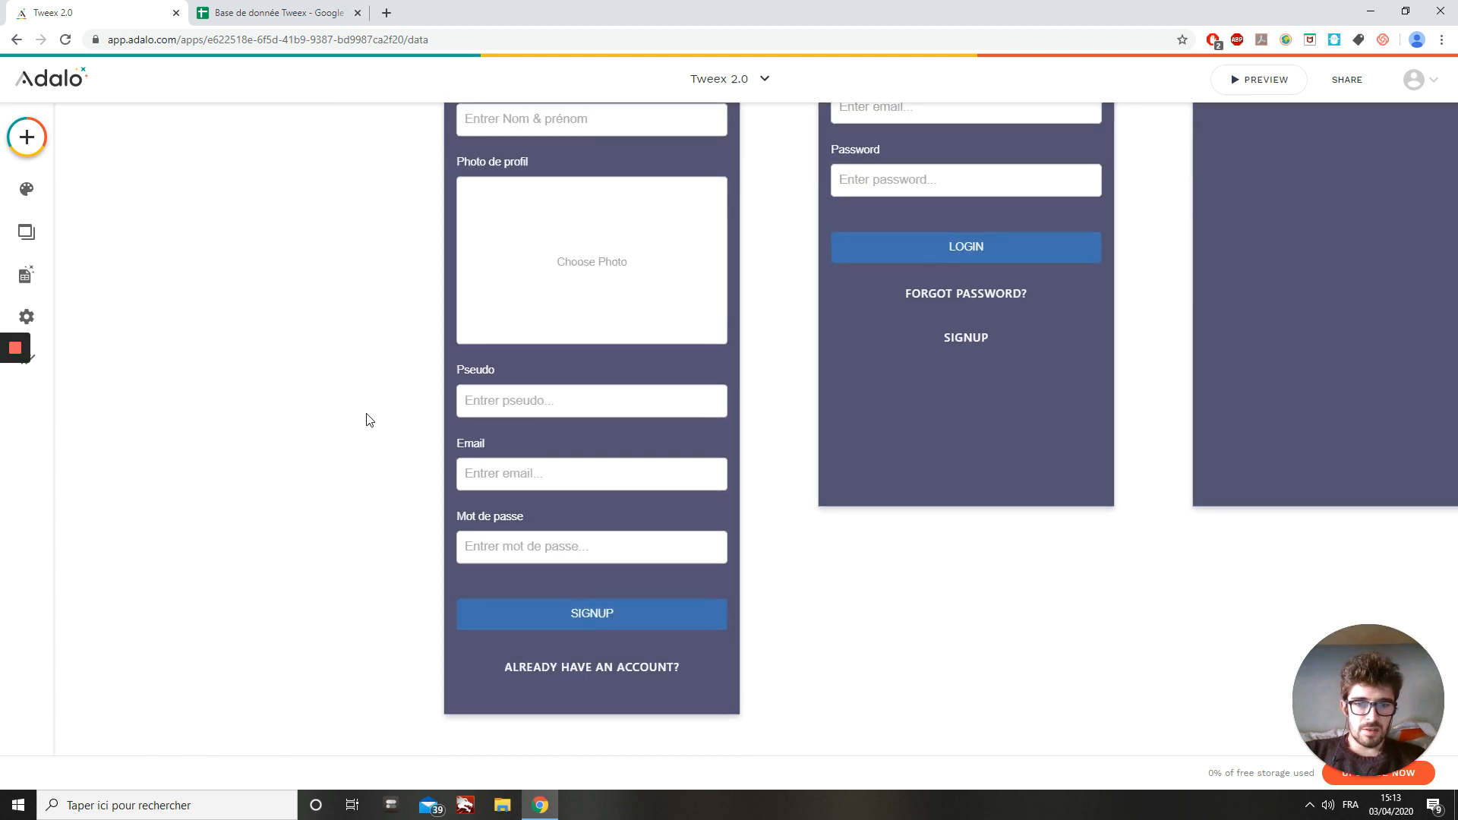
left_click(640, 672)
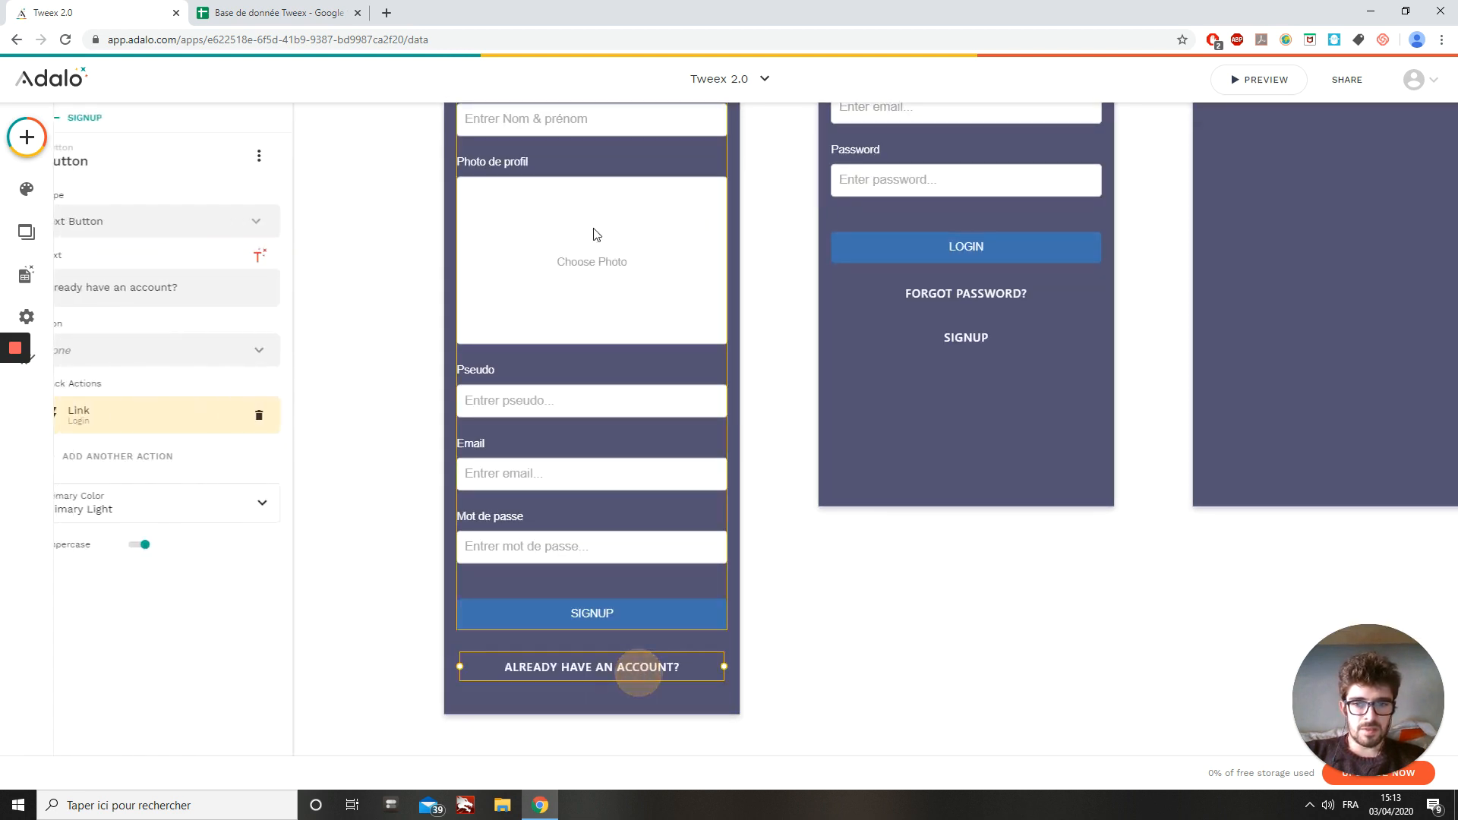
left_click(237, 292)
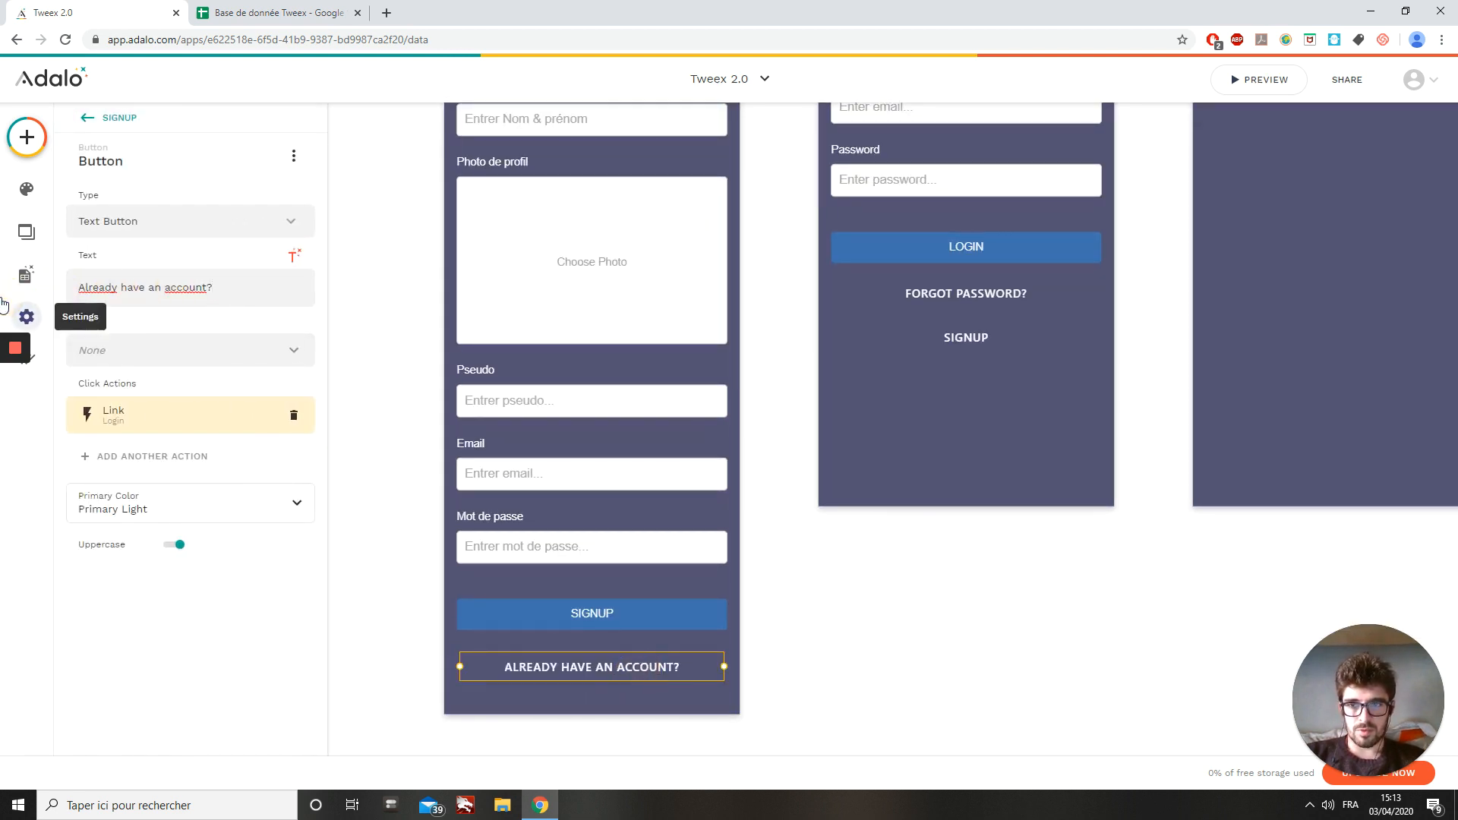
key("BackSpace")
key("BackSpace")
key("BackSpace")
key("BackSpace")
key("BackSpace")
key("BackSpace")
key("BackSpace")
key("BackSpace")
key("BackSpace")
key("BackSpace")
key("BackSpace")
key("BackSpace")
key("BackSpace")
key("BackSpace")
key("BackSpace")
key("BackSpace")
key("BackSpace")
key("BackSpace")
key("BackSpace")
key("BackSpace")
key("BackSpace")
key("BackSpace")
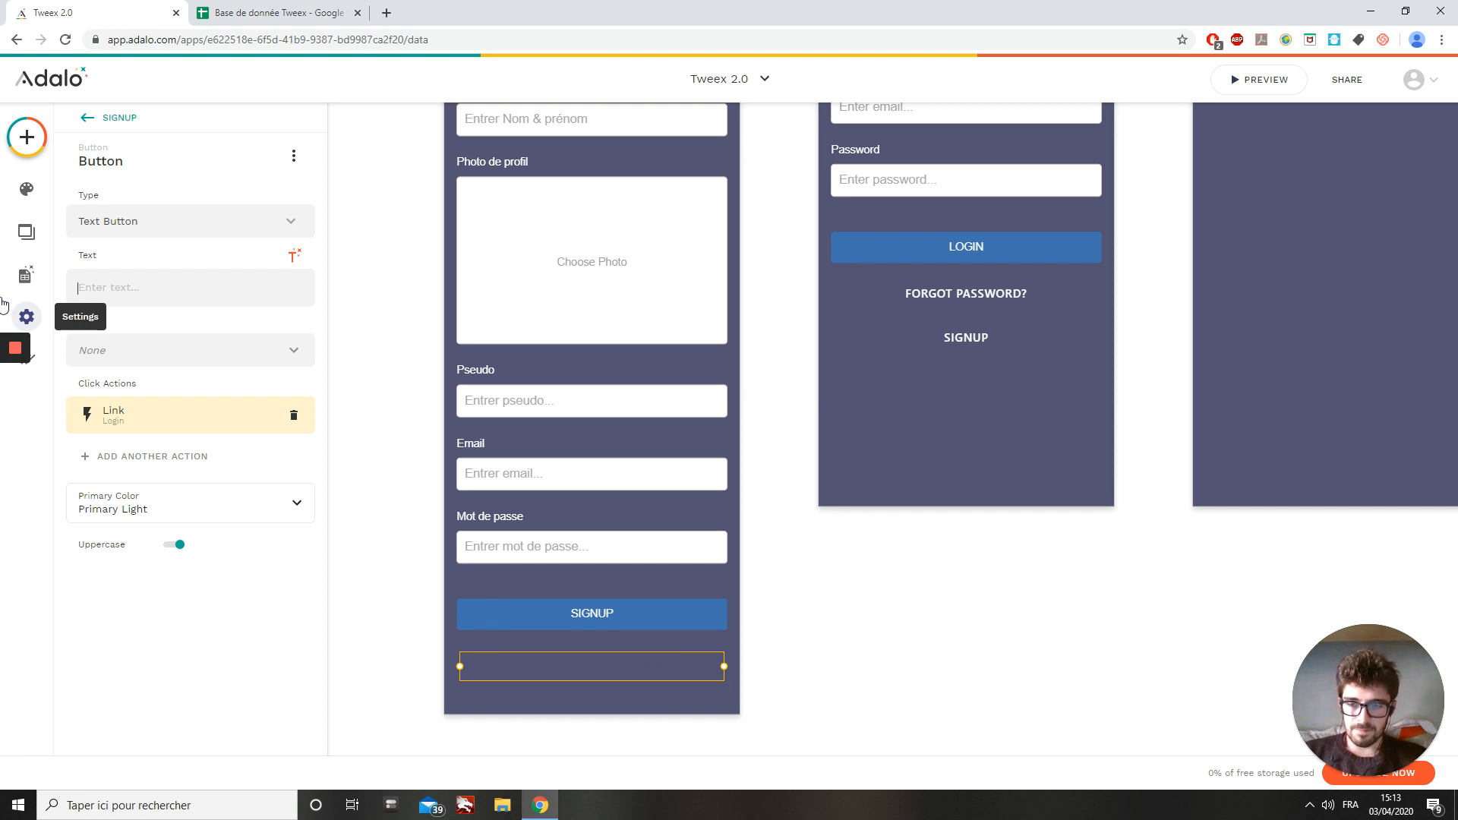
type("Vous a")
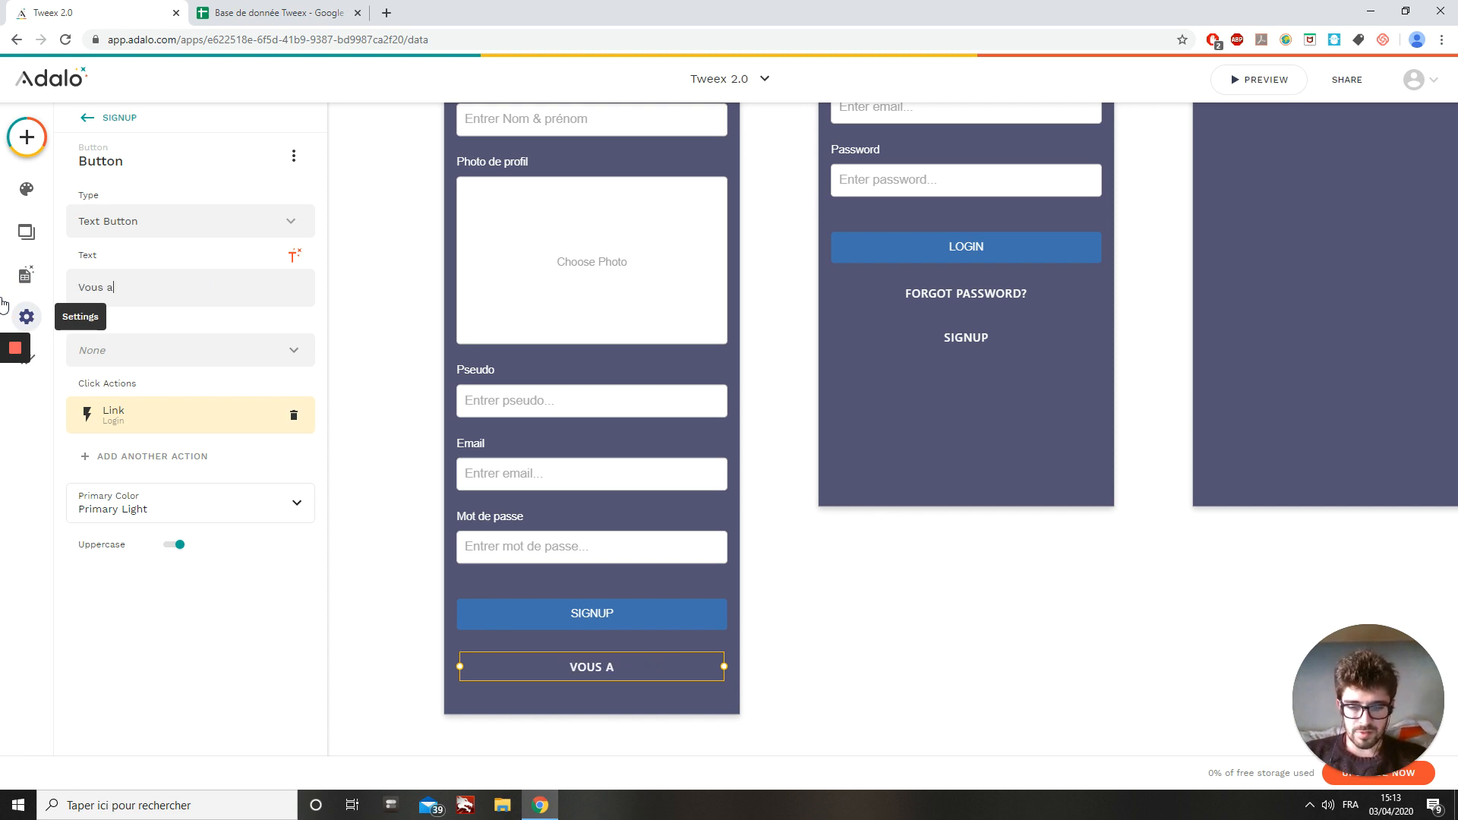
type("vez d")
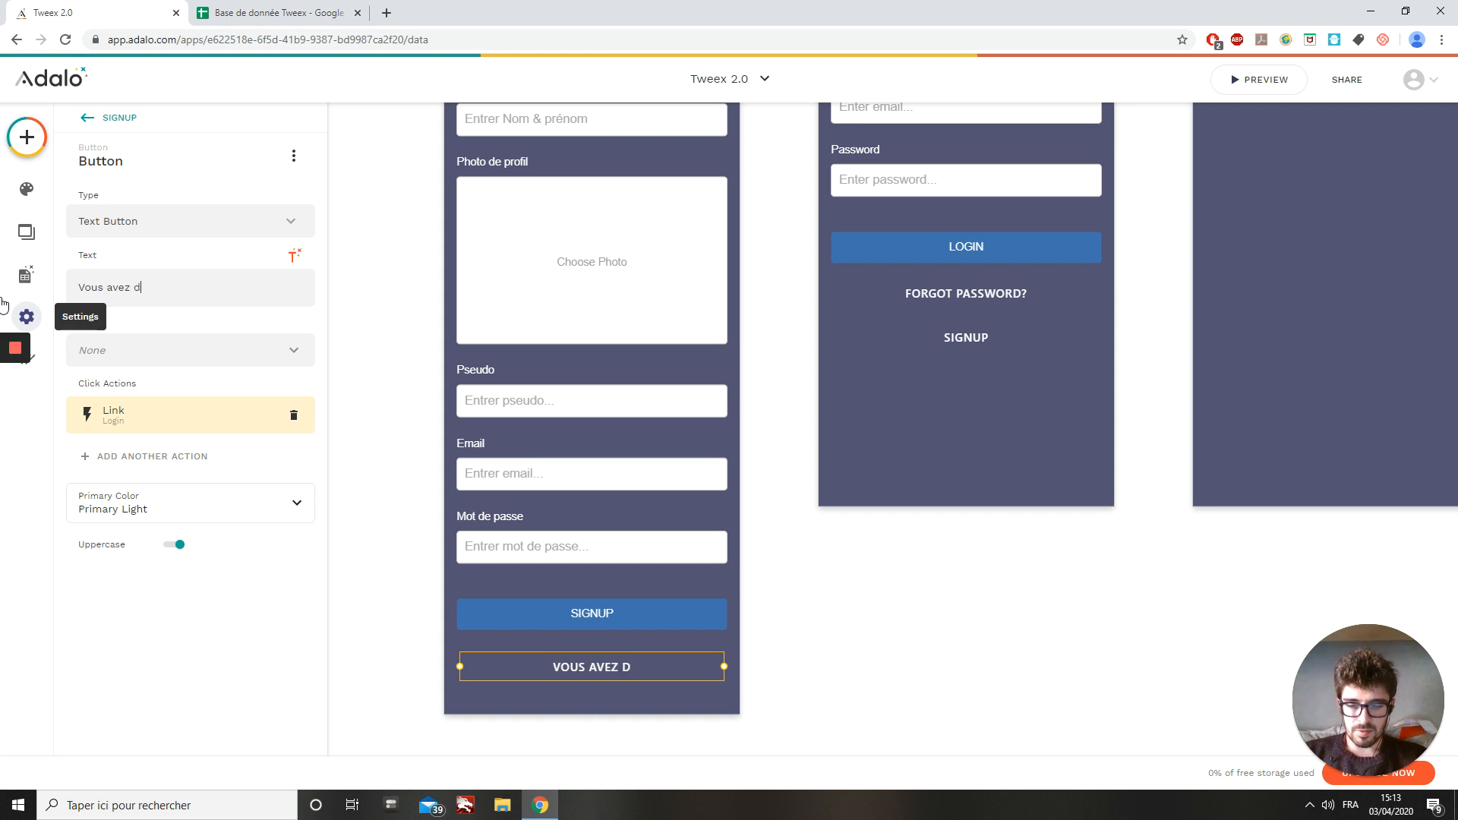
type("éjà un com")
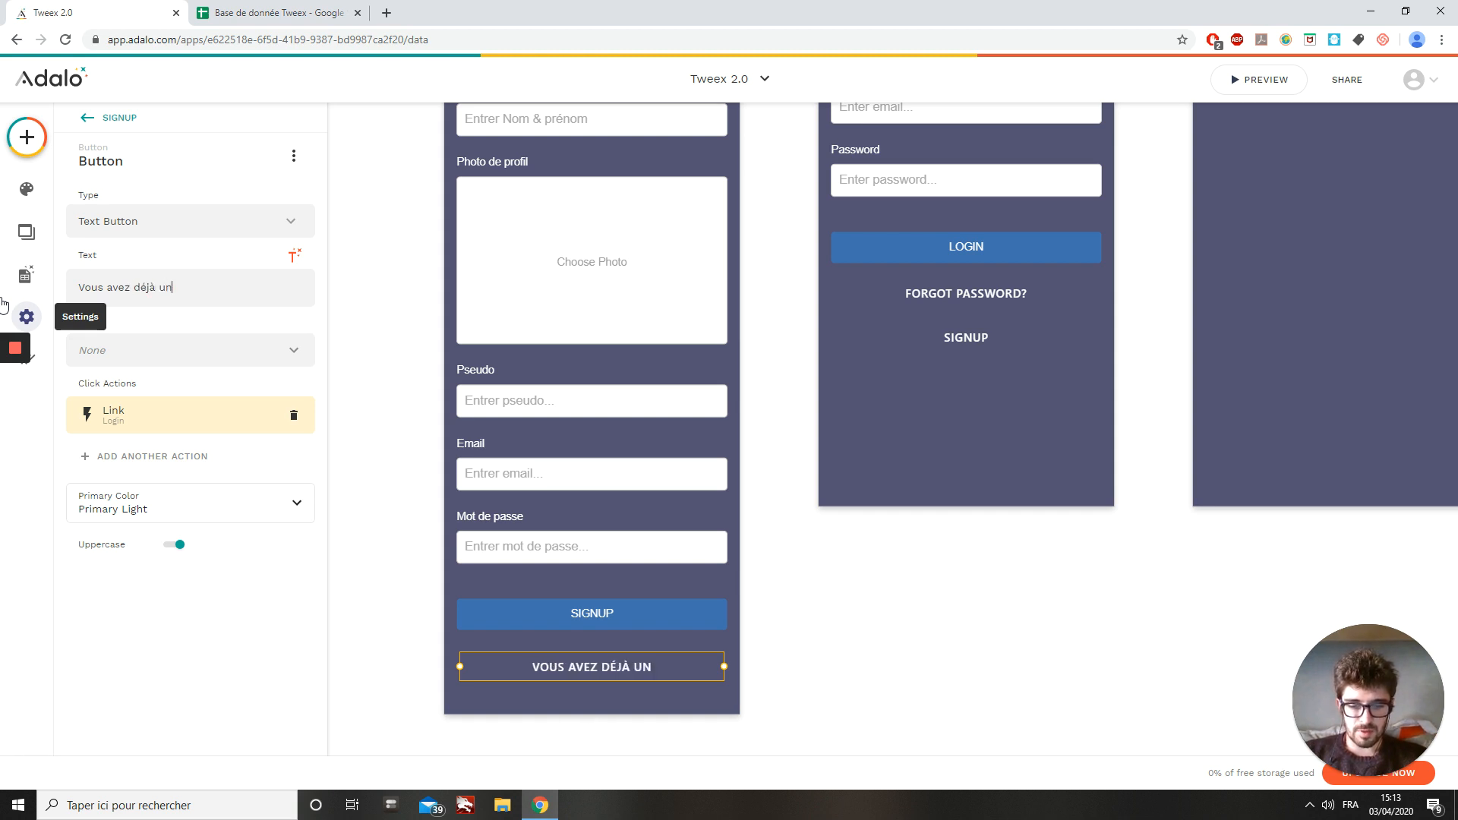
type("Nom & prénom")
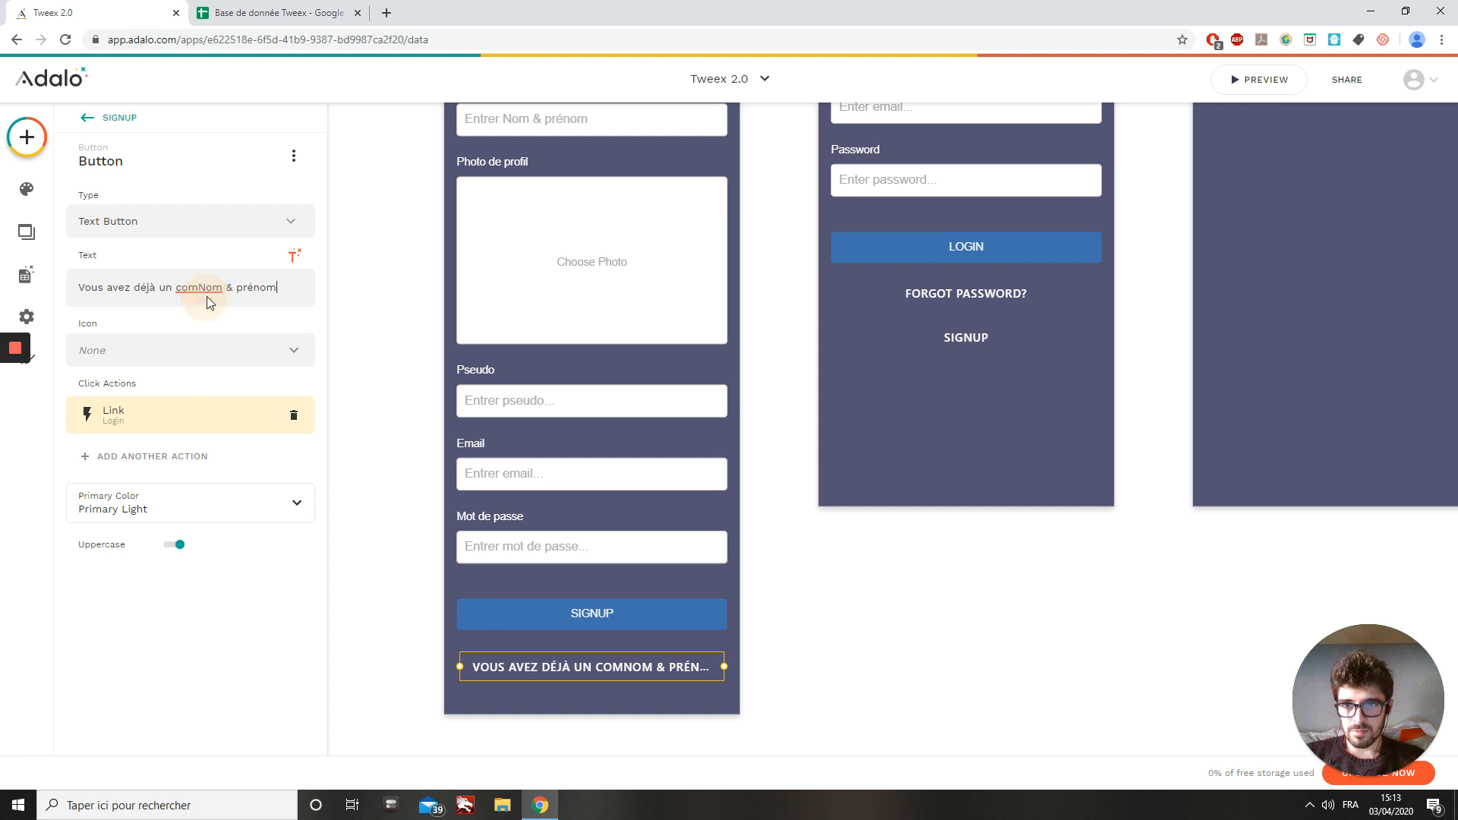
key("BackSpace")
key("BackSpace")
key("BackSpace")
key("BackSpace")
key("BackSpace")
key("BackSpace")
key("BackSpace")
key("BackSpace")
key("BackSpace")
key("BackSpace")
key("BackSpace")
key("BackSpace")
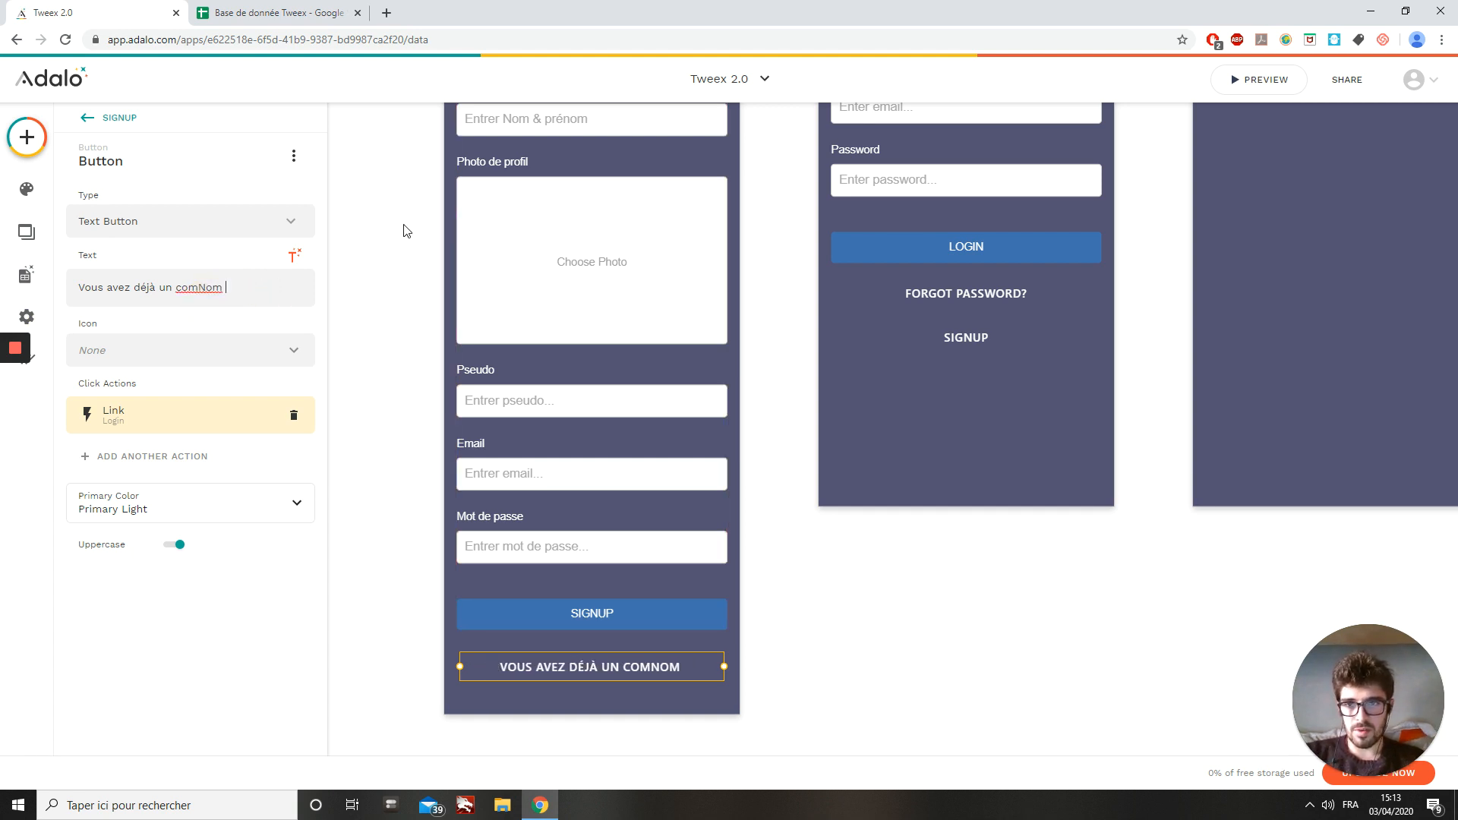
left_click(119, 40)
left_click(157, 39)
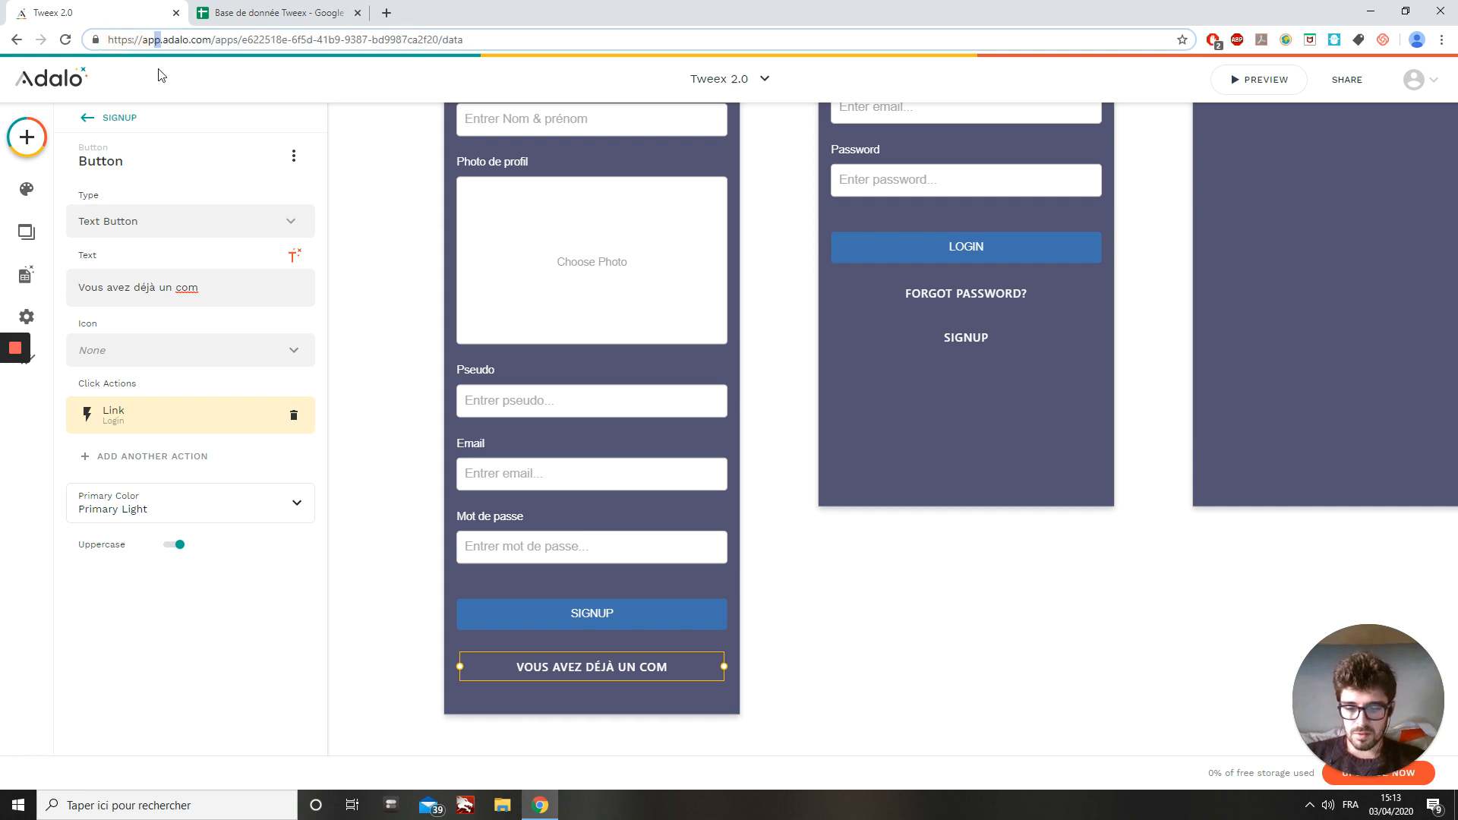
left_click(206, 289)
type("pte")
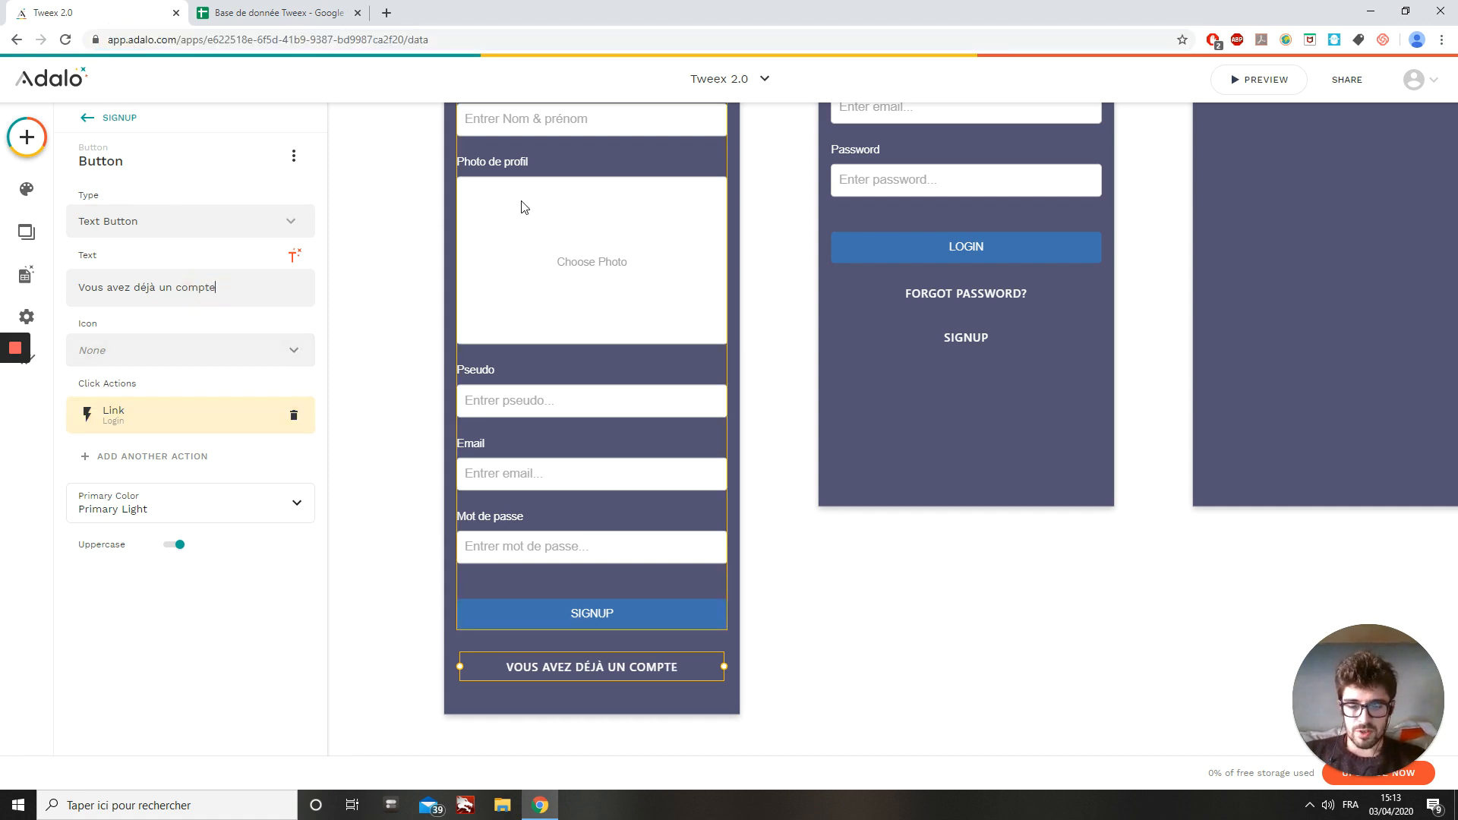
type(" ?")
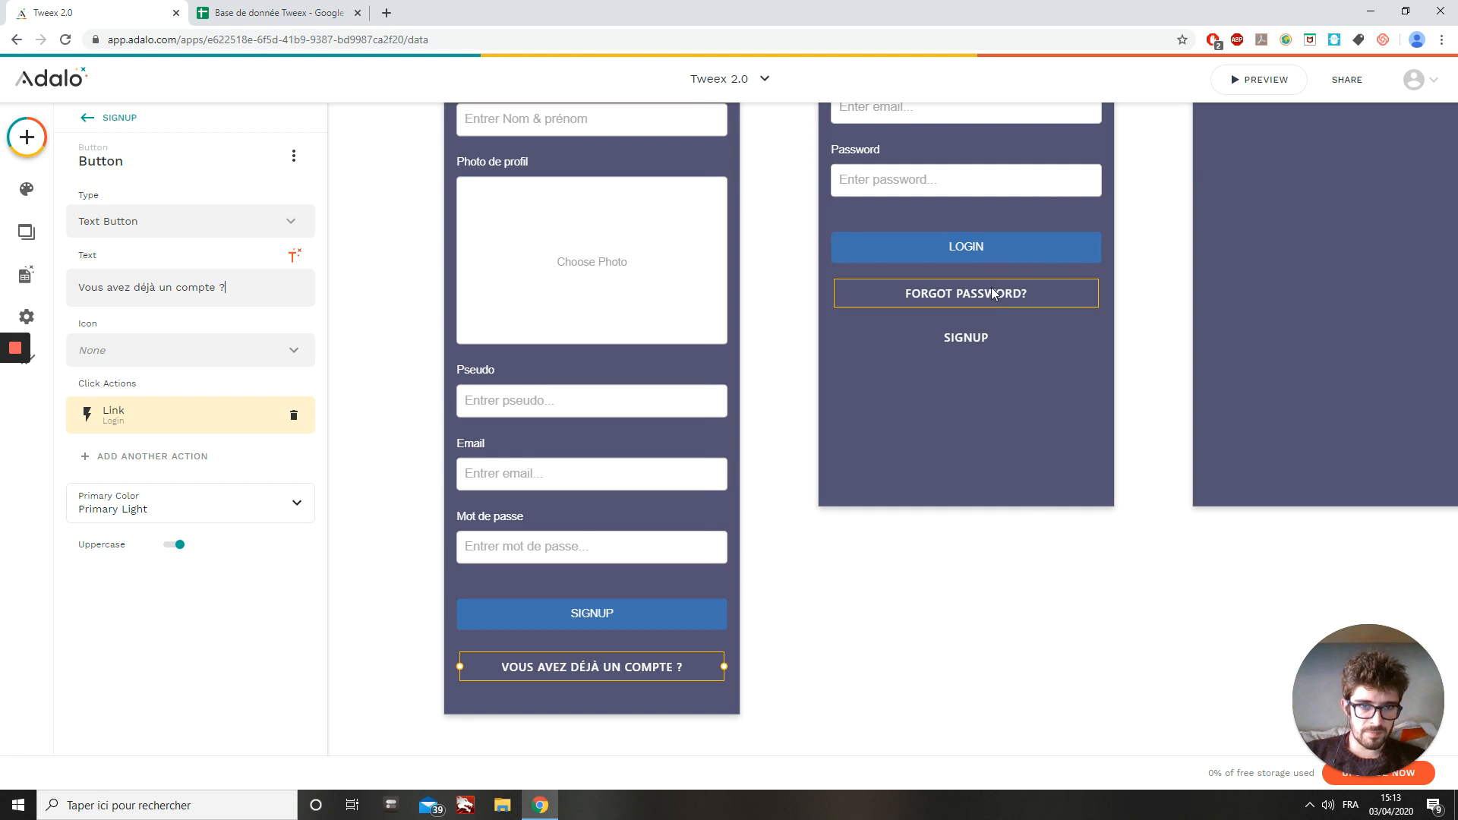
left_click(992, 293)
Relabel the Login screen's forgot-password link as 'Mot de passe oublié ?'.
left_click(181, 288)
key("BackSpace")
key("BackSpace")
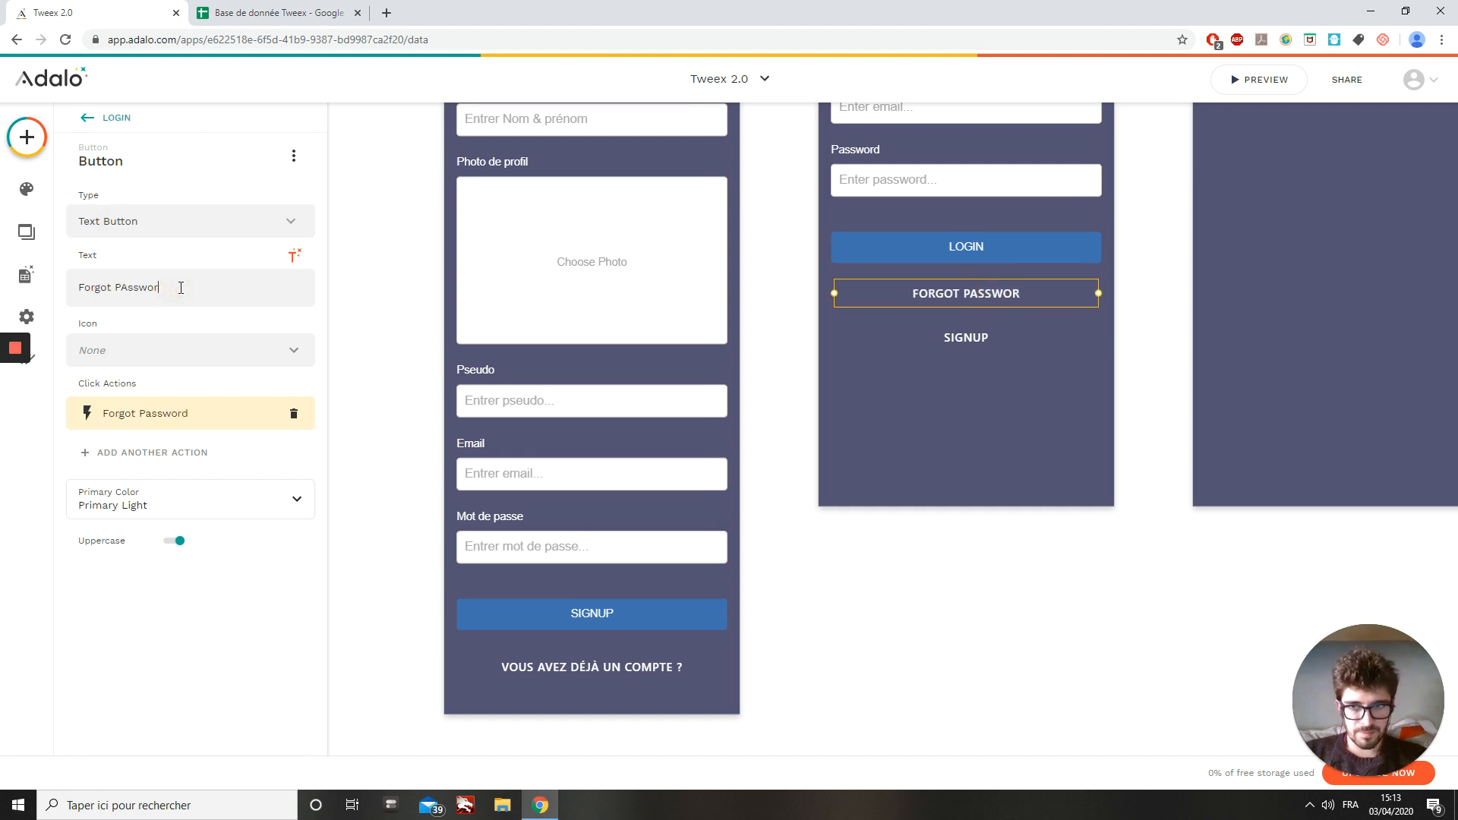
key("BackSpace")
key("BackSpace")
key("BackSpace")
key("BackSpace")
key("BackSpace")
key("BackSpace")
key("BackSpace")
key("BackSpace")
key("BackSpace")
key("BackSpace")
key("BackSpace")
key("BackSpace")
key("BackSpace")
key("BackSpace")
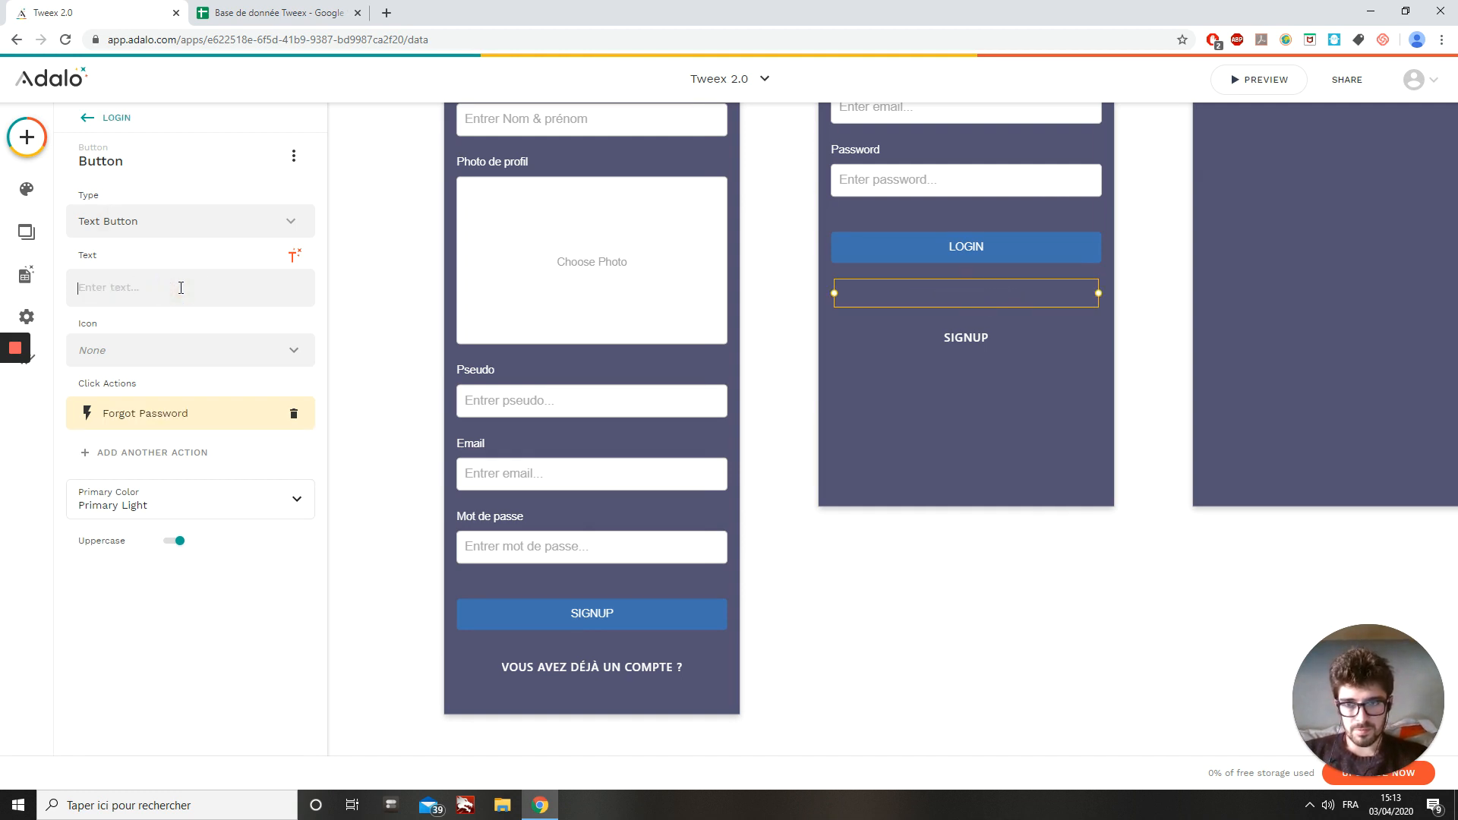
type("Mot de ")
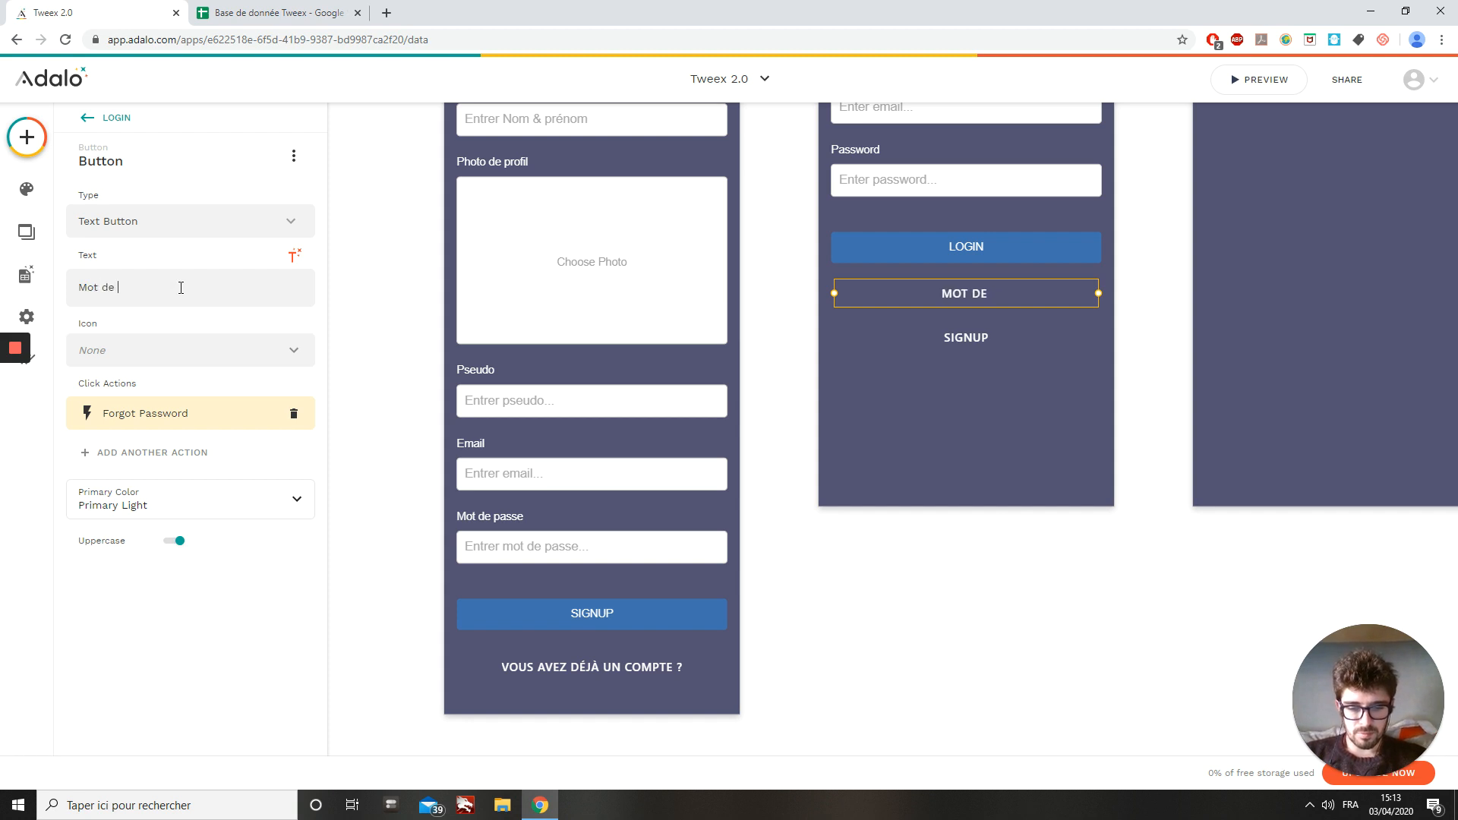
type("passe oubl")
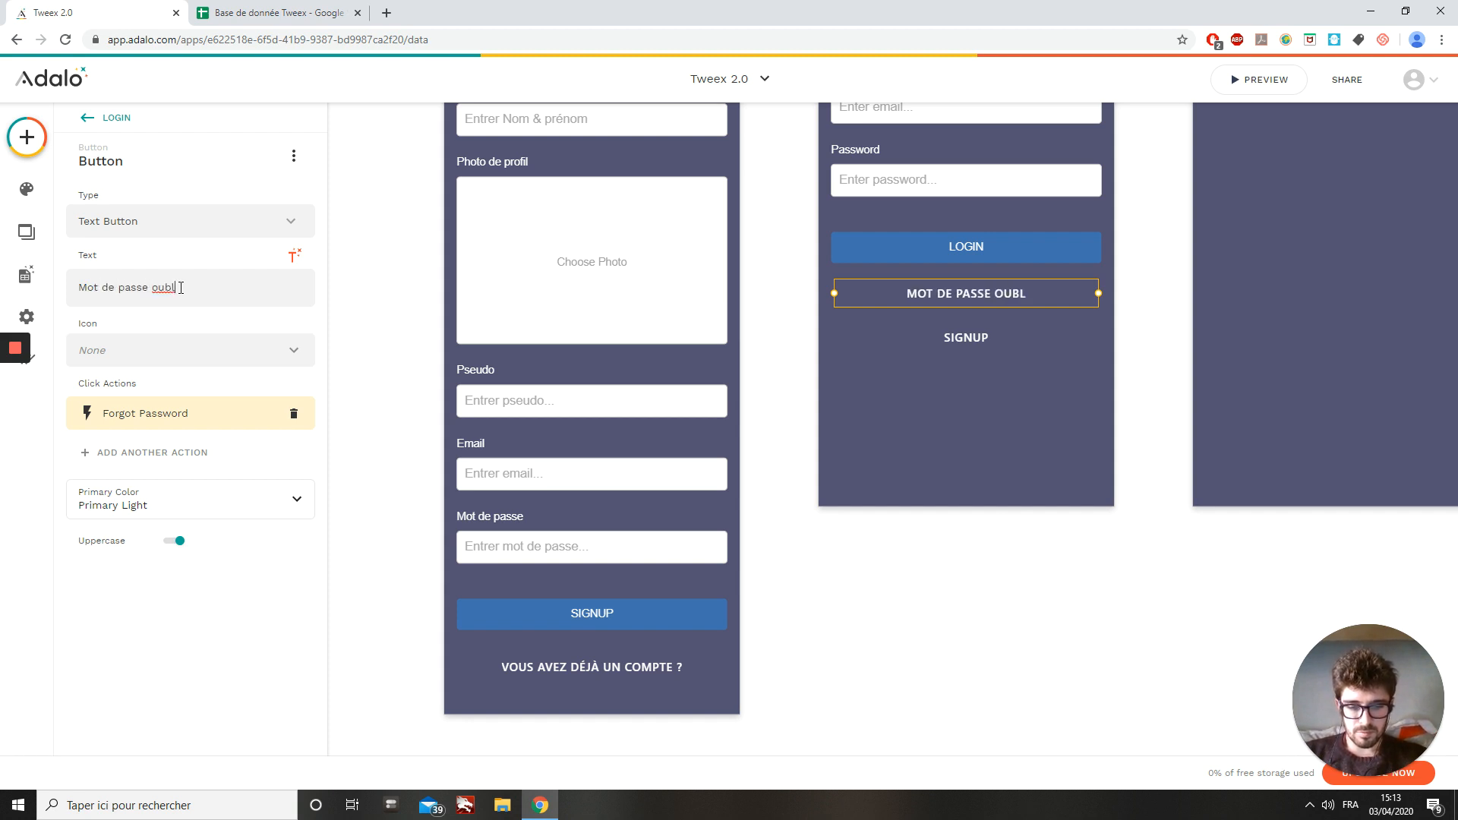
type("ié ?")
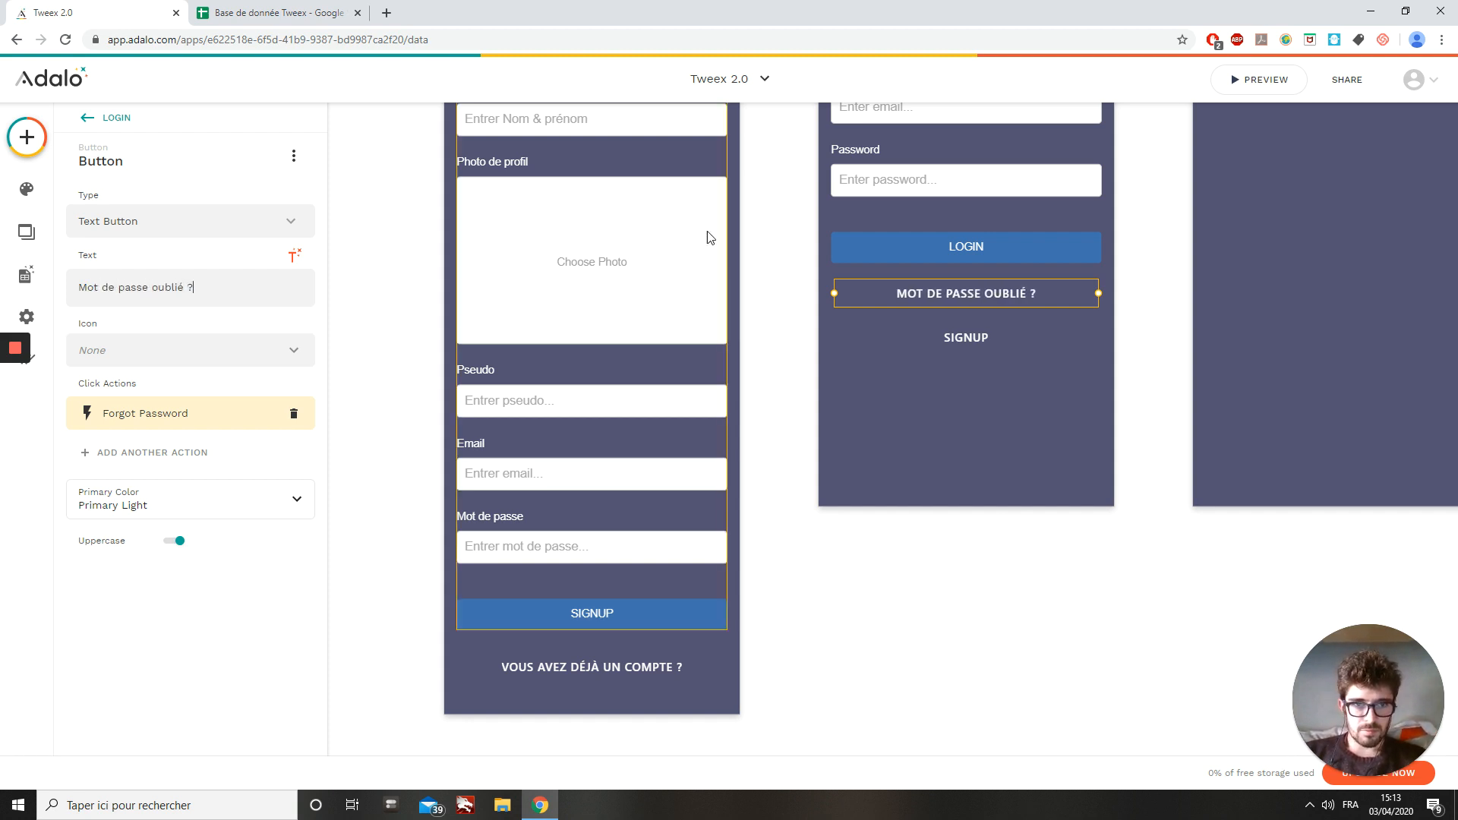
Change the Login screen's Signup button text to 'S'inscrire'.
left_click(965, 328)
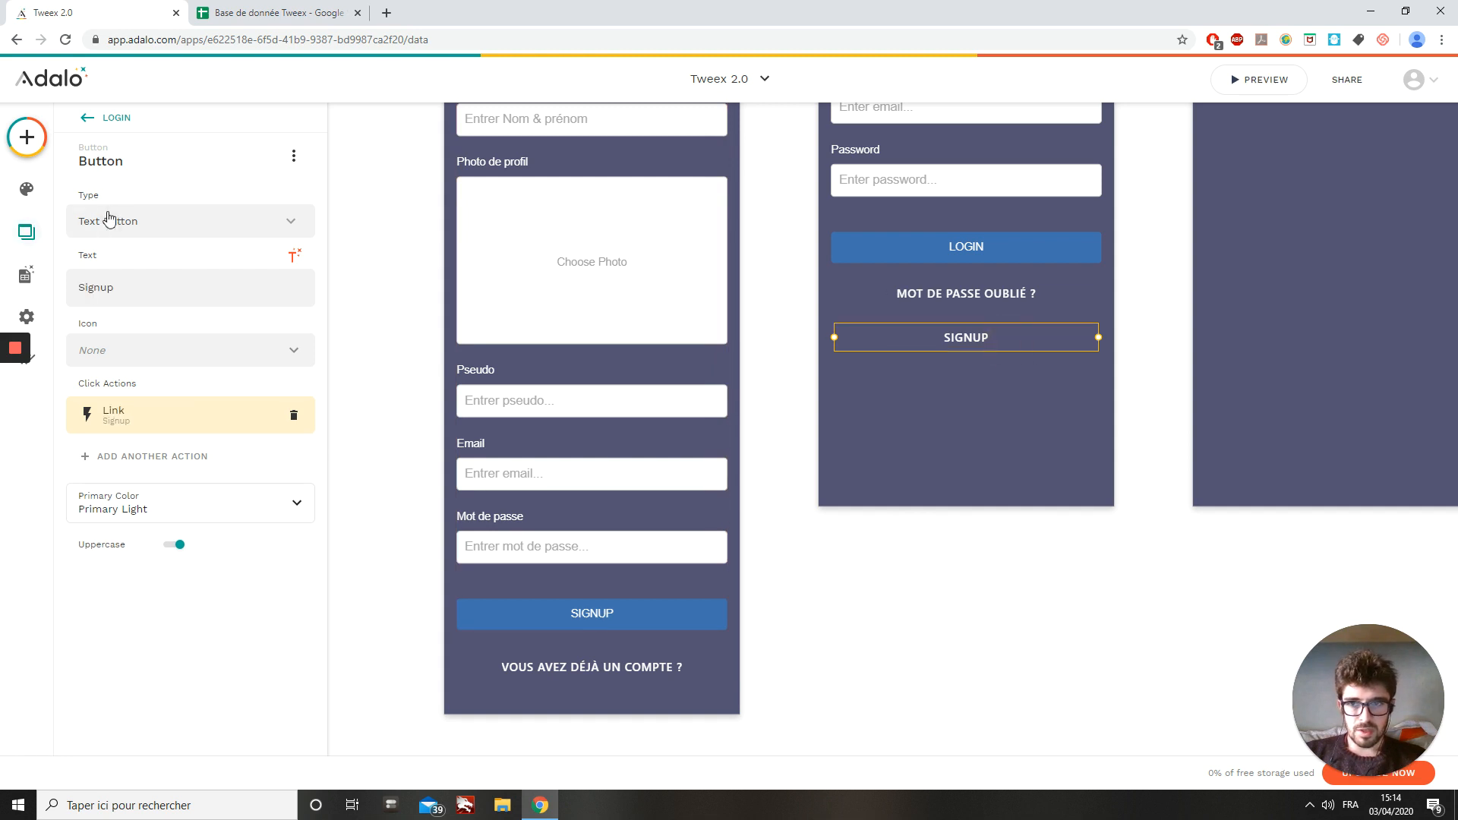
left_click(134, 294)
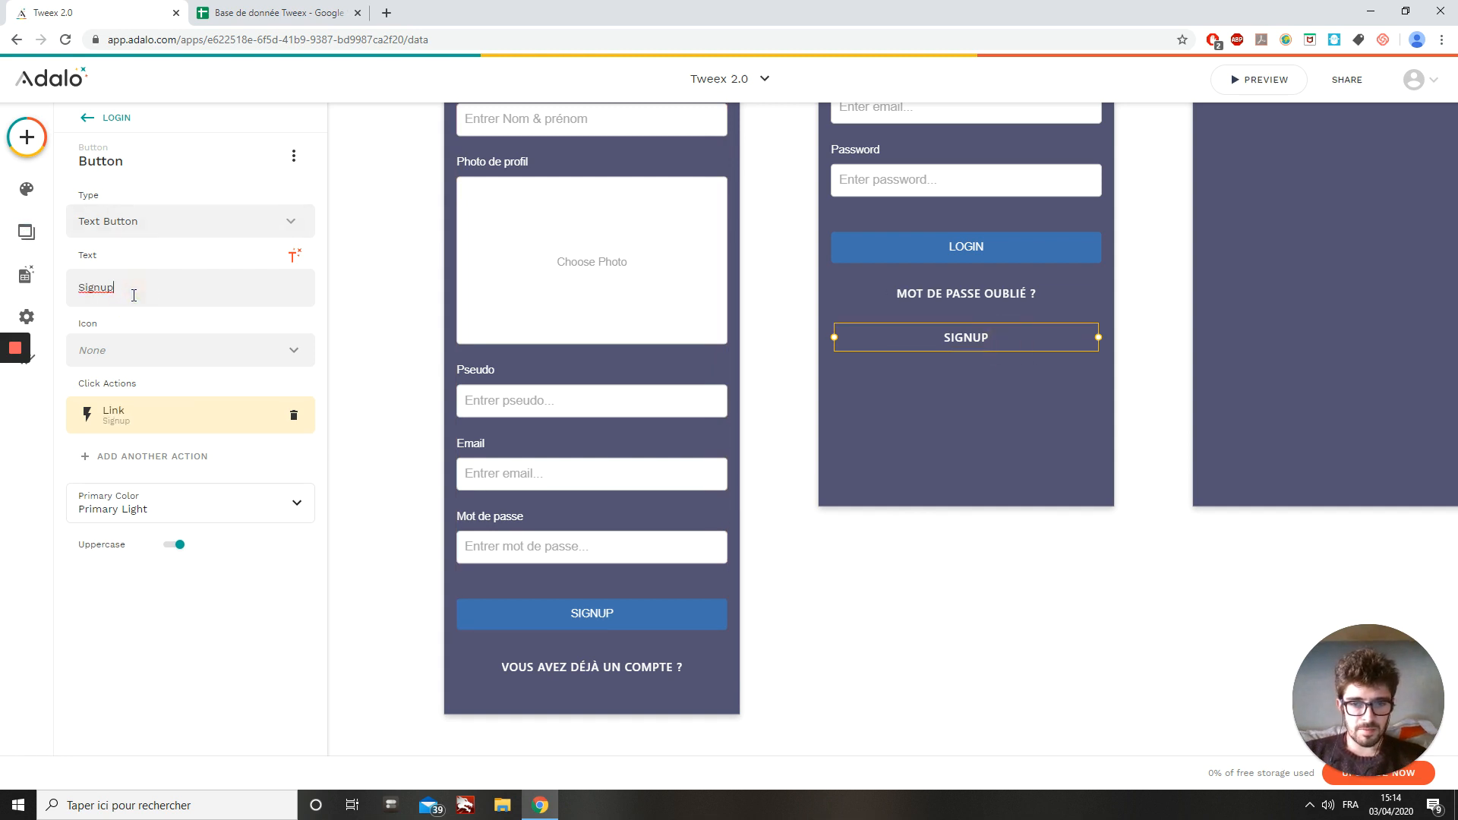
key("BackSpace")
key("BackSpace")
key("BackSpace")
key("BackSpace")
key("BackSpace")
key("BackSpace")
type("S")
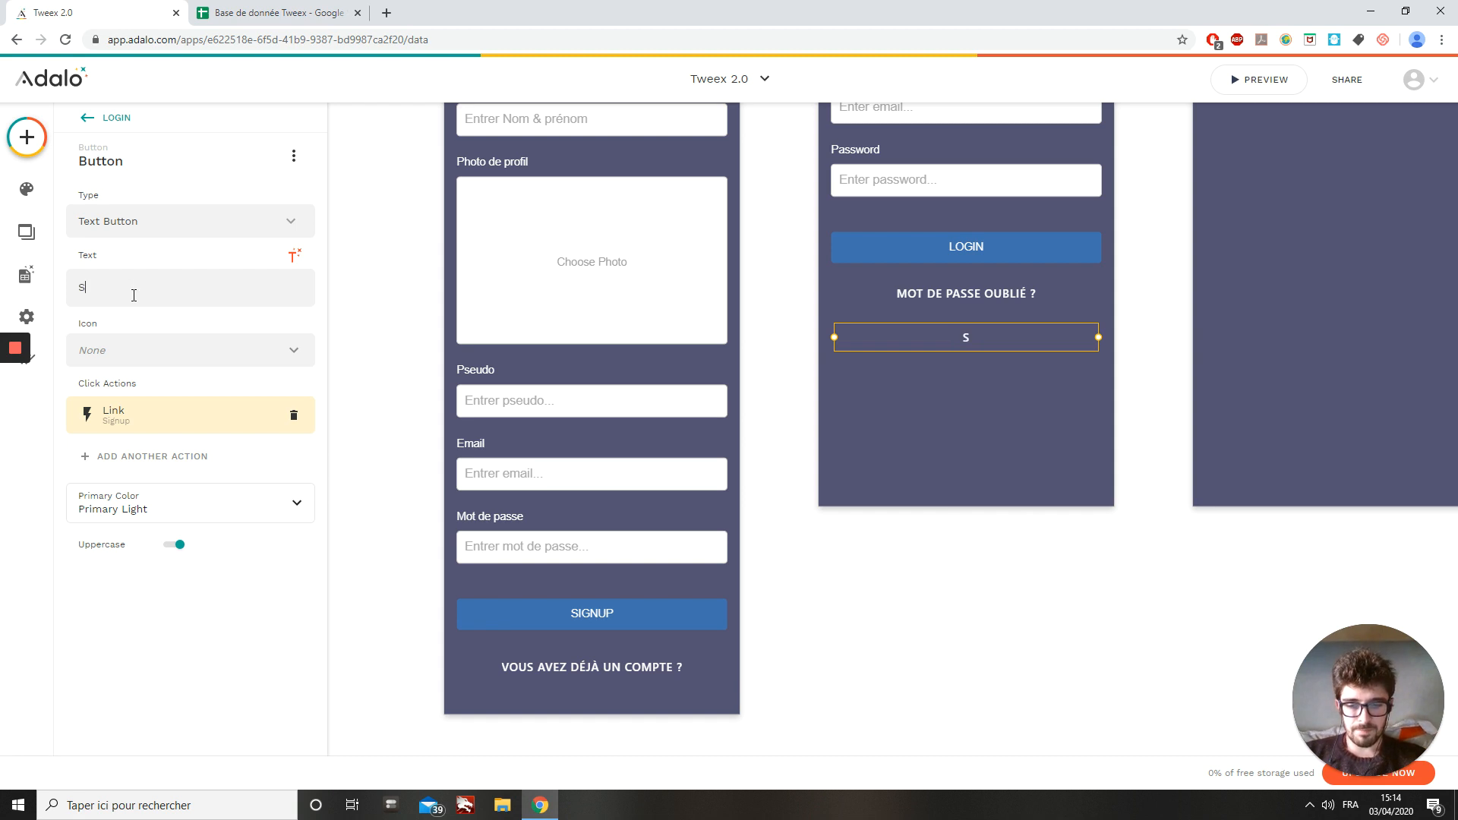
type("'in")
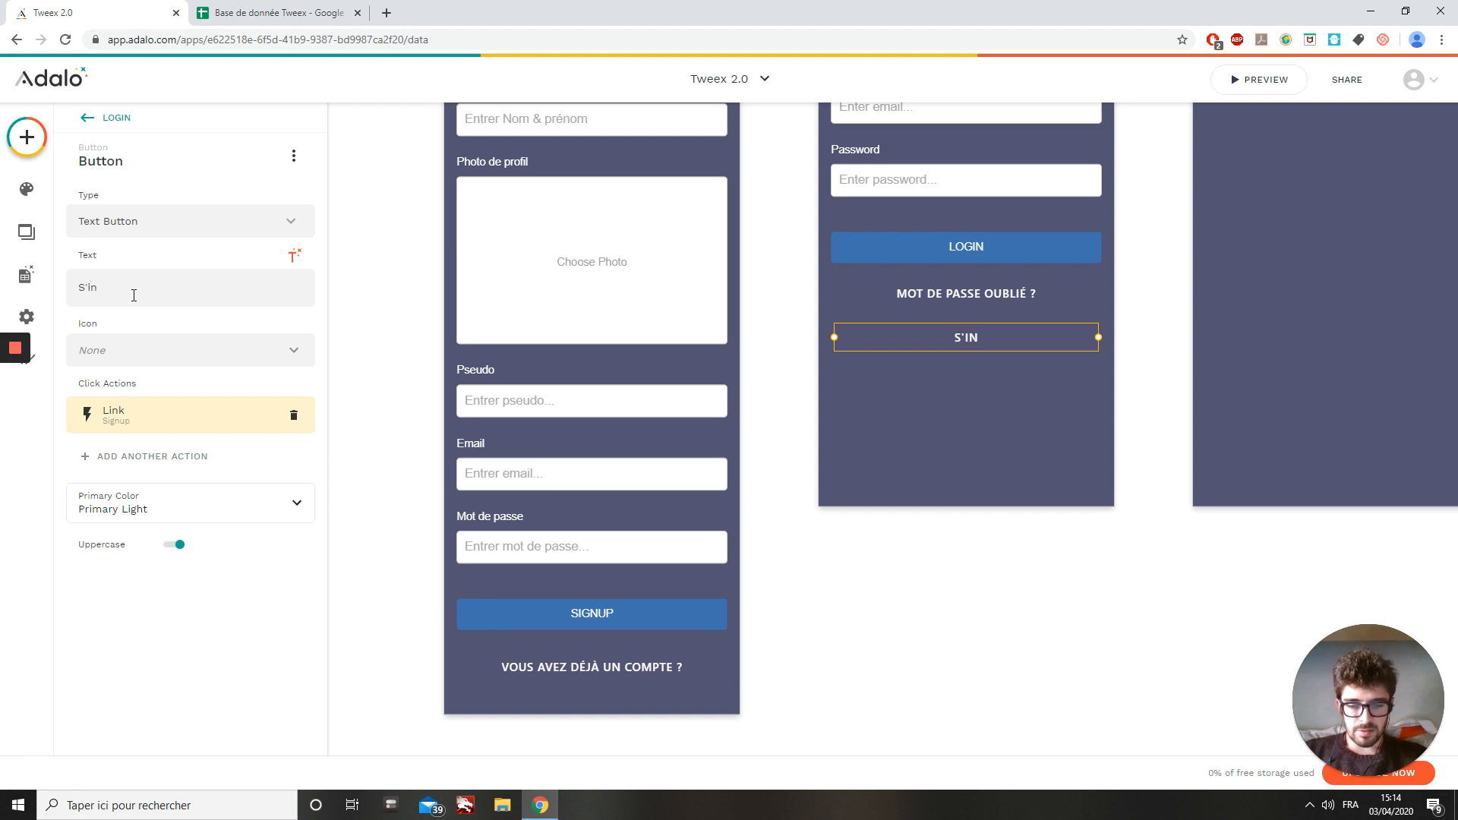
type("scrire")
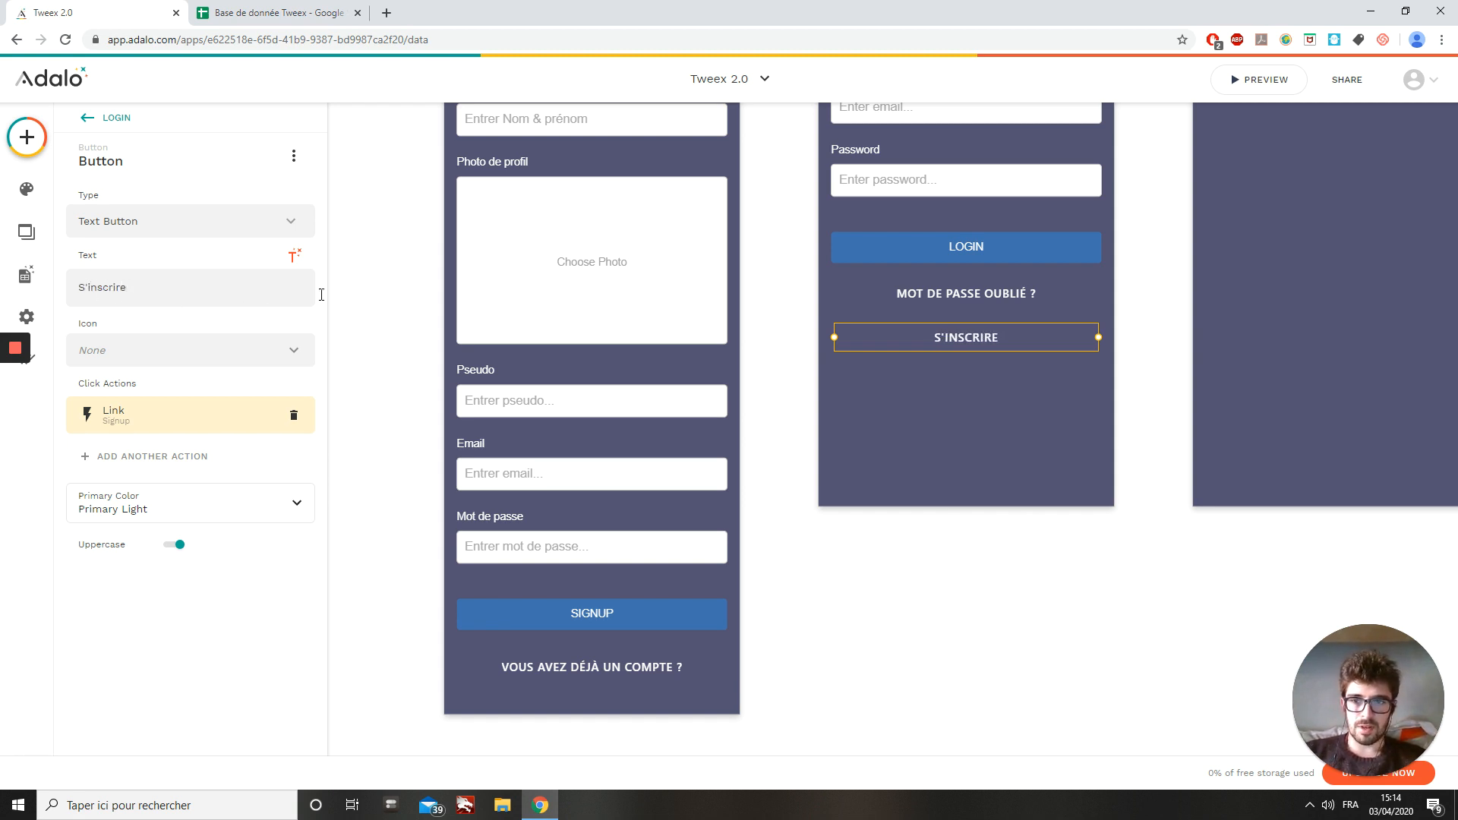
left_click(380, 277)
Zoom out and pan left until all three screens fit in view.
scroll(241, 497, "down", 4)
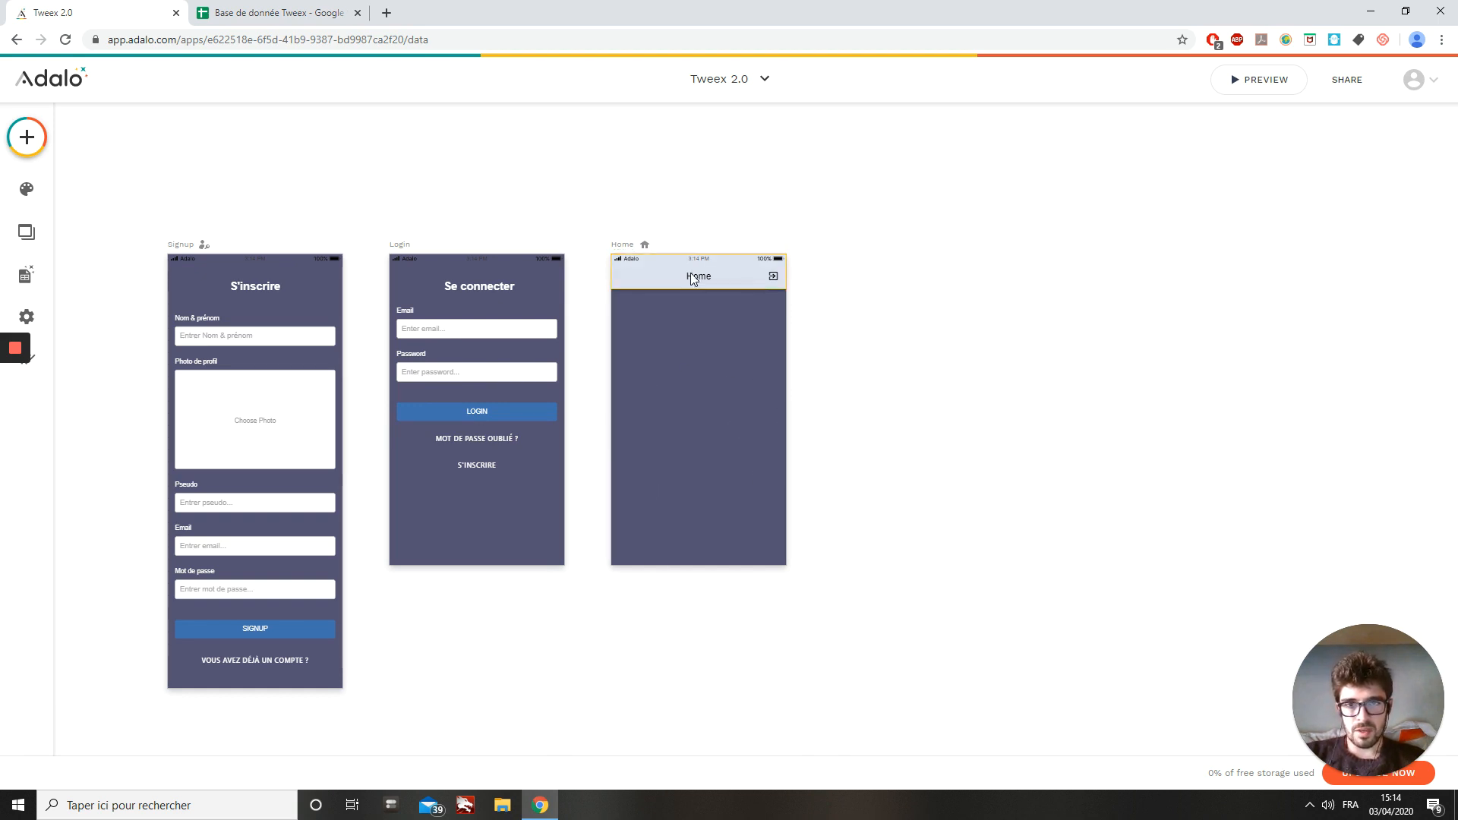
scroll(747, 292, "left", 2)
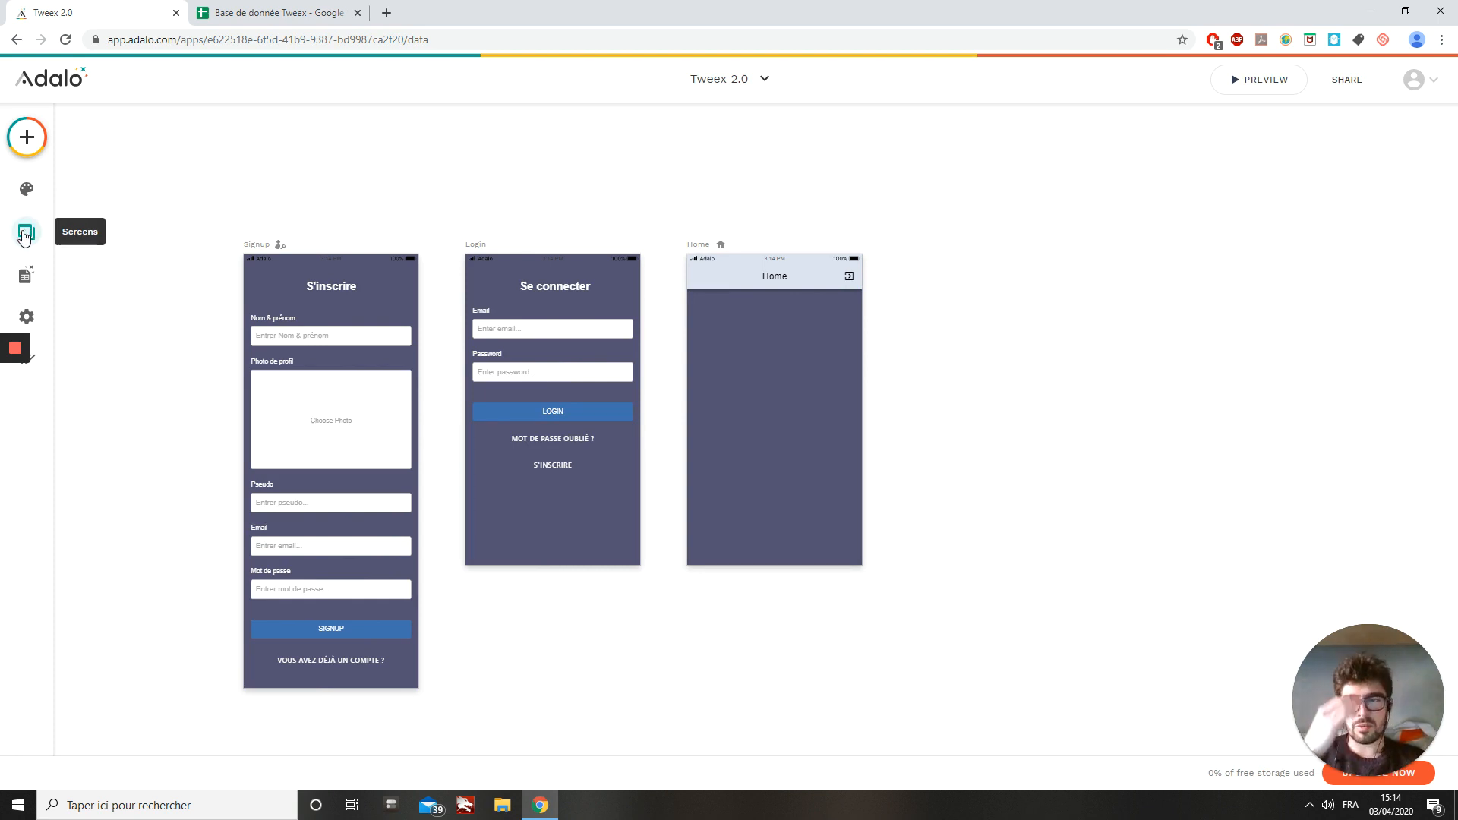
Add a database collection named 'publication' and check the planned fields in Google Sheets.
left_click(25, 279)
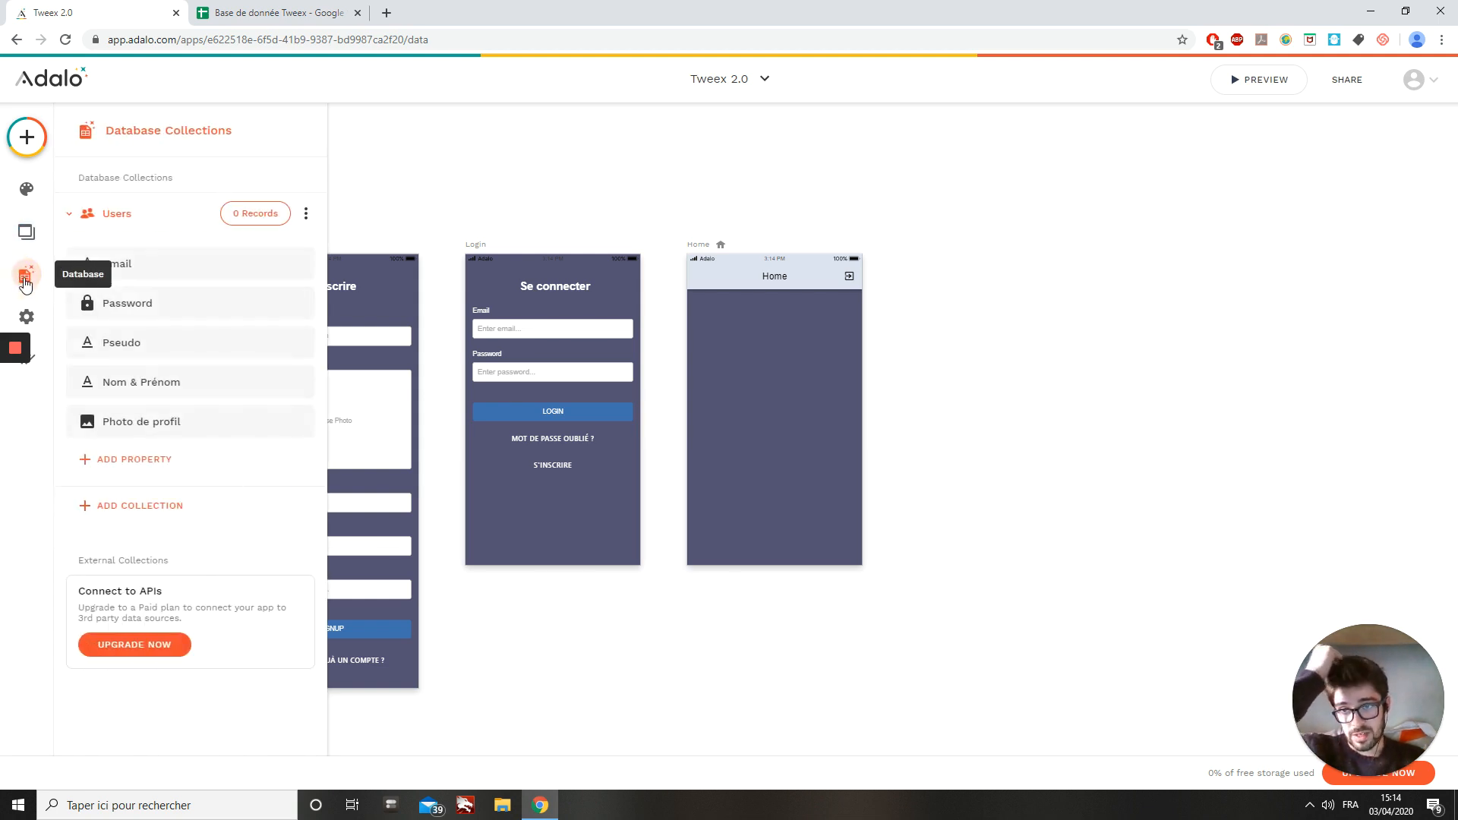
left_click(150, 508)
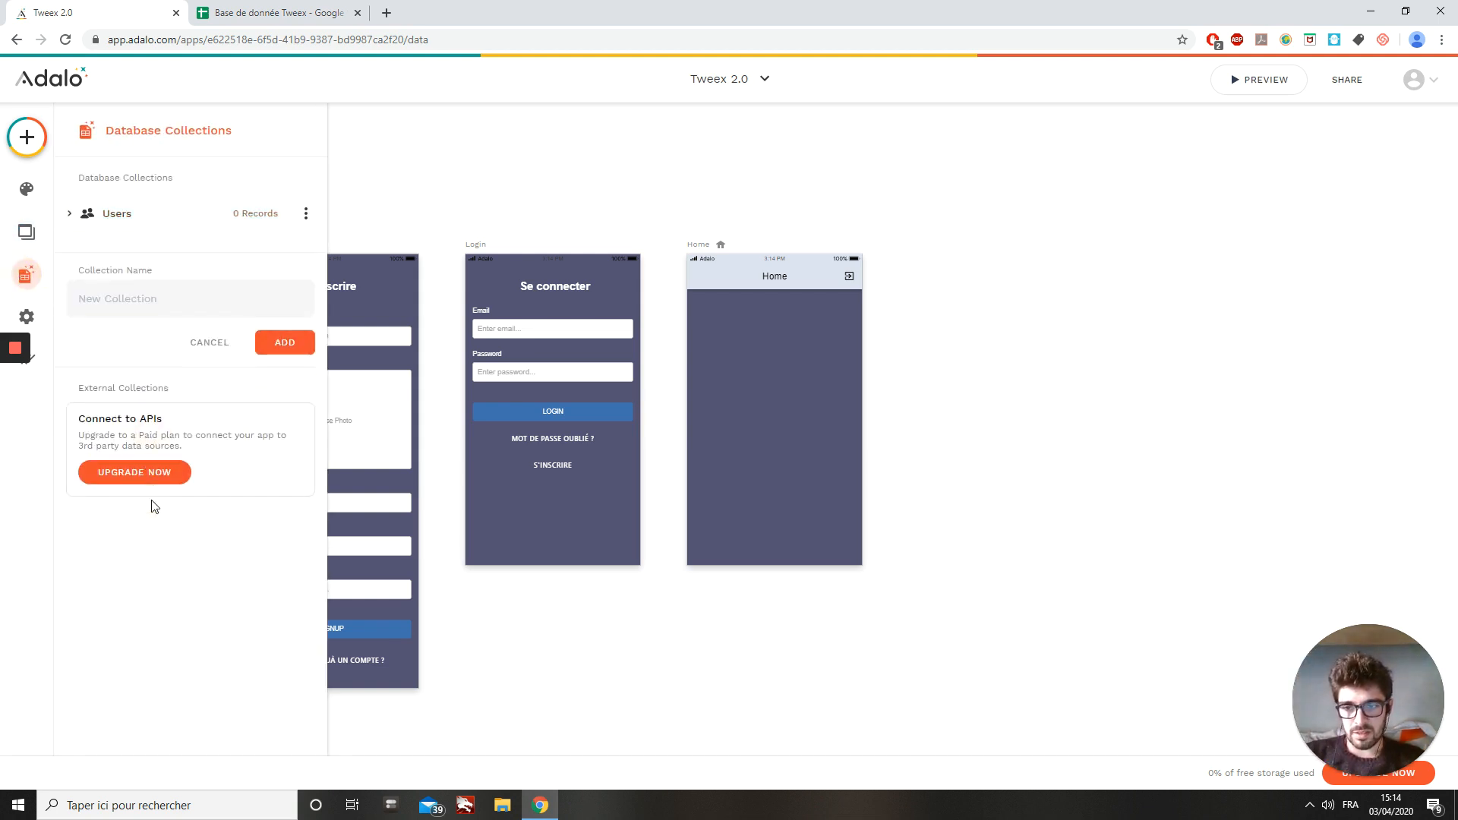
left_click(127, 289)
type("publication")
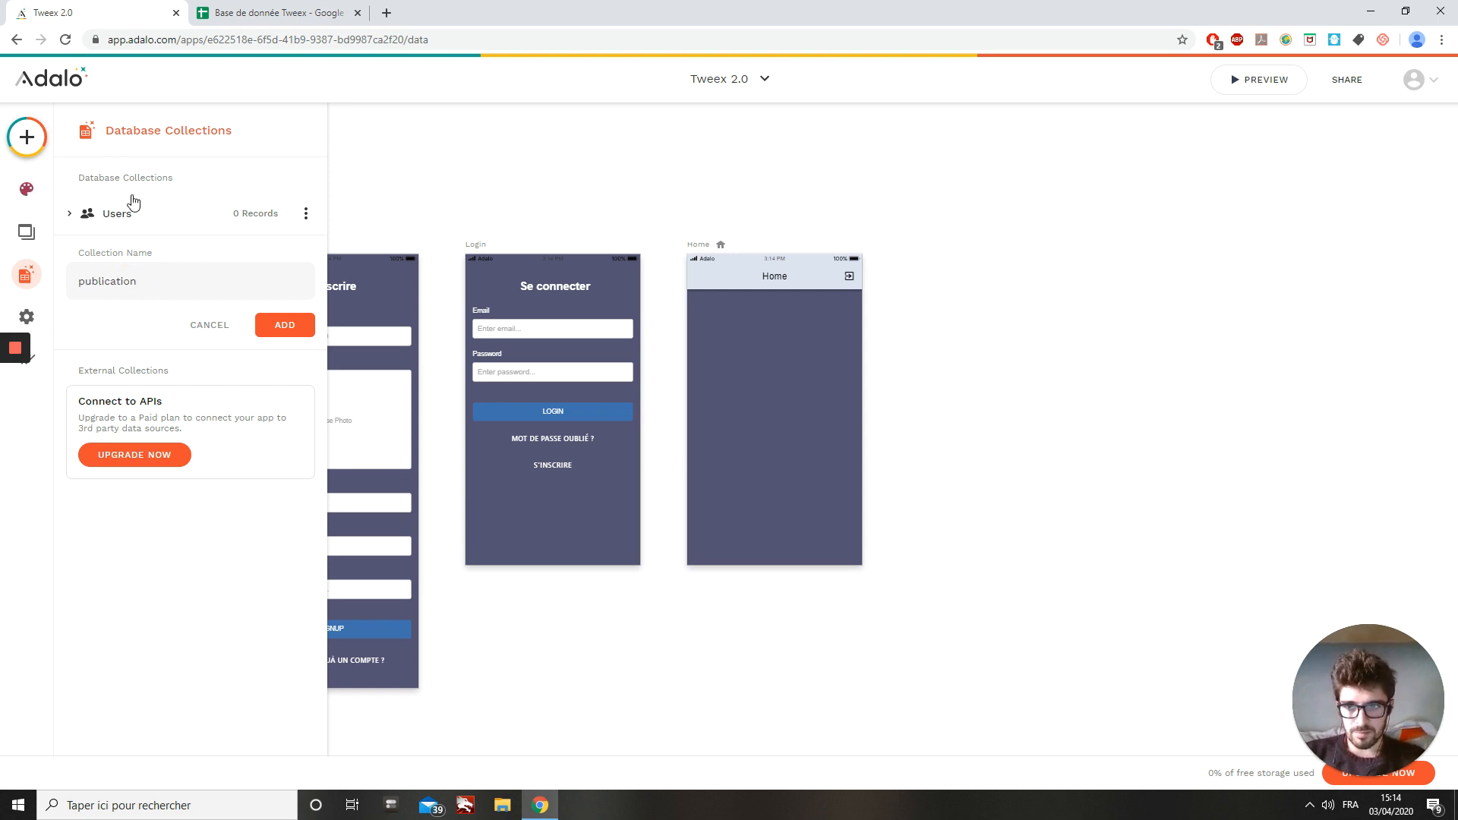
left_click(293, 327)
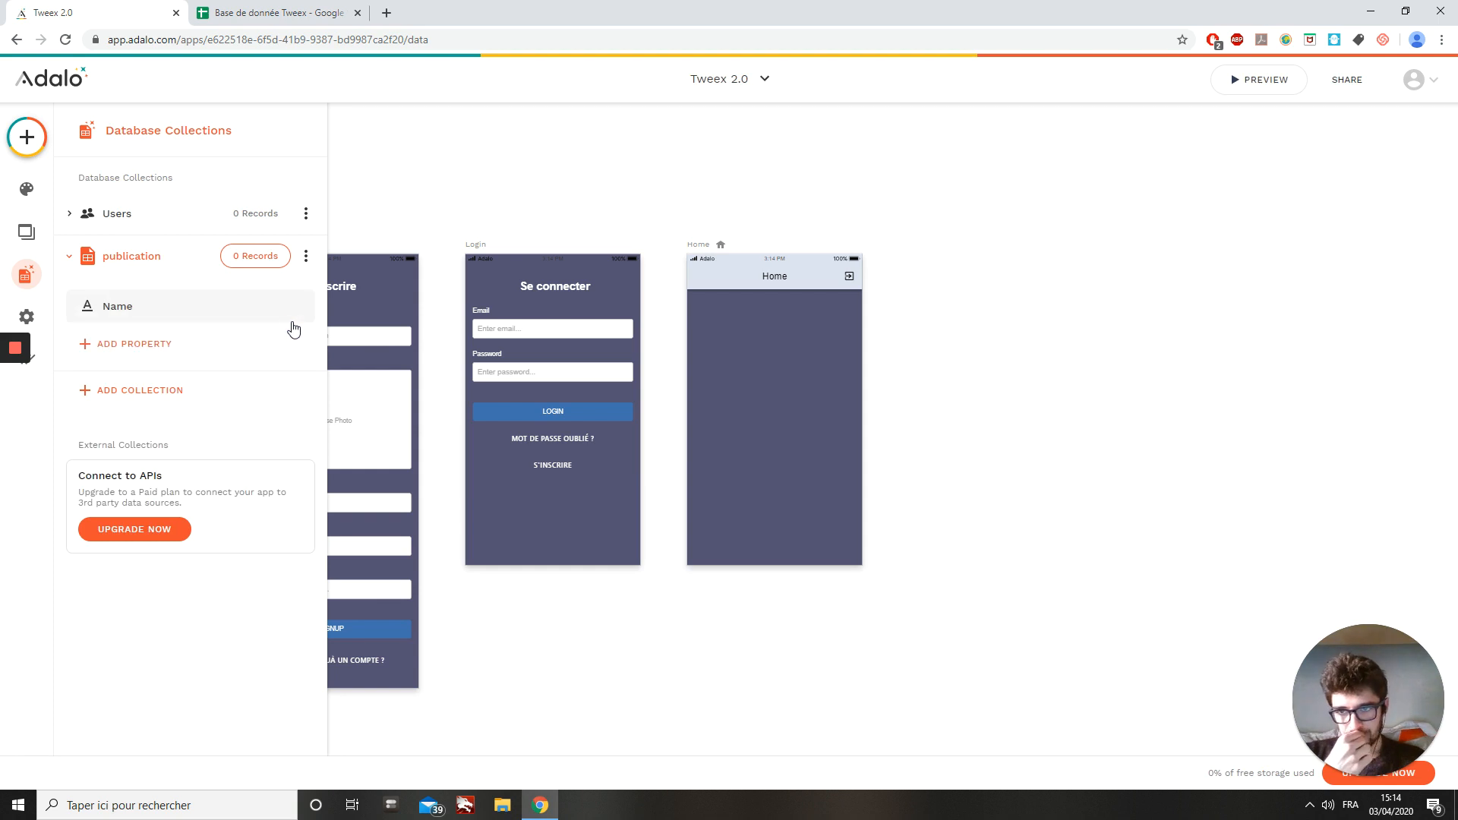
left_click(247, 9)
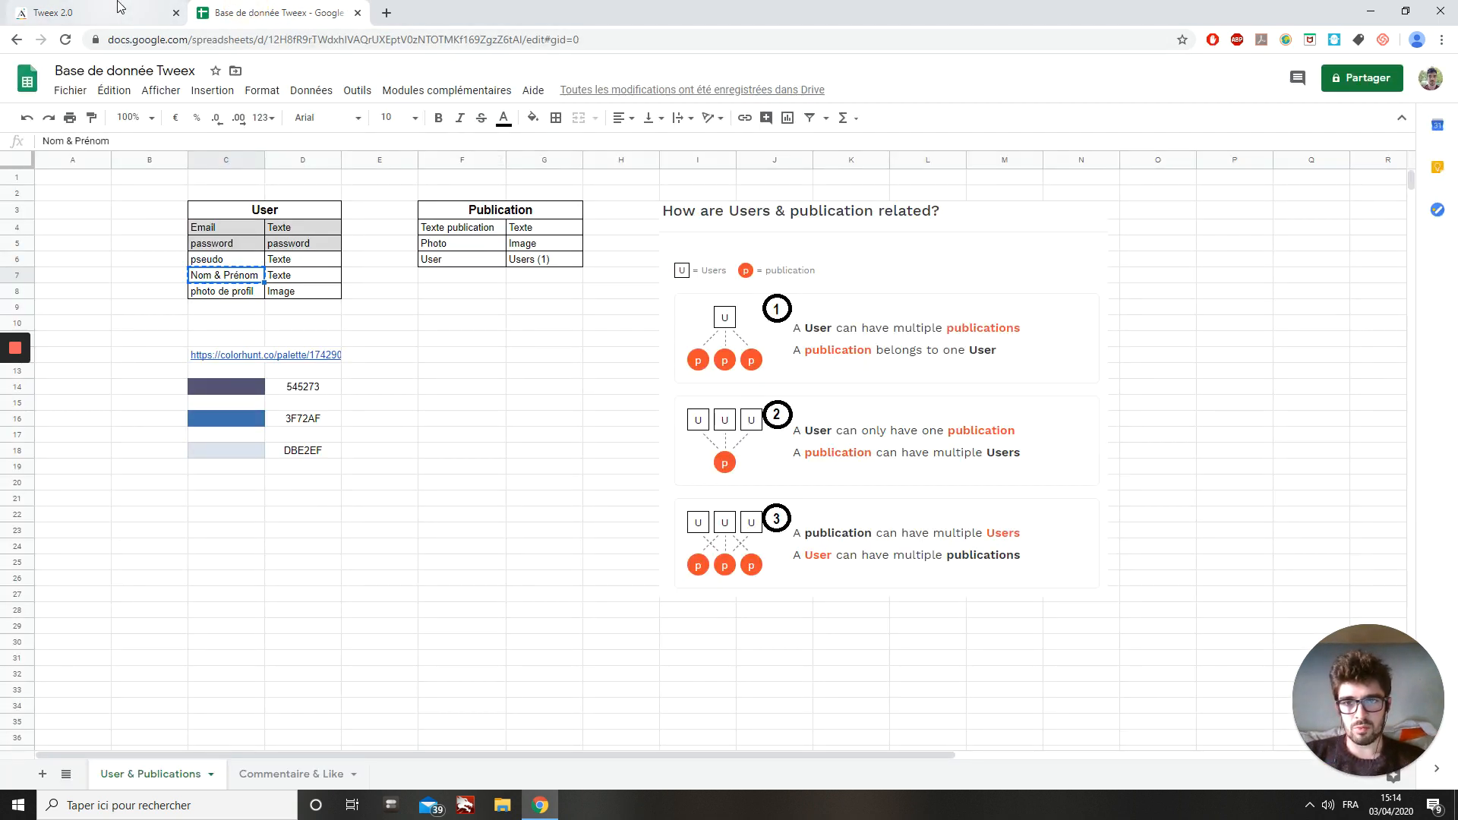
left_click(86, 6)
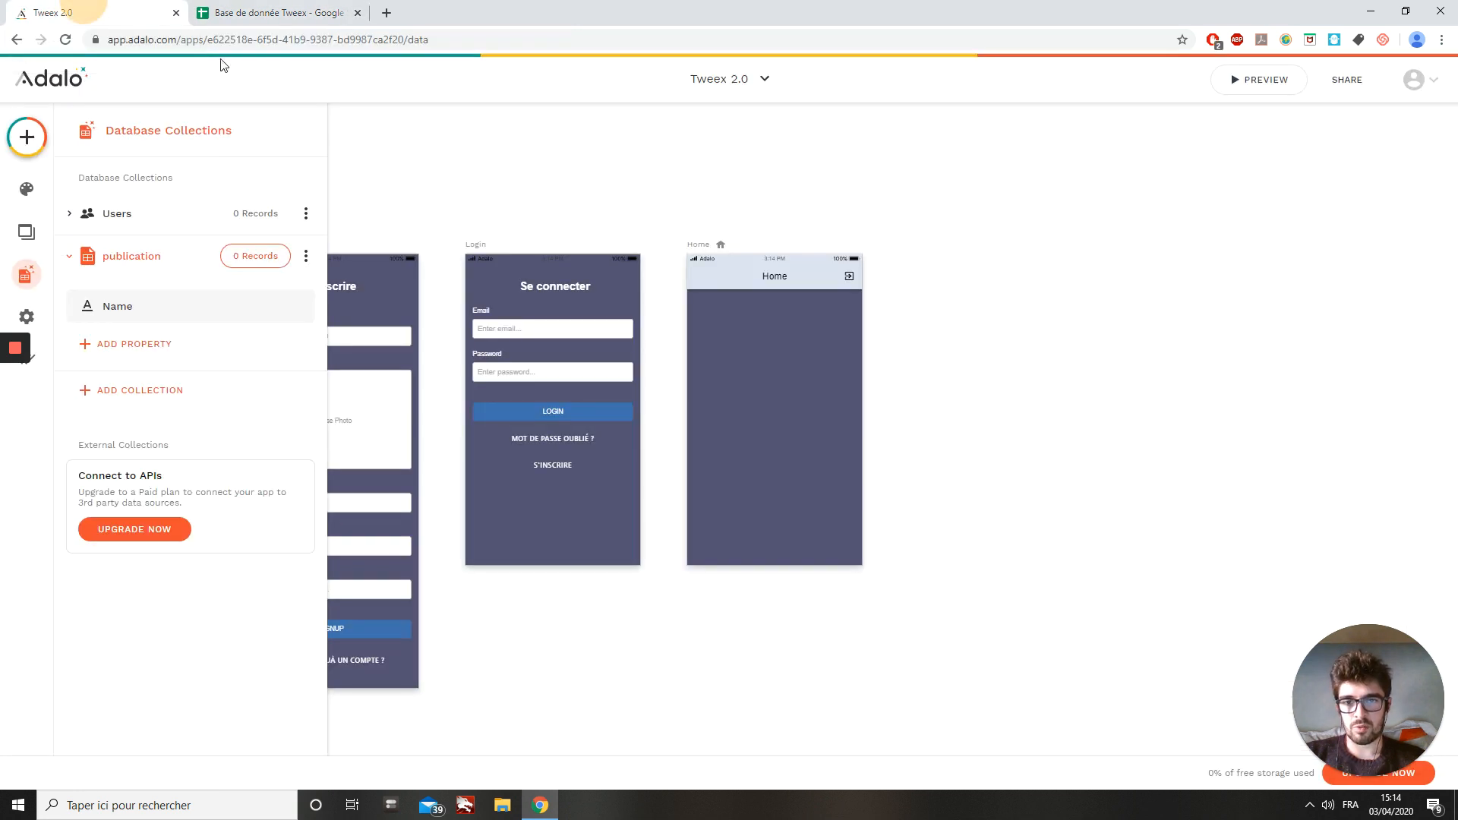
Rename the default Name property to 'Texte publication'.
left_click(167, 308)
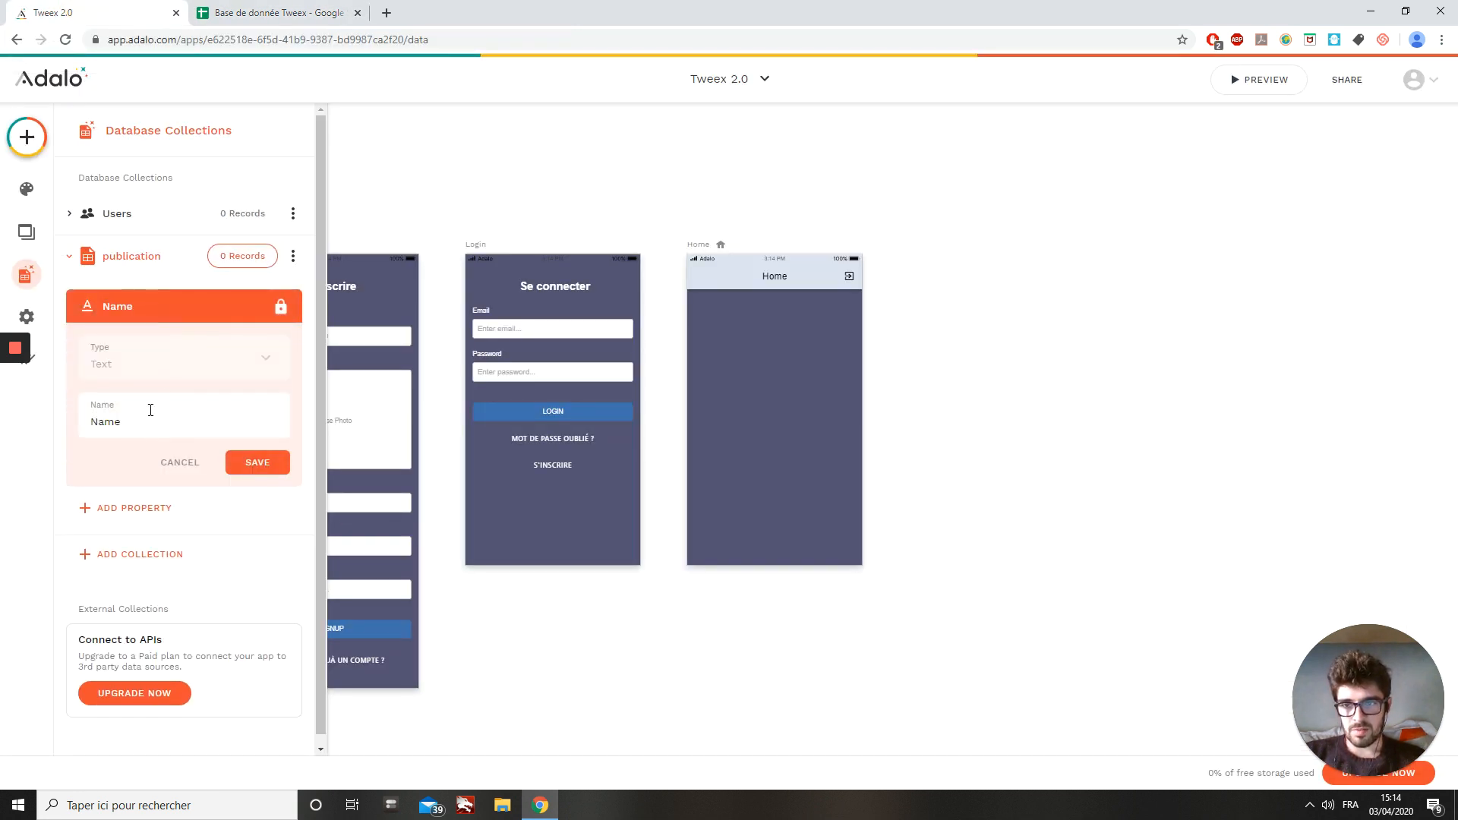
key("BackSpace")
key("BackSpace")
key("BackSpace")
key("BackSpace")
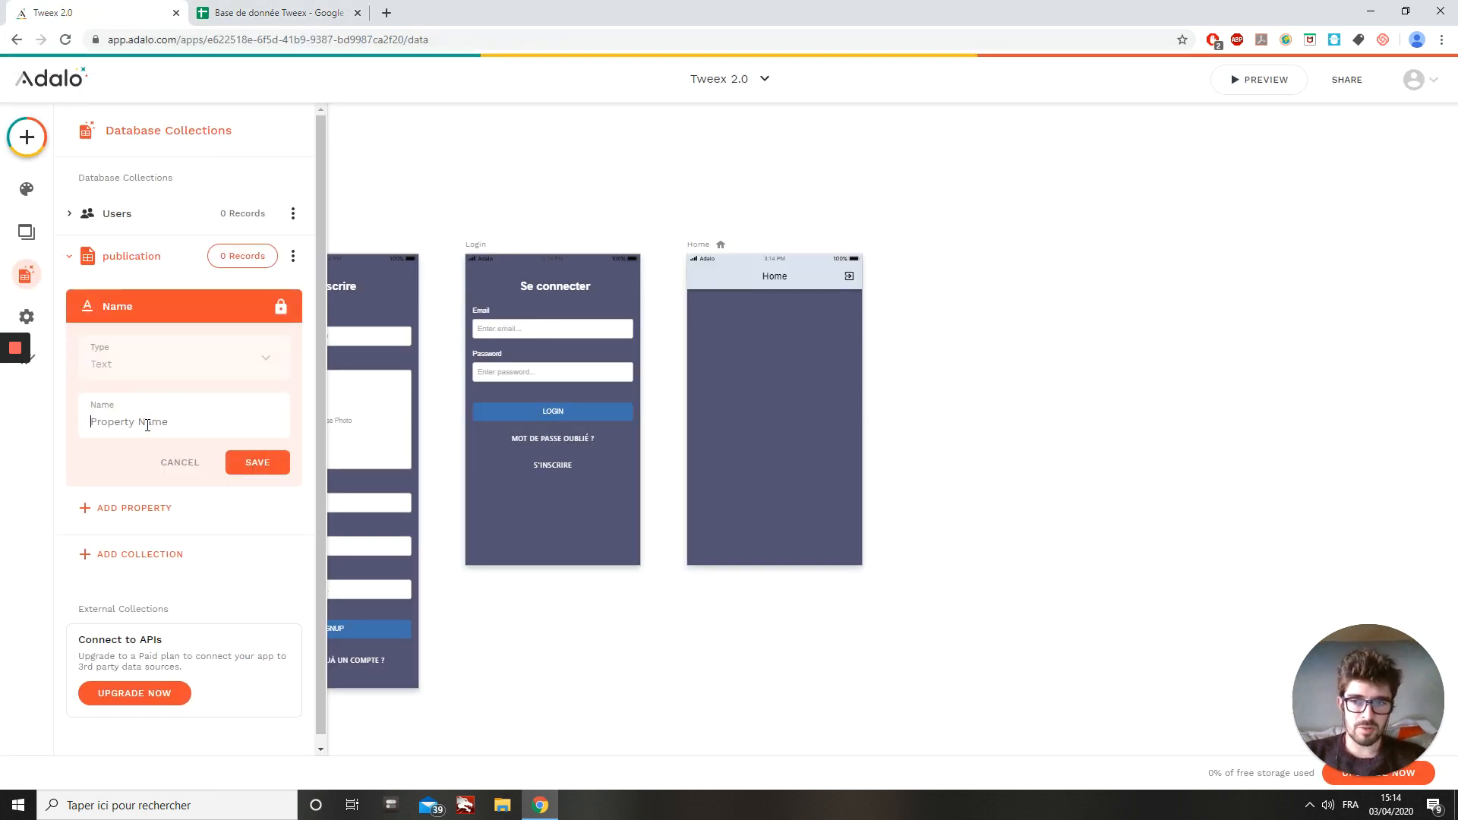
type("Texte publication")
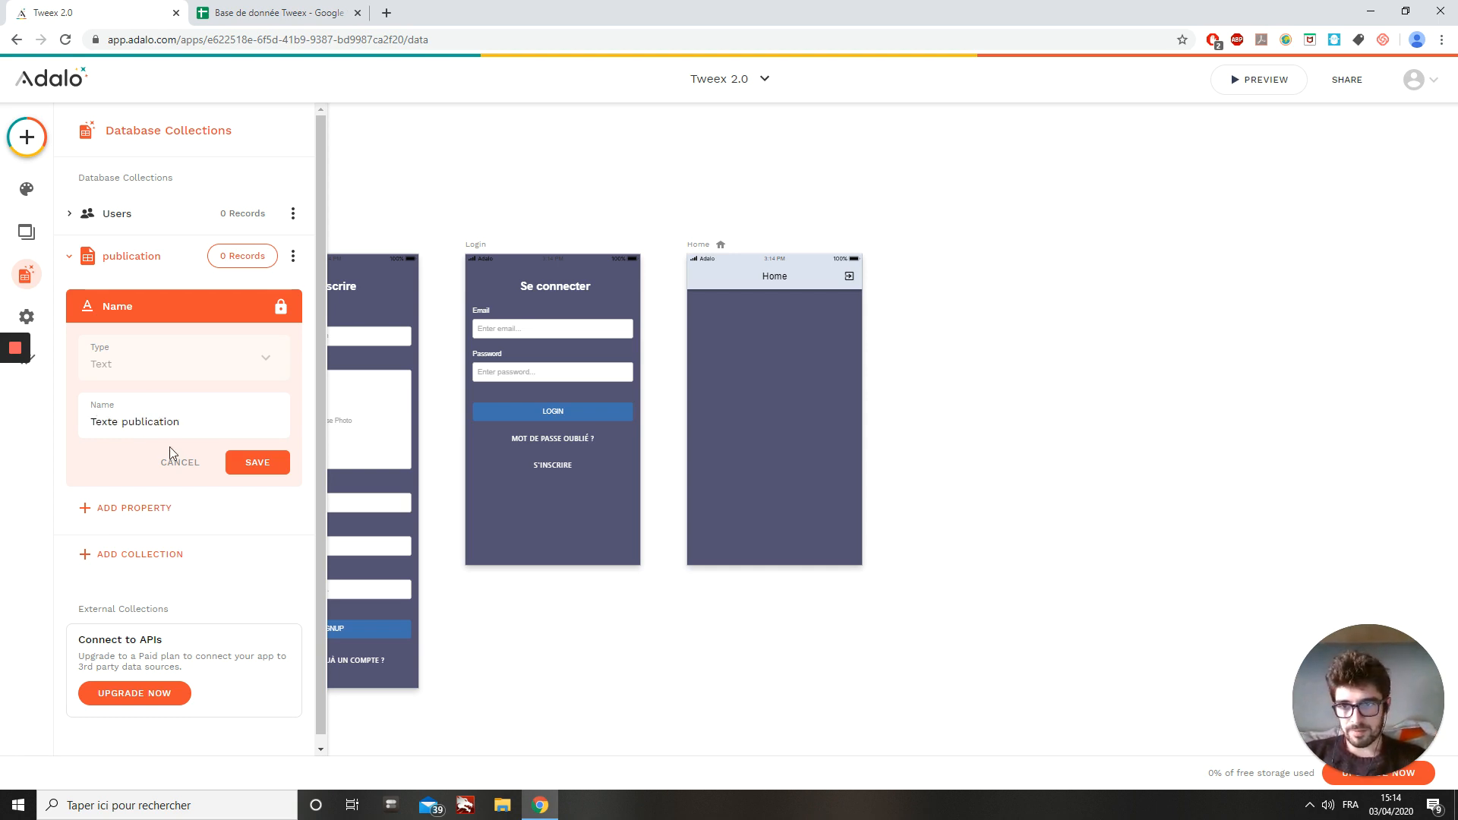
left_click(258, 461)
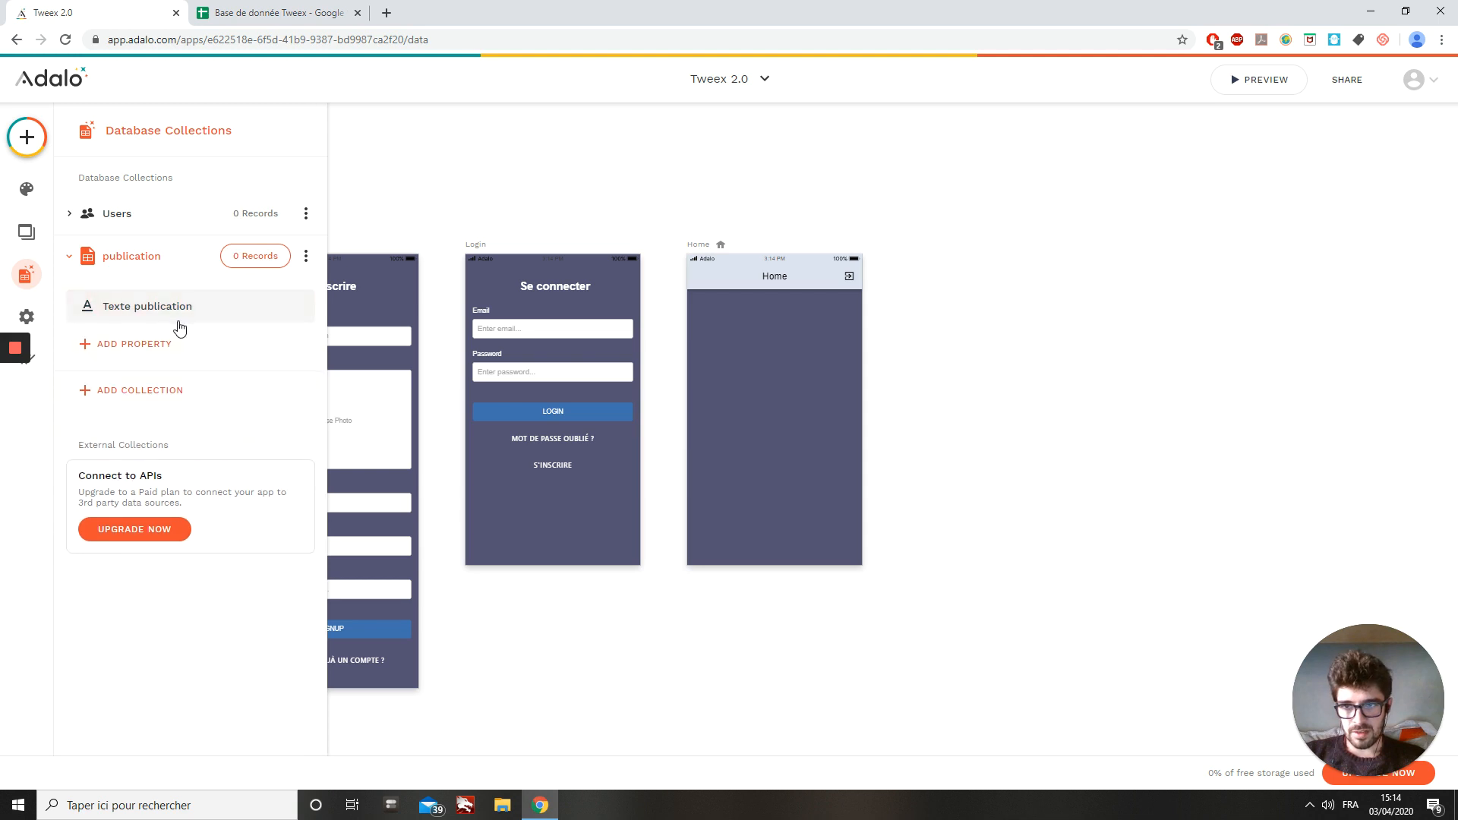
Add an Image property named 'Photo publication' to the publication collection.
left_click(148, 343)
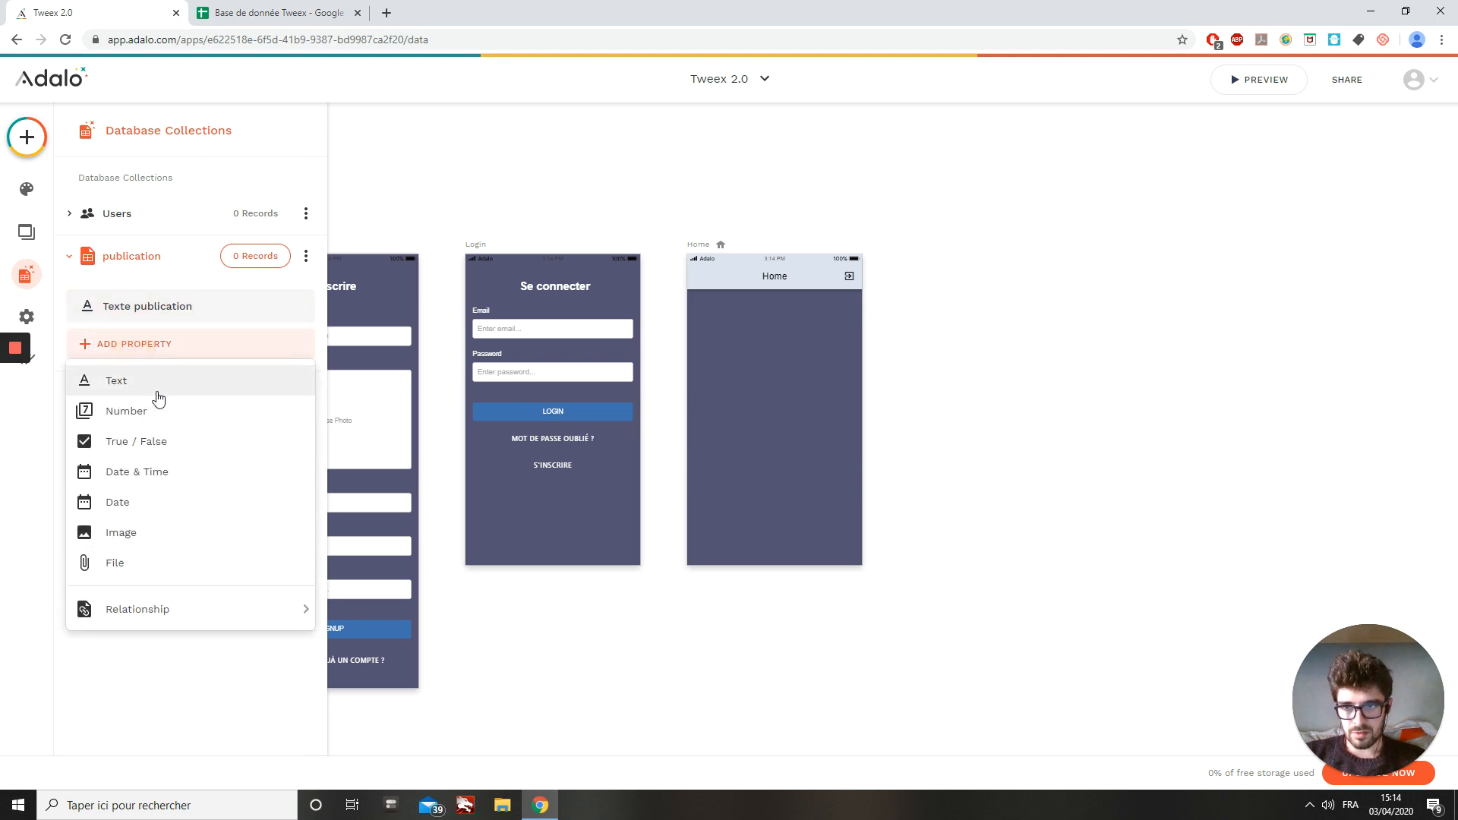
left_click(158, 541)
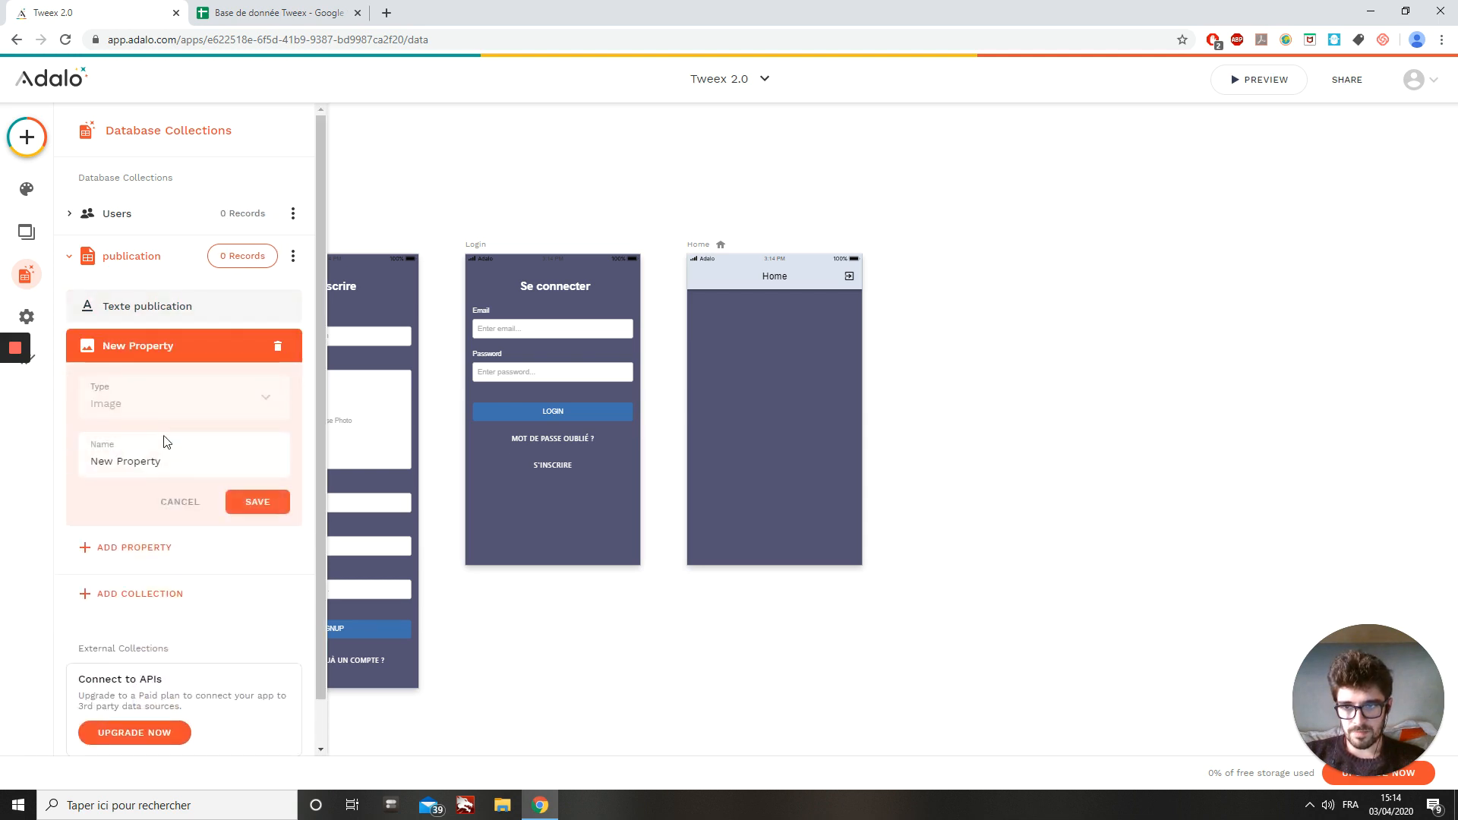
left_click_drag(126, 460, 334, 479)
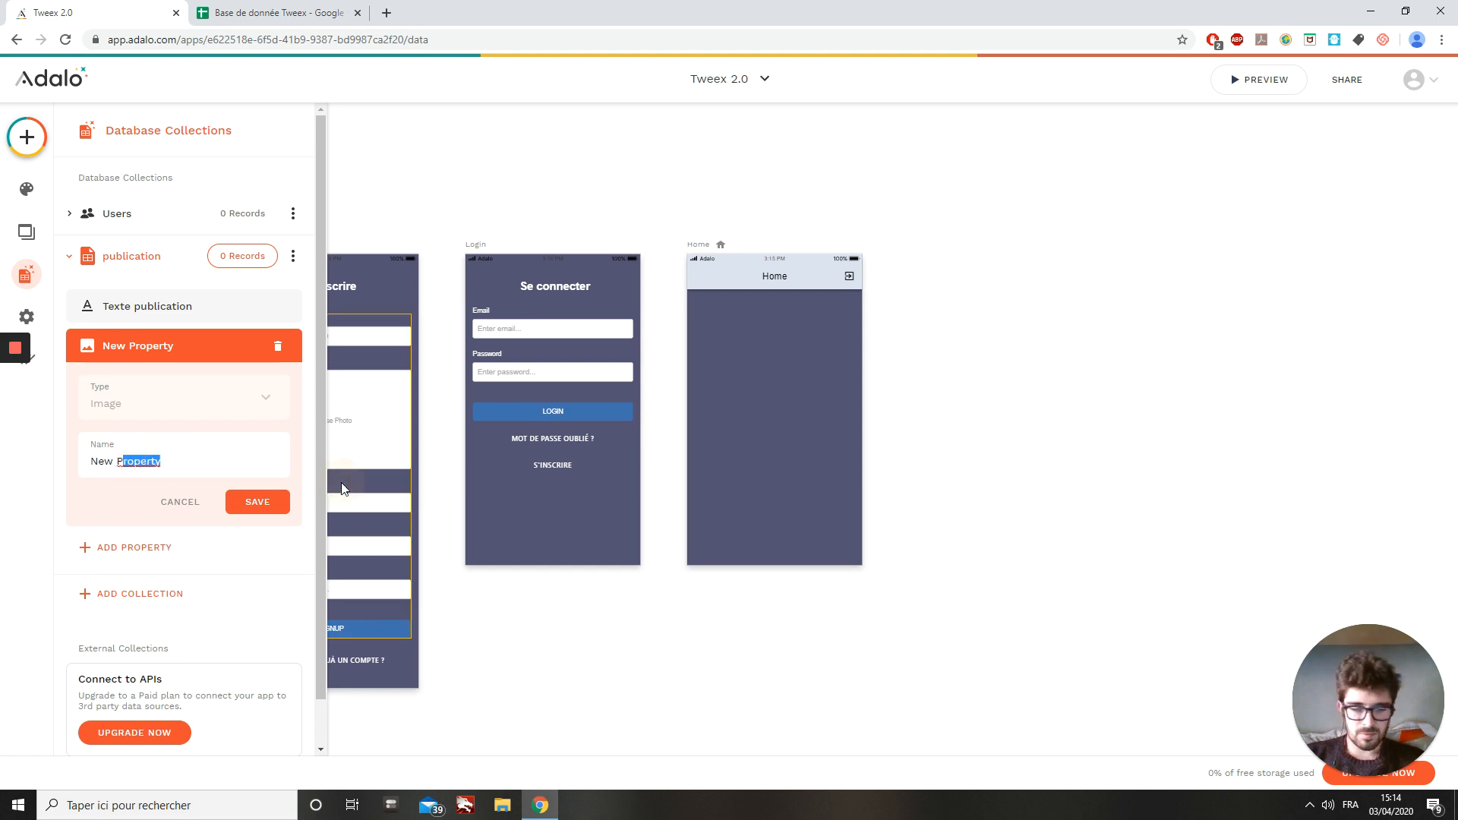
key("BackSpace")
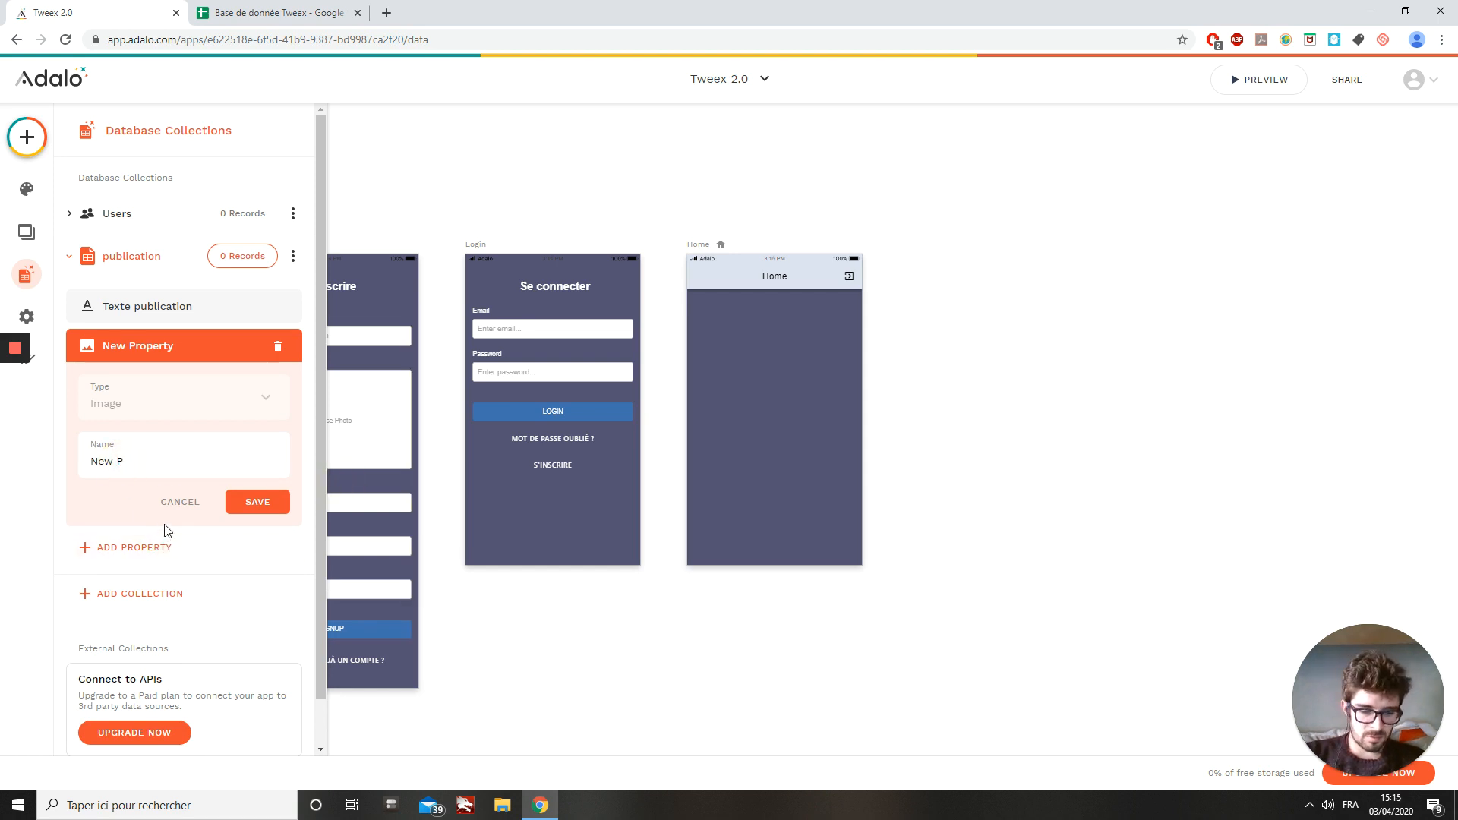
key("BackSpace")
key("BackSpace")
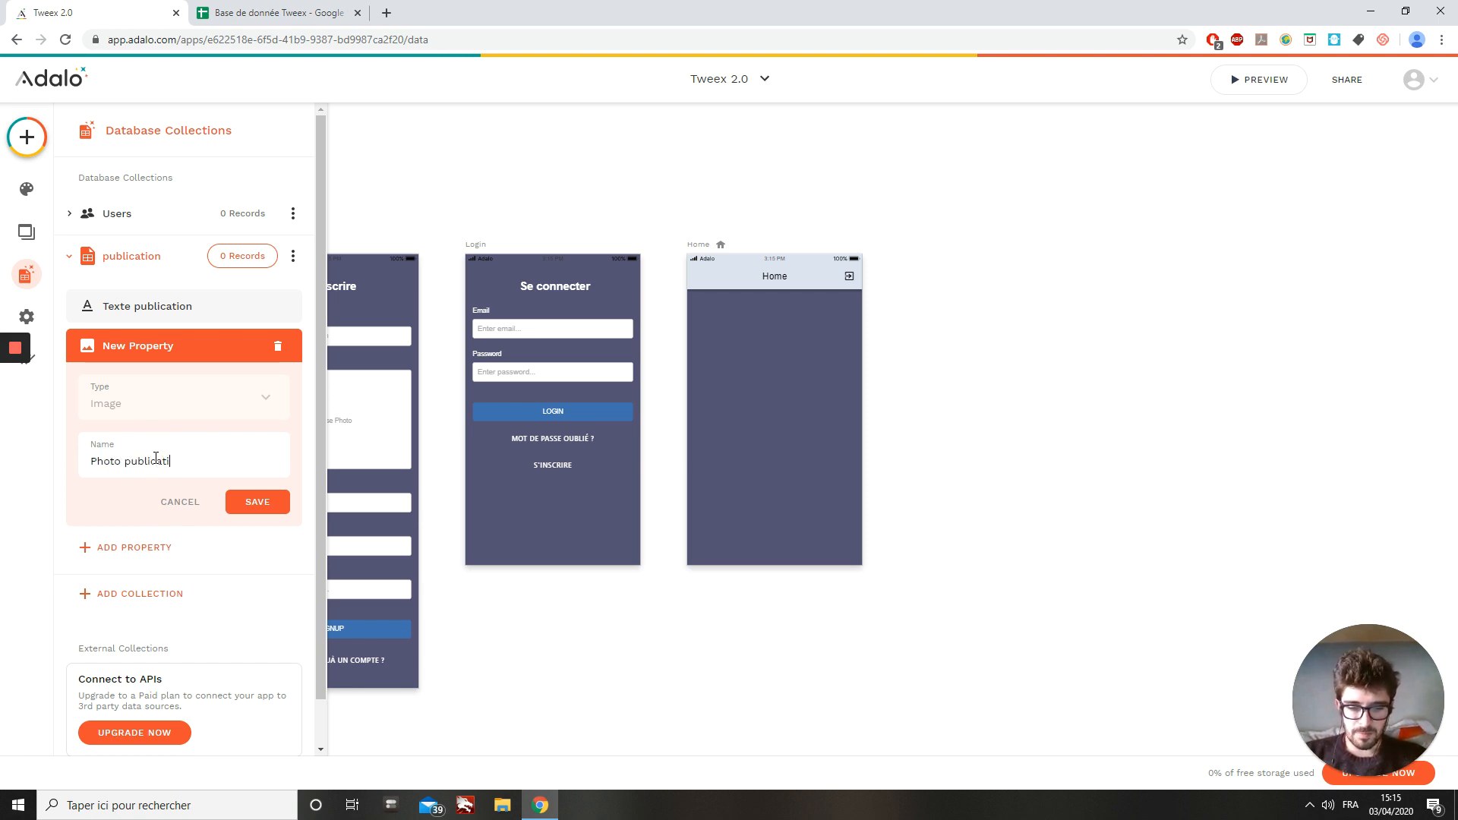
left_click(257, 502)
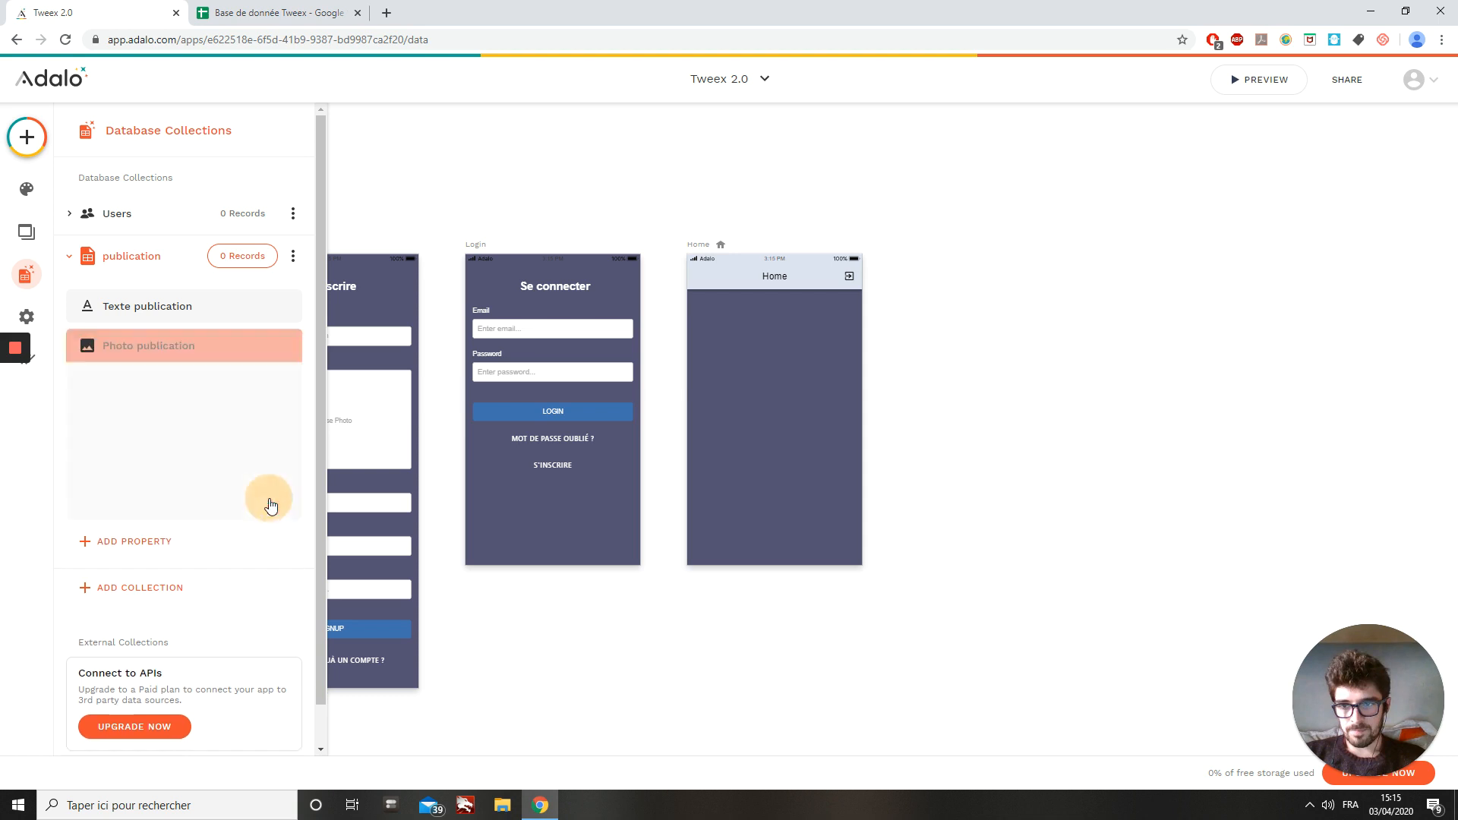
Add a relationship property linking publication to the Users collection.
left_click(146, 386)
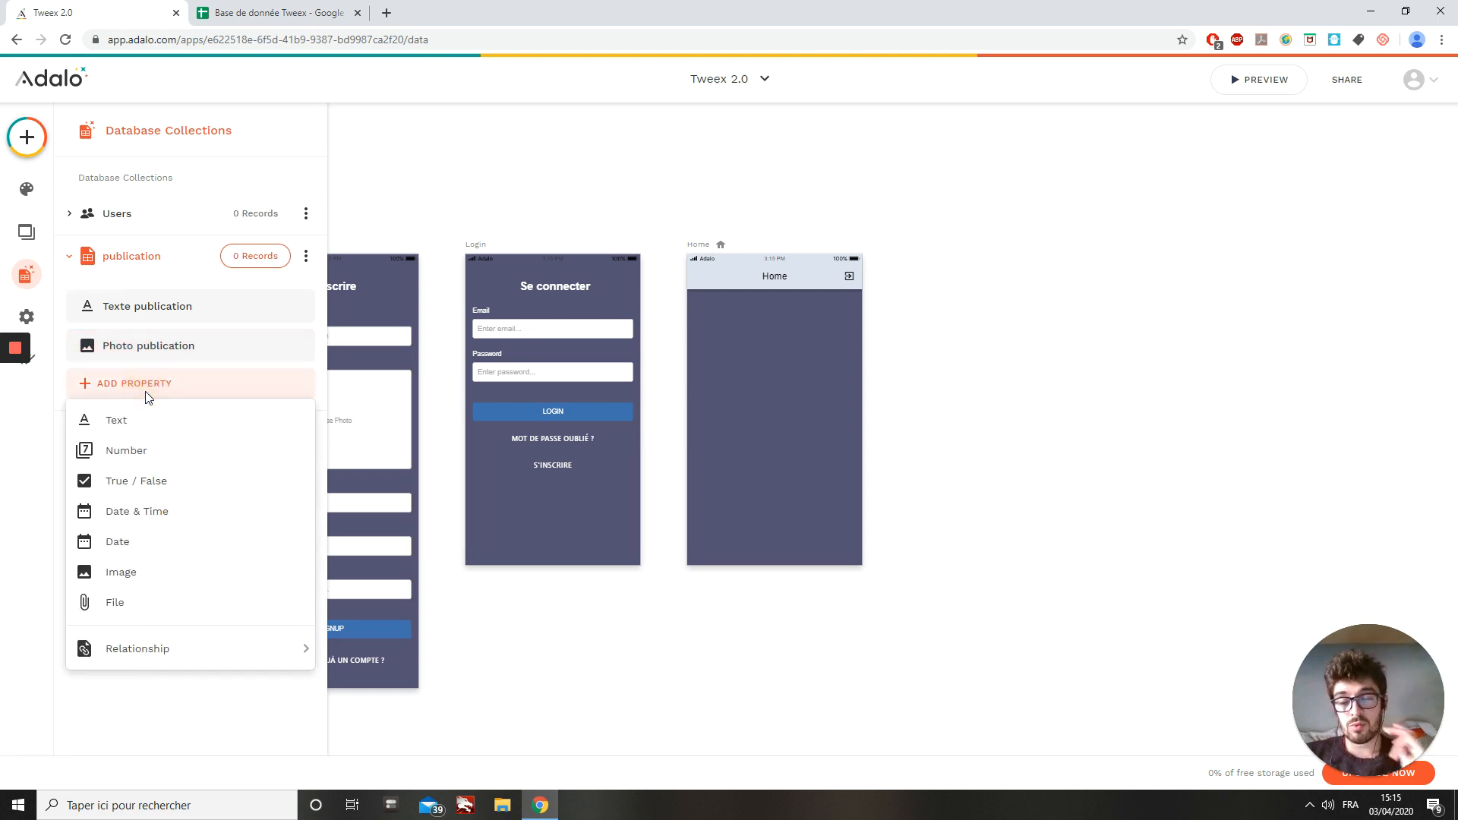
mouse_move(129, 650)
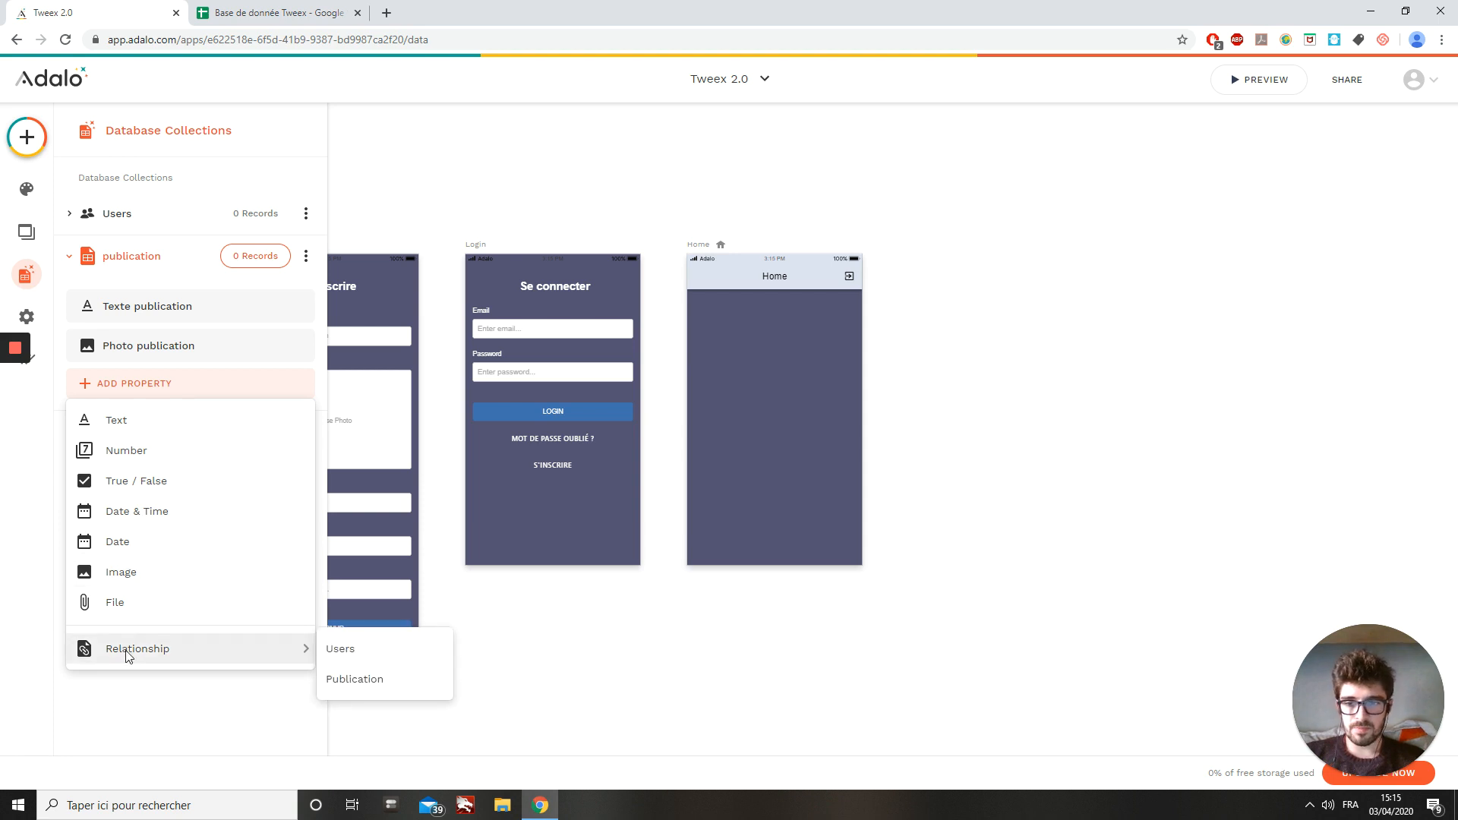
left_click(353, 653)
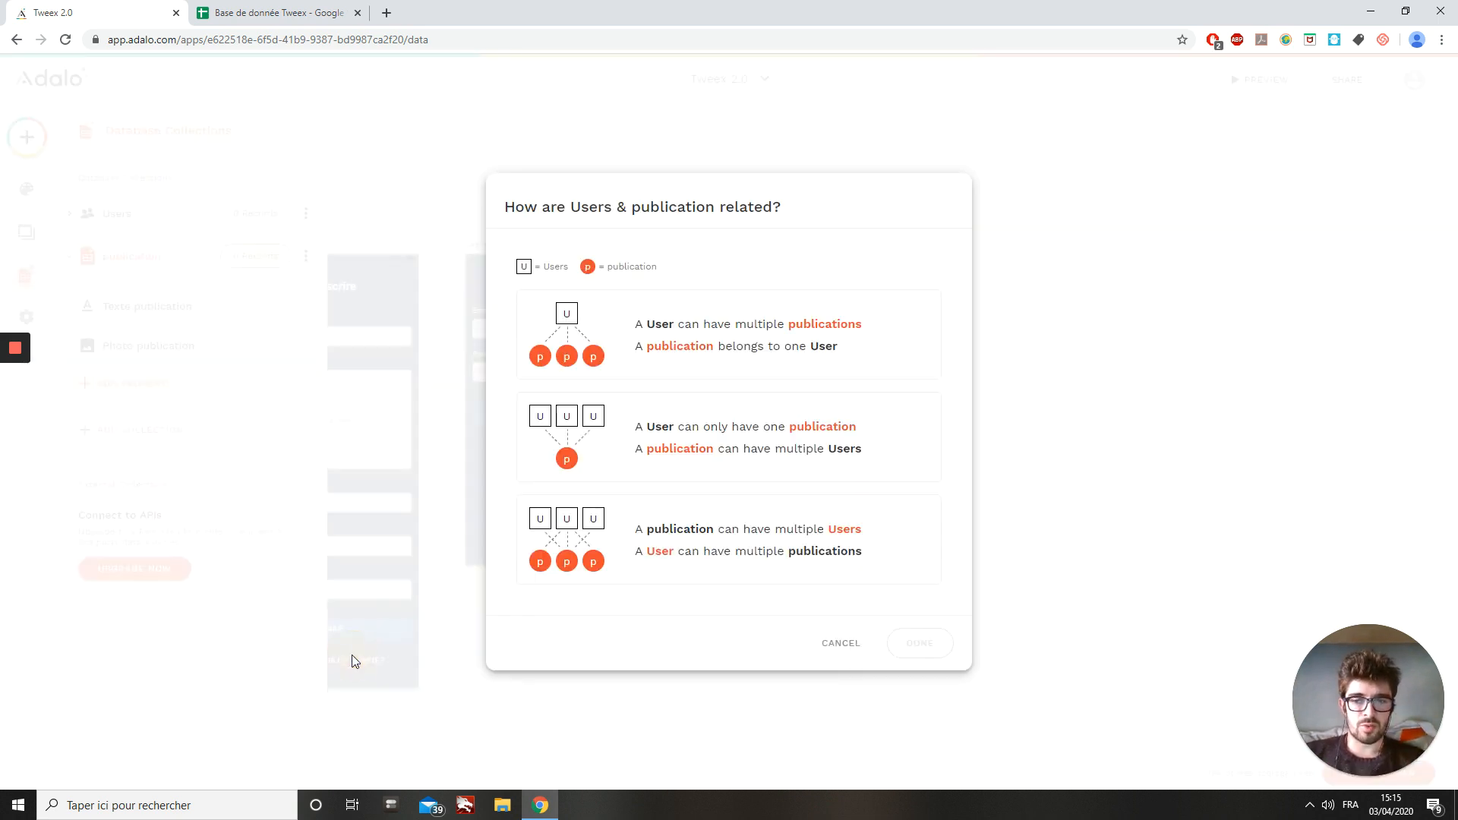
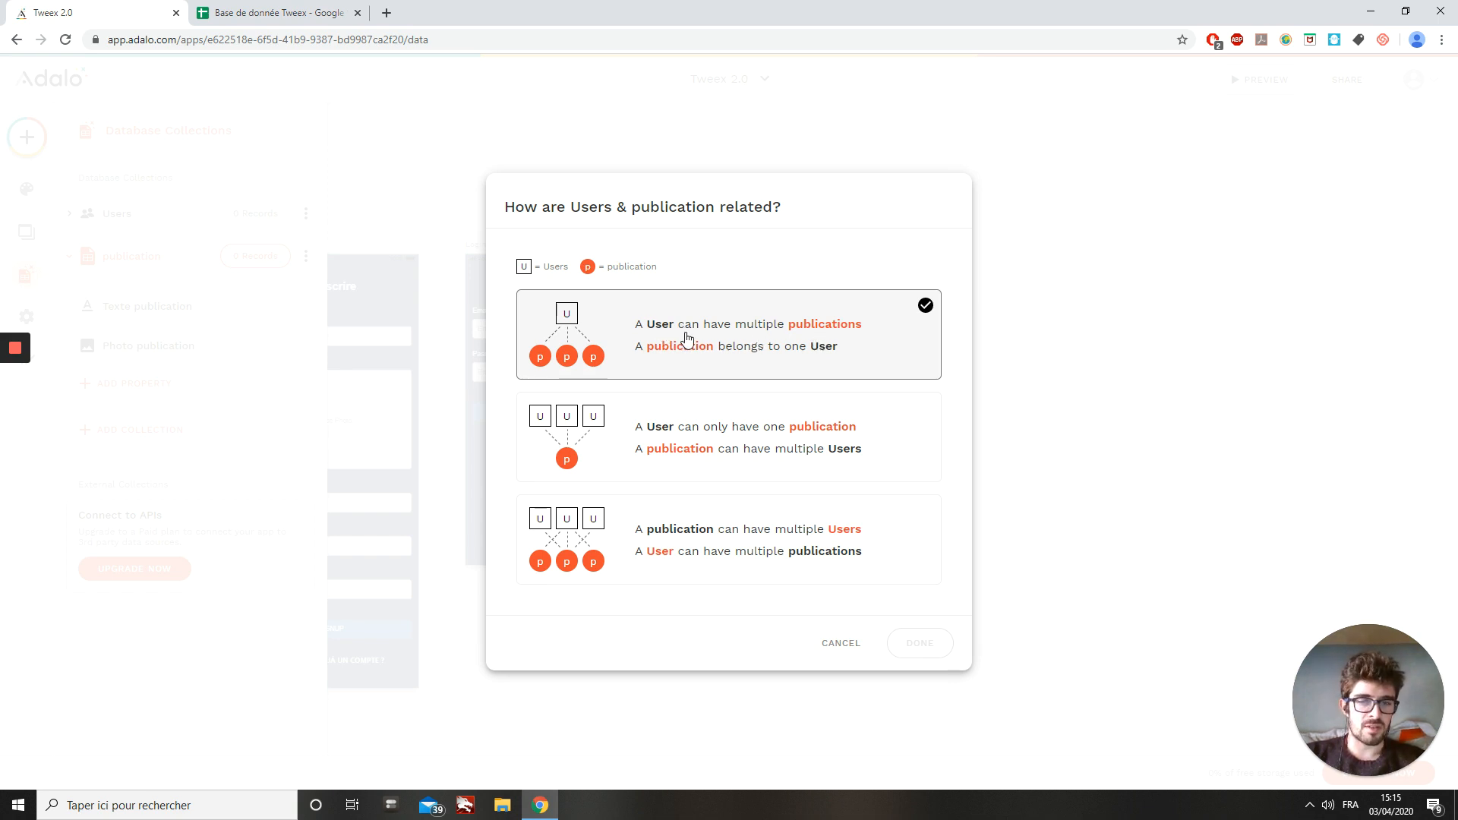
Make the User relationship one-to-many (one user, multiple publications), save it, and close the collections.
left_click(686, 339)
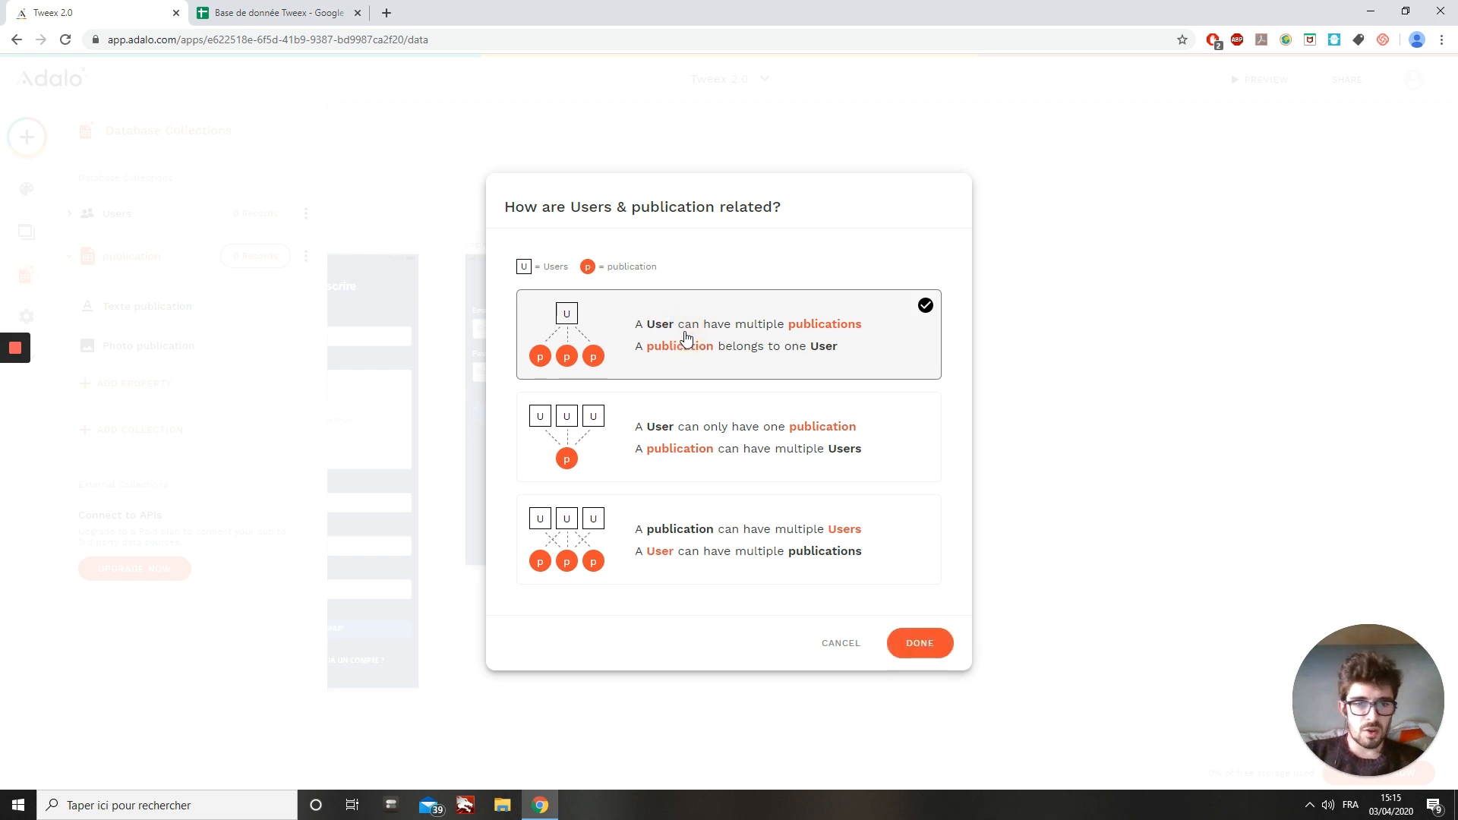
left_click(919, 645)
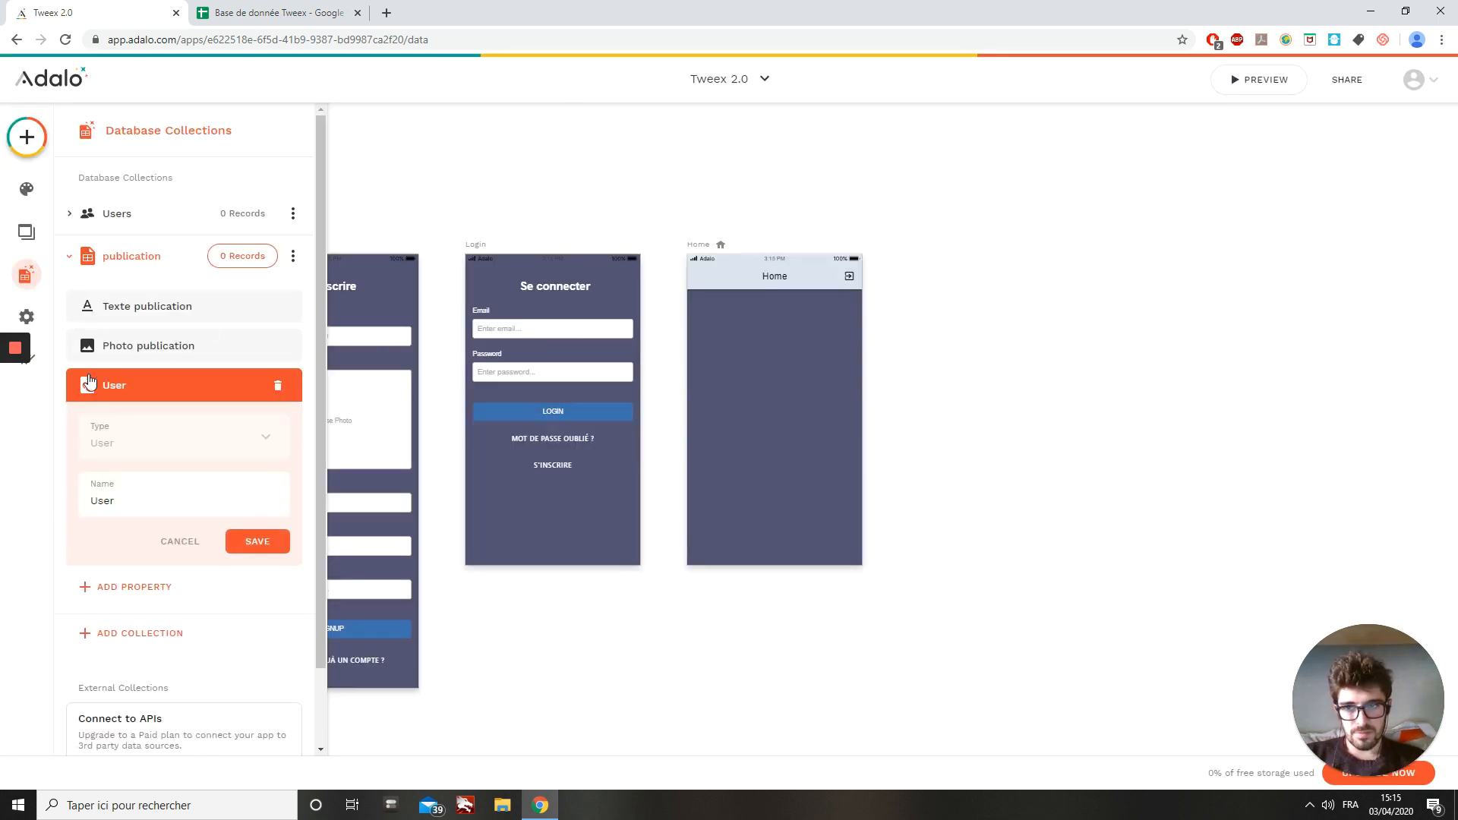
left_click(250, 542)
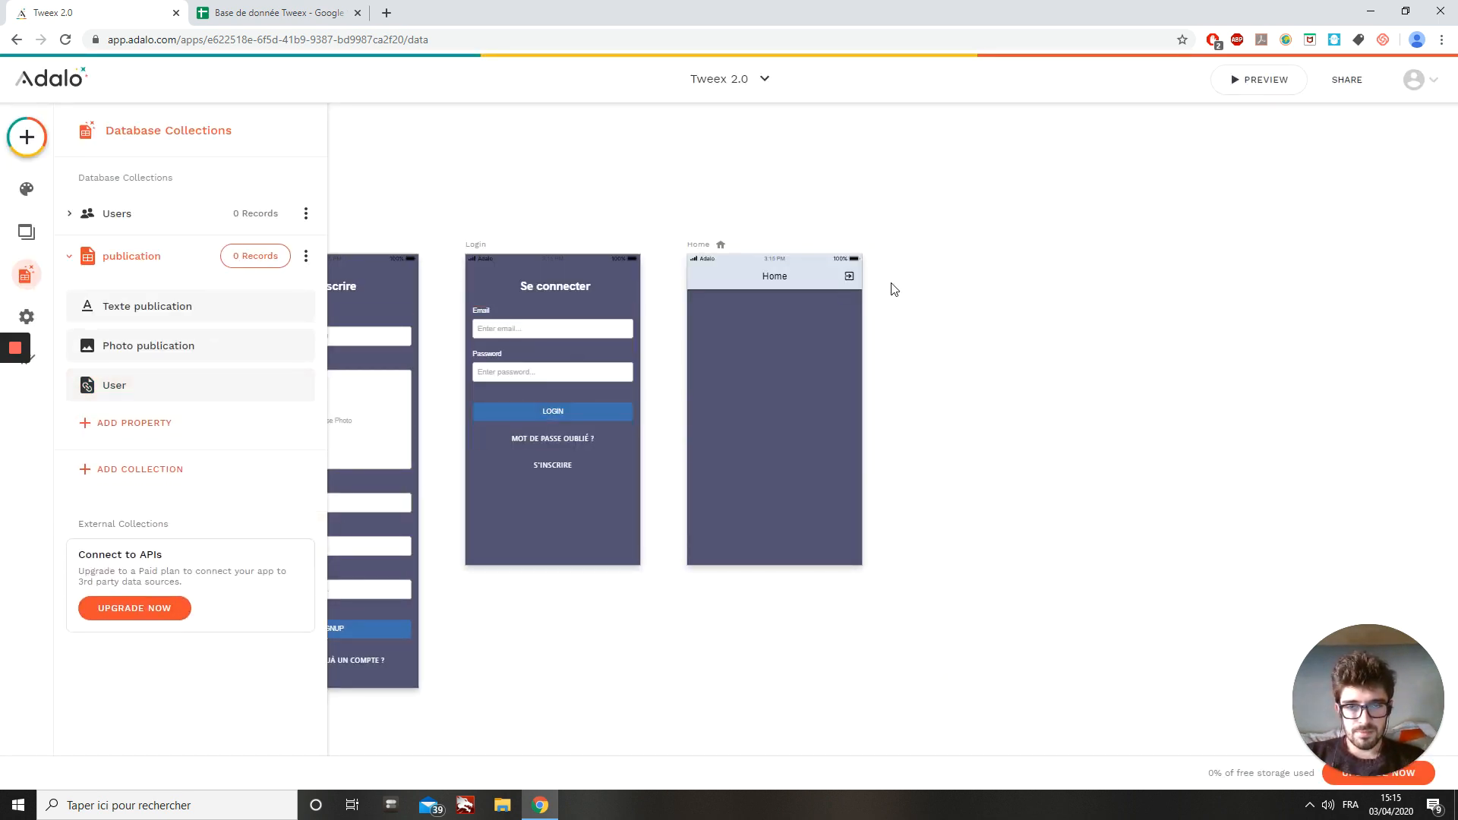
left_click(1019, 354)
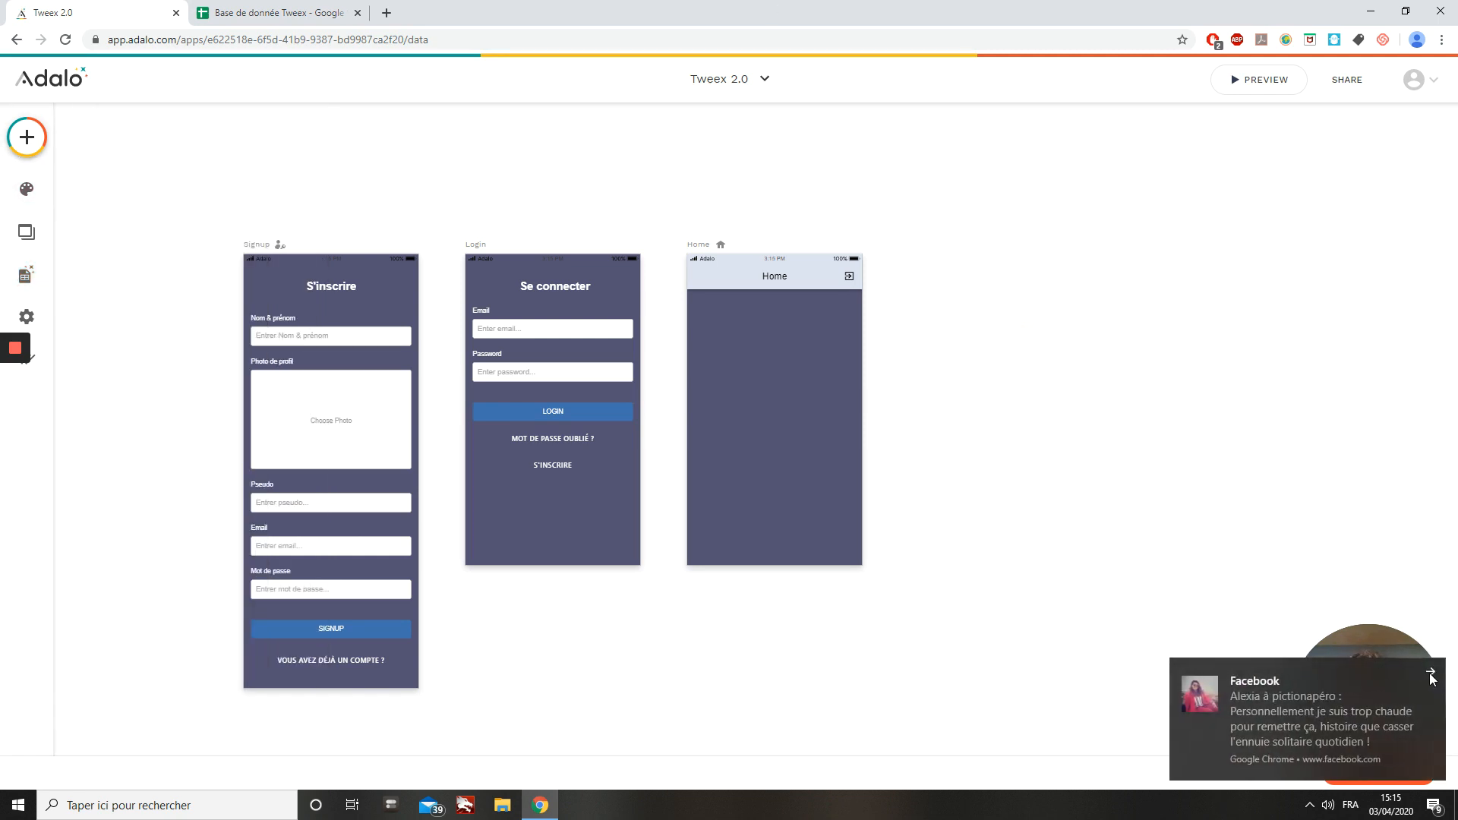
left_click(1430, 673)
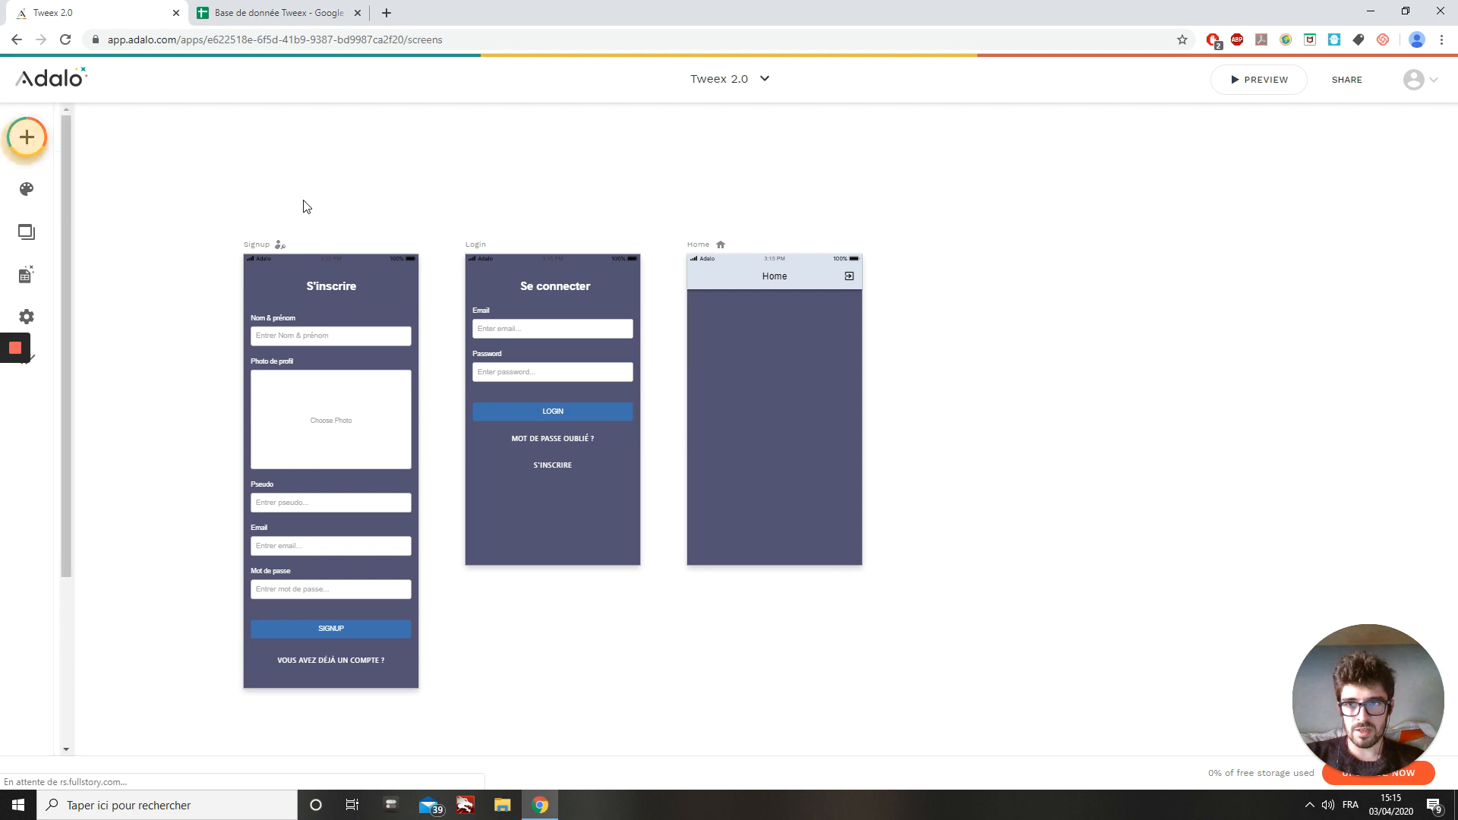
Place a Custom List on the Home screen, stretch it to fill the screen, and make each card taller.
scroll(174, 577, "down", 2)
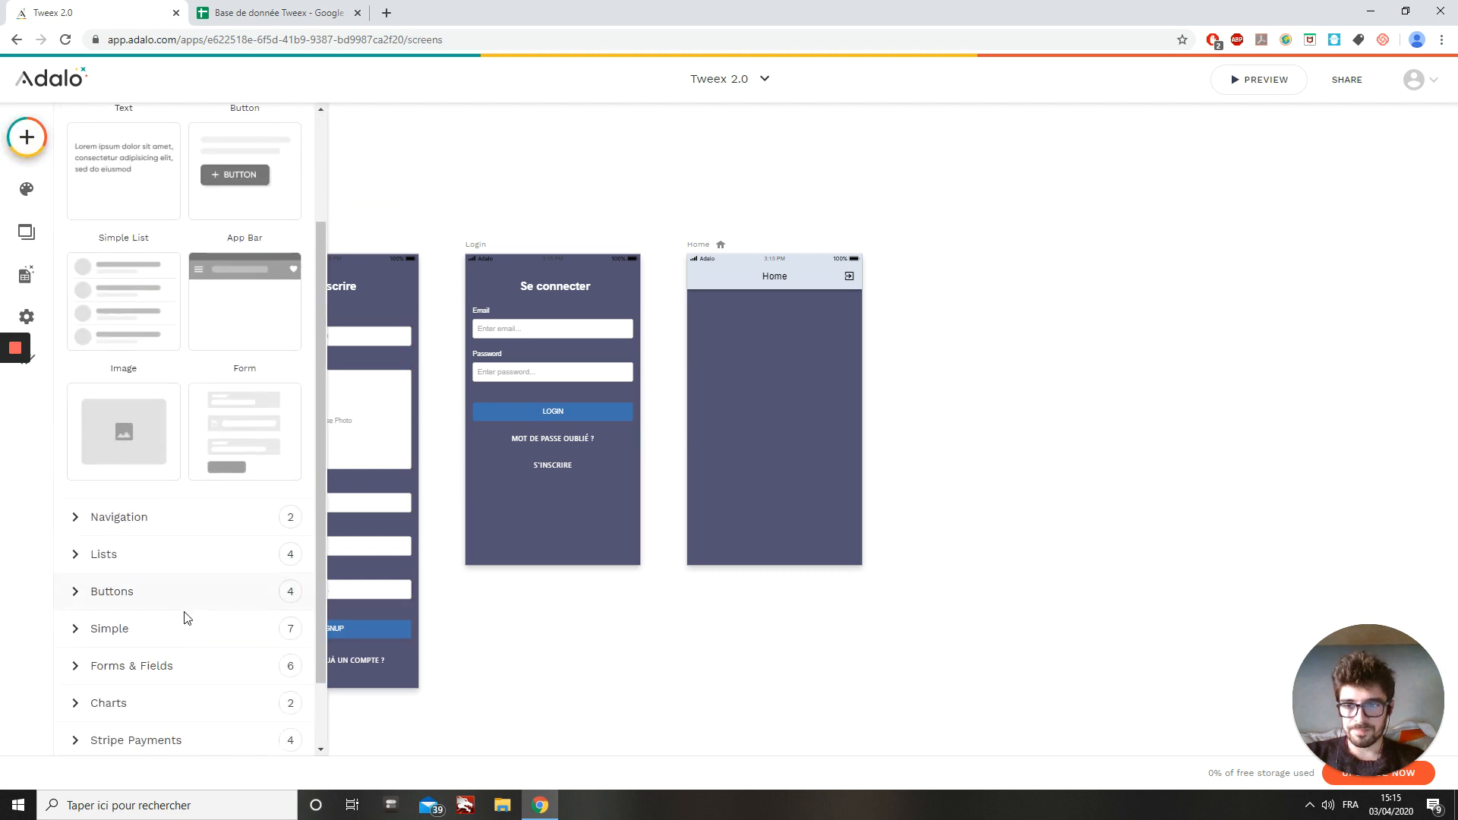
left_click(104, 554)
scroll(175, 600, "down", 3)
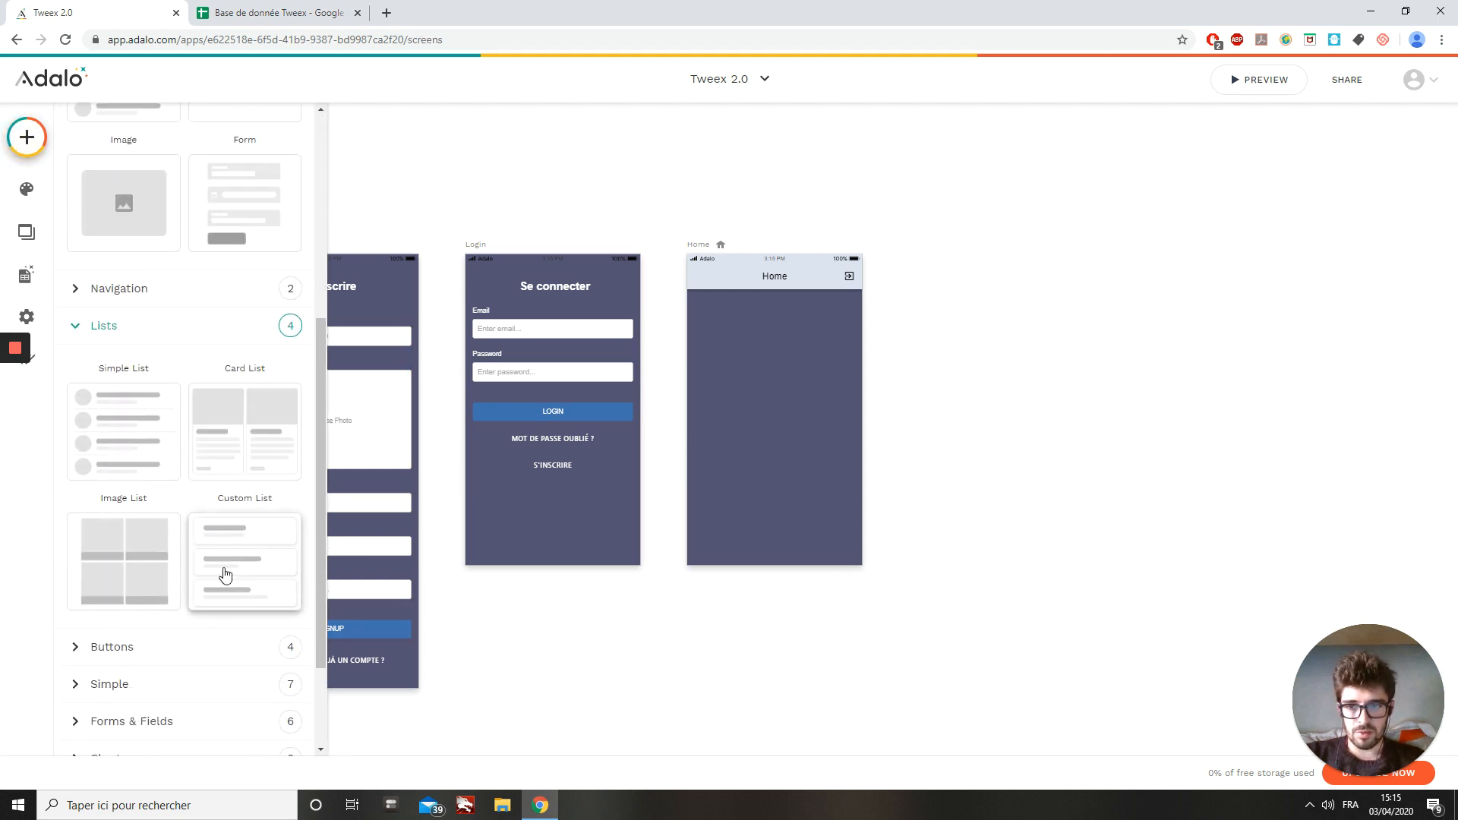
left_click_drag(225, 574, 777, 358)
left_click_drag(757, 421, 755, 544)
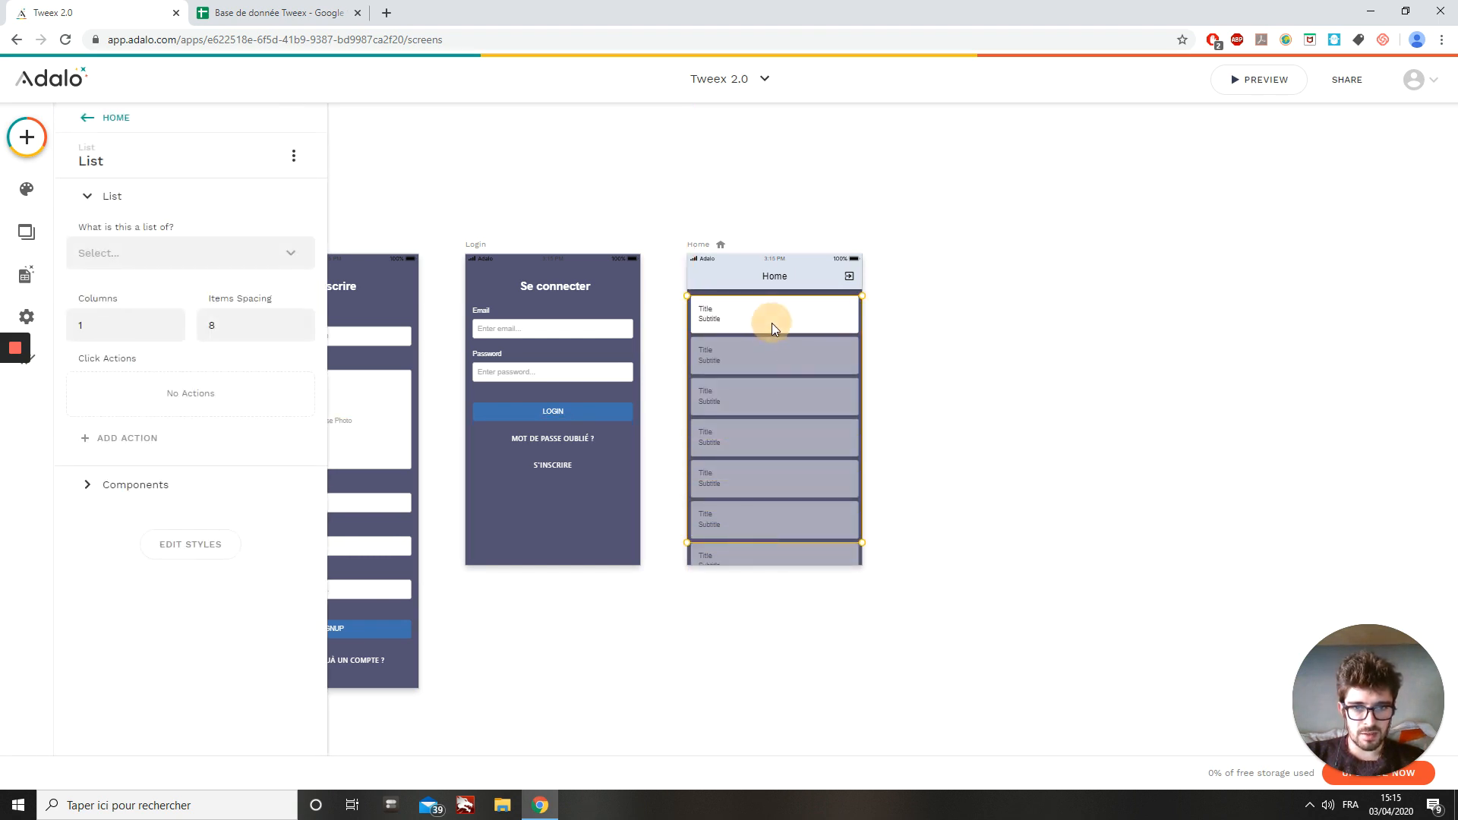
left_click(772, 323)
left_click(766, 331)
left_click_drag(766, 332, 763, 509)
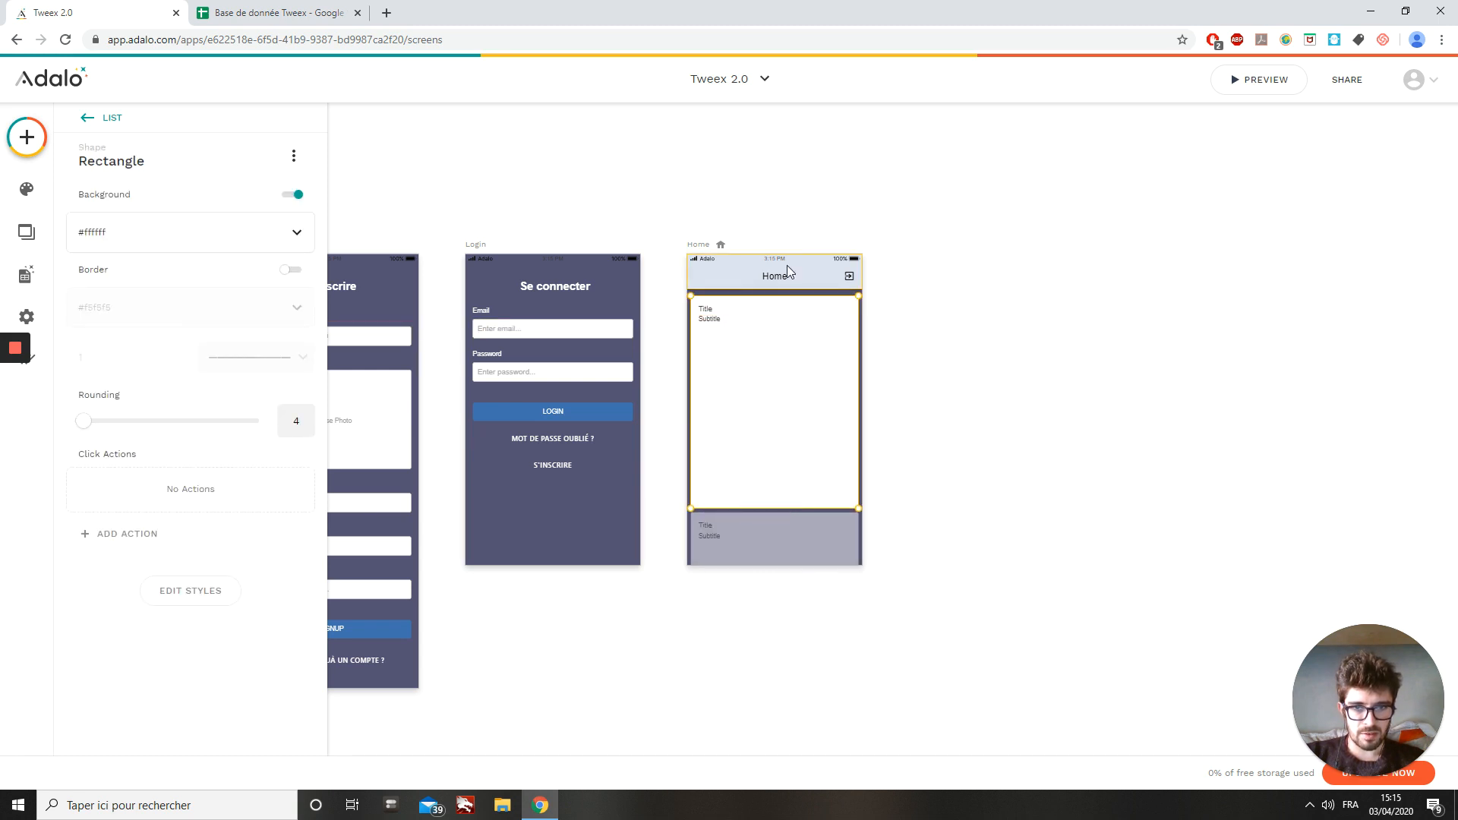
Replace the card title's placeholder with the text 'sfgd'.
left_click(710, 311)
left_click(119, 229)
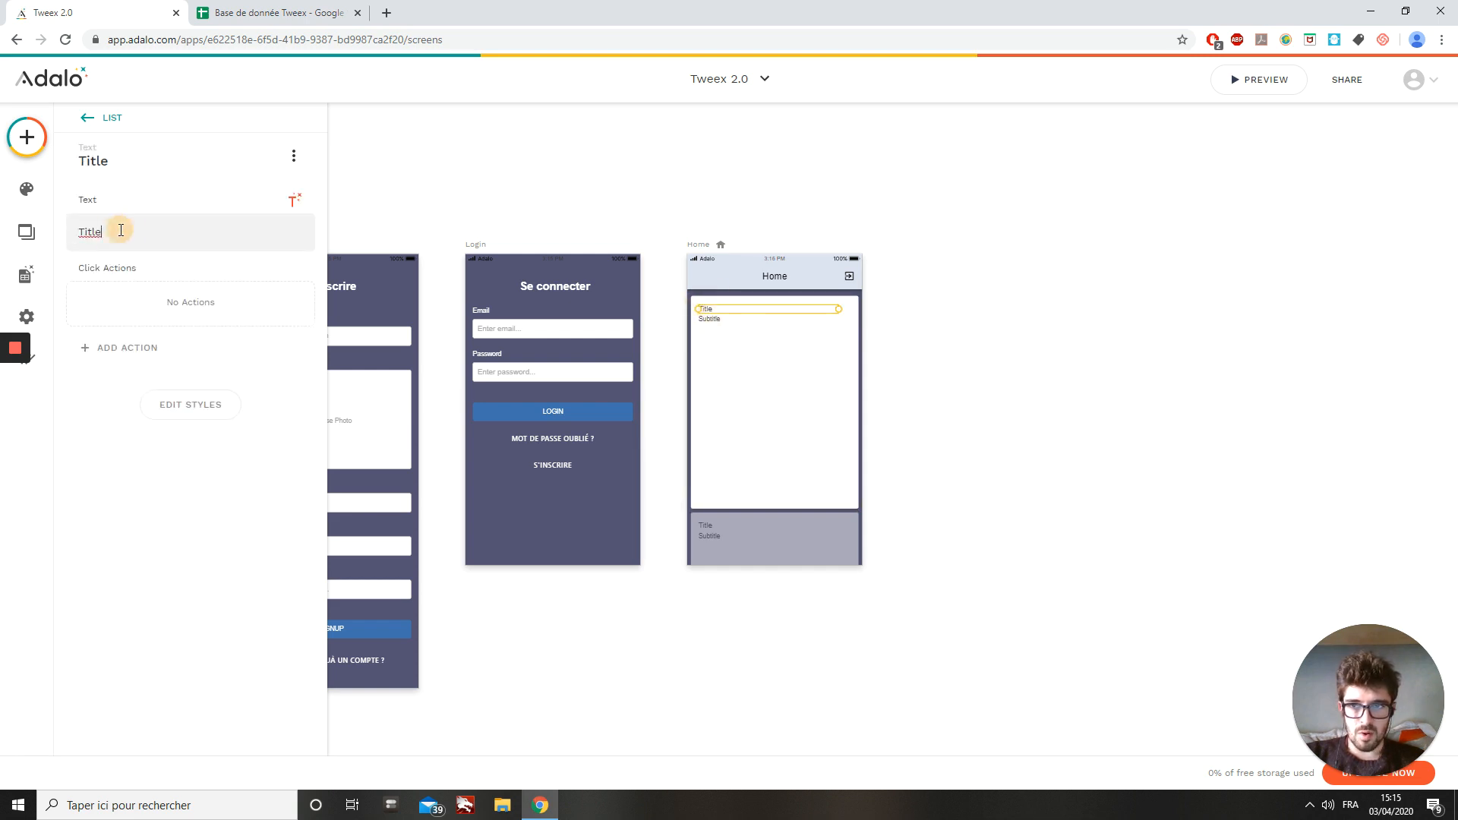
key("BackSpace")
key("BackSpace")
key("BackSpace")
left_click(295, 197)
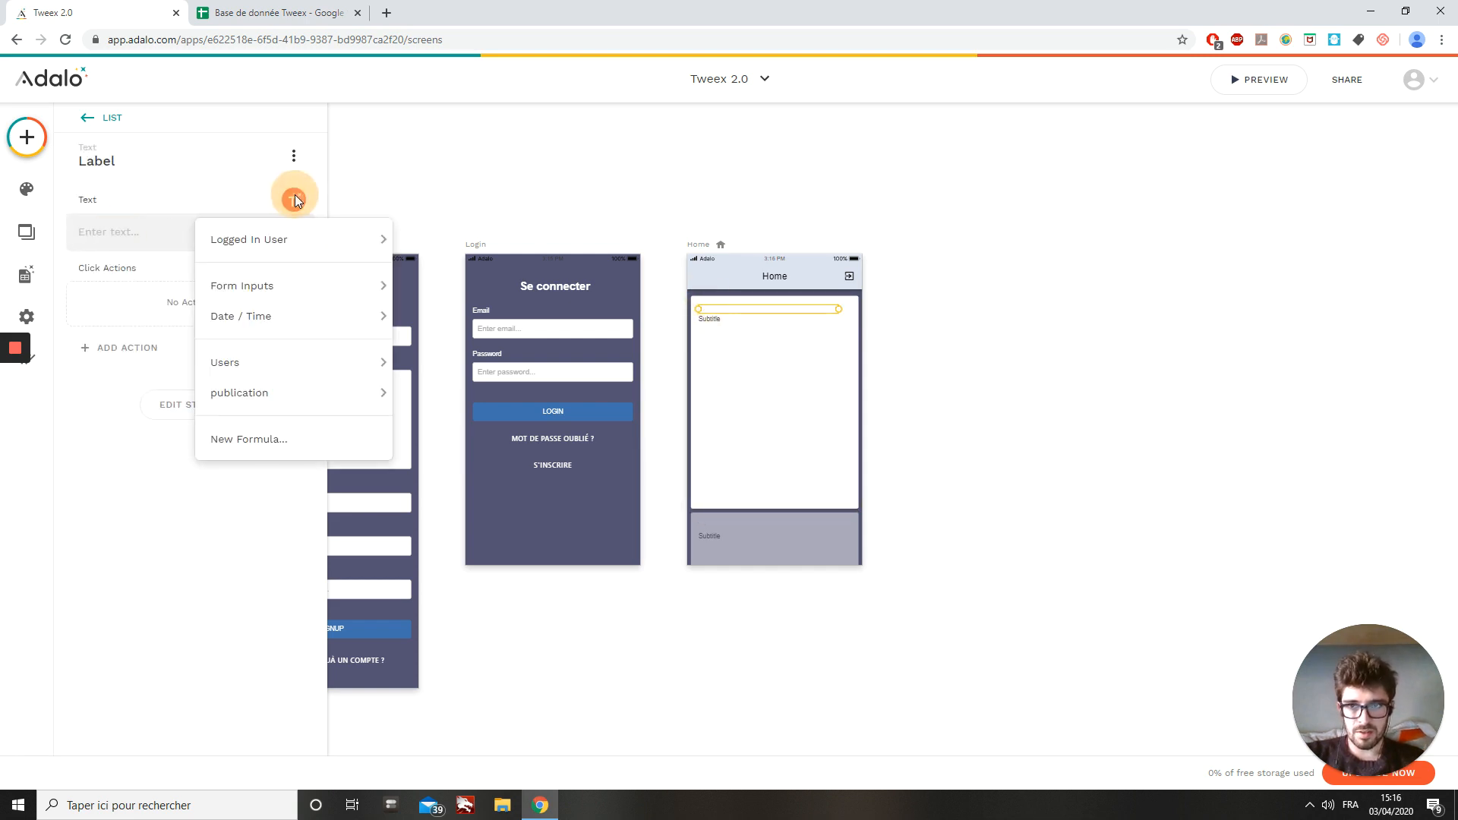
mouse_move(267, 239)
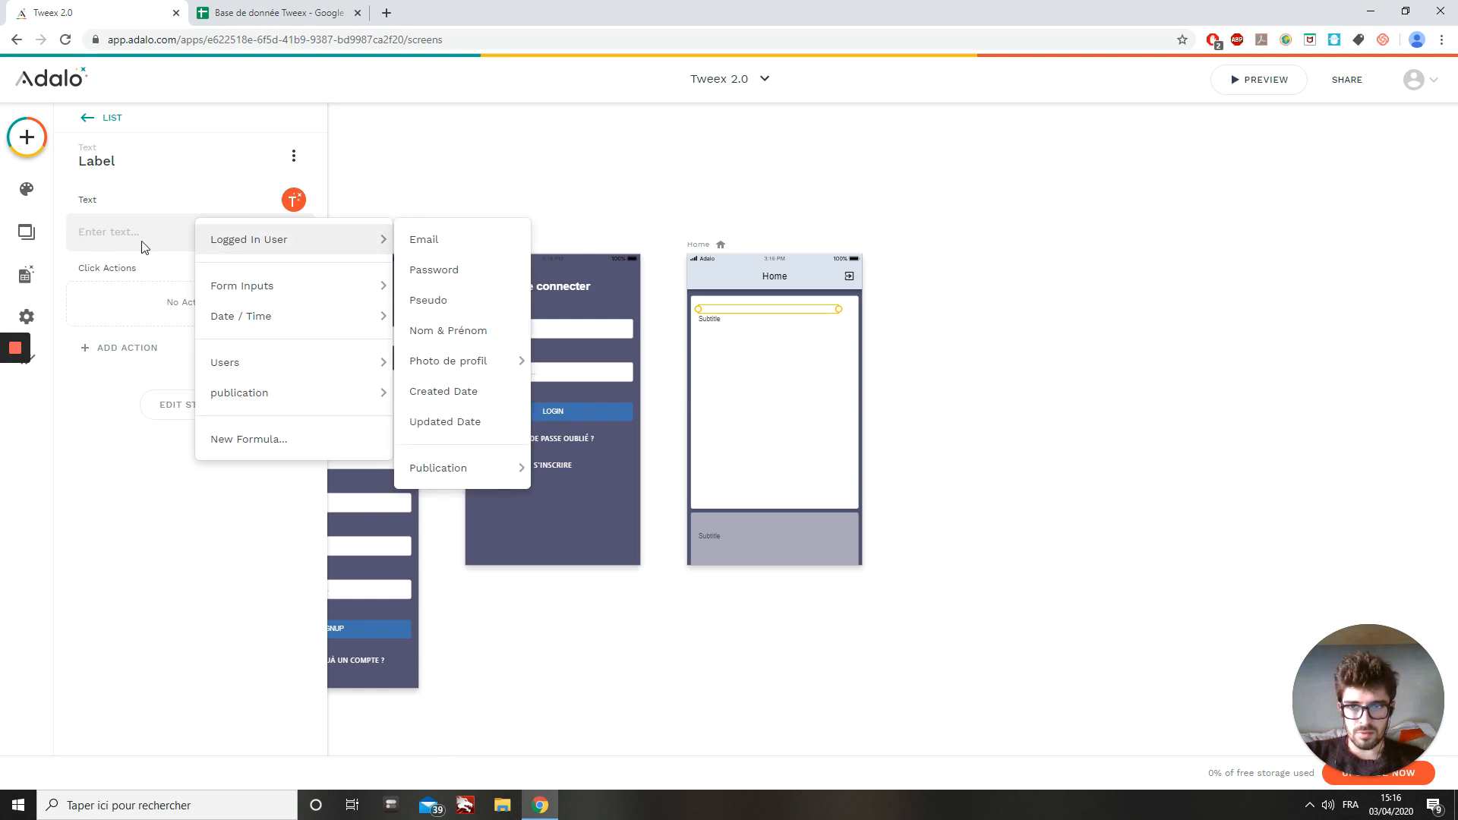
left_click(160, 240)
type("sfgdg")
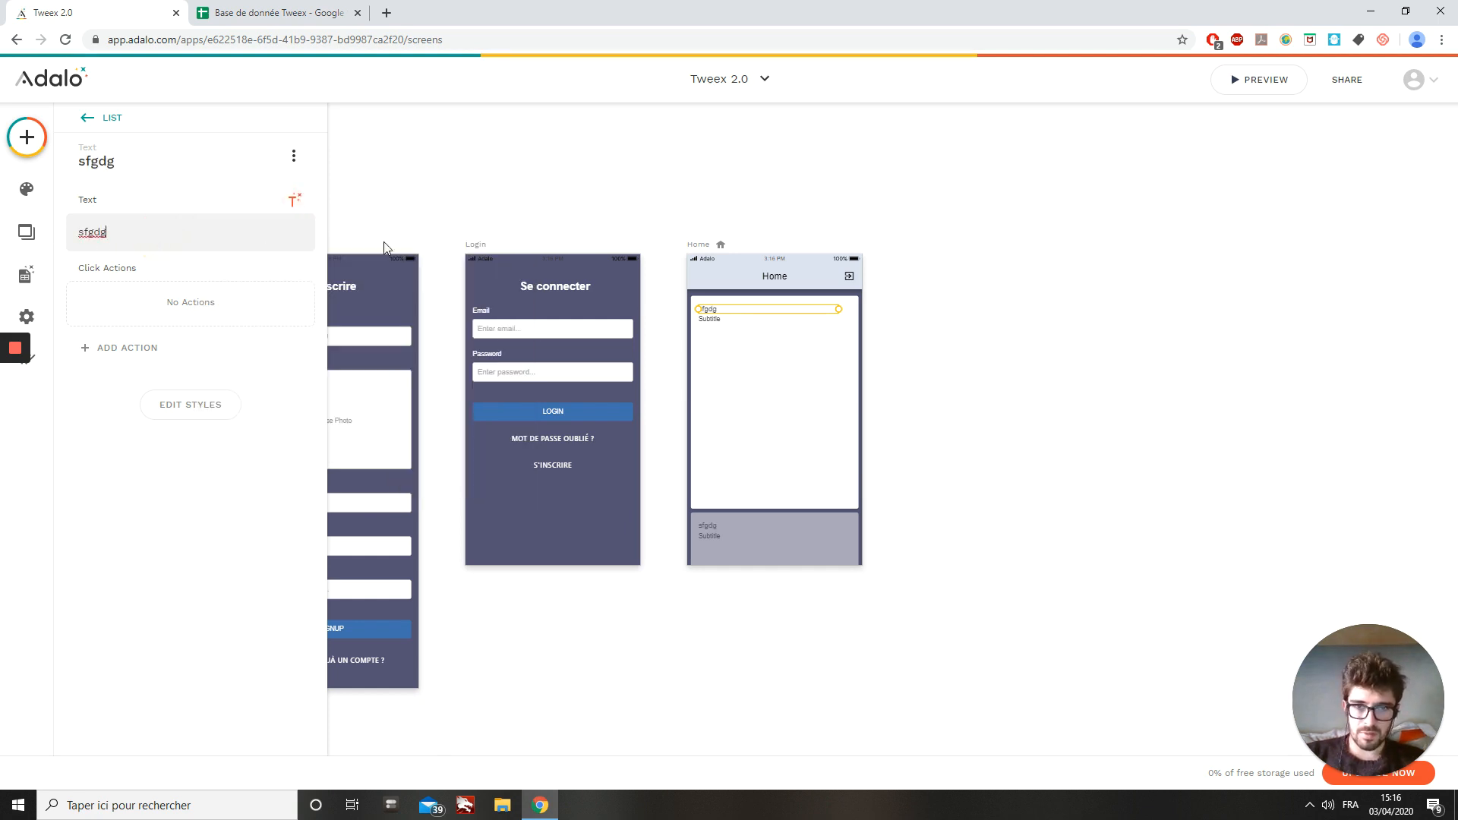
Make the list show publication records sorted by Created Date, newest to oldest.
left_click(777, 379)
left_click(762, 548)
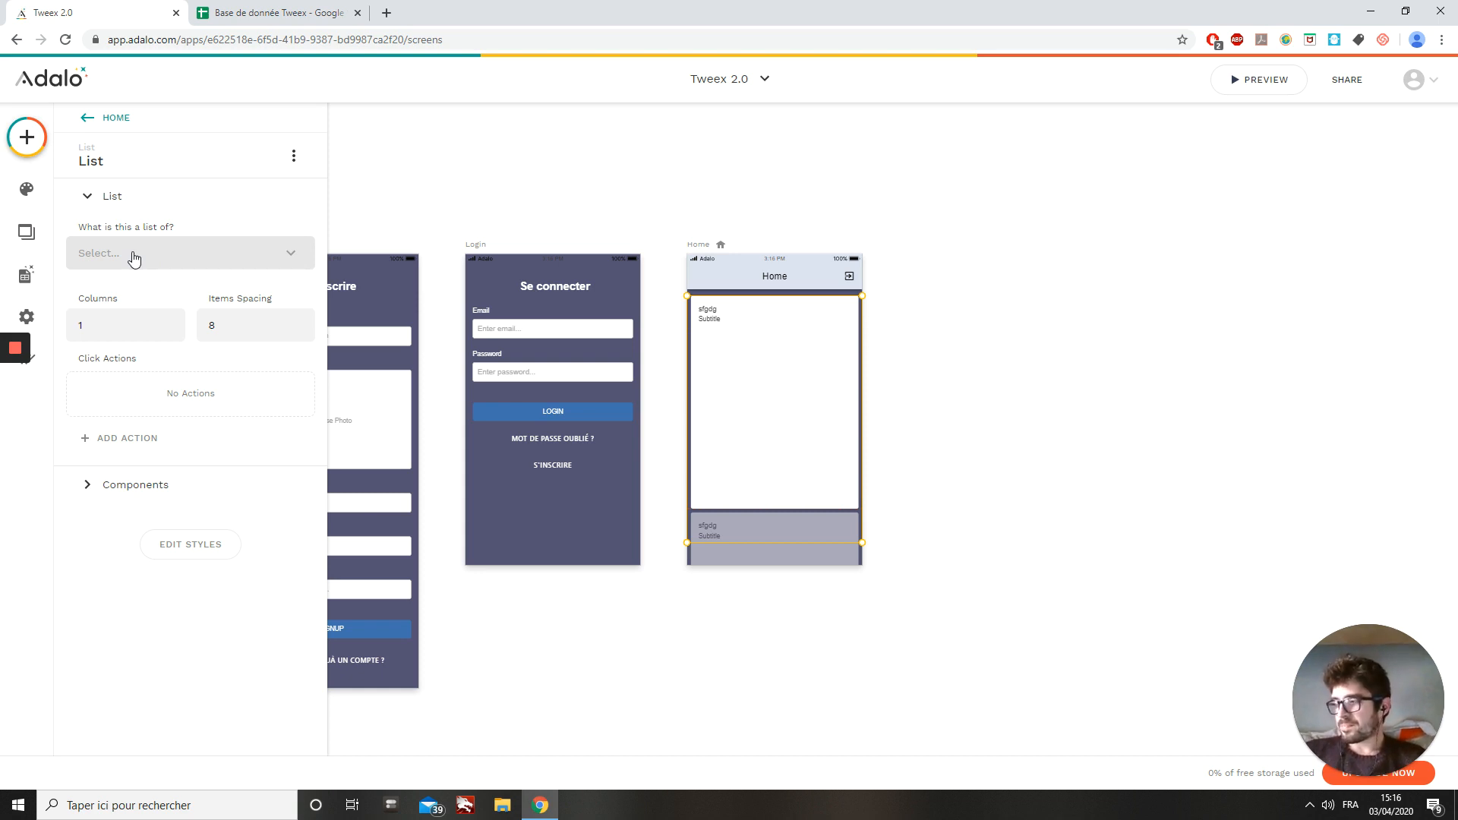
left_click(134, 256)
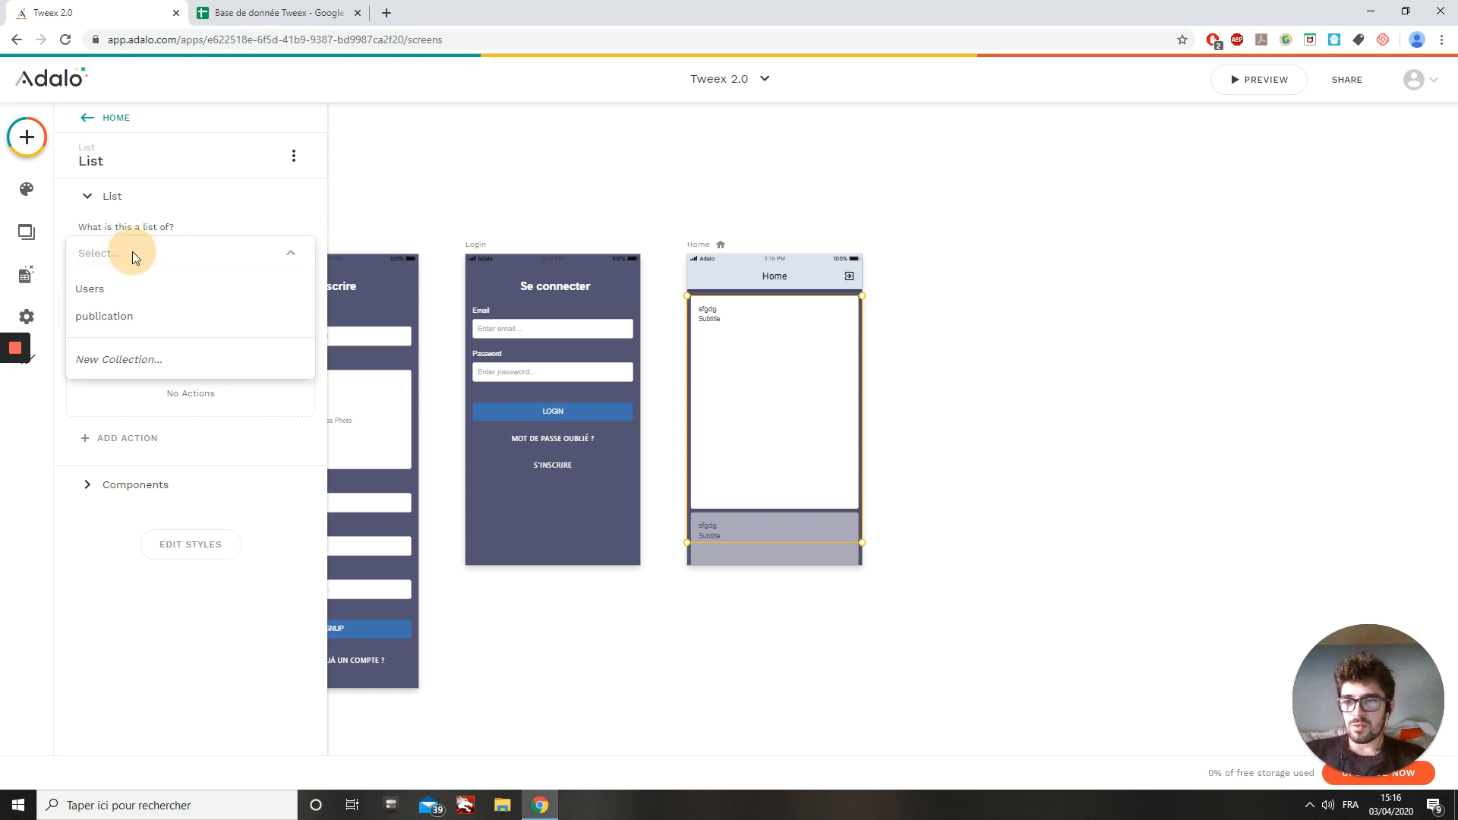
left_click(126, 317)
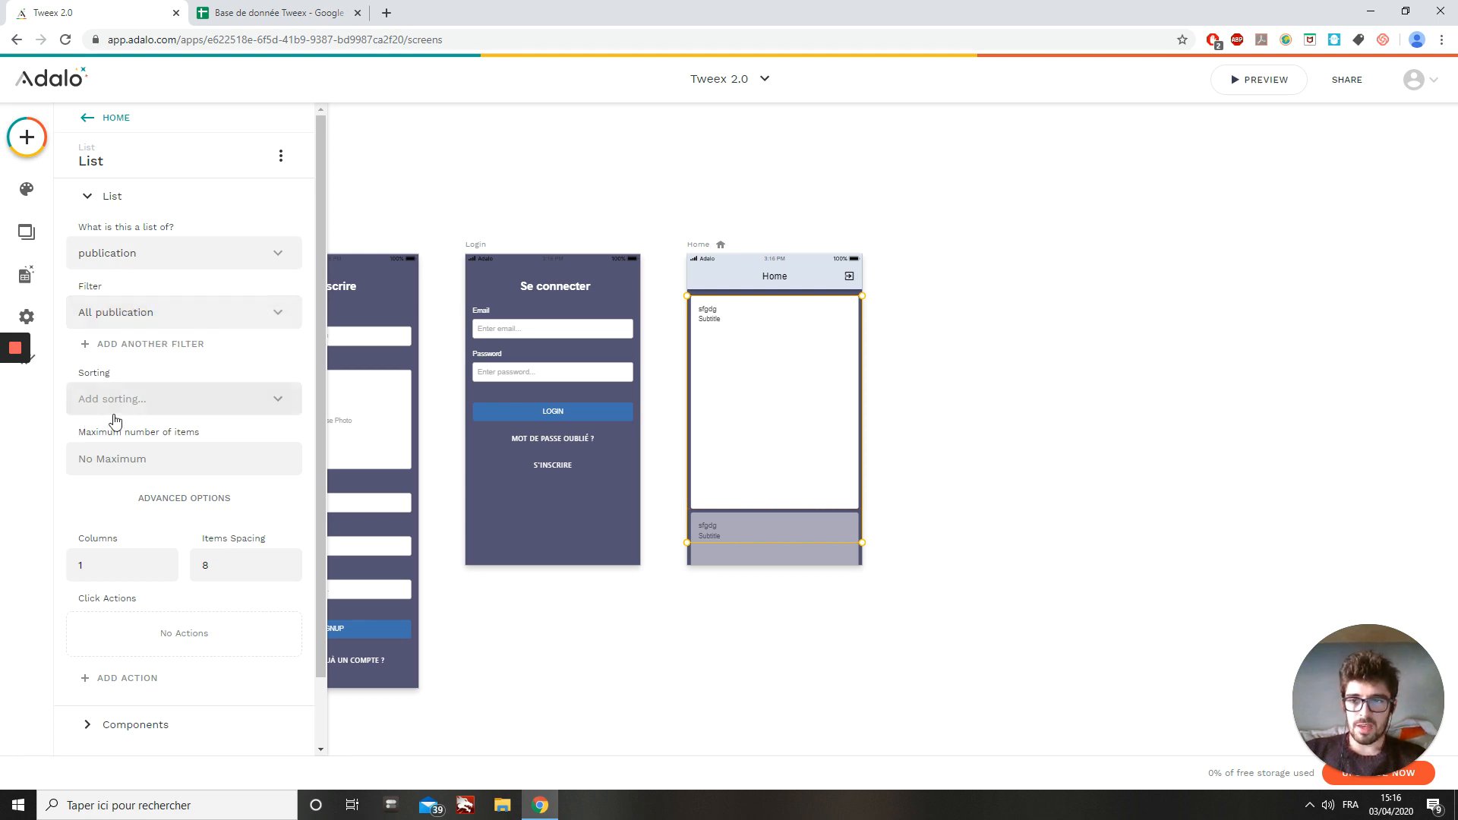
left_click(134, 400)
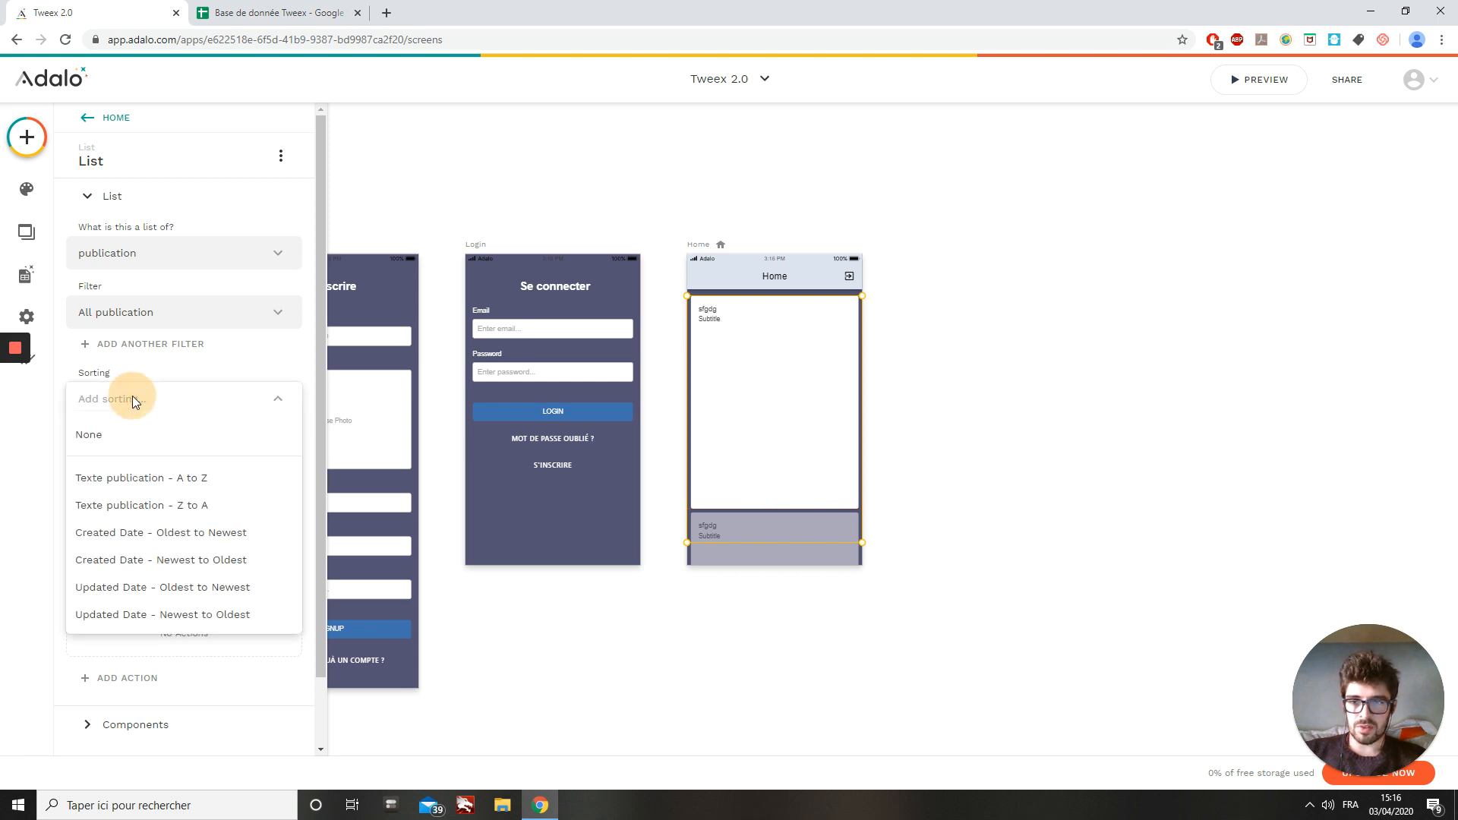
left_click(183, 561)
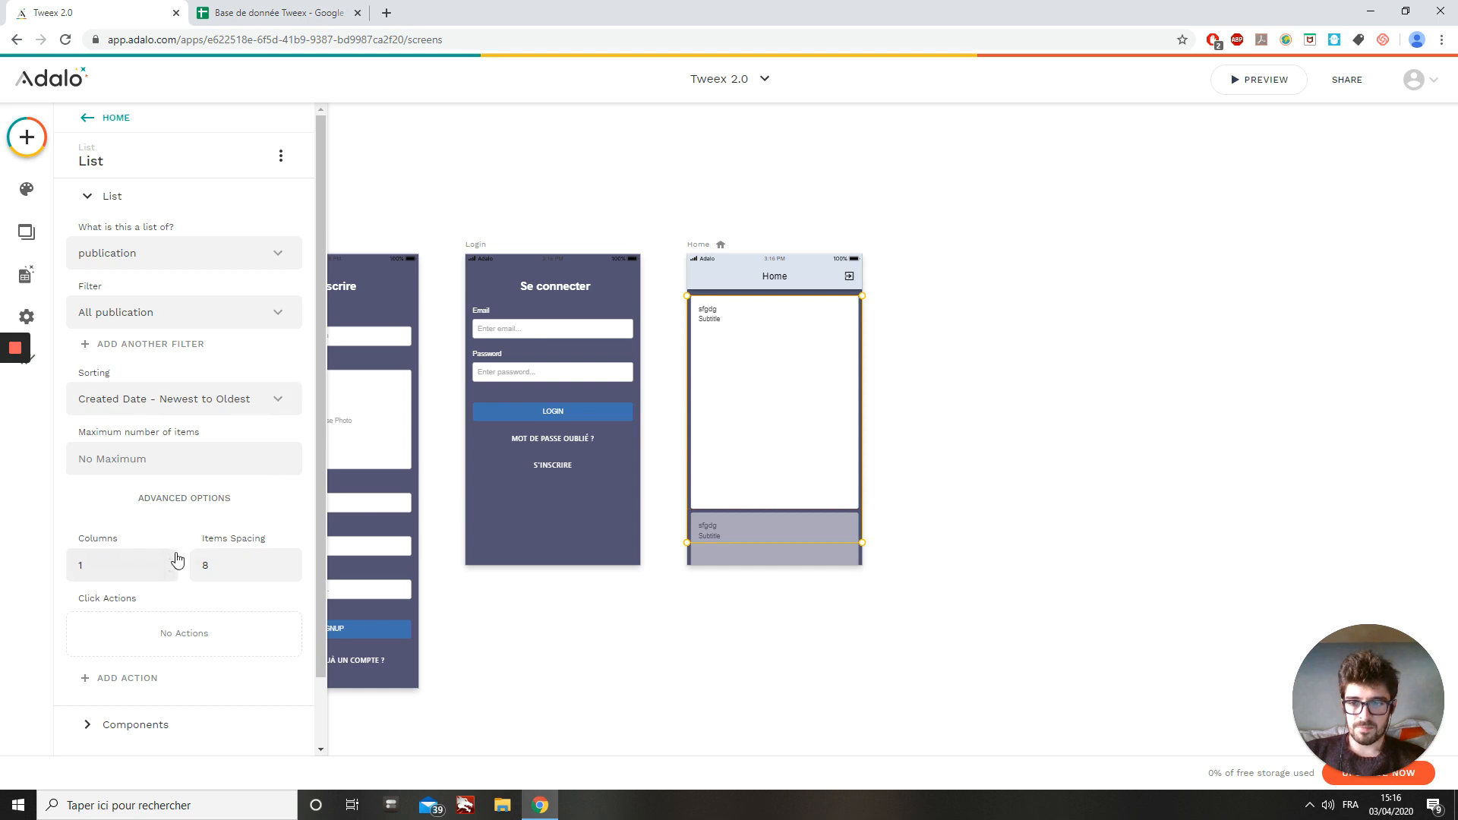
scroll(186, 600, "down", 1)
left_click(161, 650)
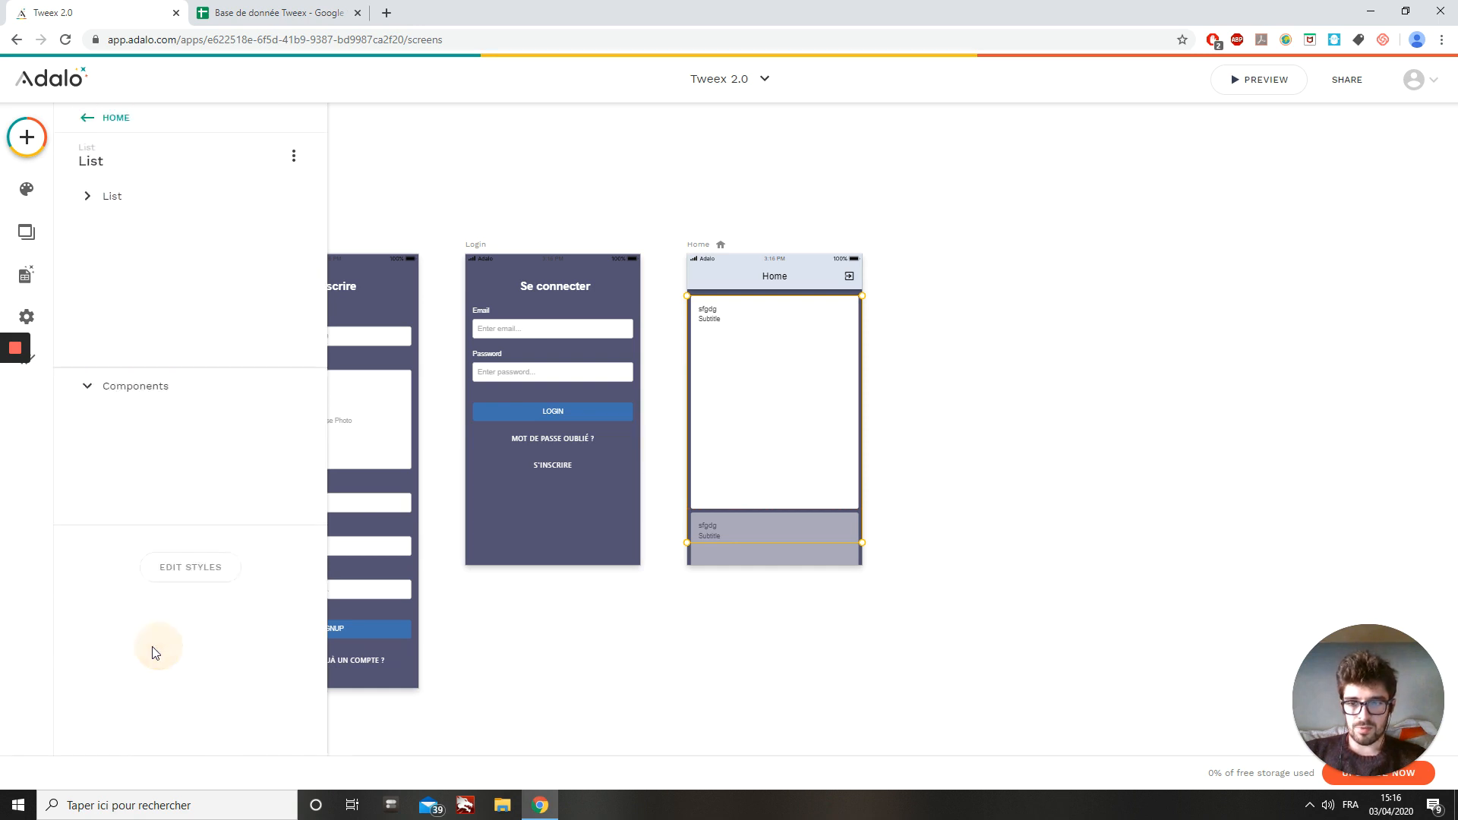
Add an image inside the list card and adjust its width.
left_click(173, 408)
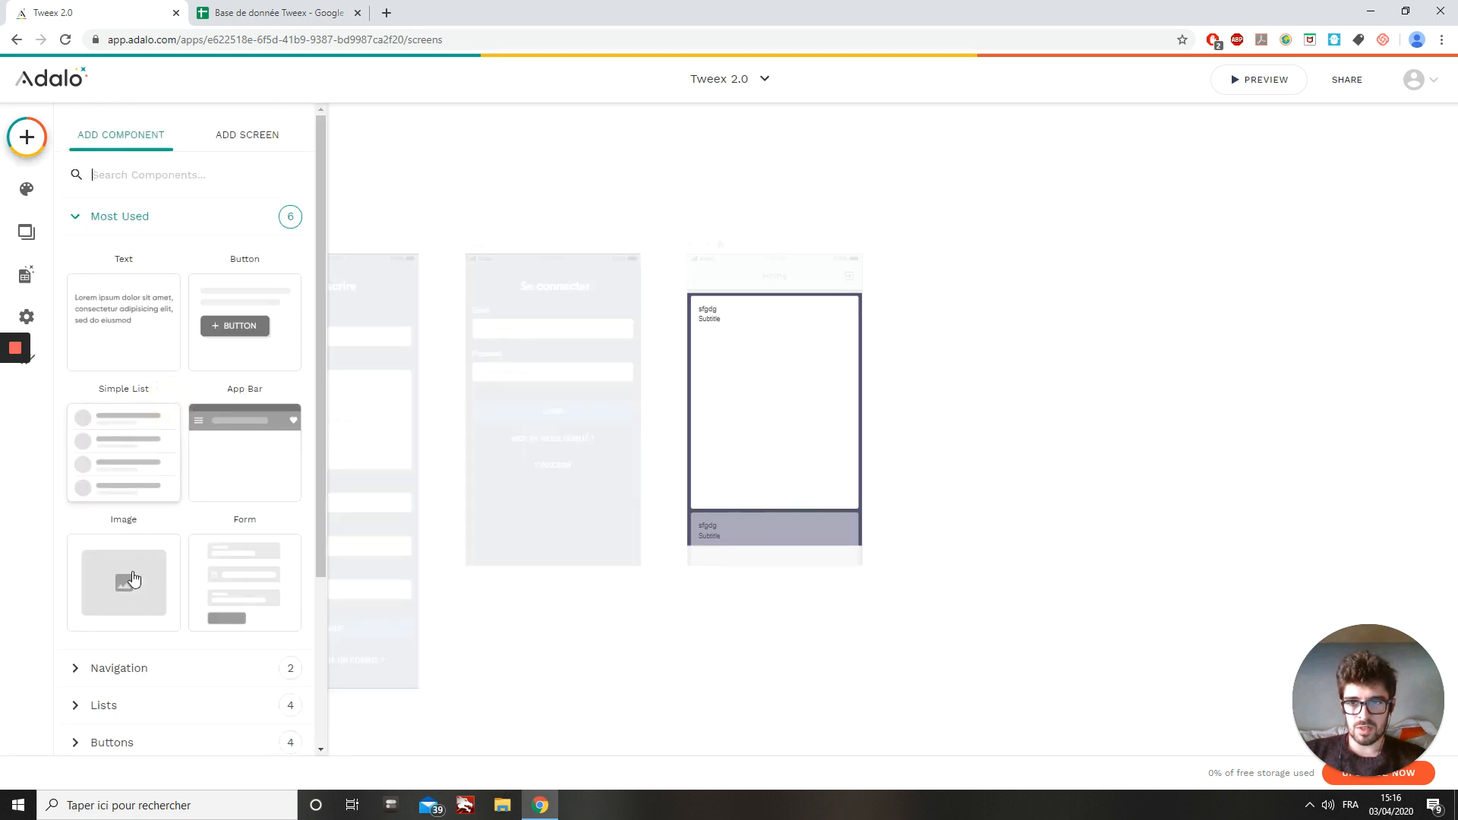
left_click_drag(126, 604, 775, 379)
left_click_drag(693, 425, 692, 427)
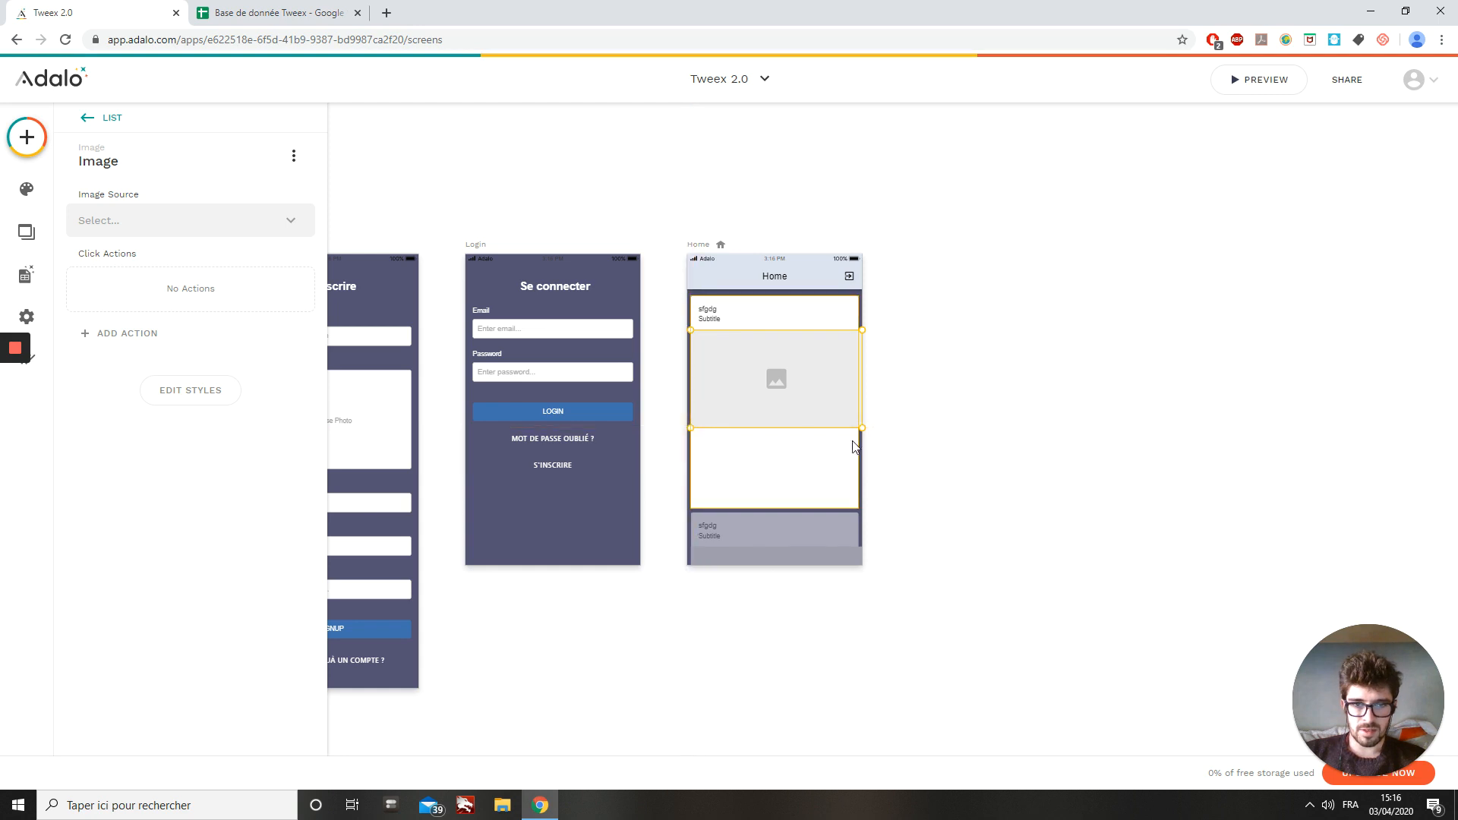
left_click_drag(861, 428, 858, 428)
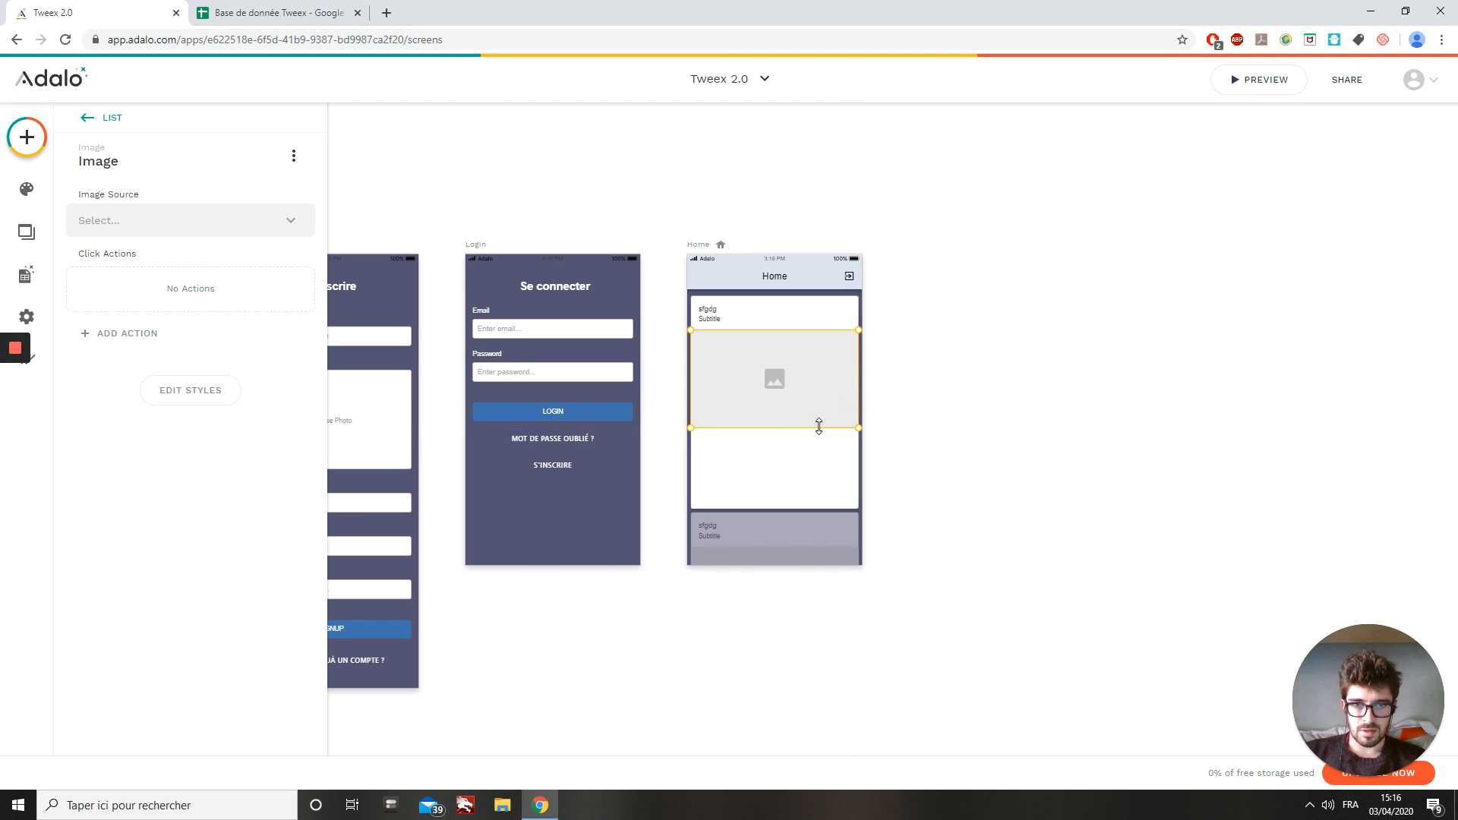
Bind the card's title text to the publication author's Pseudo.
left_click(733, 310)
left_click_drag(730, 305, 731, 303)
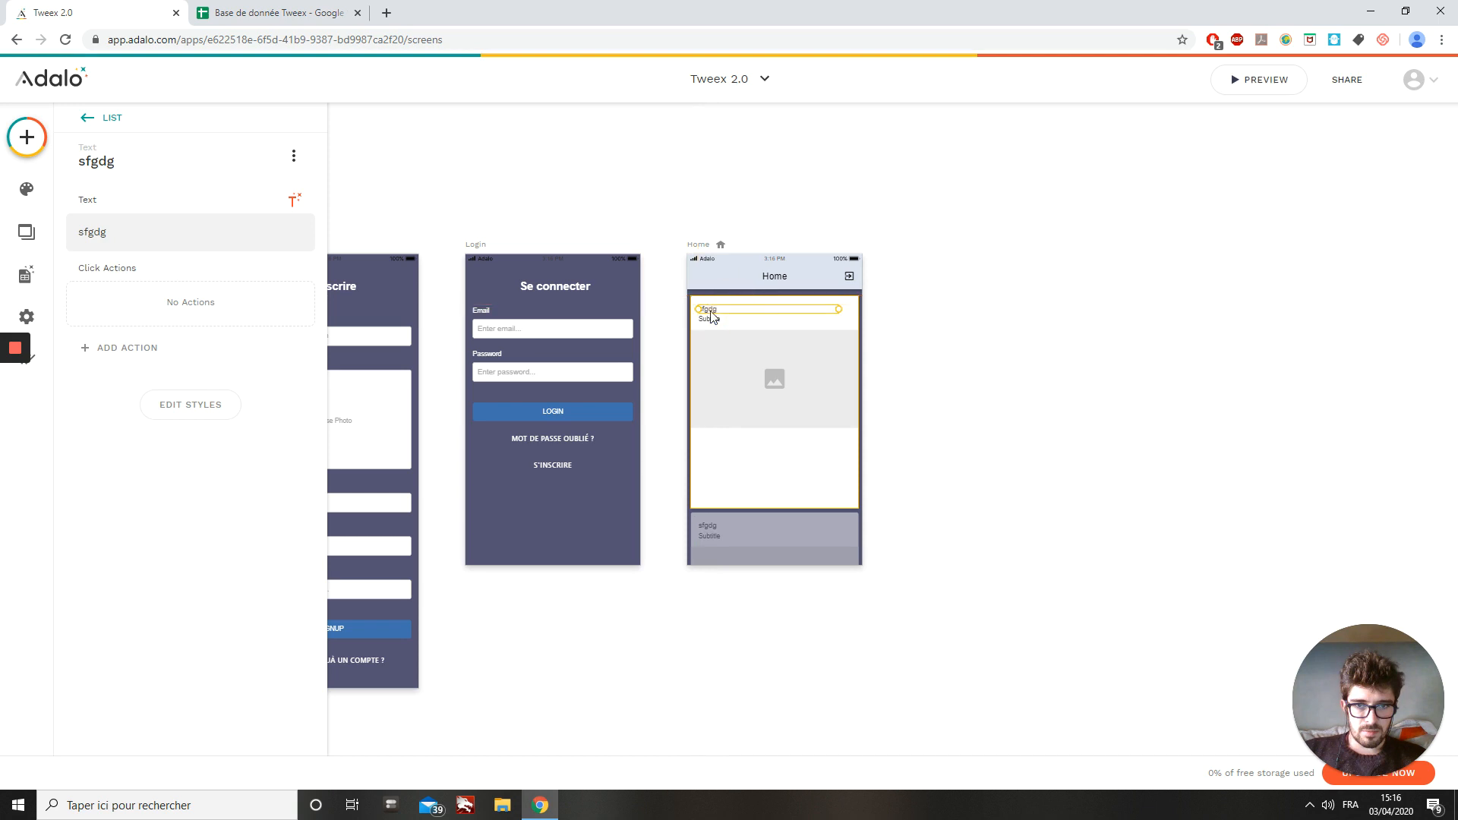
left_click(144, 233)
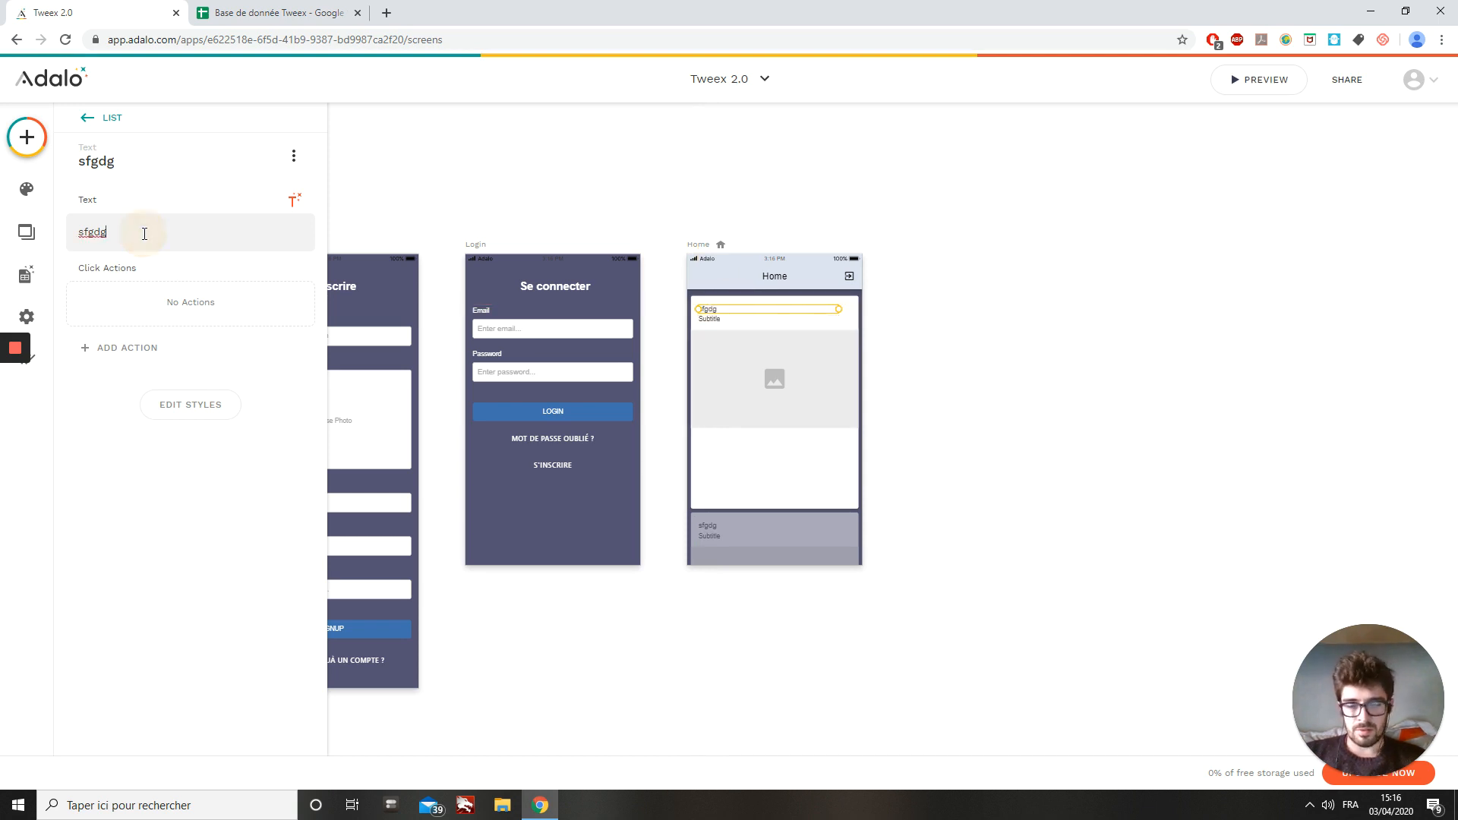
key("BackSpace")
key("BackSpace")
key("BackSpace")
key("BackSpace")
key("BackSpace")
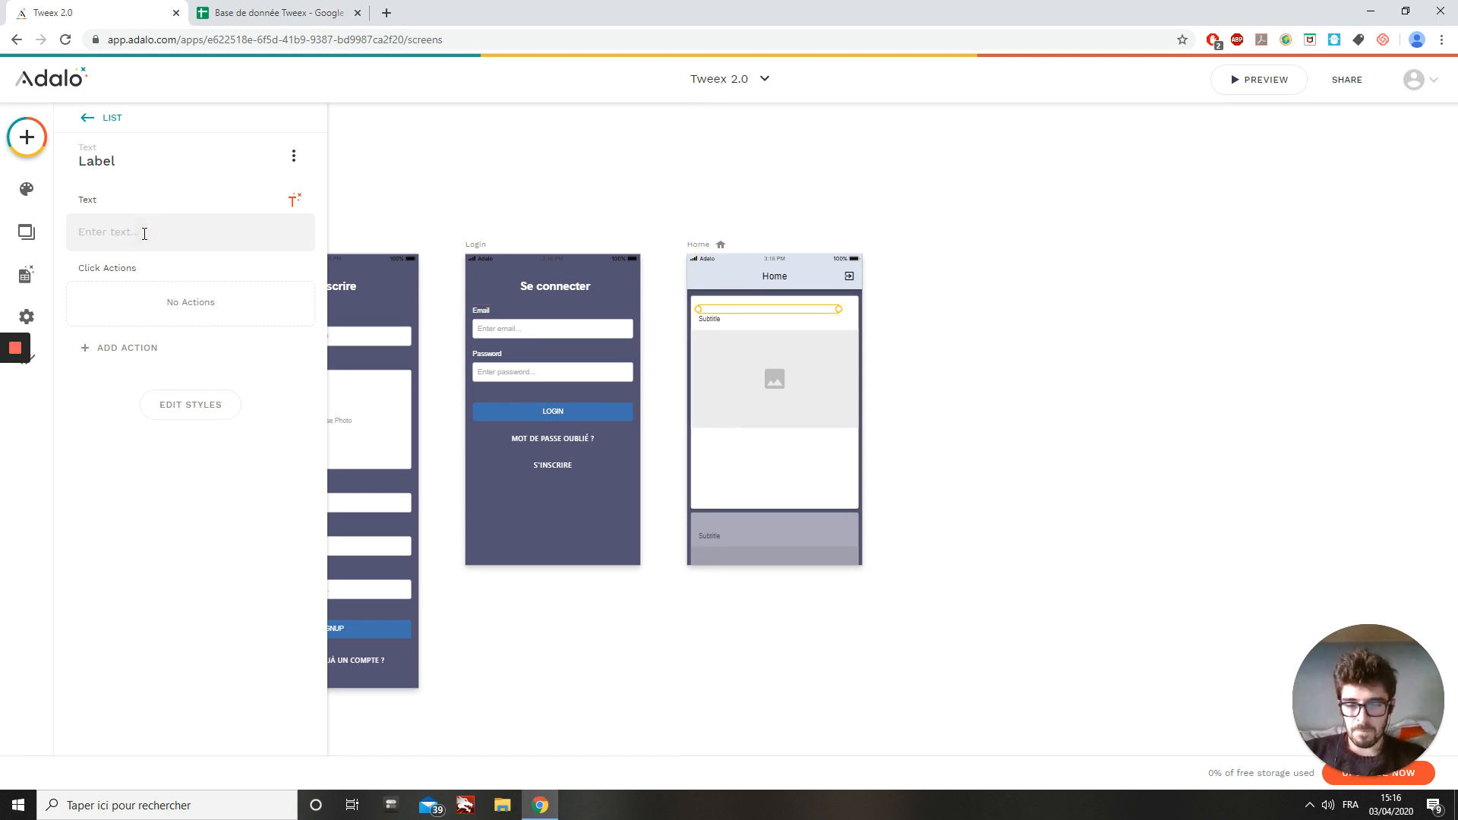
left_click(293, 201)
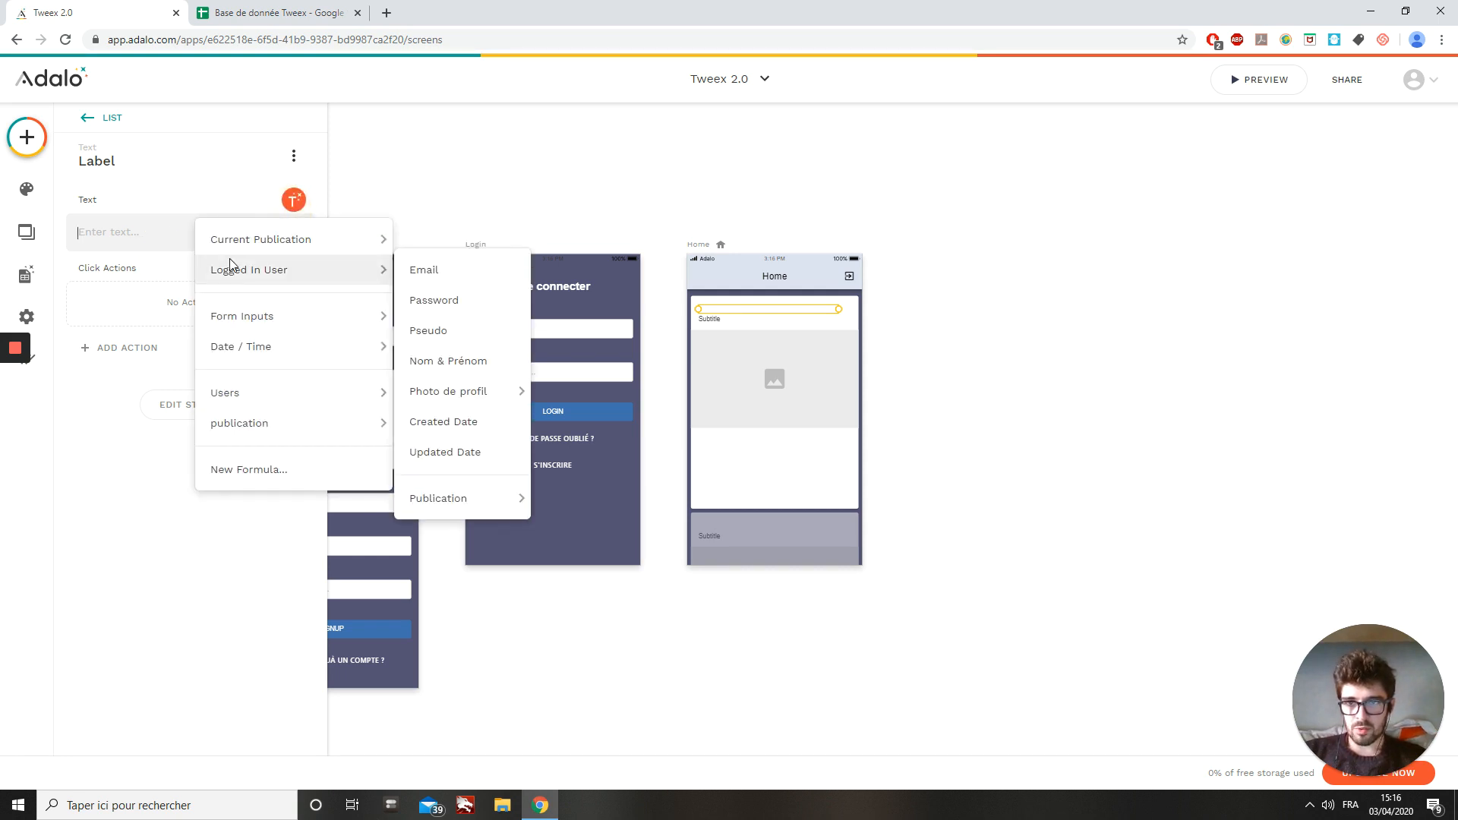
mouse_move(260, 239)
mouse_move(426, 268)
mouse_move(449, 368)
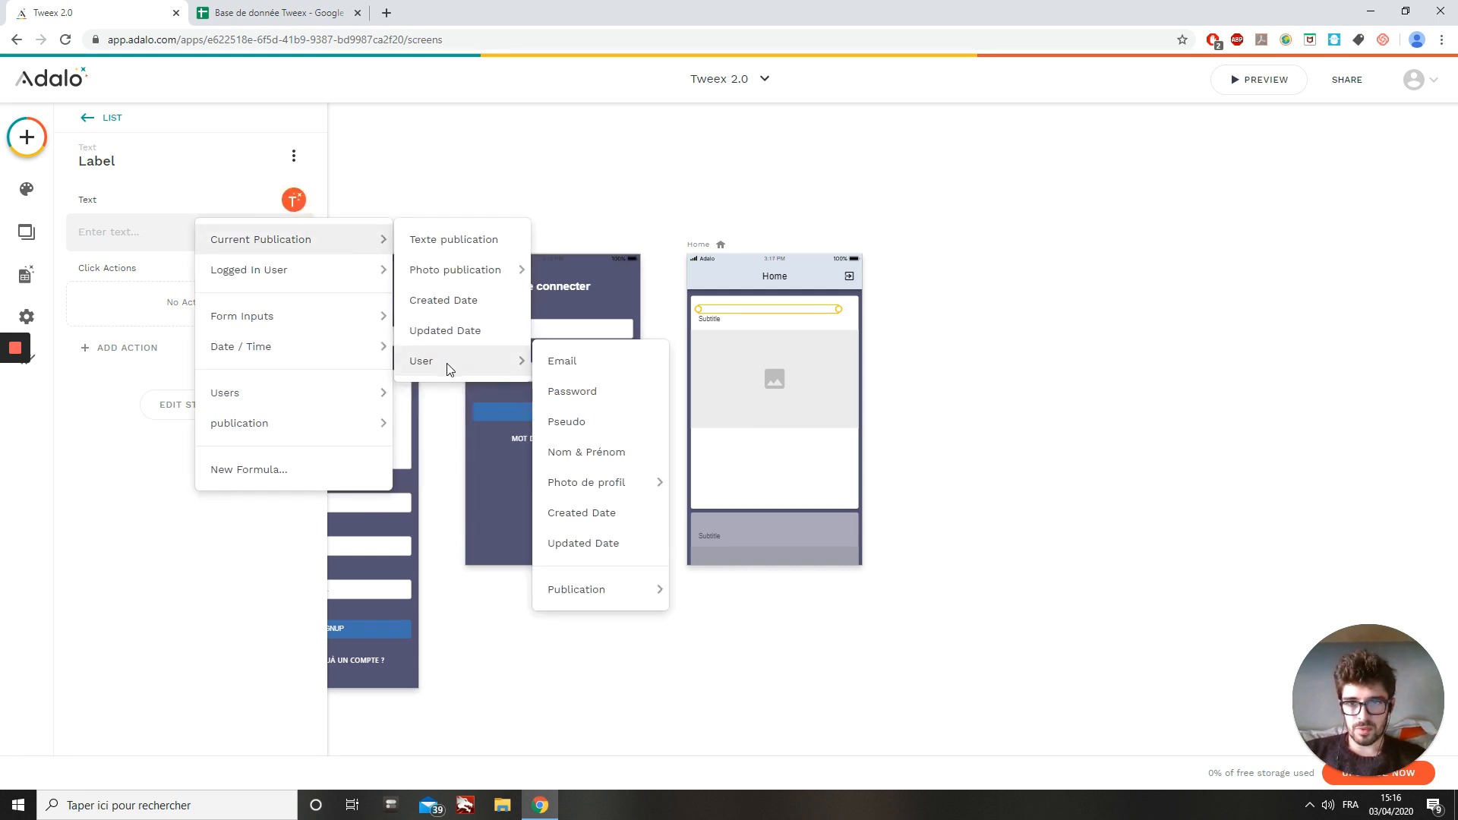
left_click(612, 428)
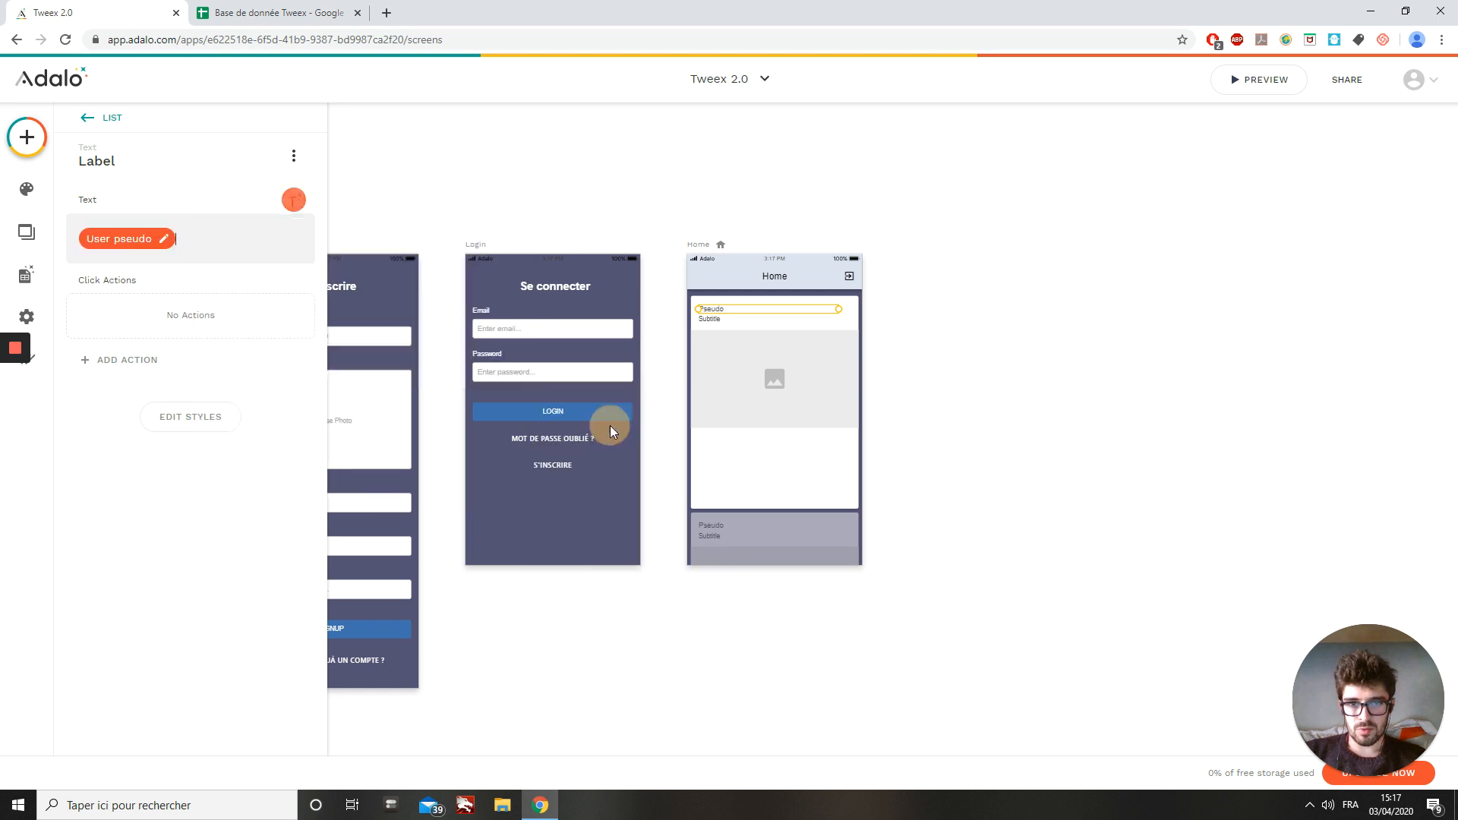
Shrink the Pseudo text box and reselect the Home screen's publication list.
left_click_drag(699, 309, 715, 439)
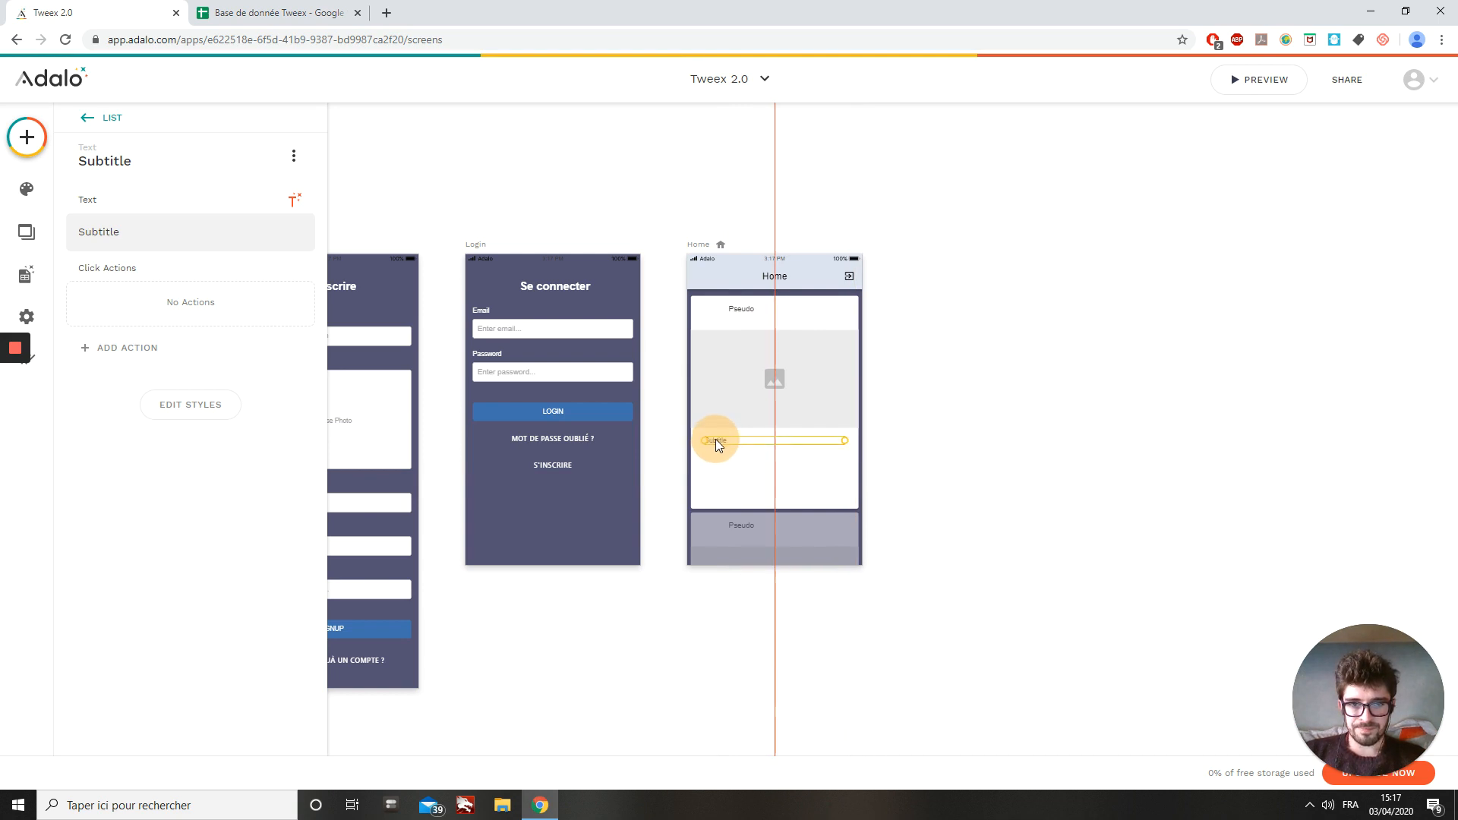
left_click(766, 485)
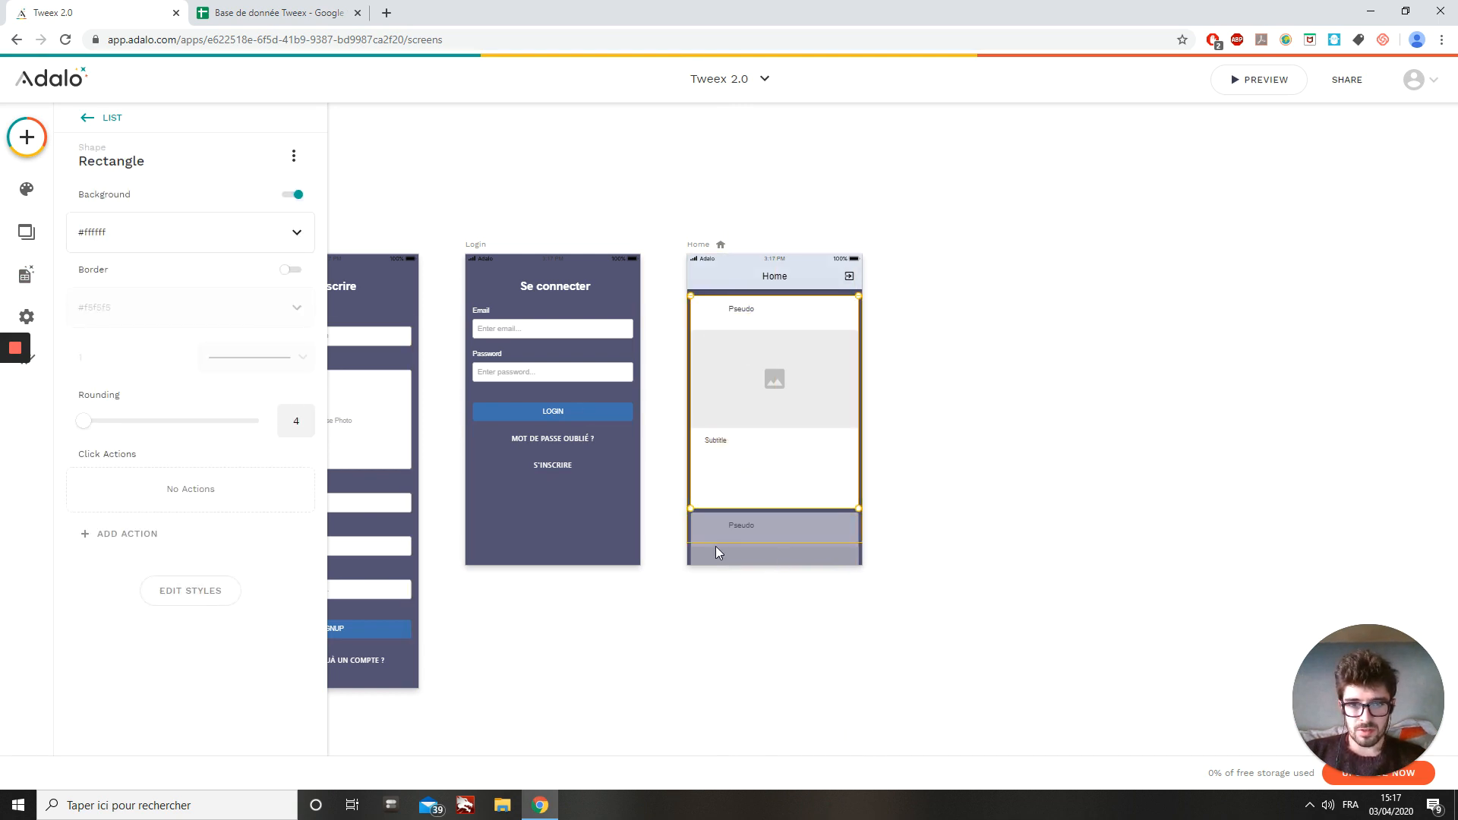
left_click(755, 528)
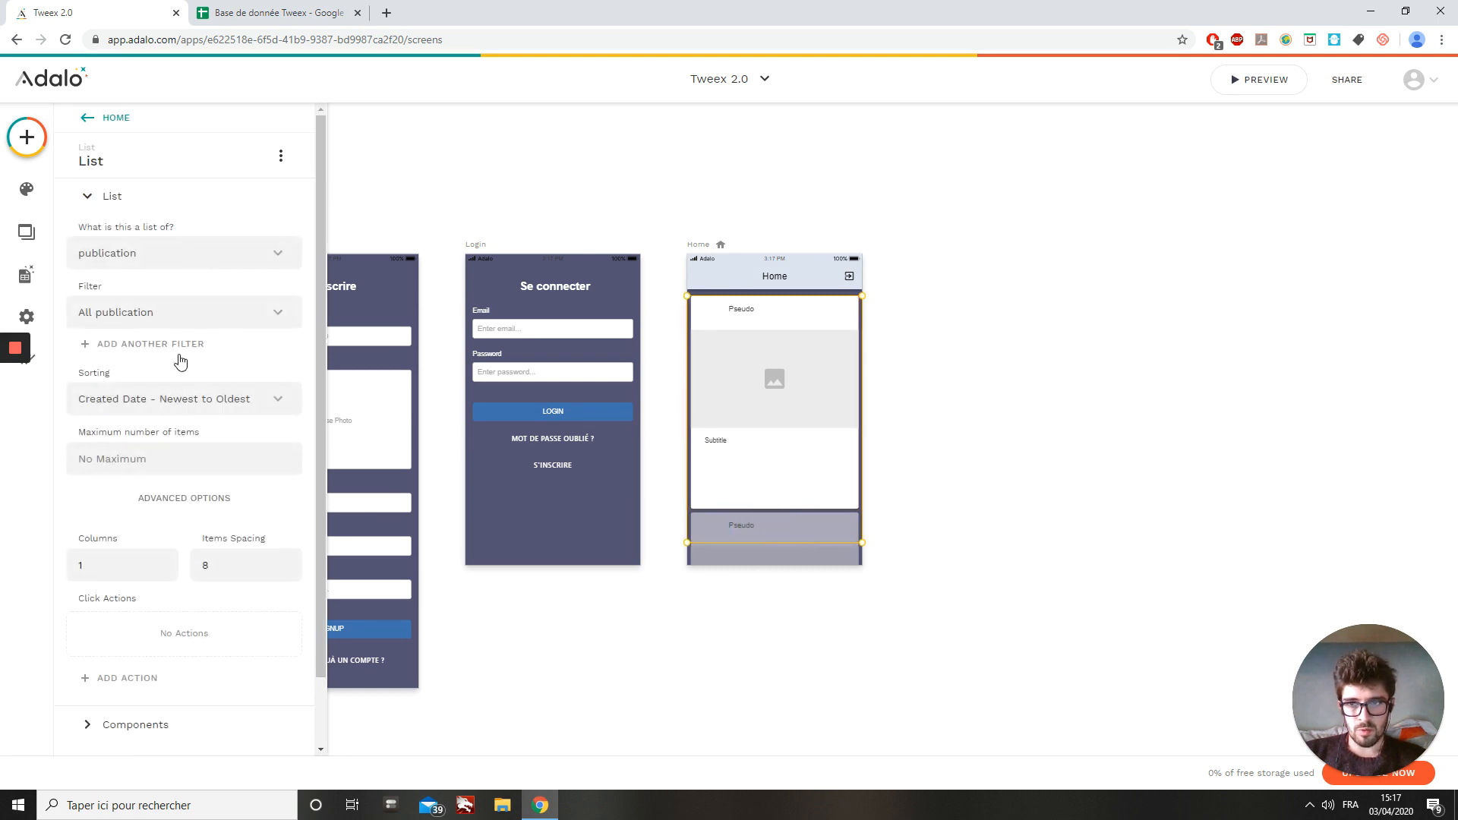
scroll(174, 455, "down", 1)
Add a small image to the list card and move it to the card's left edge beside Pseudo.
left_click(131, 654)
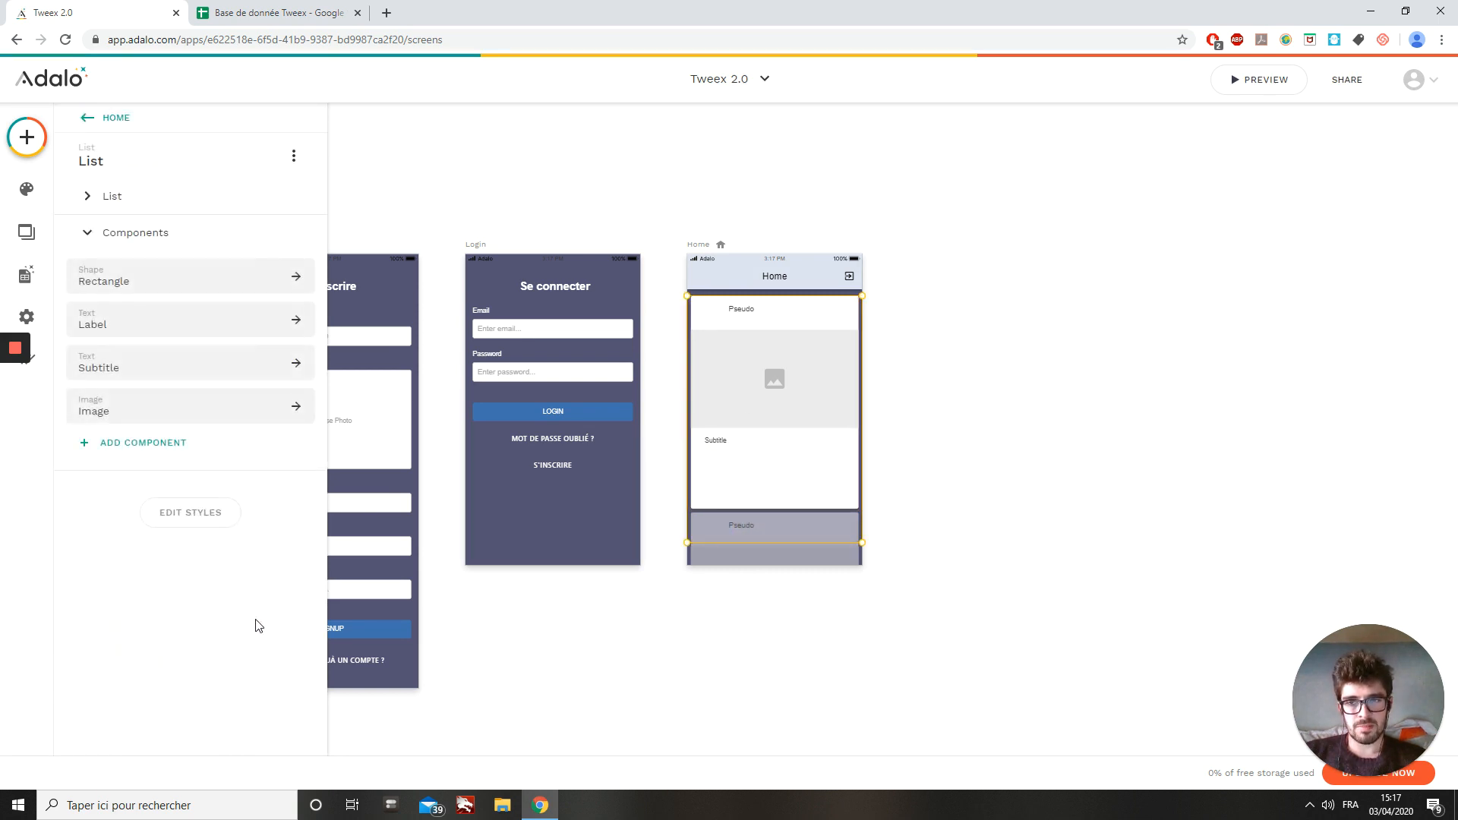
left_click(157, 454)
left_click_drag(143, 580, 789, 322)
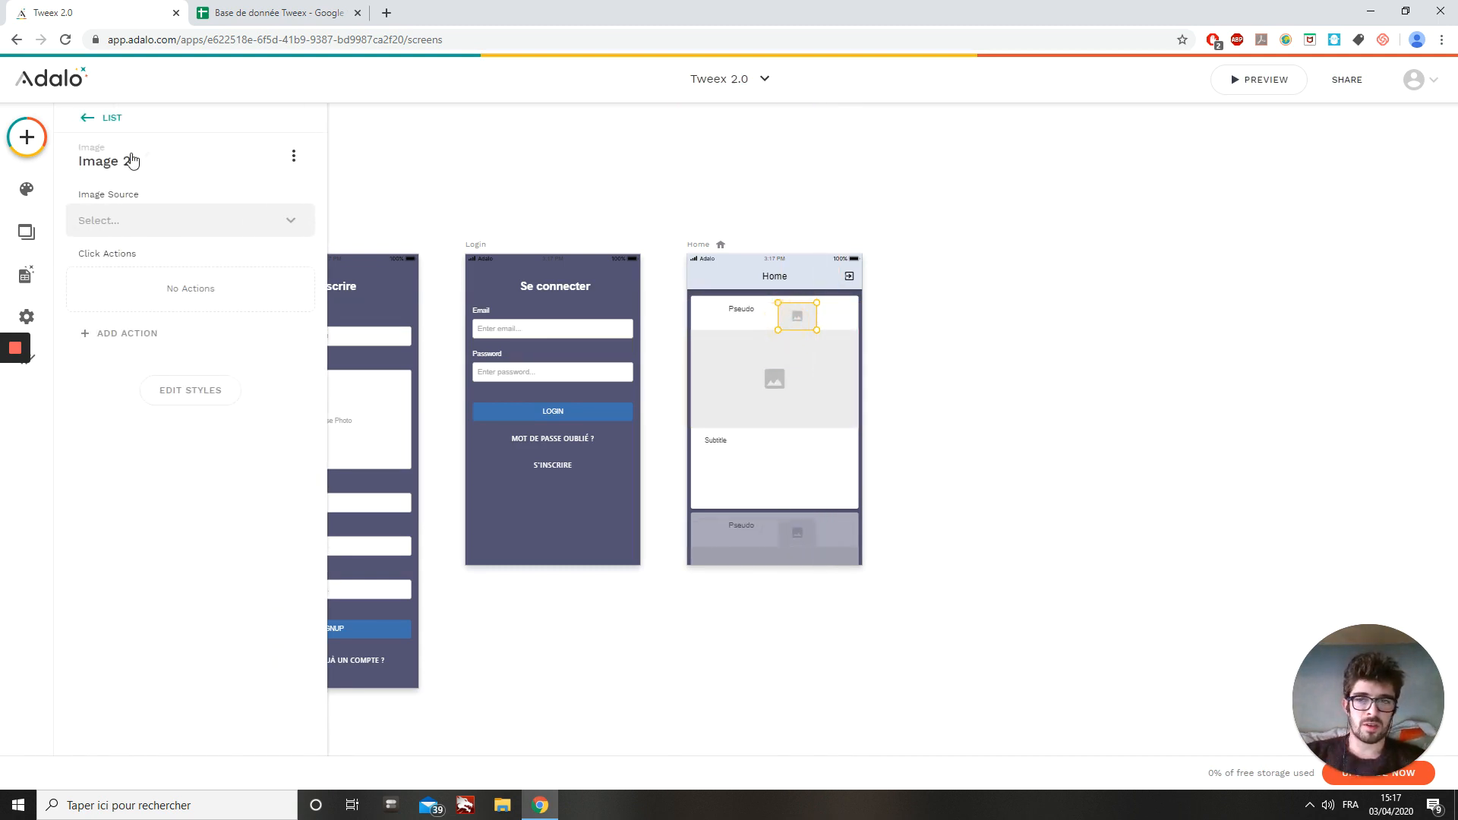
left_click(27, 137)
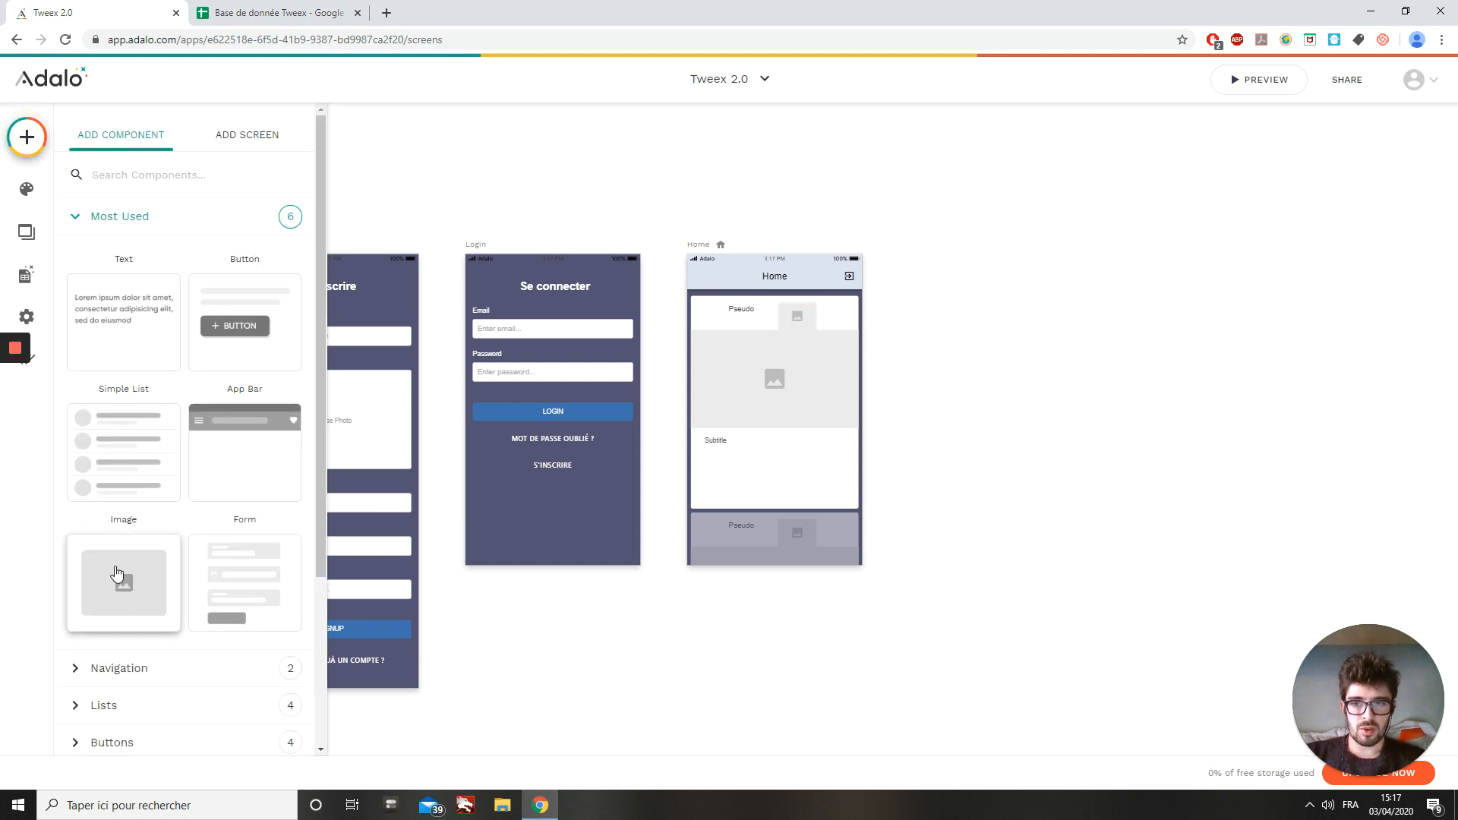
left_click_drag(116, 575, 948, 369)
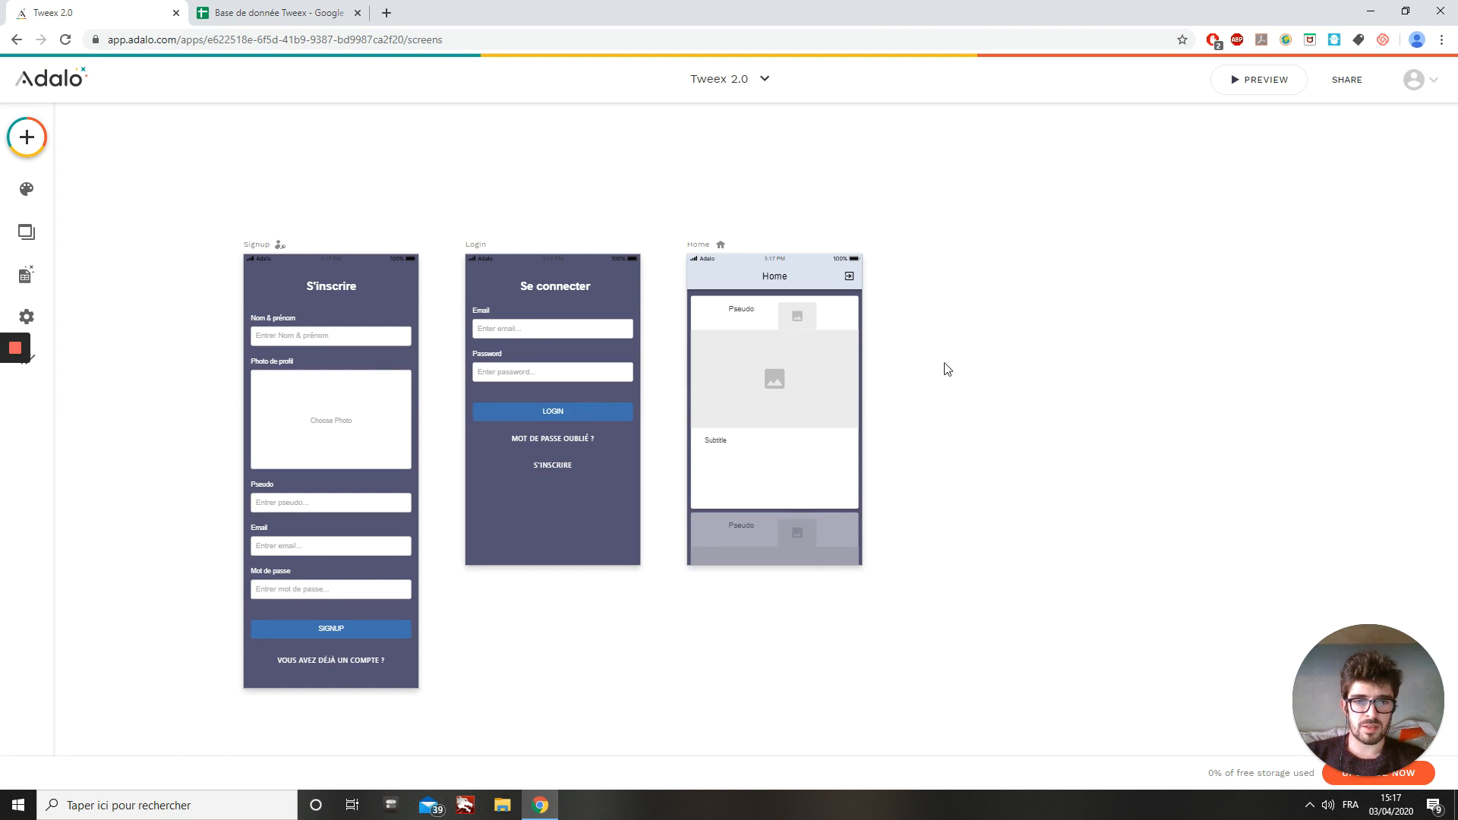
left_click(799, 317)
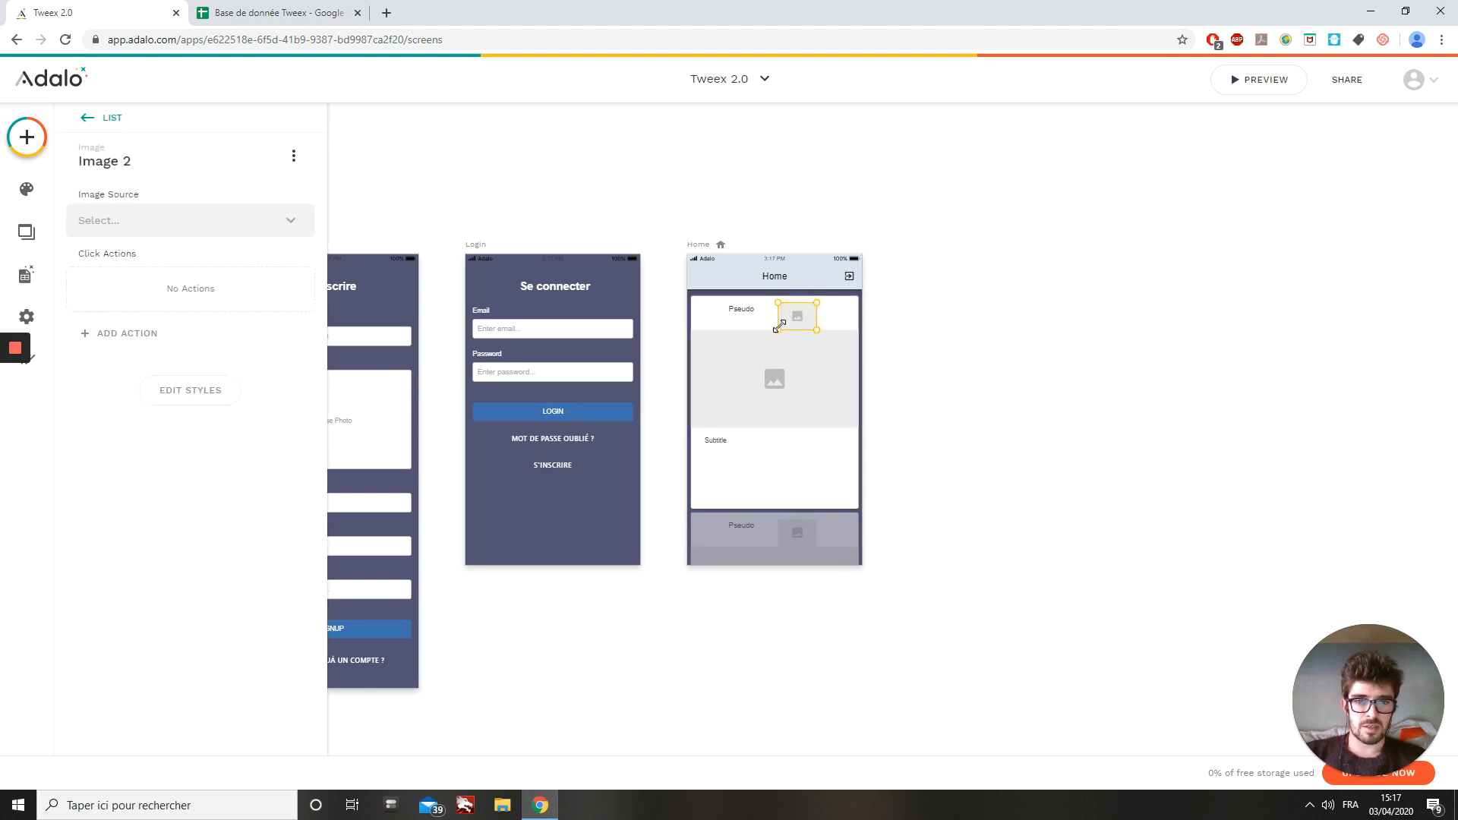
left_click_drag(777, 326, 794, 330)
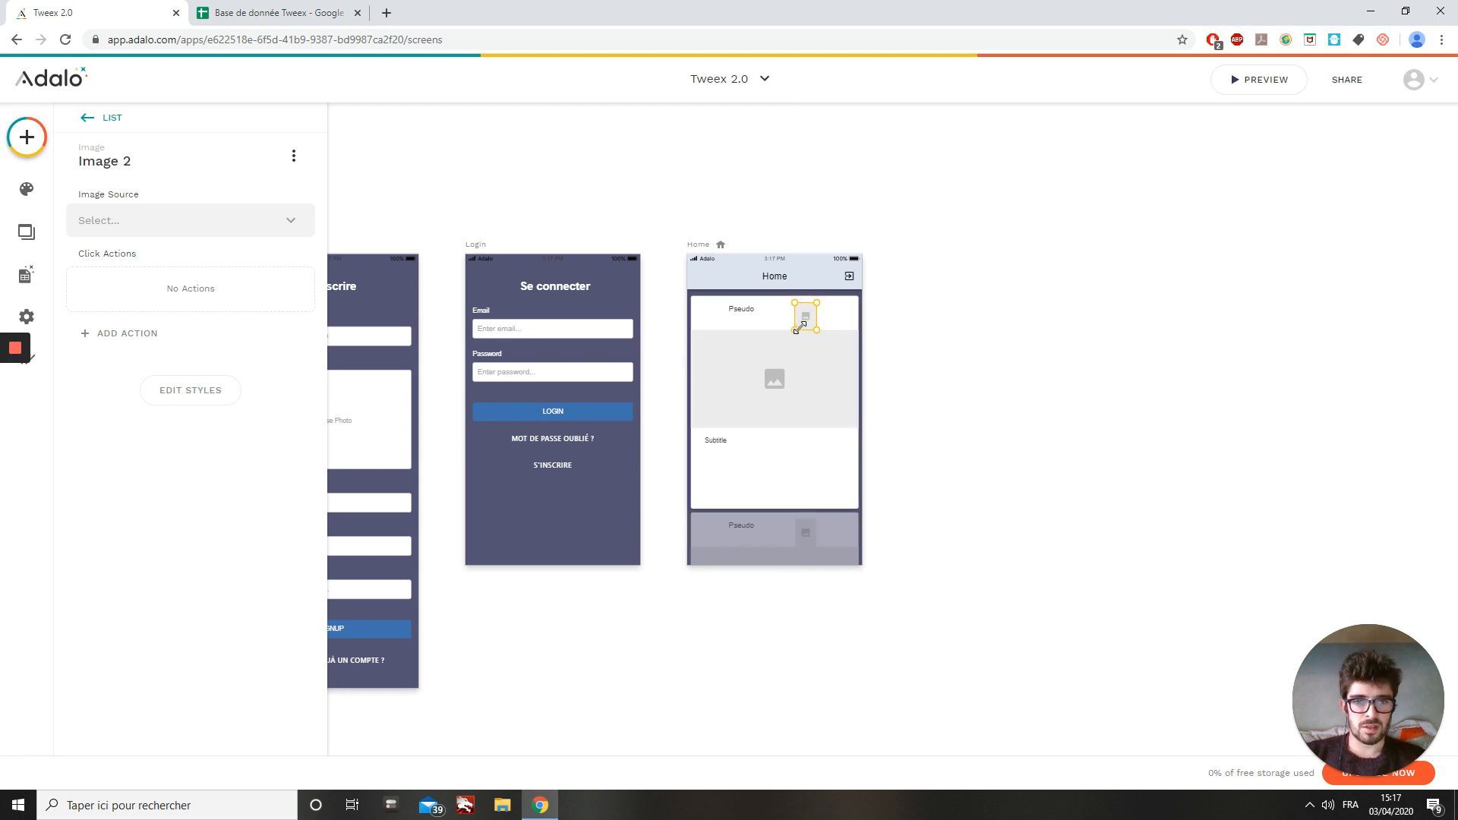
left_click_drag(805, 324, 712, 301)
Set the image to 50×50 with rounding 25 so it becomes a circle.
left_click(189, 389)
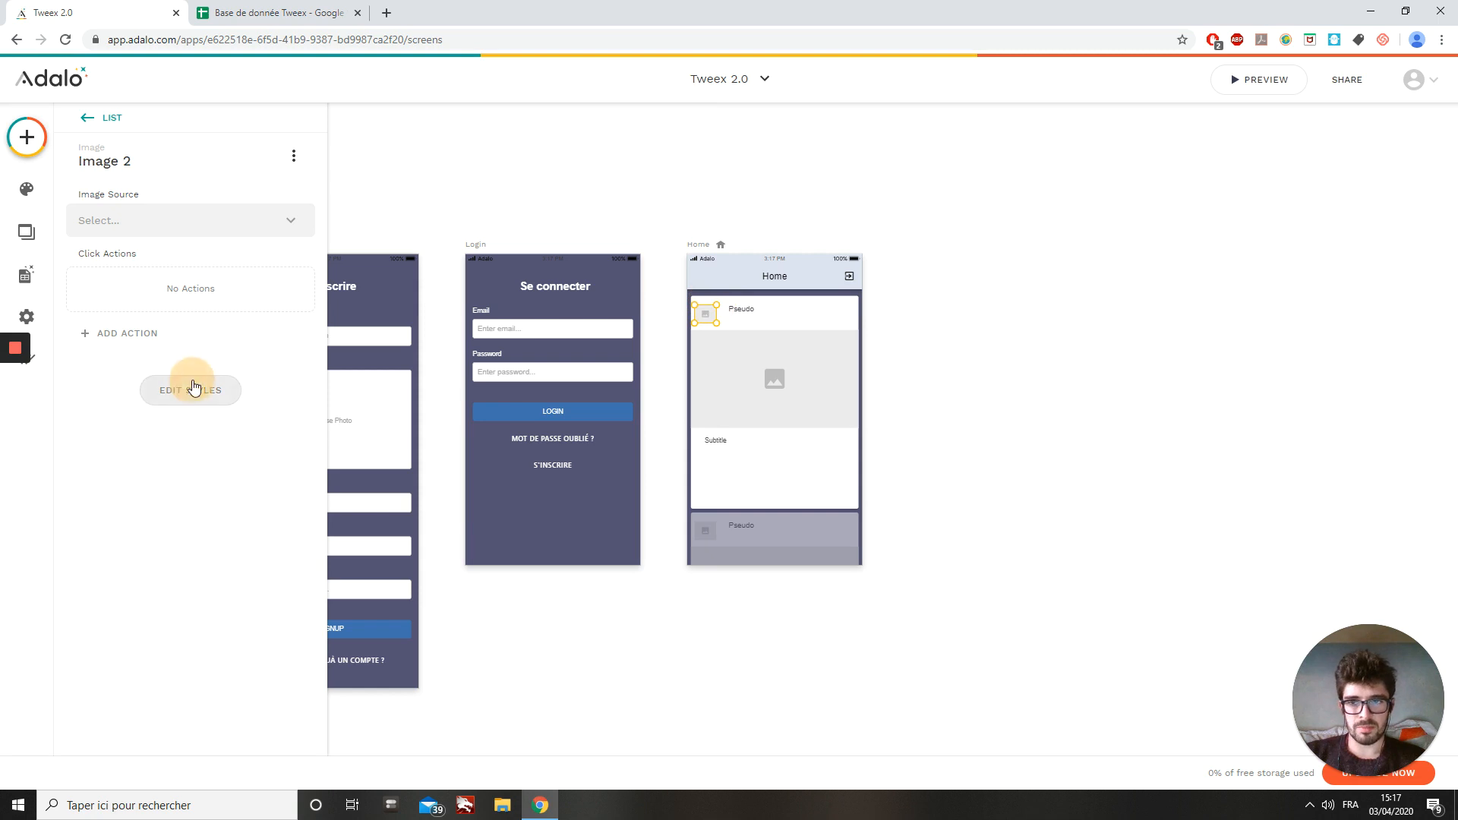
key("BackSpace")
key("BackSpace")
type("50")
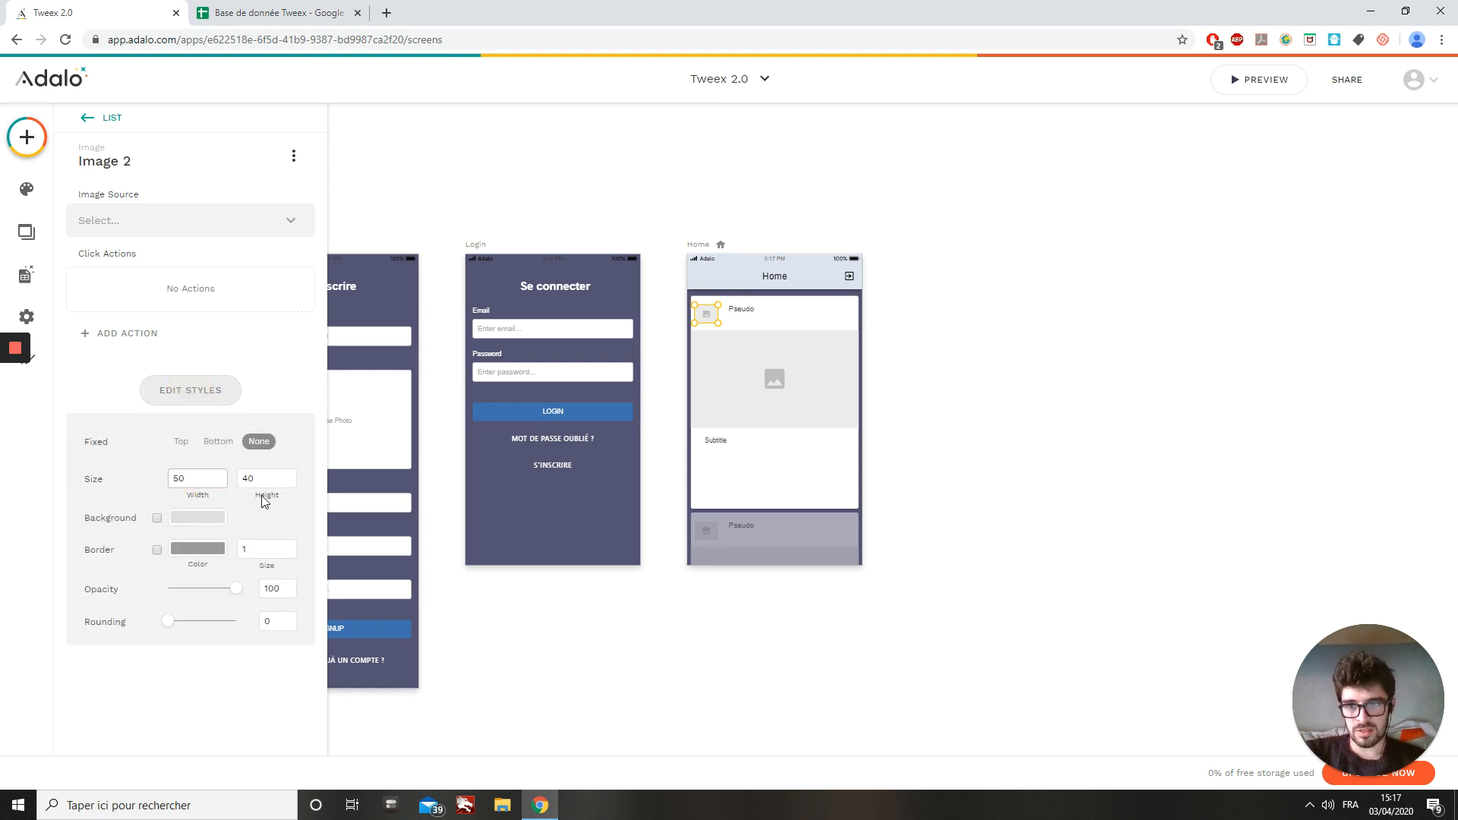
left_click(266, 476)
key("BackSpace")
key("BackSpace")
type("50")
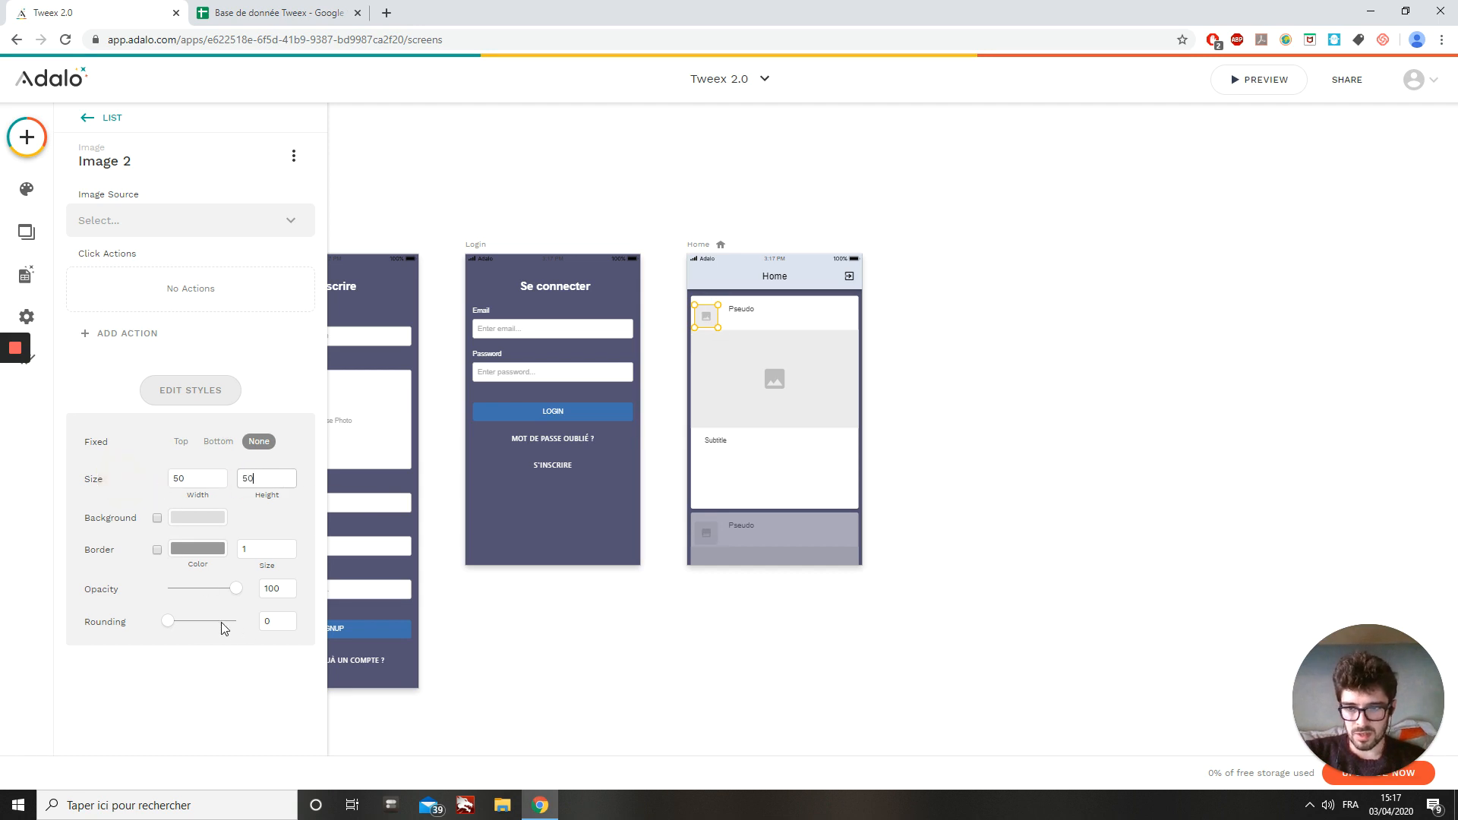
left_click_drag(186, 625, 433, 640)
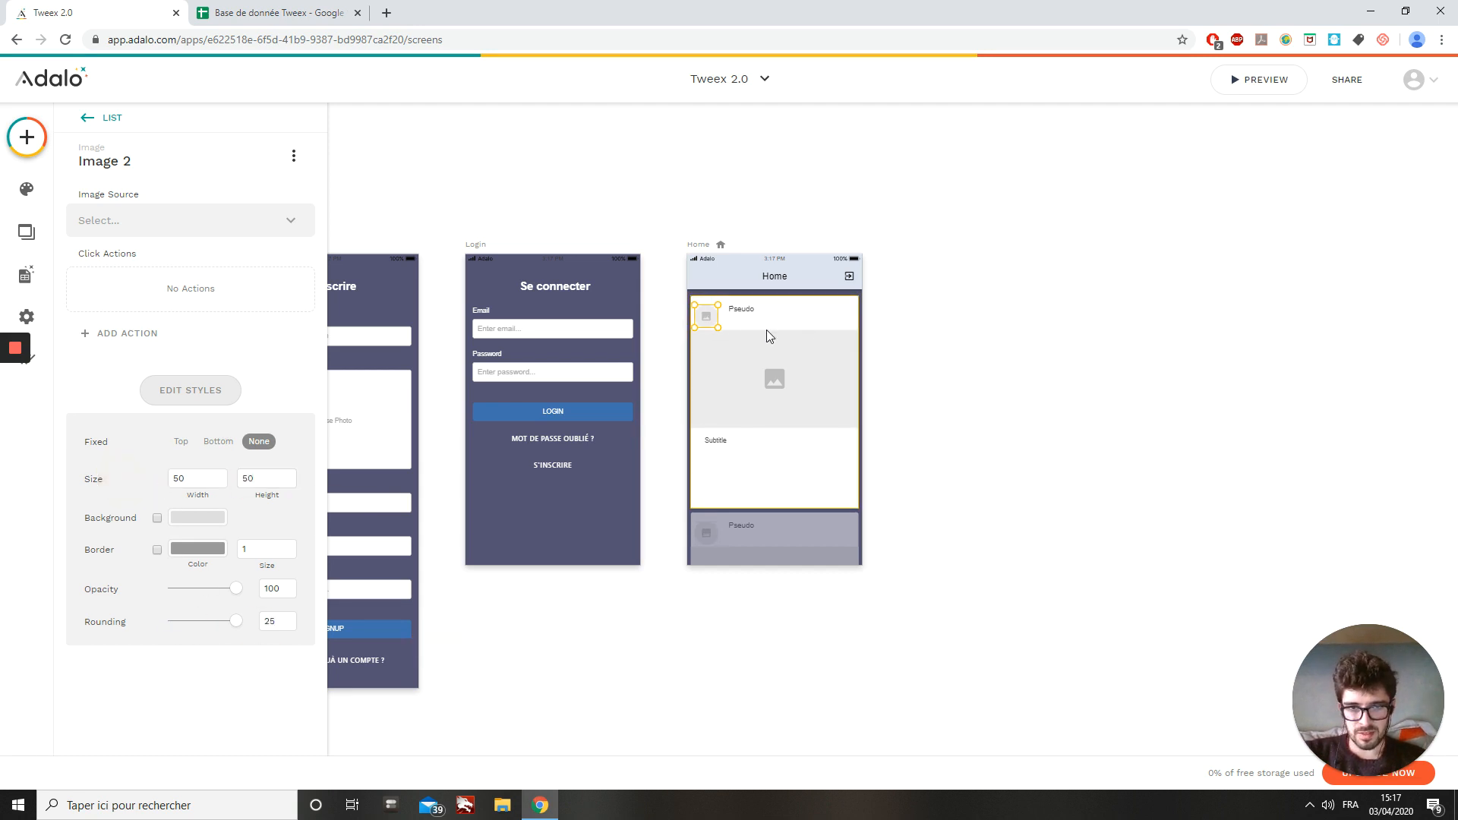
Position the round avatar in the card's top-left corner.
left_click(1205, 383)
scroll(758, 331, "up", 5)
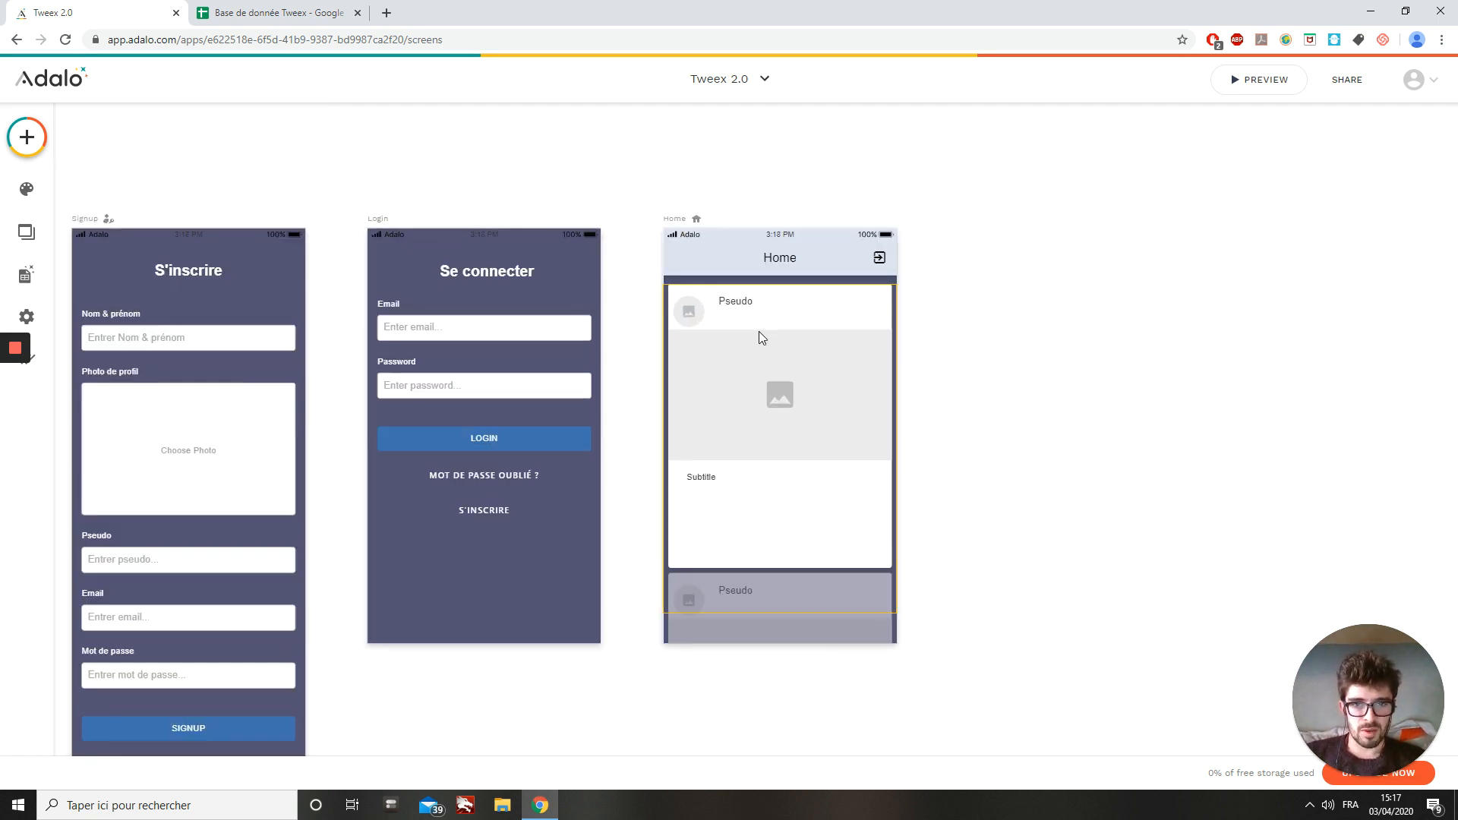
left_click(631, 297)
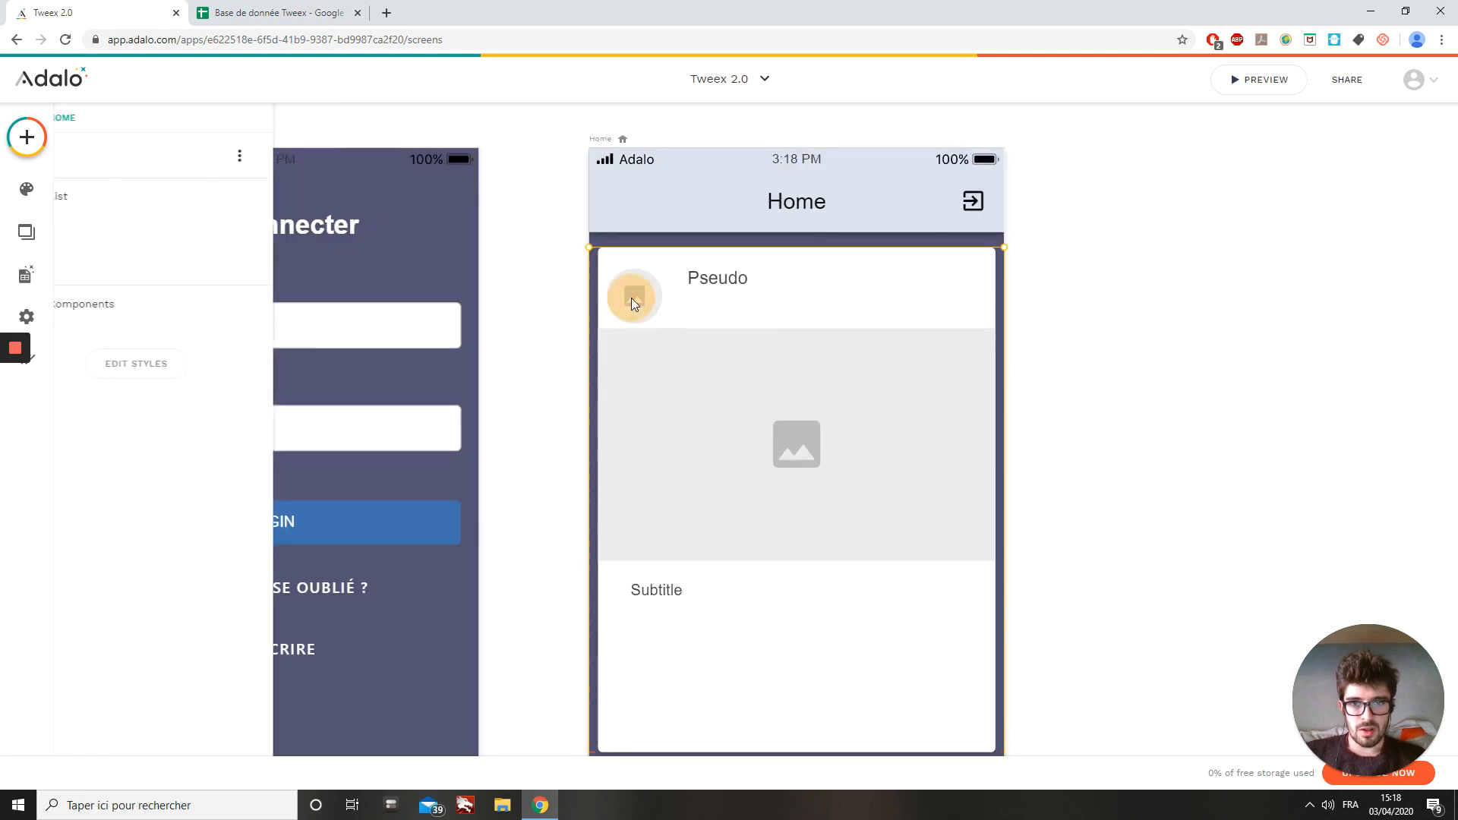
left_click_drag(630, 297, 626, 282)
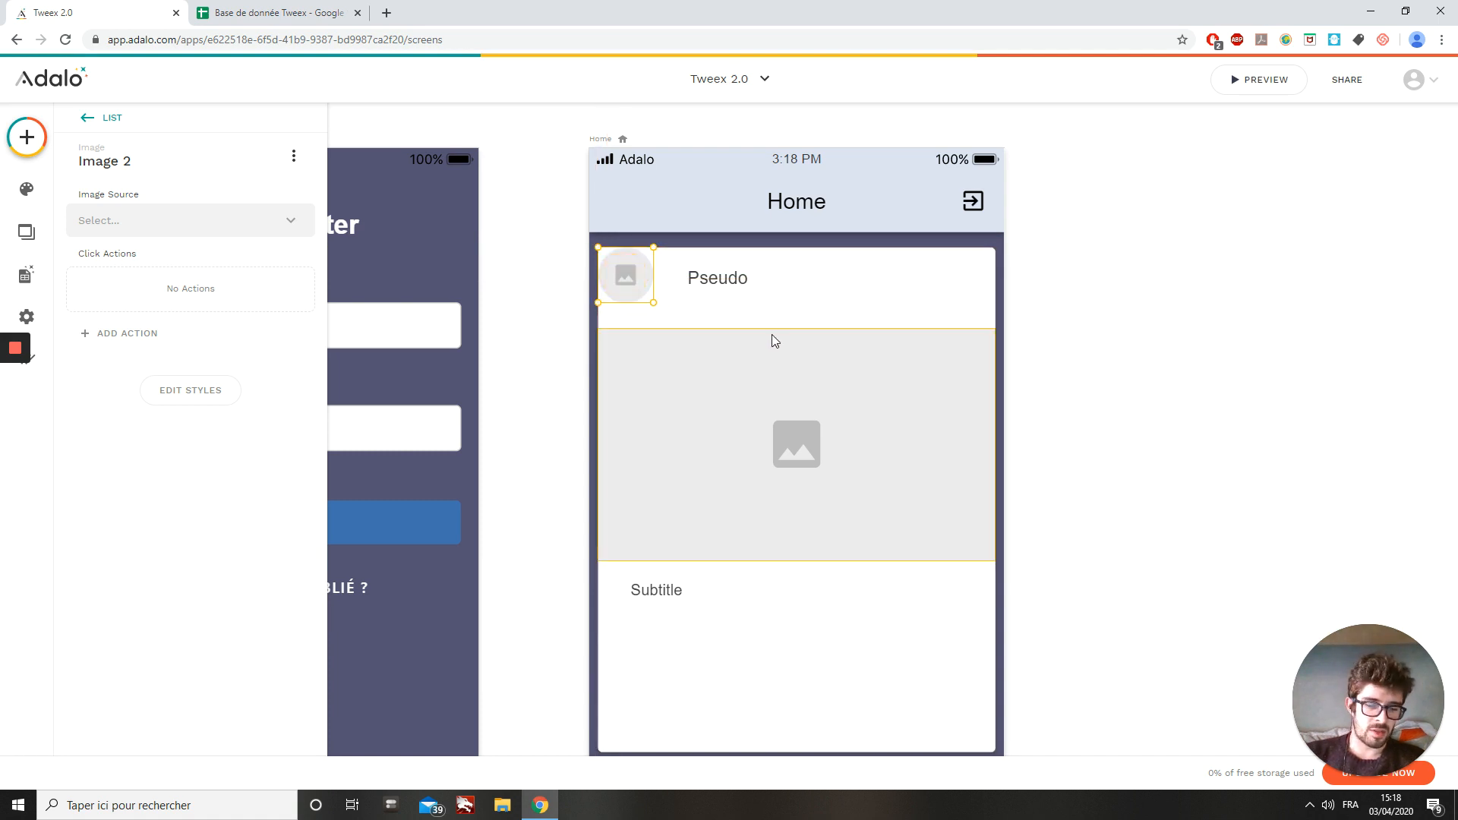
key("Down")
key("Down")
key("Down")
key("Down")
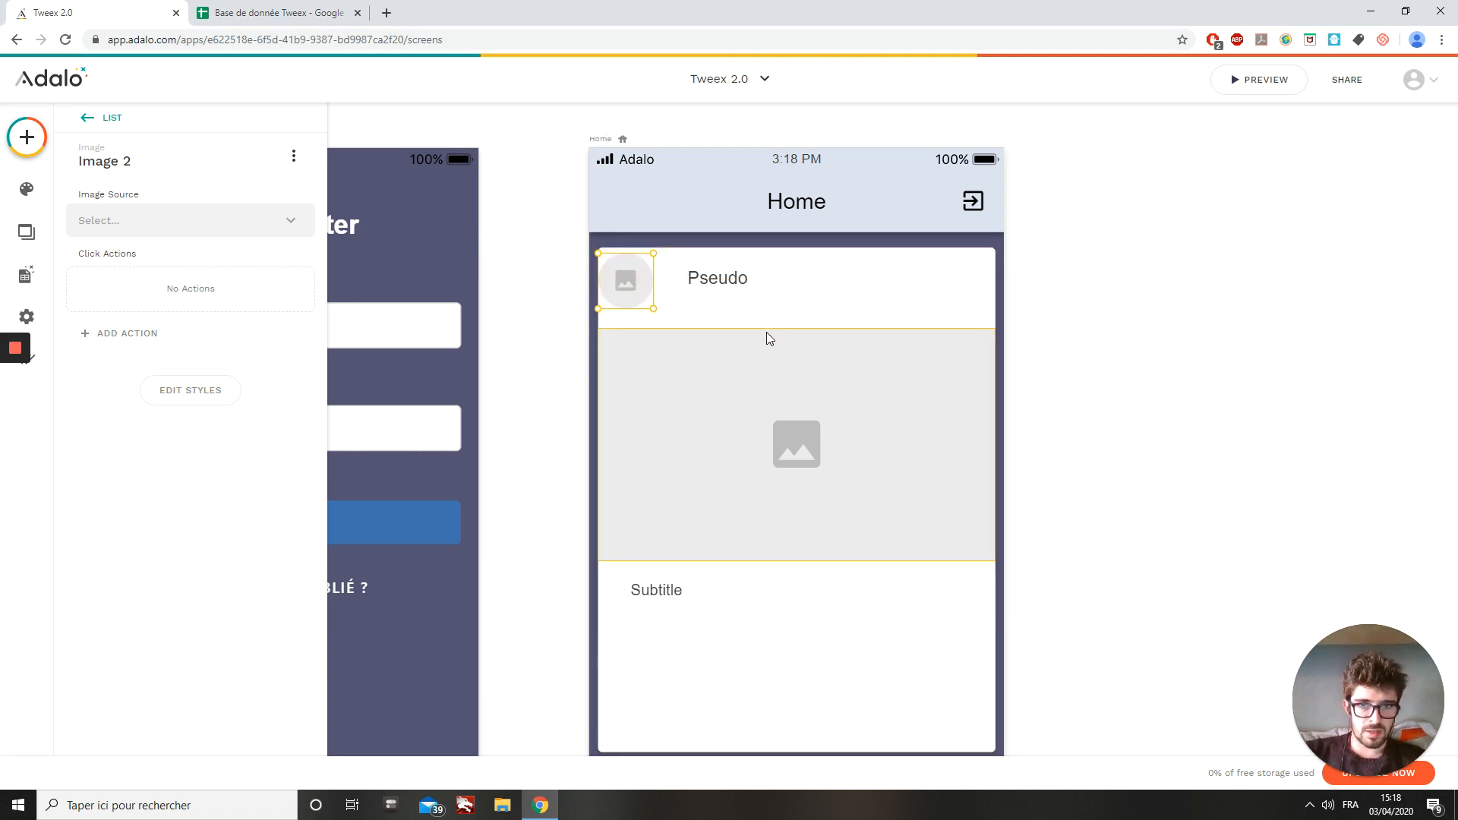
key("Right")
key("Right")
key("Right")
key("Right")
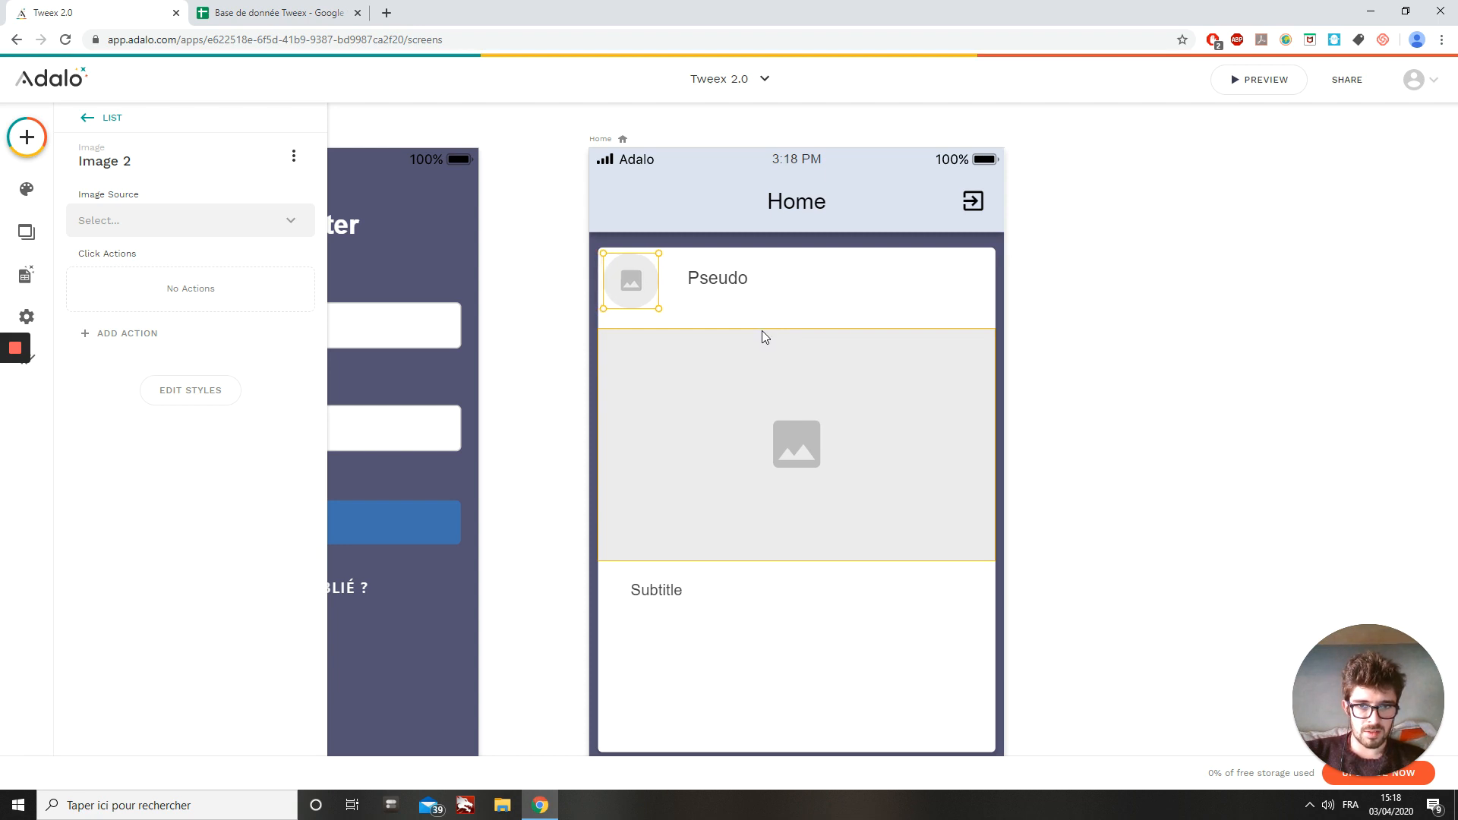
left_click(546, 290)
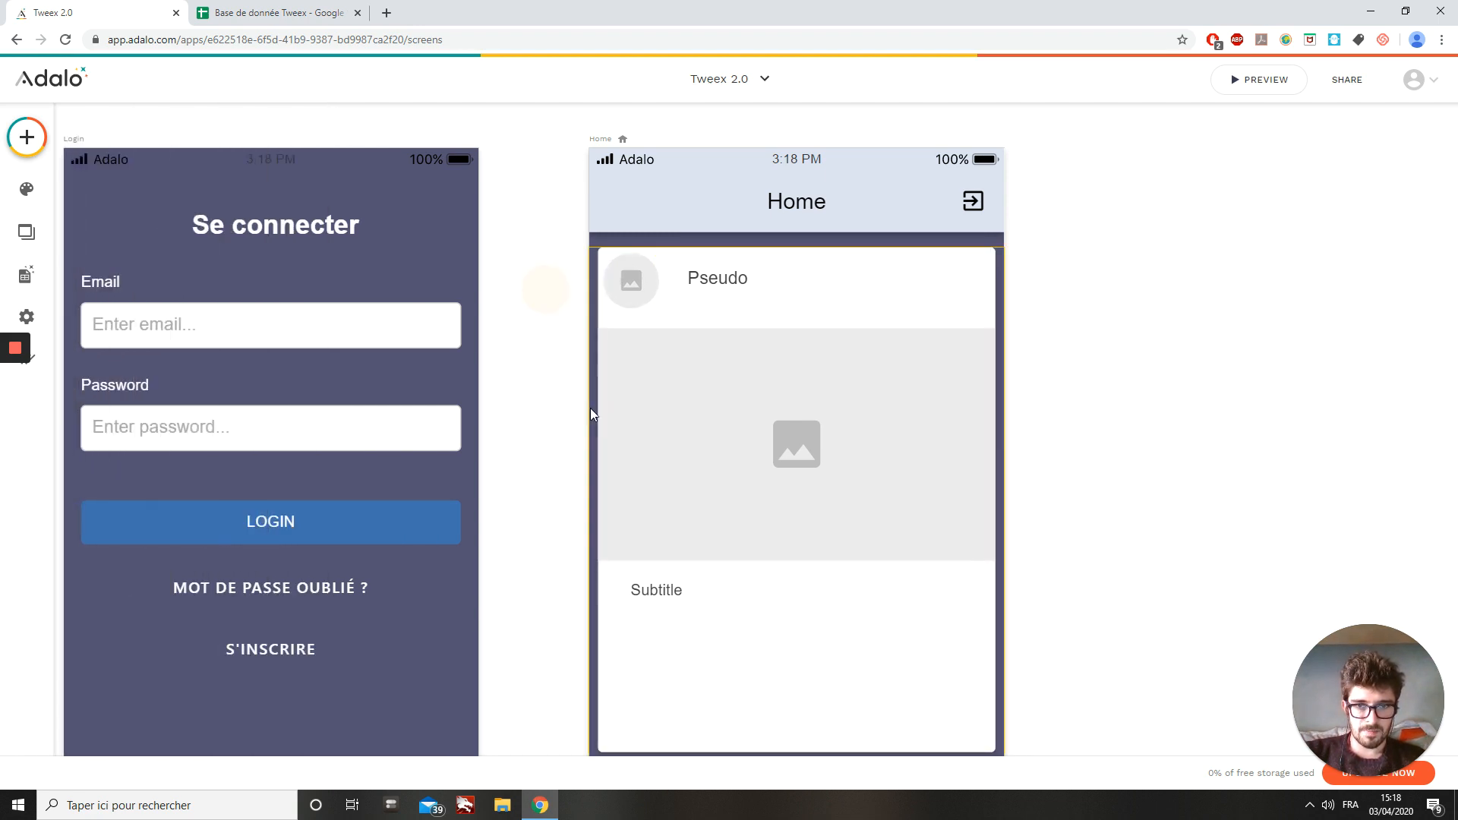
Move the Pseudo label beside the avatar and narrow its width.
left_click(713, 287)
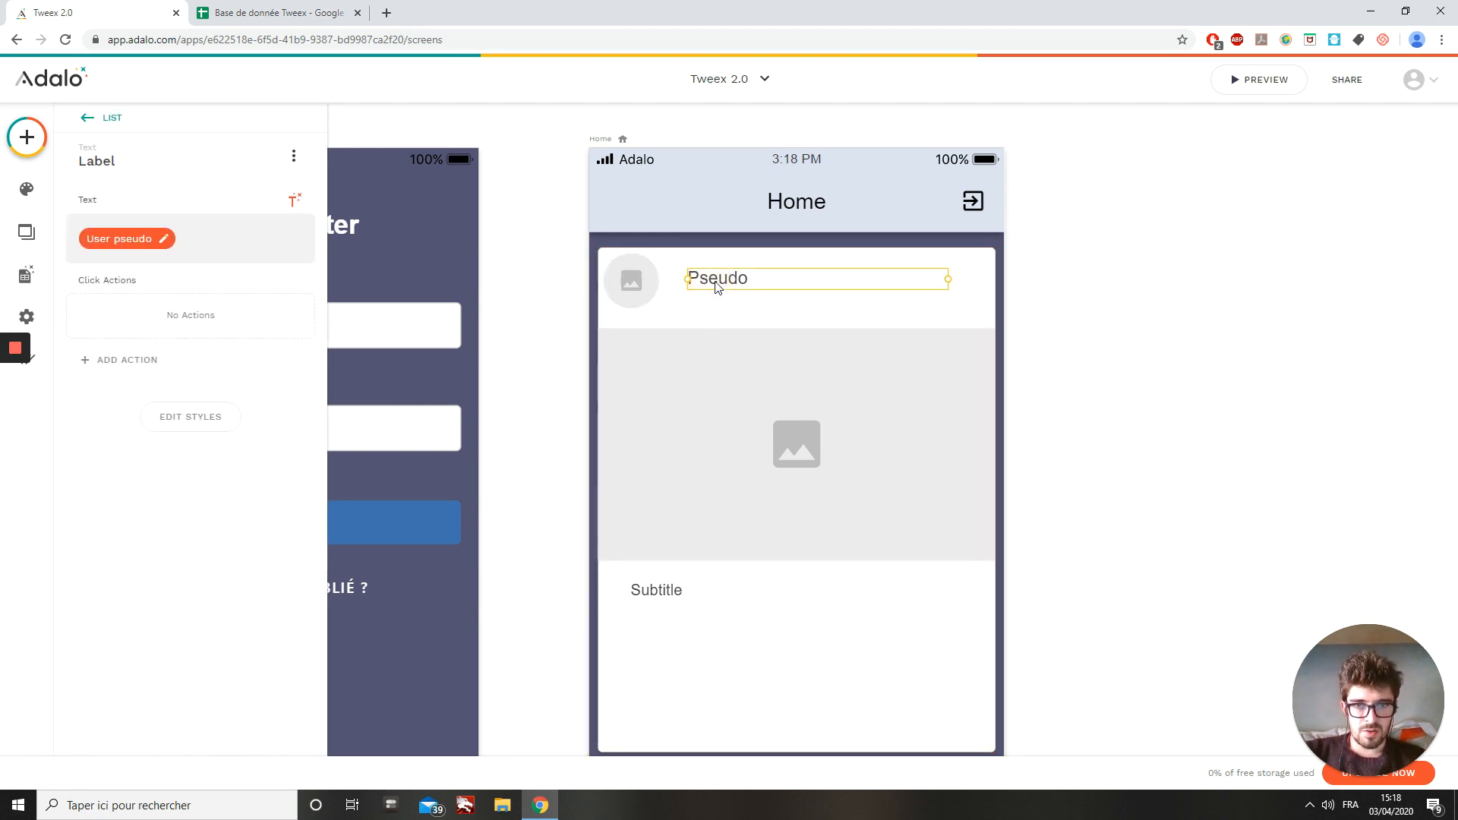
mouse_move(712, 287)
left_mouse_down()
mouse_move(694, 272)
mouse_move(691, 284)
left_mouse_up()
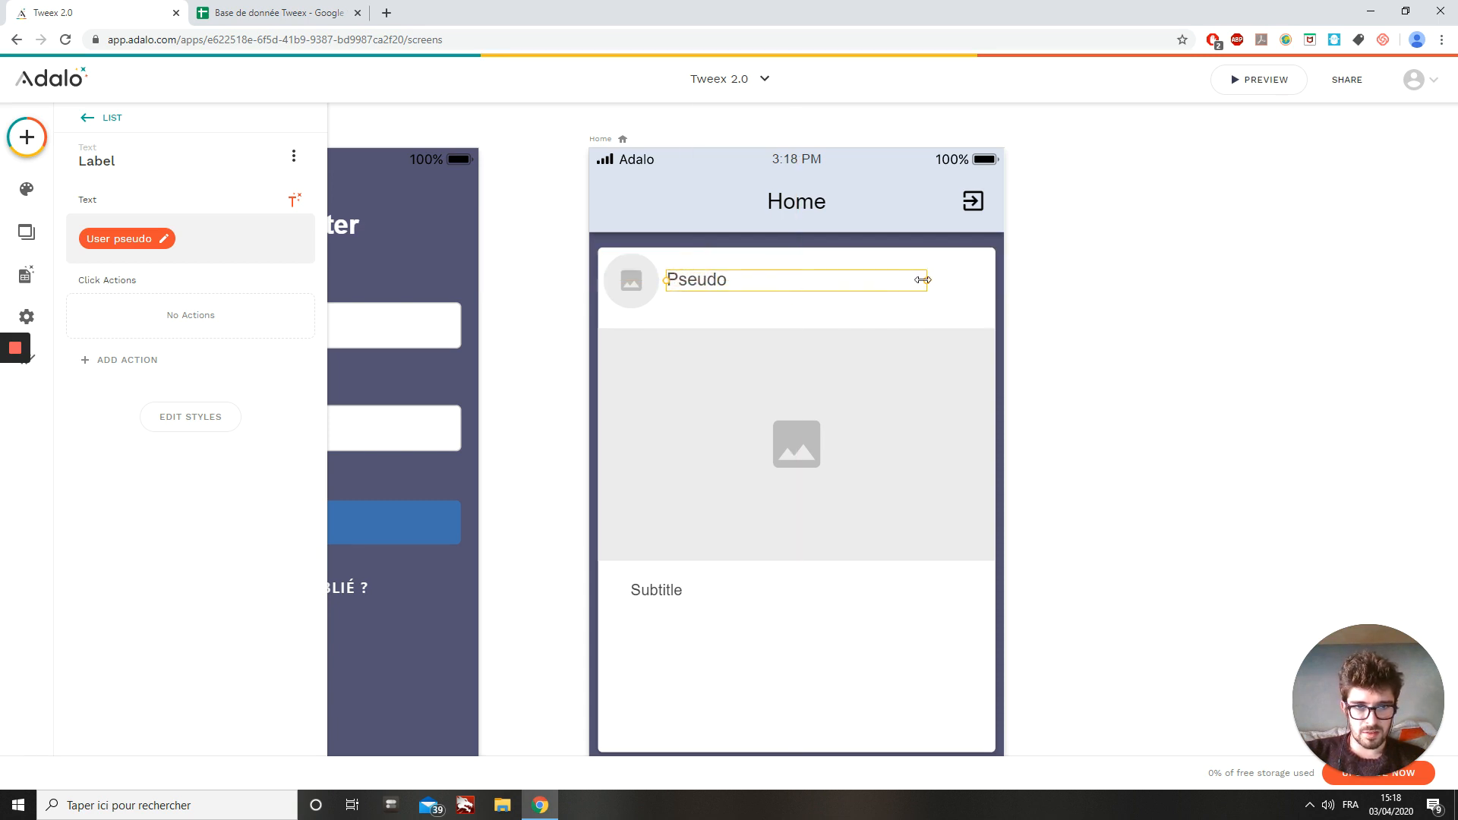
left_click_drag(926, 281, 855, 281)
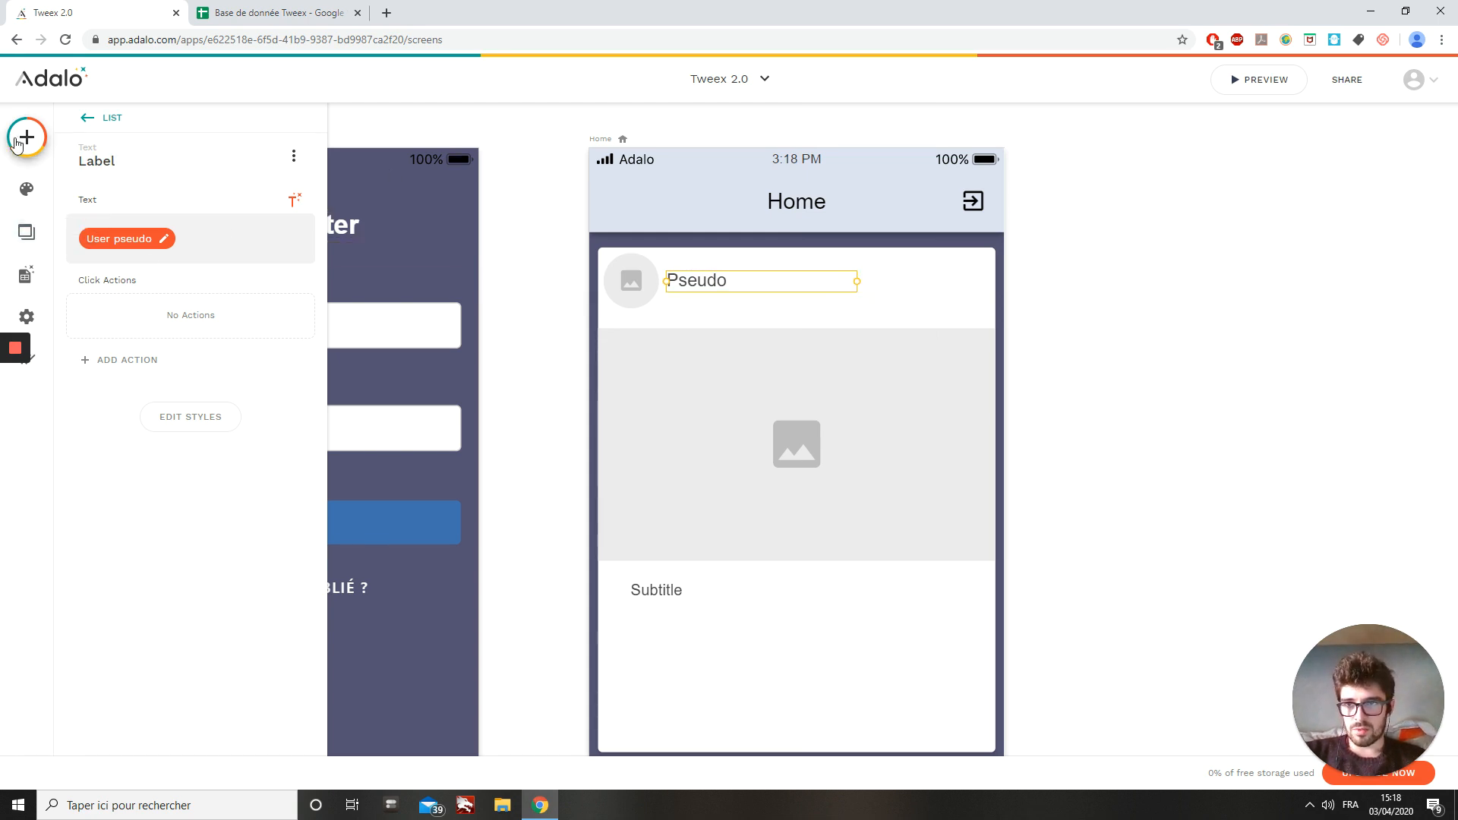
Look through the card's click actions without adding one, then reselect the publication list.
left_click(775, 666)
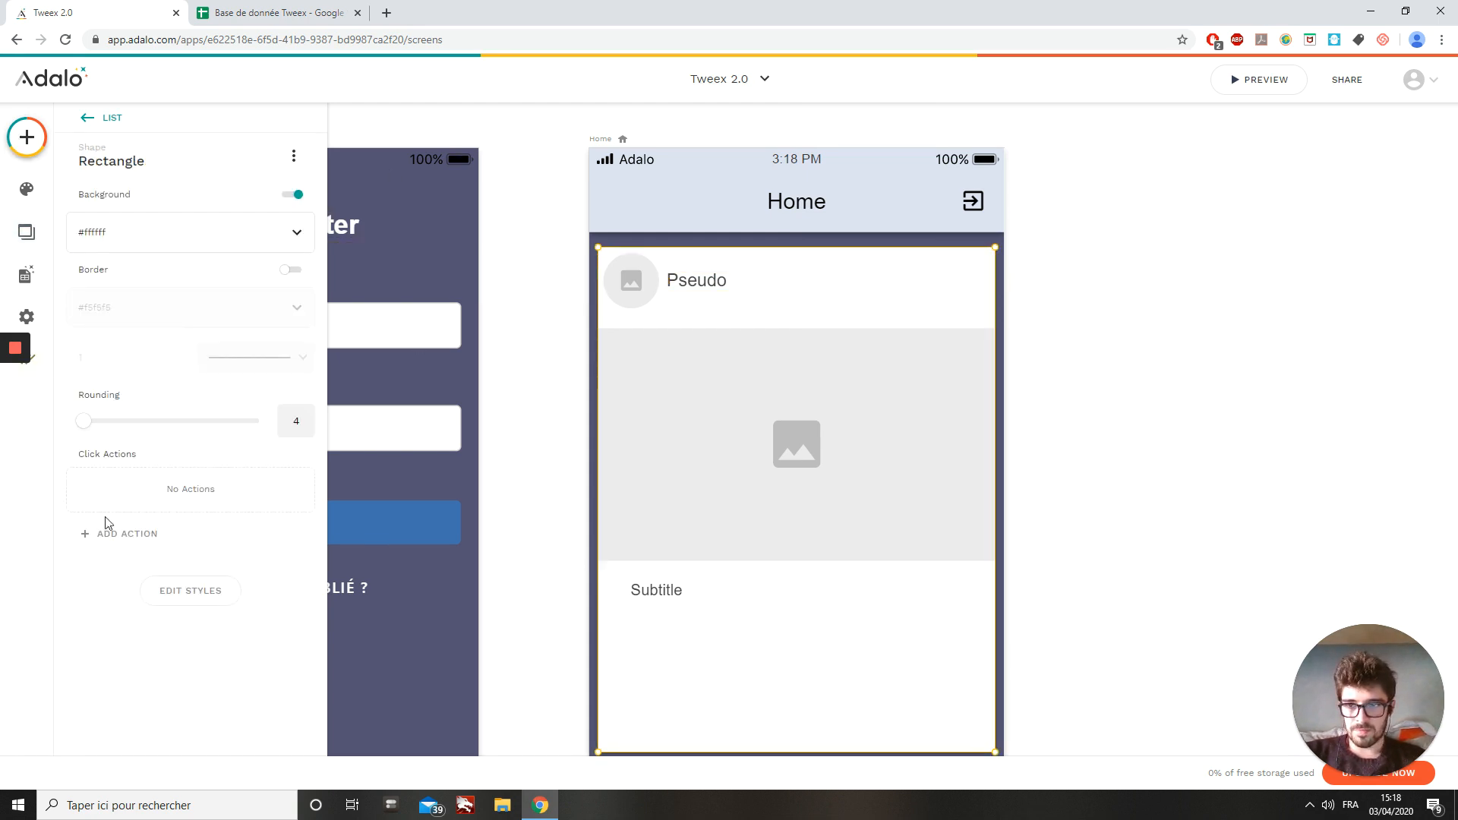
left_click(129, 536)
mouse_move(170, 491)
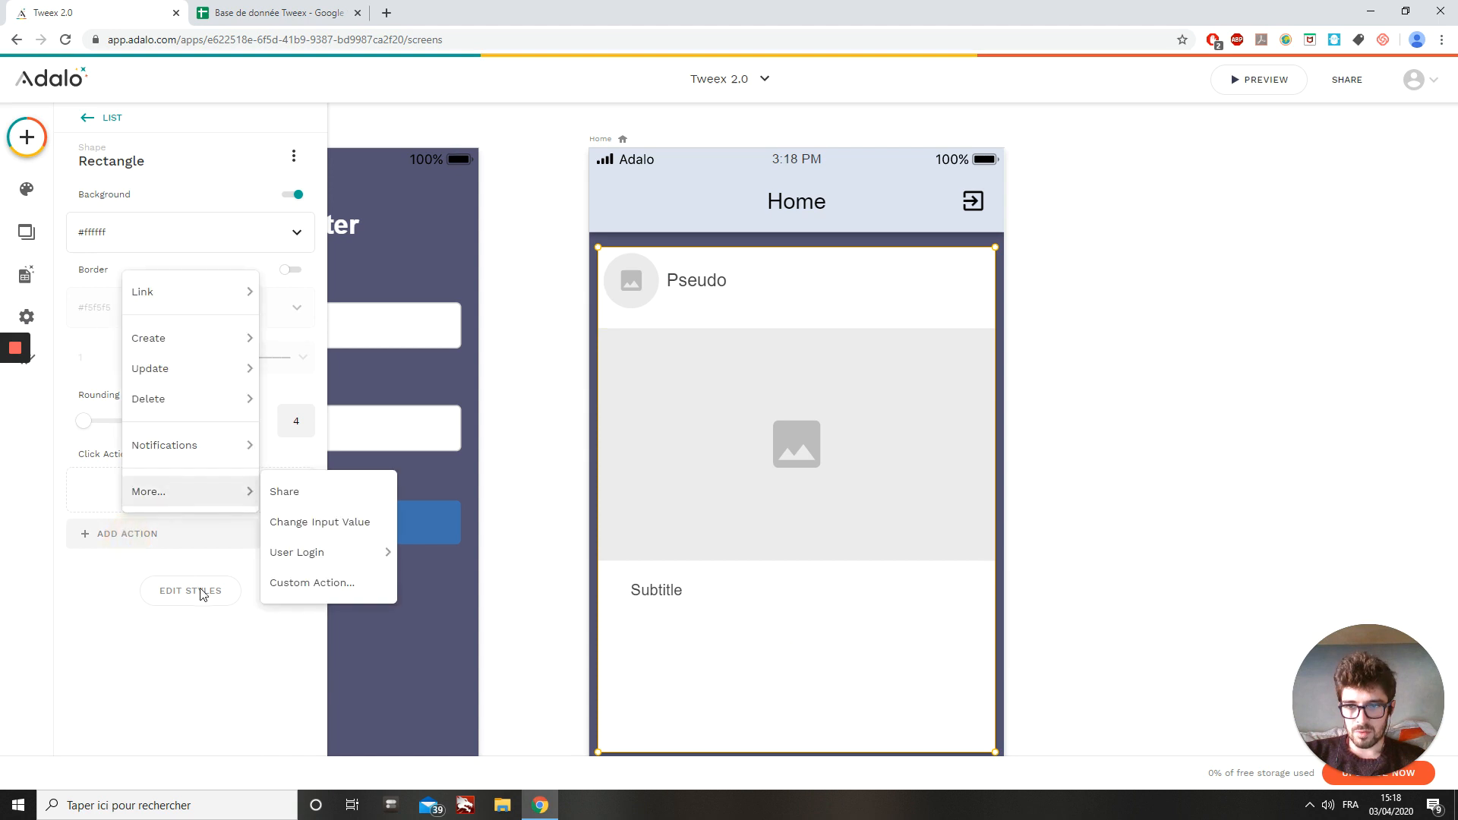
left_click(76, 612)
scroll(738, 748, "down", 3)
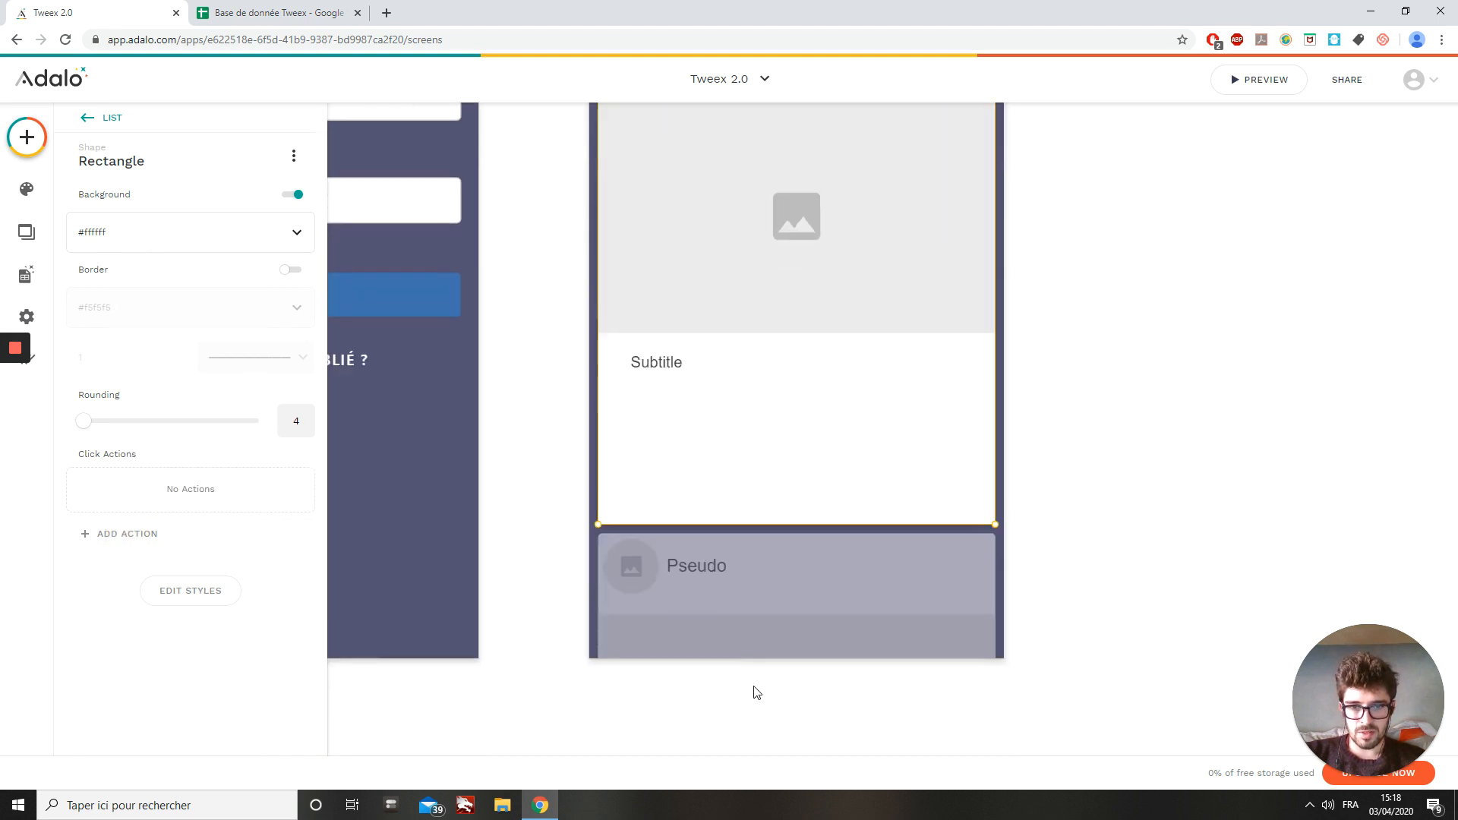
left_click(742, 589)
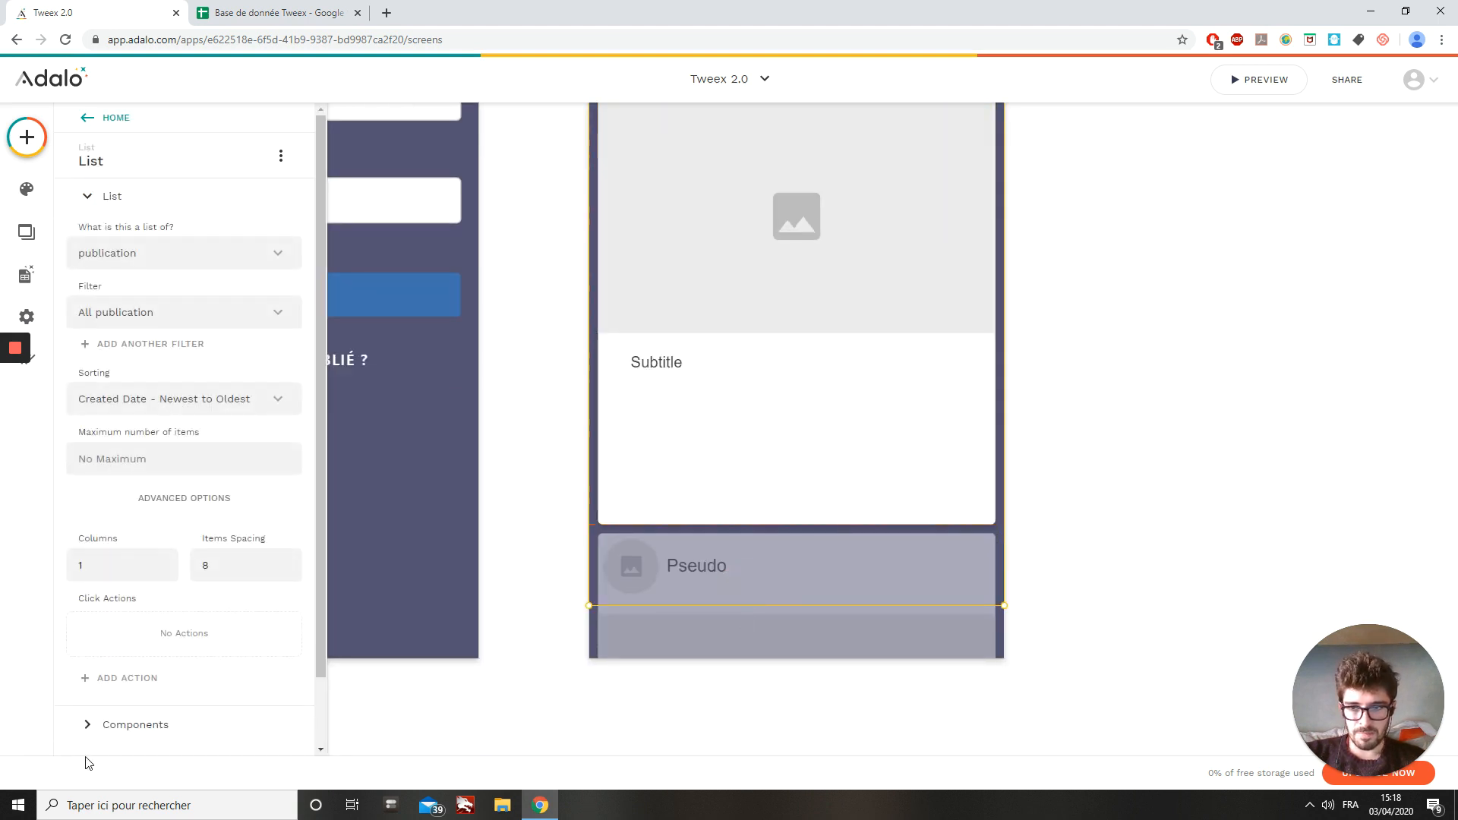
left_click(207, 725)
Add a narrow, smaller-font text label just under Pseudo in the list card.
left_click(162, 488)
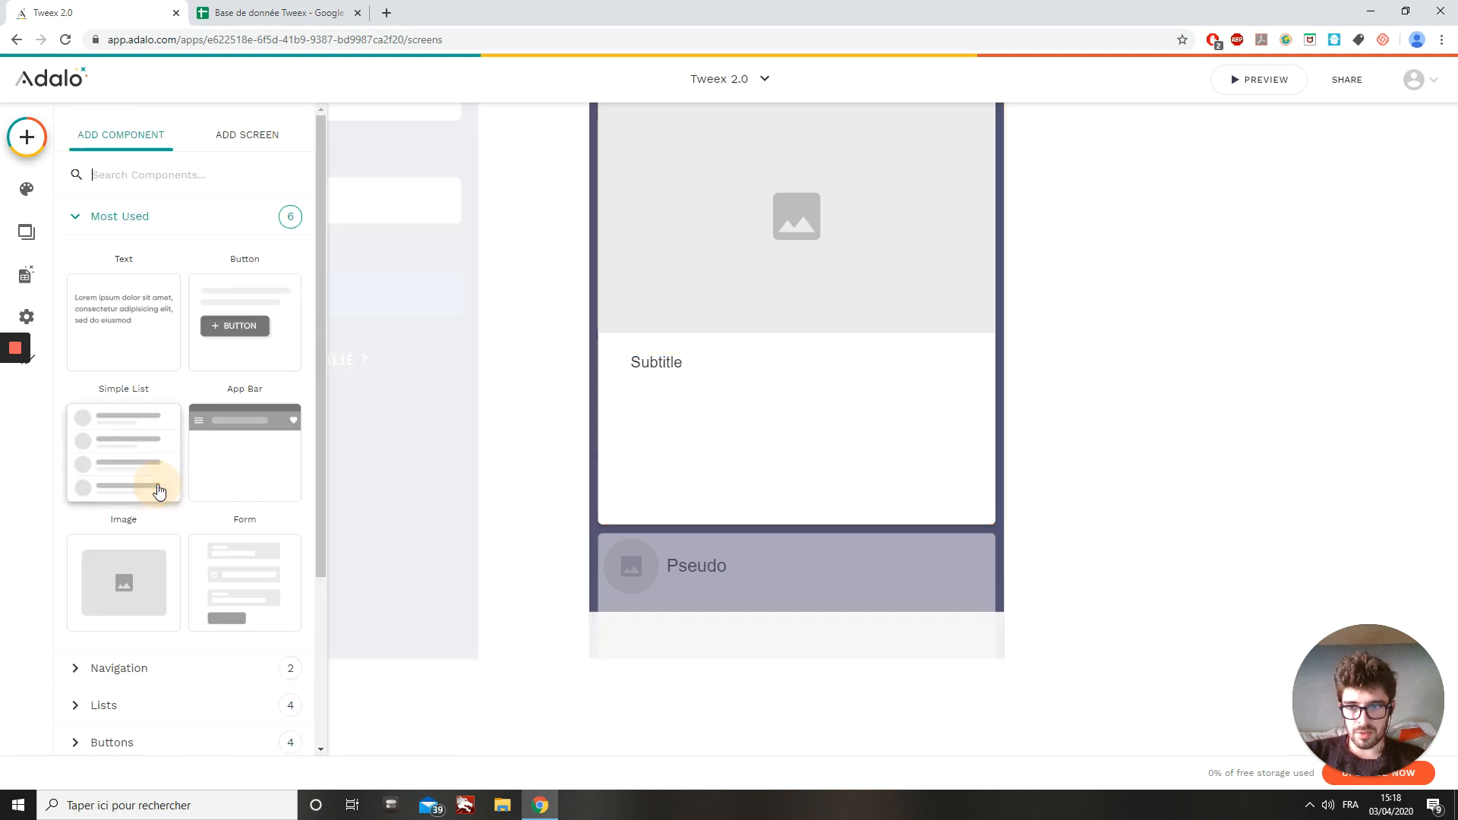
left_click_drag(137, 341, 716, 183)
left_click_drag(1041, 183, 921, 184)
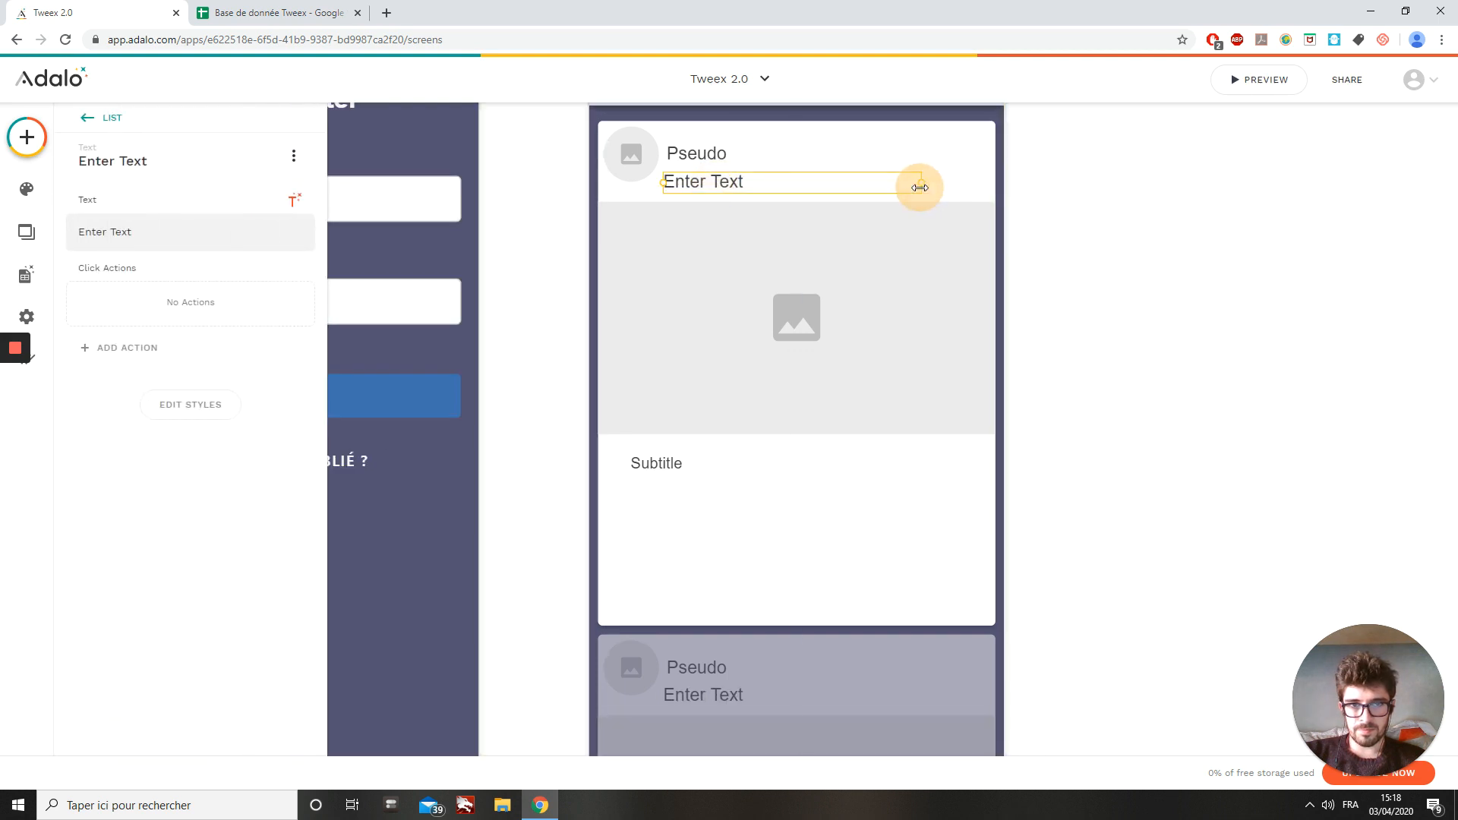
left_click(216, 408)
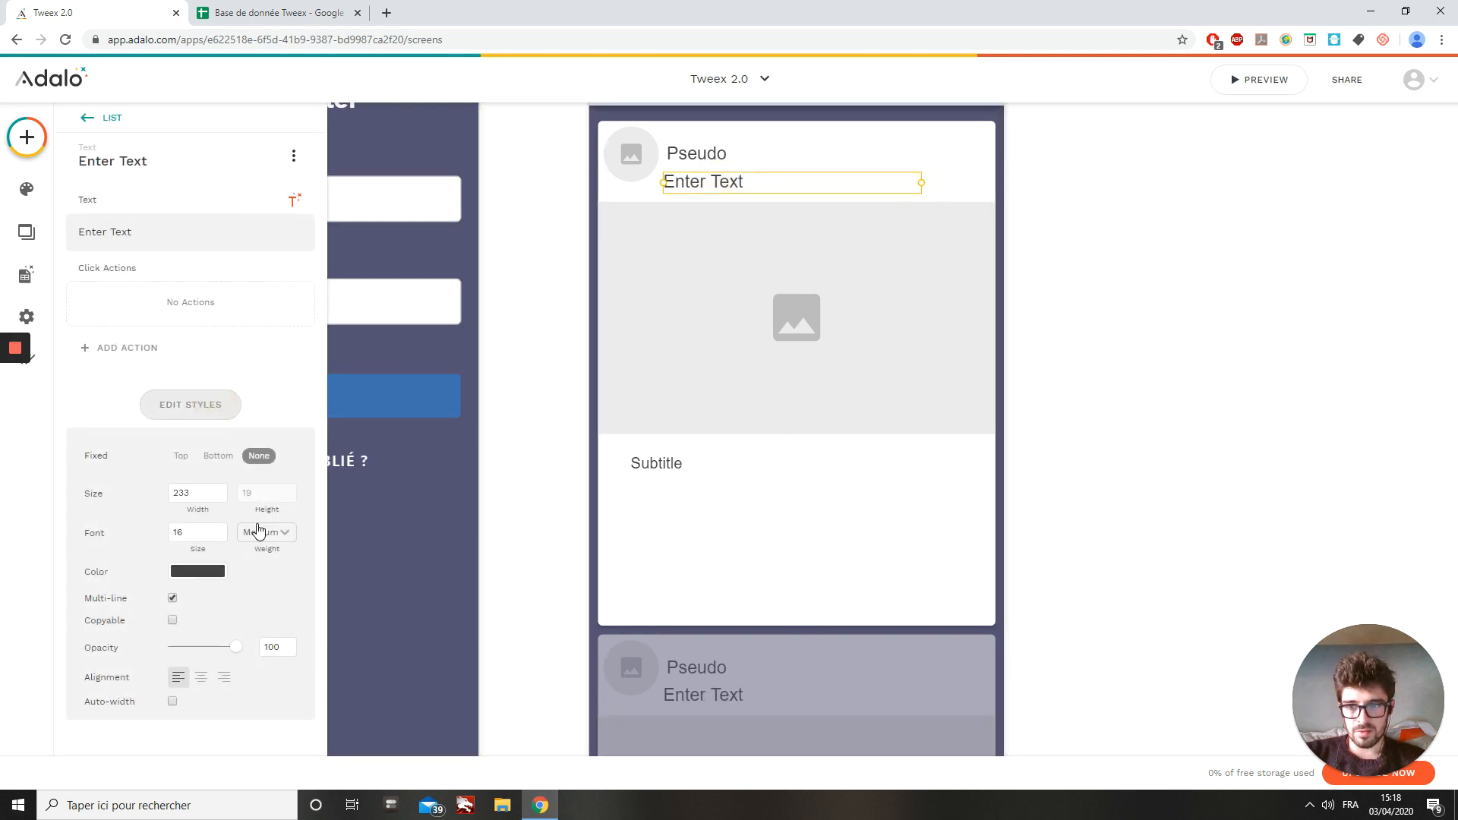
left_click(222, 535)
left_click(222, 535)
left_click(221, 535)
left_click(221, 535)
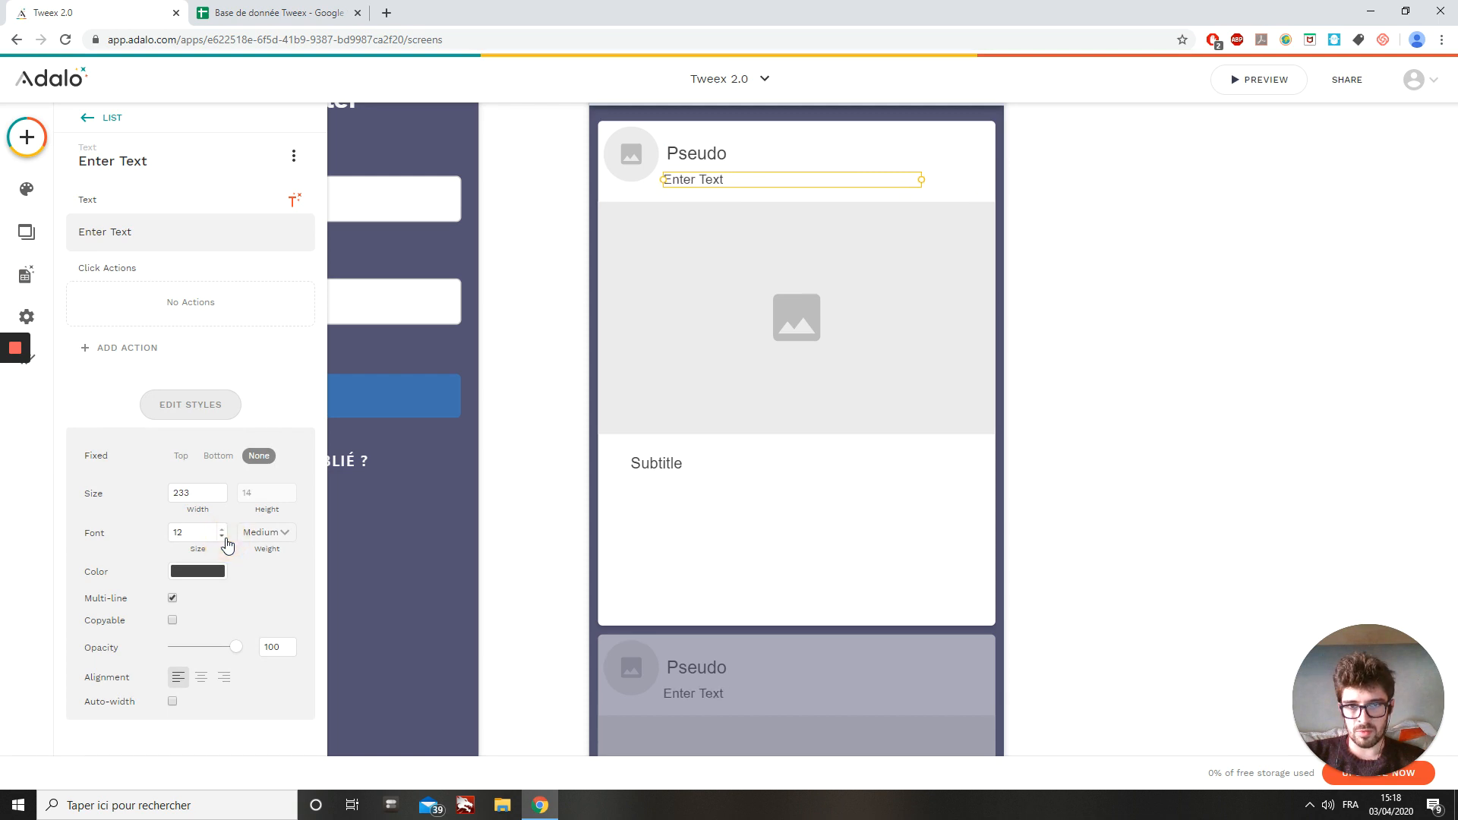
left_click(222, 535)
left_click(222, 535)
left_click_drag(699, 182, 702, 176)
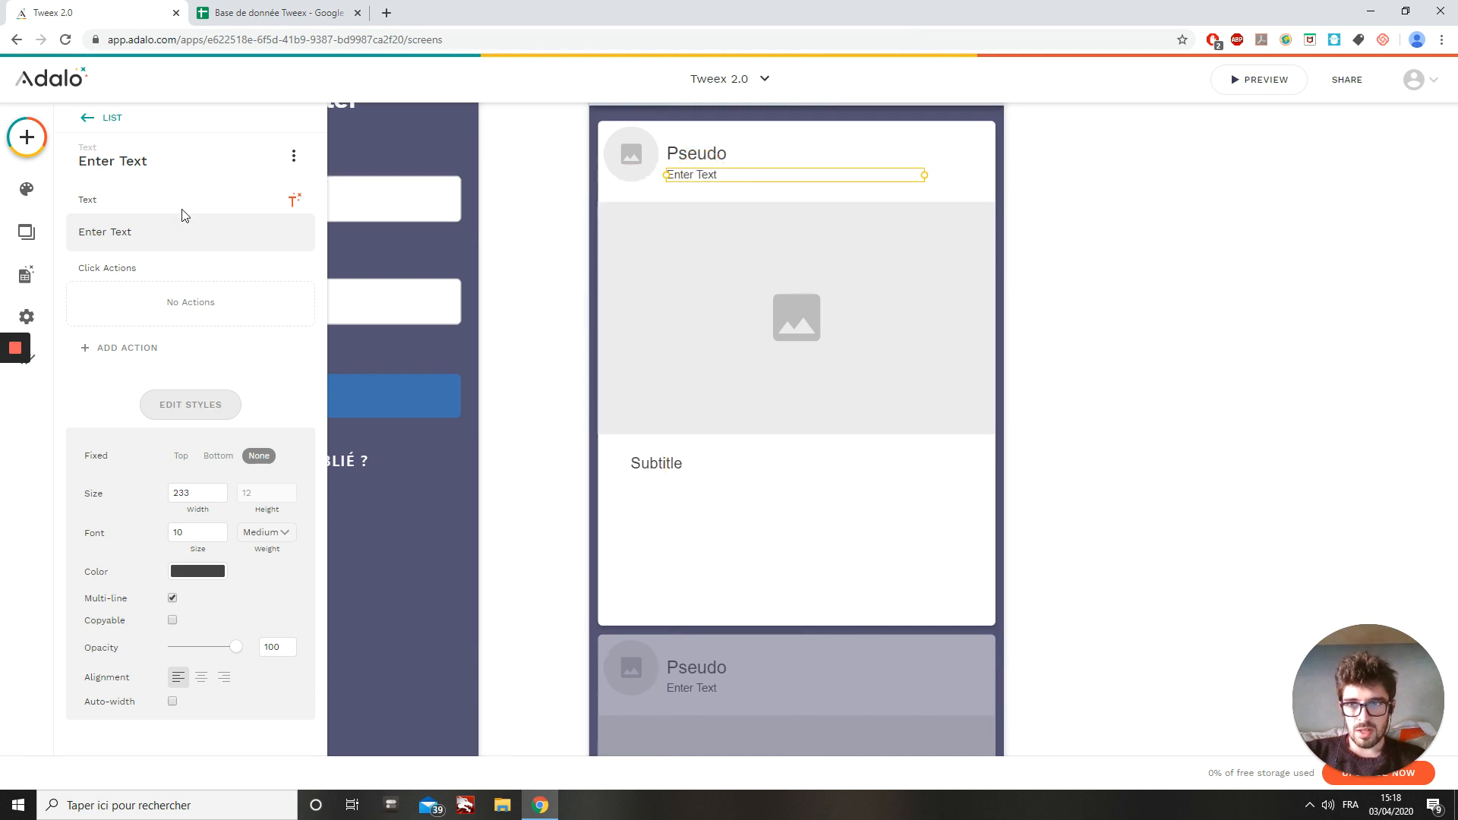
Bind the label to the publication's Created Date, narrow it, and shift Subtitle to the left edge.
left_click(144, 231)
key("BackSpace")
key("BackSpace")
key("BackSpace")
key("BackSpace")
key("BackSpace")
key("BackSpace")
key("BackSpace")
key("BackSpace")
key("BackSpace")
key("BackSpace")
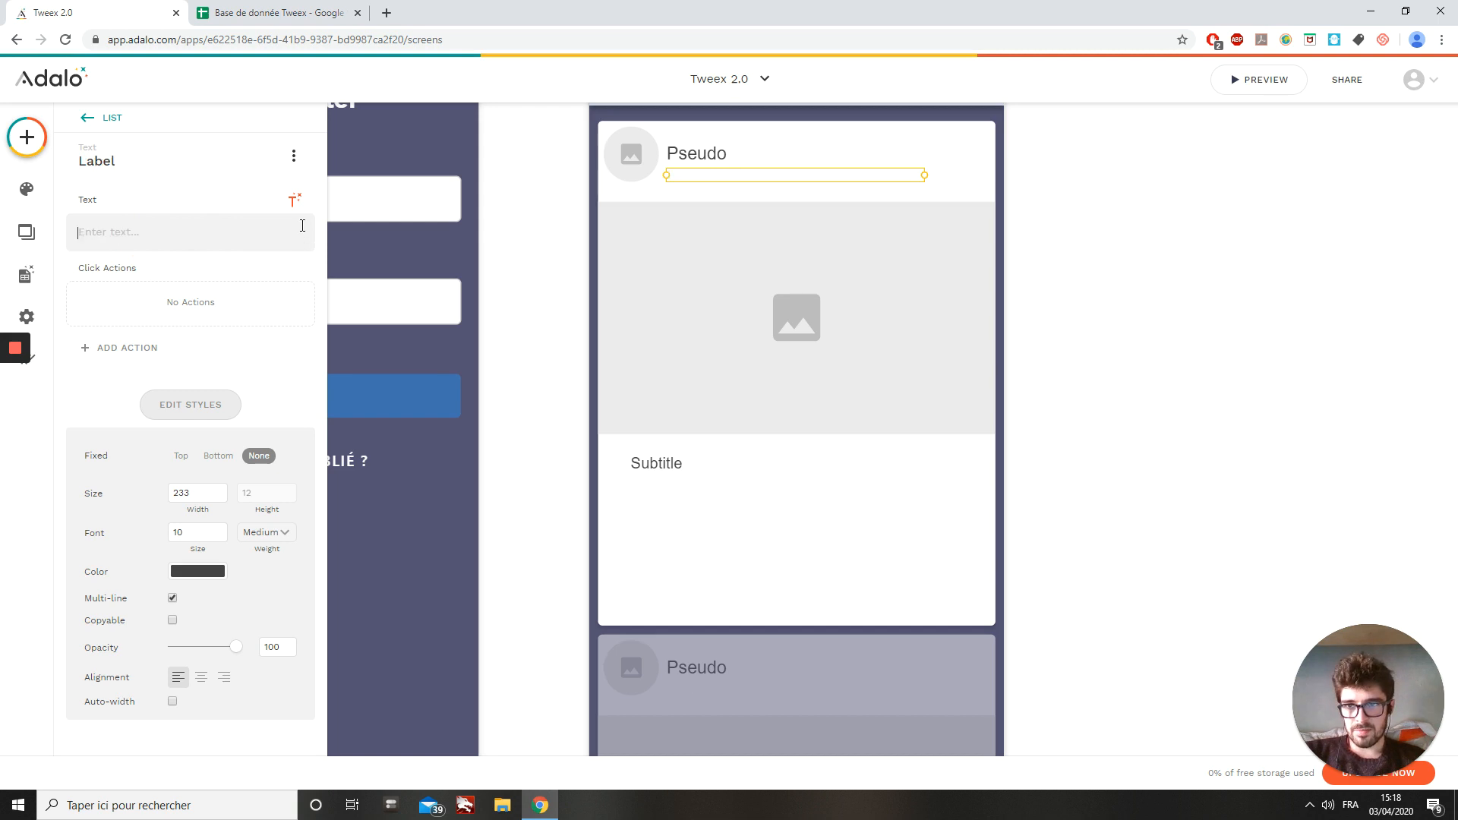
left_click(294, 201)
mouse_move(261, 234)
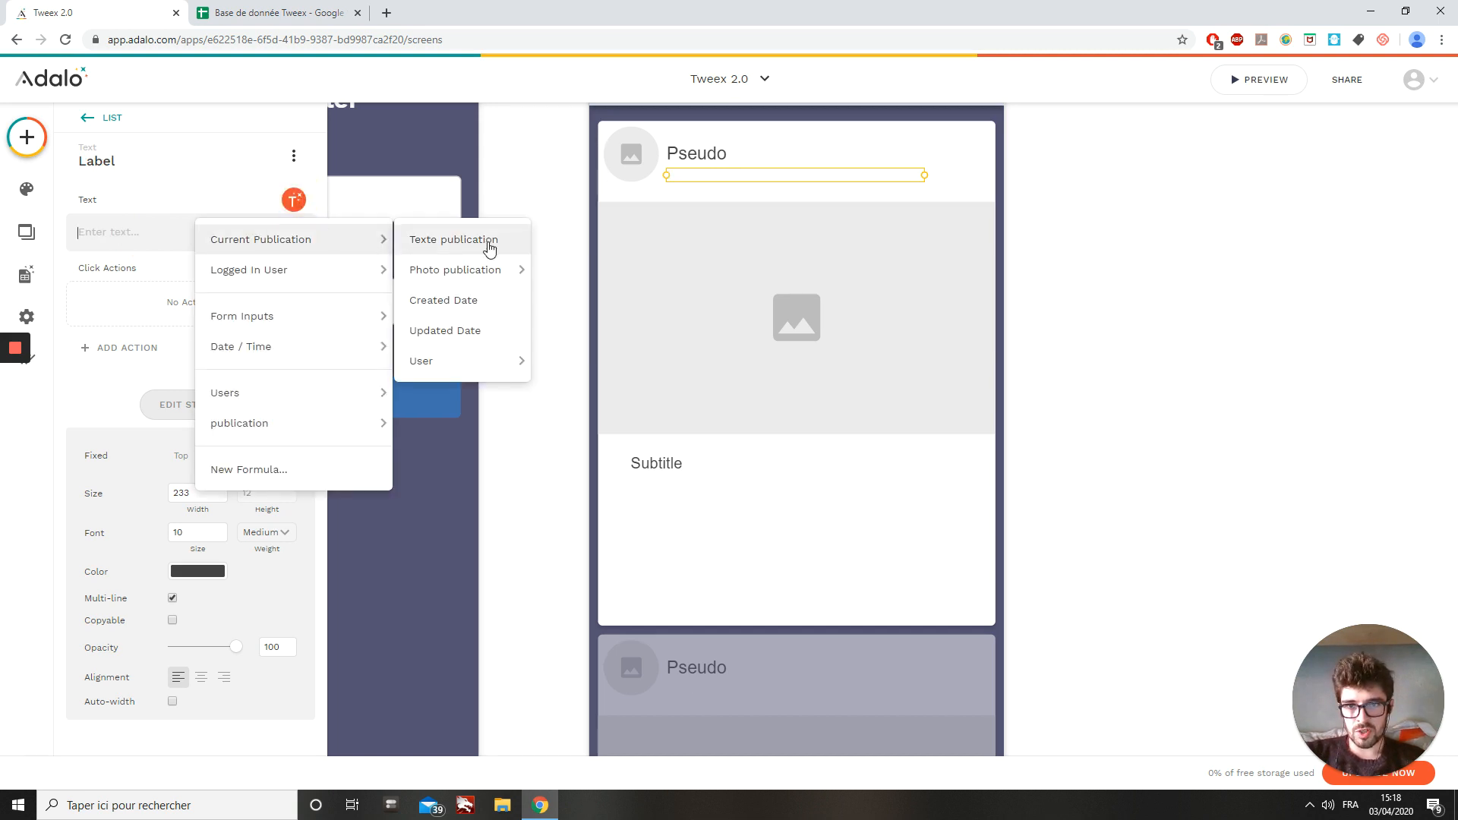
left_click(444, 300)
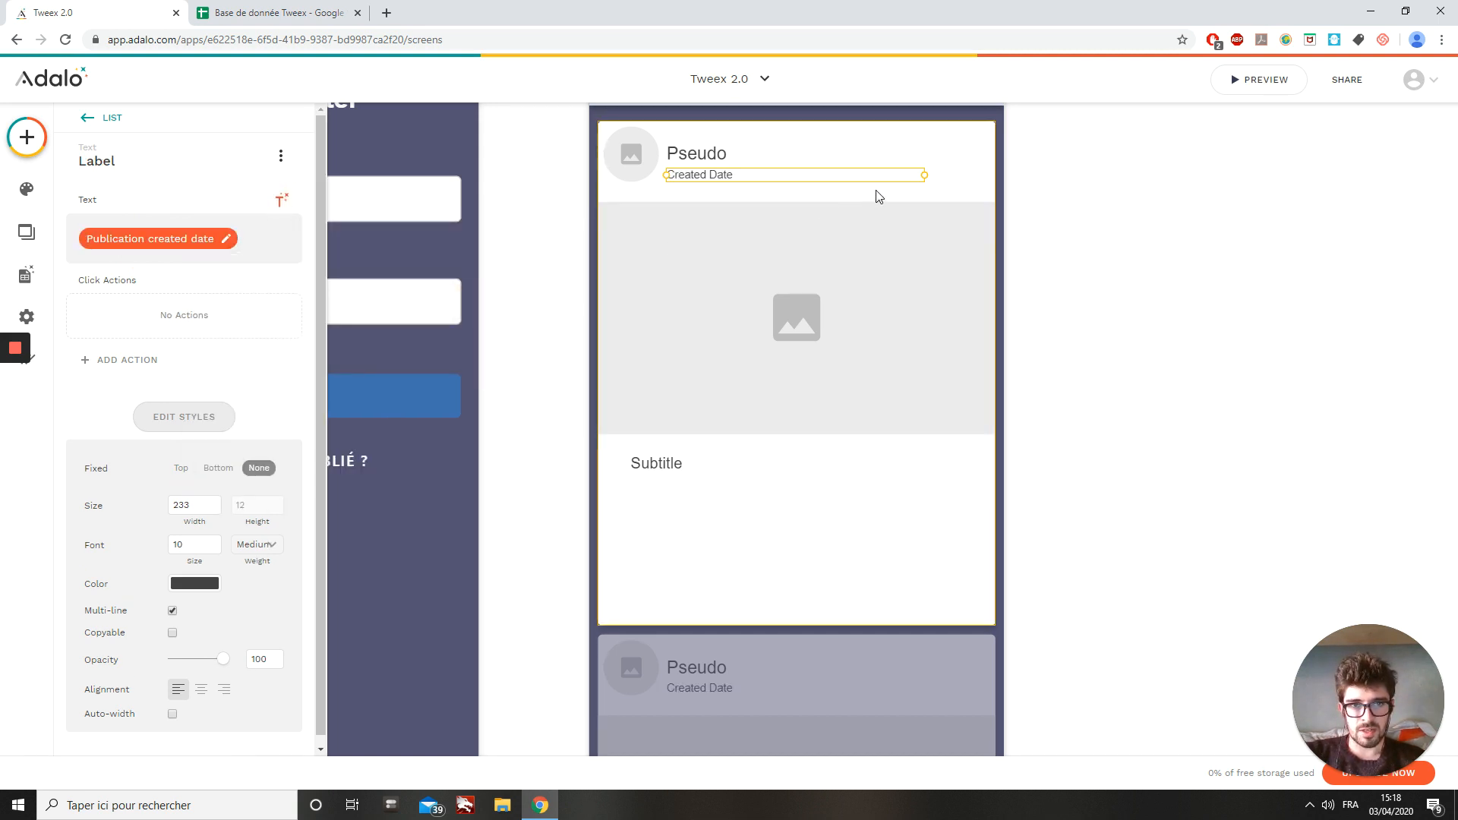
left_click_drag(924, 175, 852, 169)
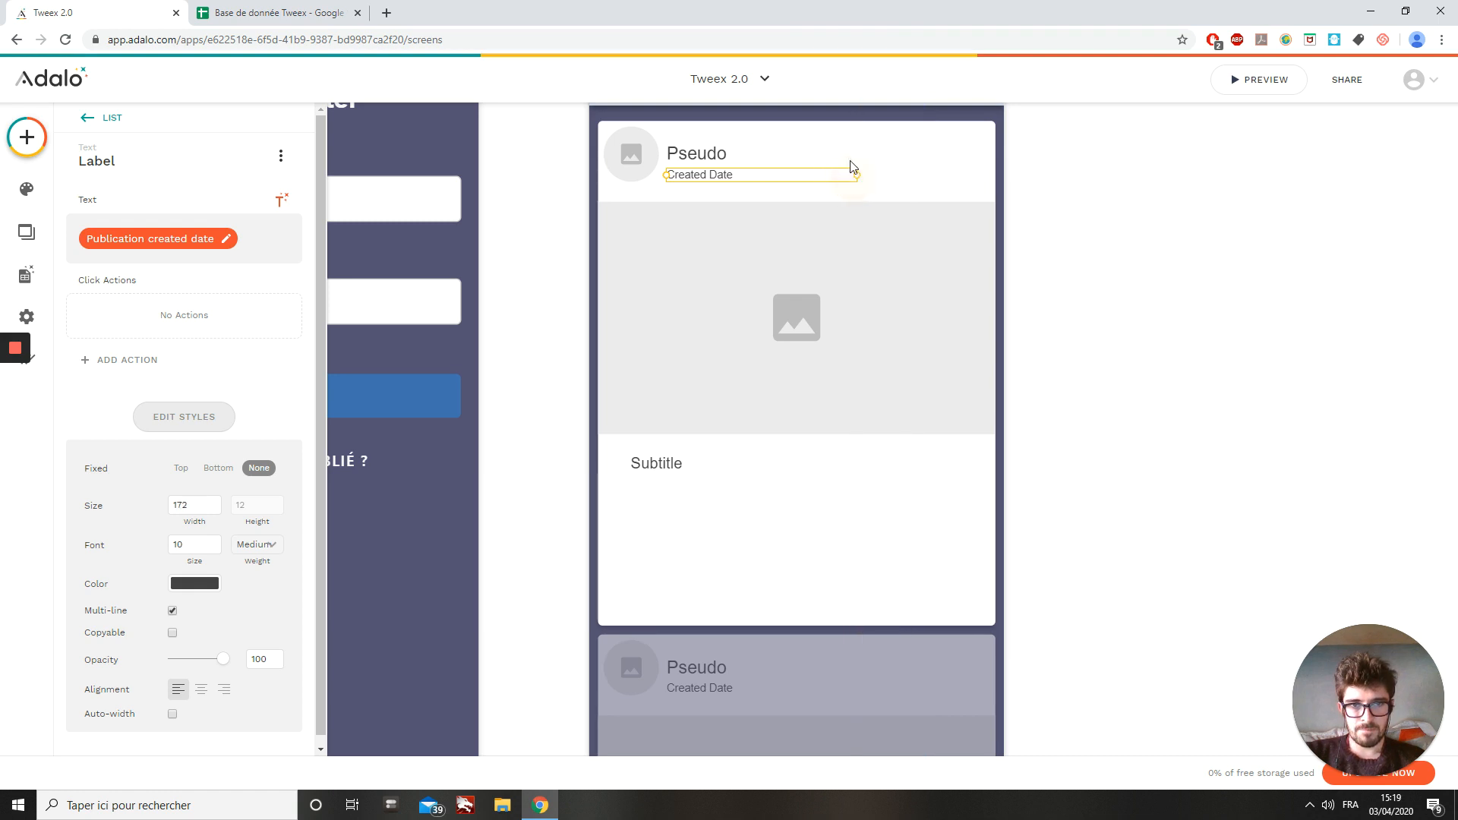
left_click(644, 463)
left_click_drag(644, 461, 624, 457)
Replace the static Subtitle text with the publication's Texte publication field.
left_click(164, 230)
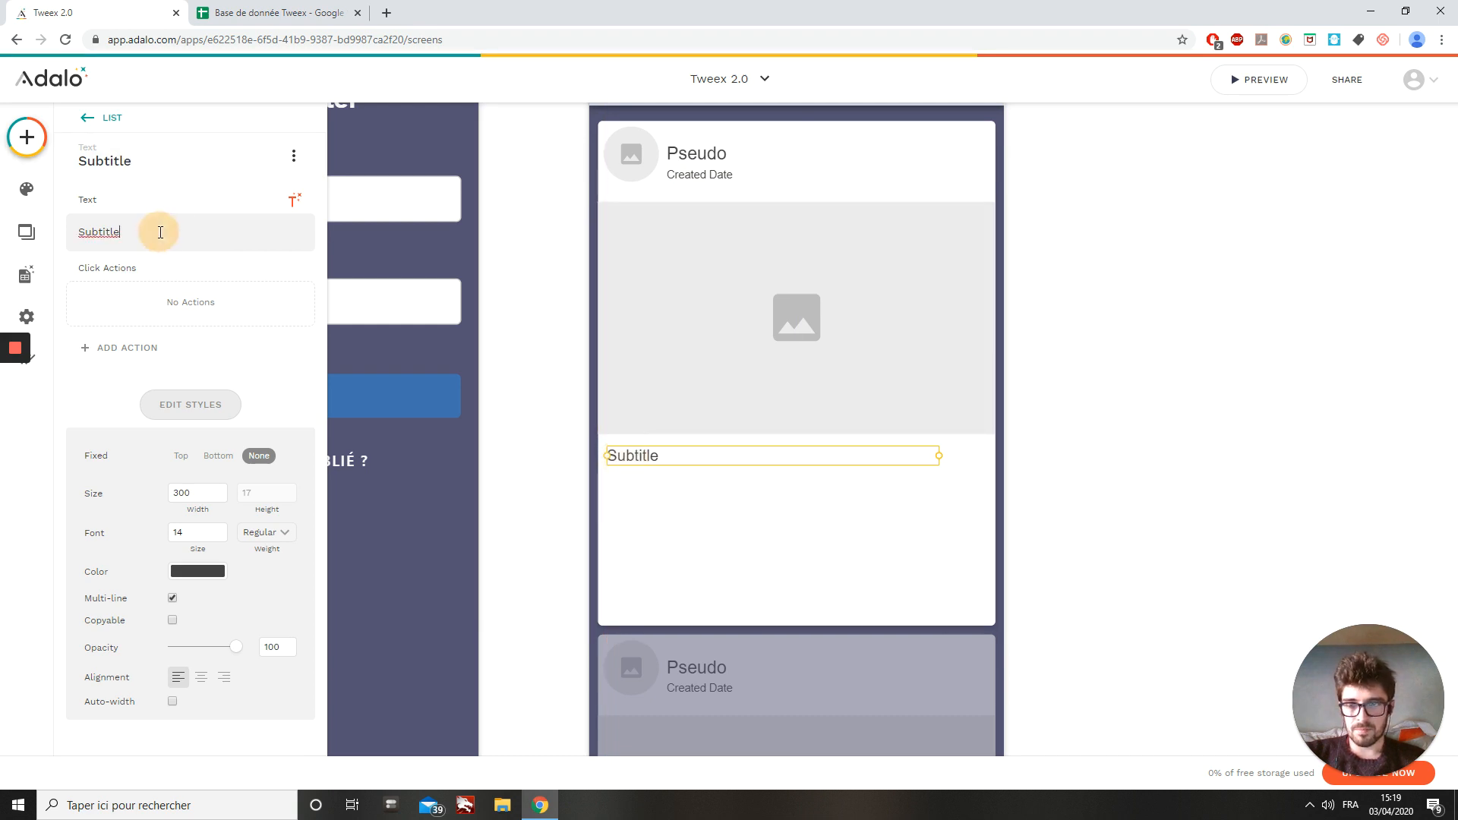
key("BackSpace")
key("BackSpace")
key("BackSpace")
key("BackSpace")
key("BackSpace")
key("BackSpace")
key("BackSpace")
key("BackSpace")
left_click(294, 200)
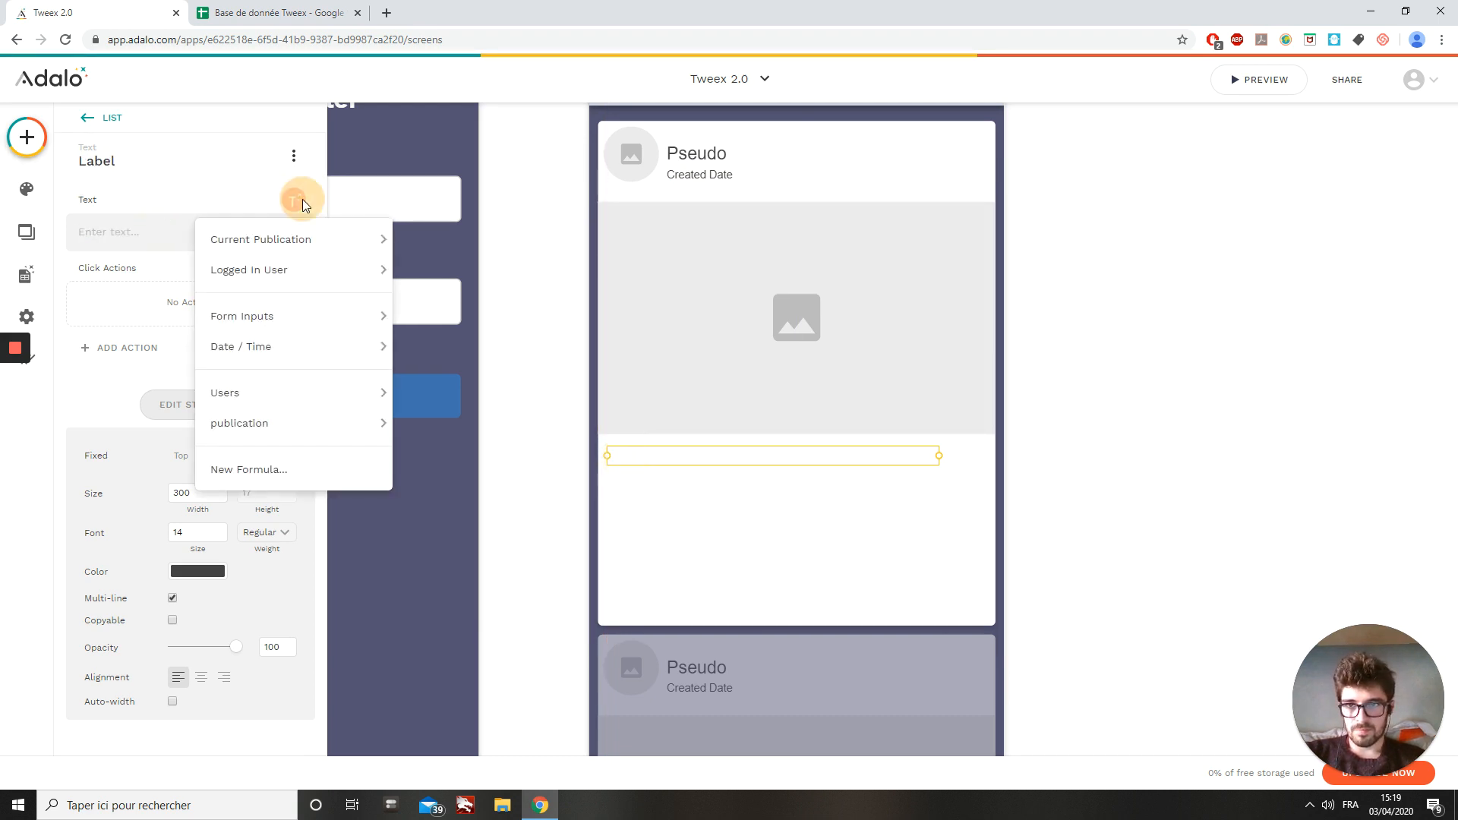
mouse_move(260, 241)
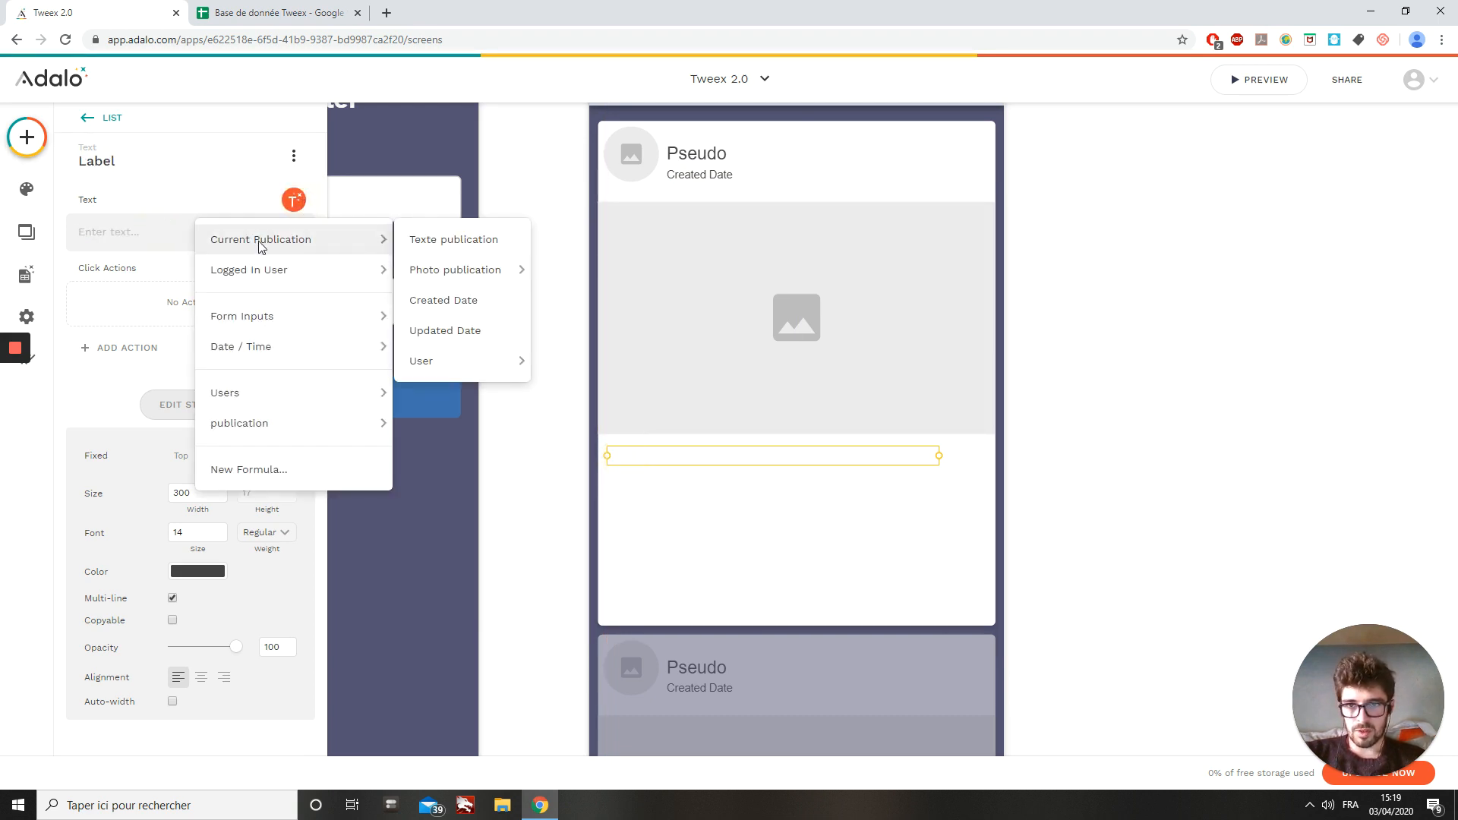
left_click(427, 240)
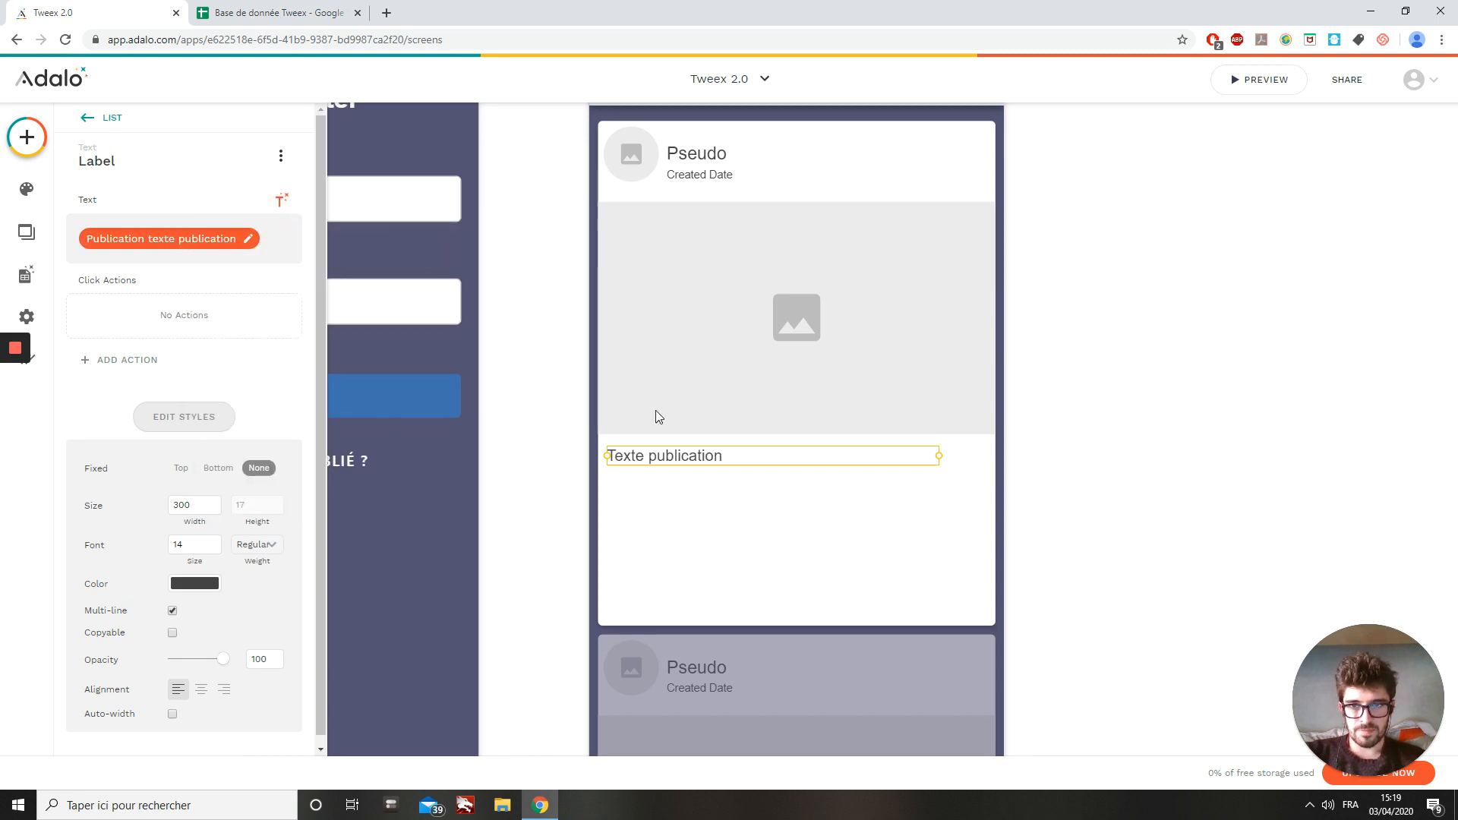
Set the large card image's source to the publication's Photo publication.
left_click(881, 339)
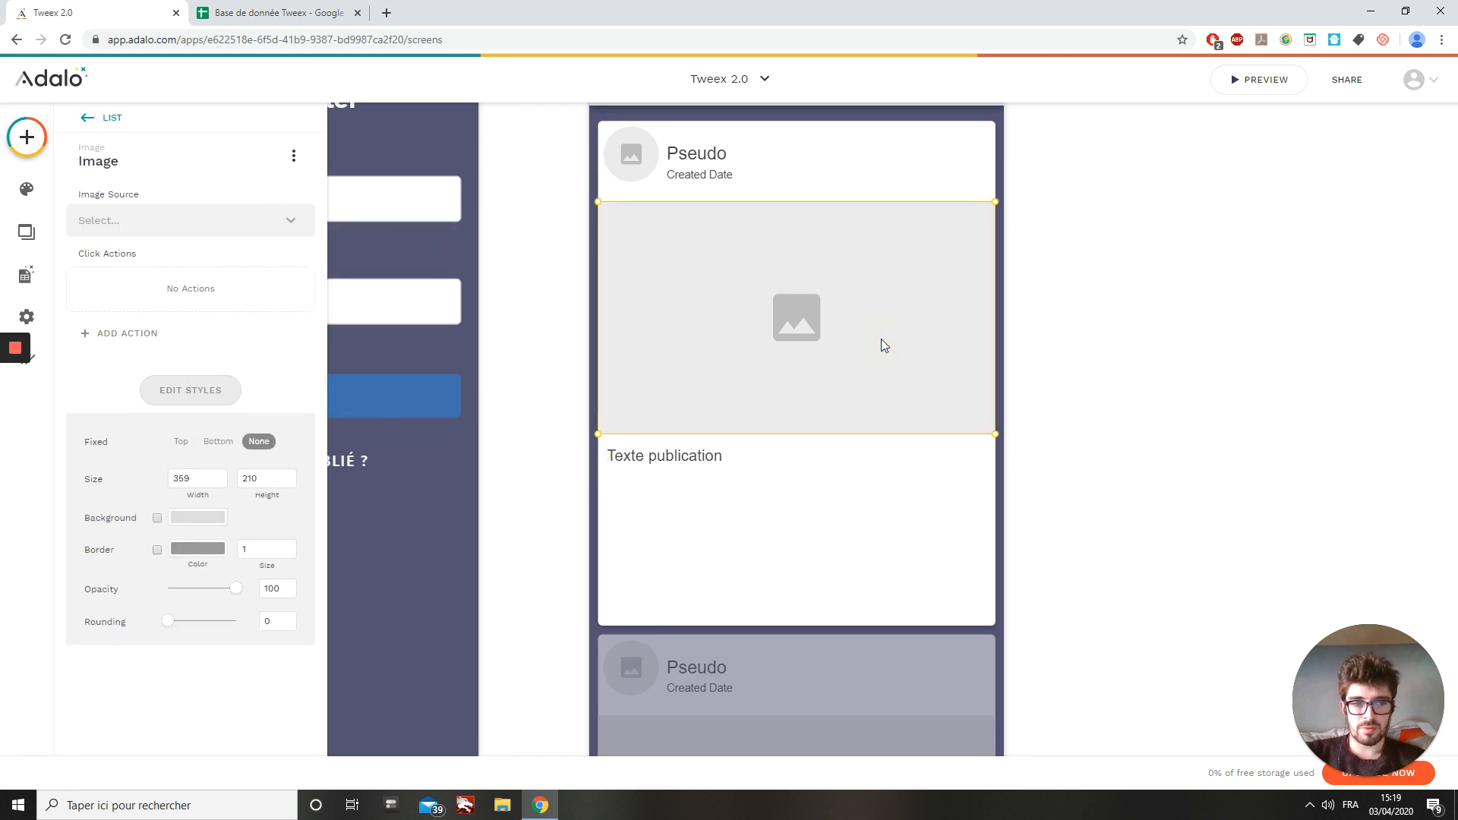
left_click(140, 219)
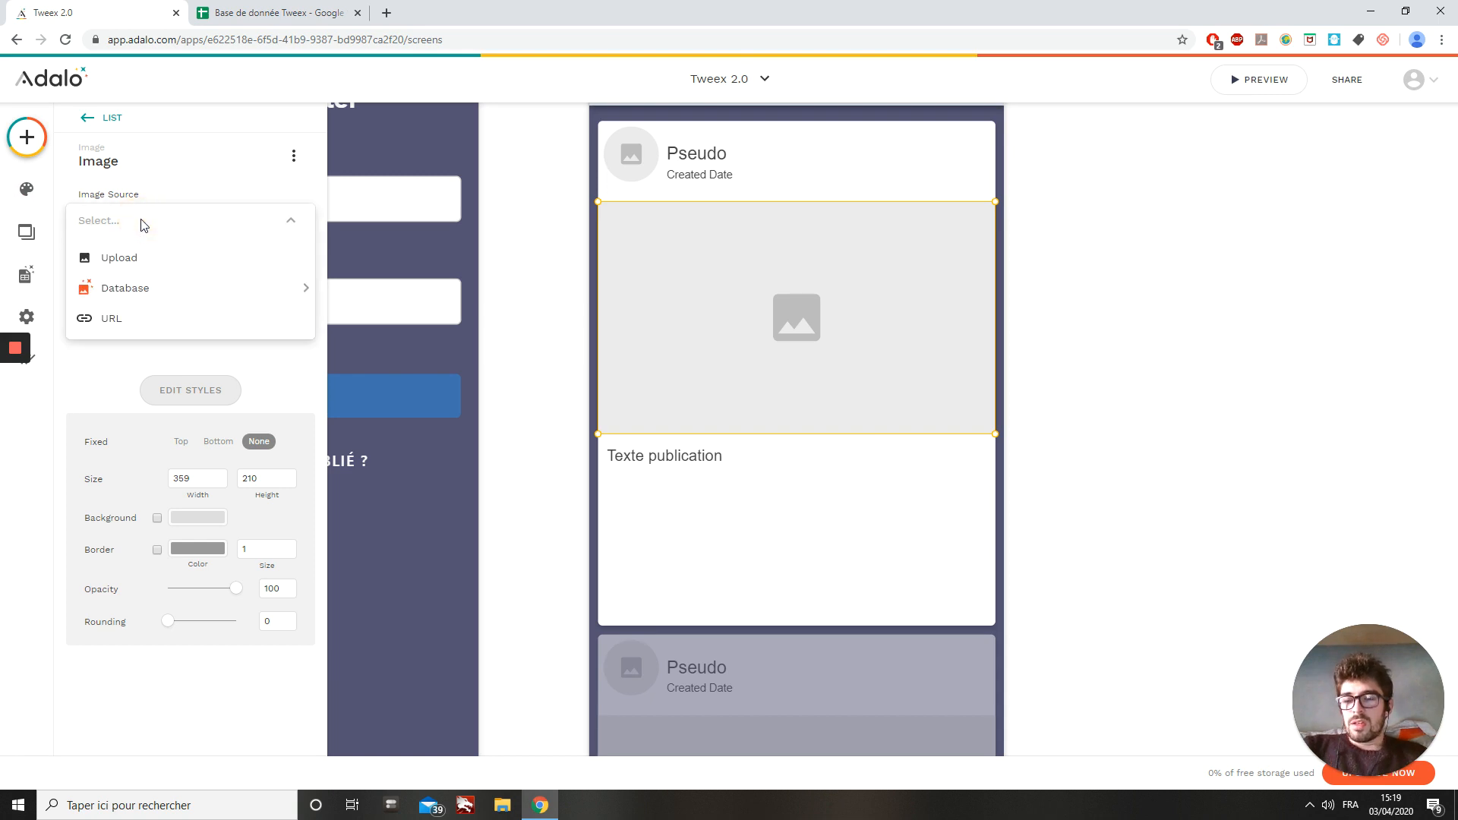
mouse_move(121, 290)
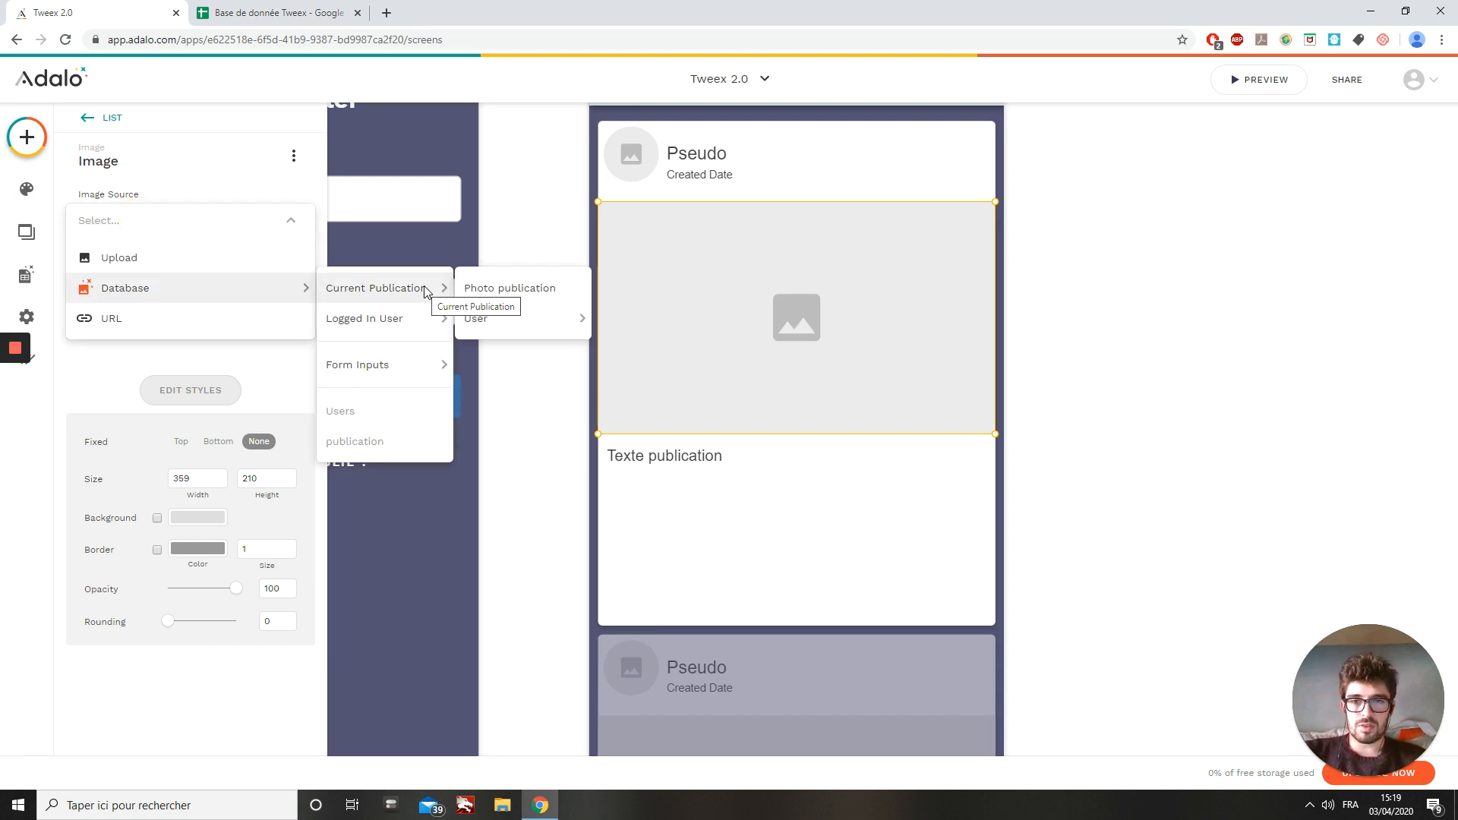
left_click(497, 295)
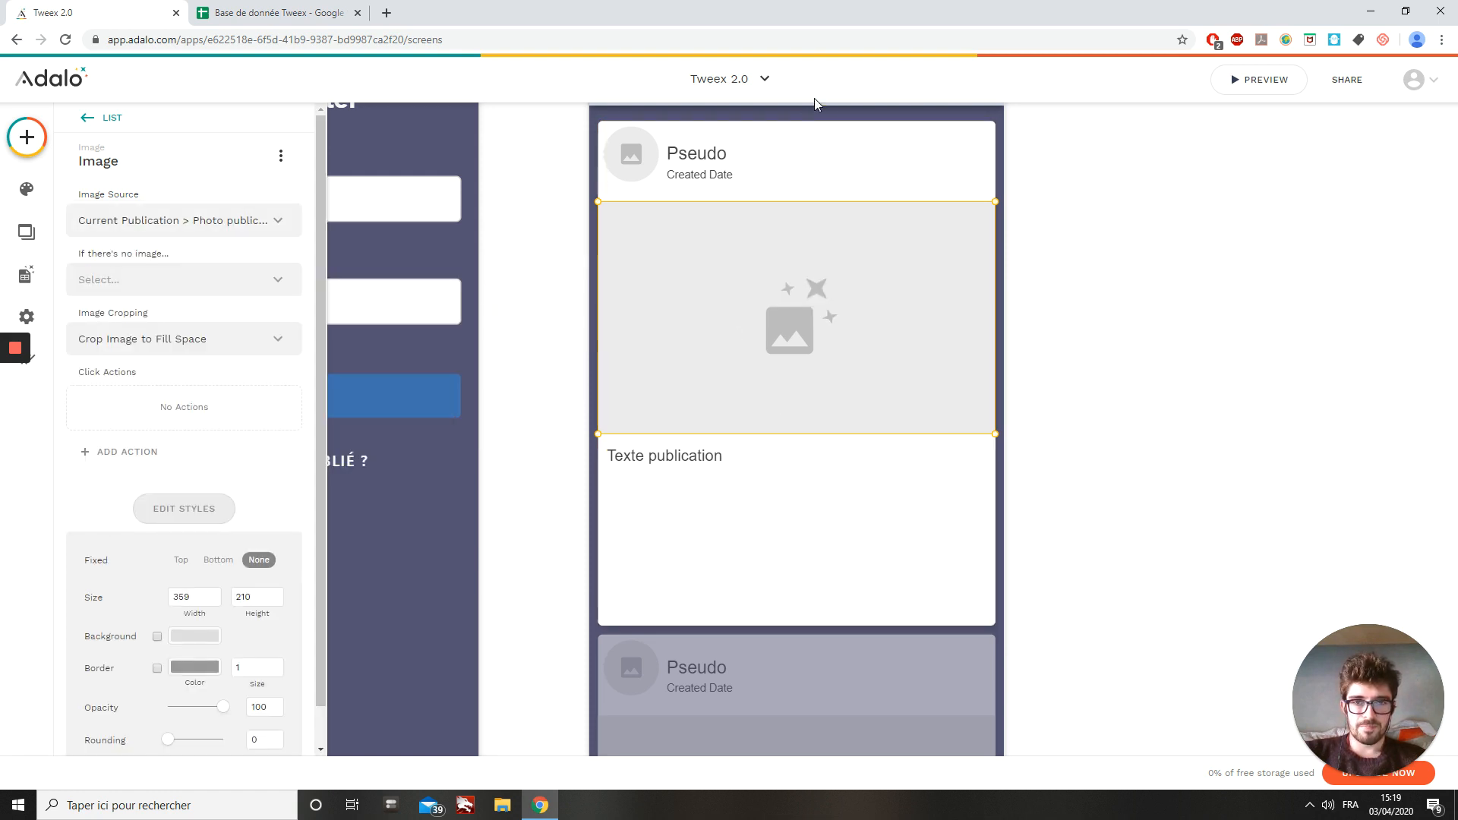
left_click(626, 167)
left_click(26, 231)
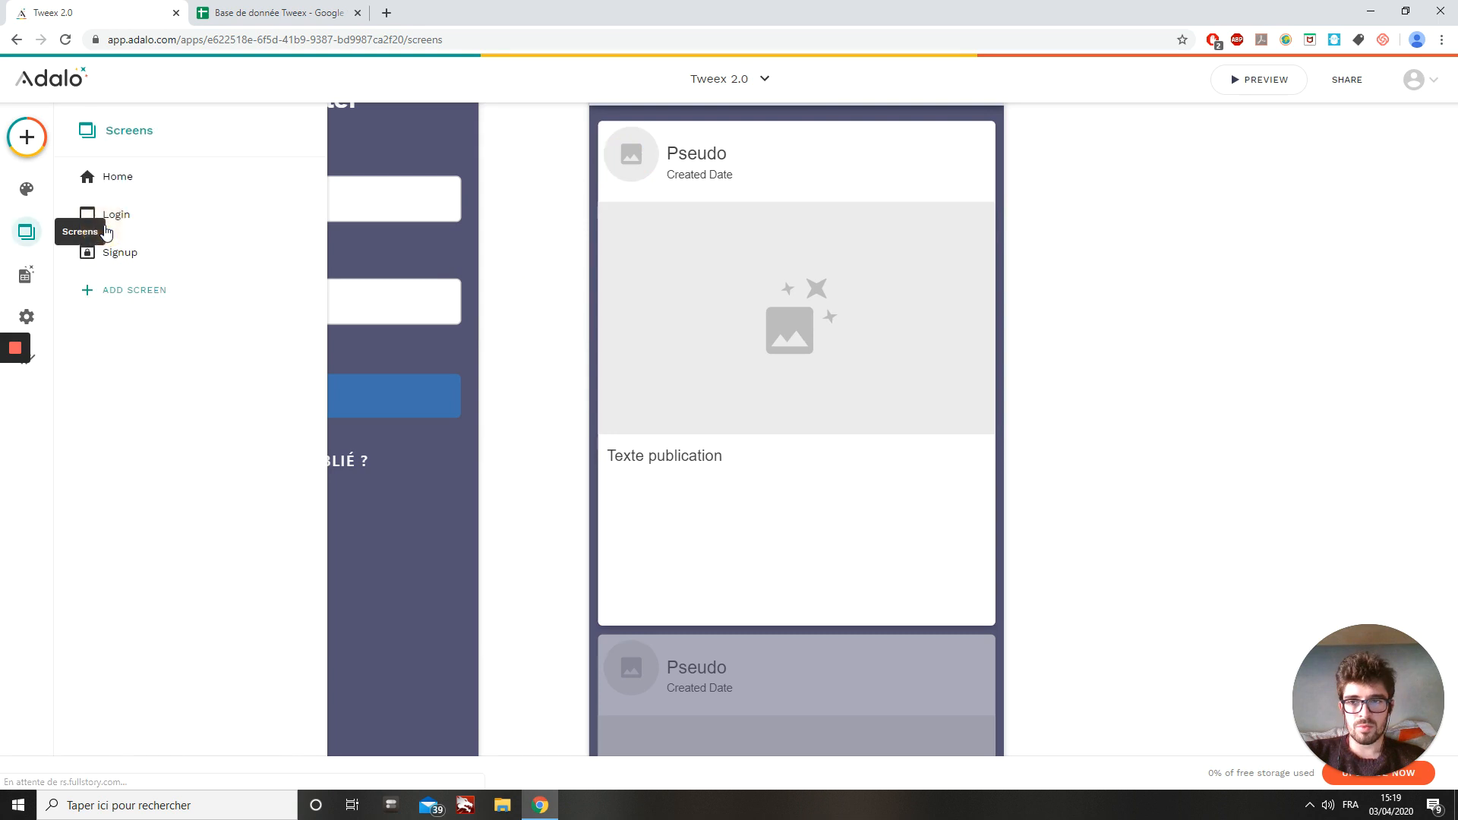
Set the avatar's image source to Current Publication > User > Photo de profil.
left_click(636, 160)
left_click(179, 220)
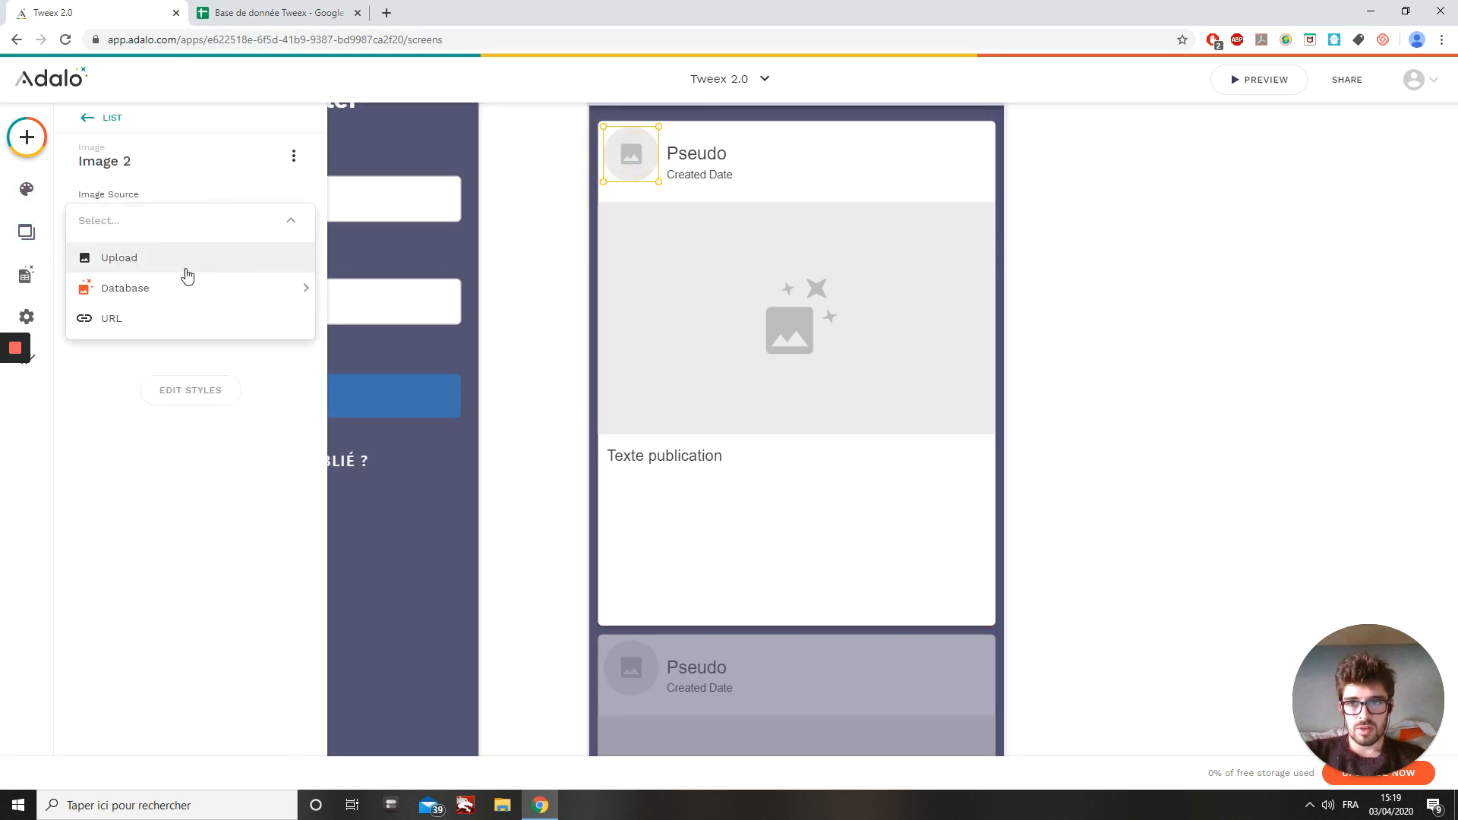
mouse_move(189, 288)
mouse_move(379, 325)
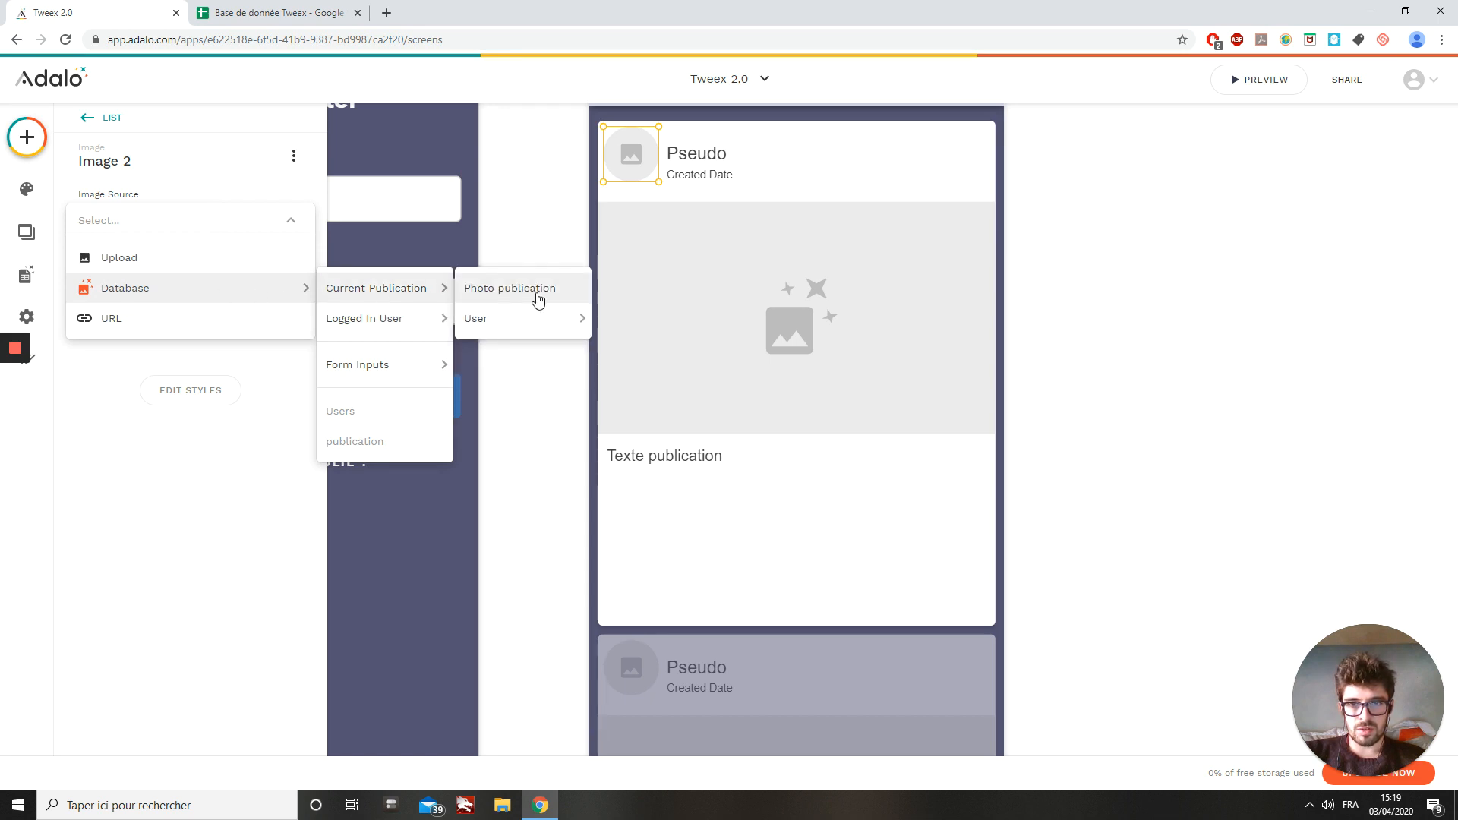
mouse_move(537, 319)
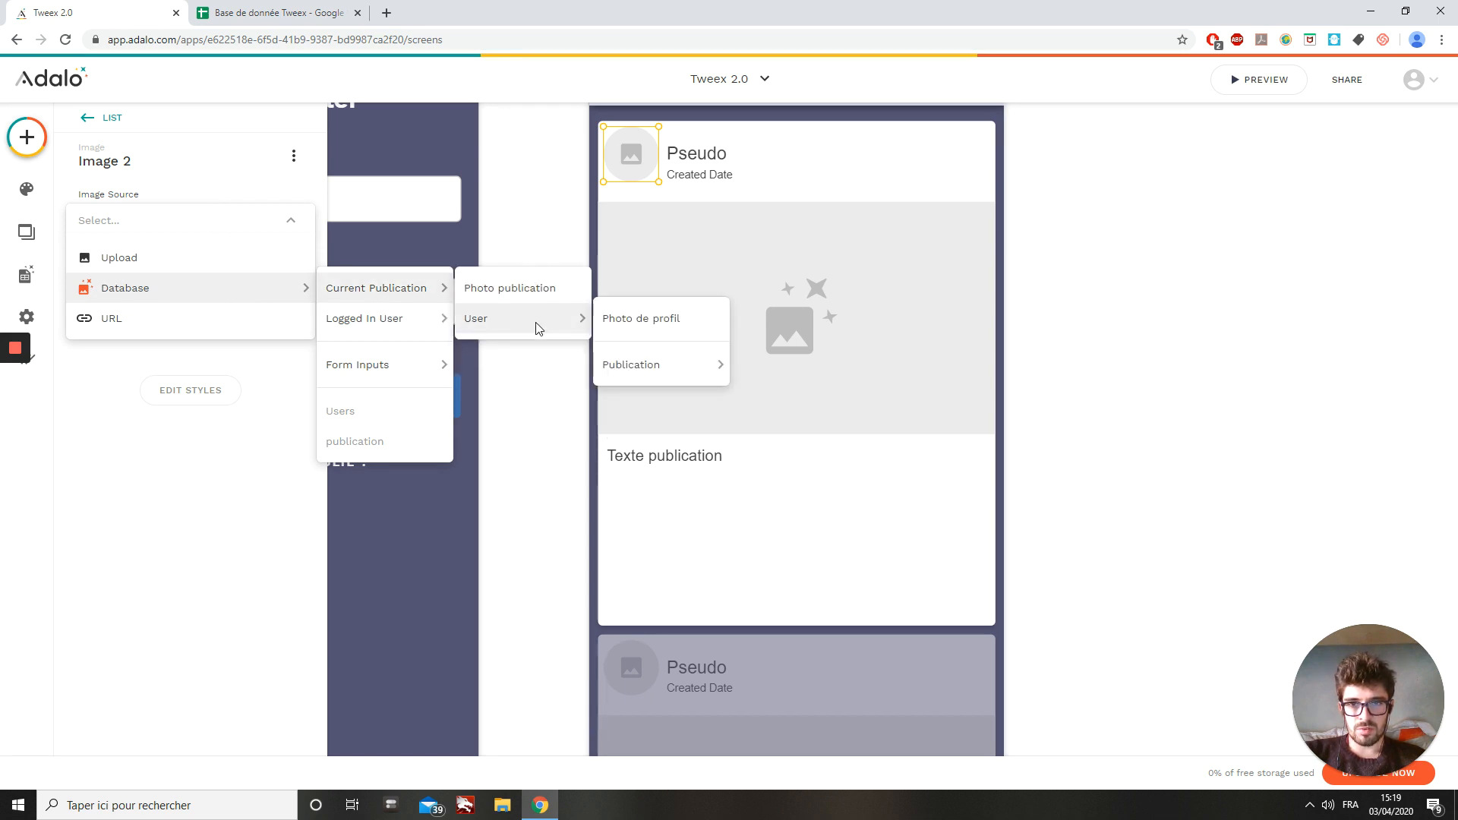
left_click(687, 323)
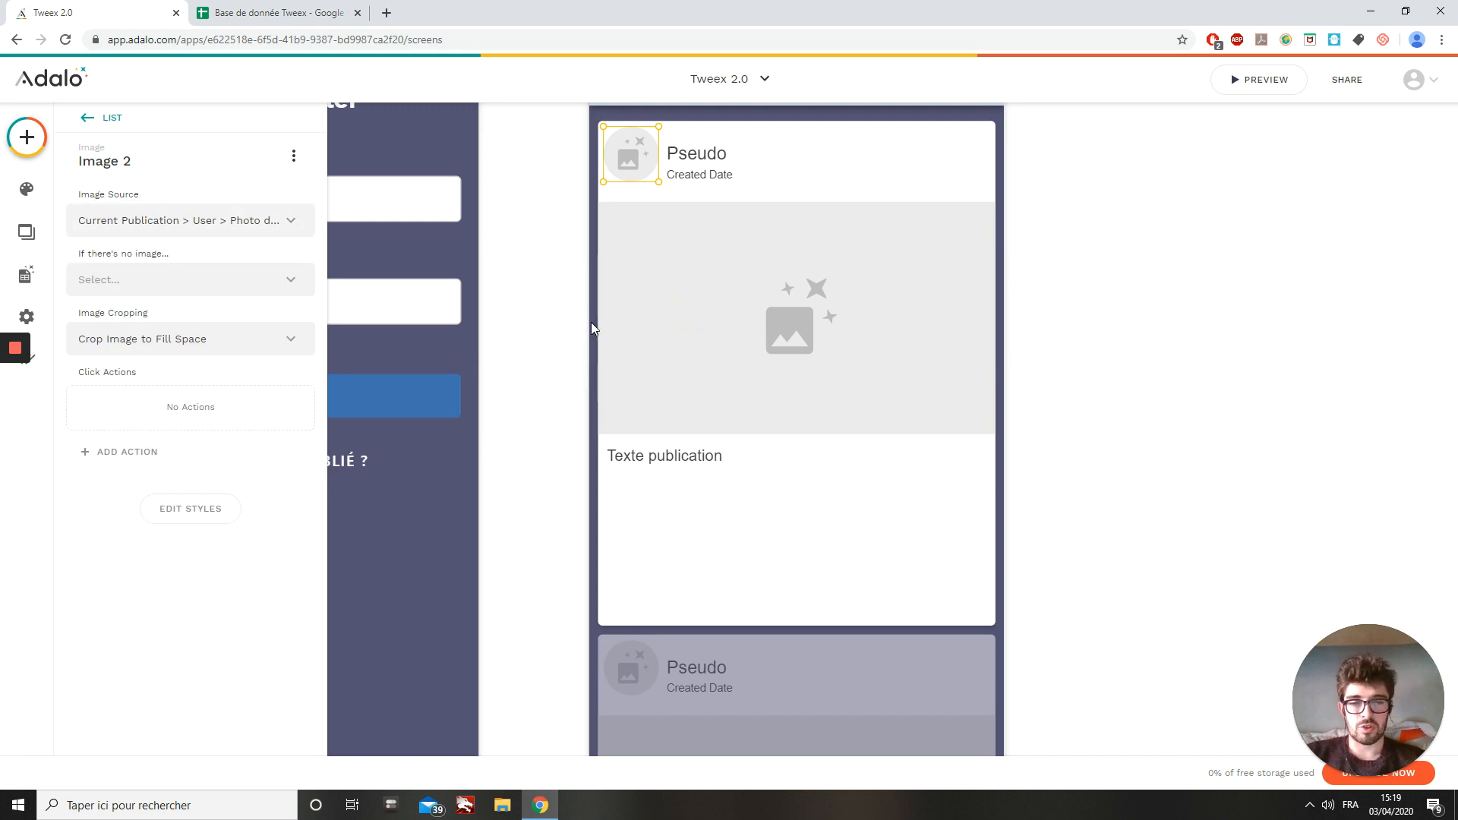
left_click(530, 244)
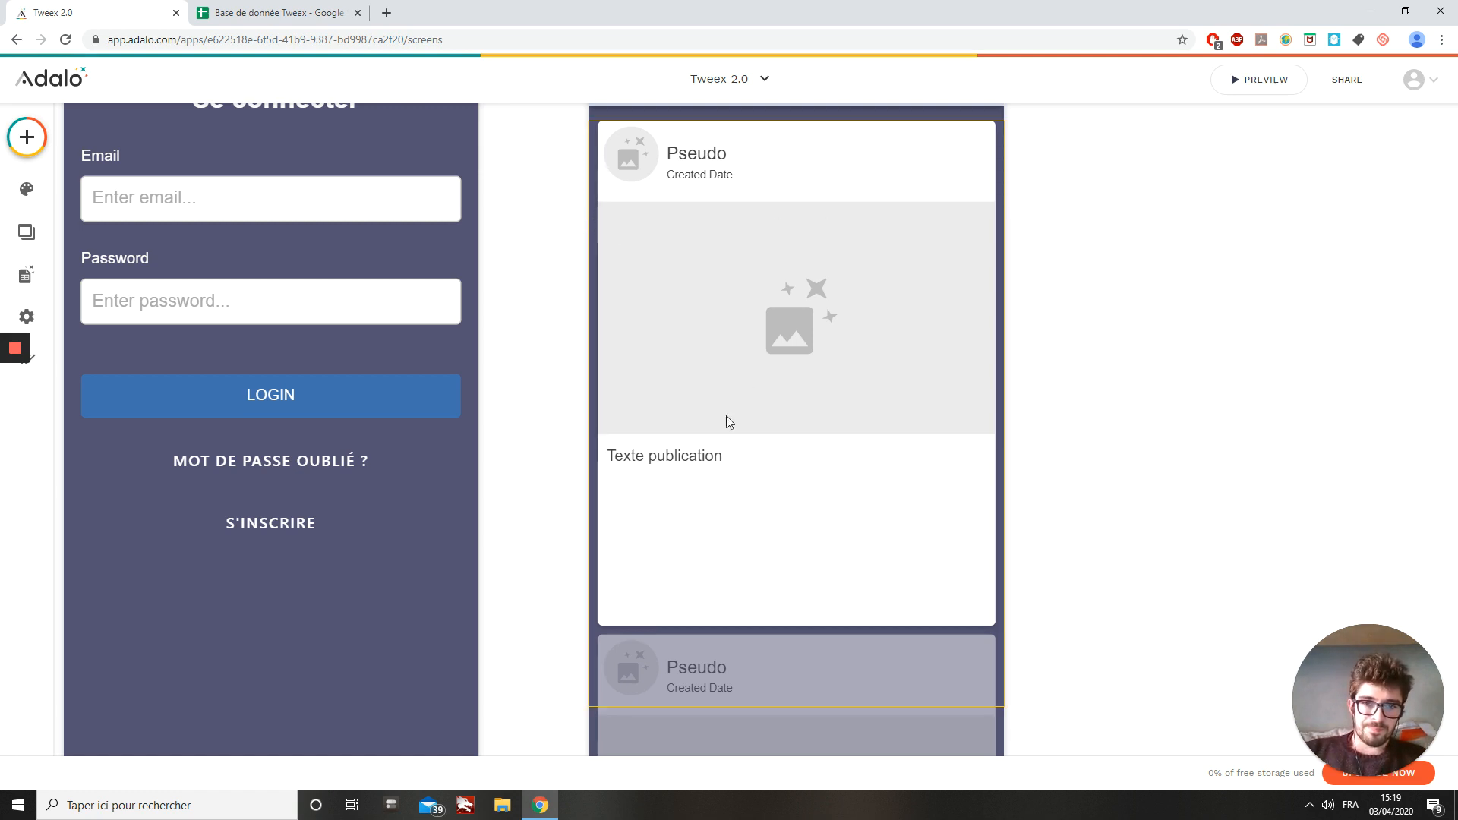
Drag the card rectangle's bottom up to end just below the Texte publication line.
left_click(671, 537)
left_click_drag(680, 620, 678, 483)
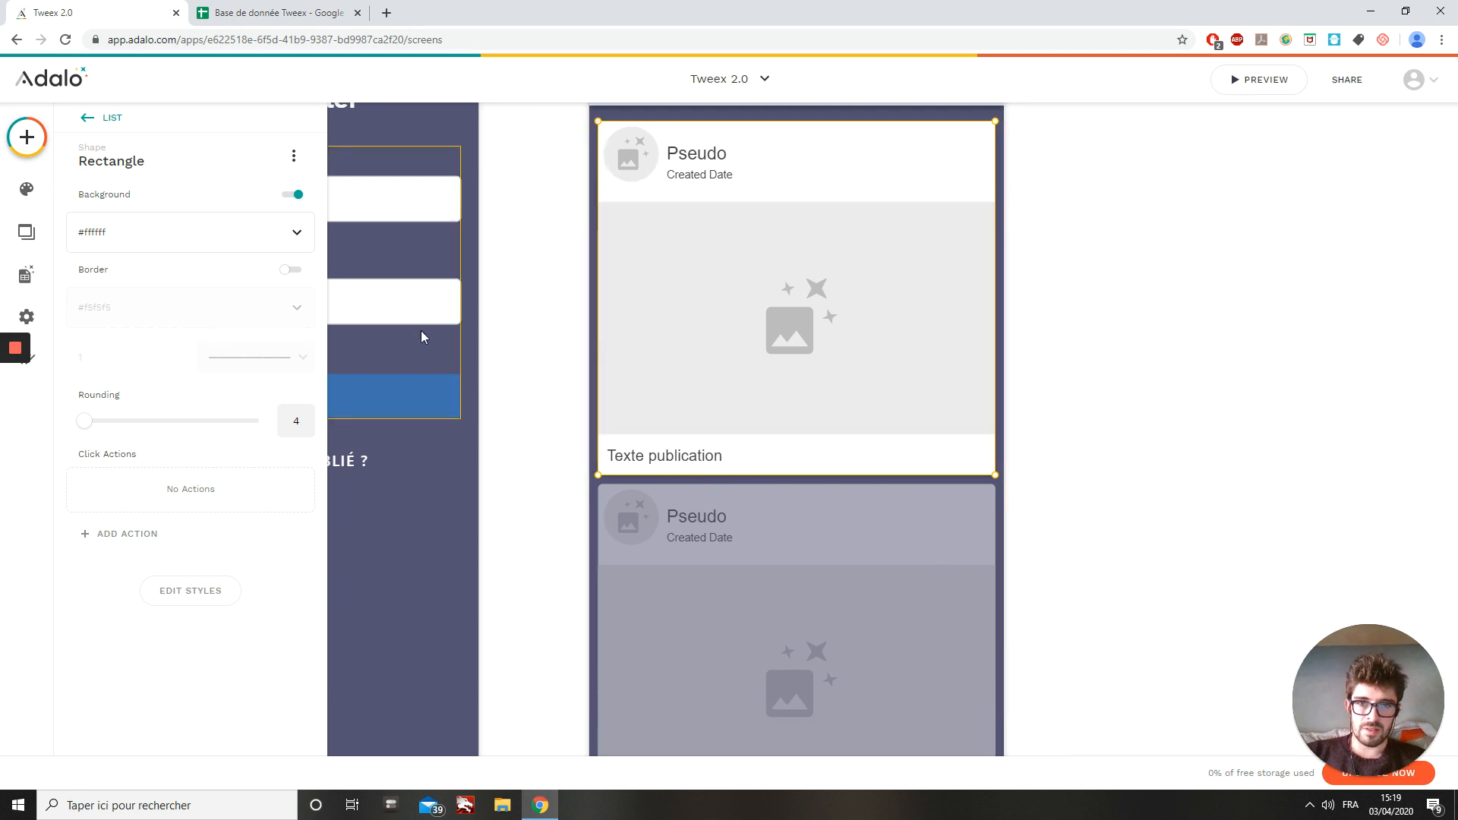
left_click(1126, 245)
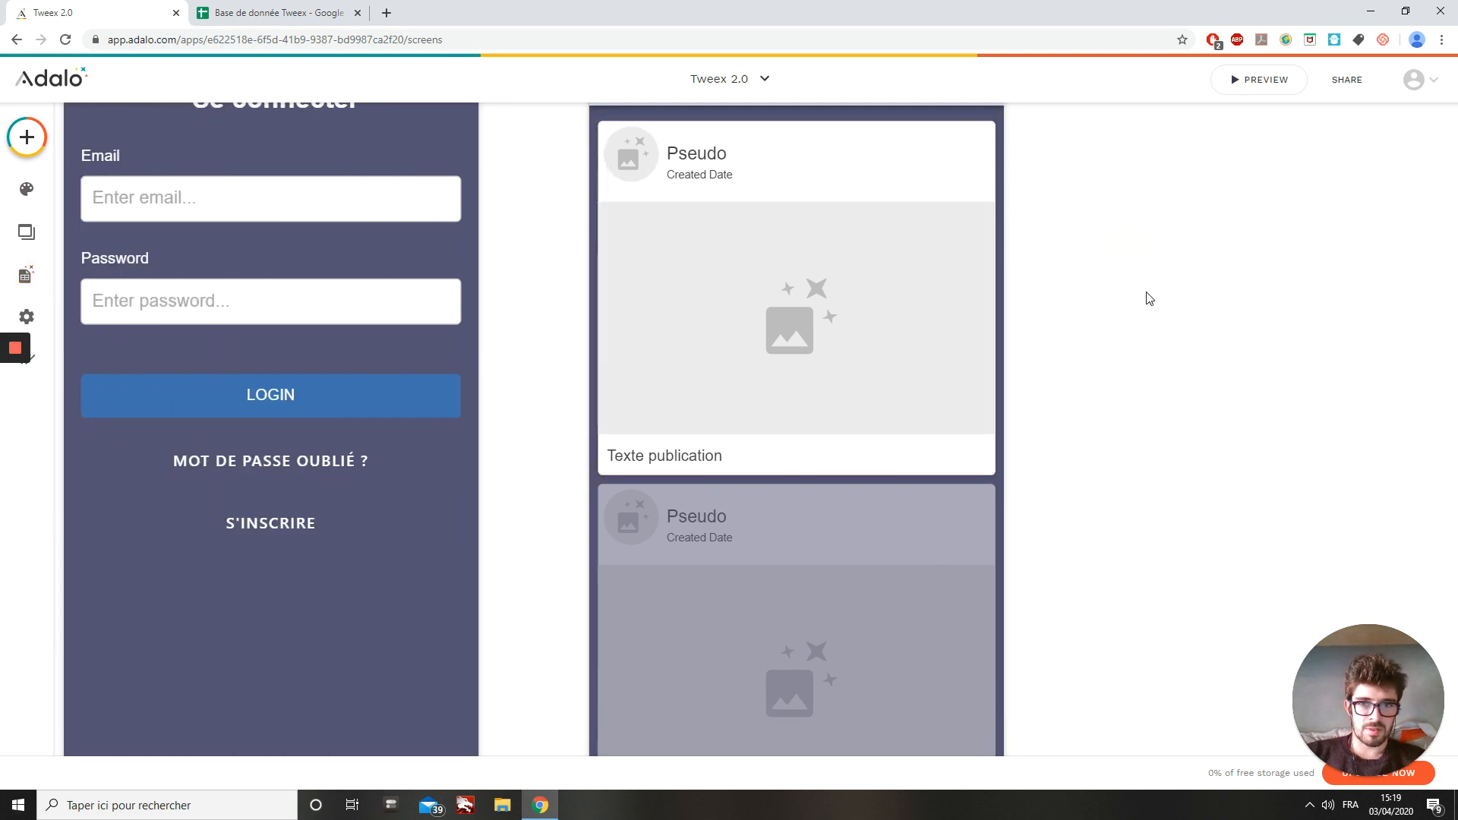
scroll(1148, 305, "down", 3)
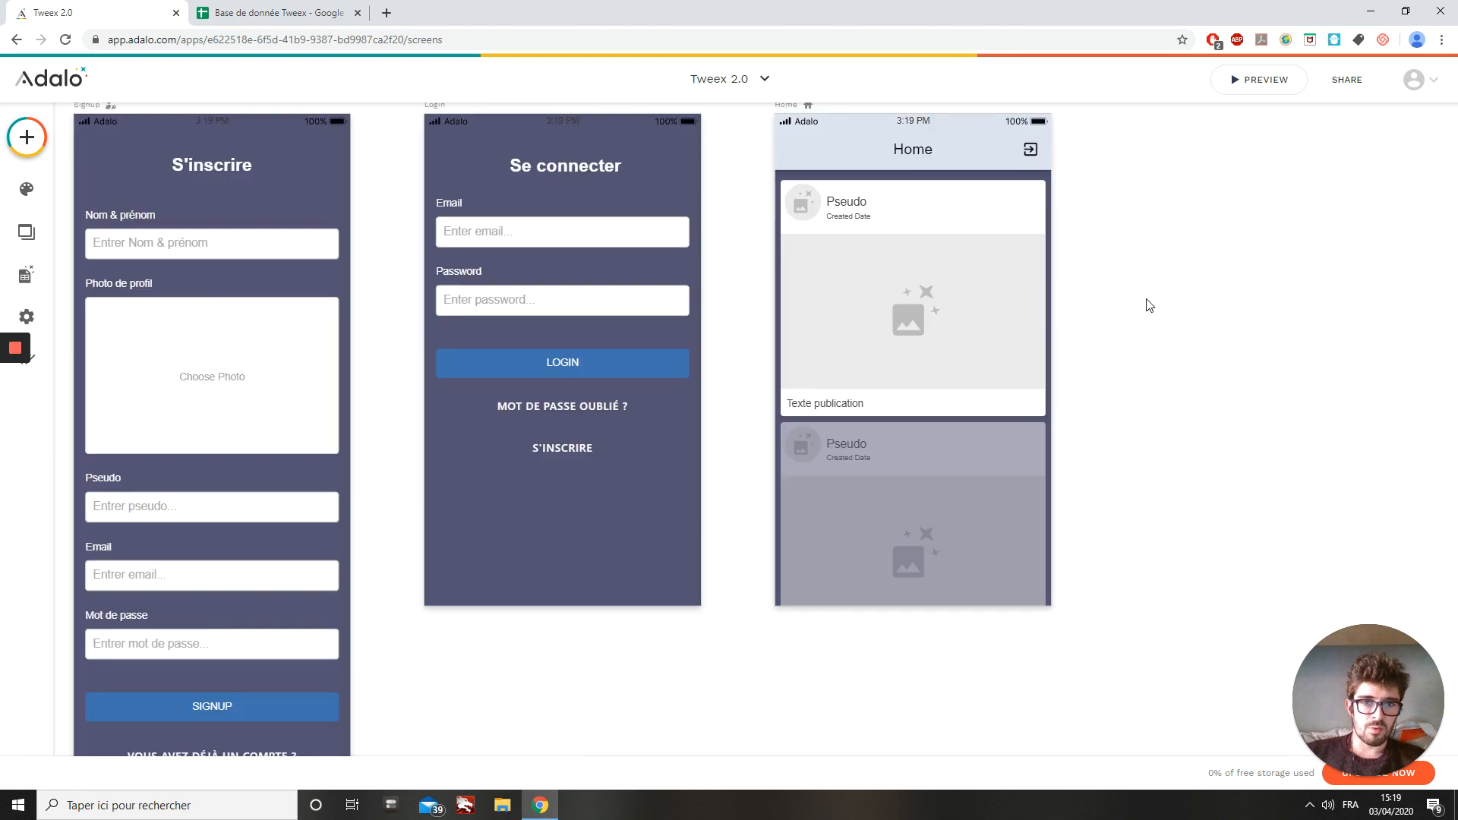
scroll(1176, 283, "up", 1)
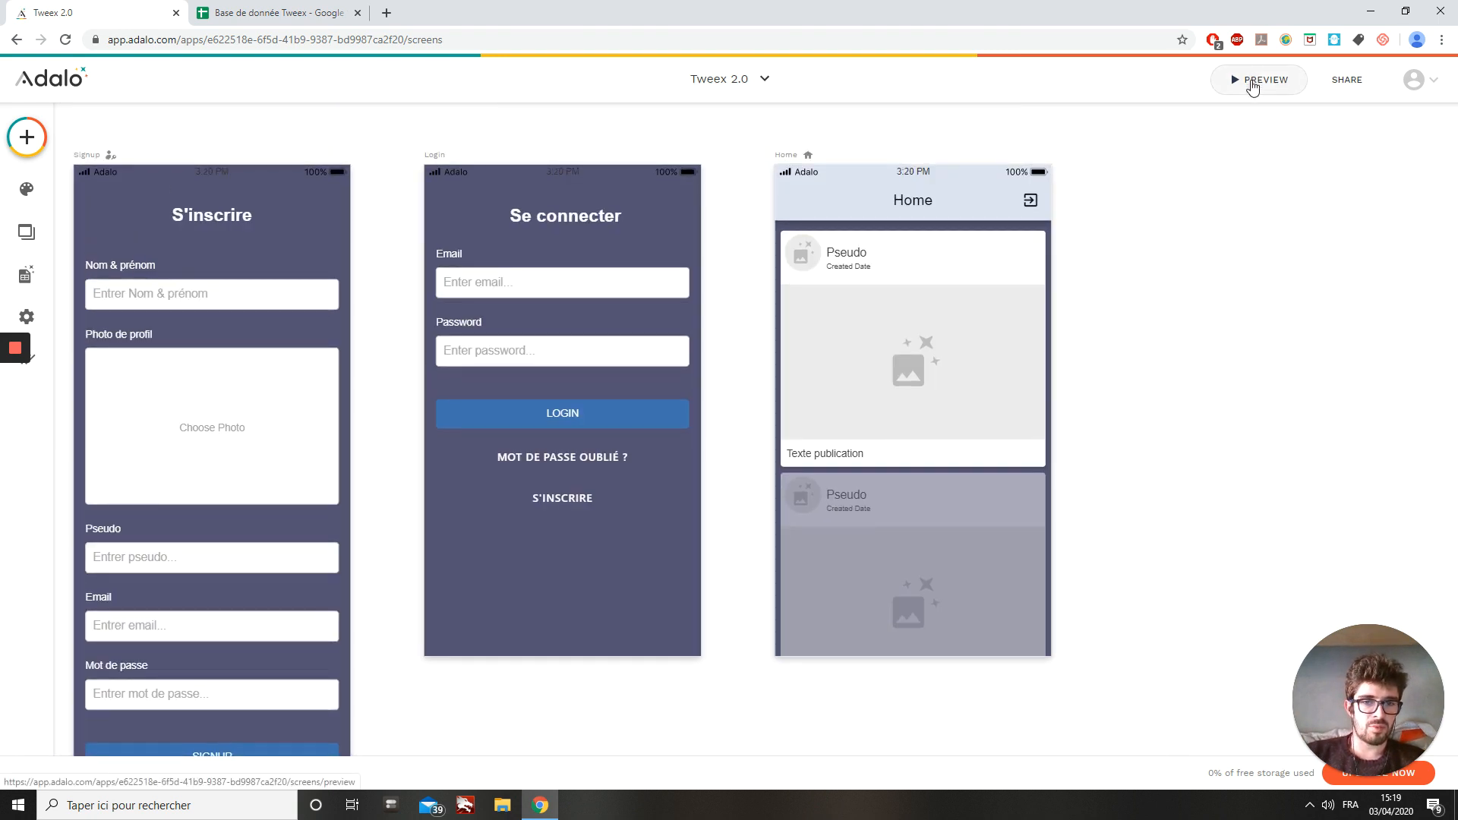
Preview the app, enter a full name, upload the Homme 2 photo, and start typing a pseudo.
left_click(1252, 81)
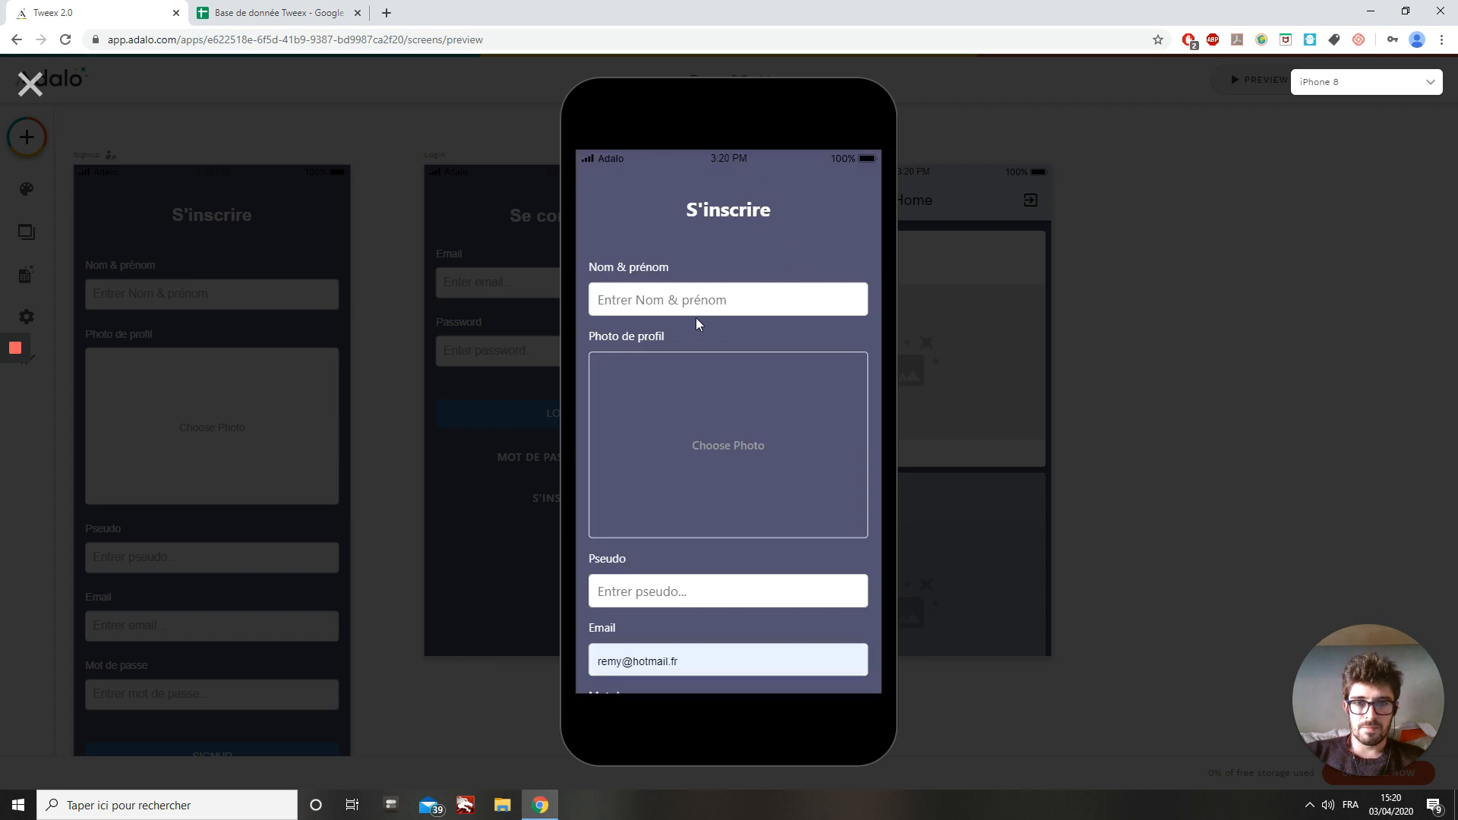
left_click(655, 304)
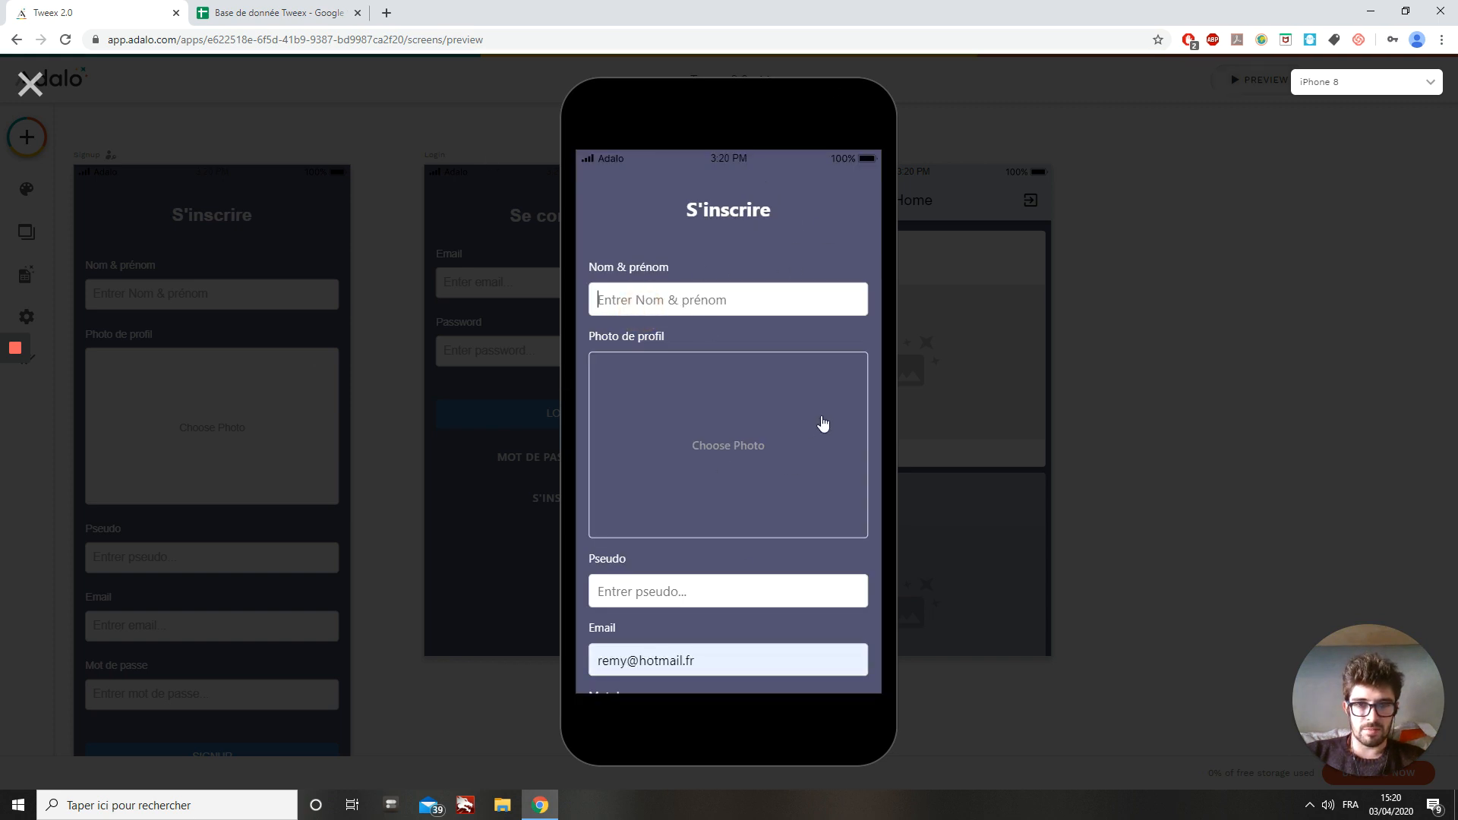
type("Rémy Martins")
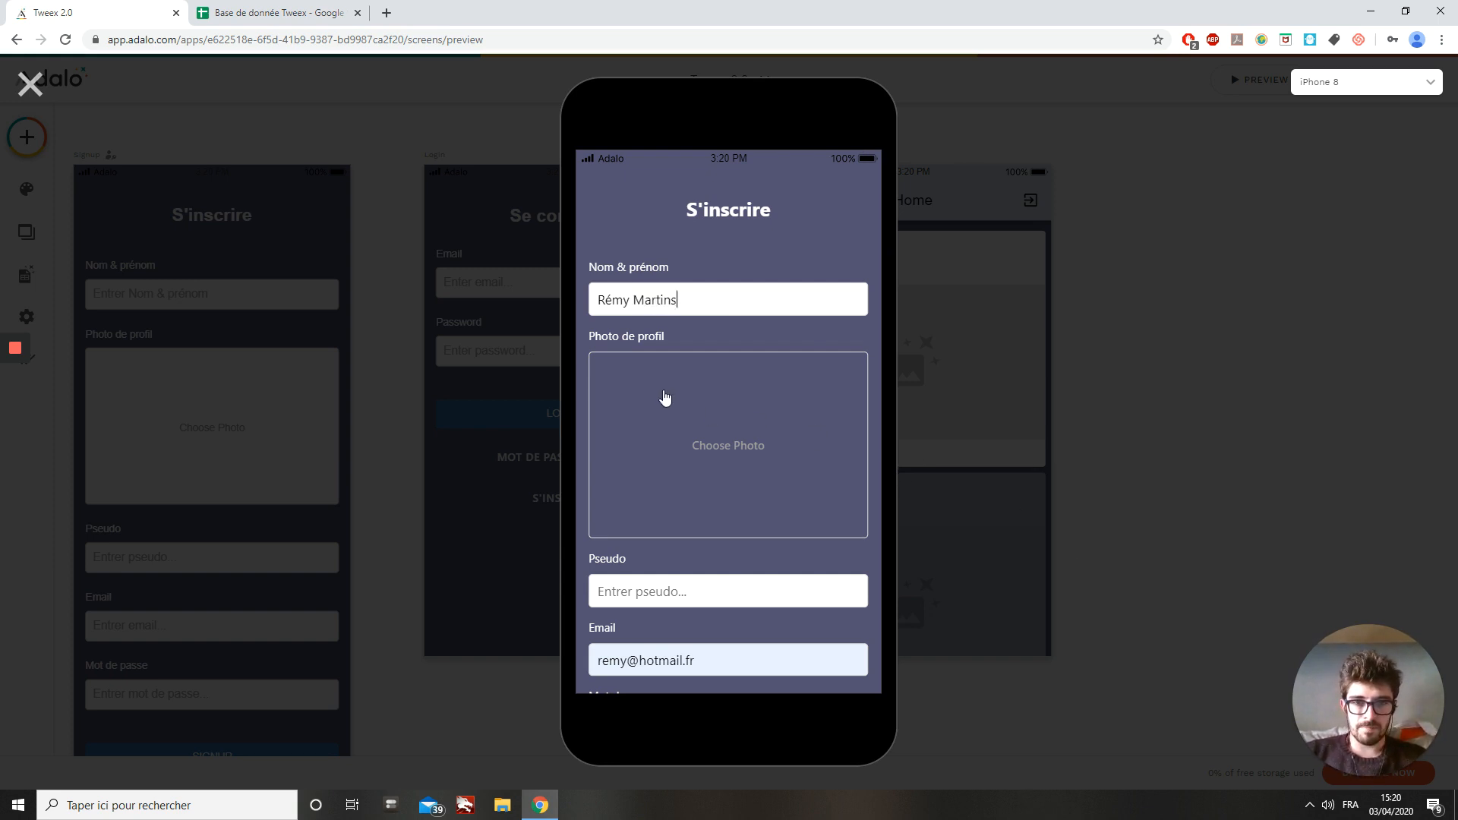
left_click(663, 393)
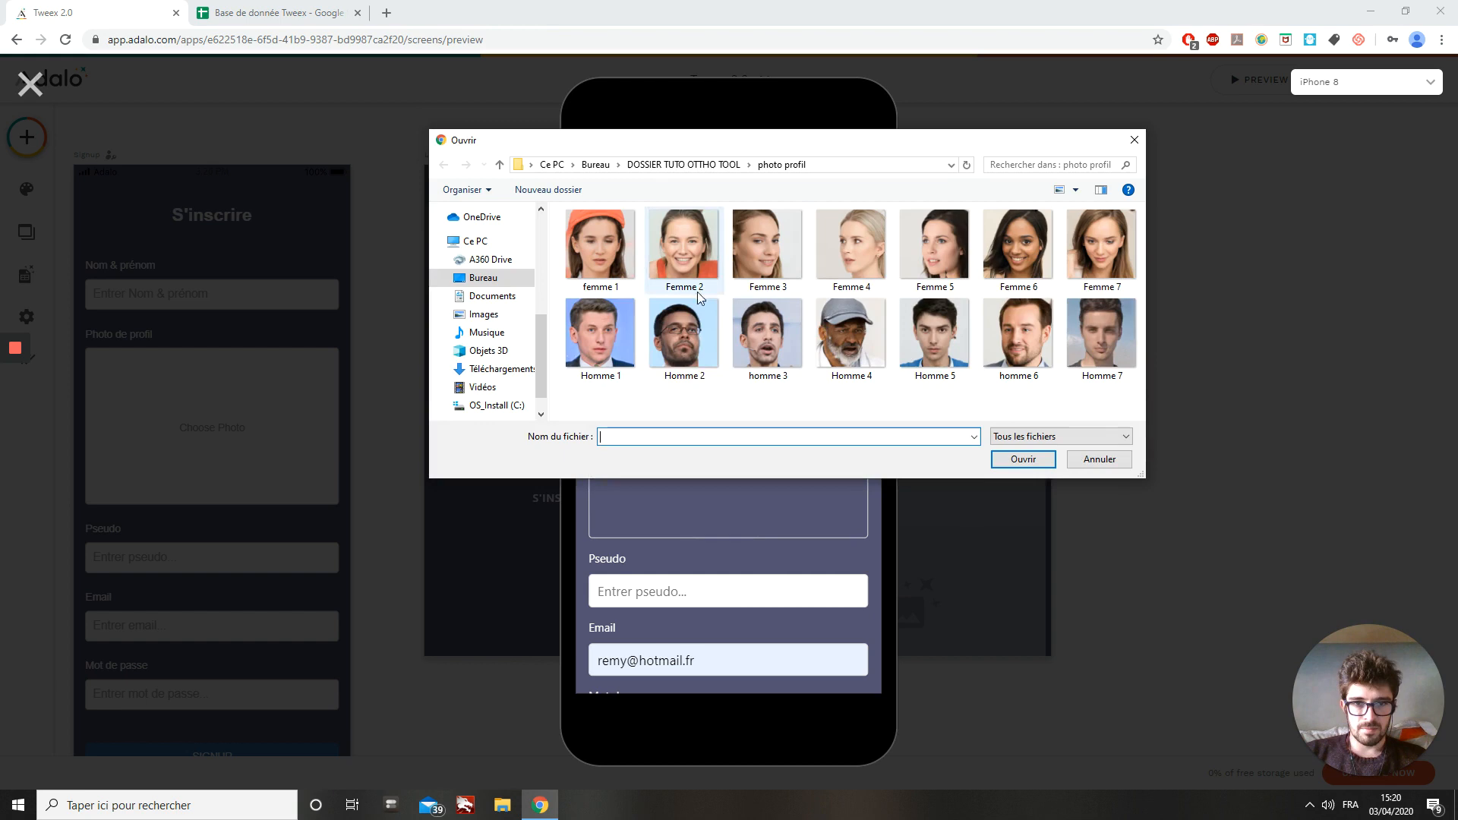
left_click(683, 334)
left_click(1022, 458)
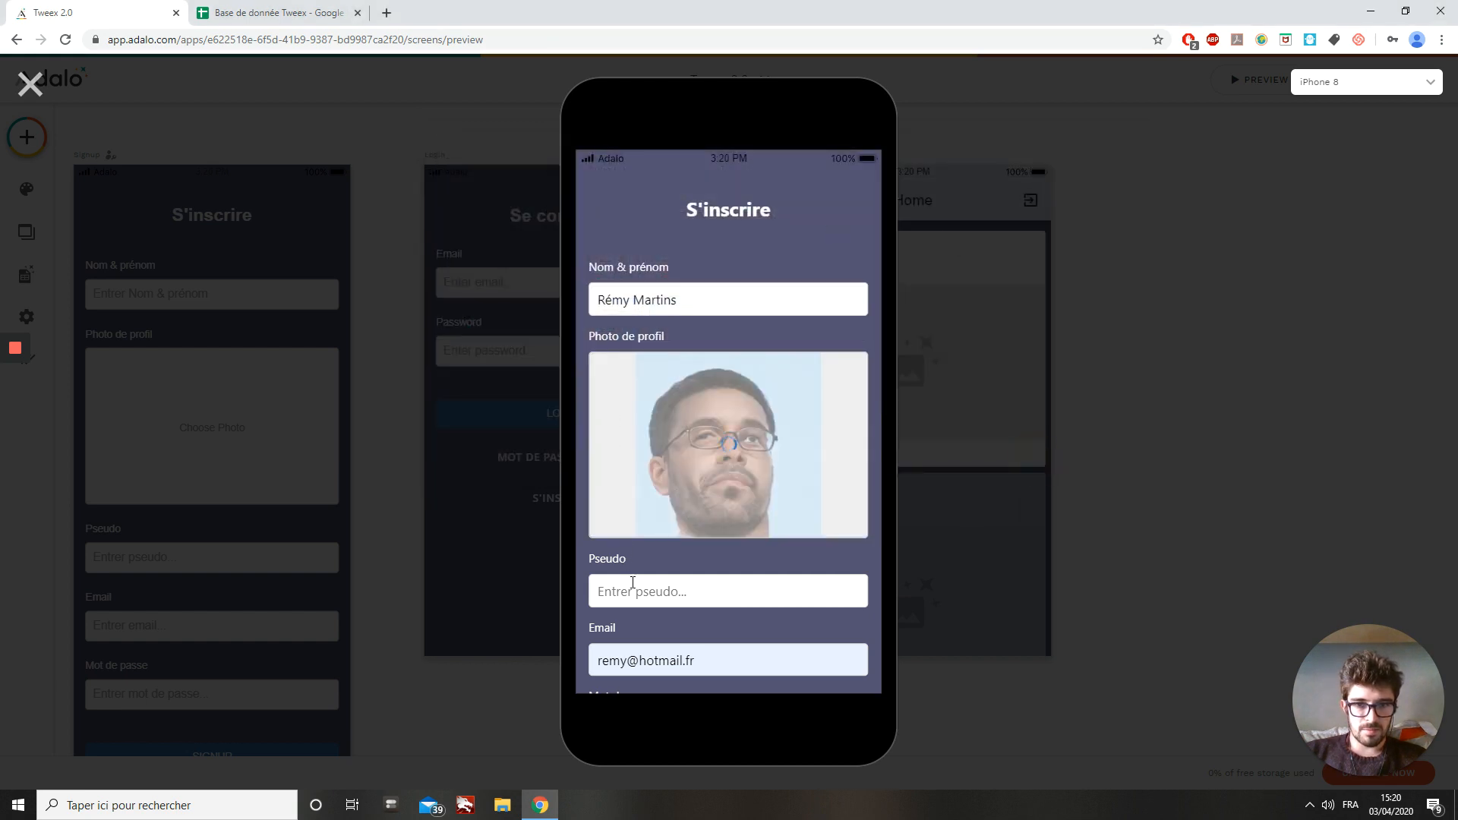
left_click(639, 592)
type("Rémy")
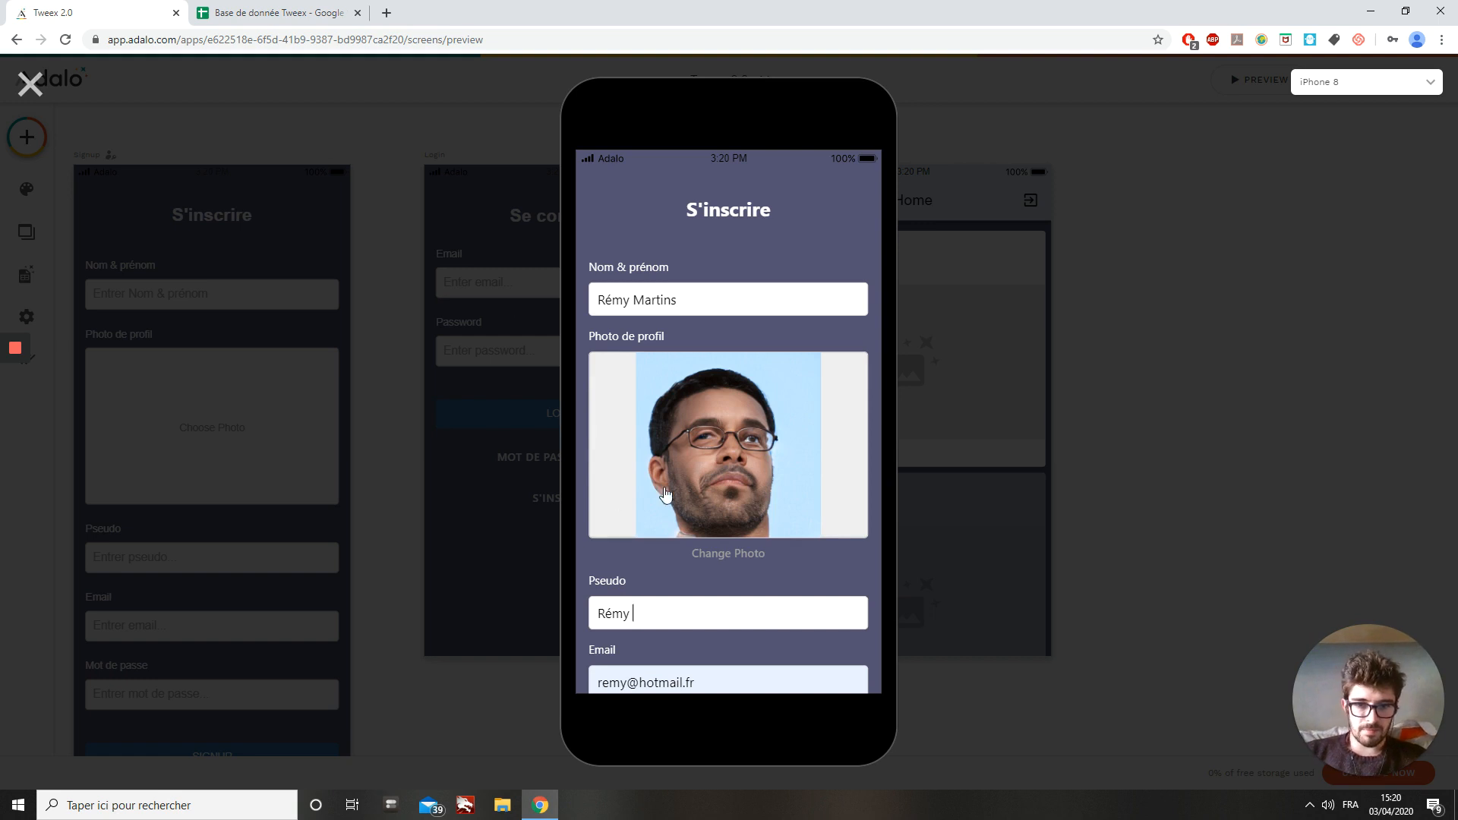
scroll(684, 494, "down", 2)
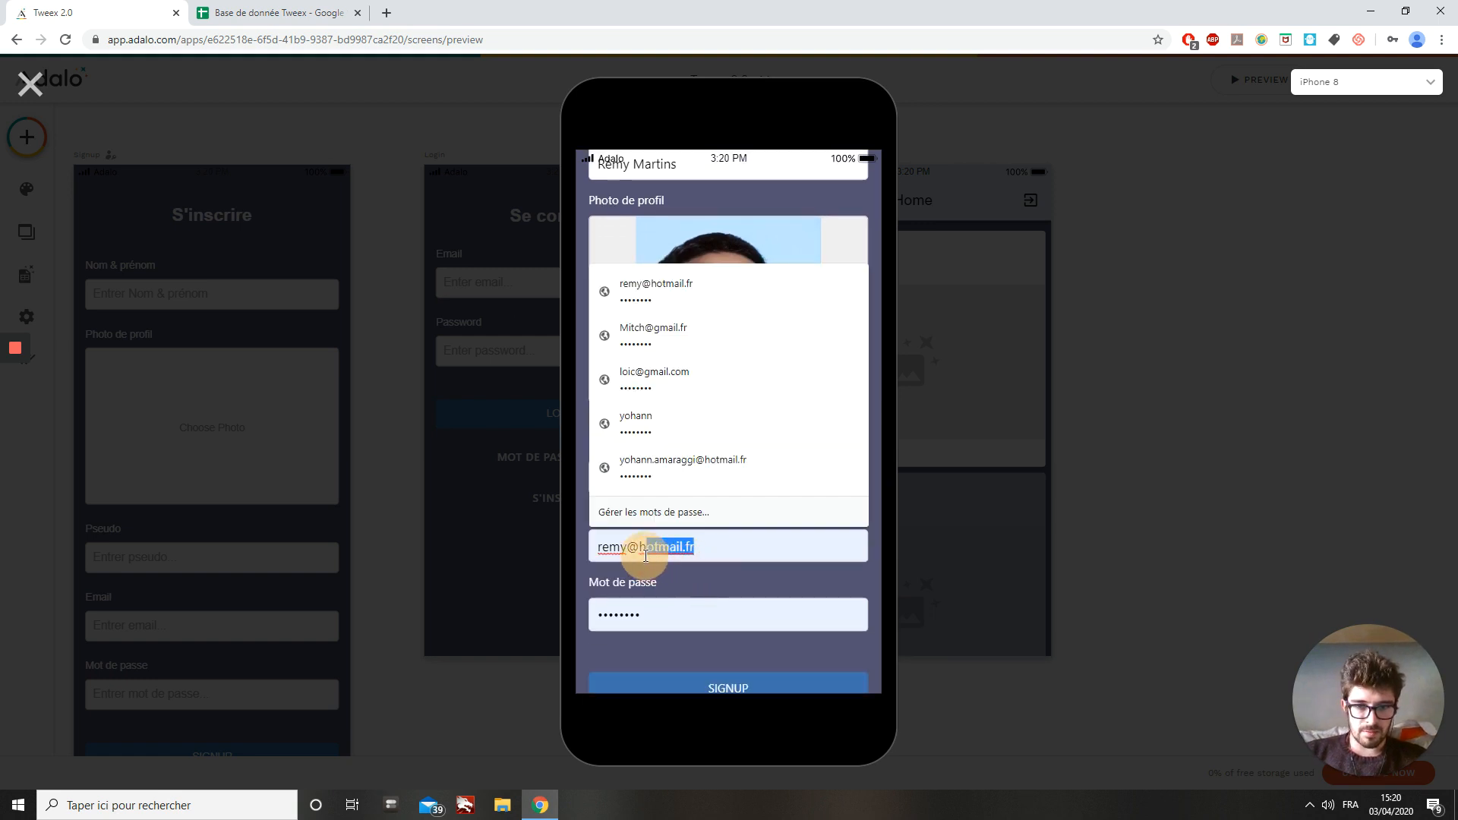